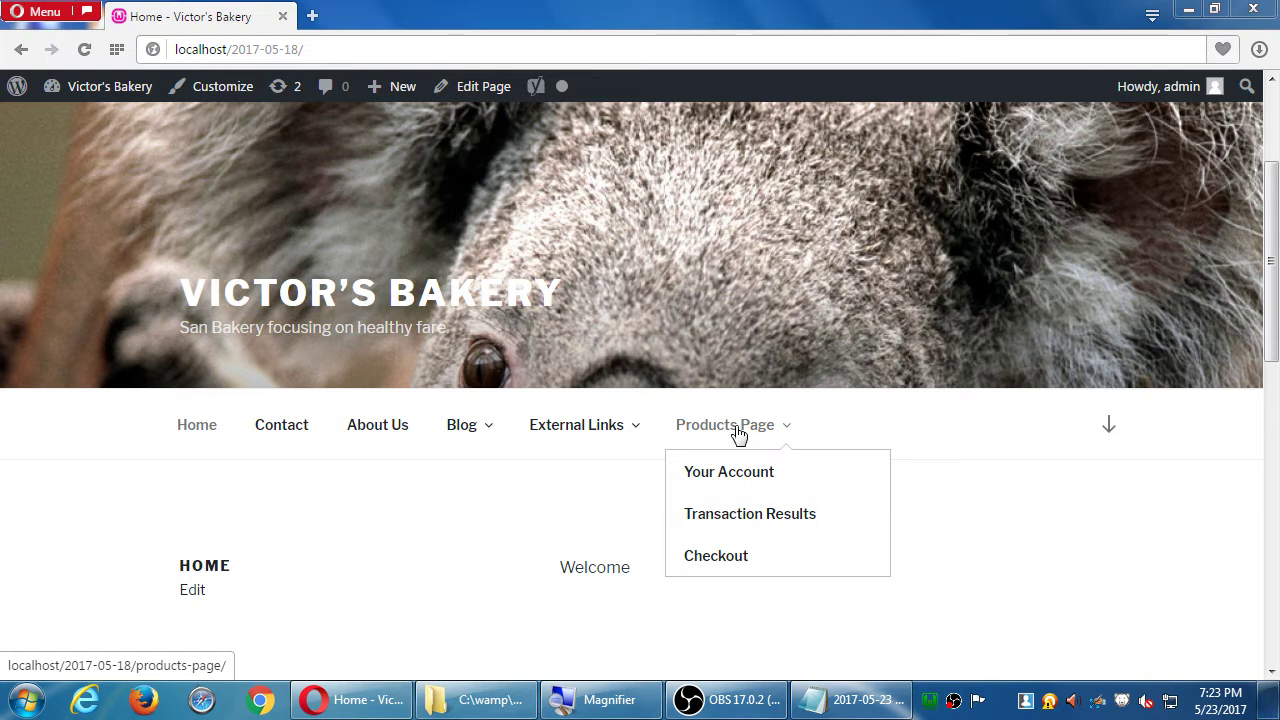
- Open the bakery's Products Page from the site menu; it shows no products in this group
left_click(742, 432)
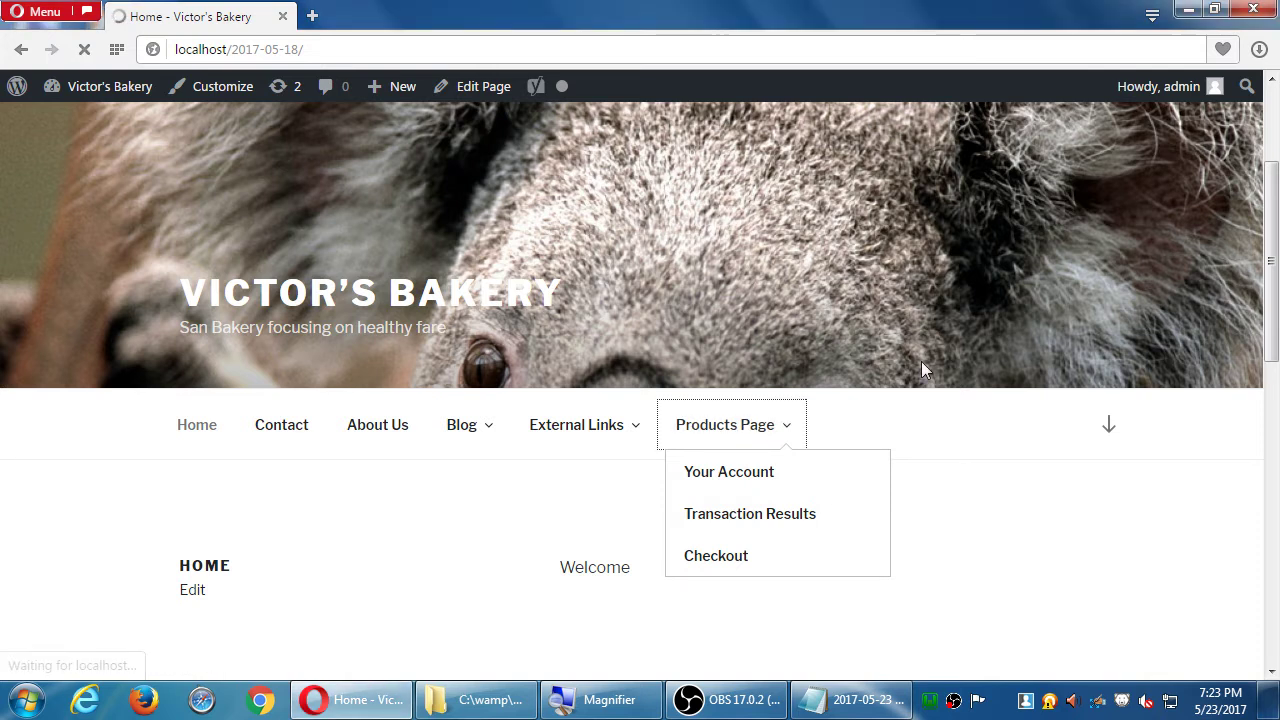
scroll(943, 392, "down", 3)
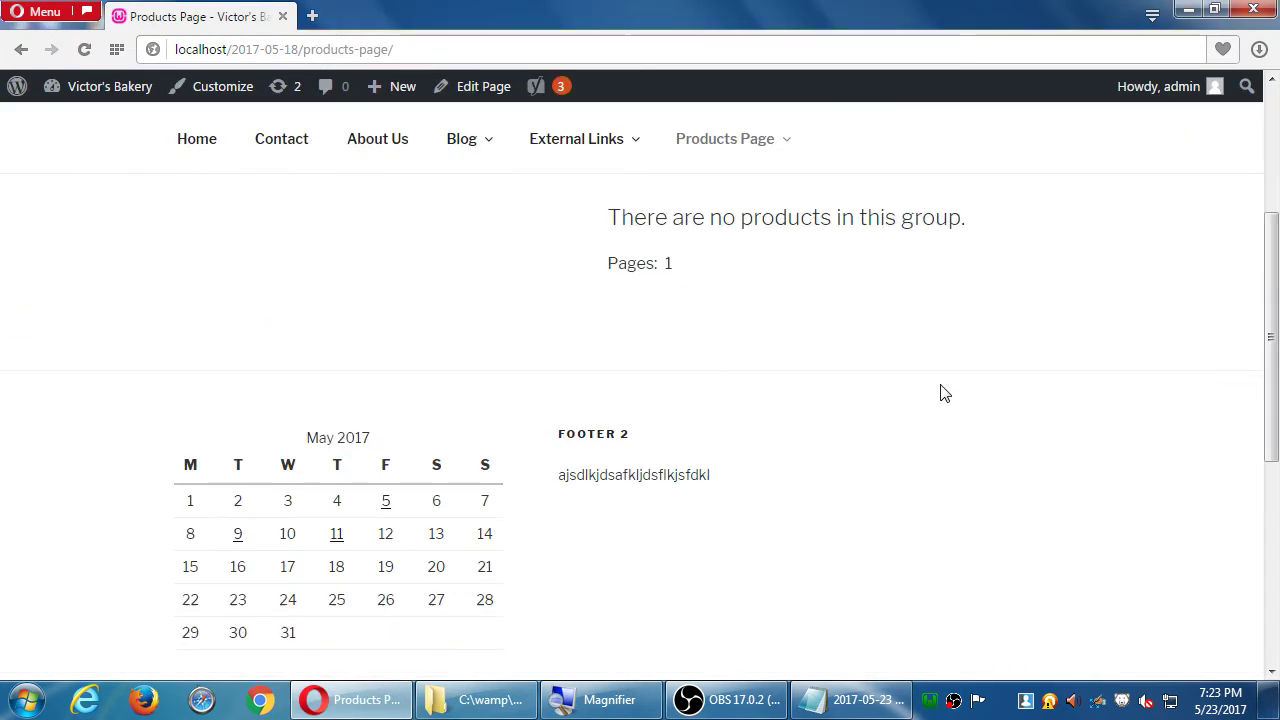
scroll(946, 451, "up", 2)
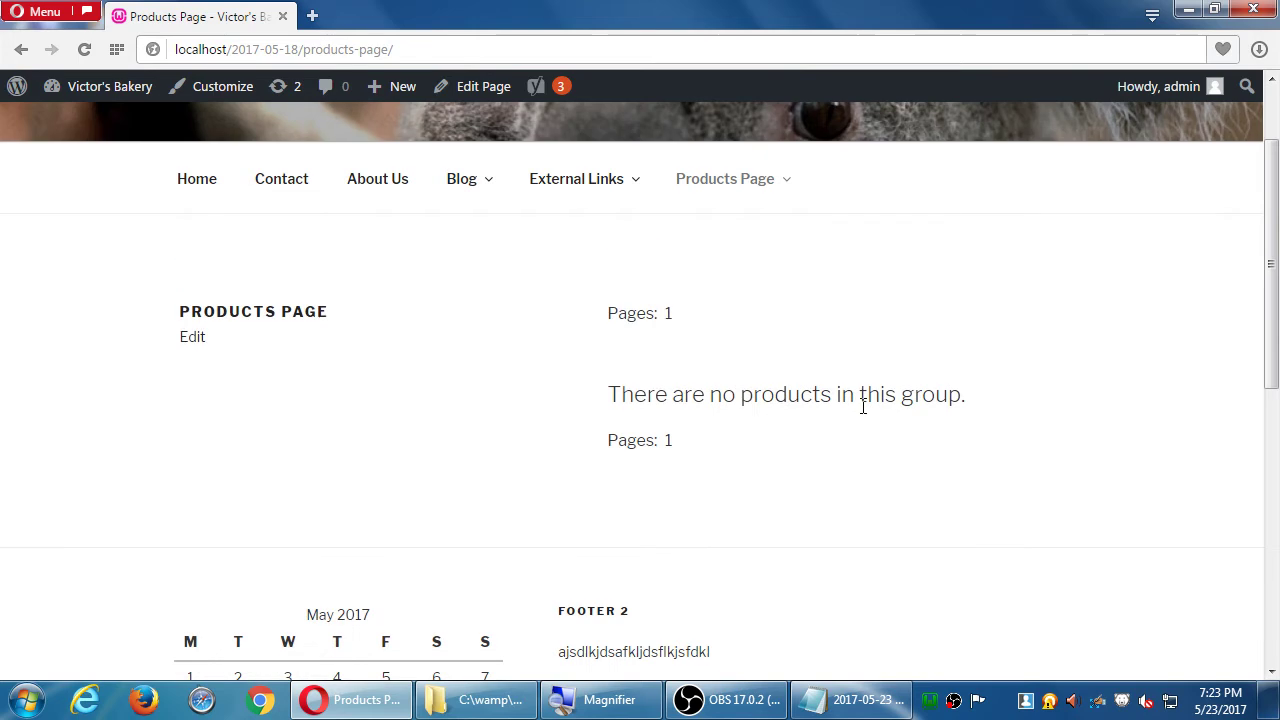
scroll(863, 403, "up", 1)
- Go to the admin Dashboard and reach Products > Categories, which lists only Product Category
mouse_move(115, 92)
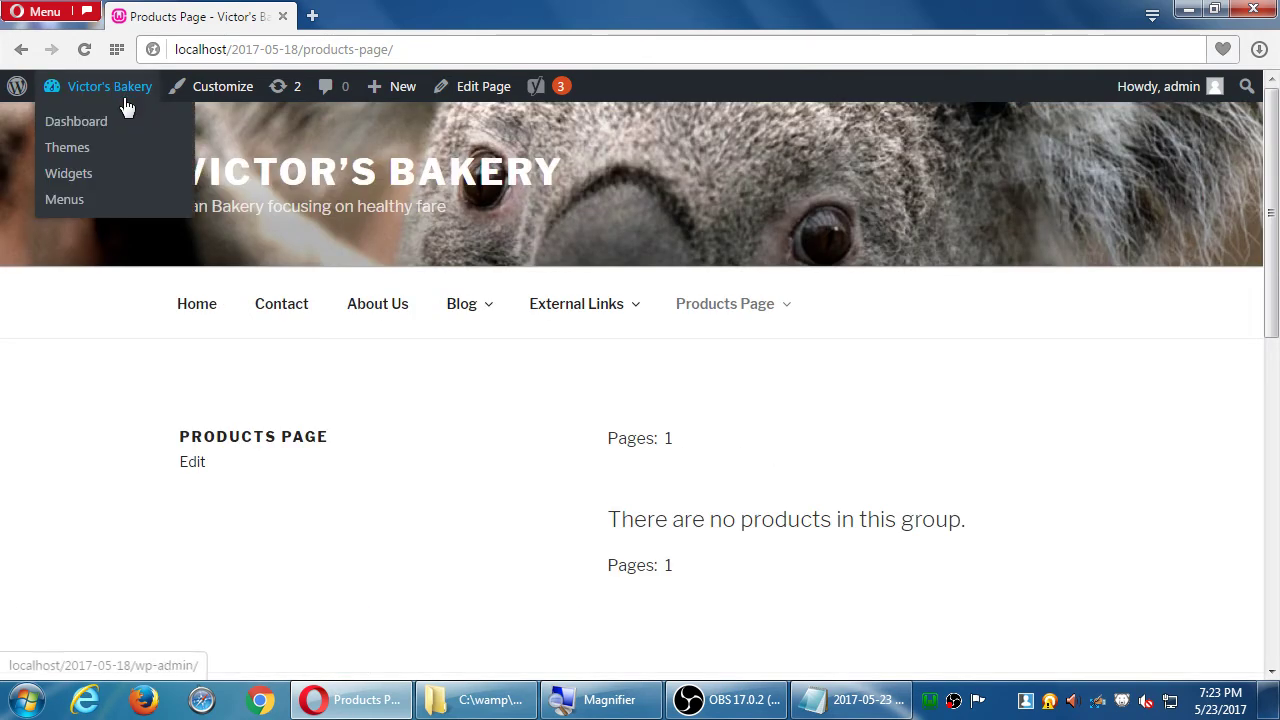
left_click(105, 121)
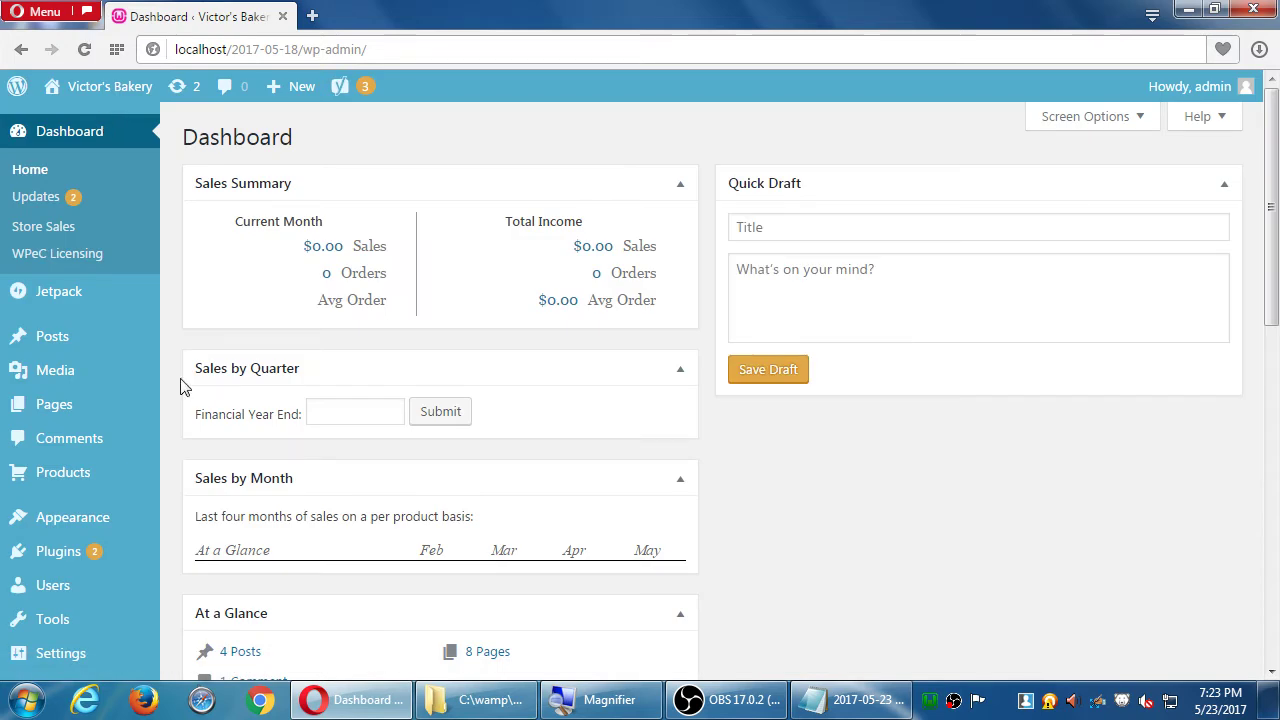
scroll(43, 443, "down", 1)
mouse_move(100, 370)
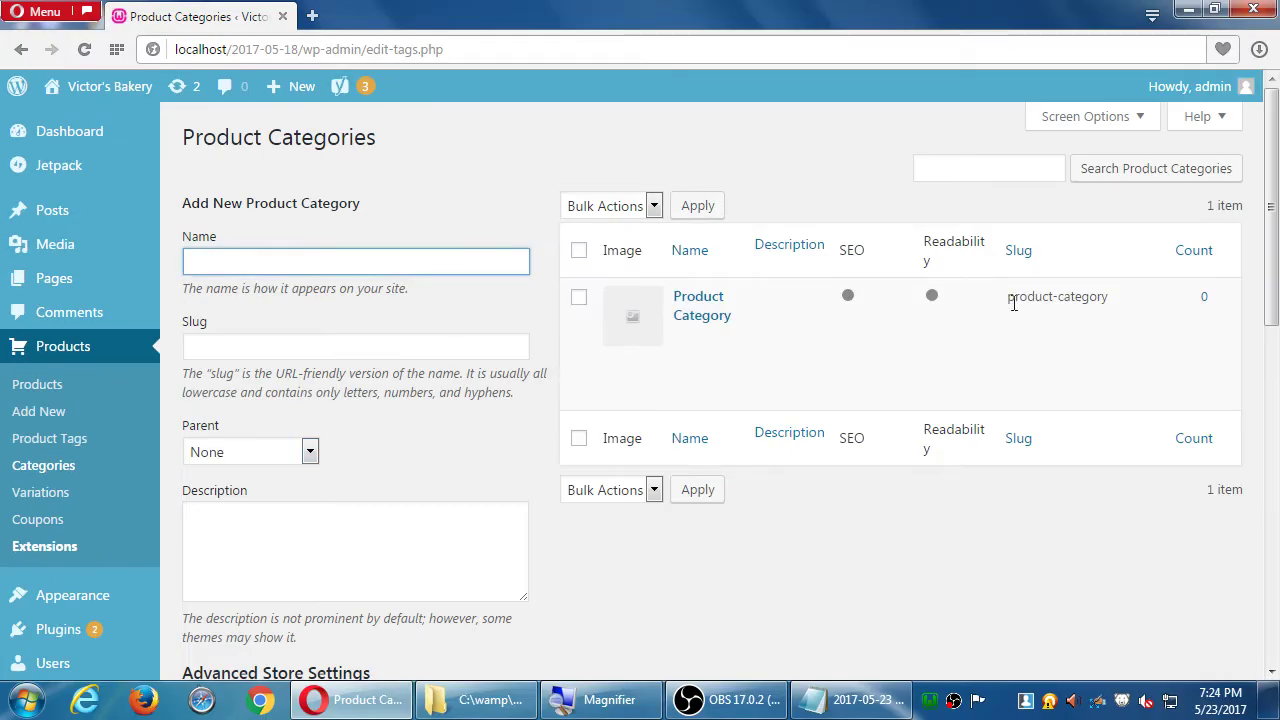
- Enter 'Cakes' as the new category name and move to the Description box
mouse_move(874, 403)
type("Cakes")
key("Tab")
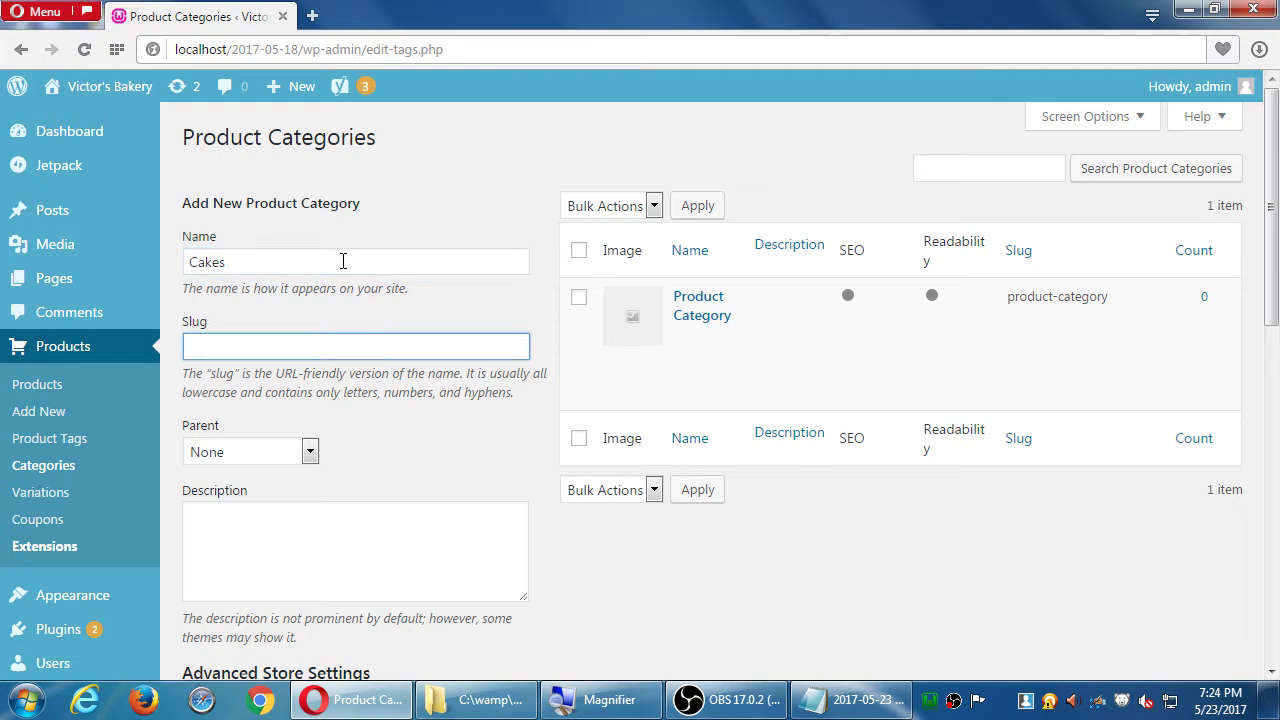
double_click(207, 253)
scroll(183, 380, "down", 2)
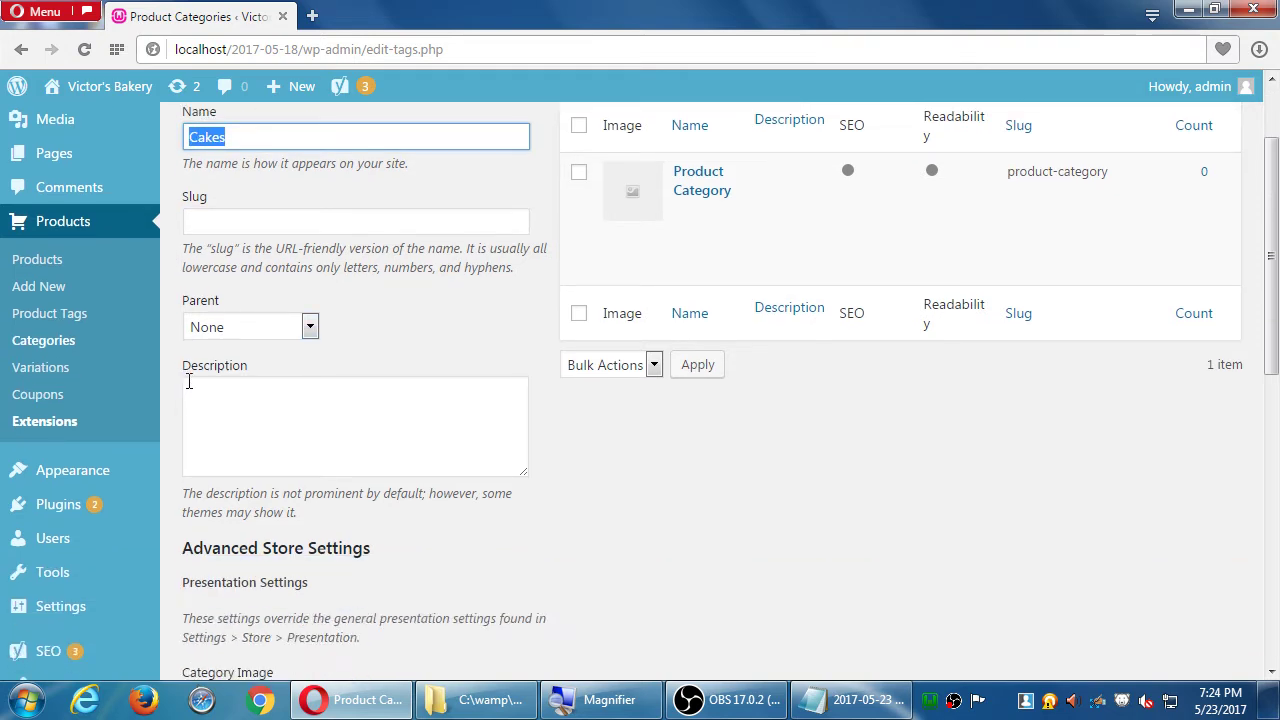
scroll(190, 385, "up", 1)
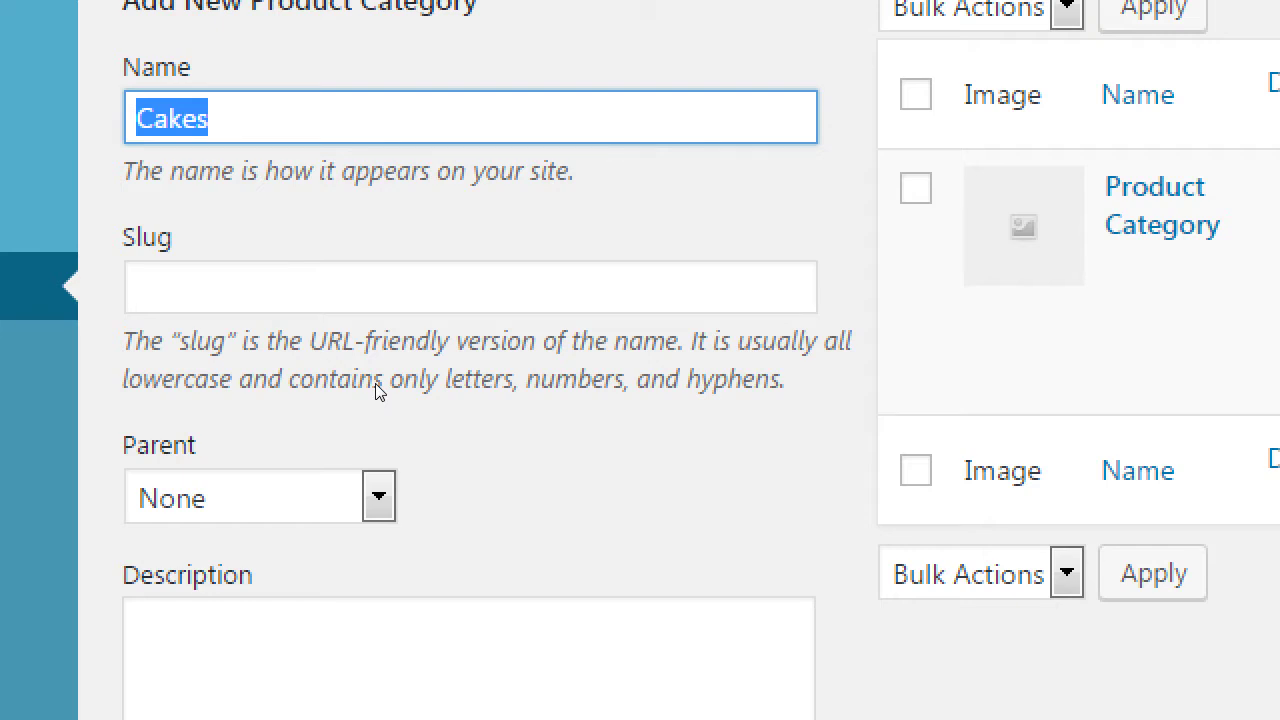
left_click(300, 700)
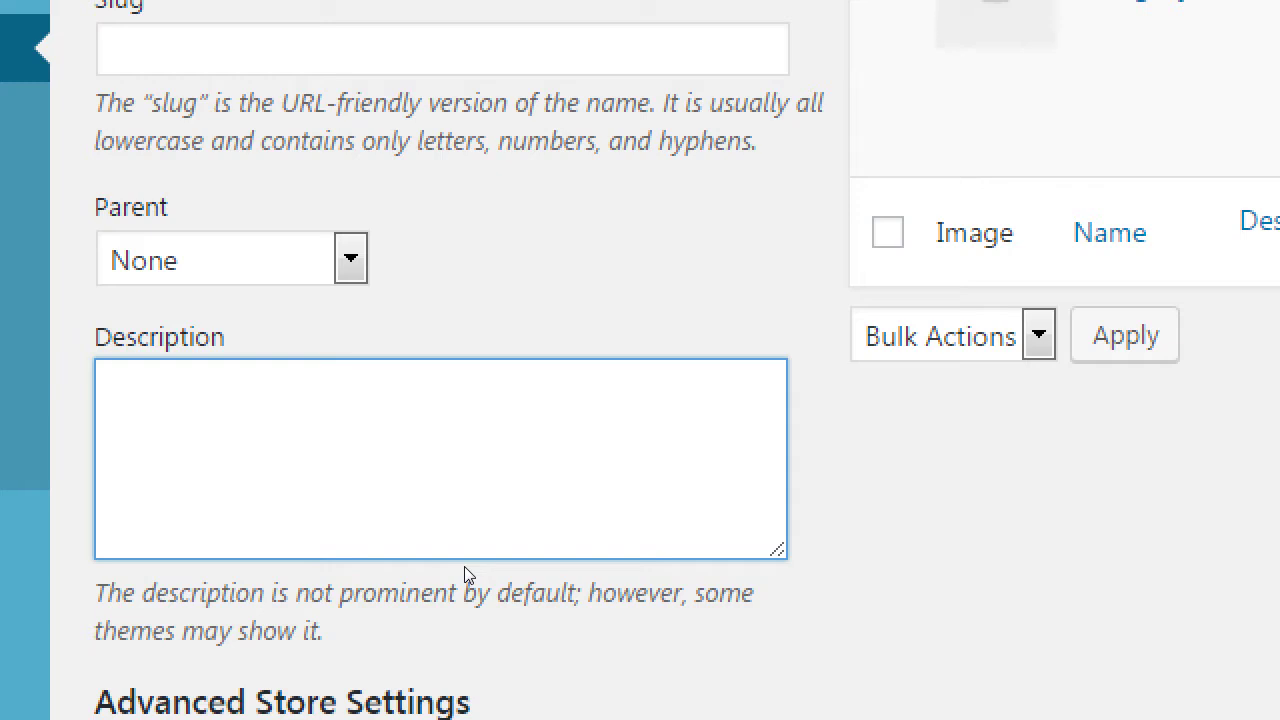
- Describe Cakes as 'Hand-made cakes for all occasions.', correcting 'ocassions' via spellcheck
type("Hand-made ")
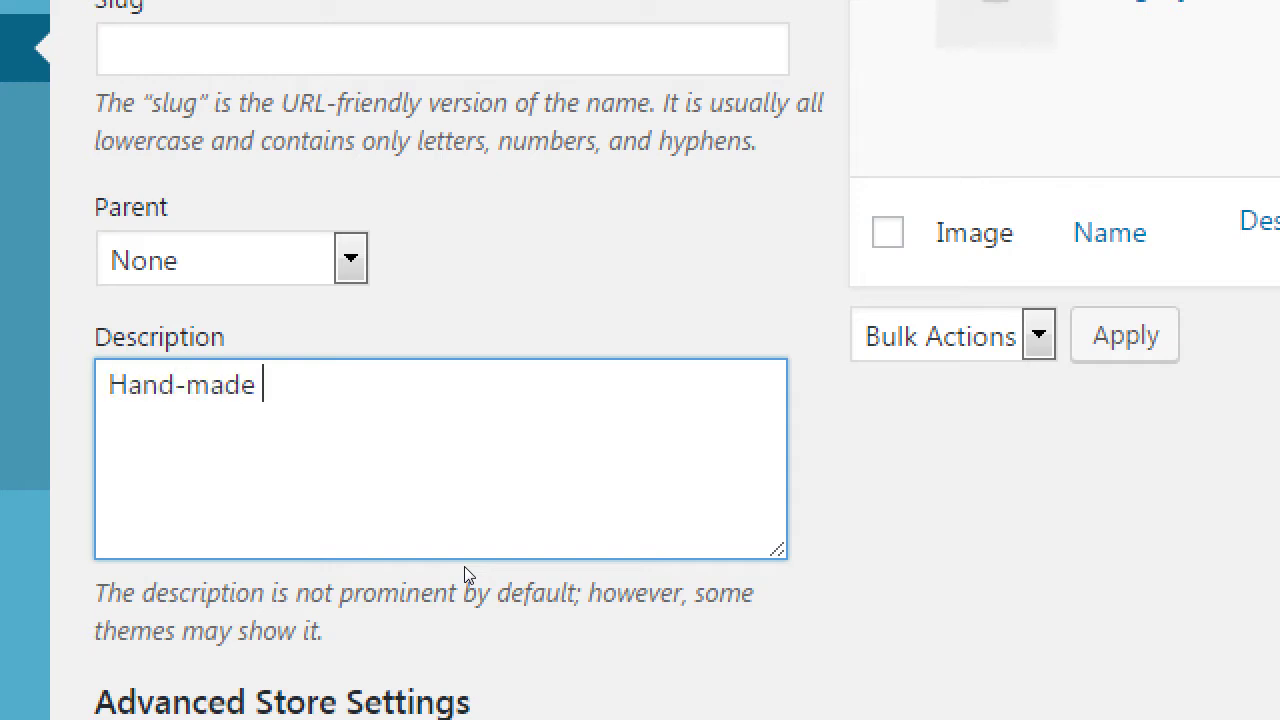
type("cakes for all ")
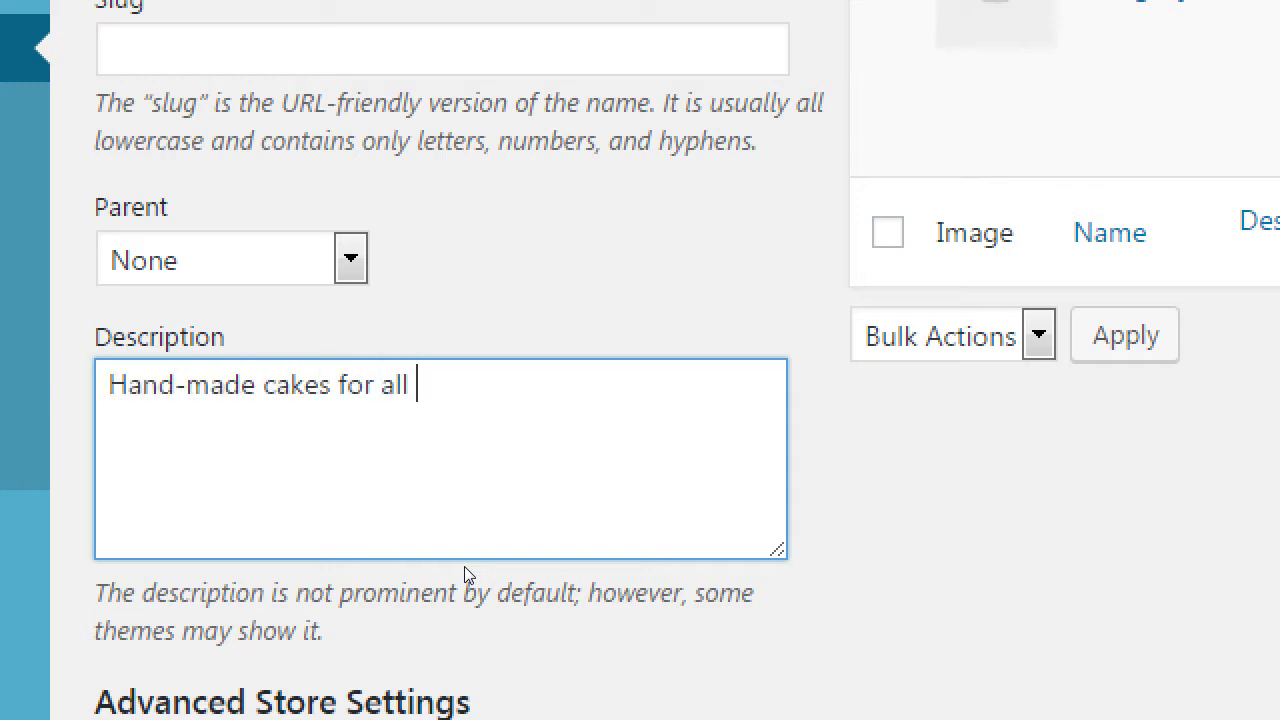
type("ocassions.")
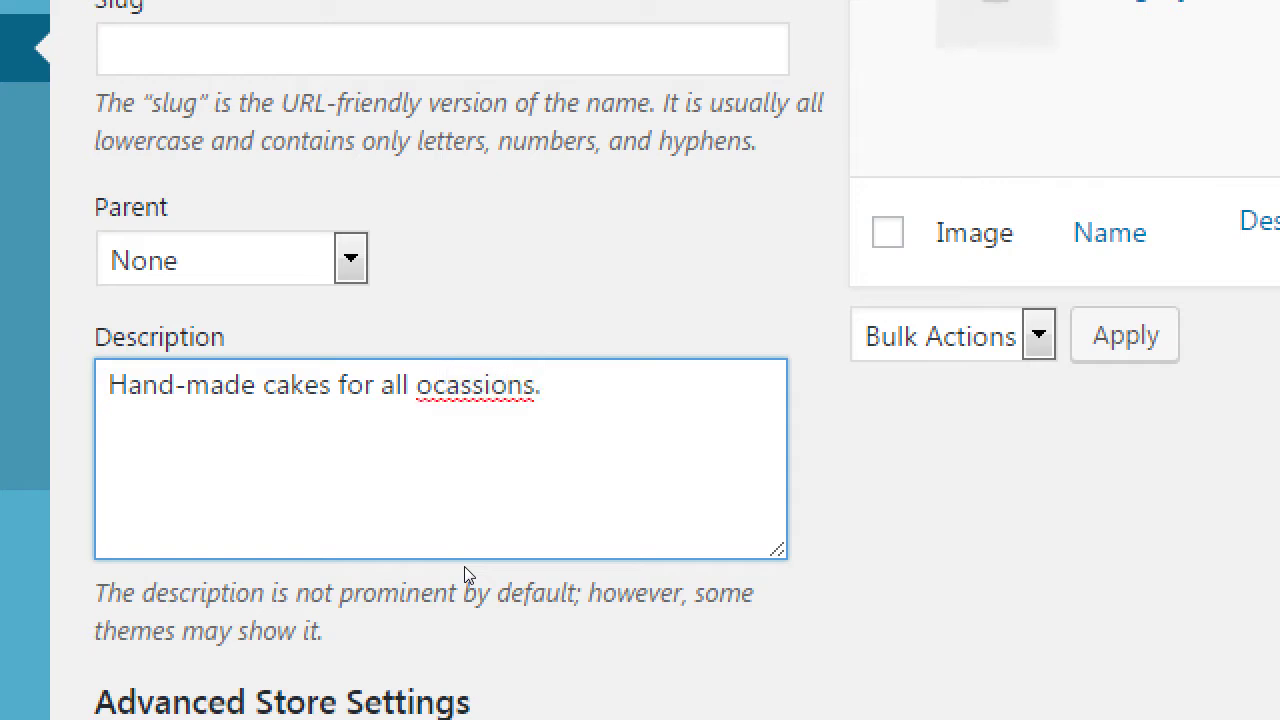
right_click(377, 441)
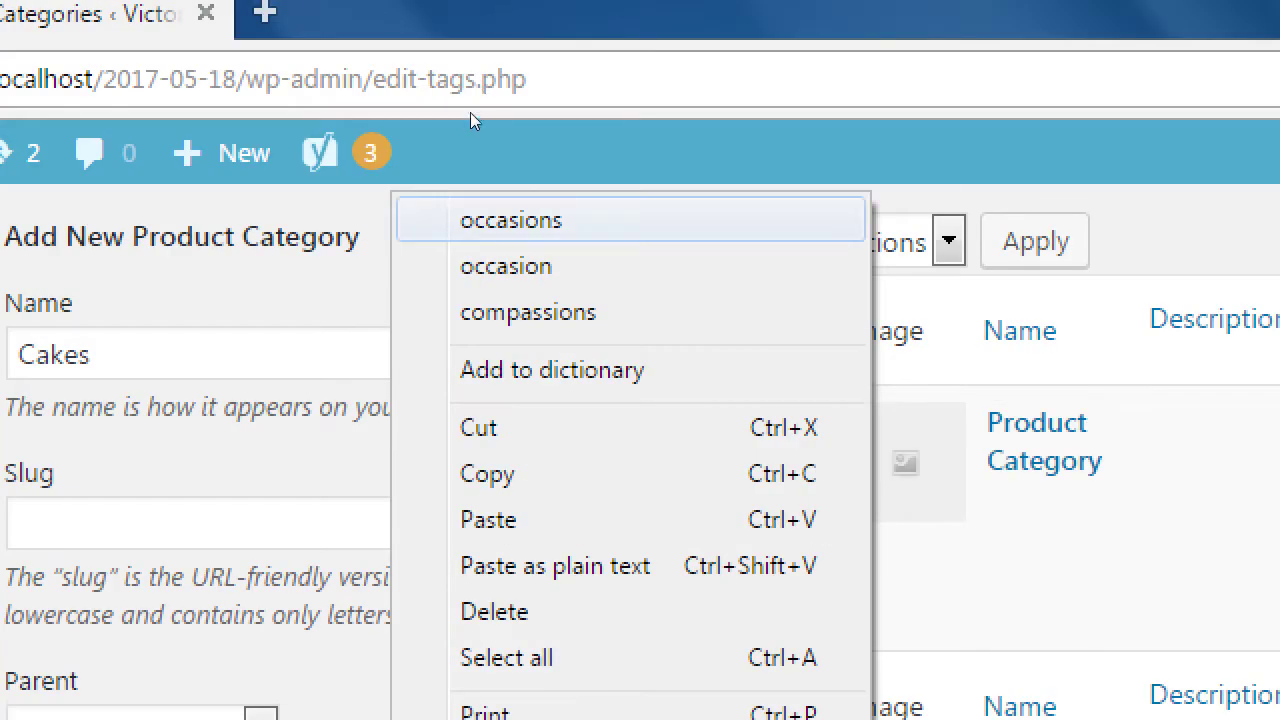
left_click(511, 220)
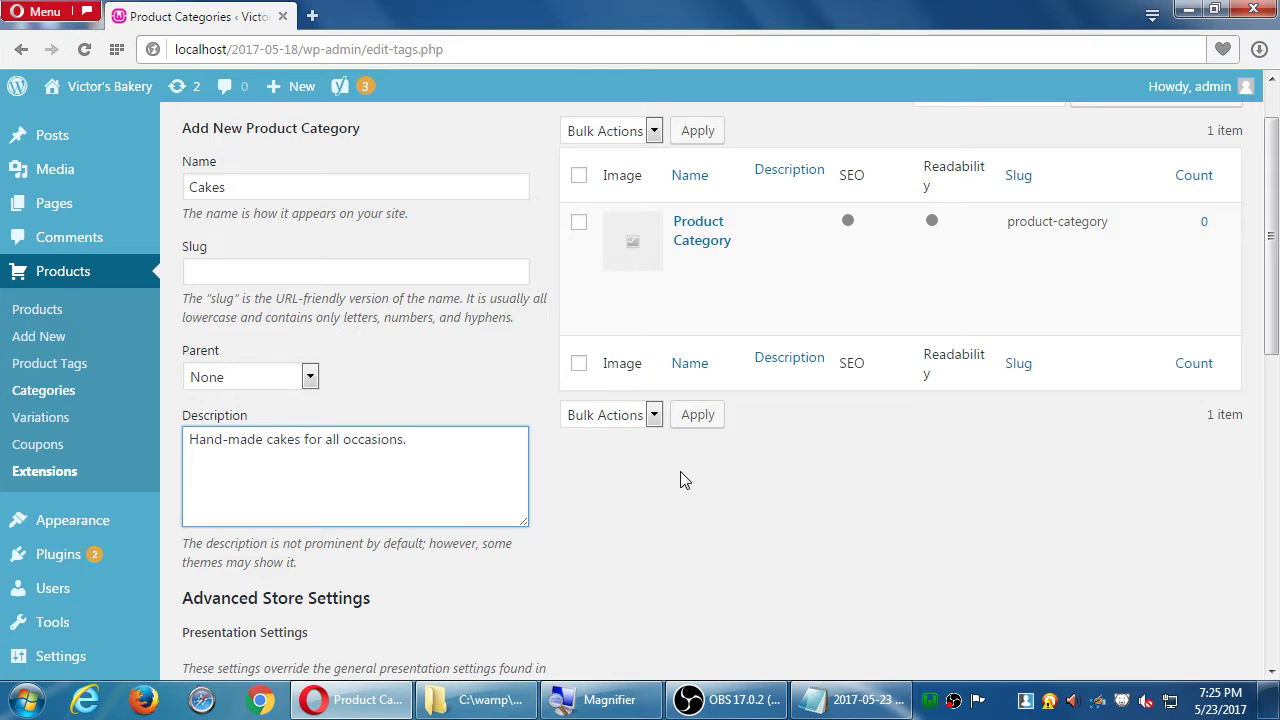
scroll(690, 480, "down", 3)
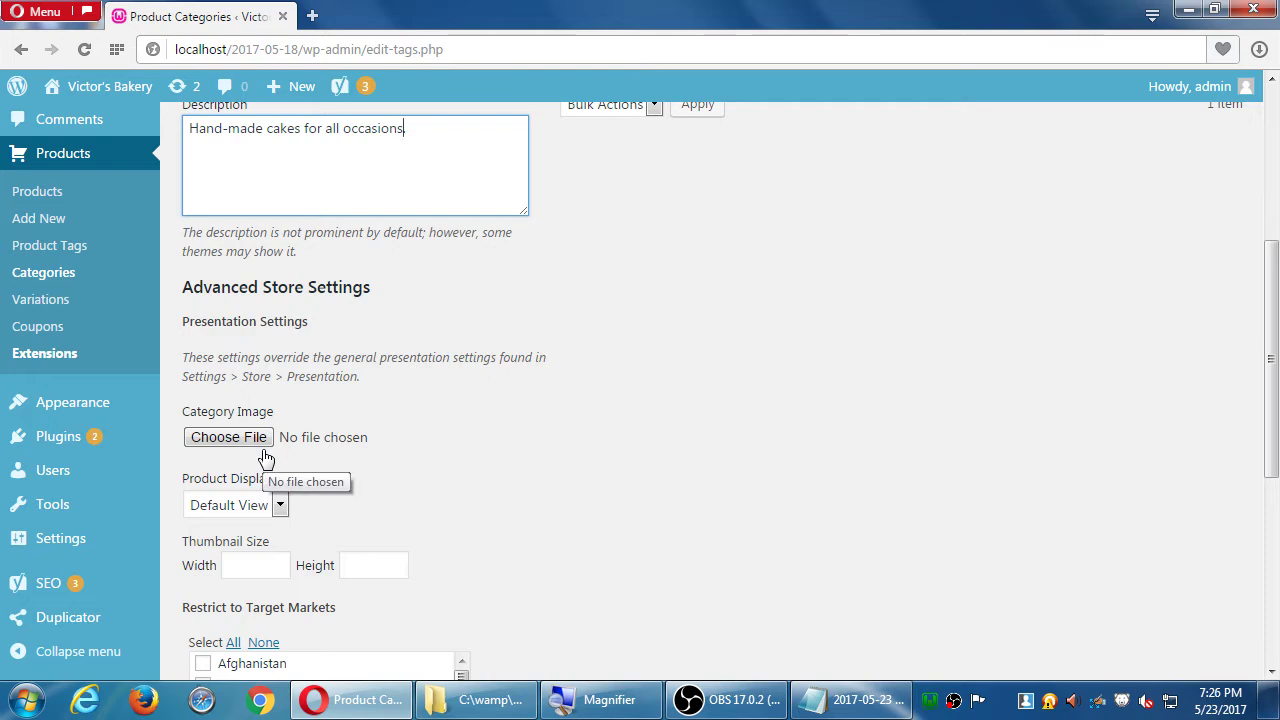
left_click(257, 442)
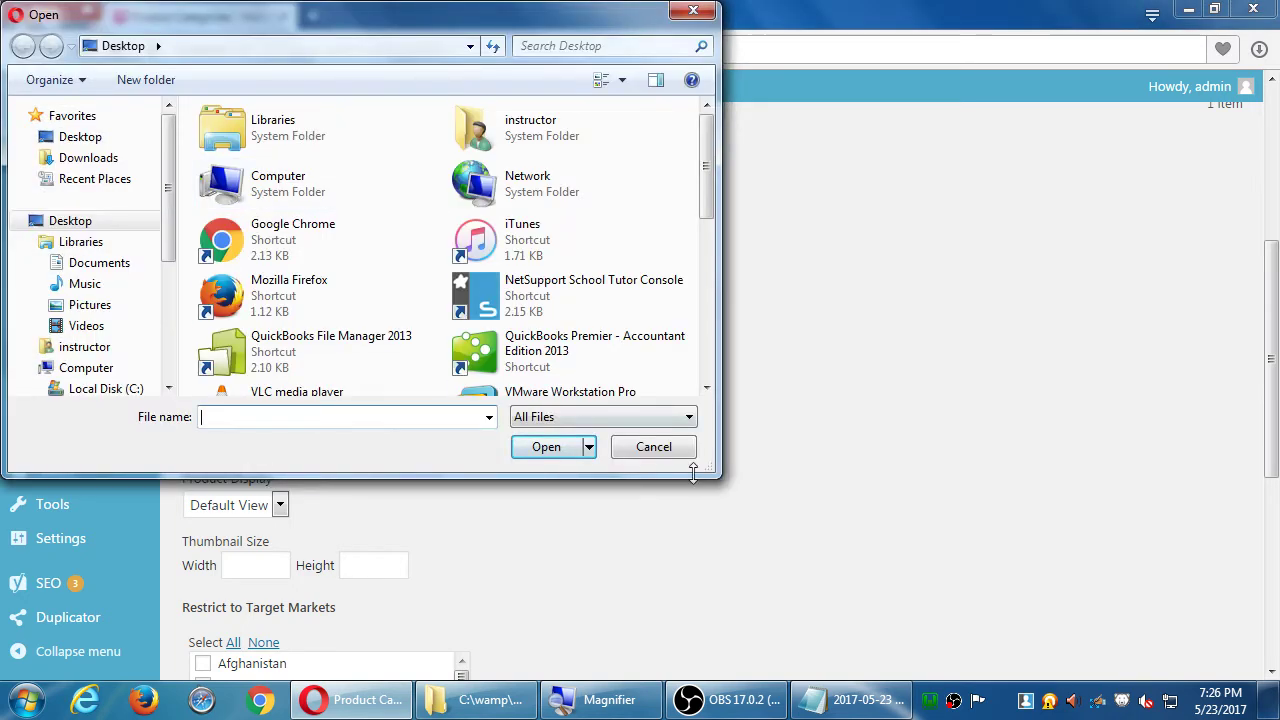
left_click(659, 452)
scroll(679, 448, "down", 1)
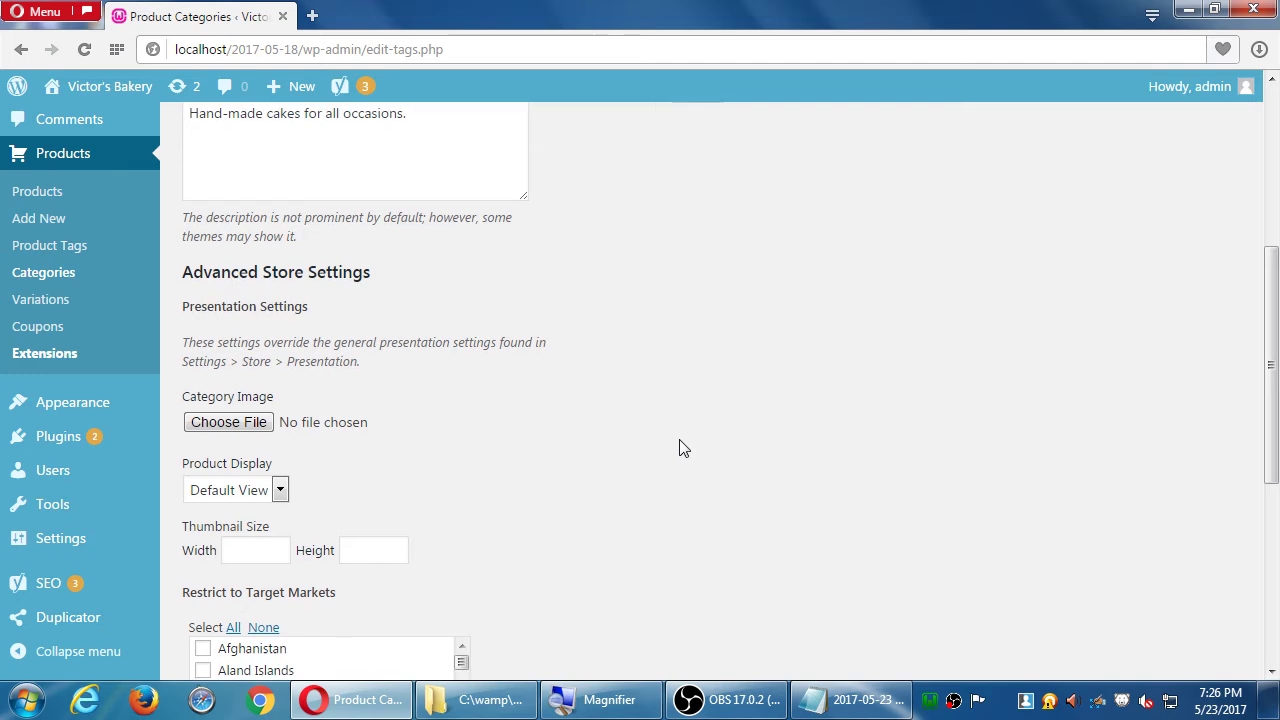
scroll(679, 448, "down", 1)
left_click(279, 410)
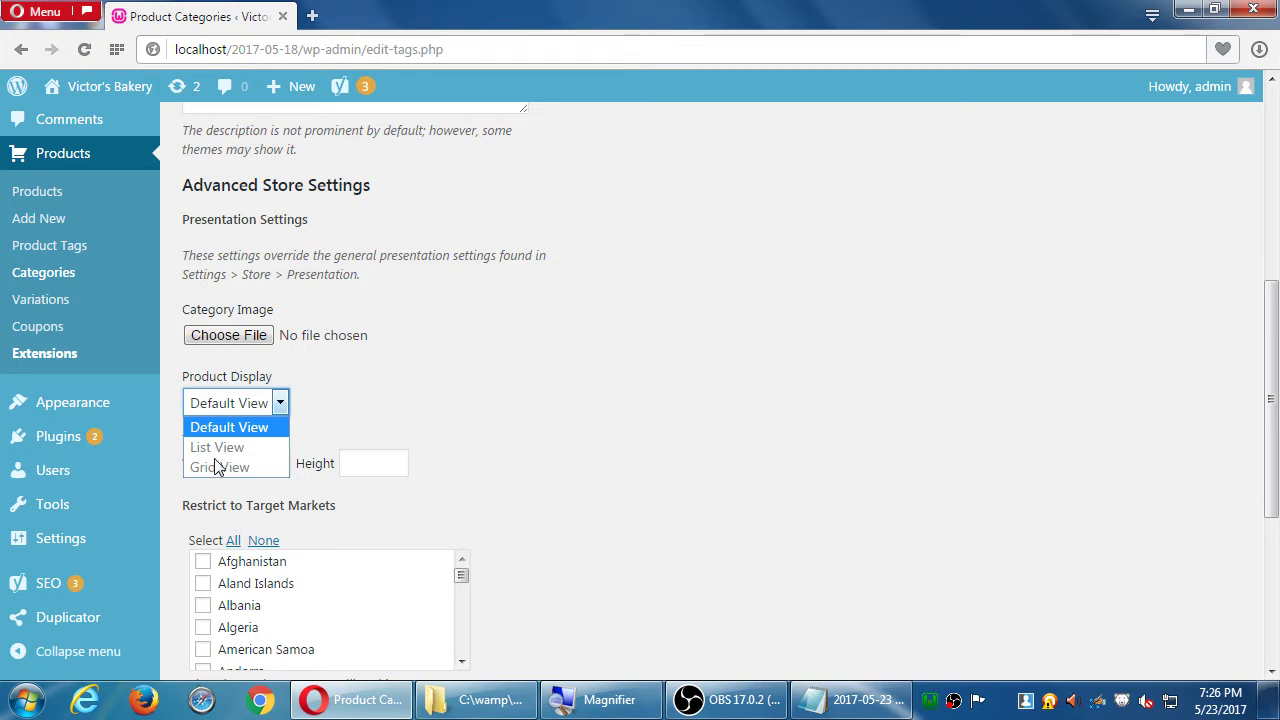
left_click(774, 376)
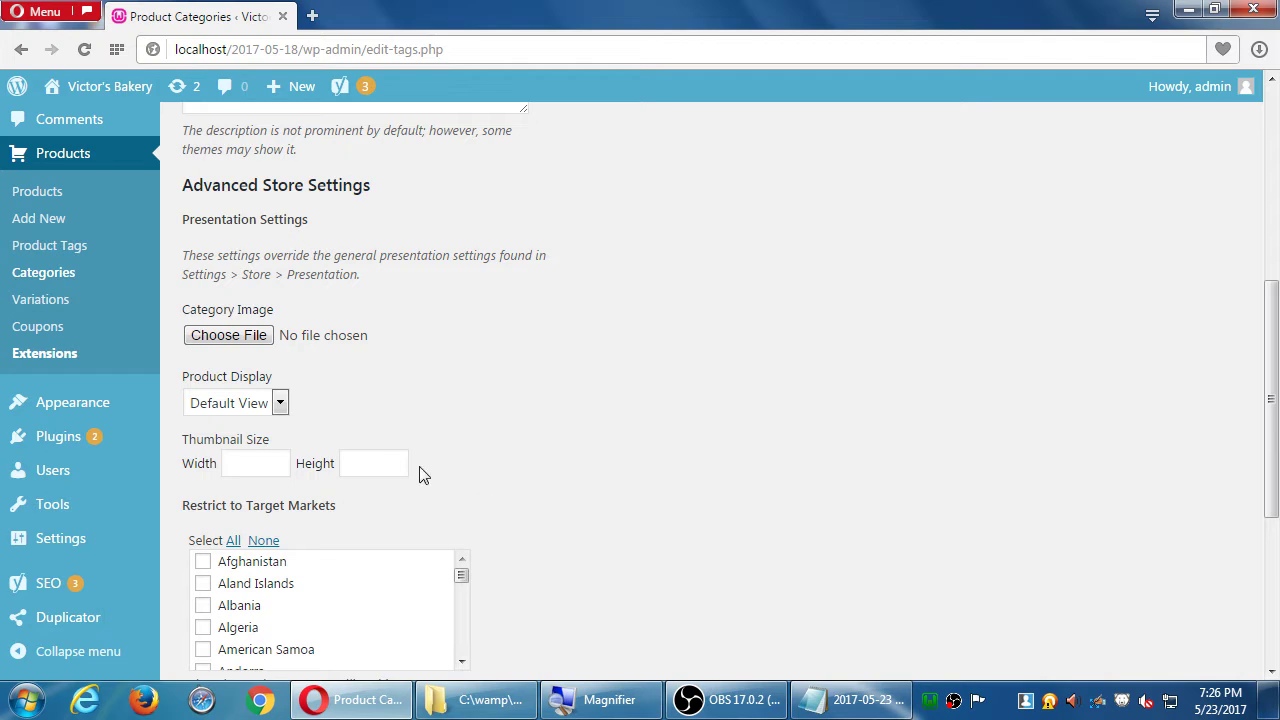
scroll(840, 390, "down", 1)
scroll(848, 394, "down", 3)
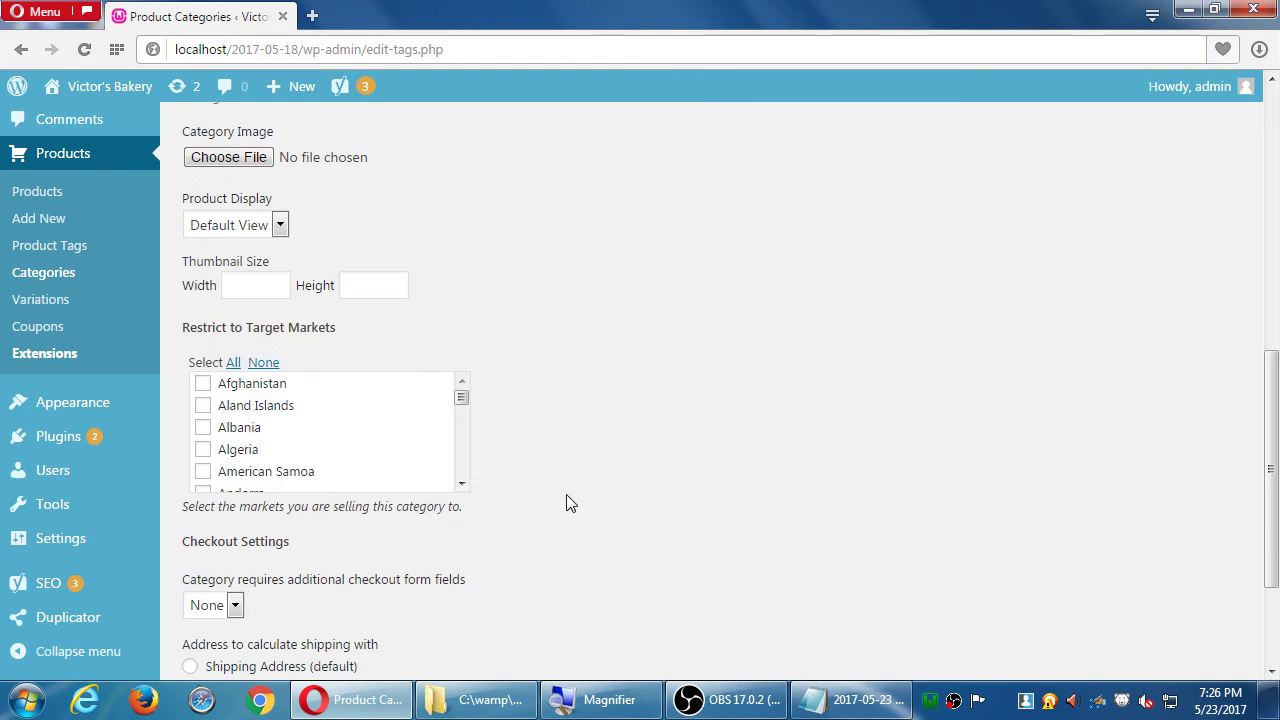
scroll(464, 472, "down", 7)
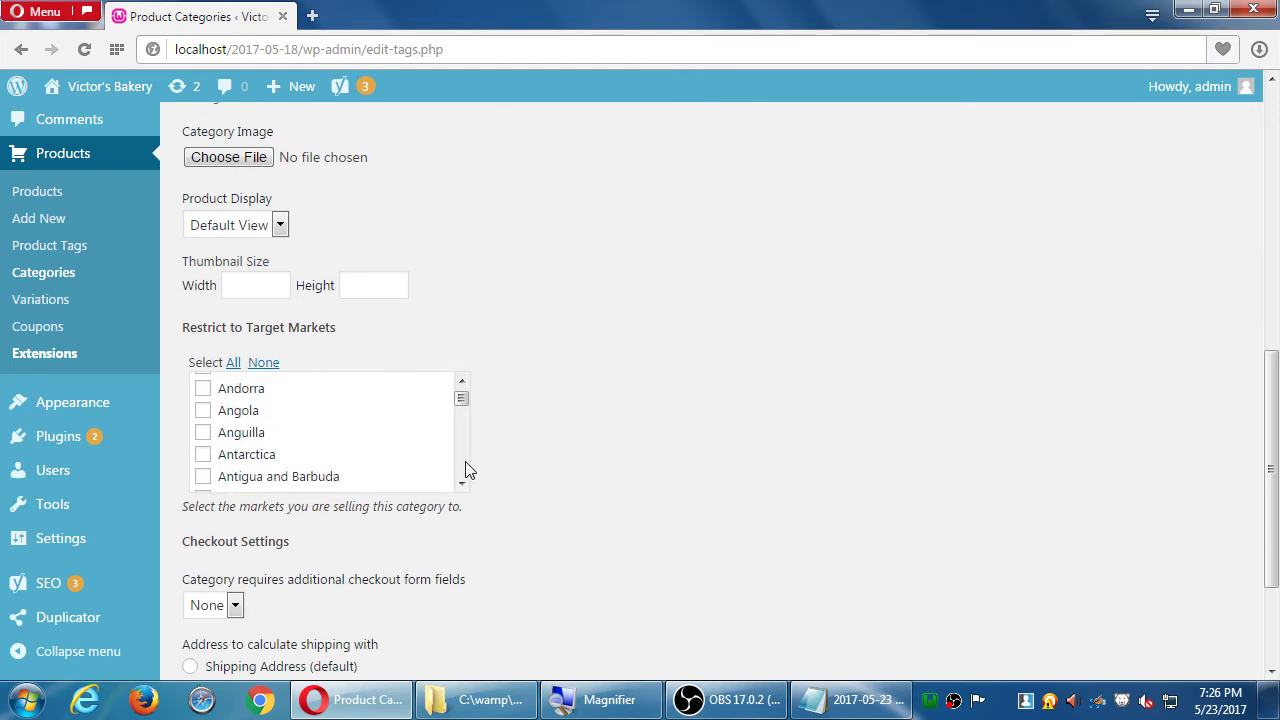
scroll(467, 470, "down", 12)
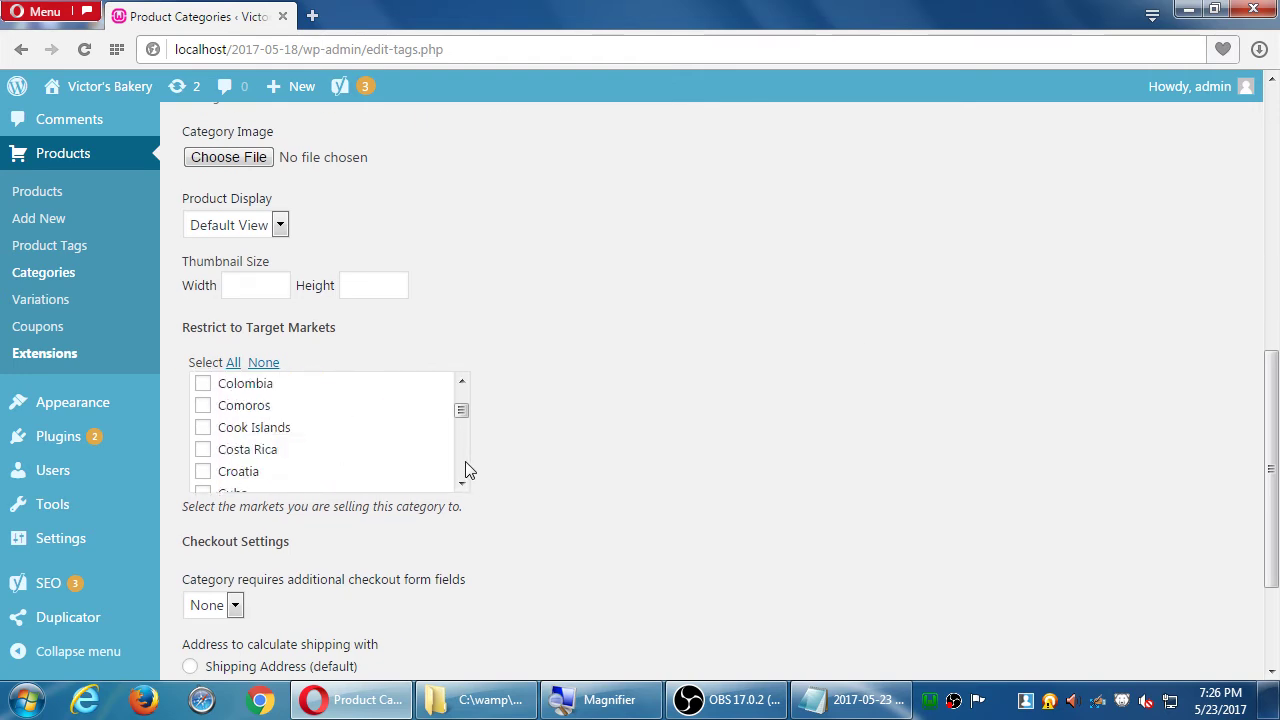
left_click_drag(467, 417, 463, 443)
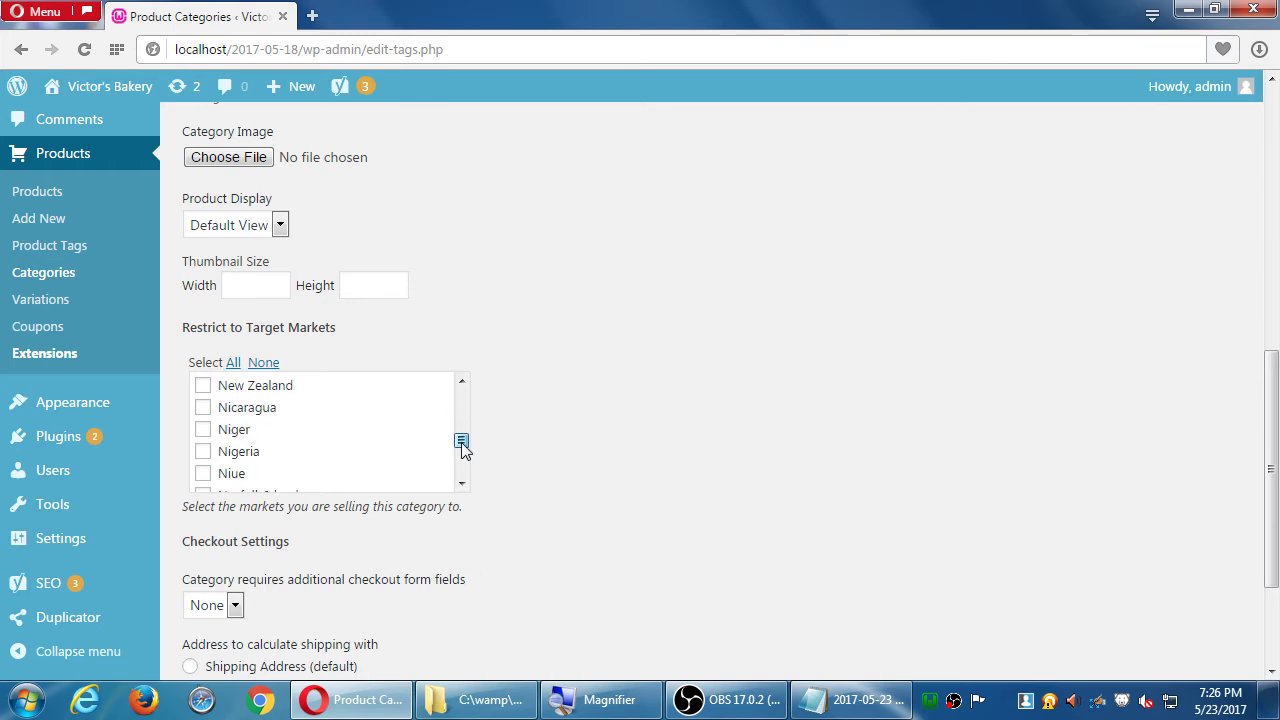
scroll(463, 406, "up", 3)
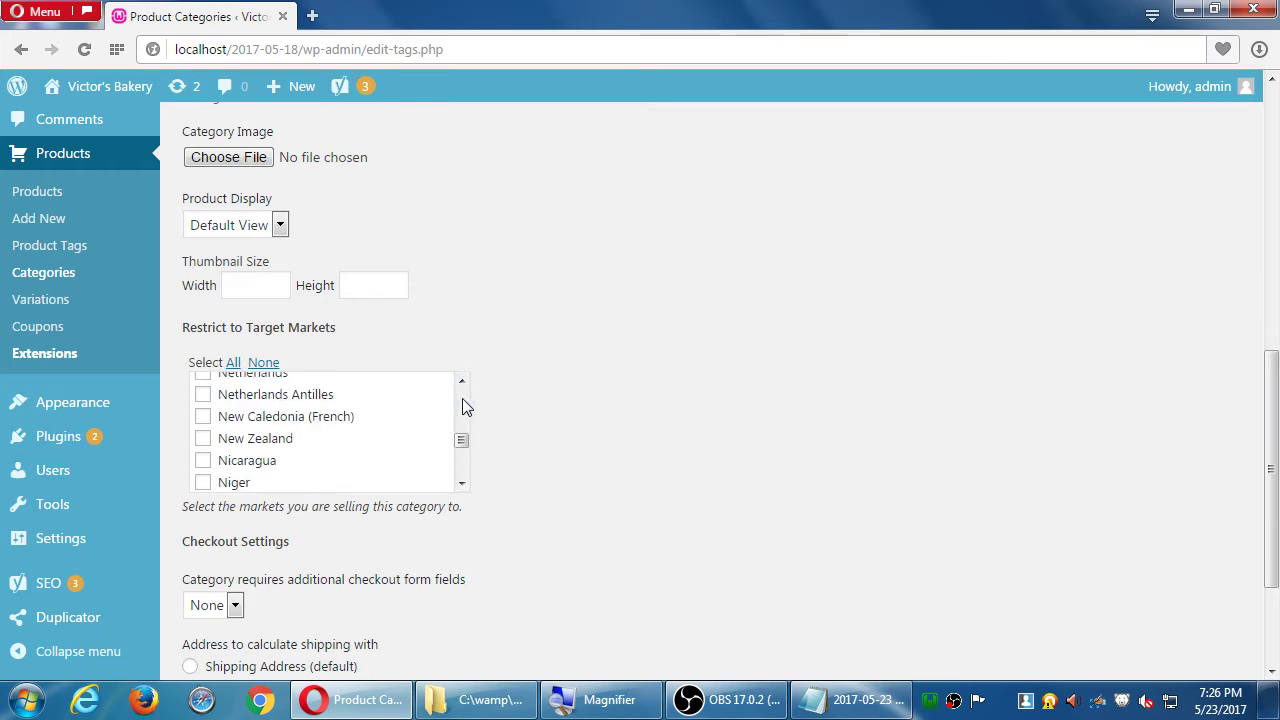
scroll(464, 406, "up", 5)
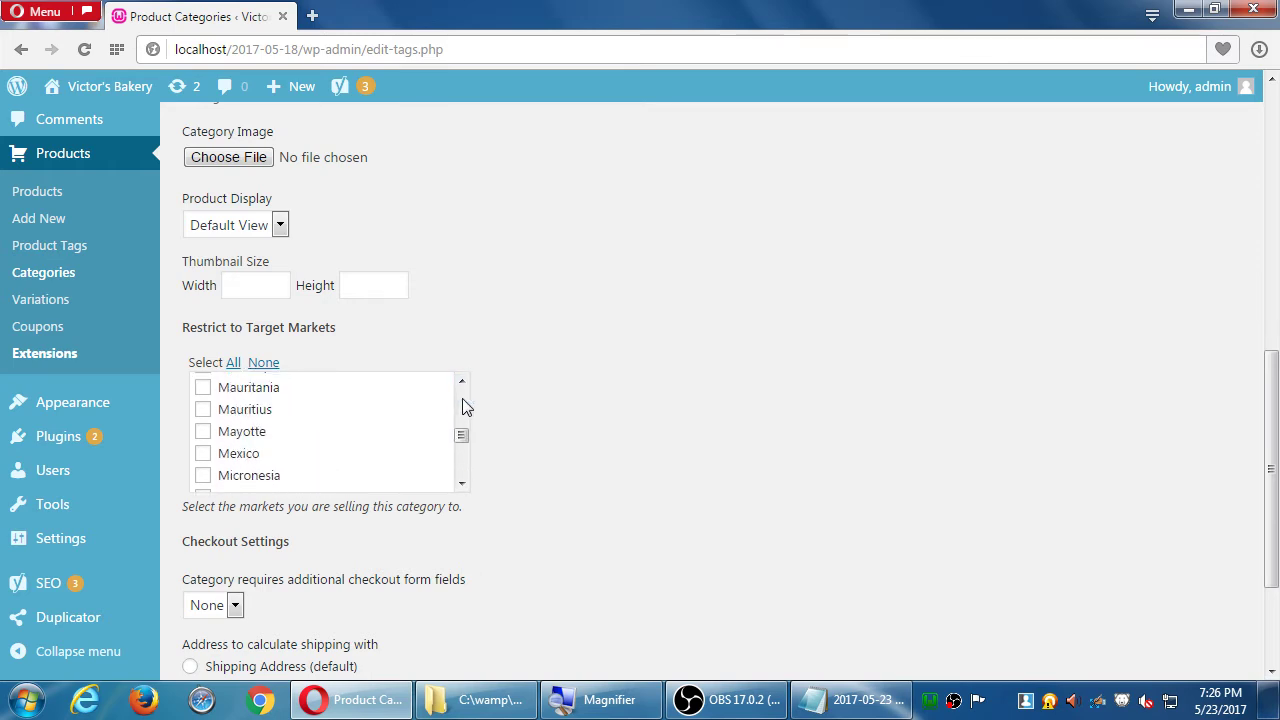
scroll(462, 398, "up", 2)
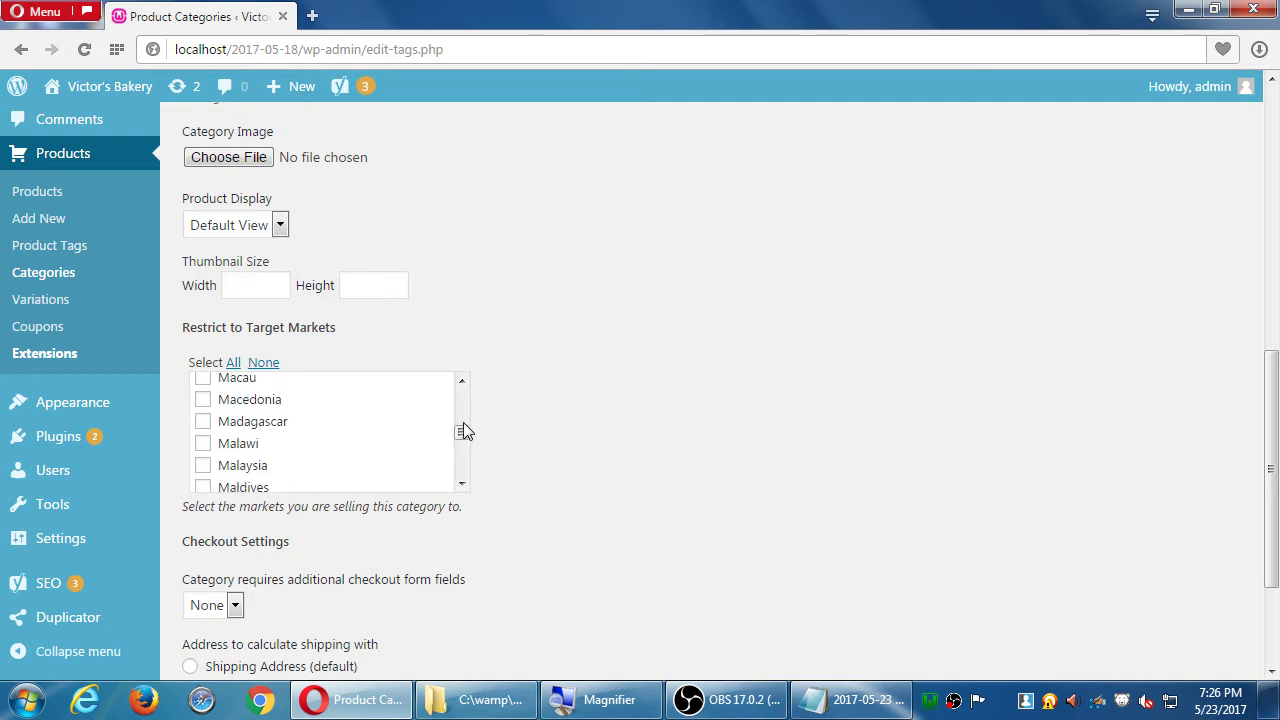
scroll(471, 470, "down", 1)
scroll(471, 475, "down", 5)
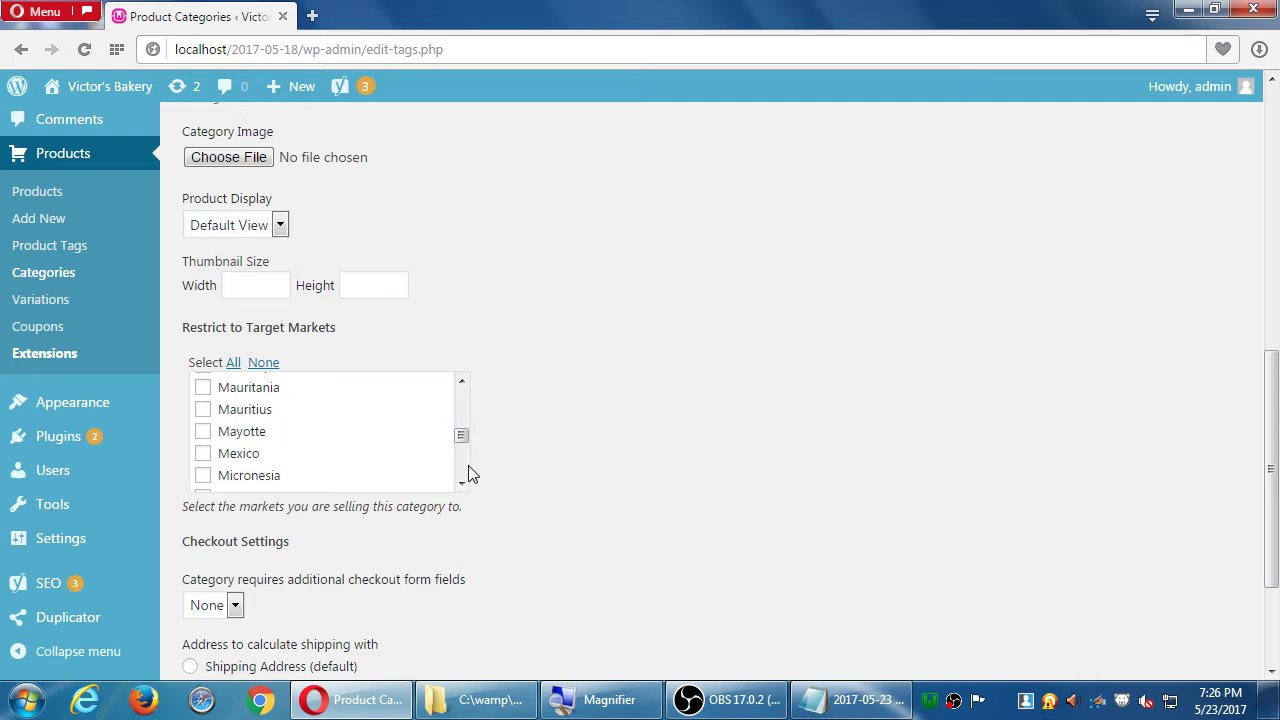
scroll(1137, 397, "up", 5)
scroll(1137, 397, "down", 7)
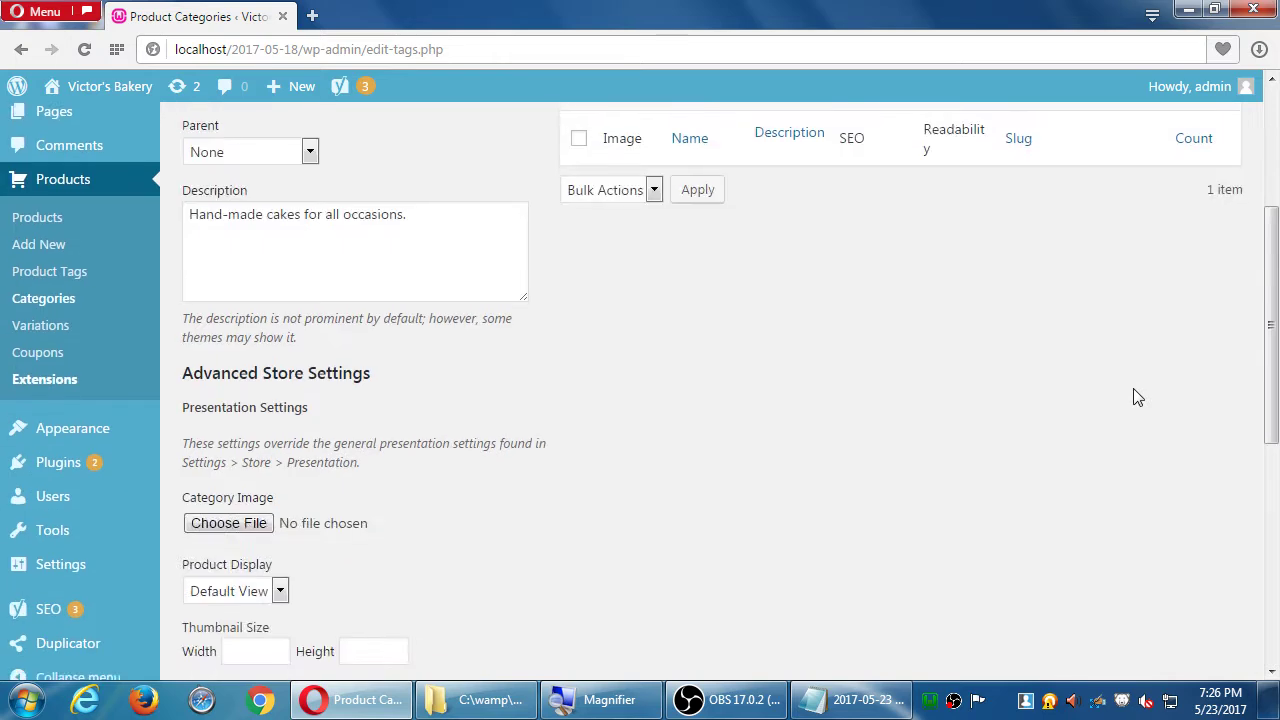
scroll(1137, 397, "down", 1)
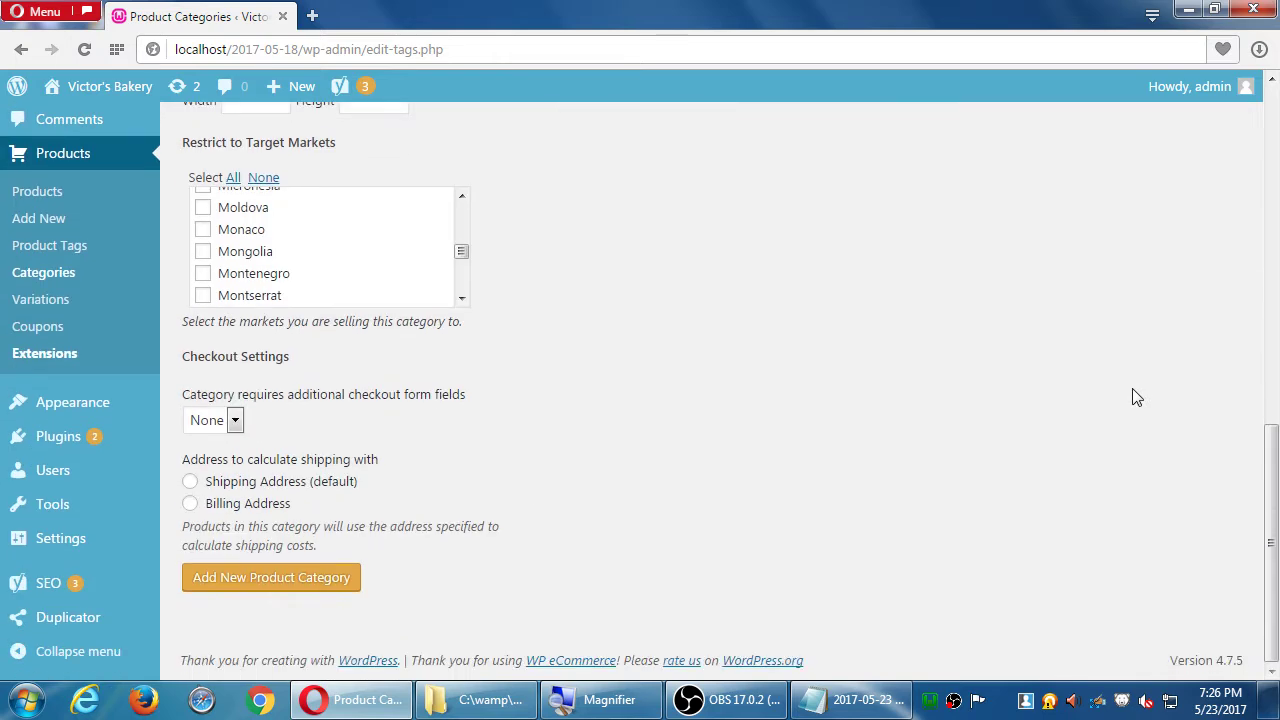
left_click(223, 421)
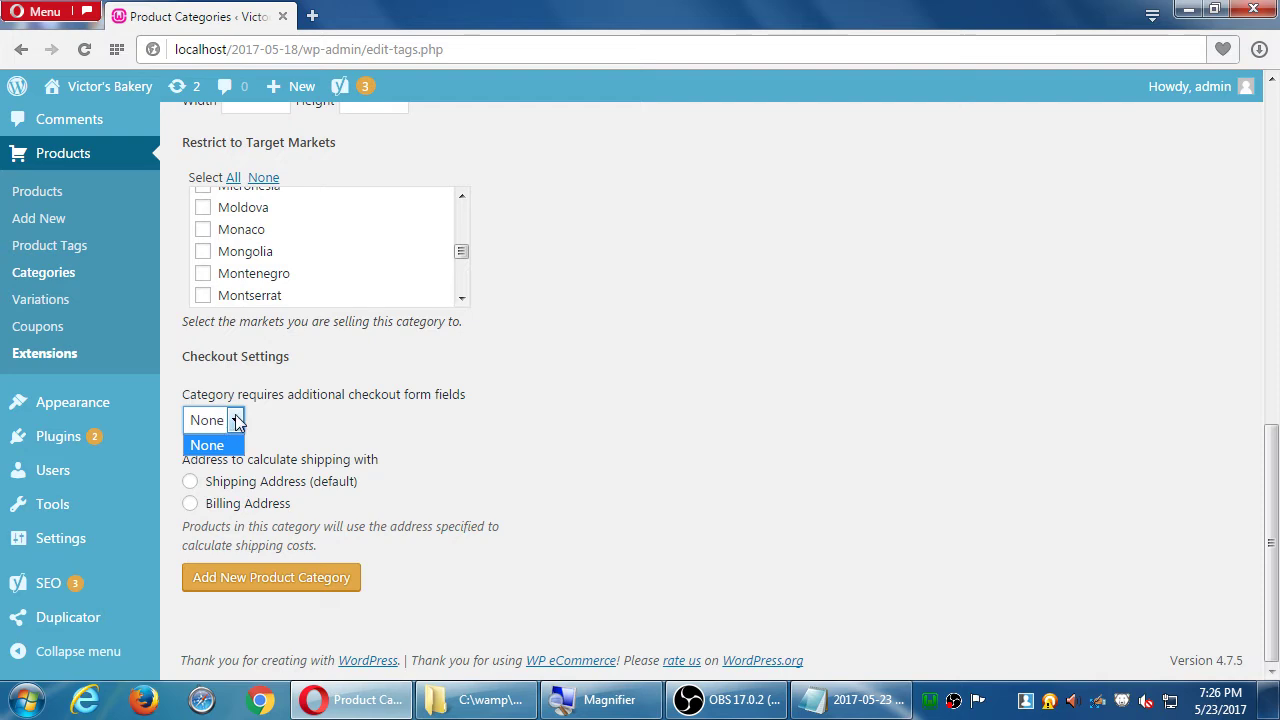
left_click(990, 218)
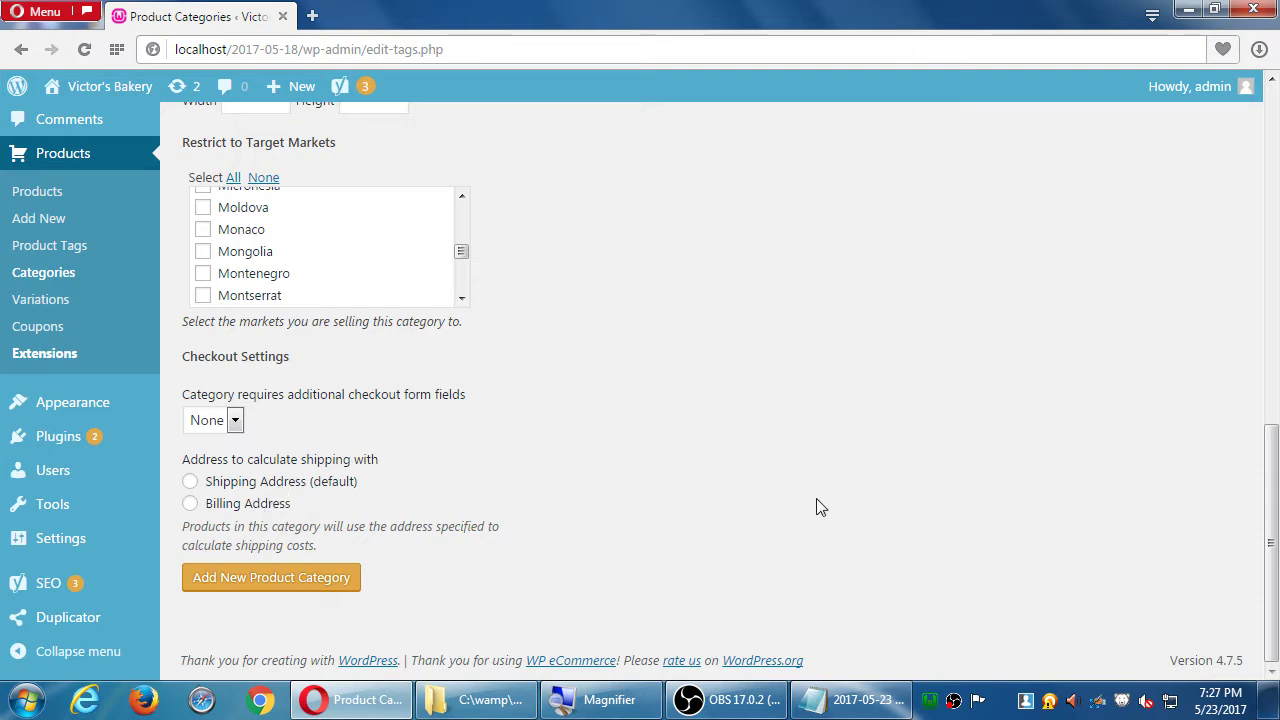
scroll(816, 507, "up", 5)
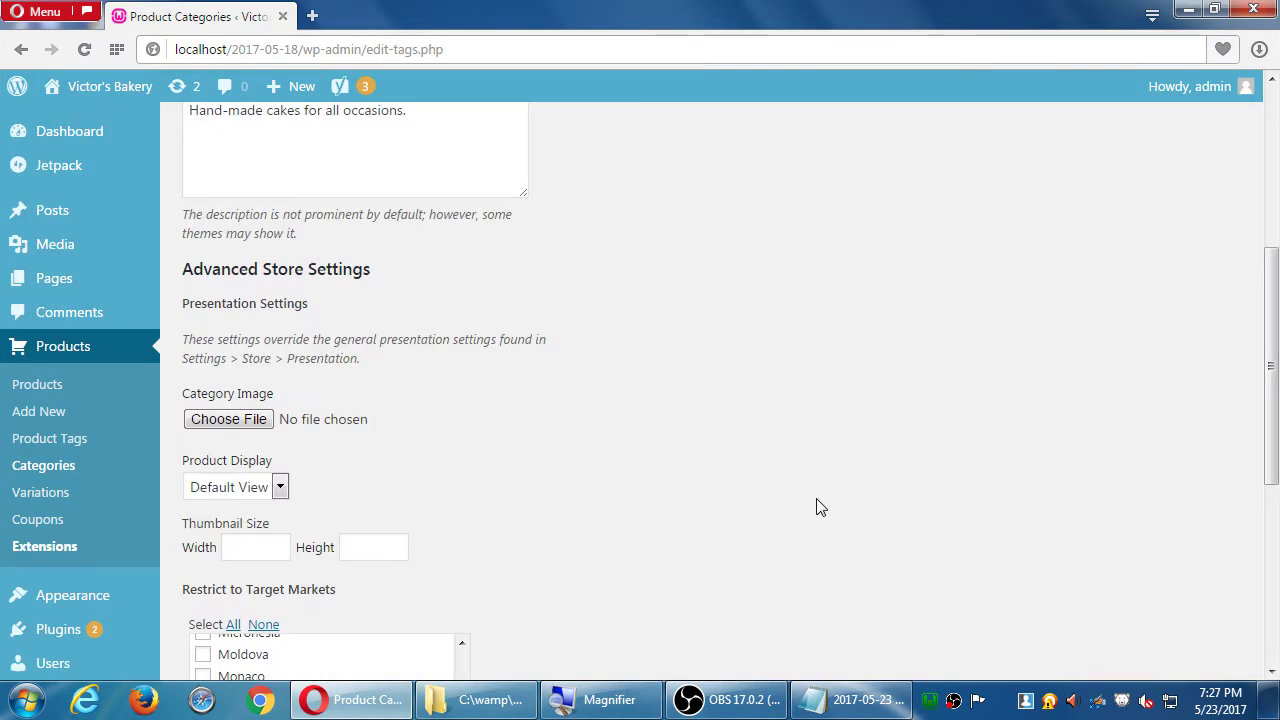
scroll(816, 507, "up", 4)
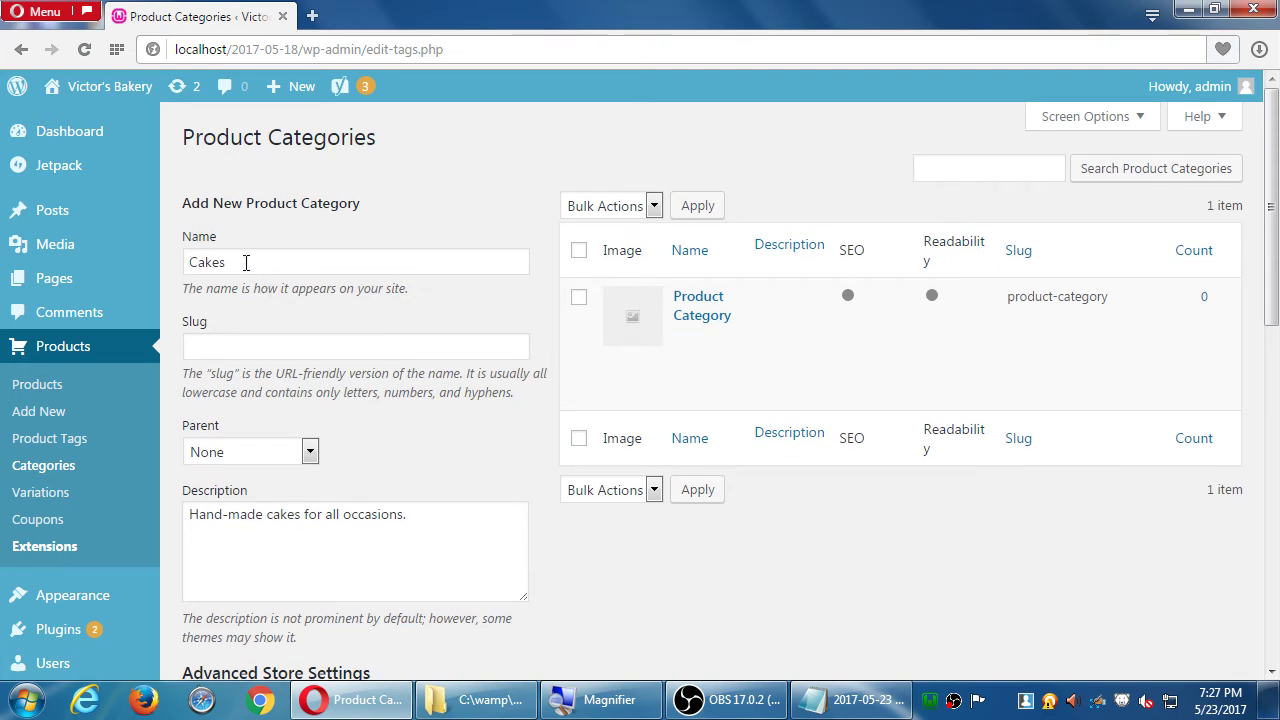
scroll(468, 533, "down", 9)
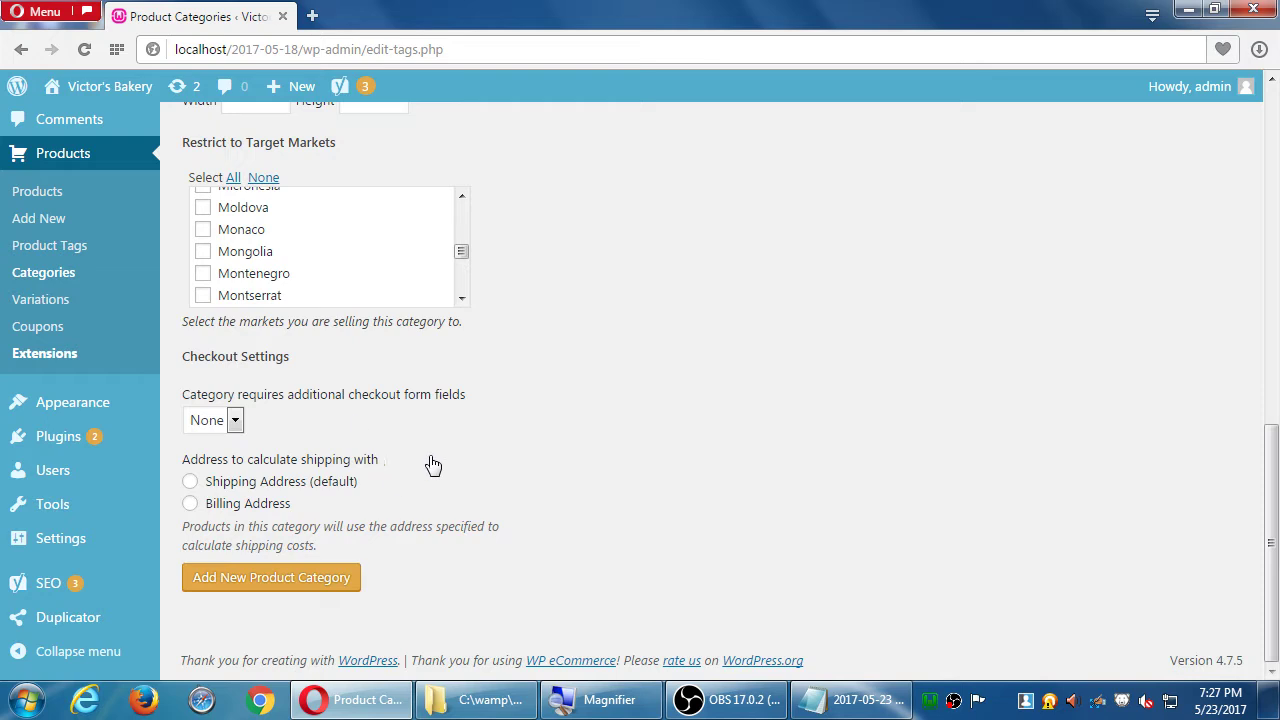
- Save the Cakes category so it's listed with slug cakes and count 0
left_click(297, 583)
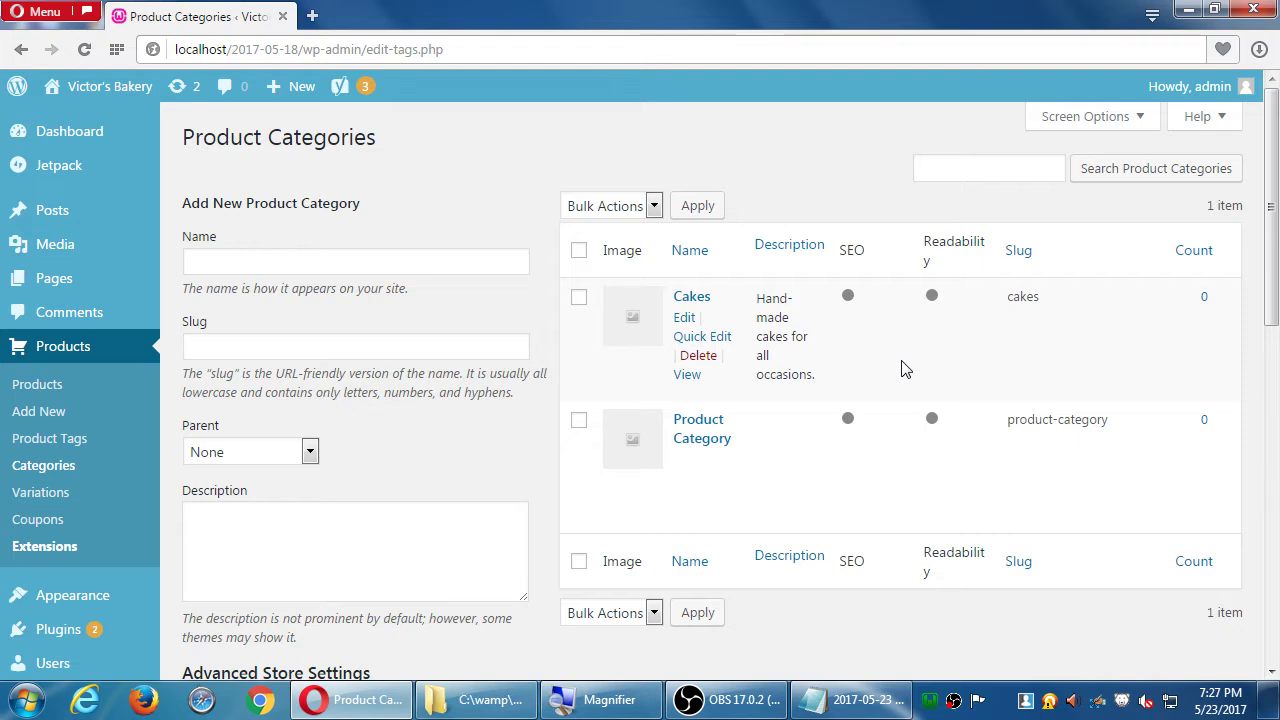
- Add a 'Cookies' category with the description 'Great for all events'
left_click(327, 266)
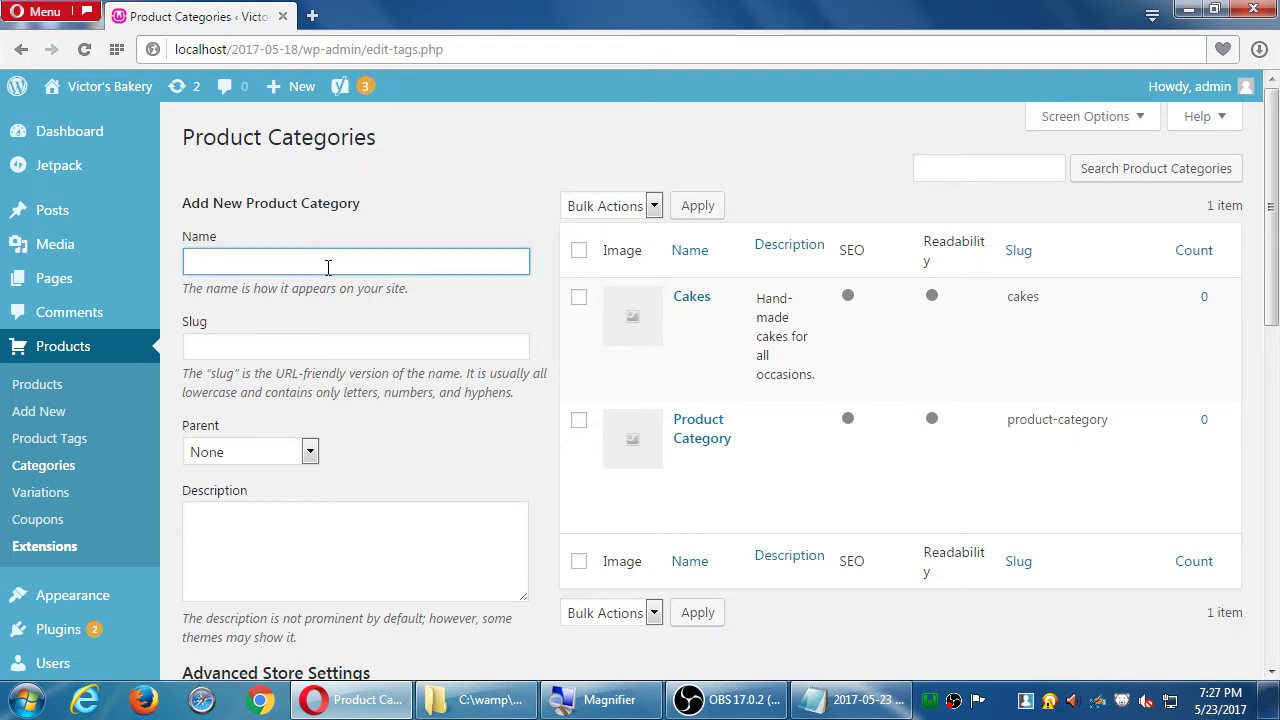
type("Cookies")
left_click(333, 528)
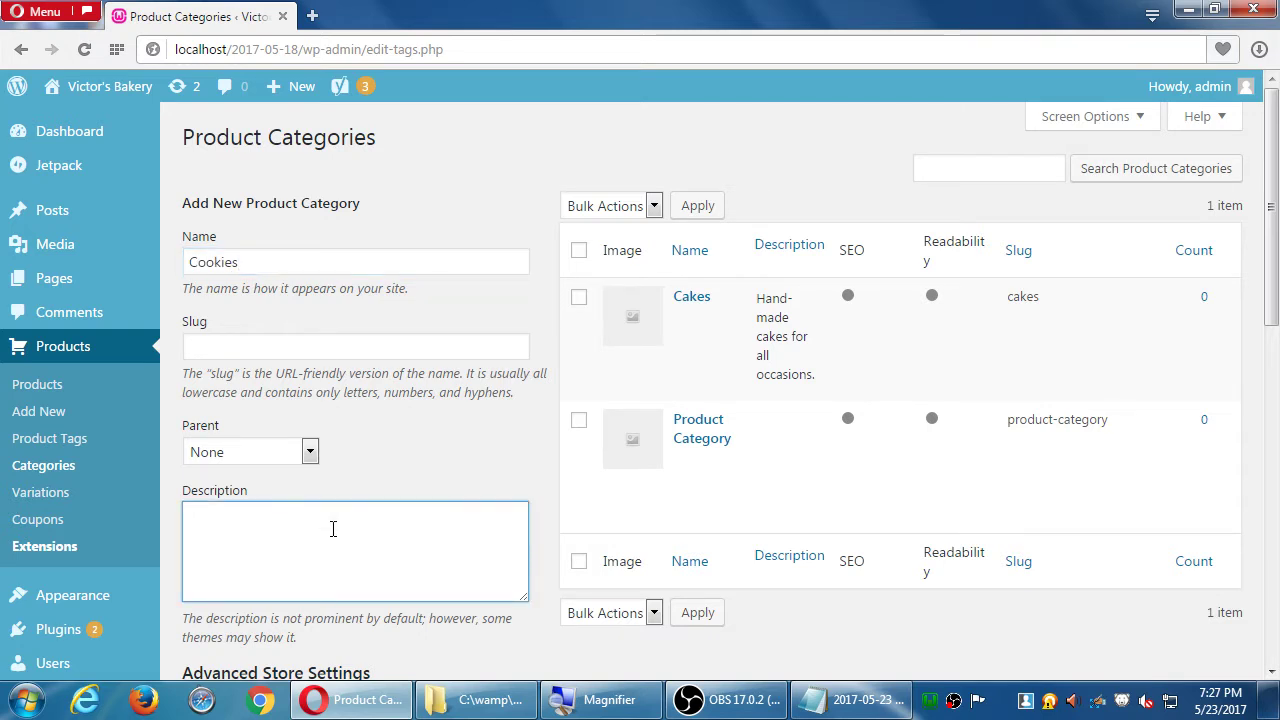
type("Great for all o")
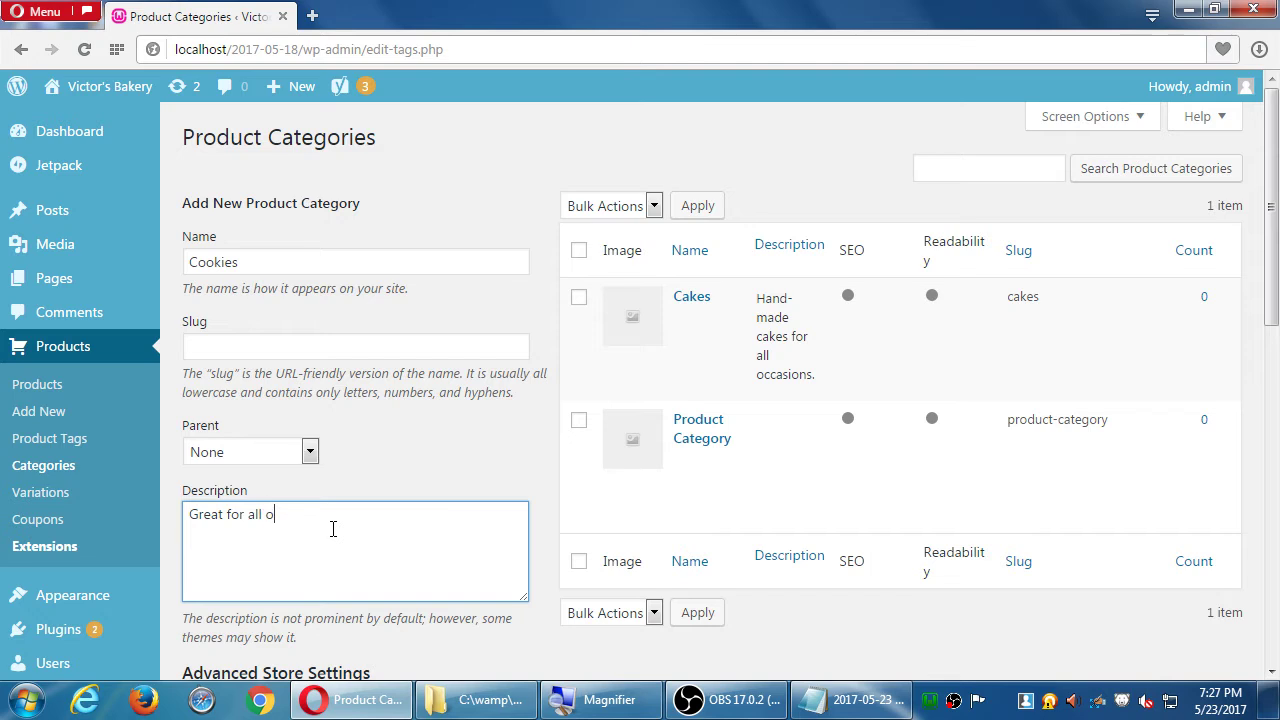
key("BackSpace")
type("events")
scroll(350, 580, "down", 10)
left_click(330, 585)
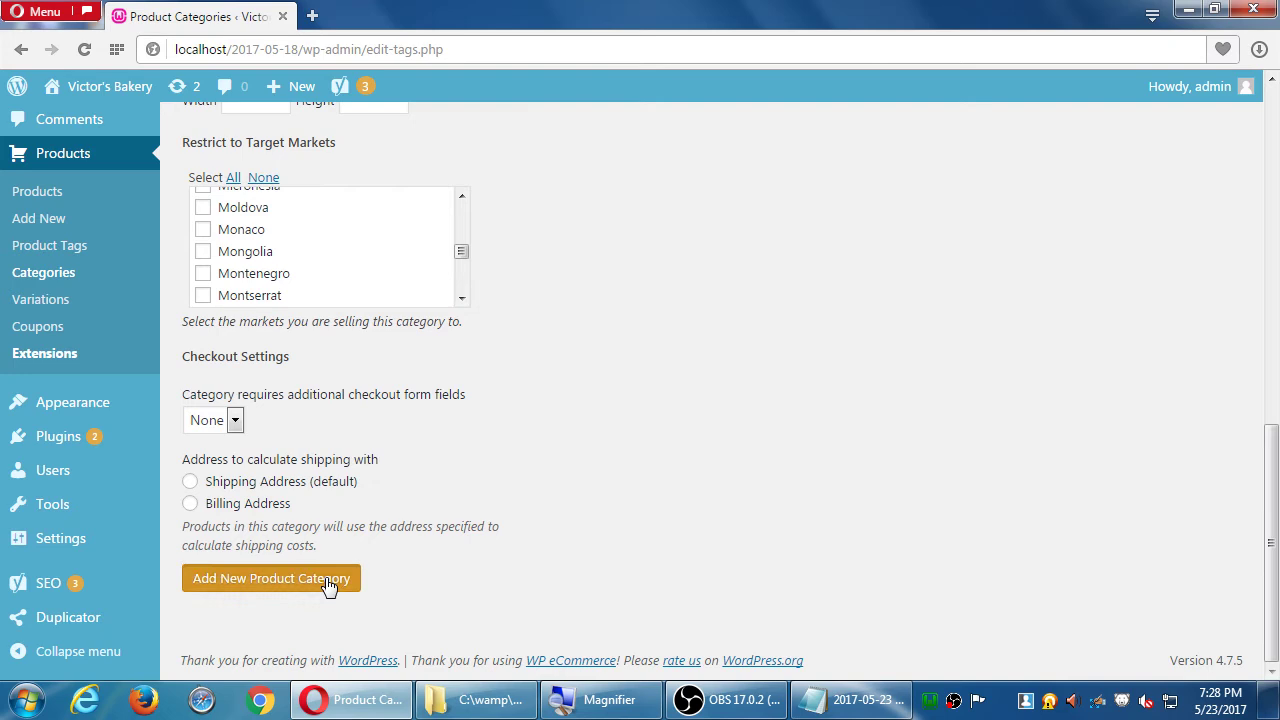
- Add a 'Pies' category described as 'Just like Grandma used to make'
left_click(260, 262)
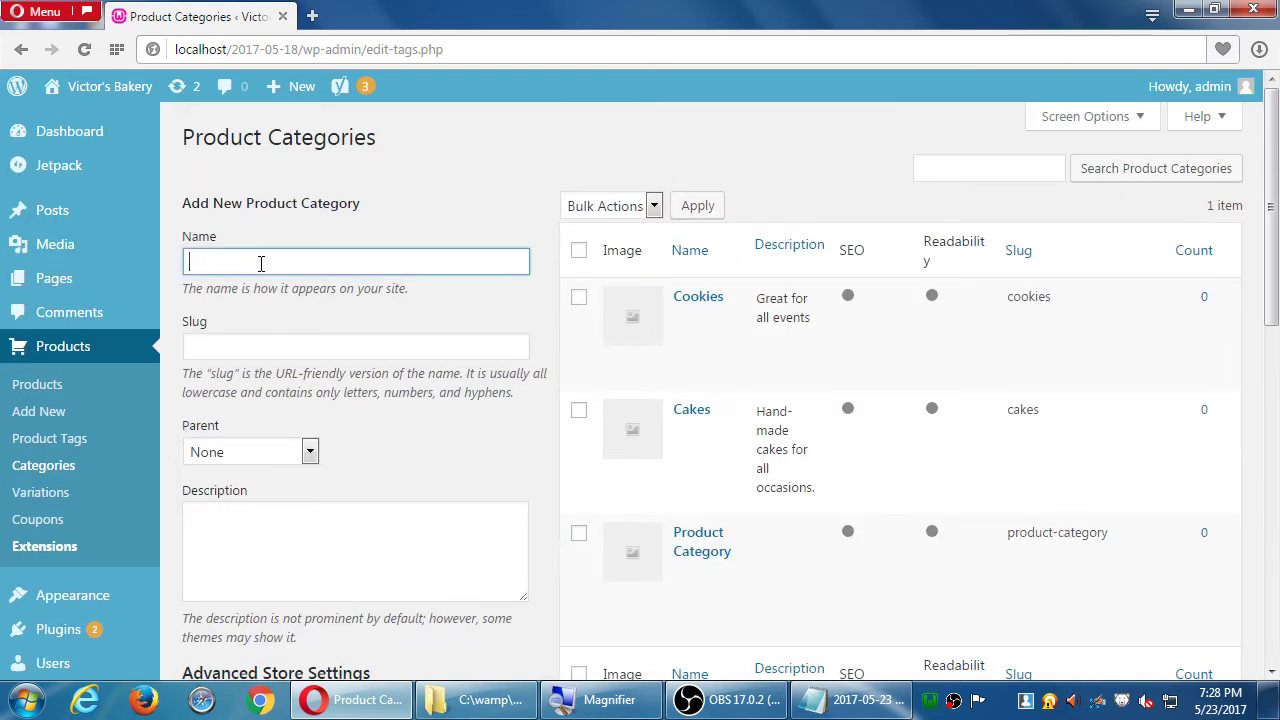
type("Pies")
left_click(297, 528)
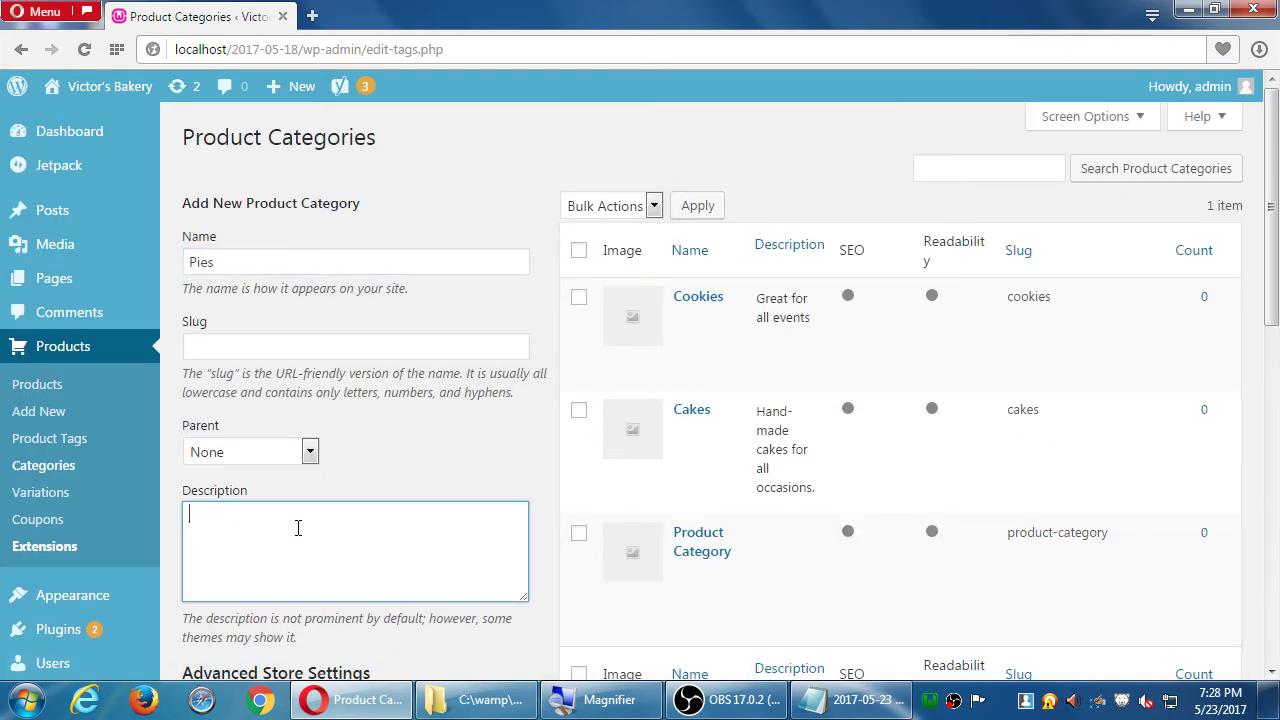
type("Just like Gand")
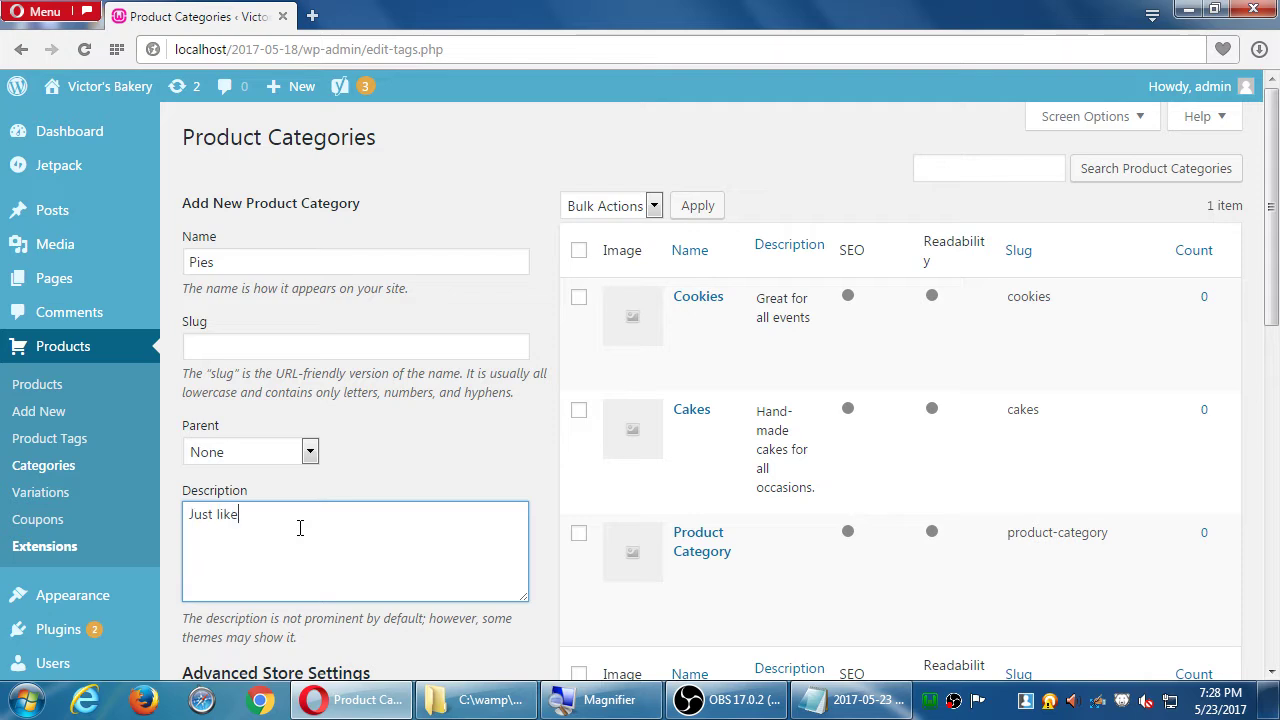
key("BackSpace")
key("BackSpace")
key("BackSpace")
type("randma used to make")
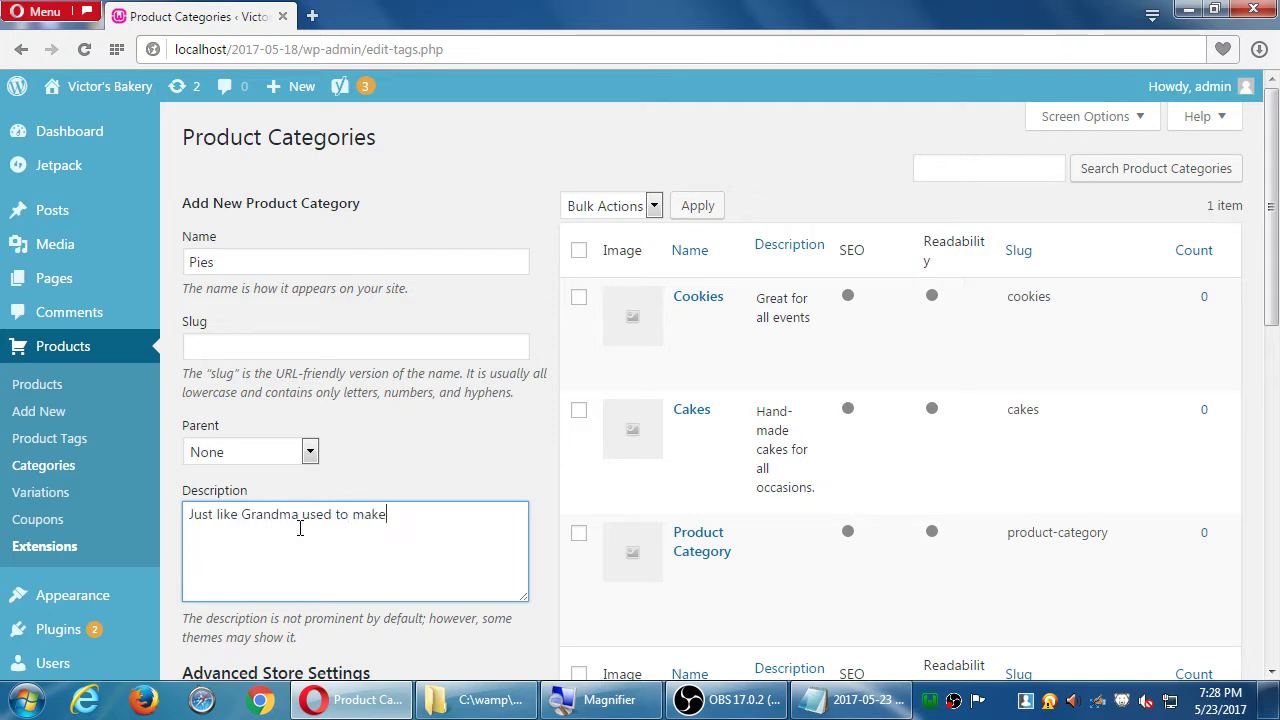
scroll(389, 495, "down", 10)
left_click(344, 586)
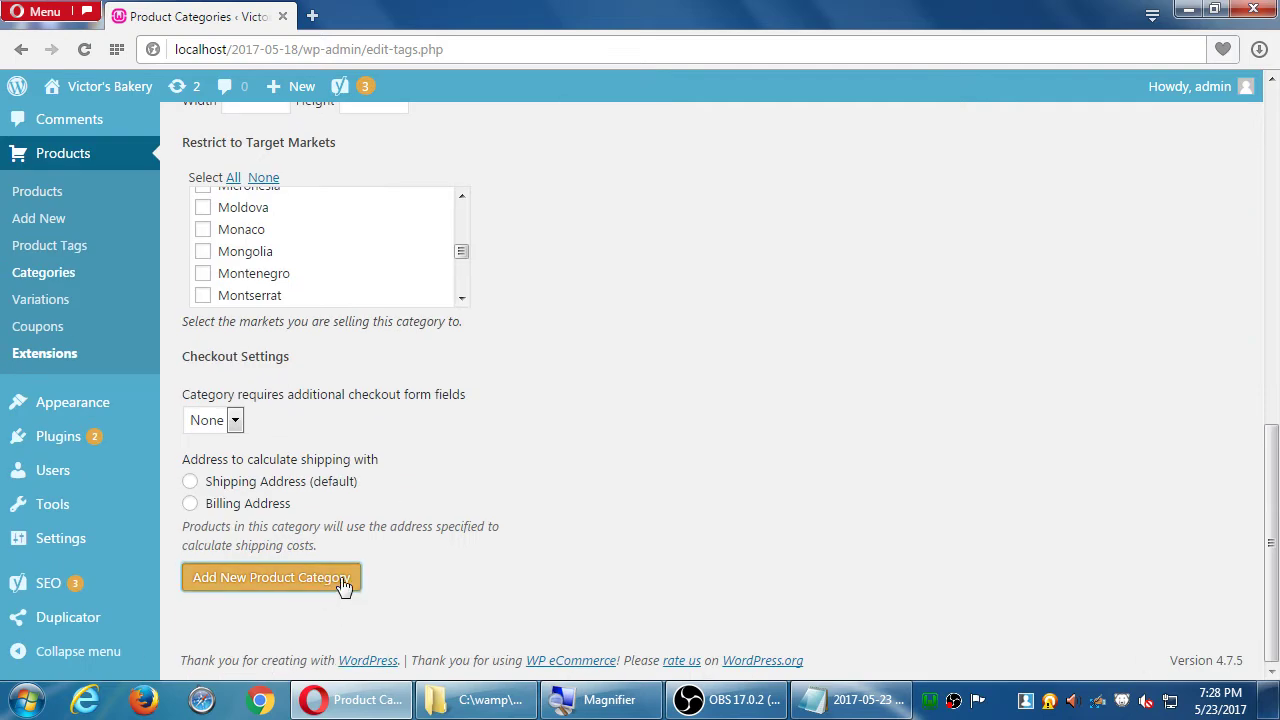
- Review the available parent categories in the Parent dropdown
scroll(643, 517, "up", 10)
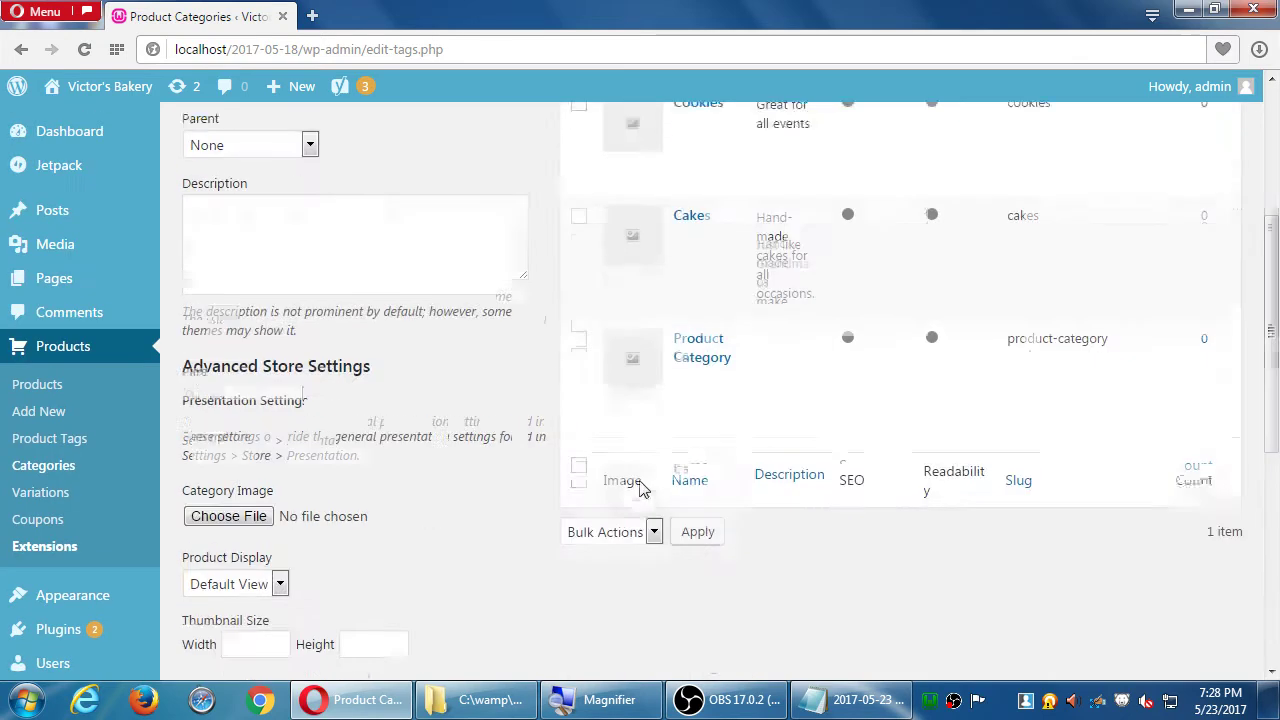
scroll(550, 440, "down", 1)
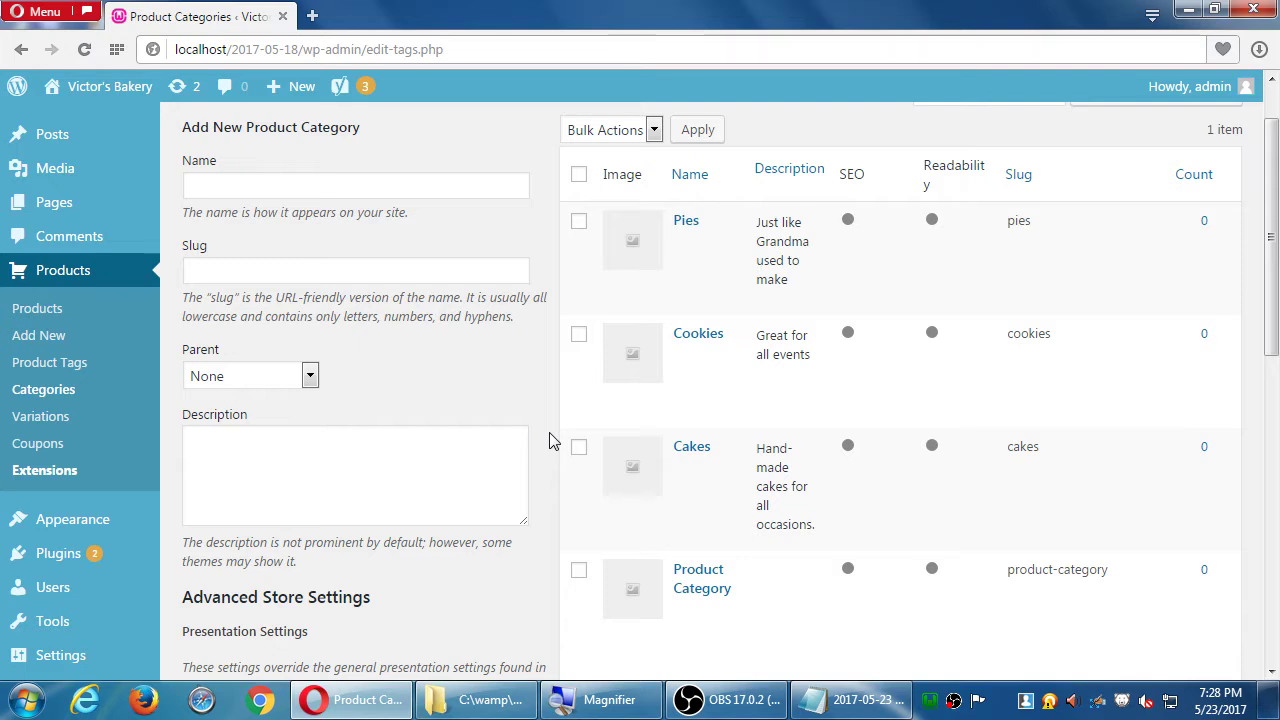
left_click(310, 377)
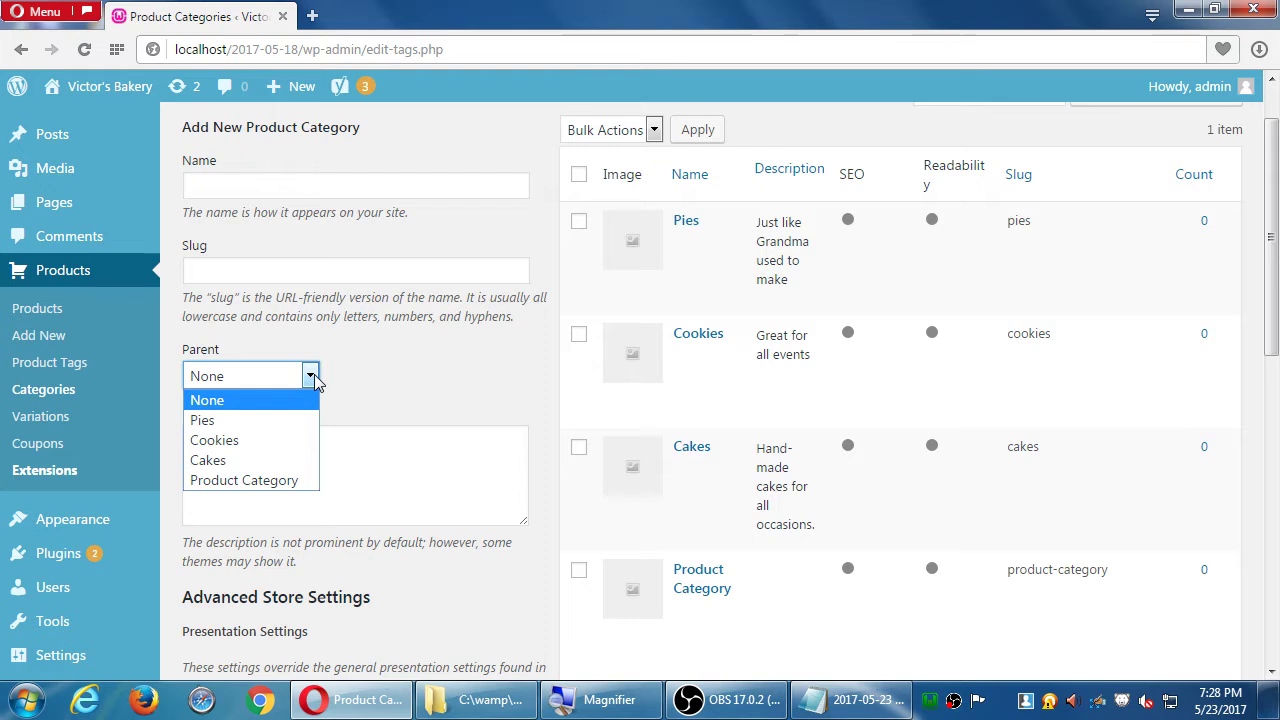
- Create 'Sugar-Free' with parent Cookies and description 'We use honey'
left_click(324, 190)
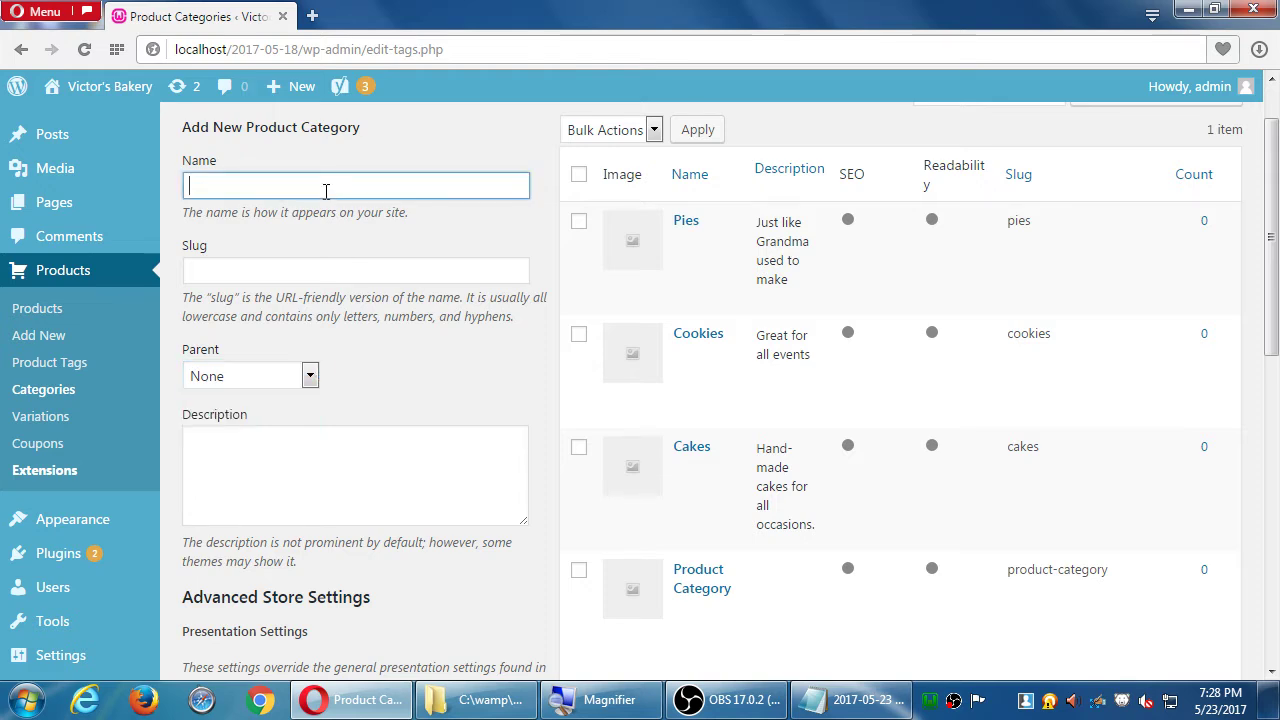
type("Sugar")
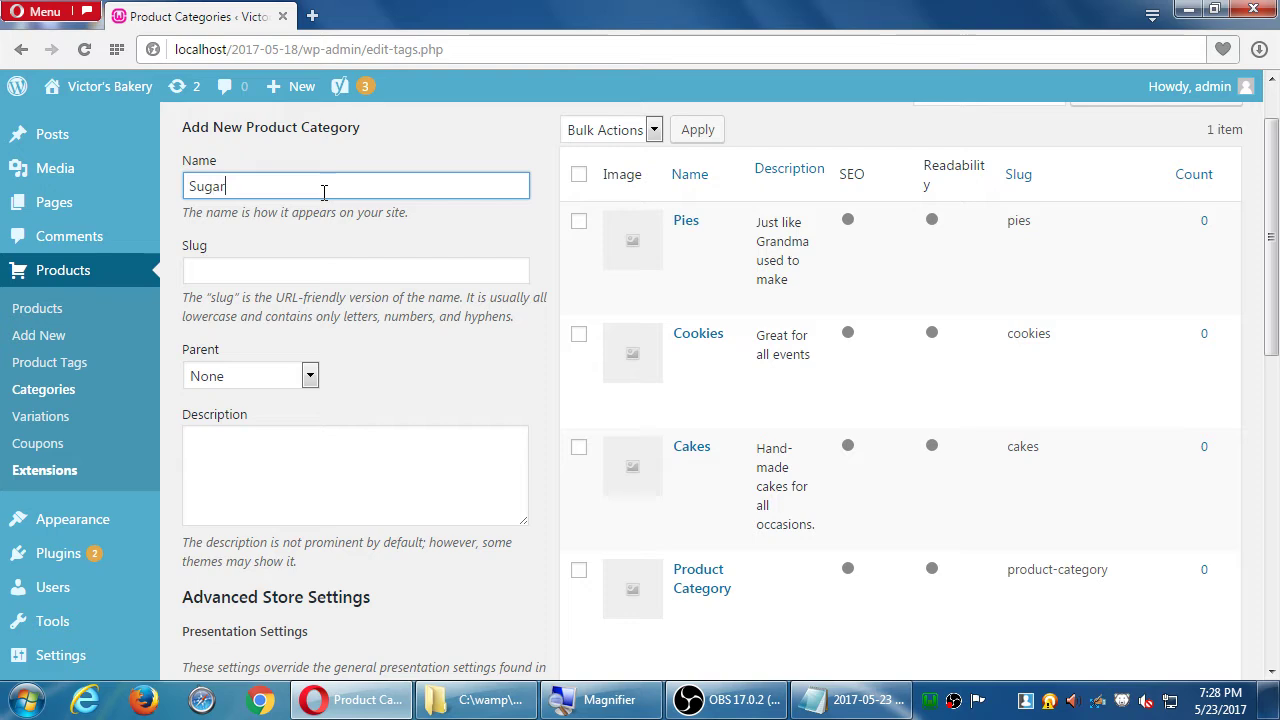
type("-Free")
left_click(309, 378)
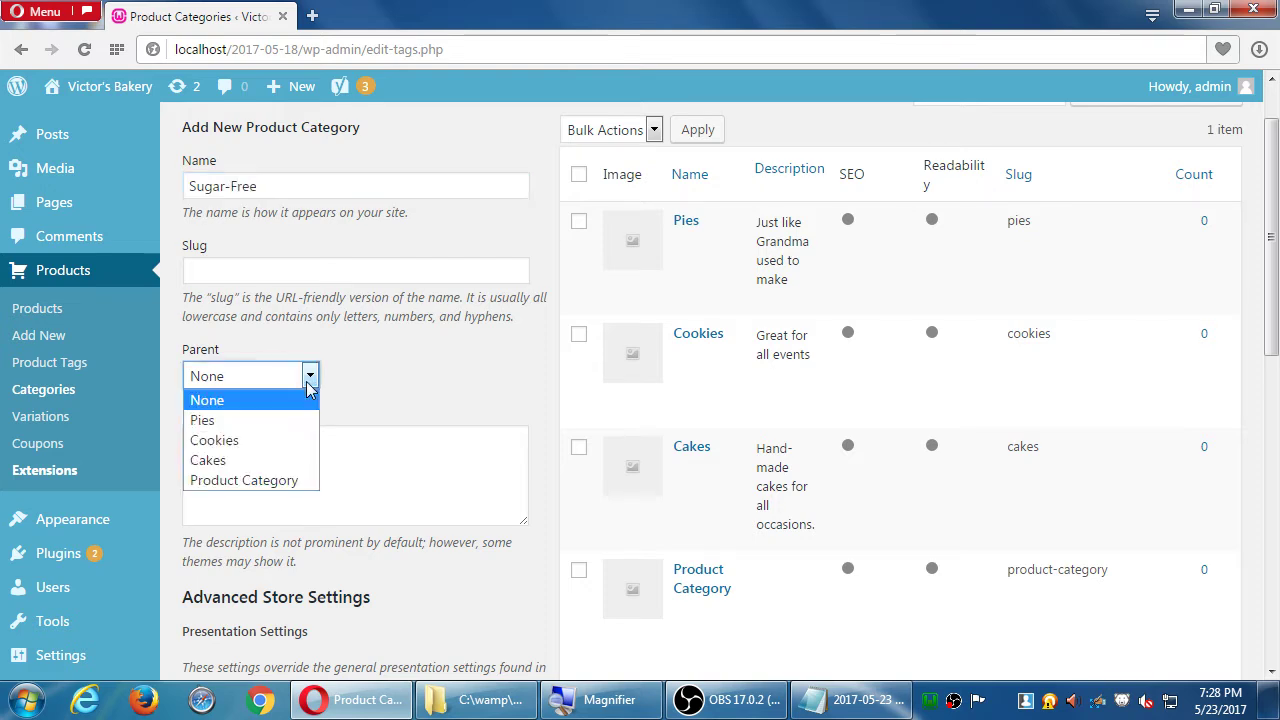
left_click(263, 443)
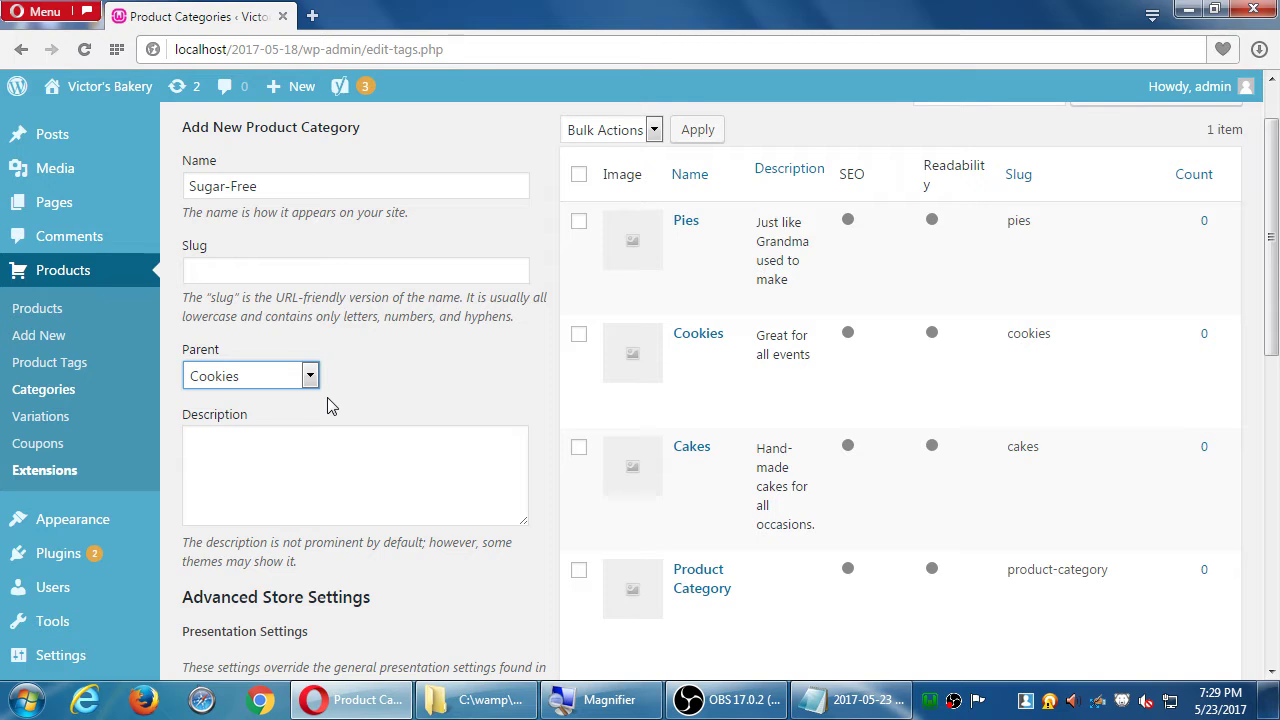
left_click(267, 479)
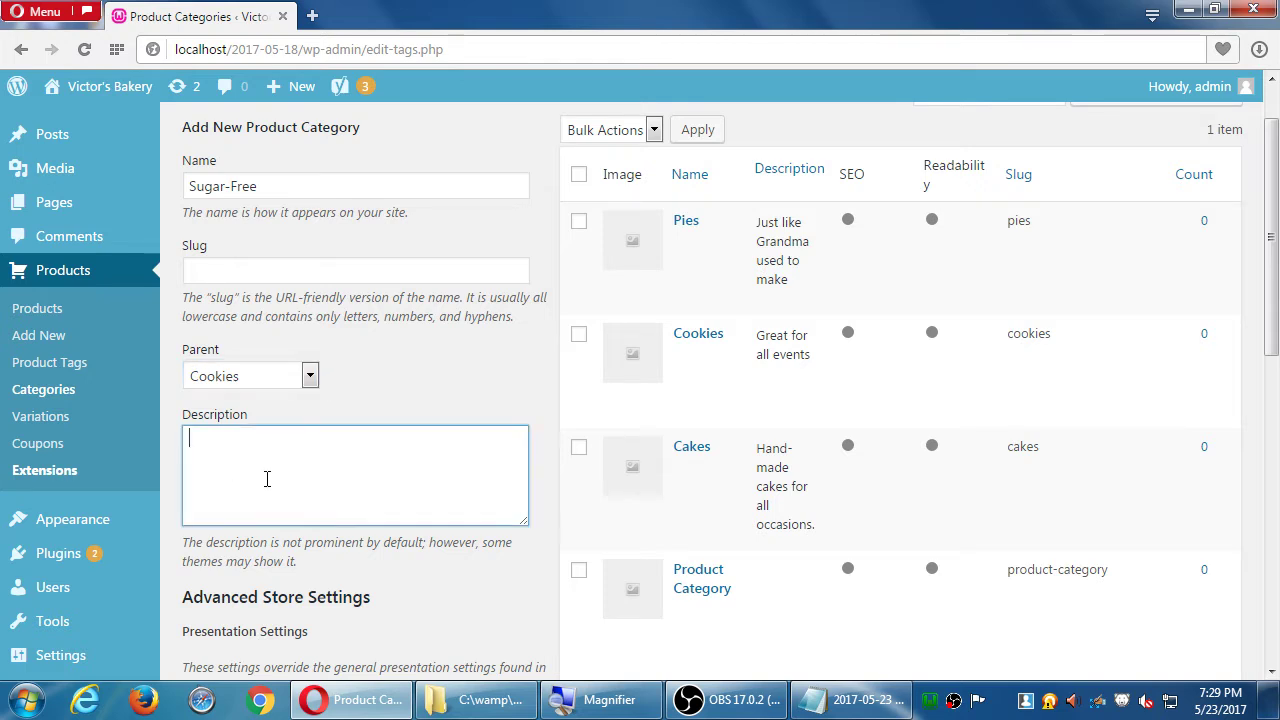
type("We use honey")
scroll(266, 480, "down", 10)
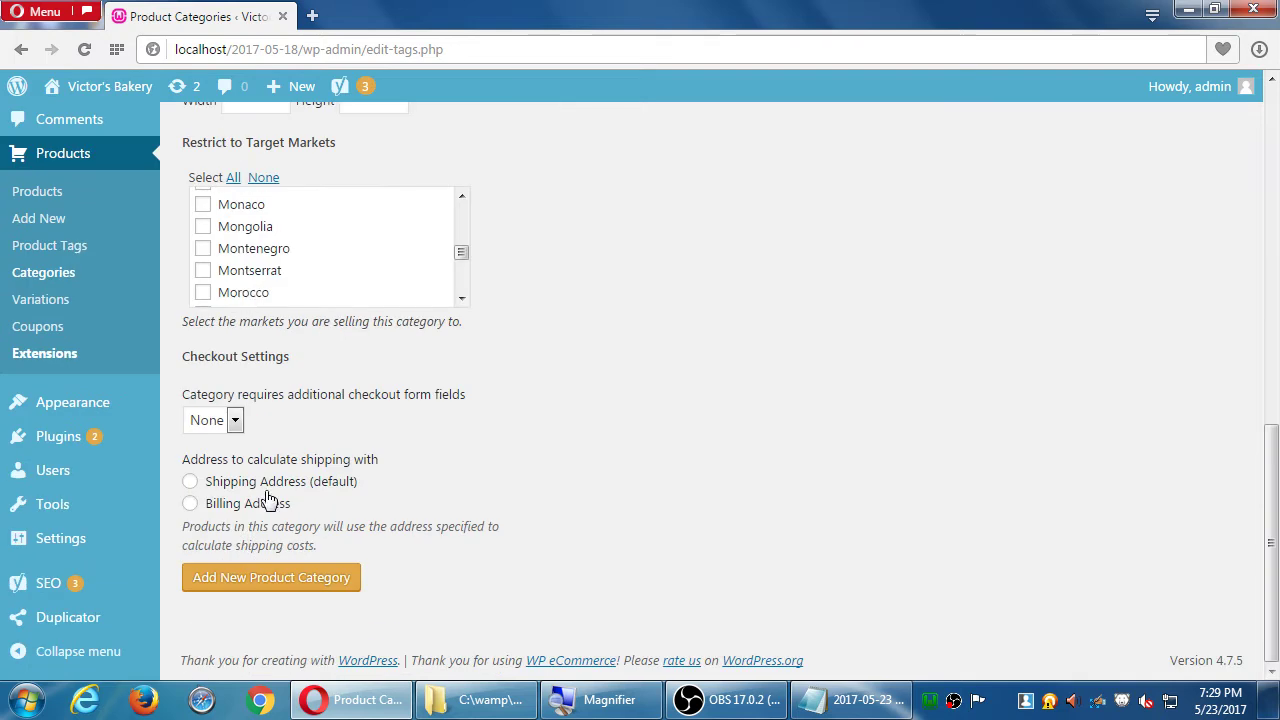
left_click(262, 585)
scroll(420, 229, "up", 10)
scroll(706, 214, "up", 10)
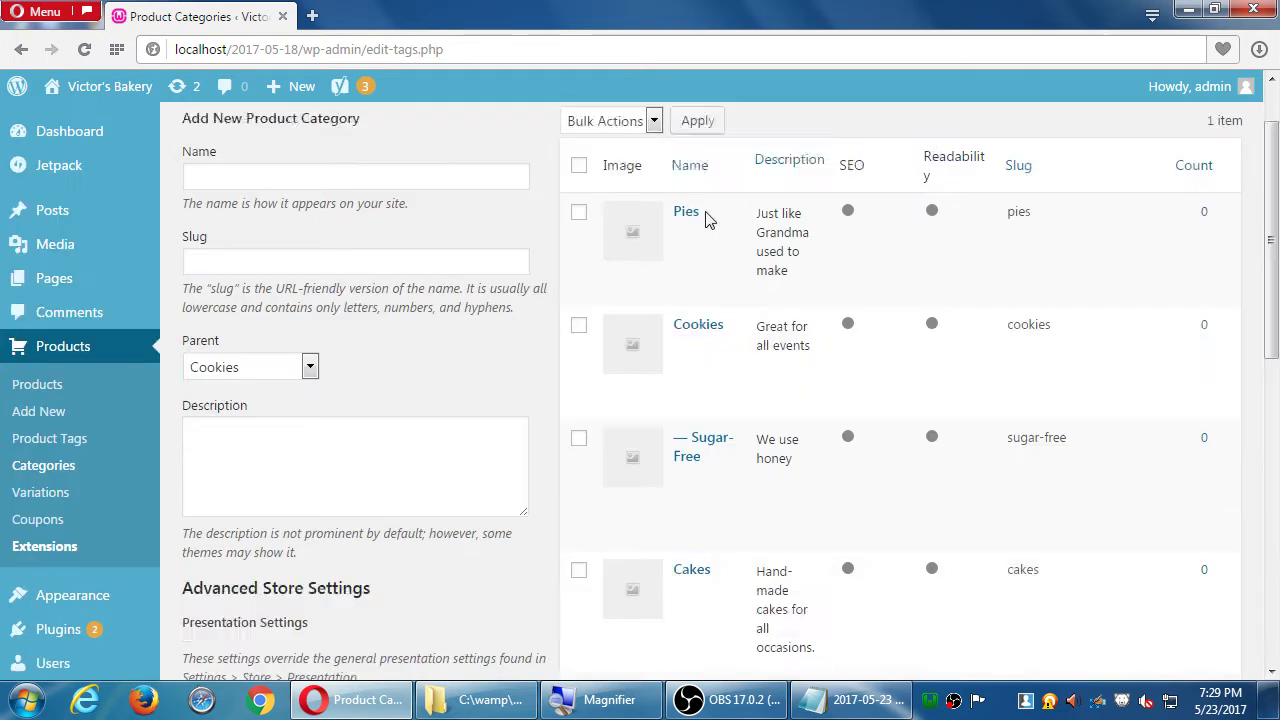
scroll(680, 229, "down", 1)
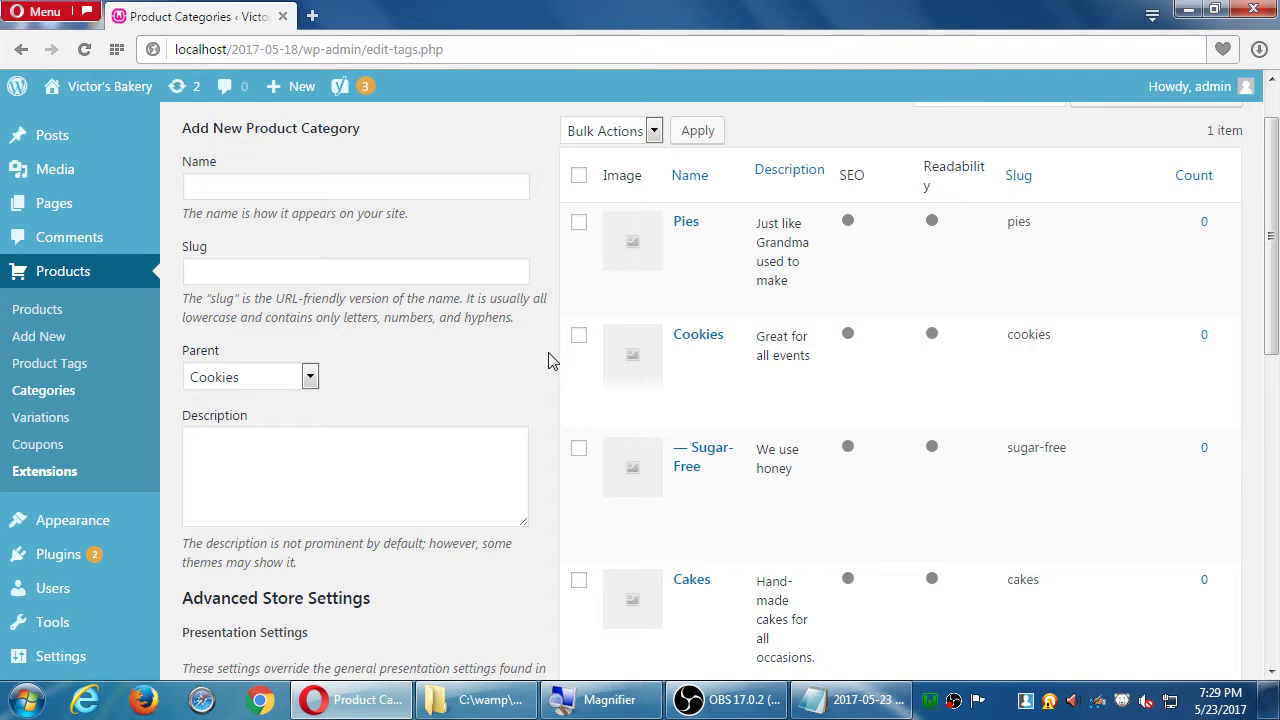
scroll(471, 334, "down", 10)
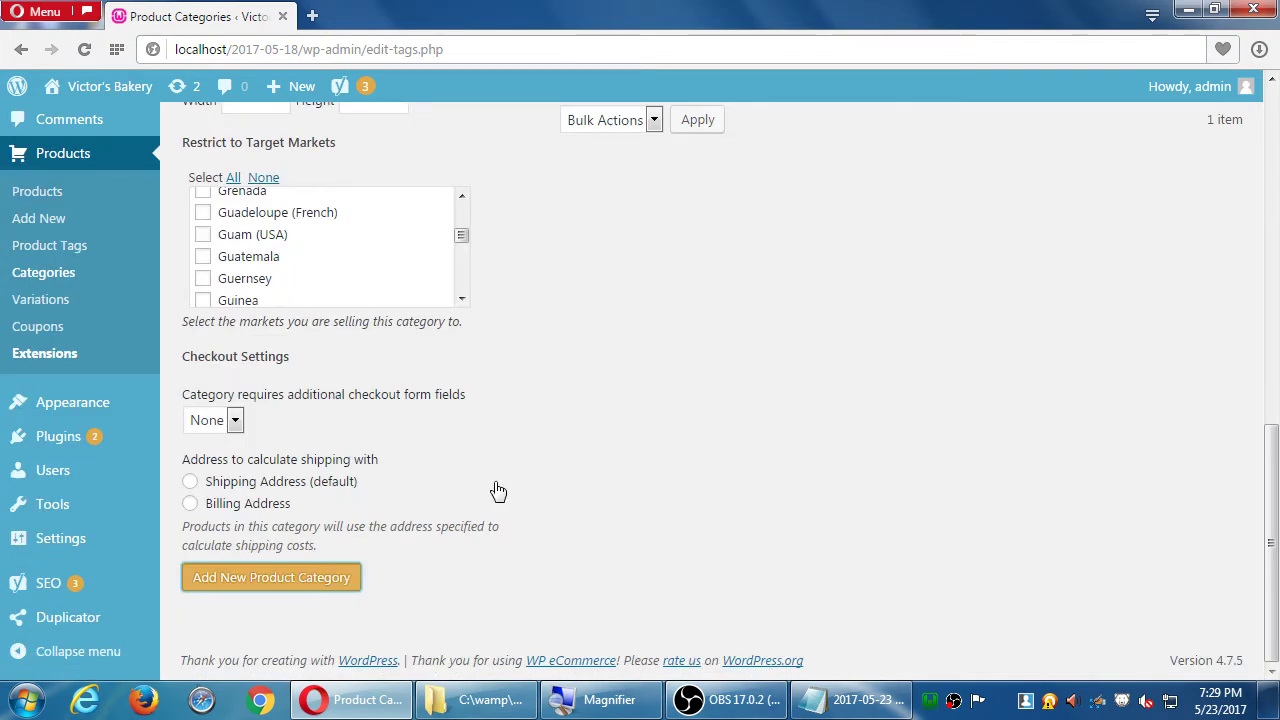
left_click(352, 585)
scroll(760, 374, "down", 2)
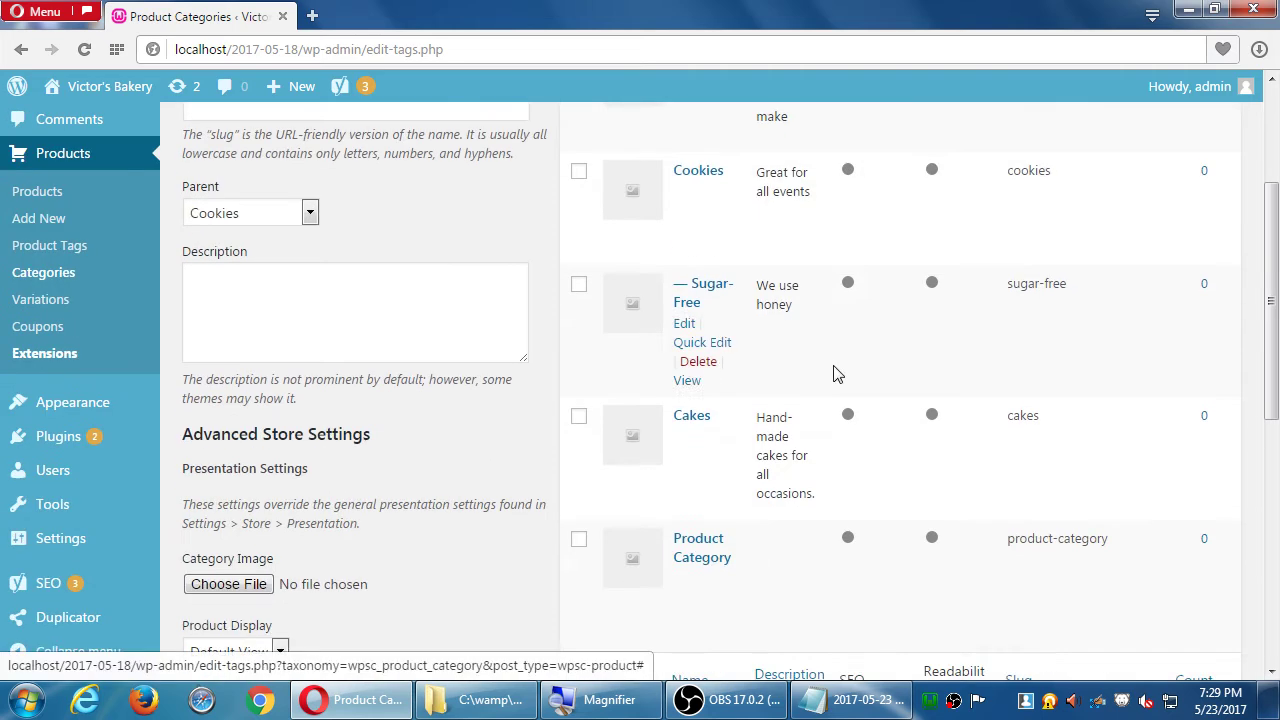
scroll(885, 370, "up", 2)
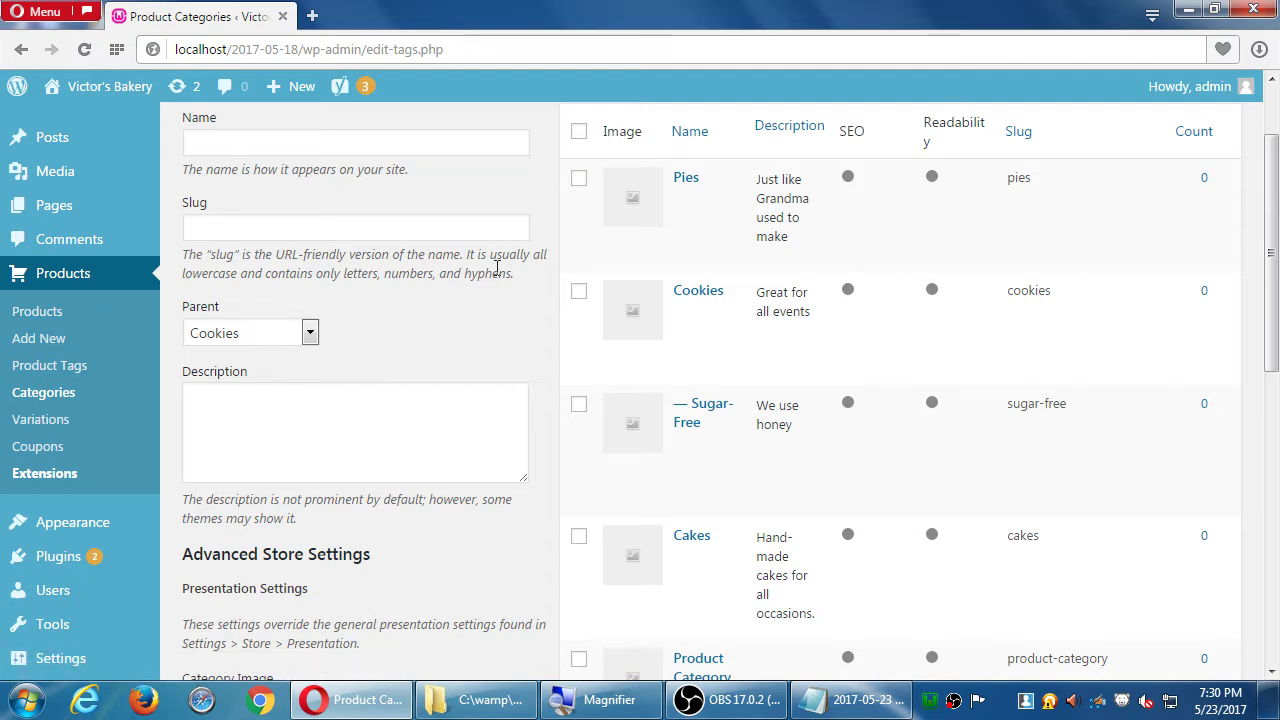
- Check the empty product list, then start a new blank product
left_click(40, 313)
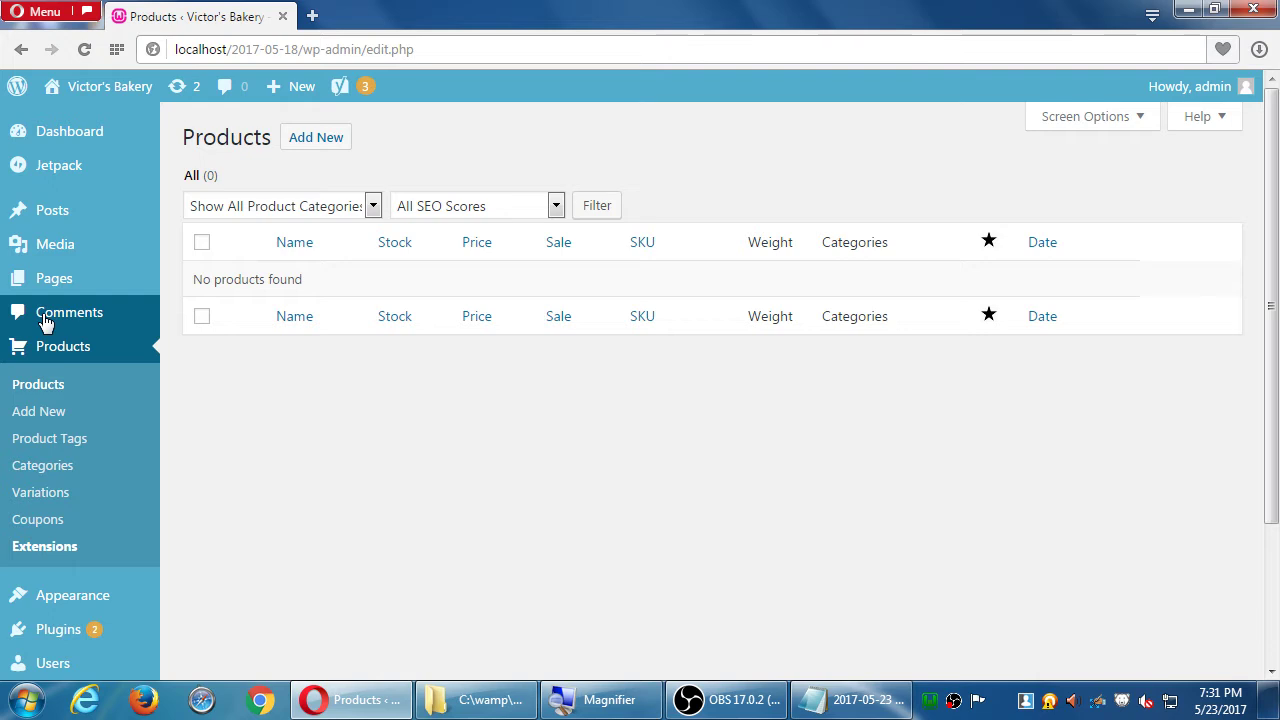
left_click(33, 414)
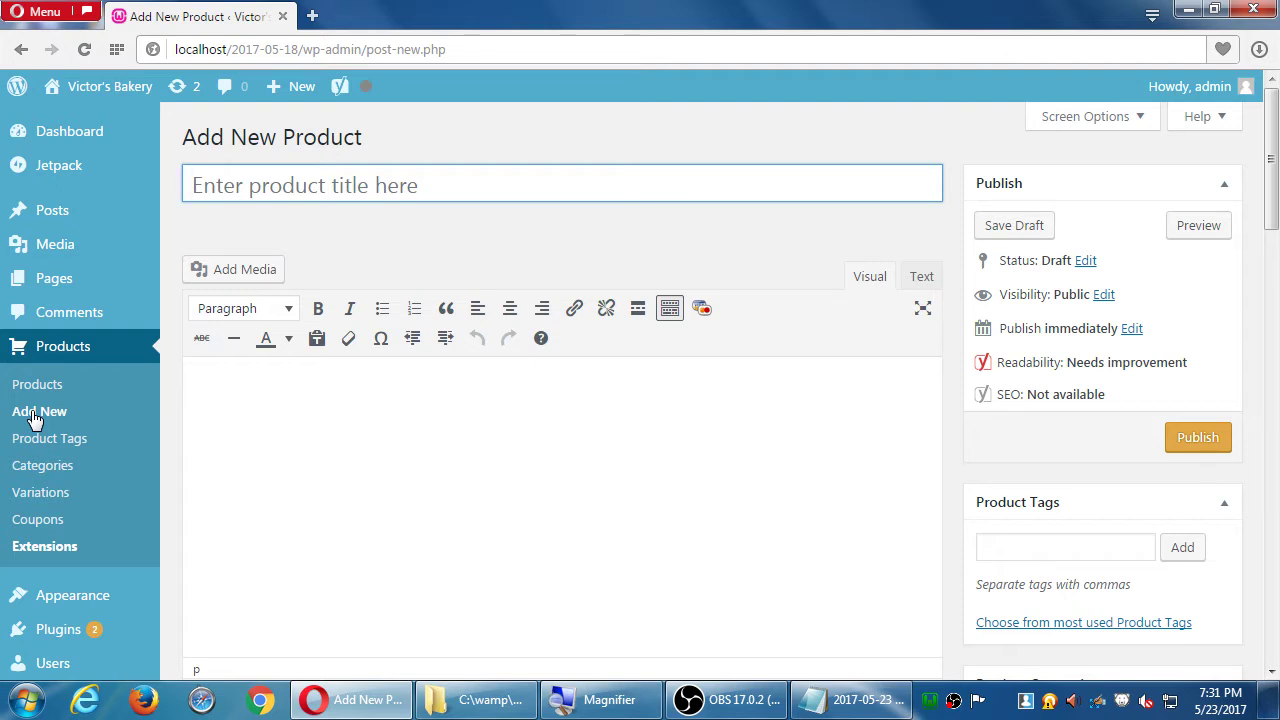
- Title the product 'Oatmeal Raisin Cookie'; describe it: 'Our signature giant cookie! 8-inch diameter of tastiness!'
left_click(368, 186)
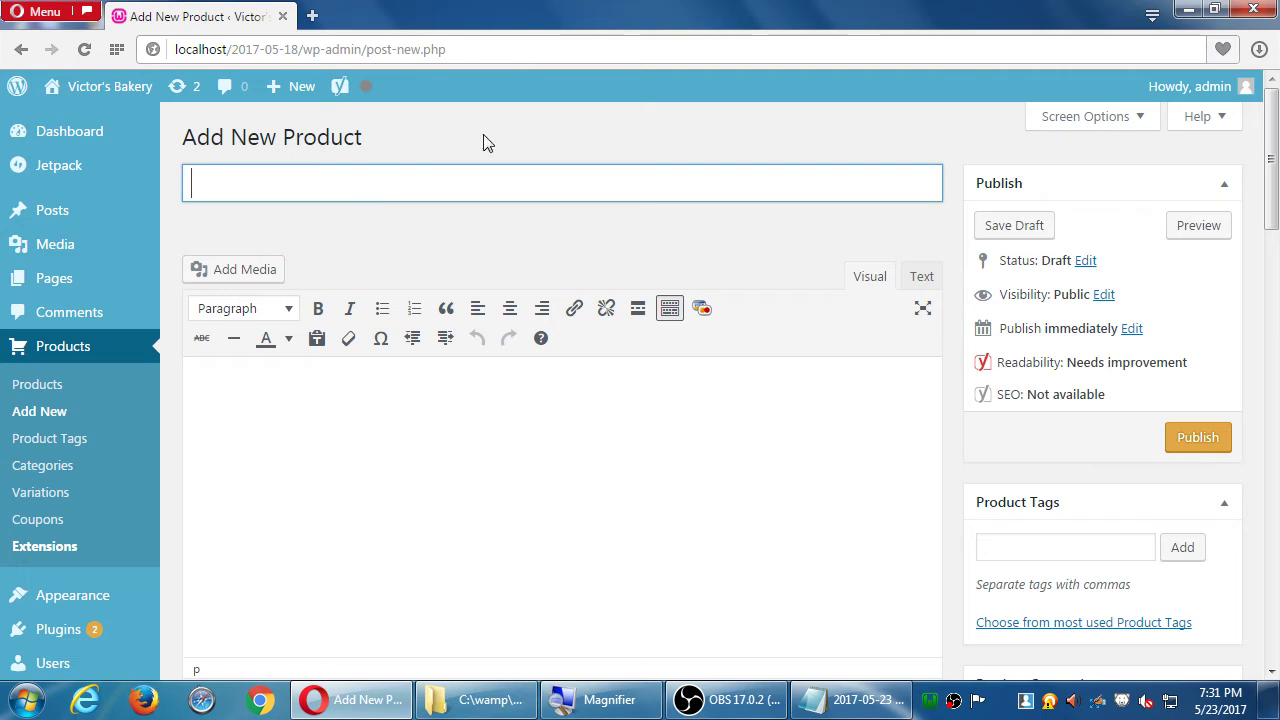
type("Ota")
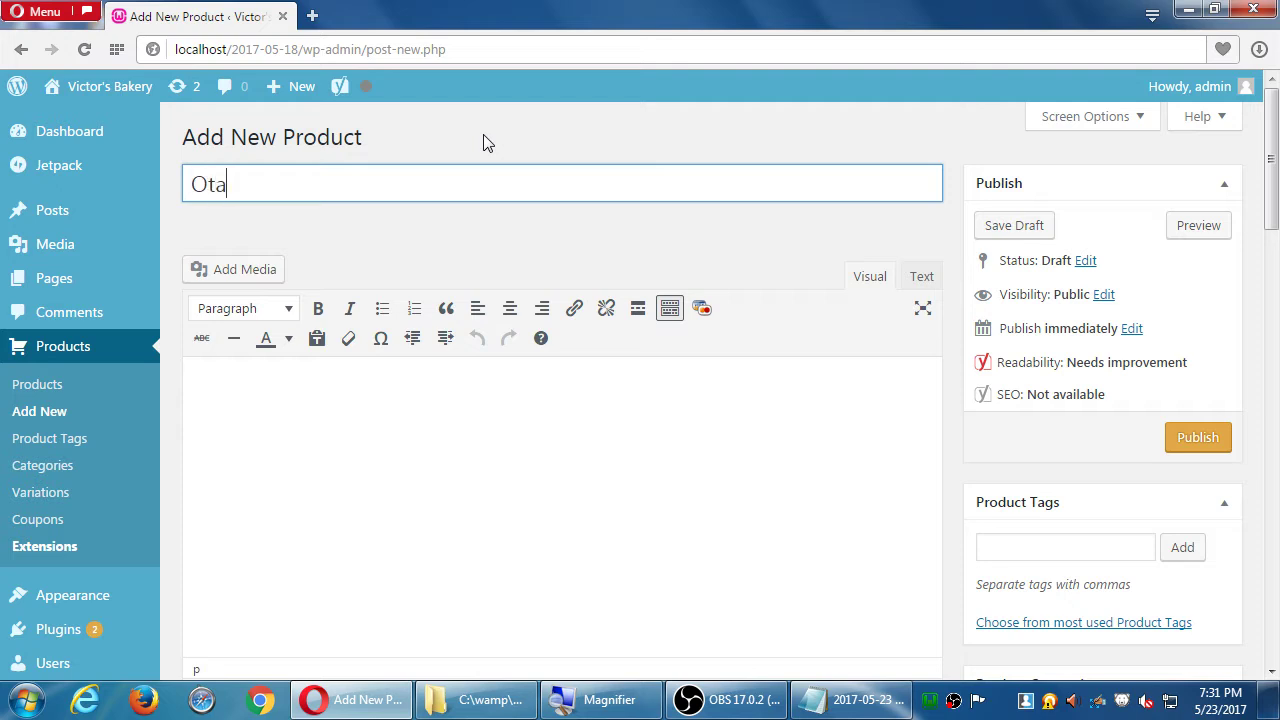
key("BackSpace")
key("BackSpace")
type("atma")
type("eal Rai")
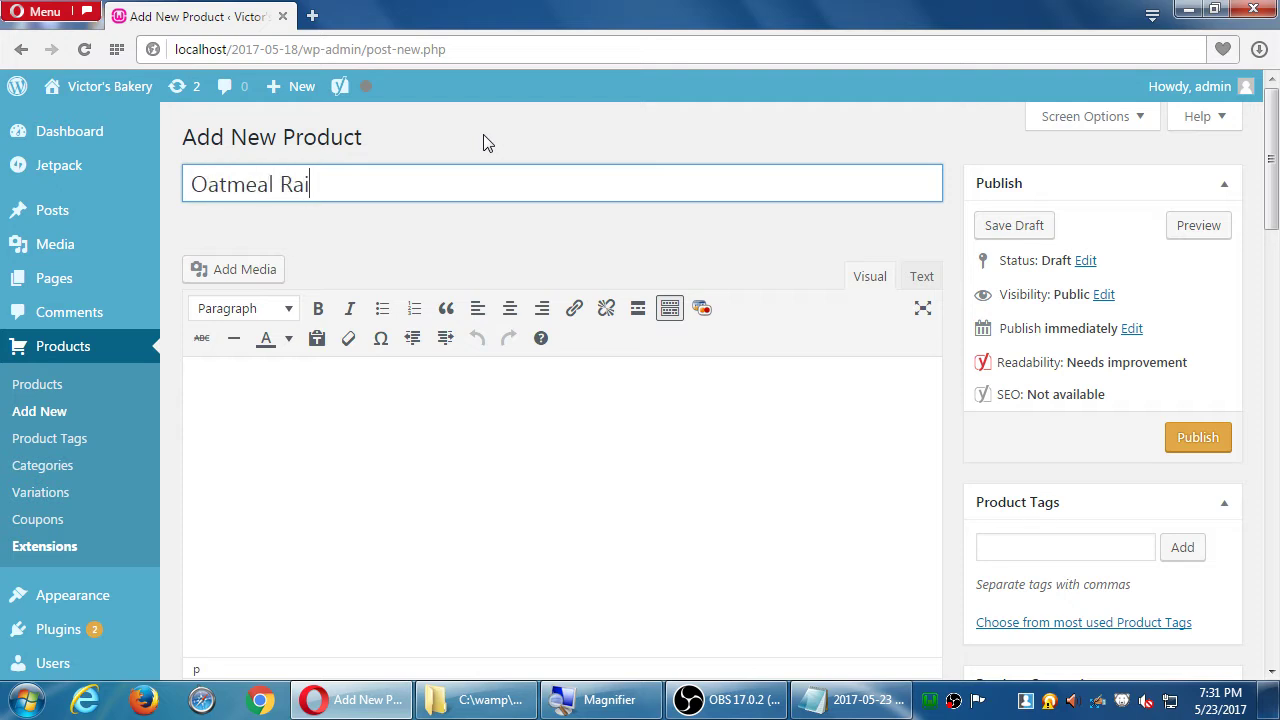
type("sin Cookie")
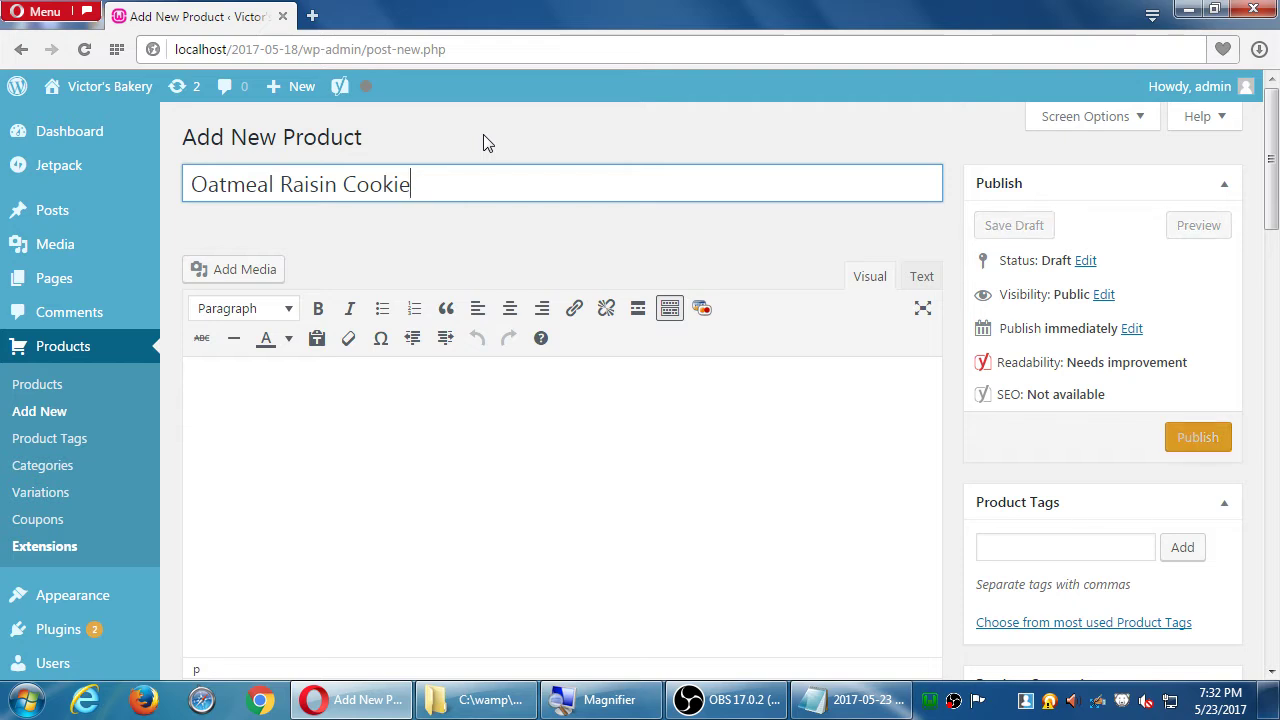
left_click(480, 437)
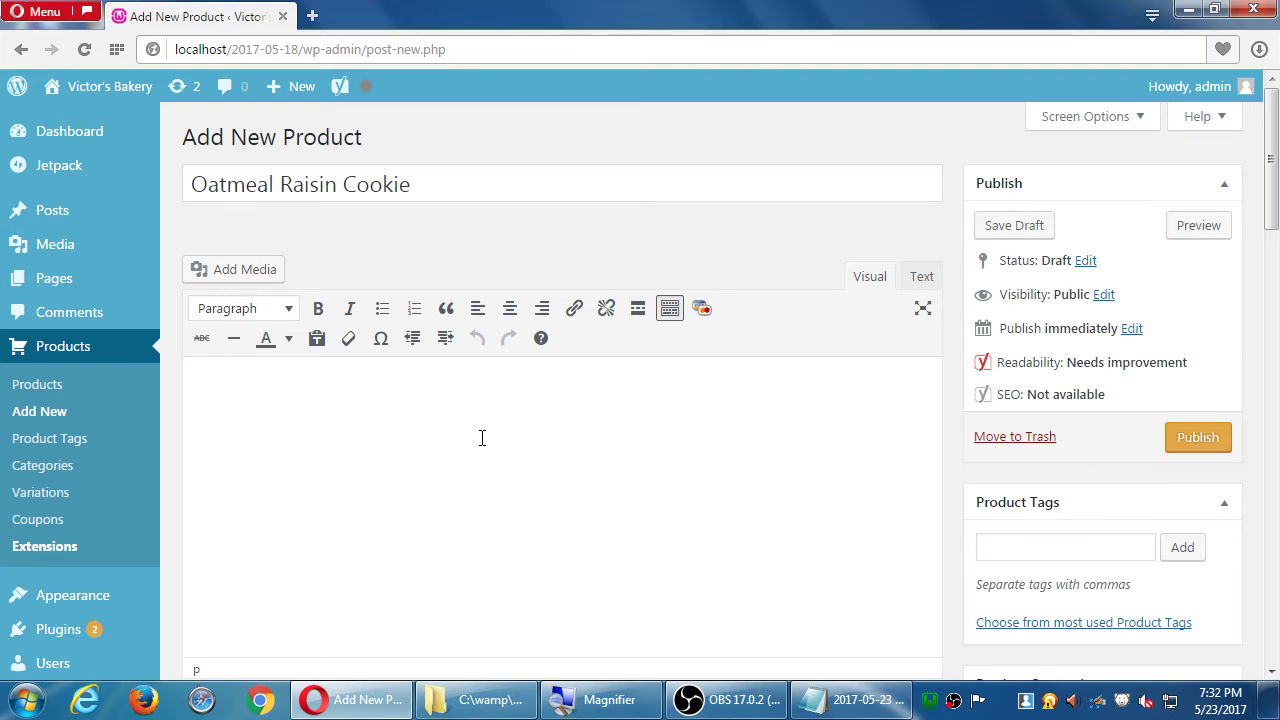
type("O")
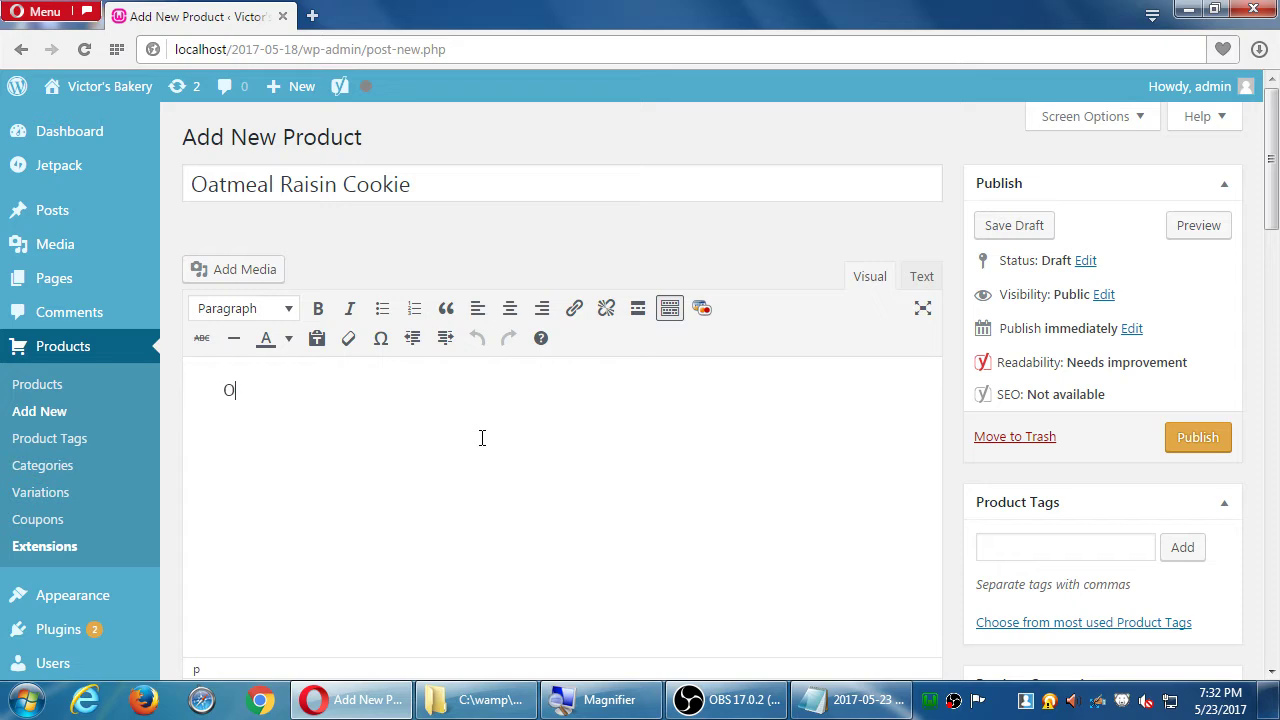
type("ur signature giant cookie!")
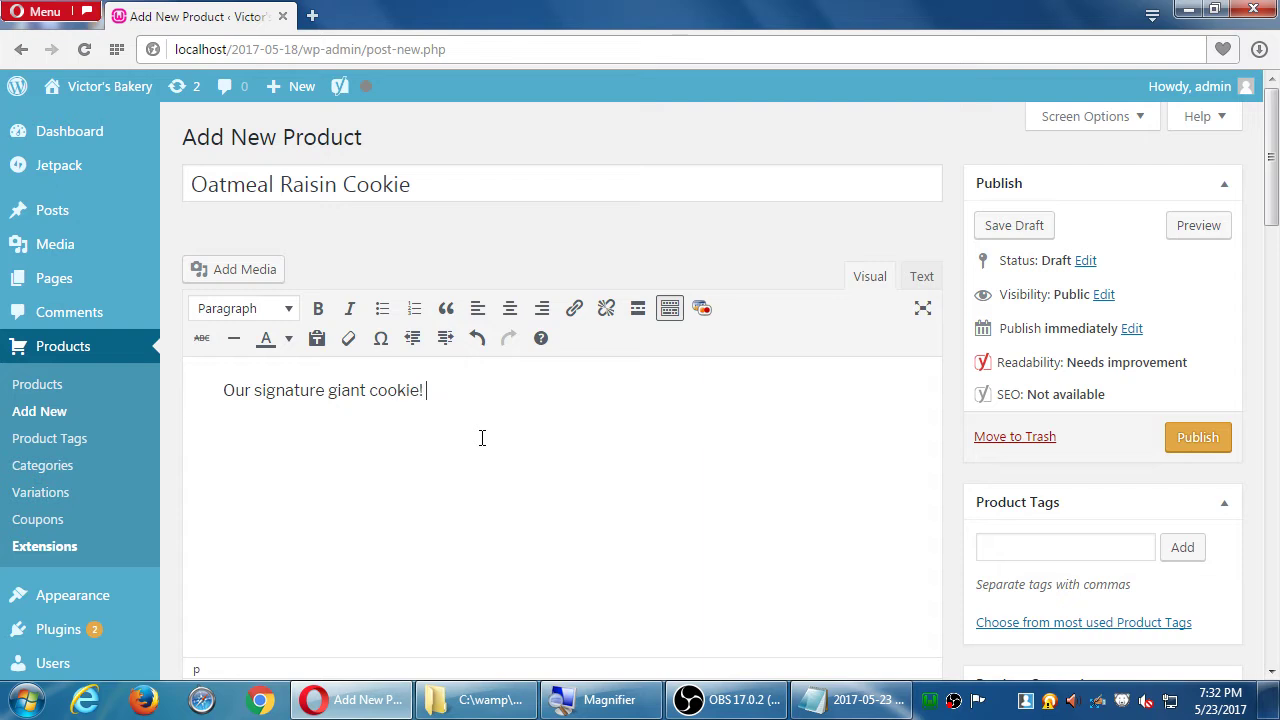
type(" 8-inch diameter of tastiness!")
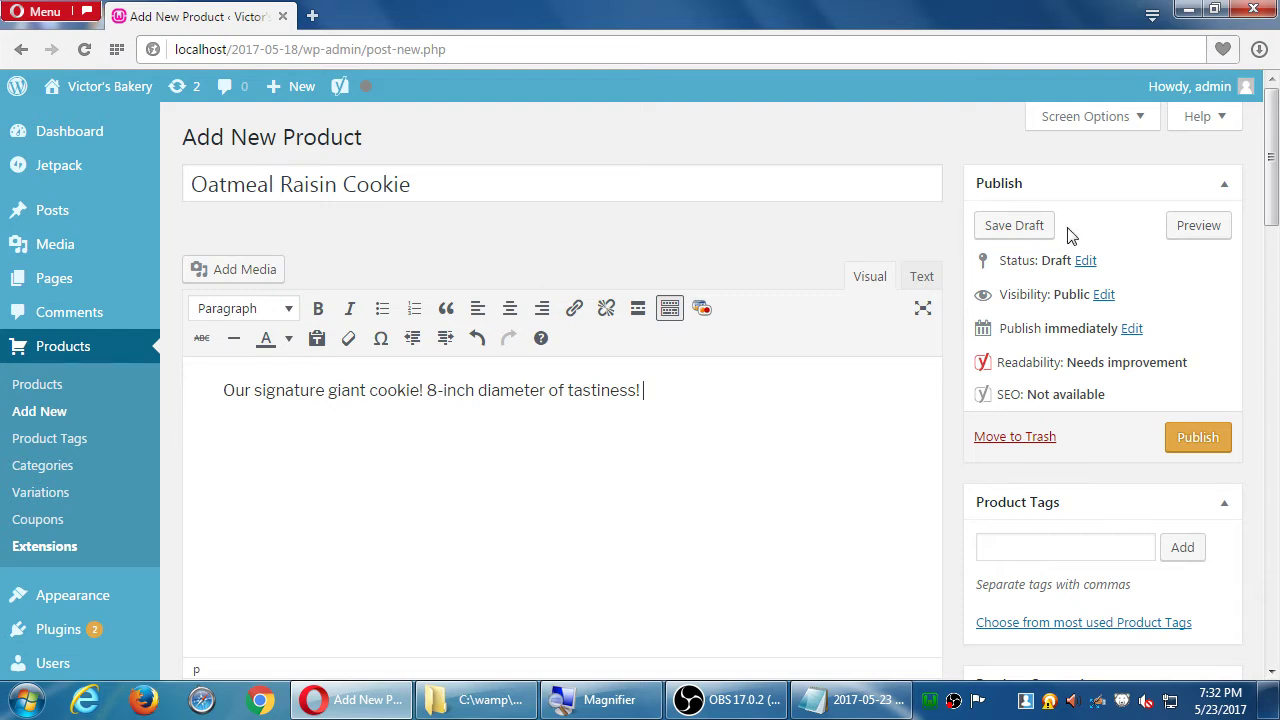
- Add the product tag 'Oatmeal' in the Product Tags box
scroll(1070, 232, "down", 1)
scroll(1035, 300, "down", 2)
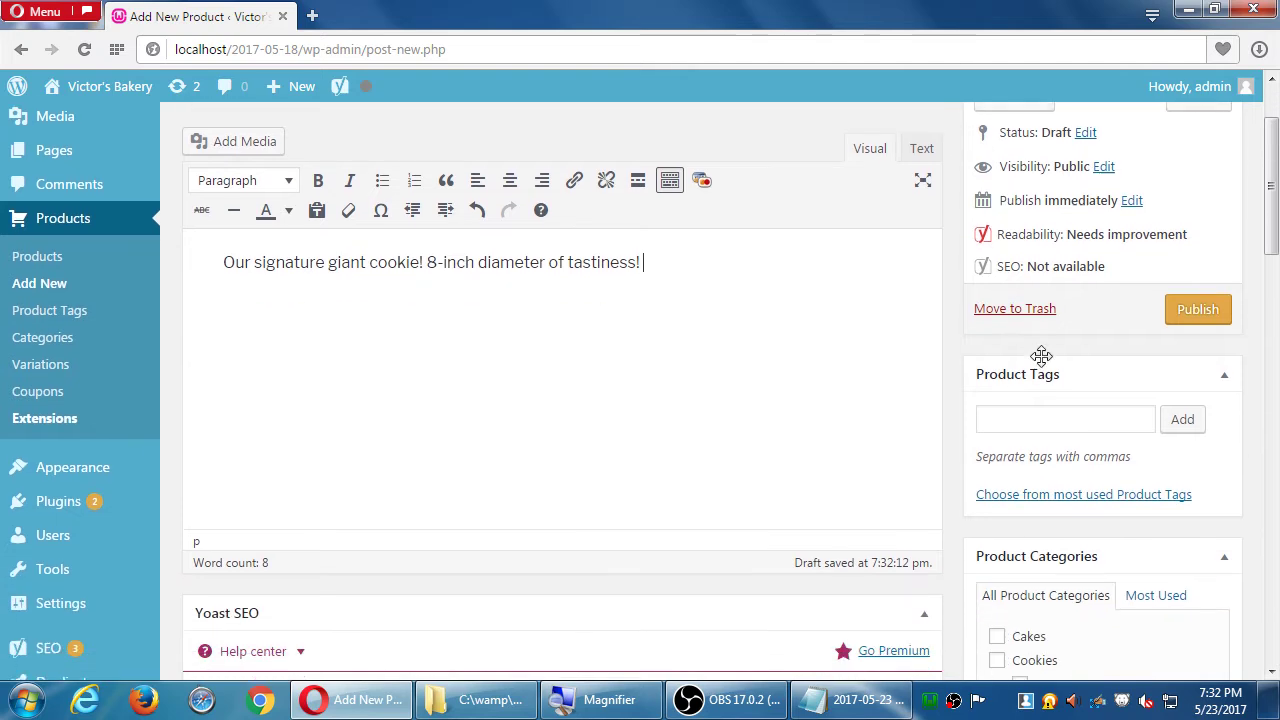
left_click(1065, 374)
left_click(1065, 374)
scroll(1066, 372, "down", 2)
scroll(952, 352, "up", 1)
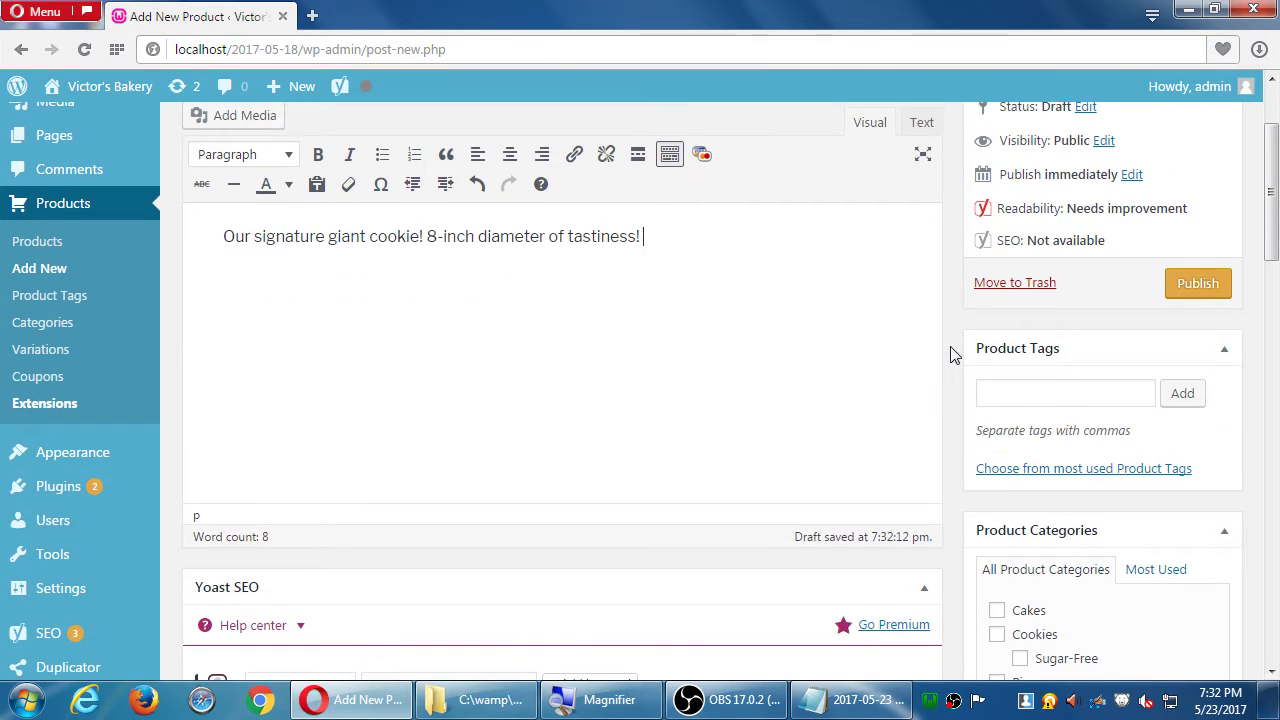
scroll(952, 352, "up", 3)
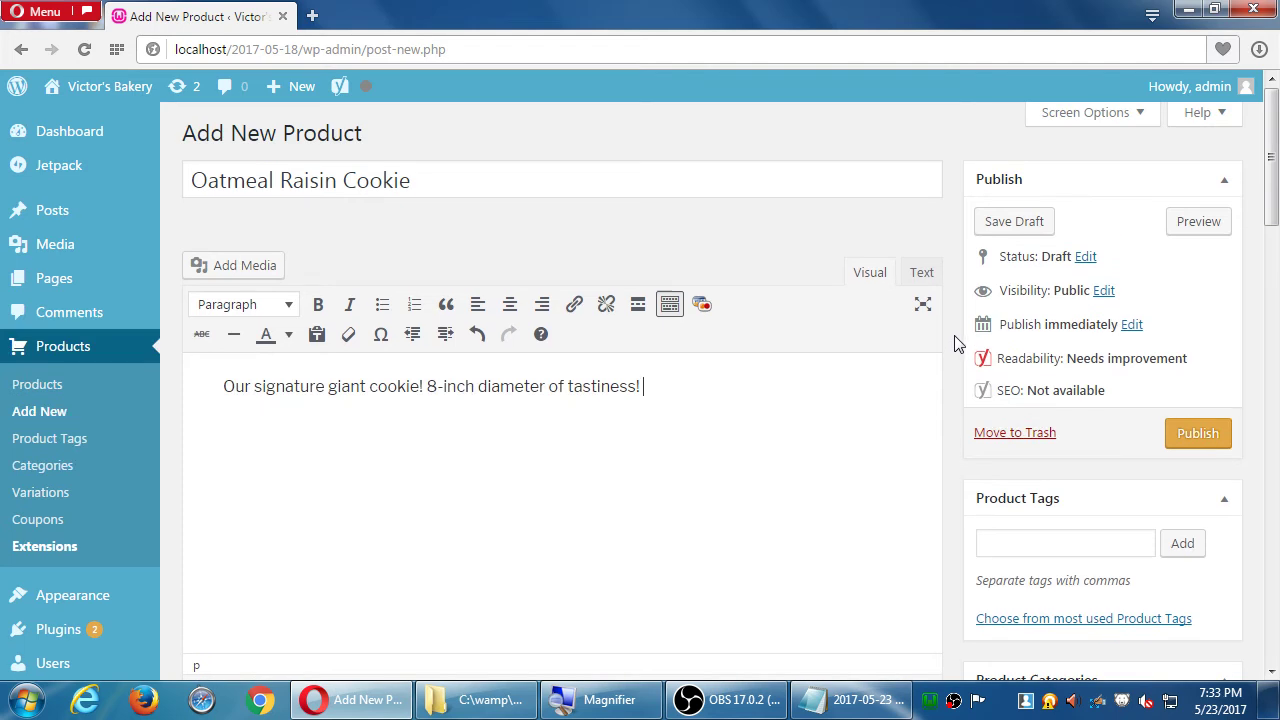
scroll(1037, 434, "down", 1)
left_click(1029, 496)
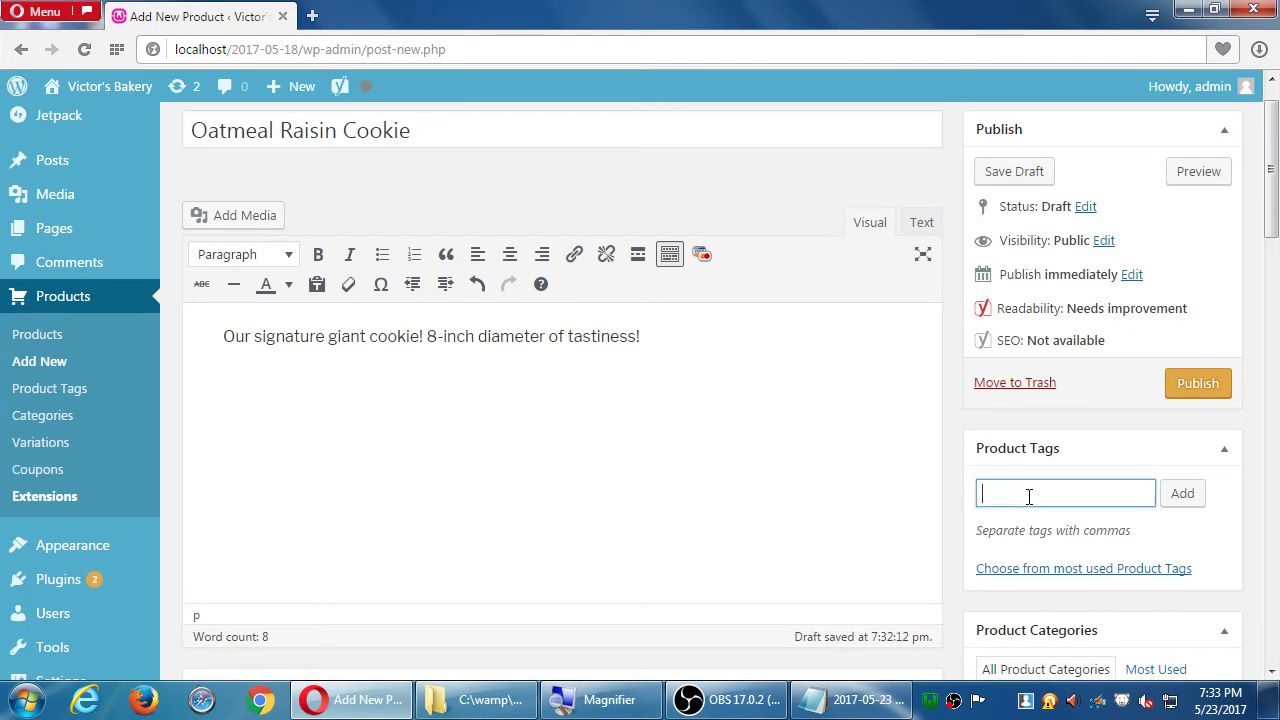
type("Oatmeal")
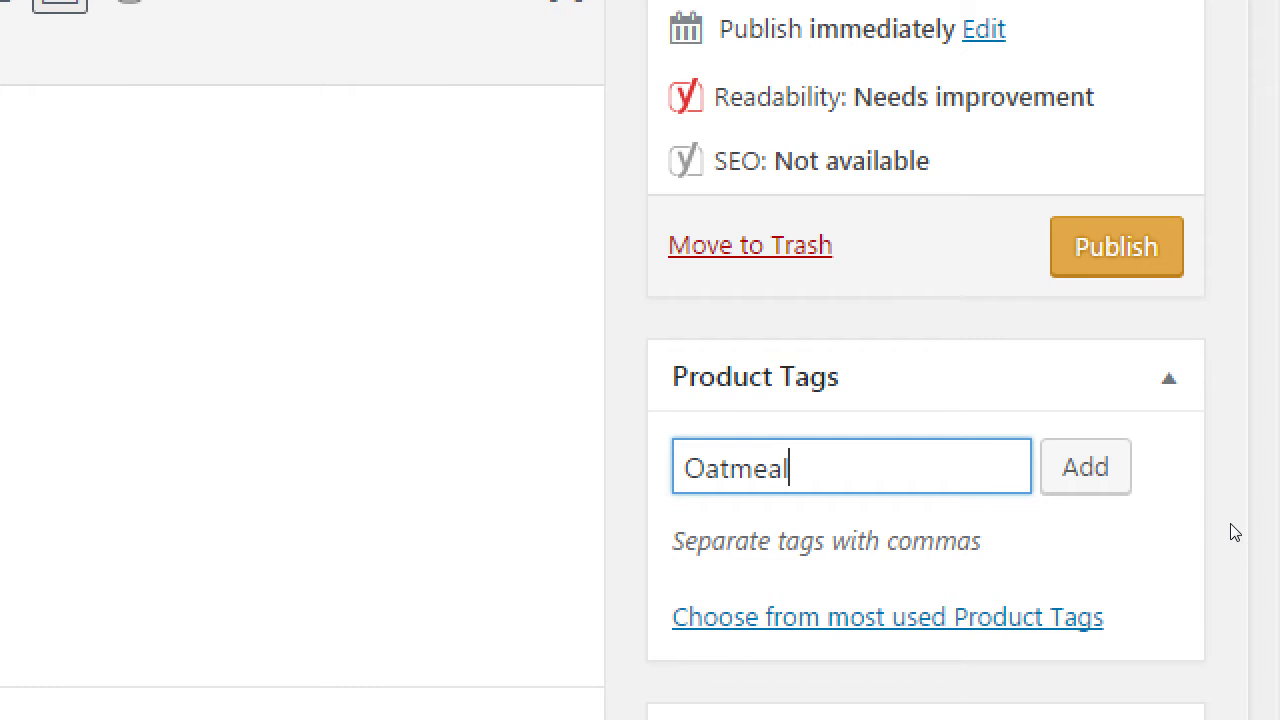
key("Return")
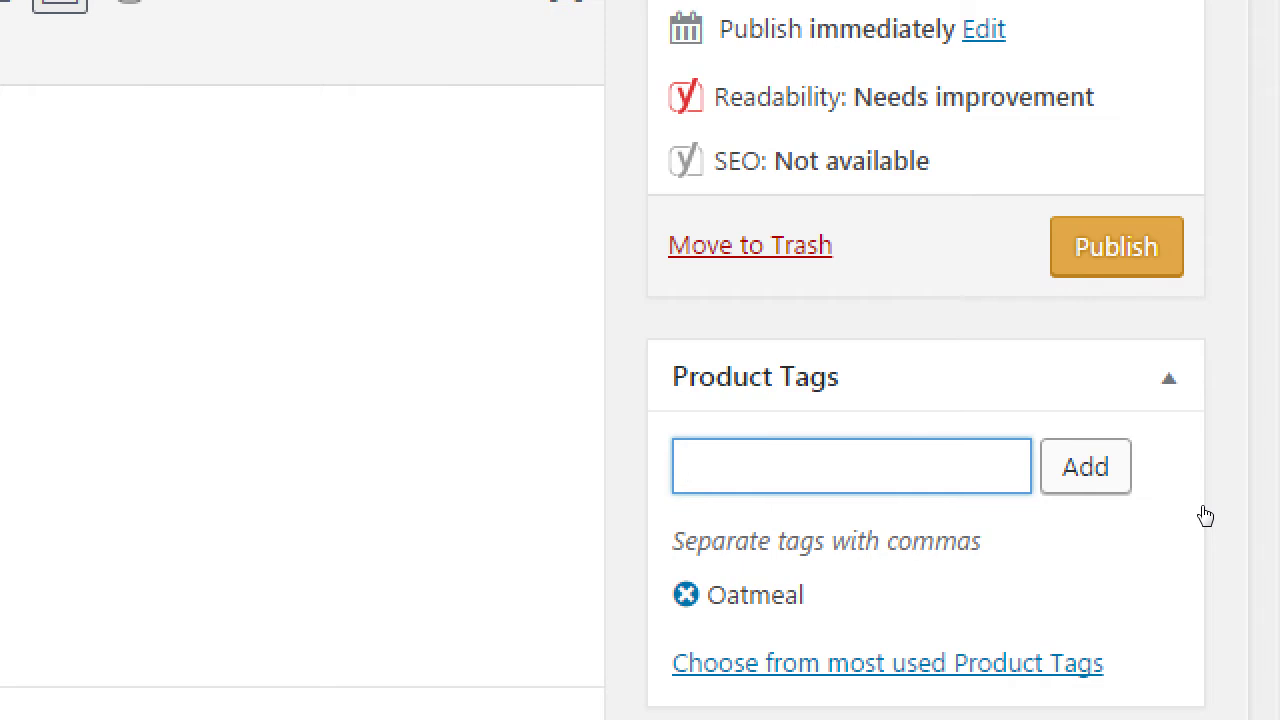
scroll(1205, 515, "down", 4)
- Tick the Cookies checkbox under Product Categories
scroll(1205, 515, "down", 3)
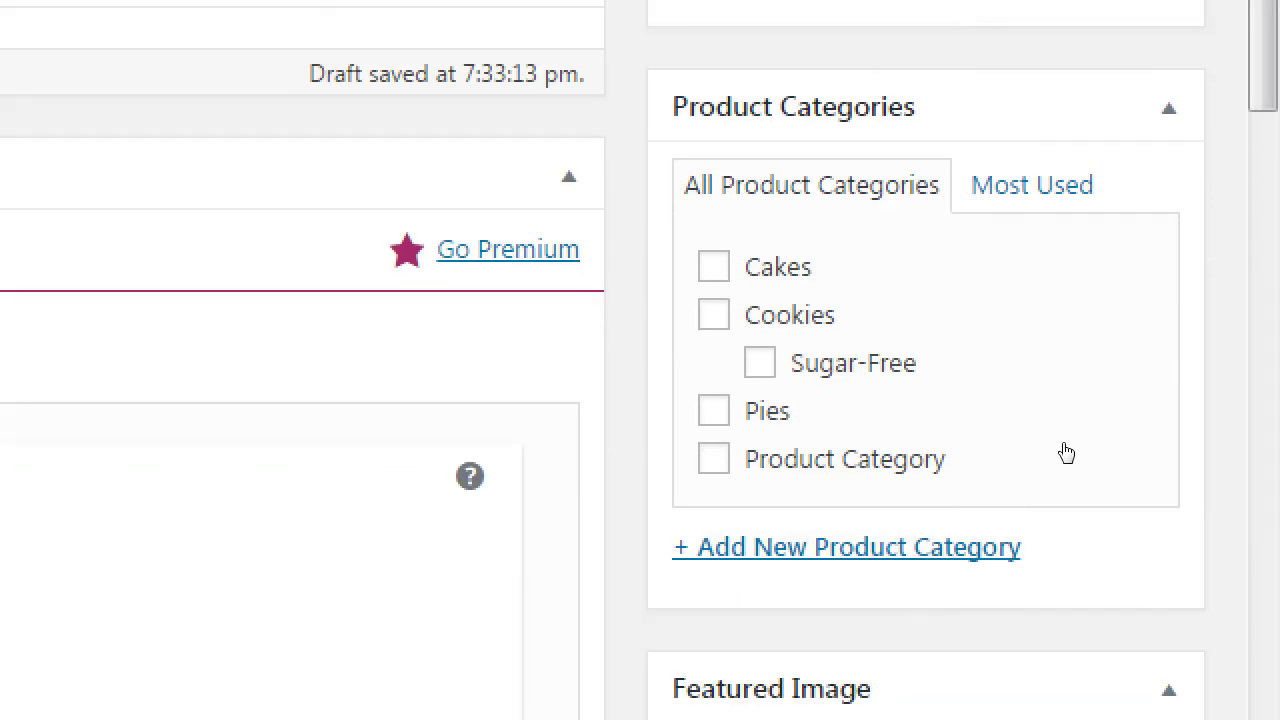
key("Tab")
key("space")
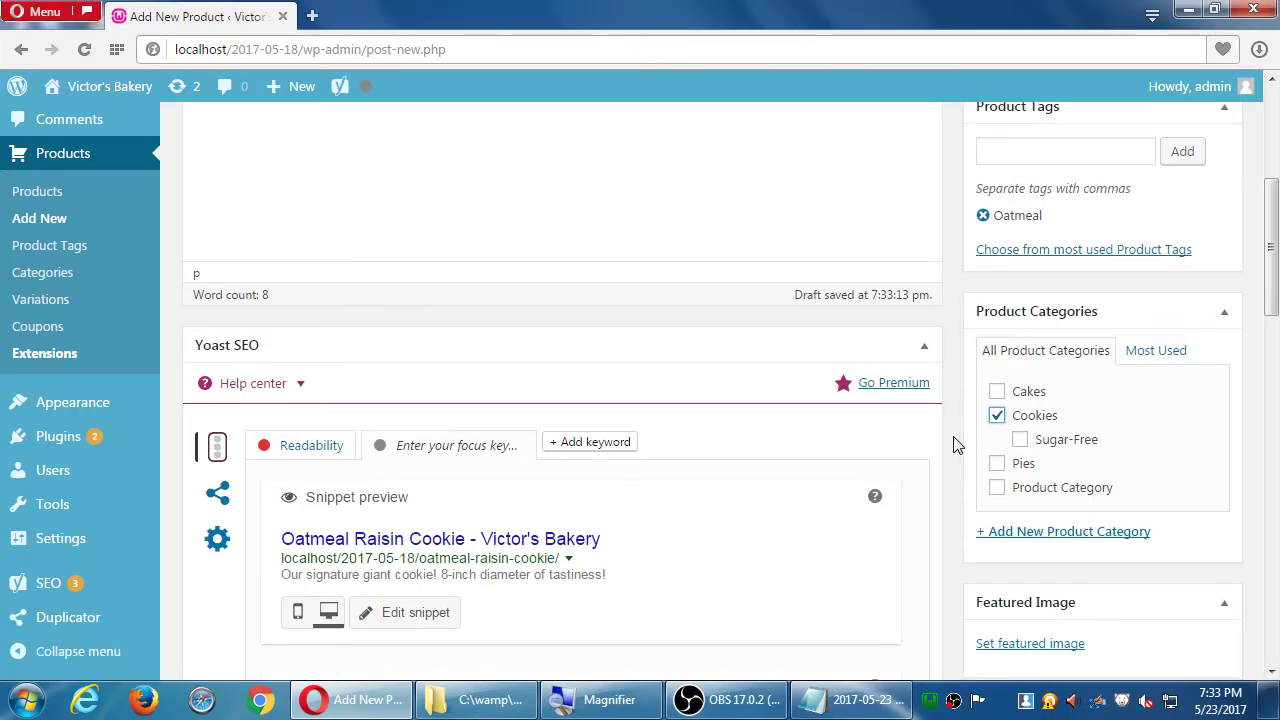
scroll(645, 367, "down", 1)
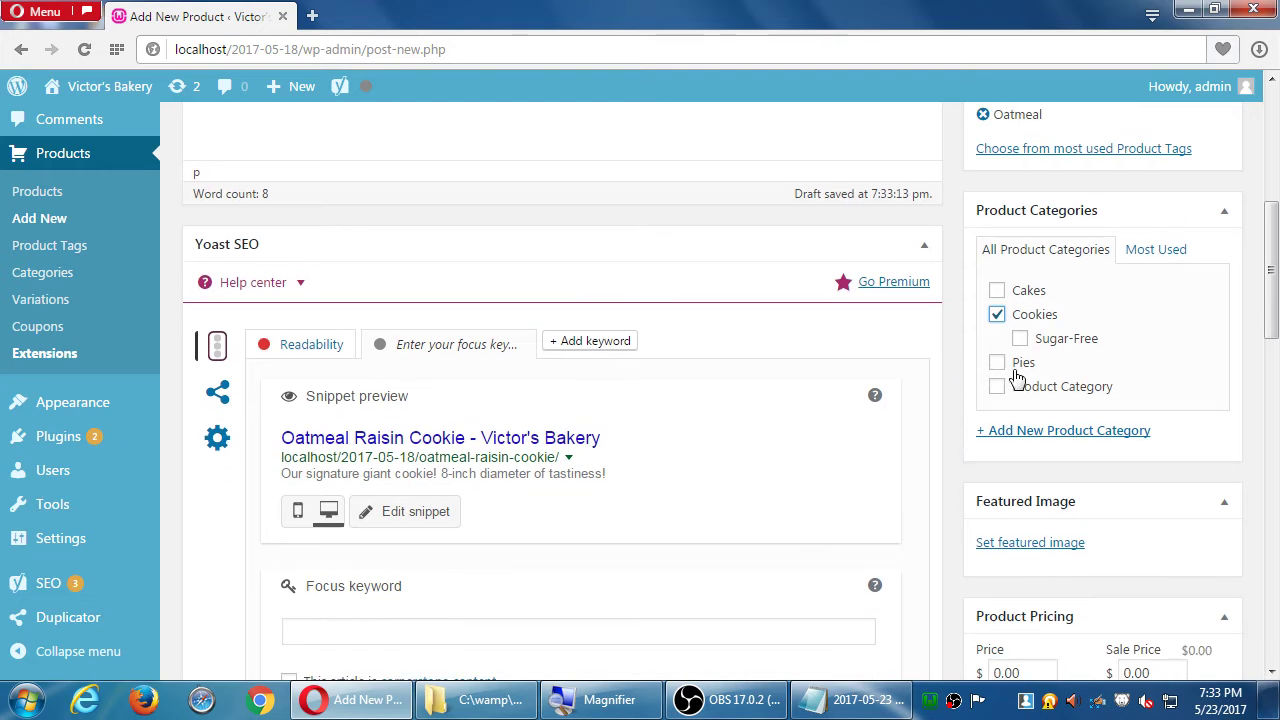
scroll(1048, 437, "down", 1)
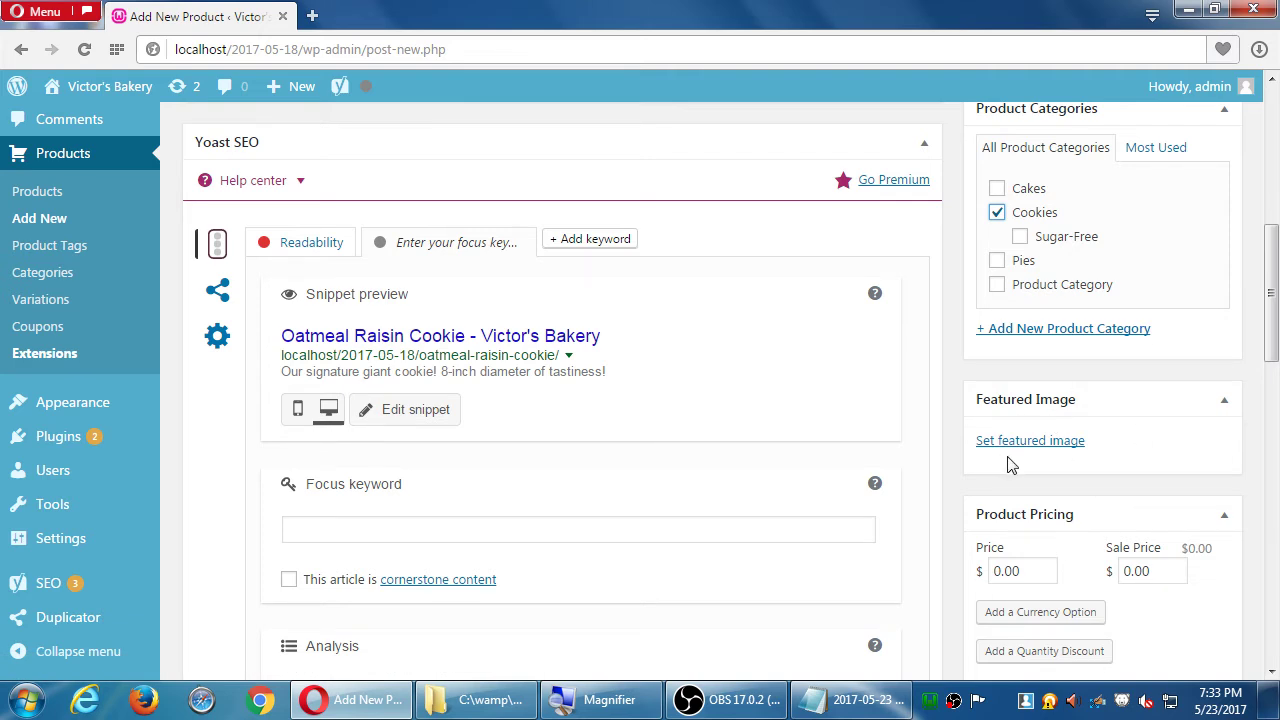
scroll(1008, 465, "down", 1)
scroll(1006, 457, "down", 2)
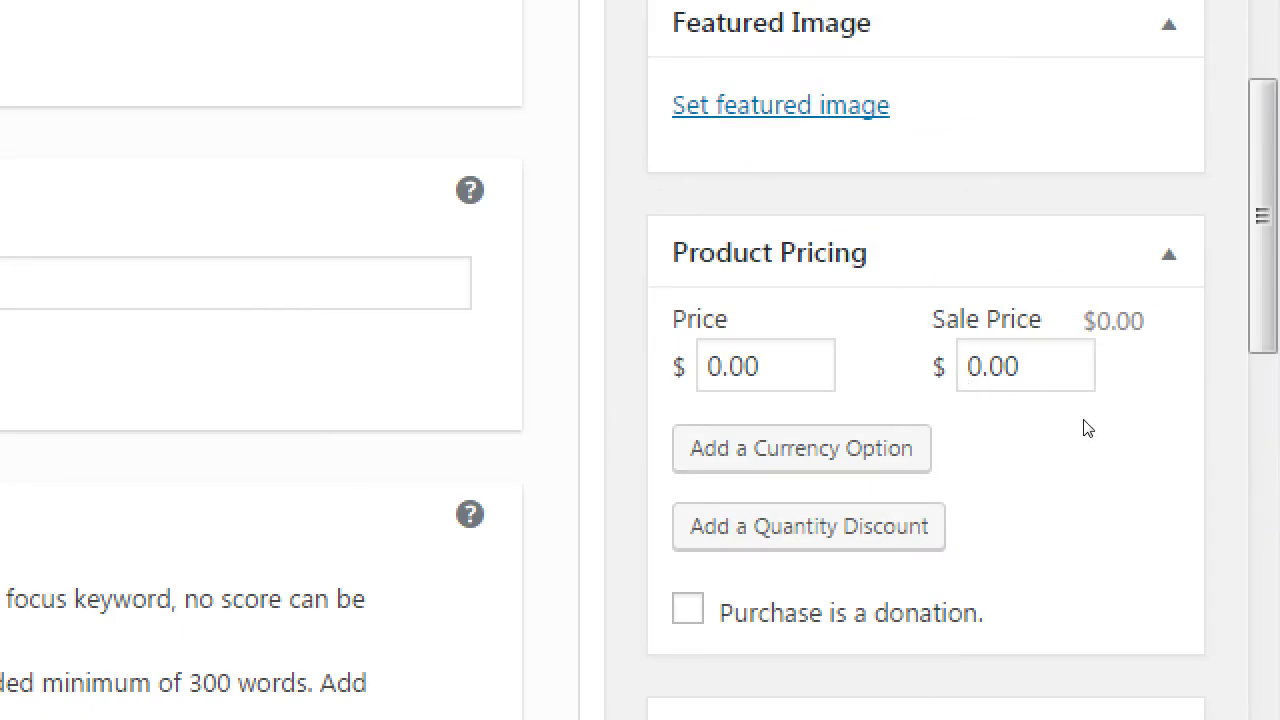
- Set the regular price to 5, after briefly trying 4.97
double_click(826, 382)
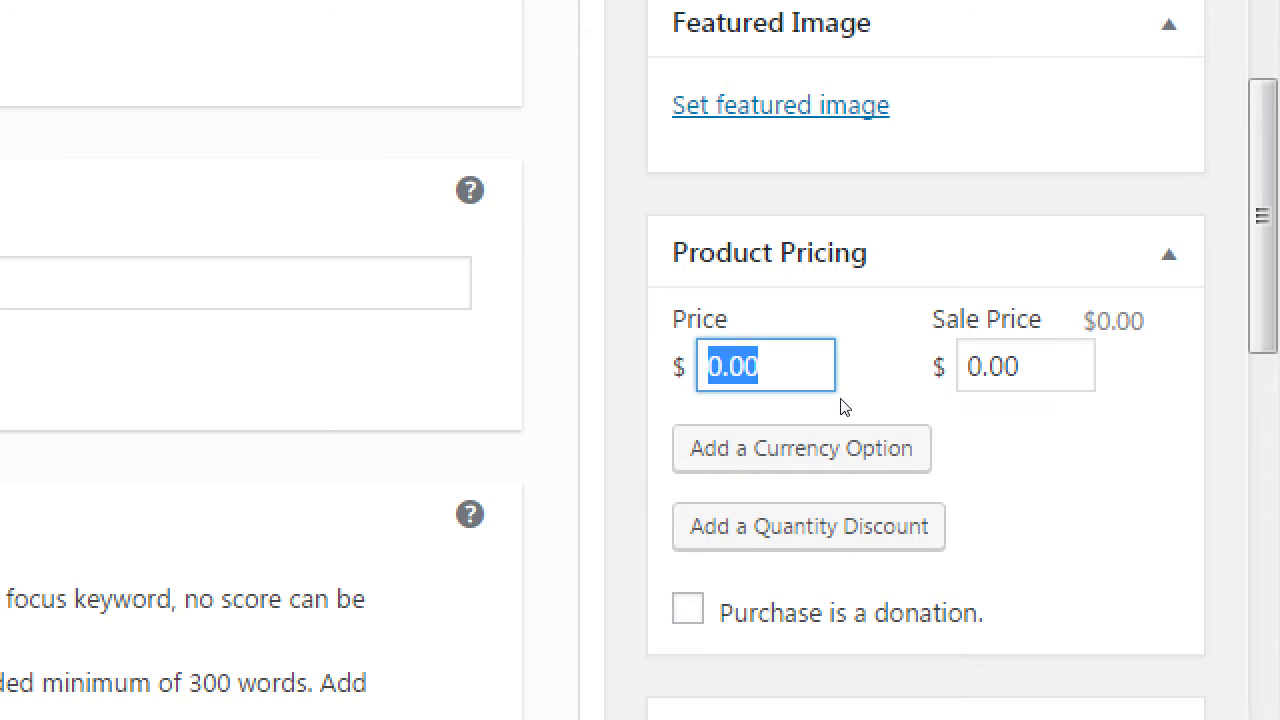
type("5")
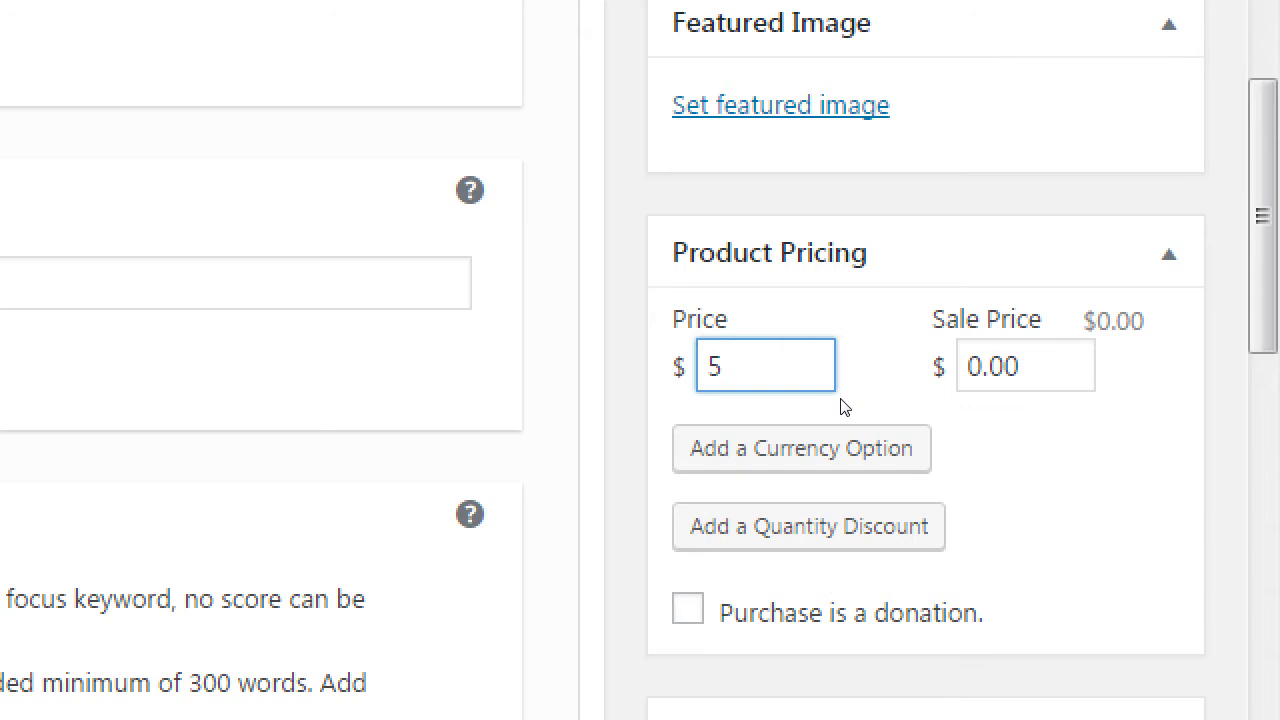
key("Tab")
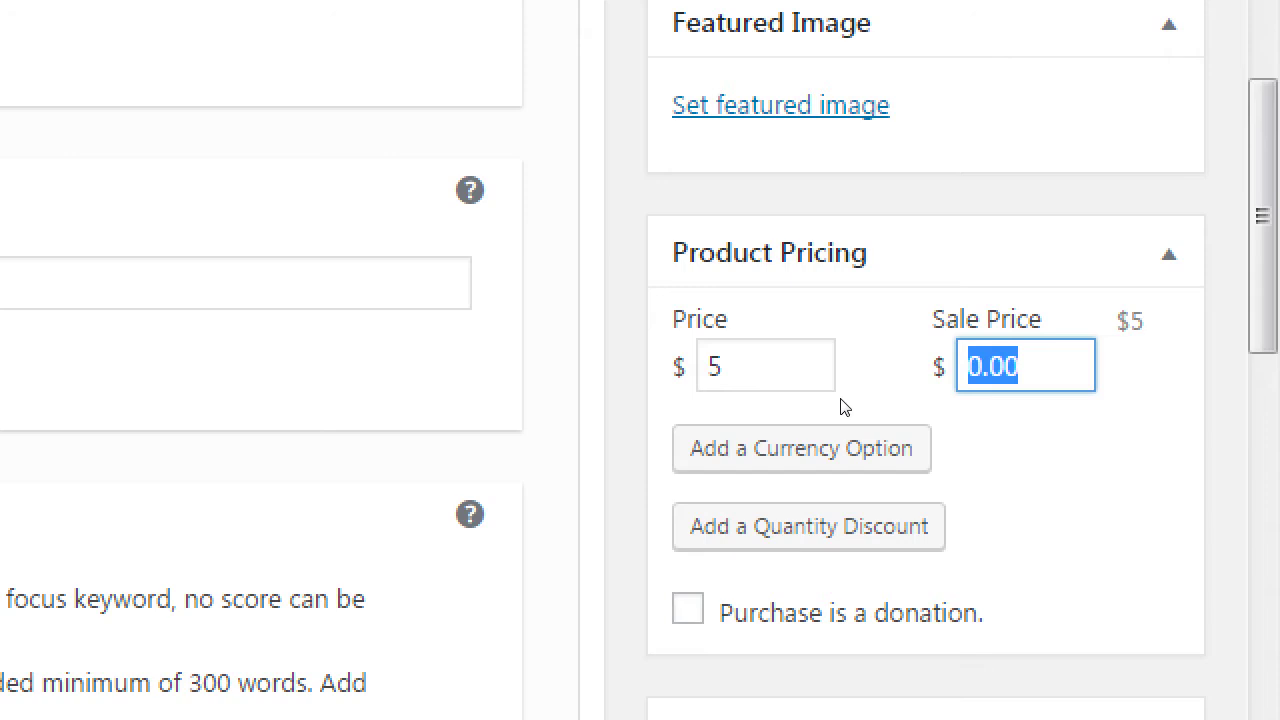
key("shift+Tab")
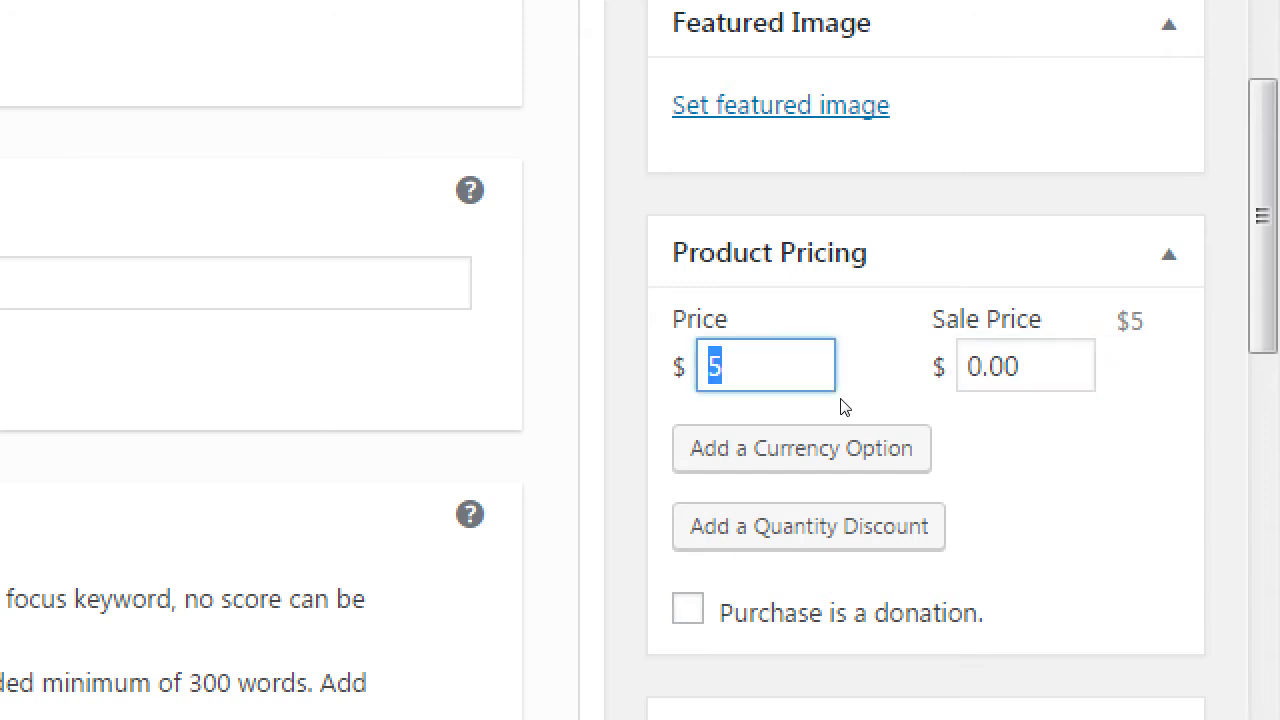
type("4.97")
key("Tab")
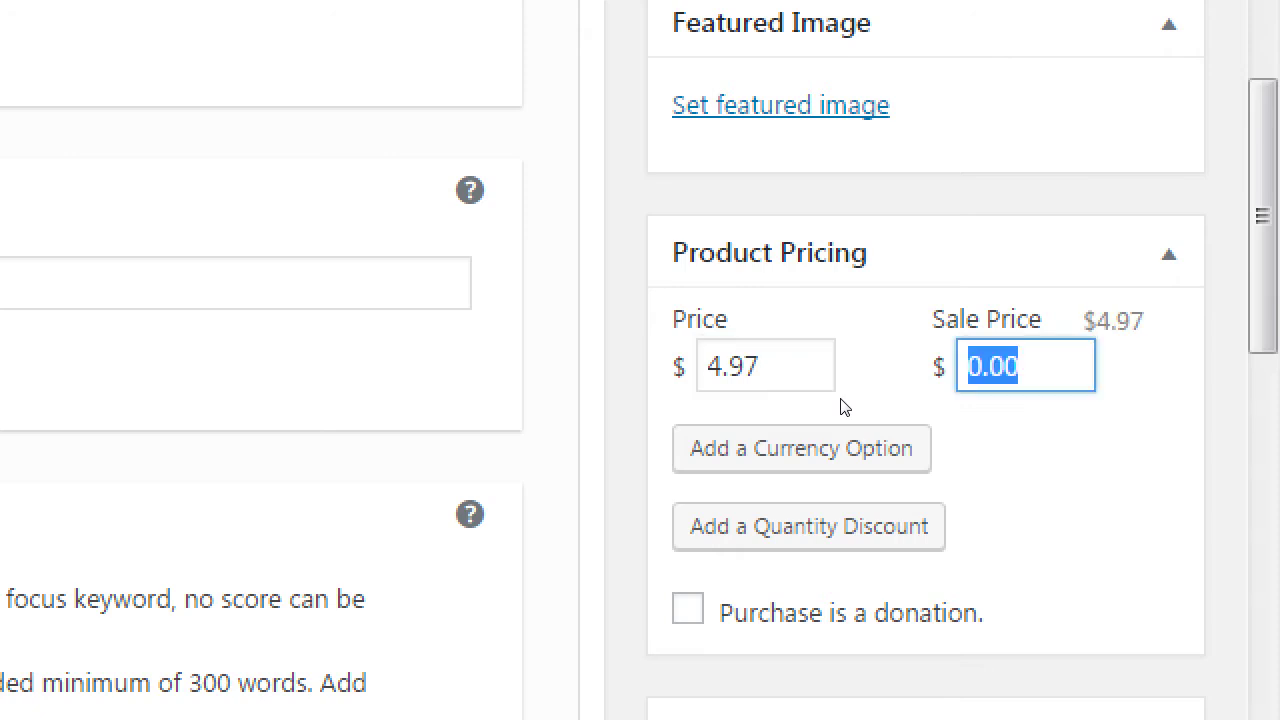
key("shift+Tab")
type("5")
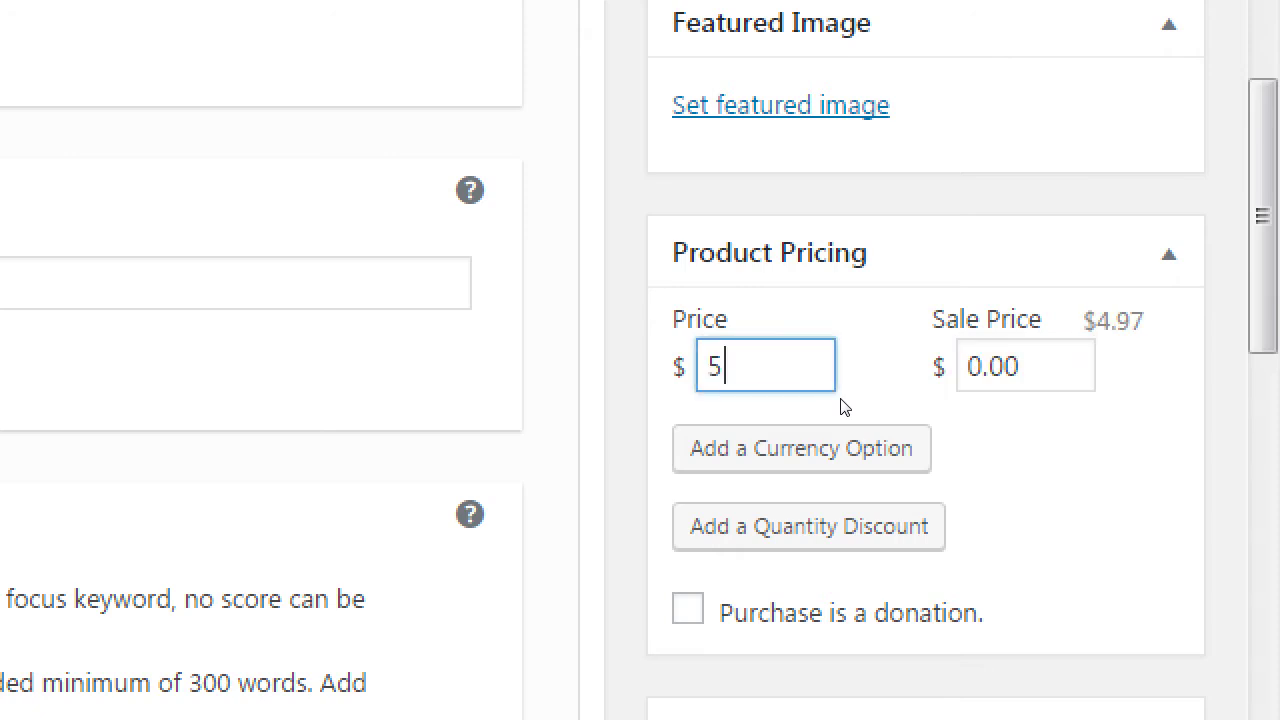
key("Tab")
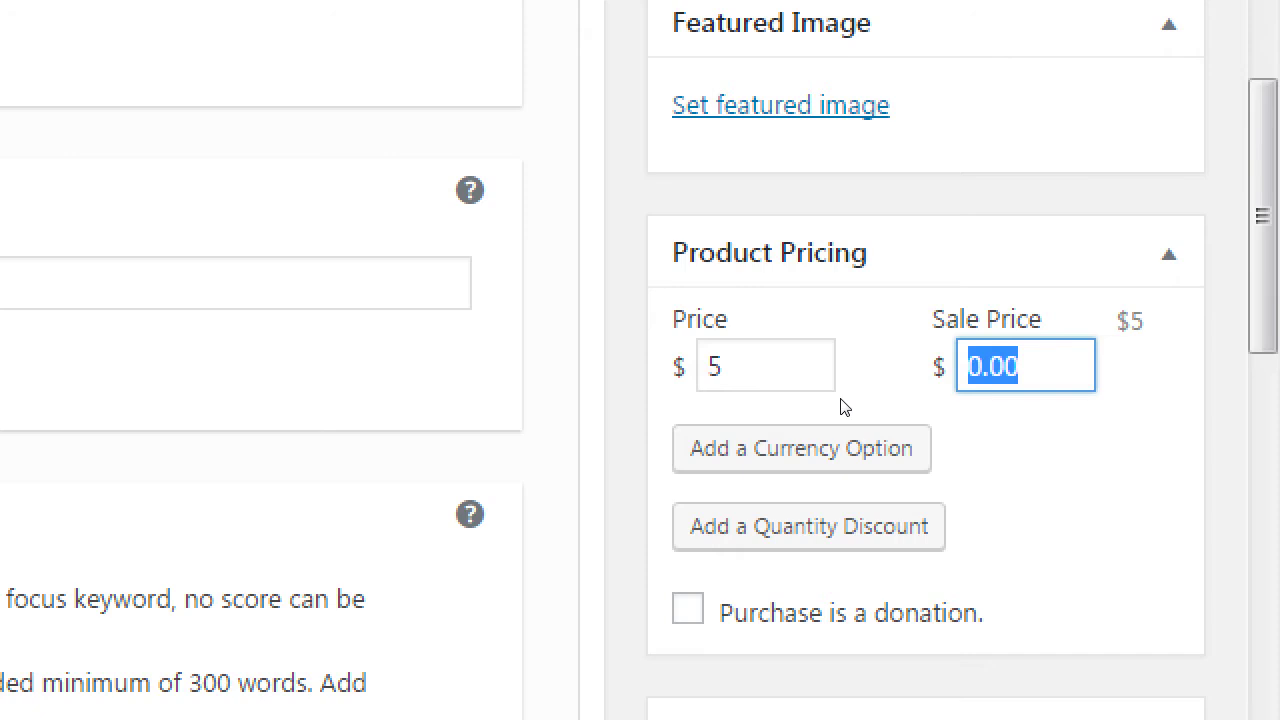
- Enter a sale price of 3, then clear it so the sale price stays empty
type("3")
key("Tab")
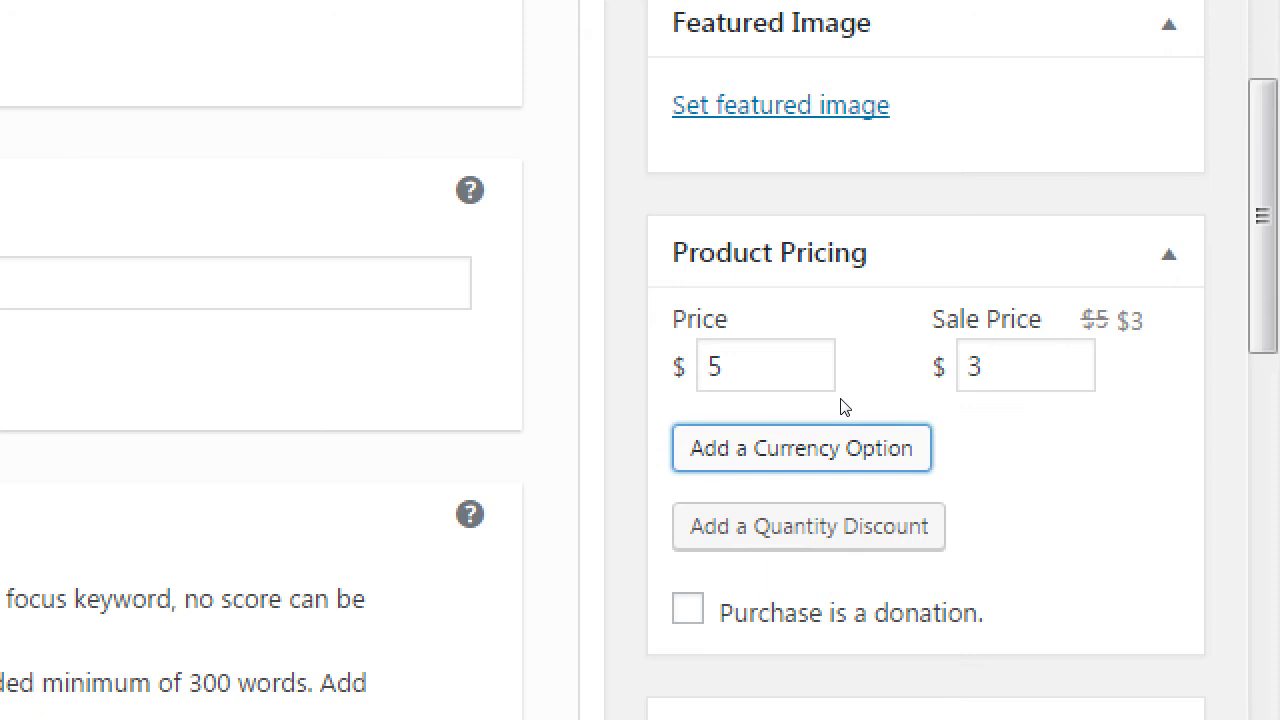
key("shift+Tab")
key("BackSpace")
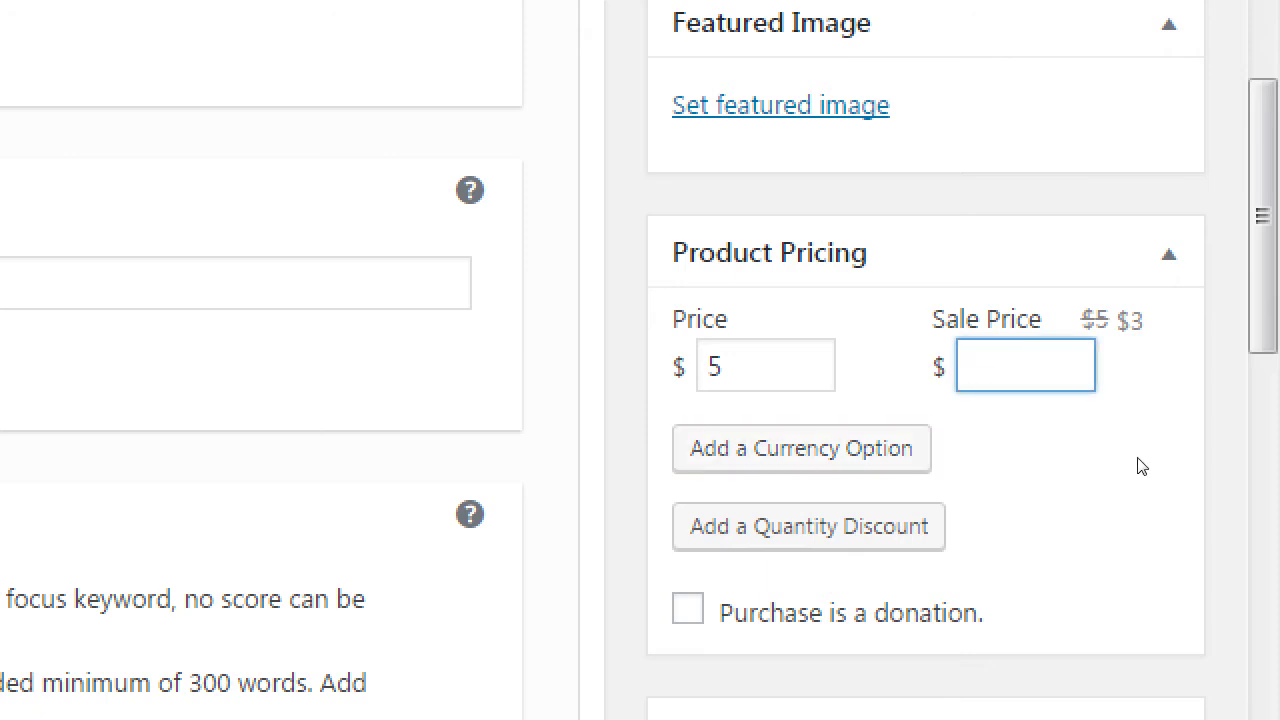
key("Tab")
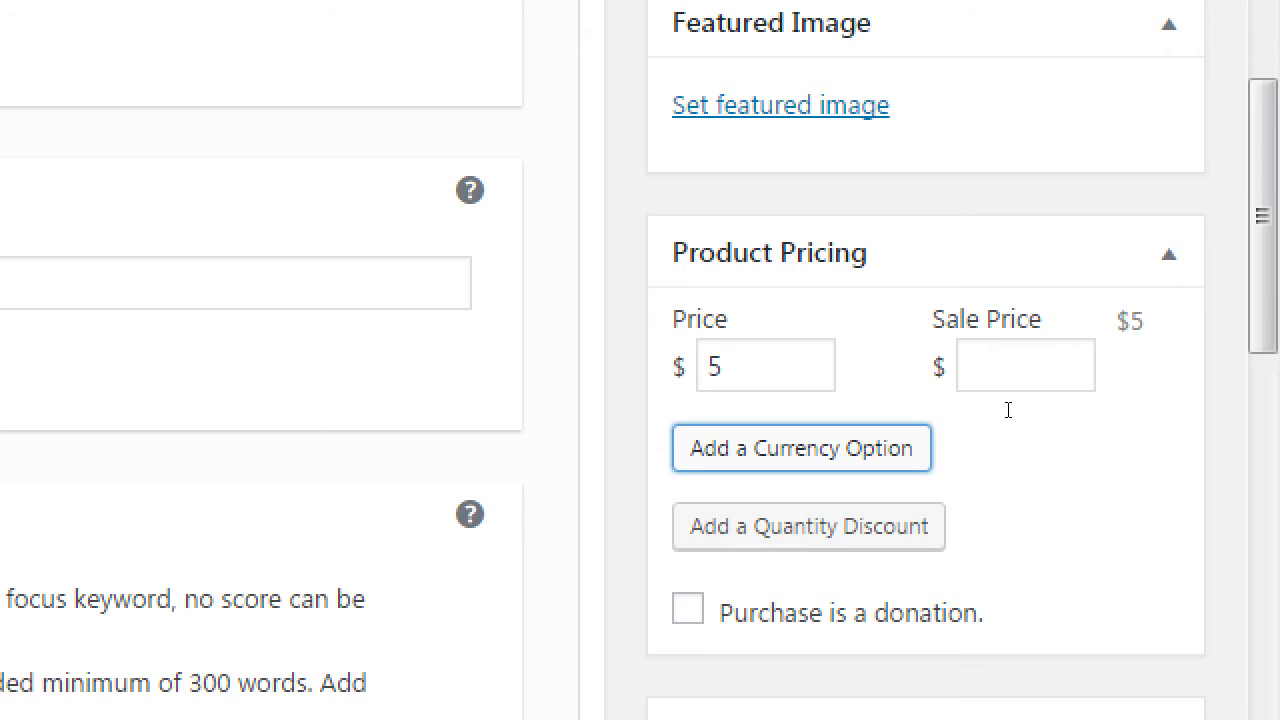
key("Return")
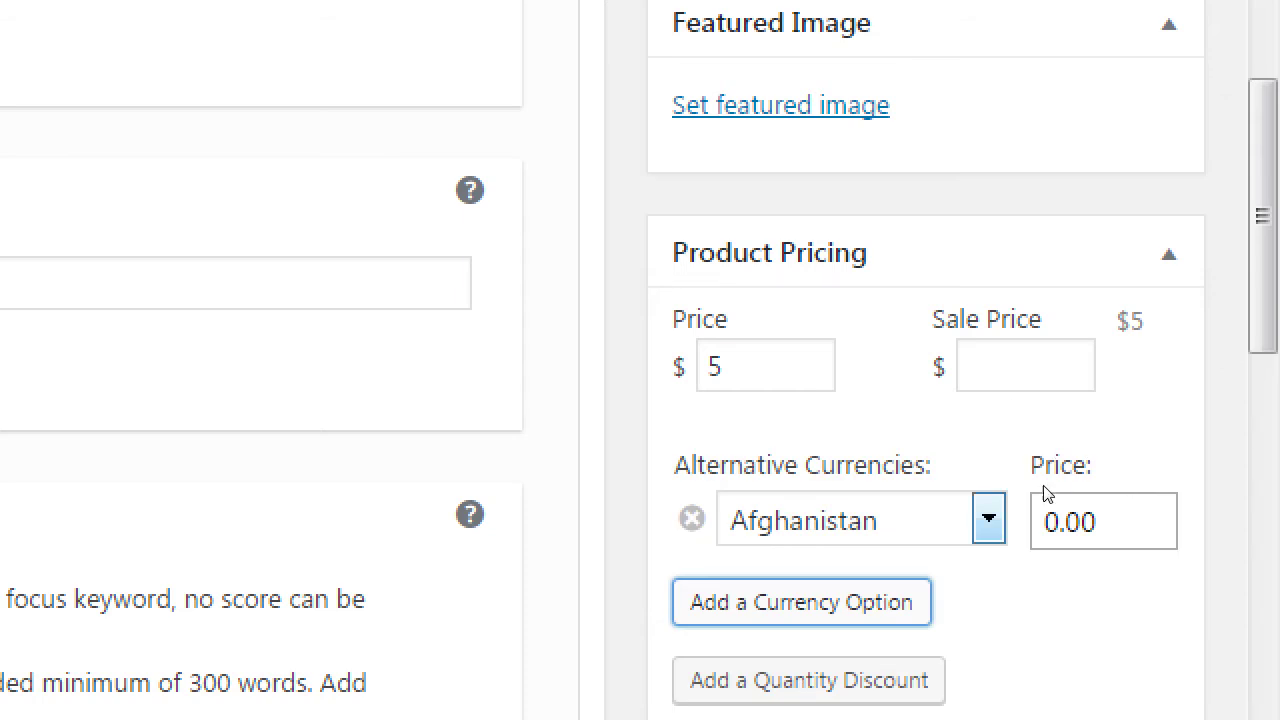
key("shift+Tab")
key("shift+Tab")
key("shift+Tab")
key("Return")
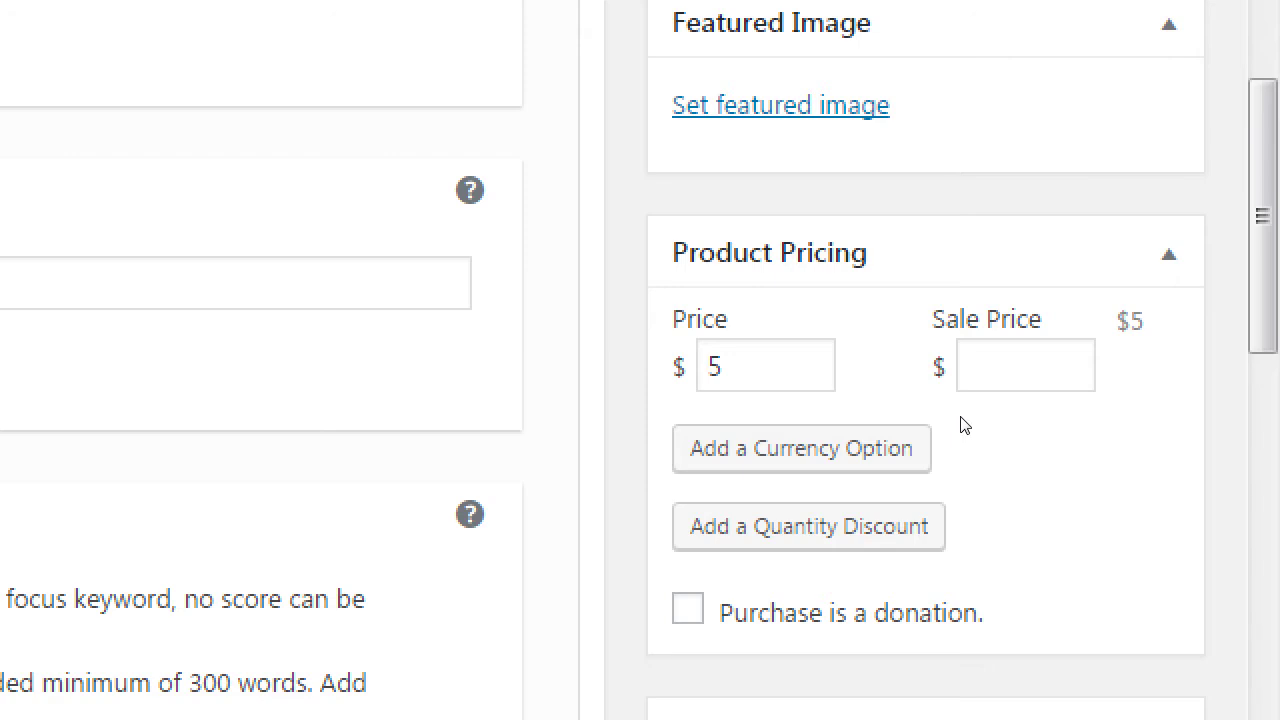
scroll(966, 446, "down", 1)
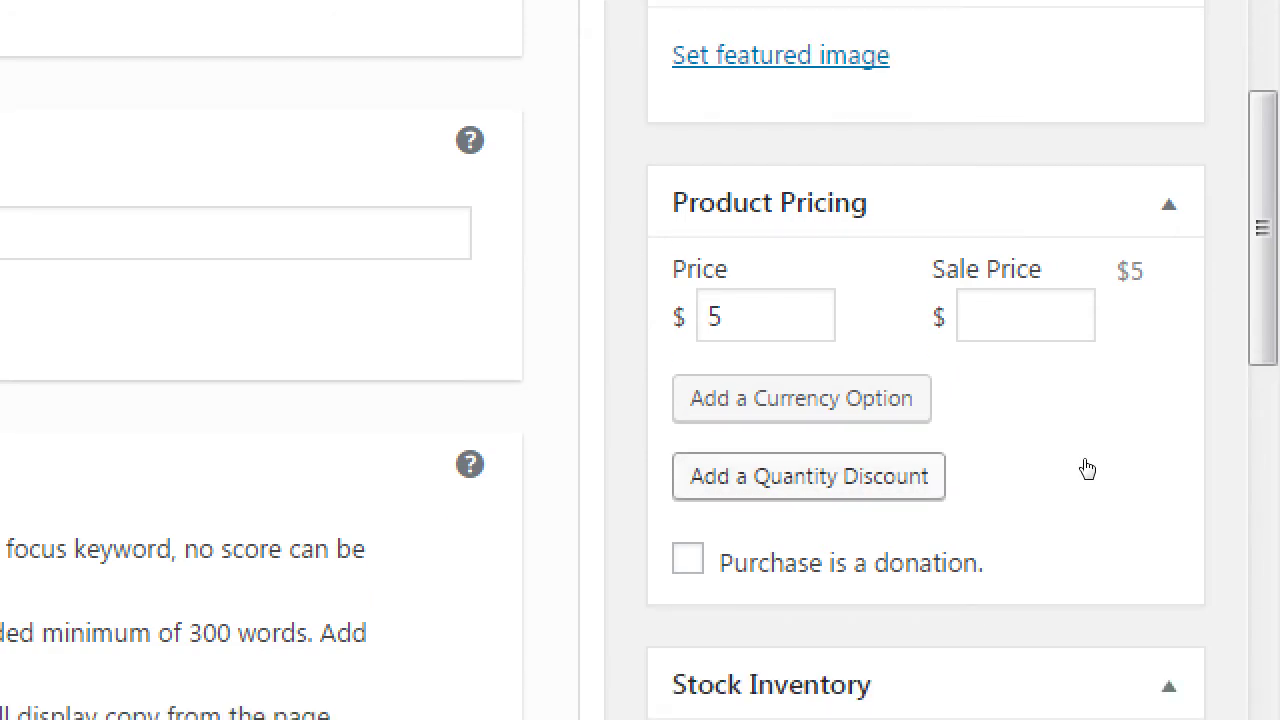
key("Tab")
key("Return")
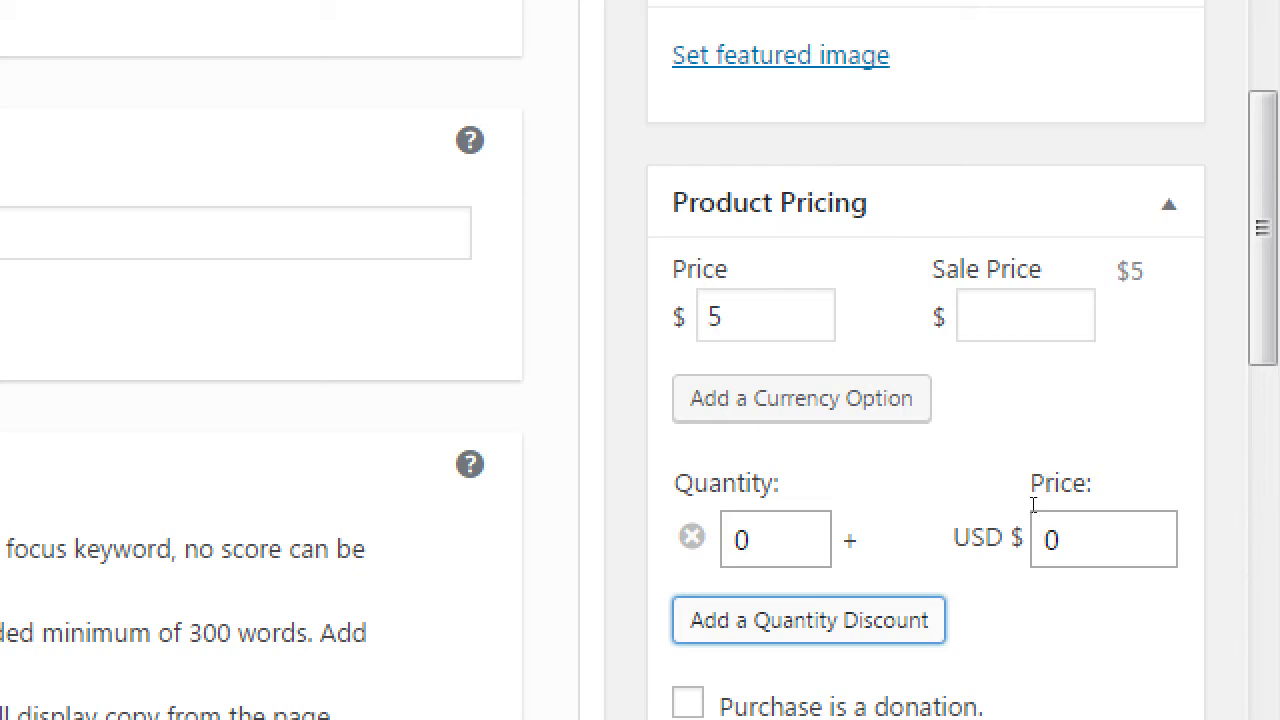
key("shift+Tab")
key("shift+Tab")
type("3")
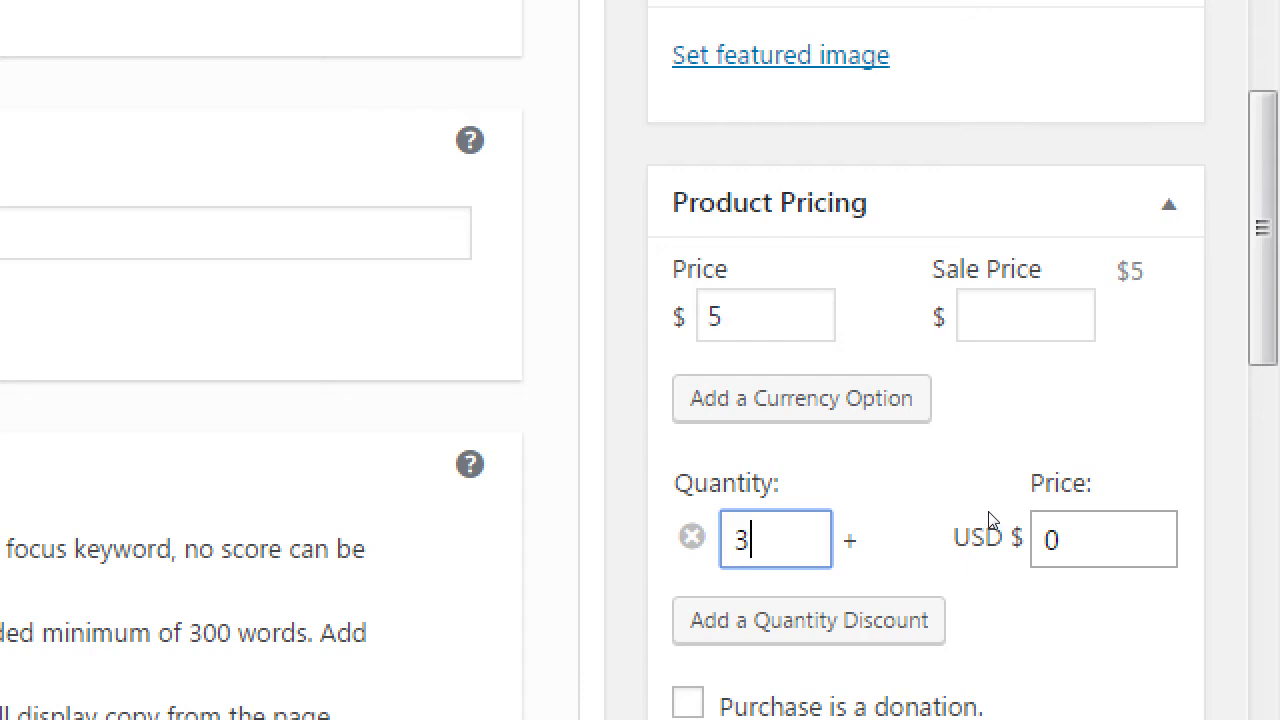
key("Tab")
type("4")
key("Tab")
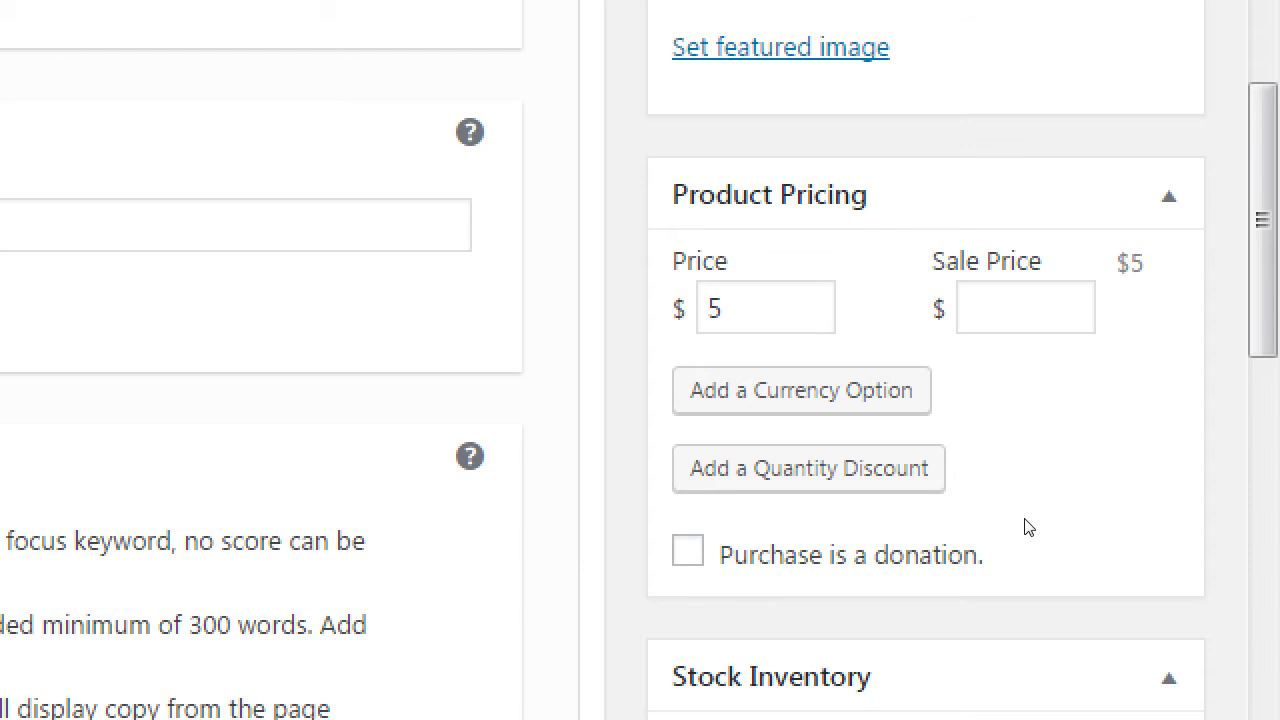
left_click(688, 551)
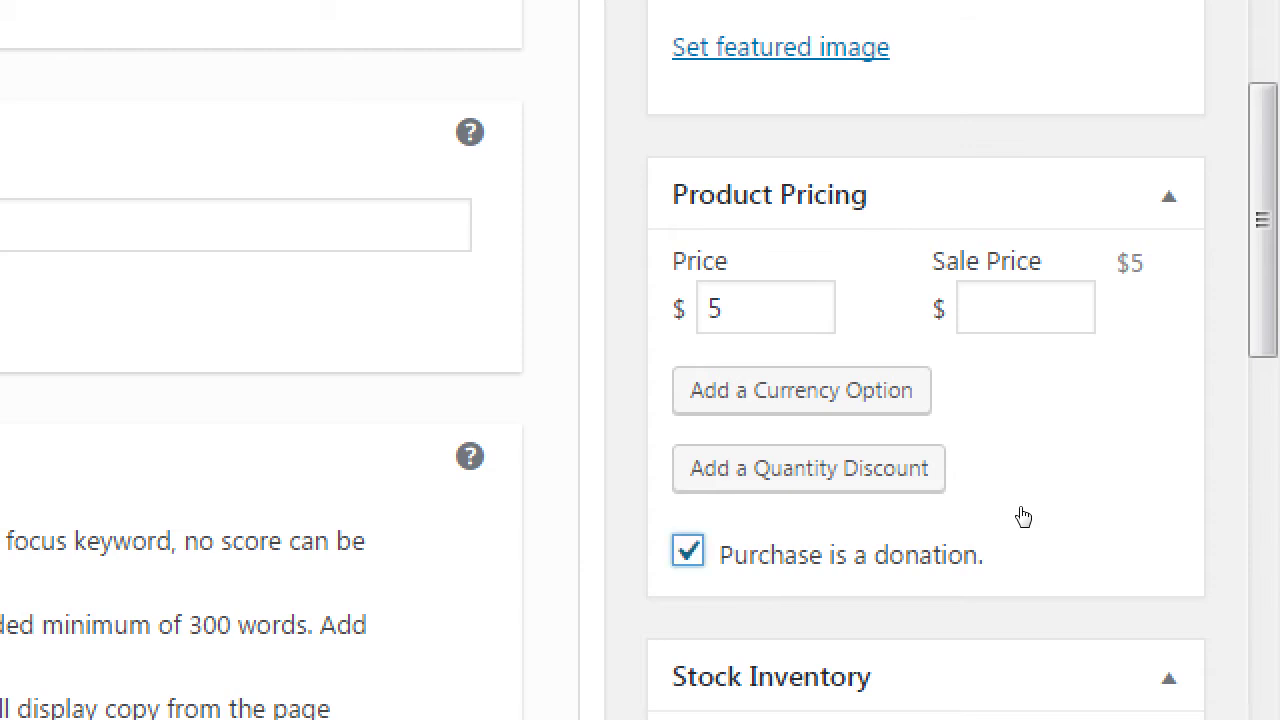
left_click(688, 551)
double_click(770, 555)
left_click(688, 551)
key("space")
key("space")
scroll(1250, 402, "down", 1)
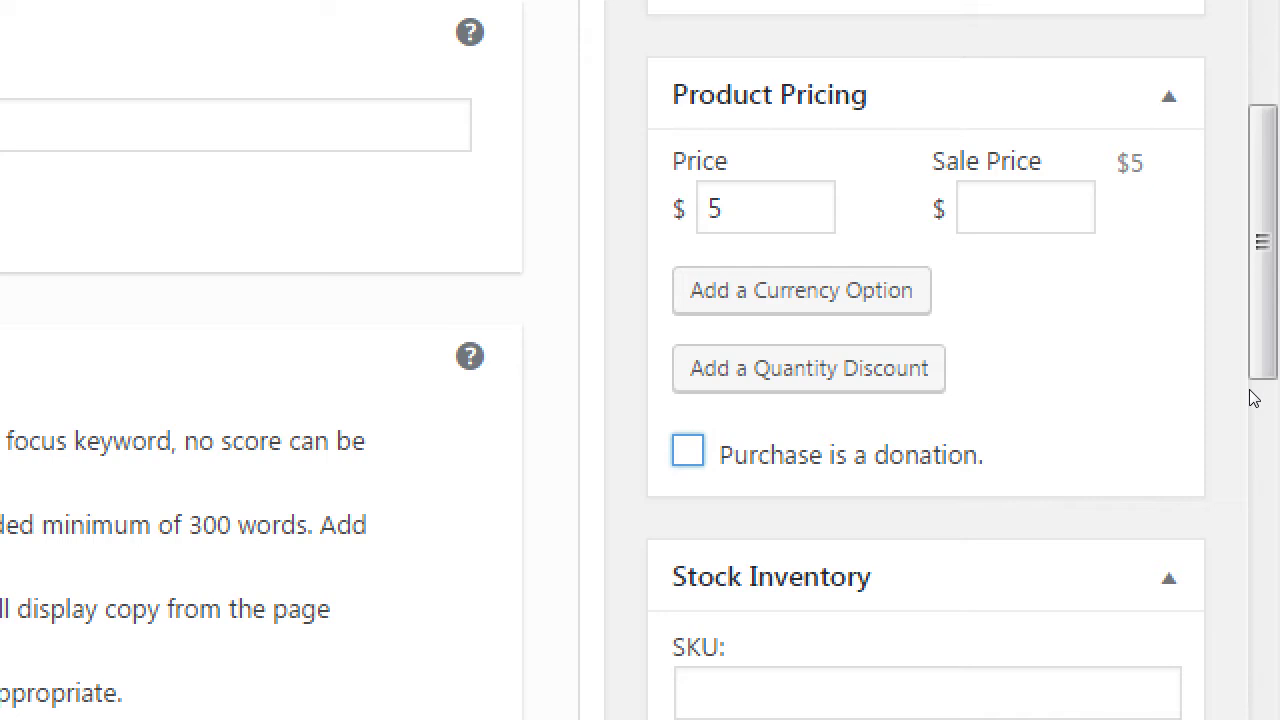
- Enter CO001-1 in the SKU field under Stock Inventory
scroll(1254, 398, "down", 3)
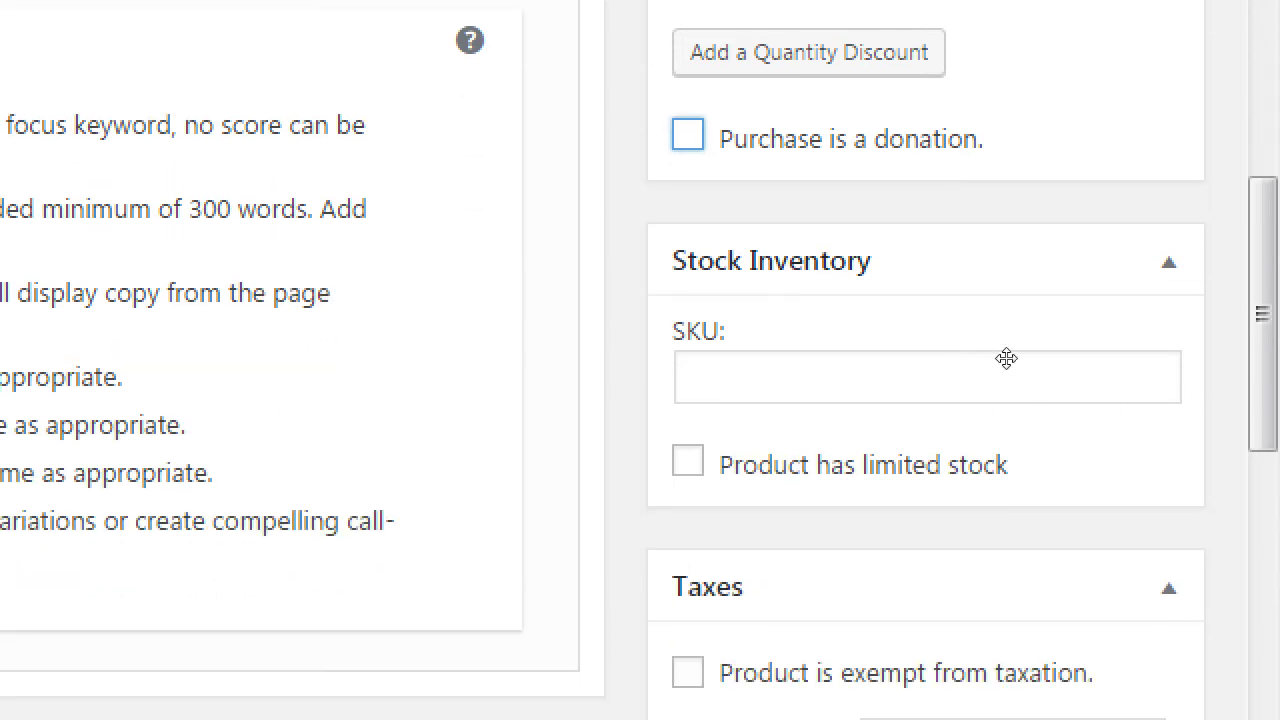
scroll(1034, 343, "down", 1)
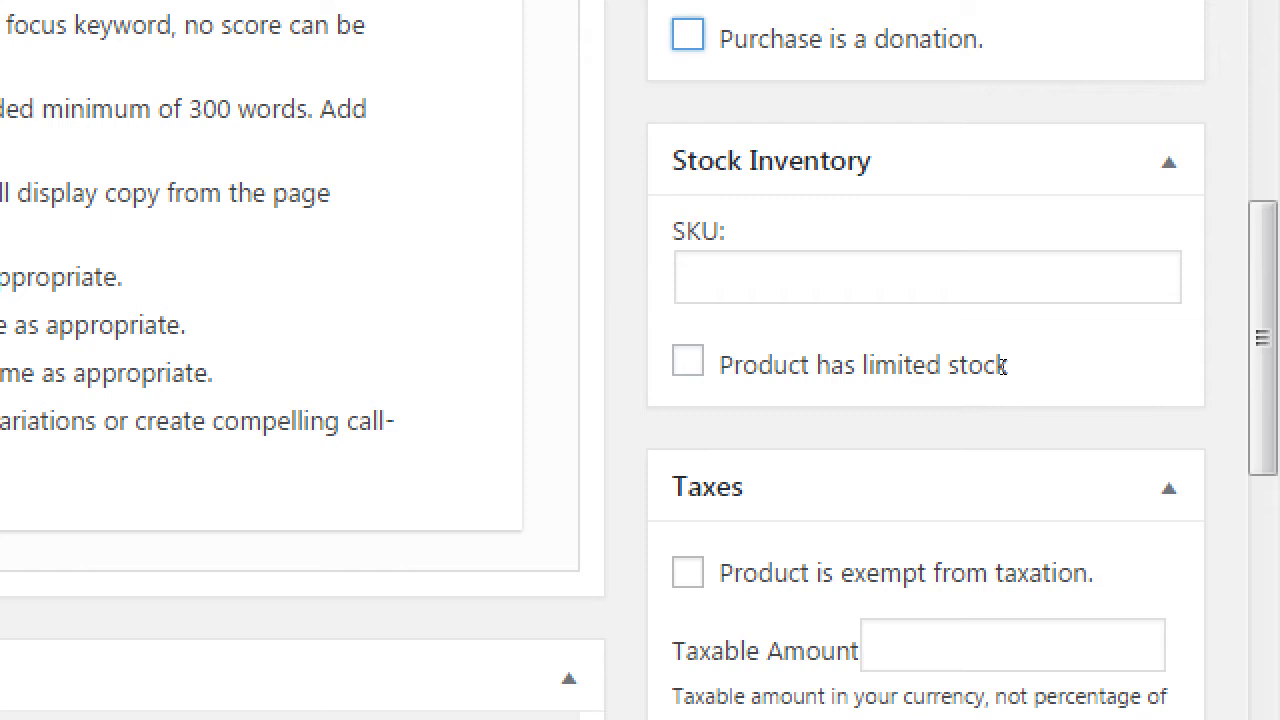
key("Tab")
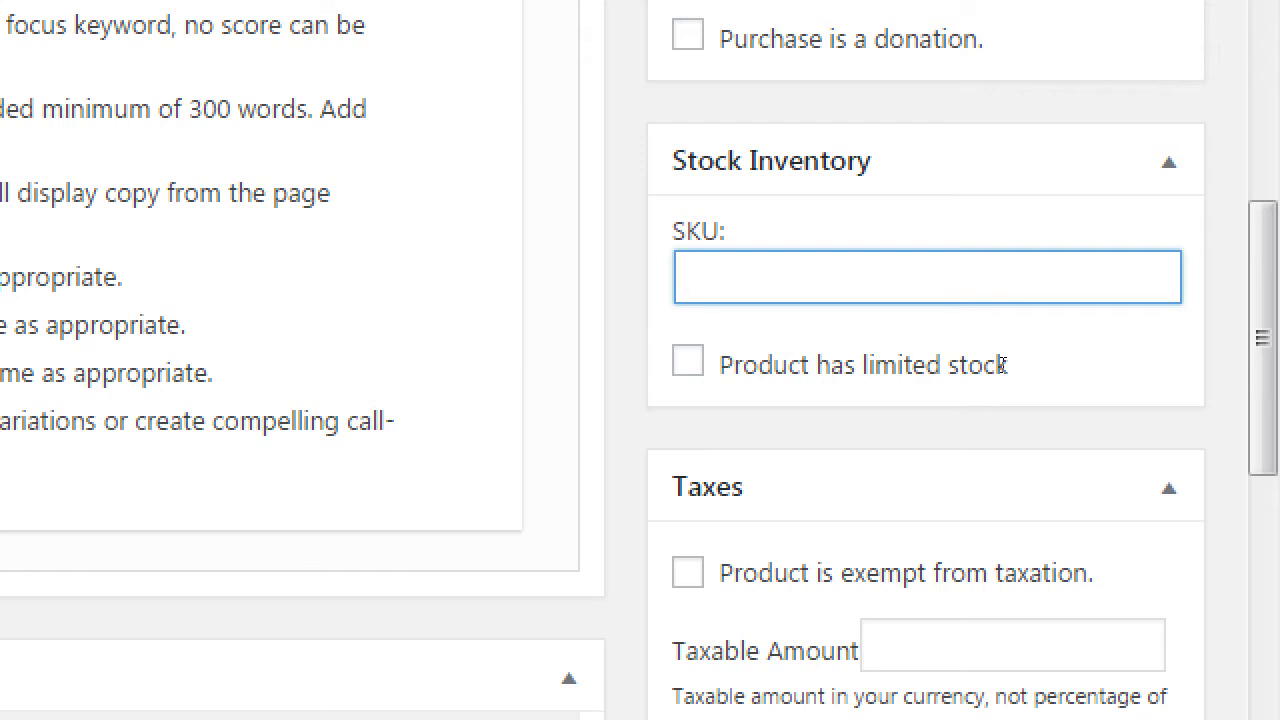
scroll(1001, 365, "up", 1)
scroll(953, 356, "up", 3)
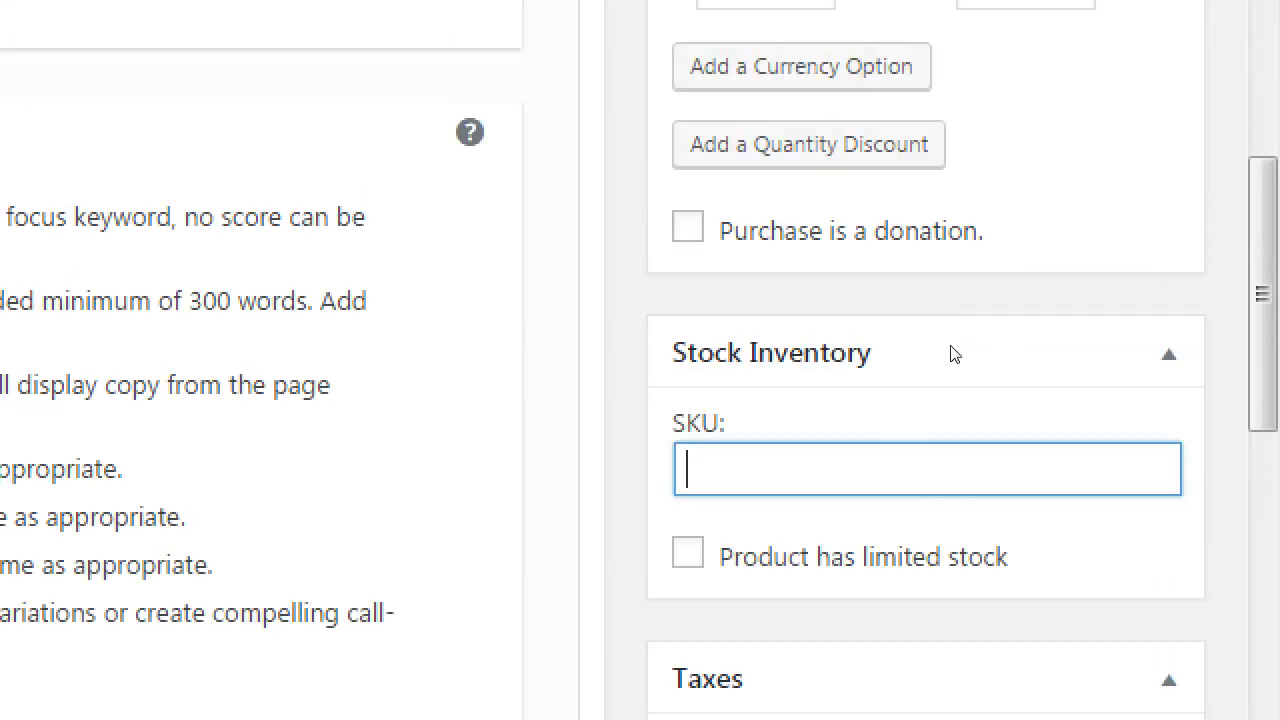
scroll(951, 350, "down", 2)
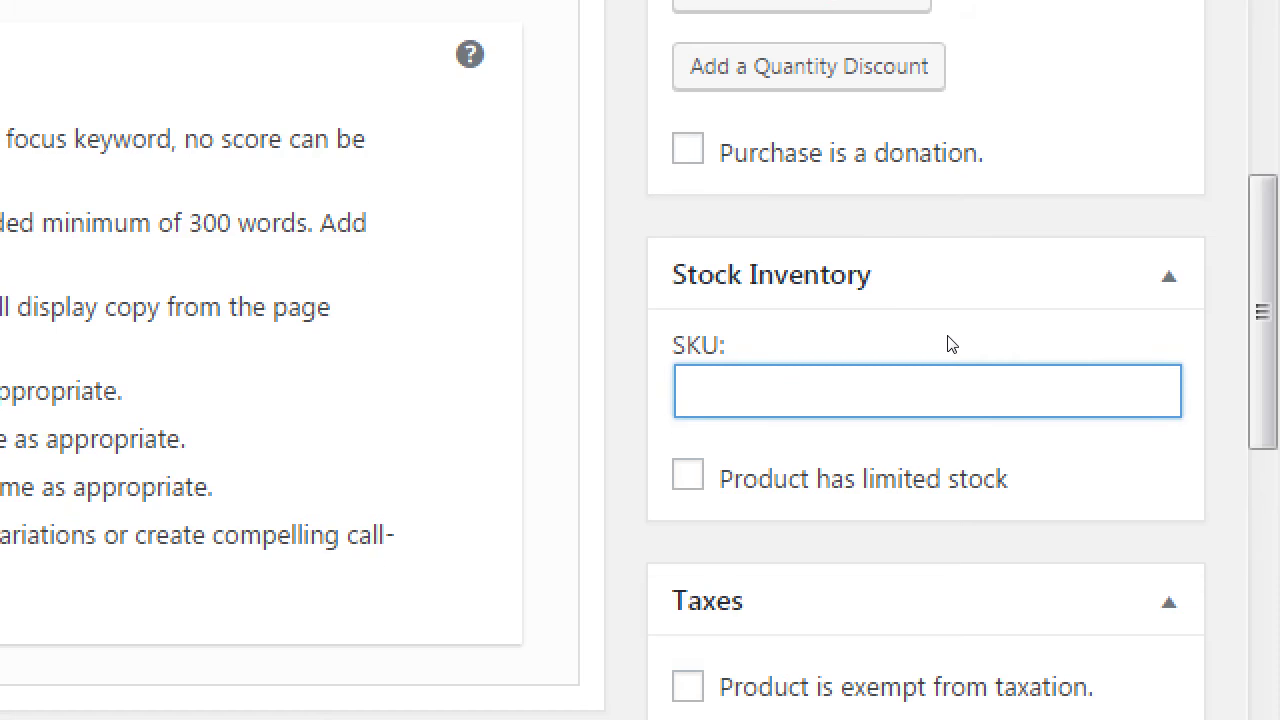
type("CO001-1")
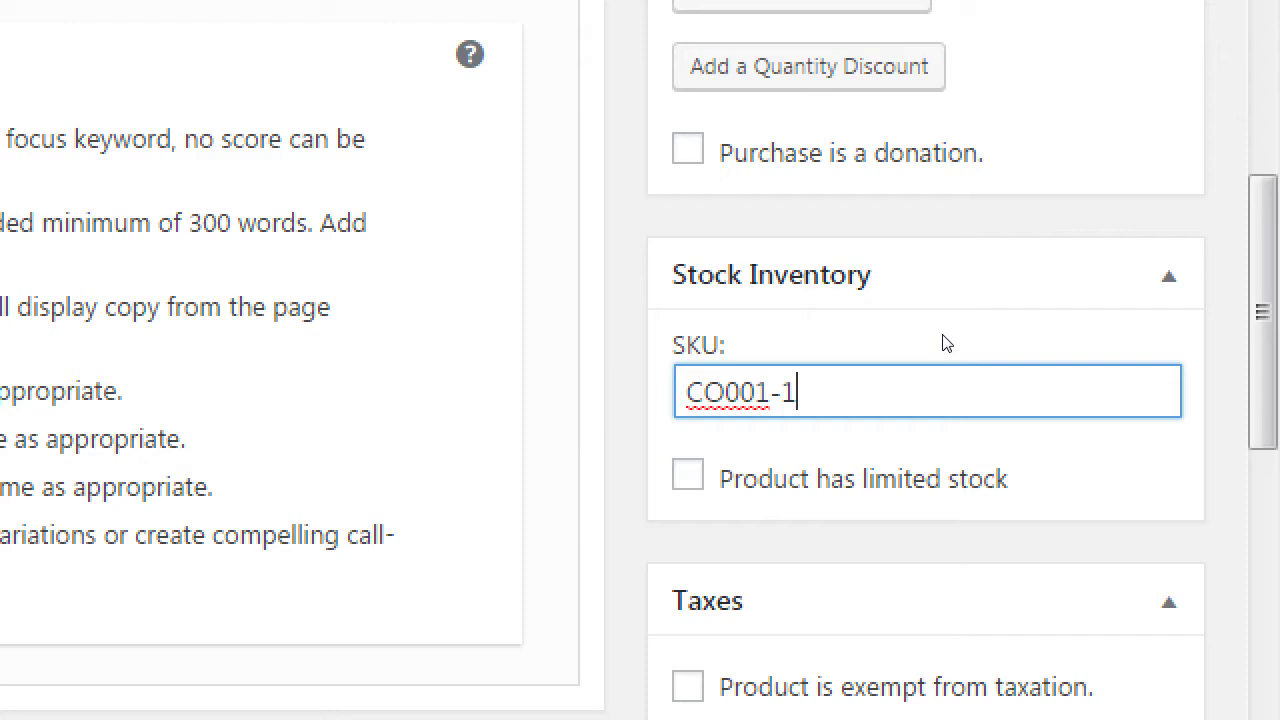
- Change the SKU's last digit to 2, then restore it to CO001-1
key("Left")
key("Left")
key("shift+Left")
key("Right")
key("Right")
key("shift+Right")
type("2")
key("BackSpace")
type("1")
- Turn on 'Product has limited stock' with 12 in stock
left_click(985, 477)
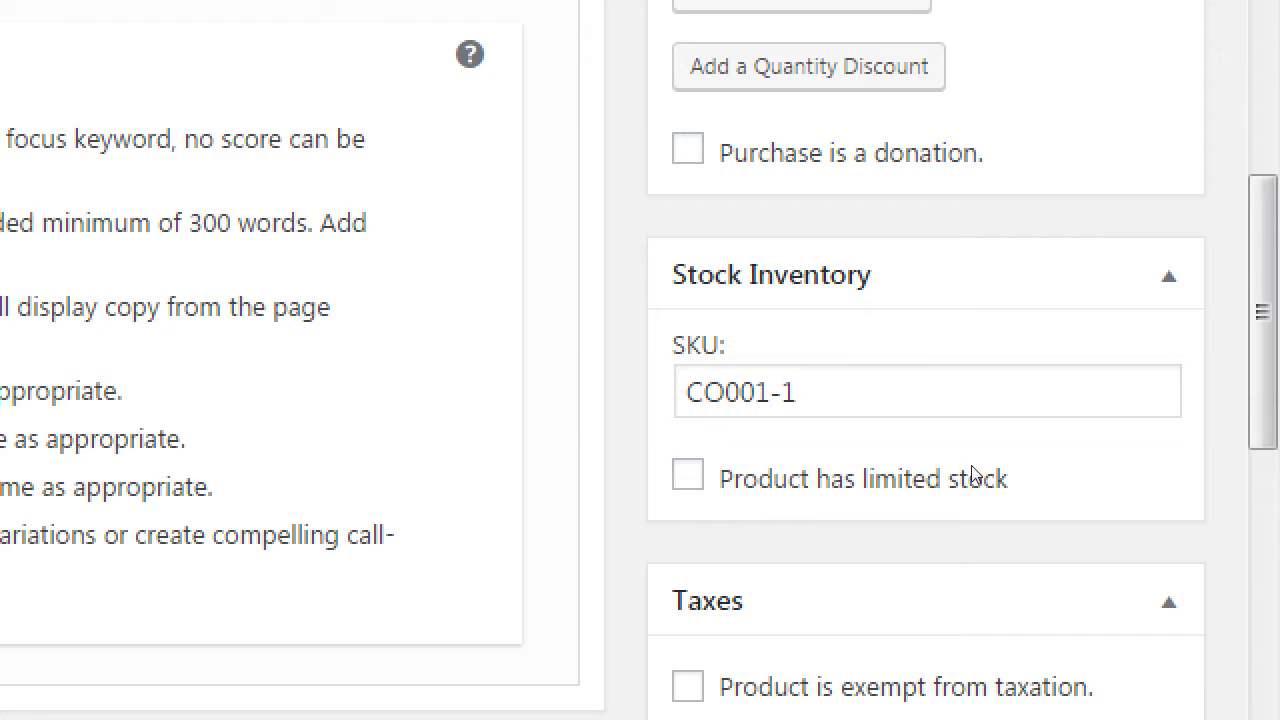
scroll(908, 391, "down", 3)
key("Tab")
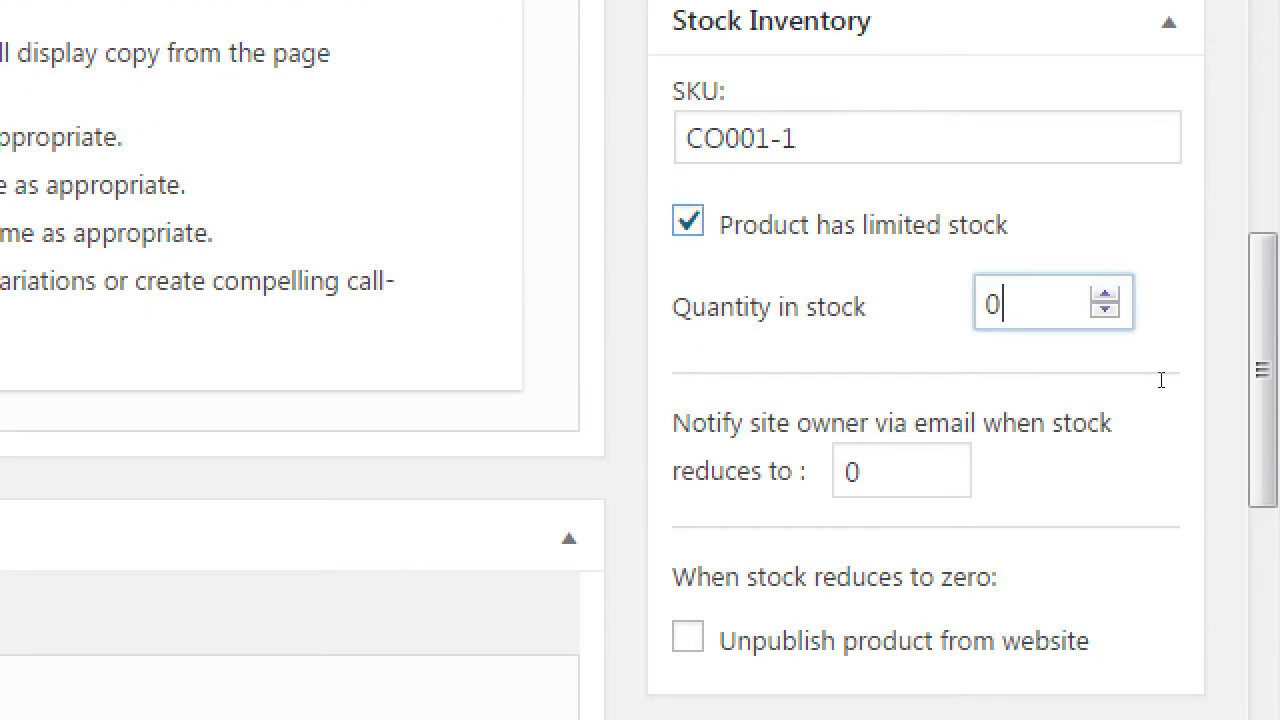
type("12")
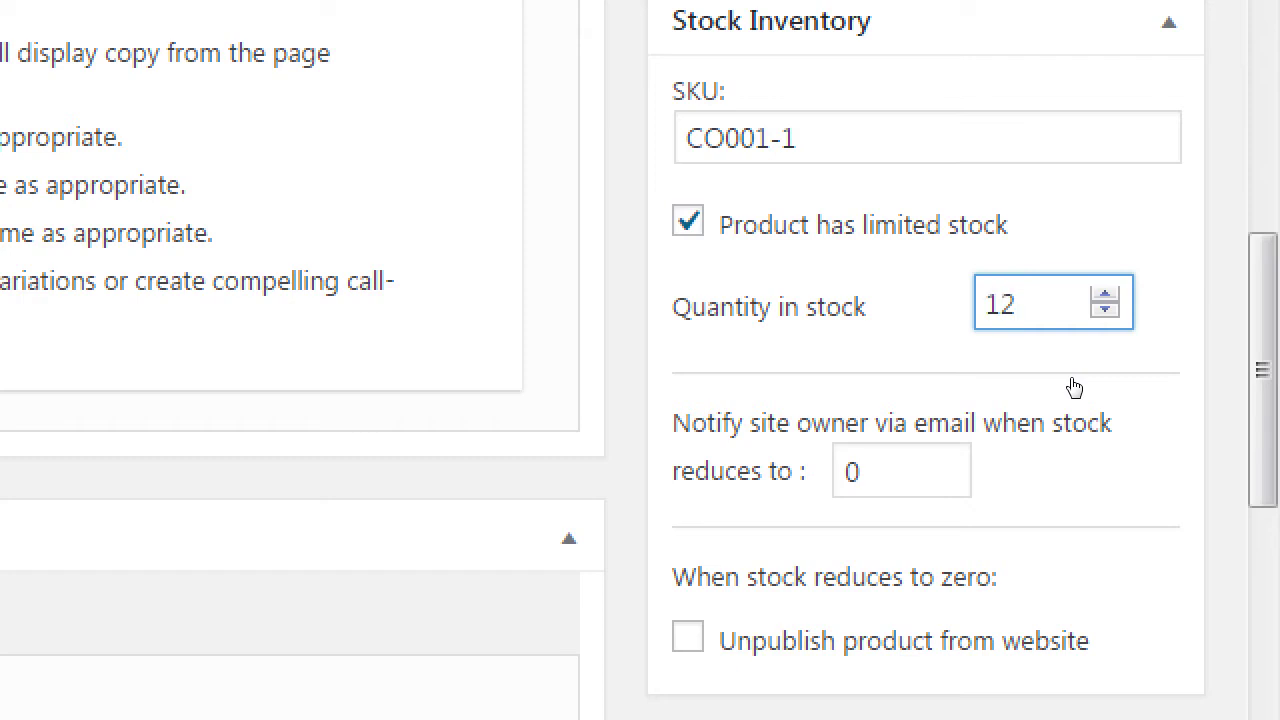
key("Tab")
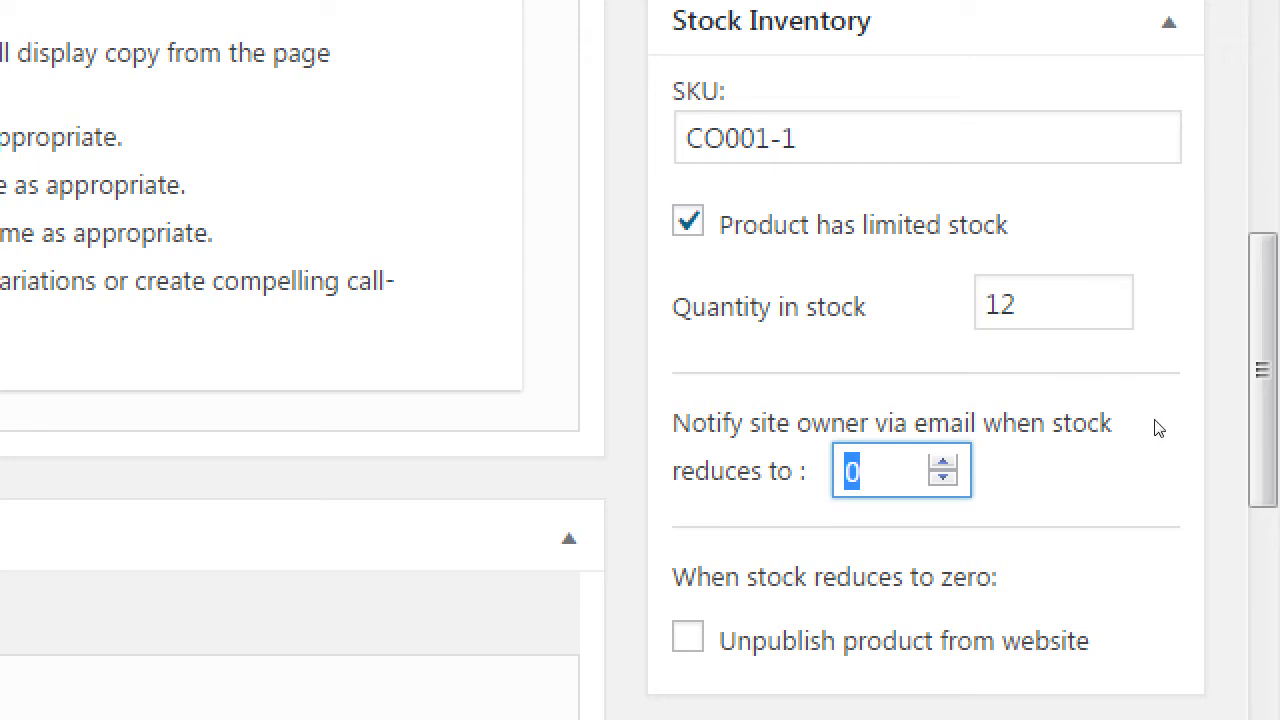
- Set the low-stock email alert to 2 and leave 'Unpublish product from website' unchecked
key("Up")
key("Up")
key("ctrl+a")
scroll(1091, 570, "down", 1)
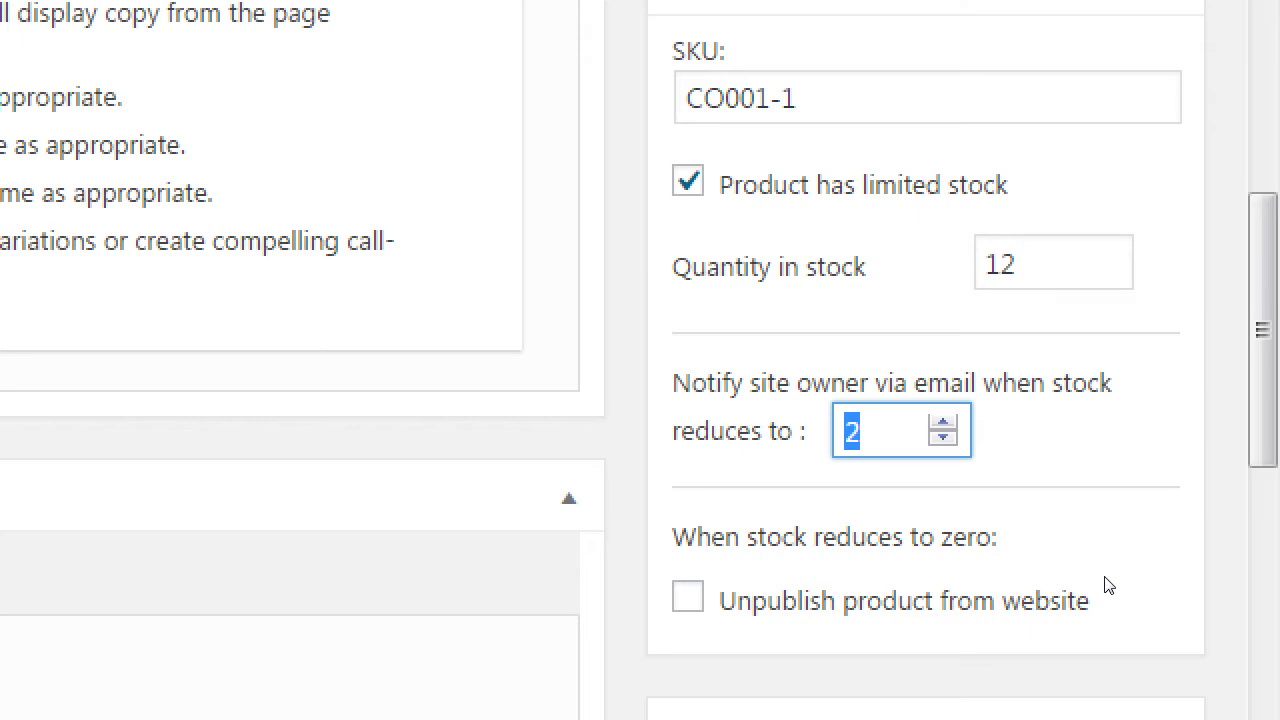
left_click(1143, 563)
left_click(1145, 562)
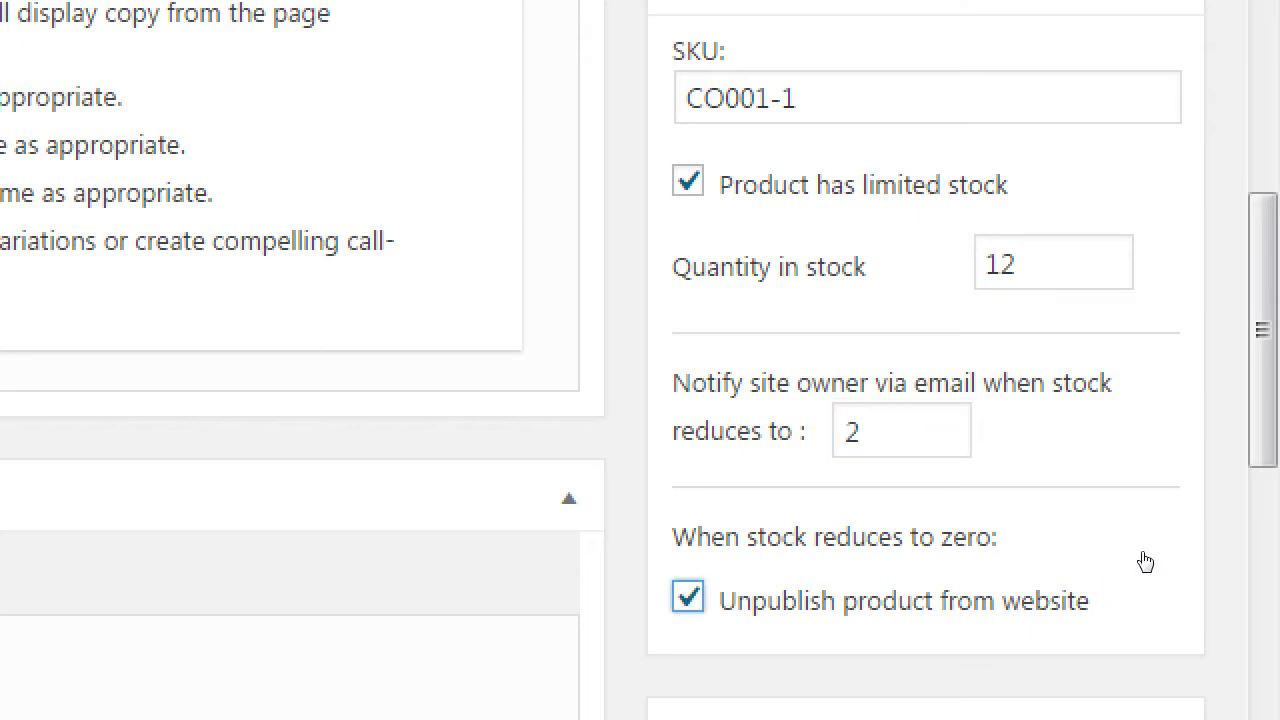
left_click(1145, 562)
key("super+minus")
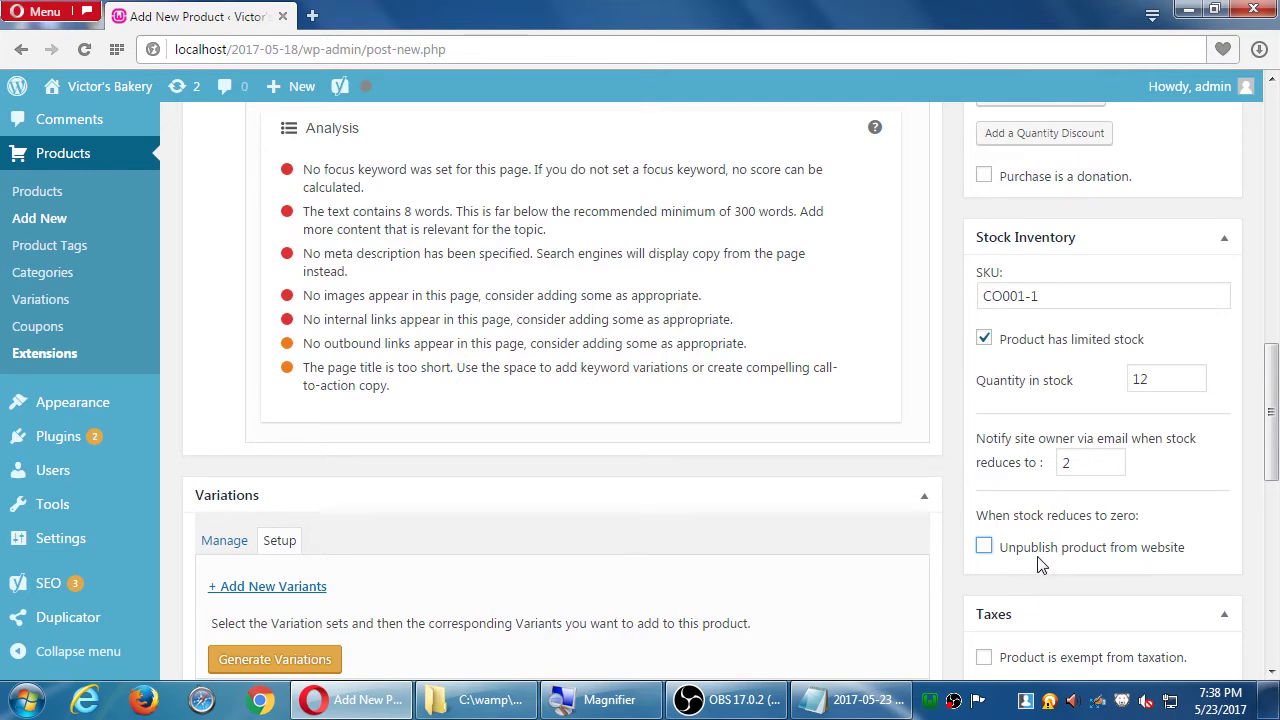
- Remove stray characters from the description and scroll down to Stock Inventory and Taxes
scroll(1040, 565, "up", 10)
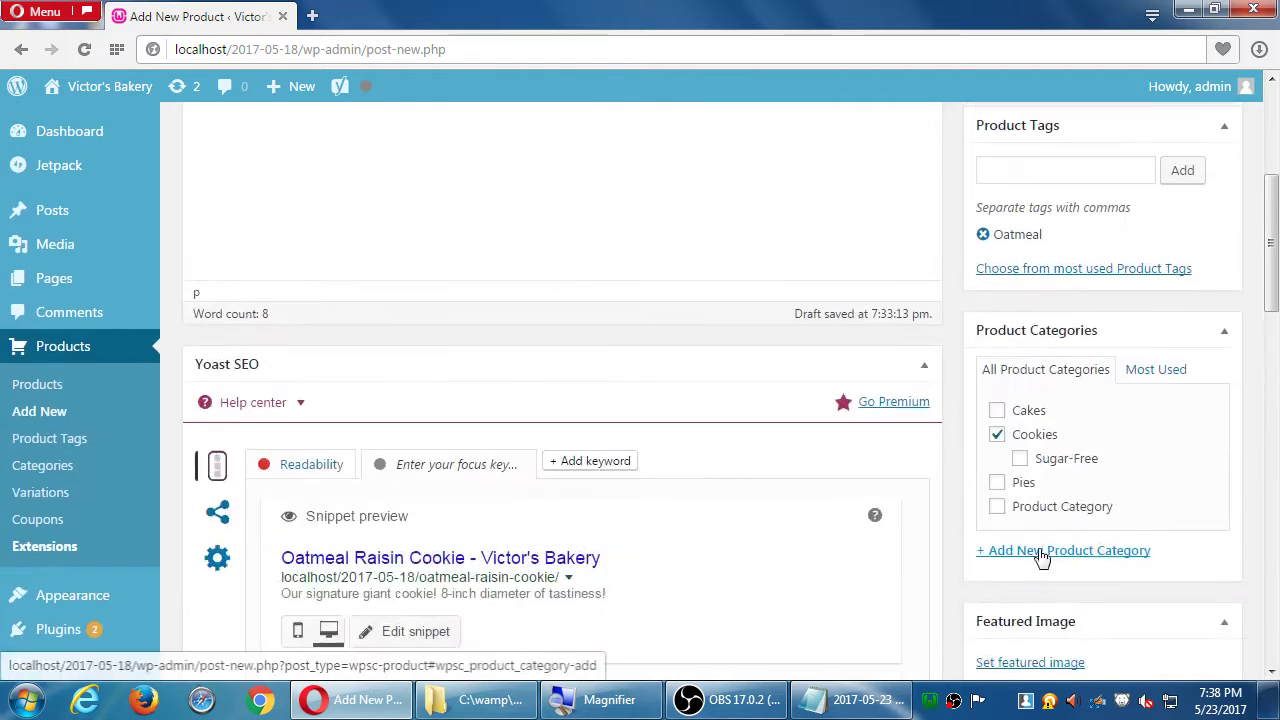
left_click(714, 394)
type("FHF")
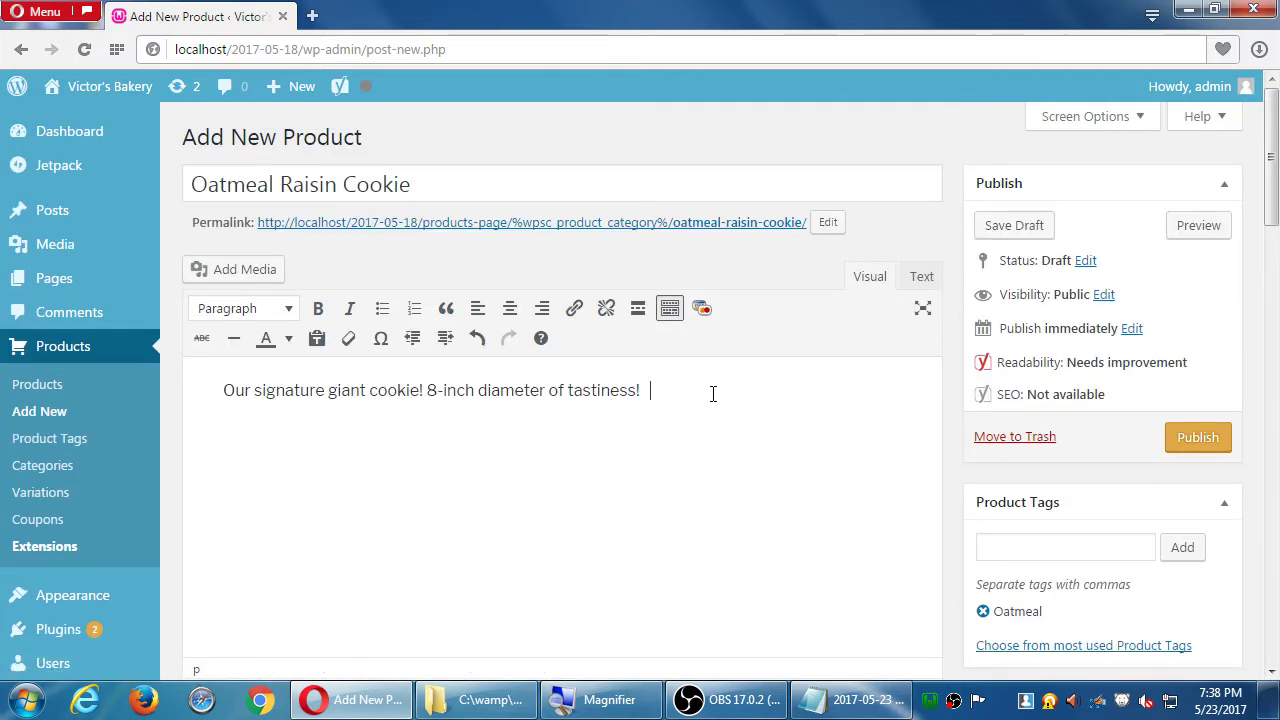
type("GFFGHGBVJHV")
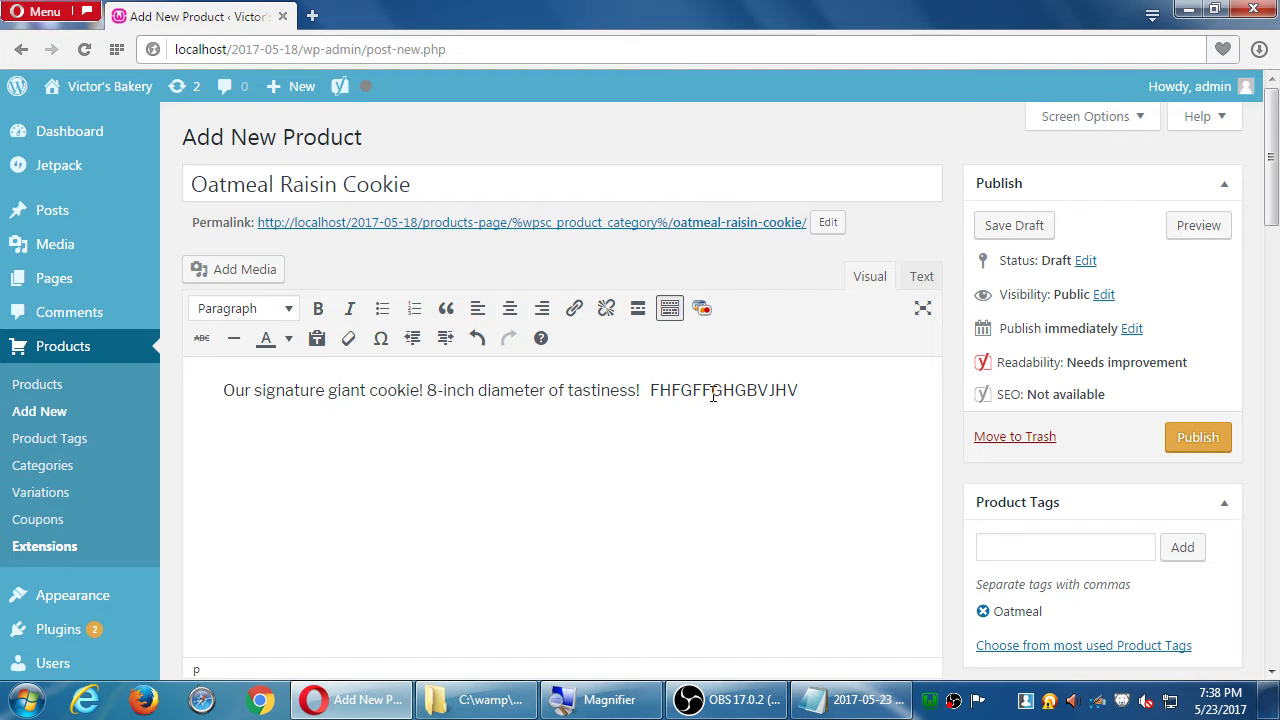
key("BackSpace")
key("BackSpace")
key("BackSpace")
key("BackSpace")
key("BackSpace")
key("BackSpace")
key("BackSpace")
key("BackSpace")
key("BackSpace")
key("BackSpace")
key("BackSpace")
key("BackSpace")
key("BackSpace")
key("BackSpace")
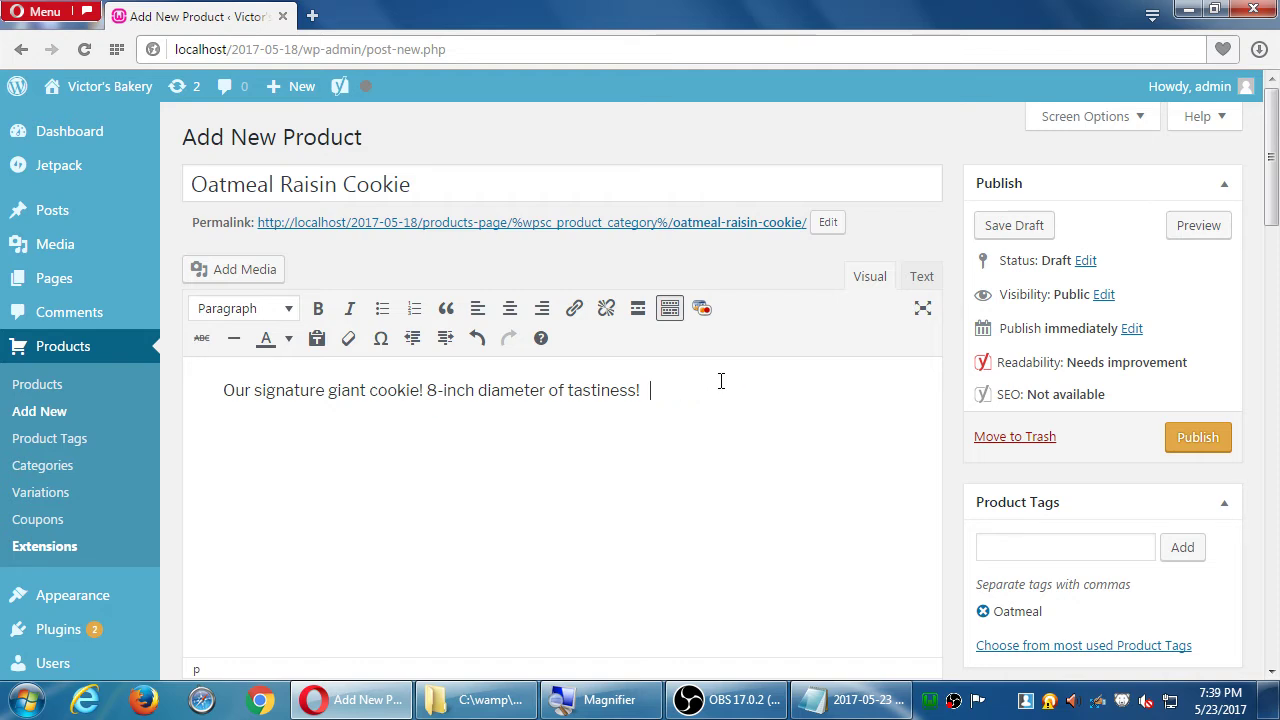
scroll(1108, 543, "down", 1)
scroll(1107, 543, "down", 7)
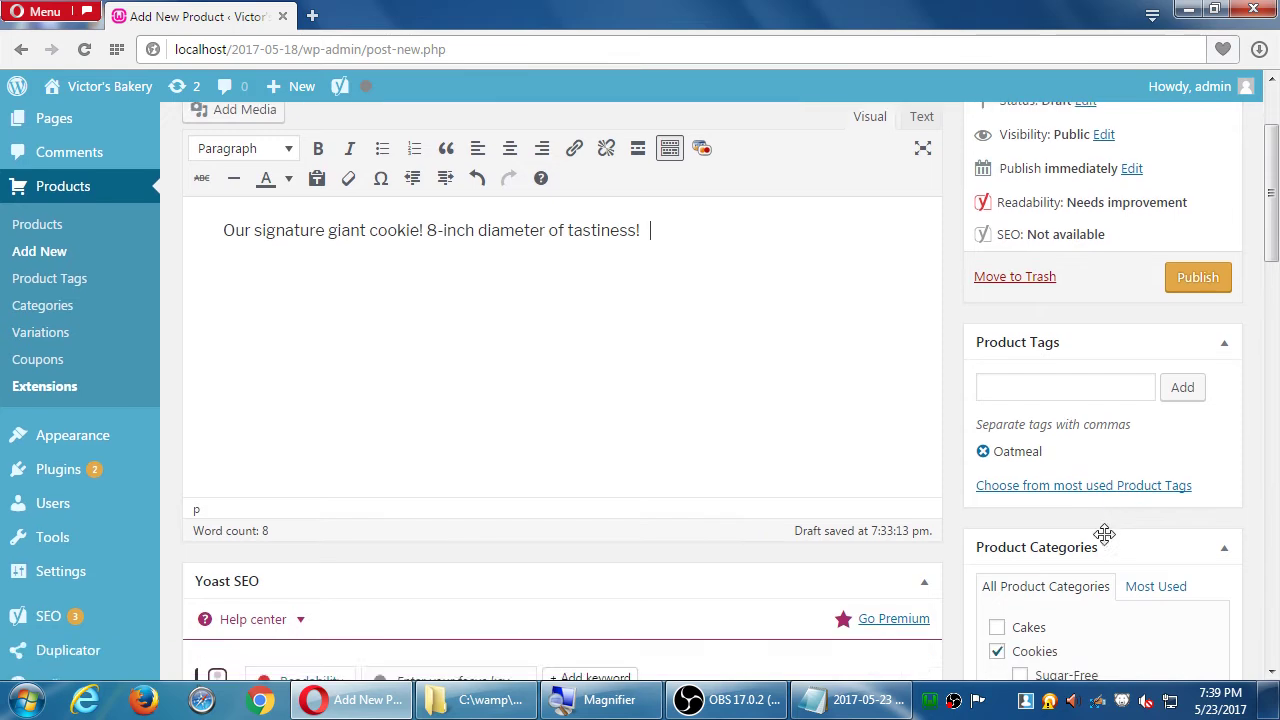
scroll(1110, 537, "down", 3)
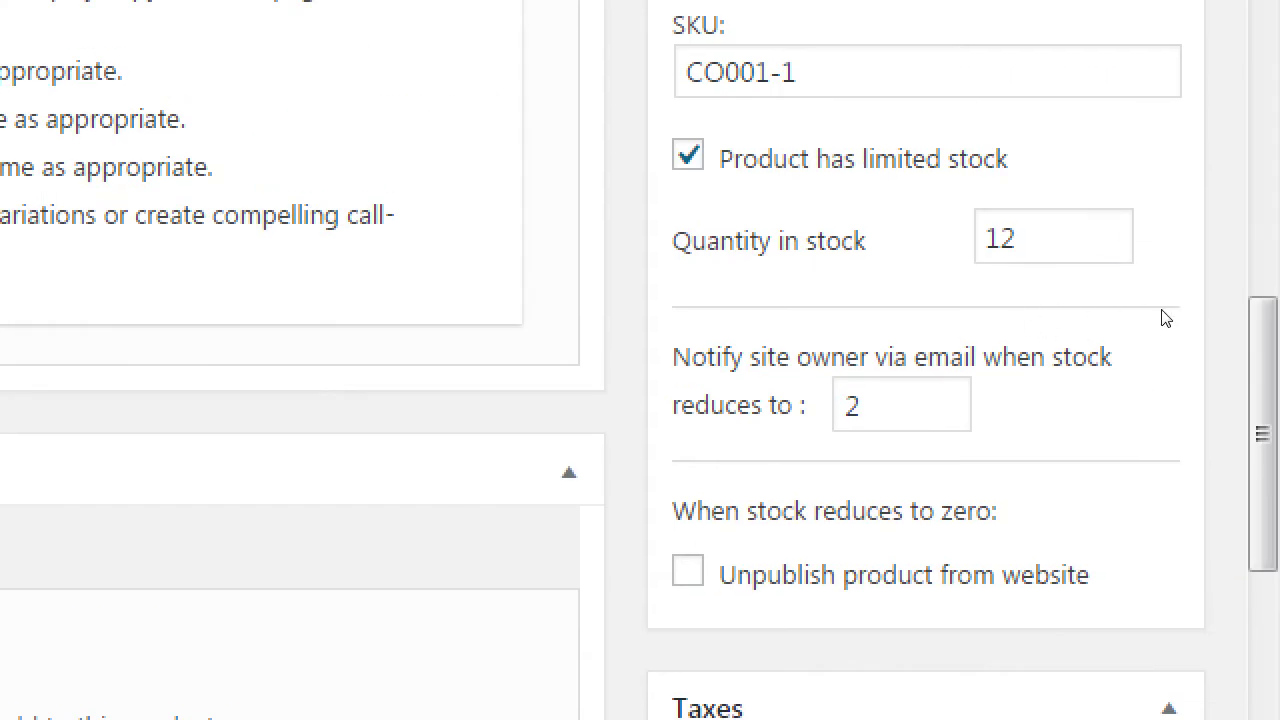
- Untick limited stock and toggle 'Product is exempt from taxation' on and back off
key("space")
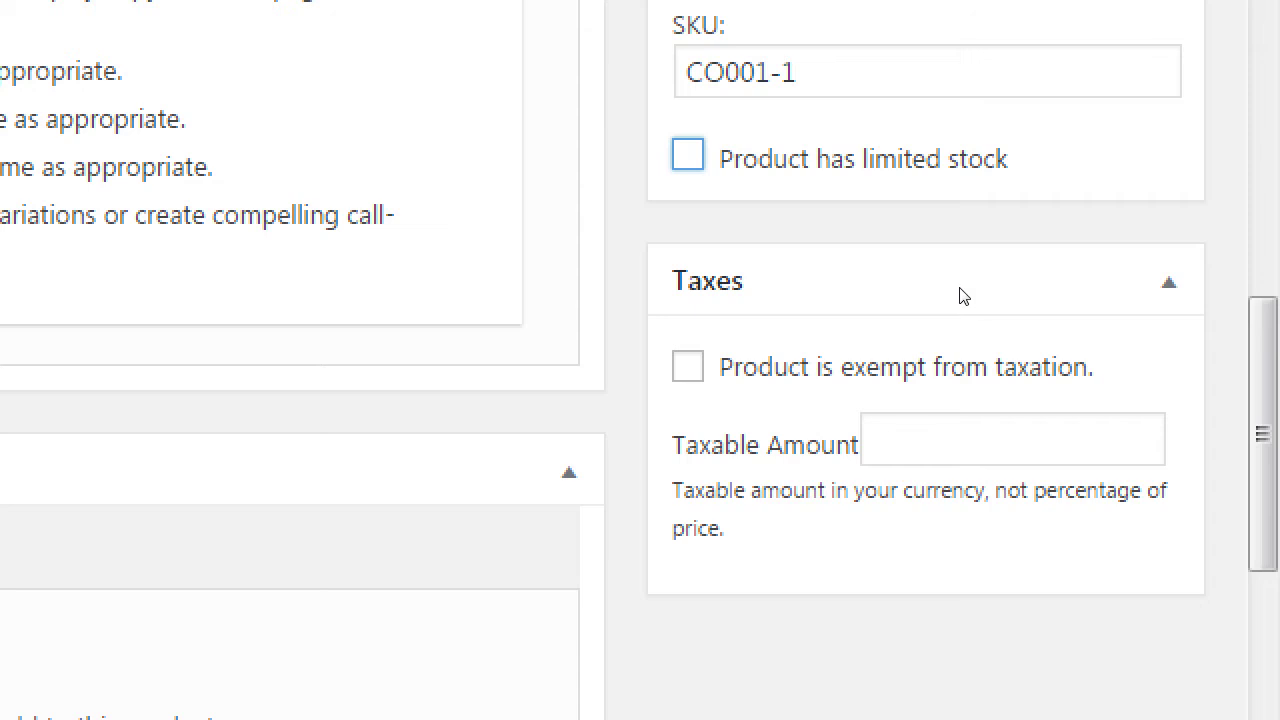
scroll(957, 291, "up", 3)
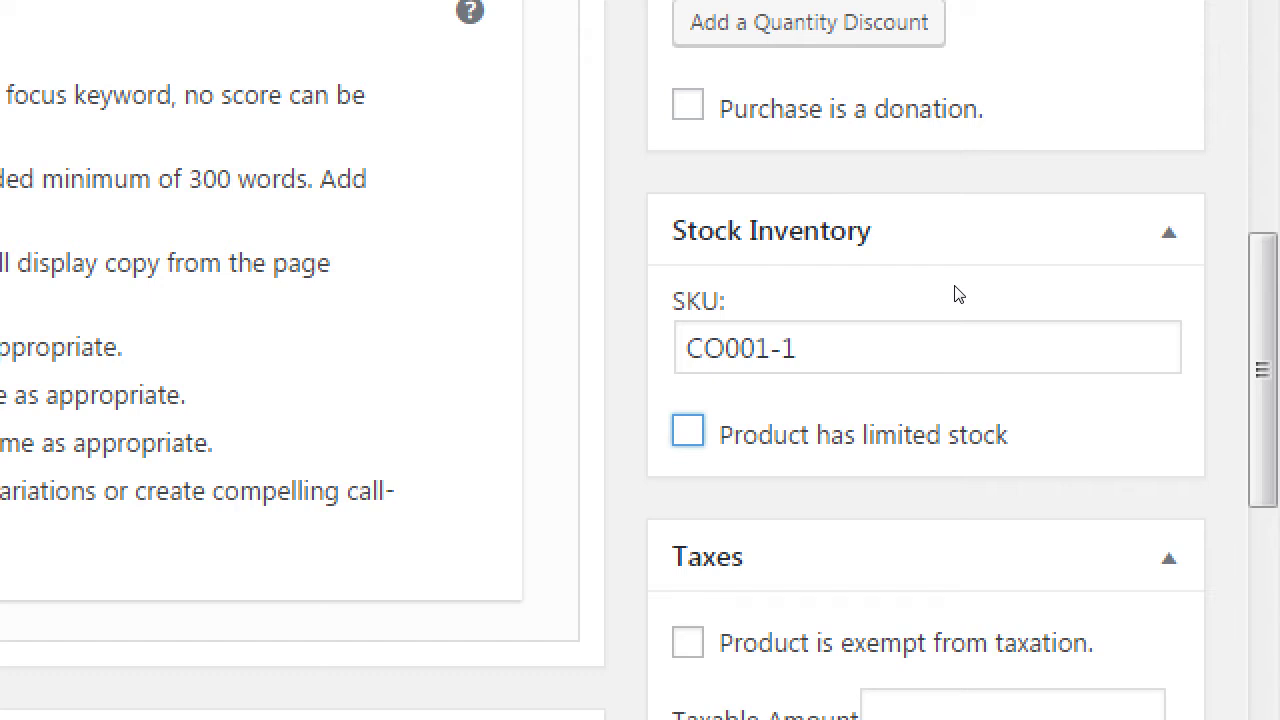
scroll(958, 294, "down", 3)
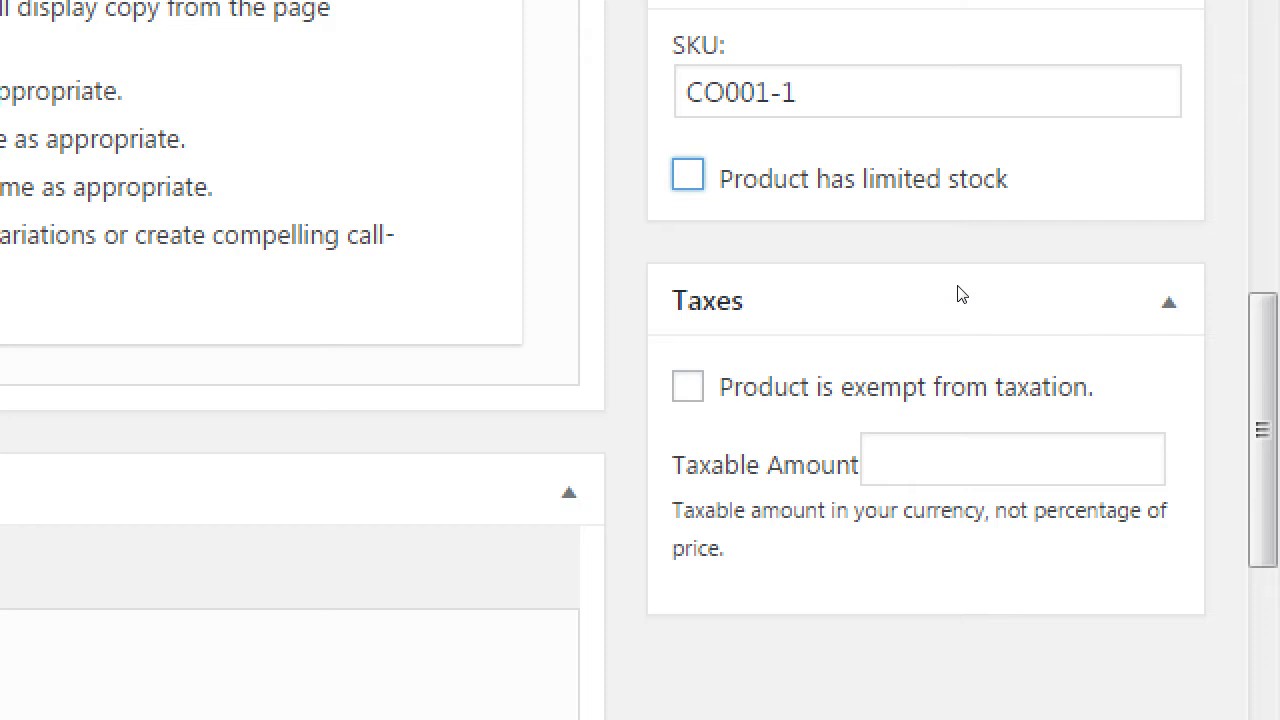
left_click(988, 404)
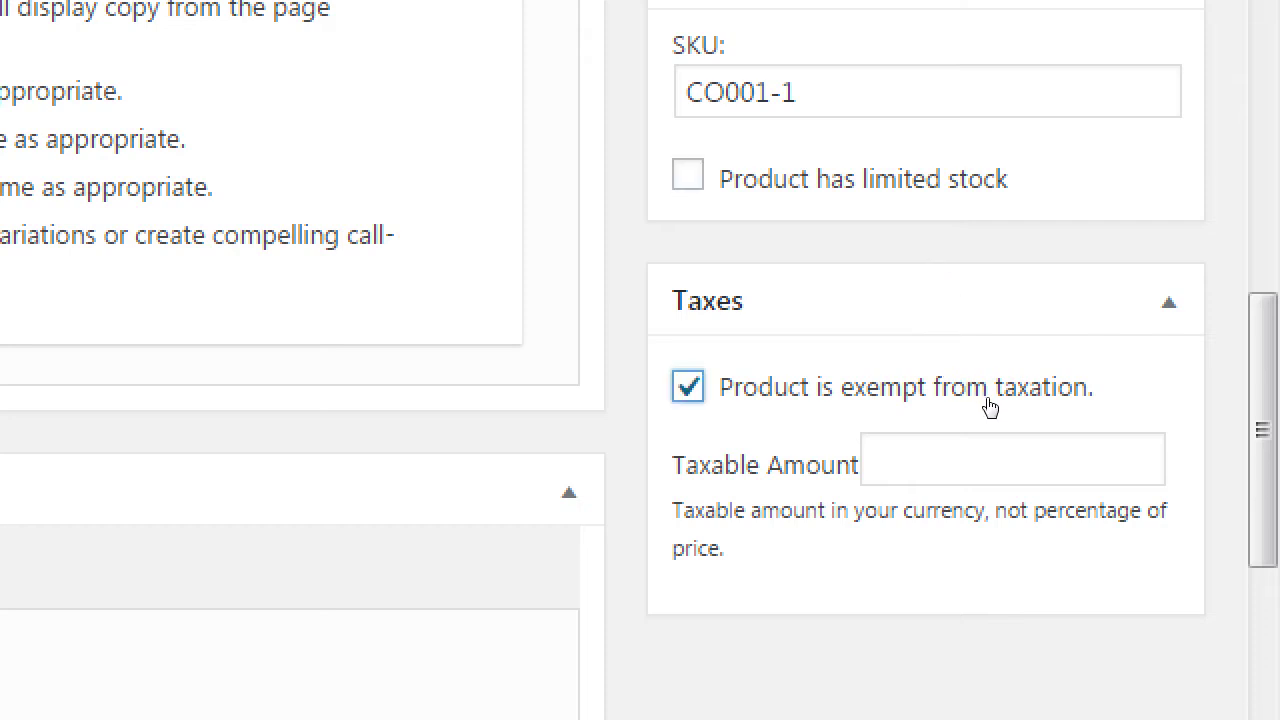
left_click(988, 404)
- Enter 3 as the taxable amount, then clear it to leave it empty
left_click(1121, 446)
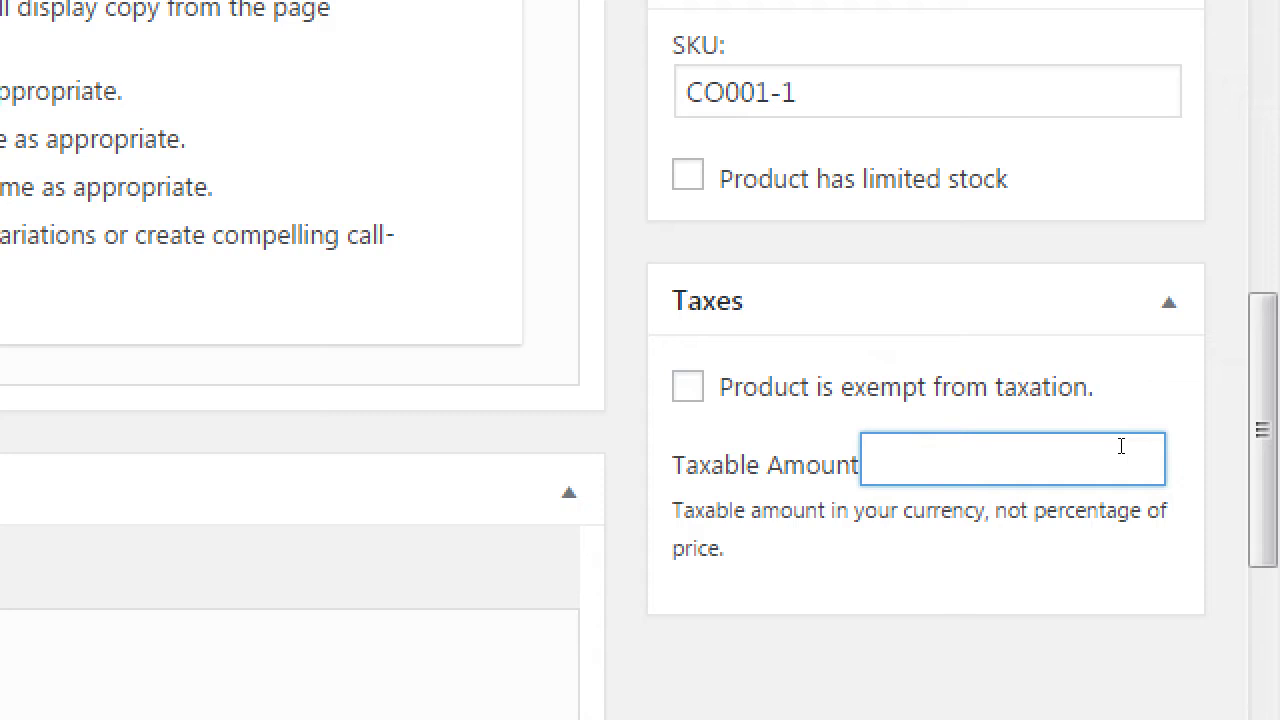
type("3")
key("BackSpace")
left_click(1259, 340)
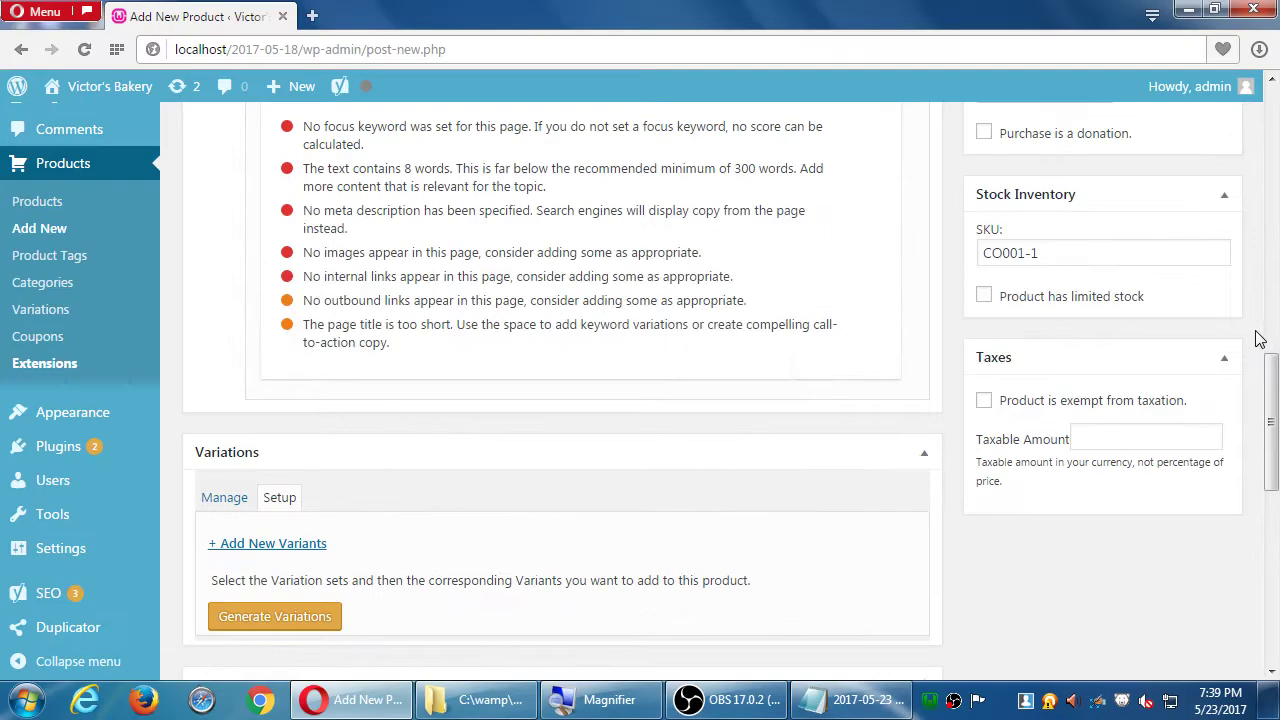
- Open the featured-image media library from the Featured Image box, then start a new browser tab
scroll(1259, 340, "down", 2)
scroll(1223, 337, "up", 2)
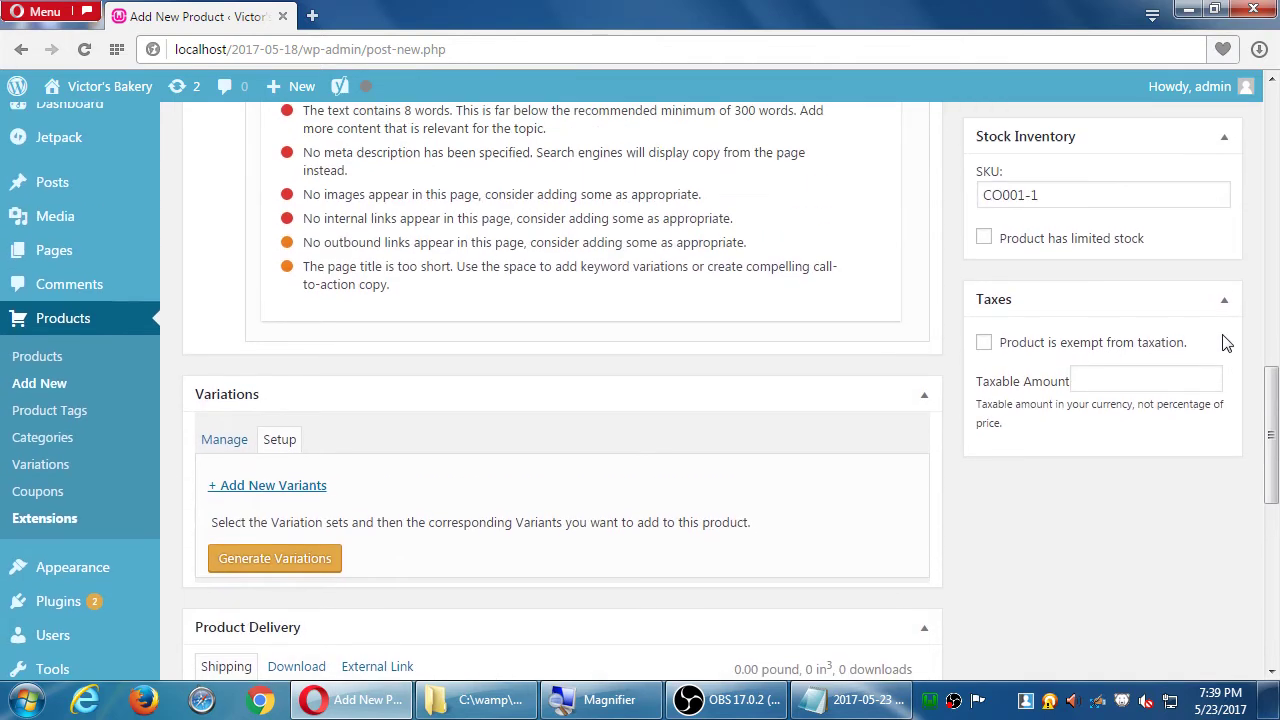
scroll(1145, 400, "up", 2)
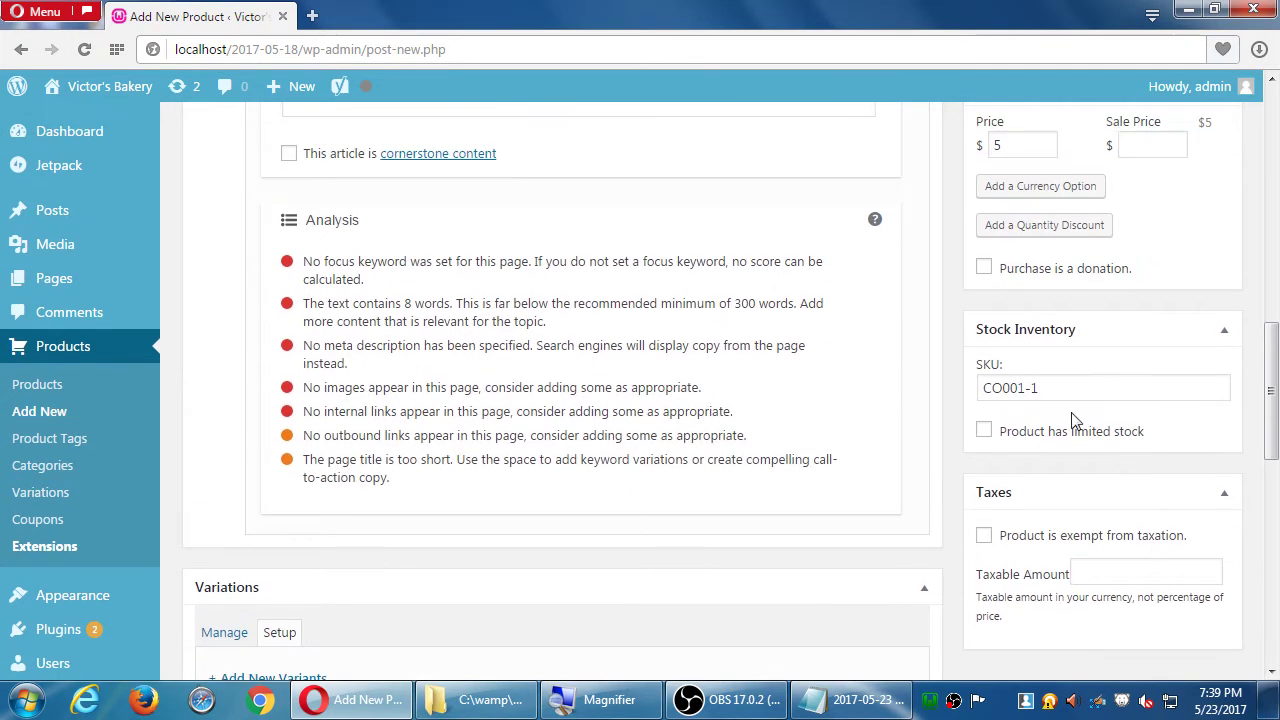
scroll(1134, 400, "up", 2)
scroll(1133, 408, "up", 7)
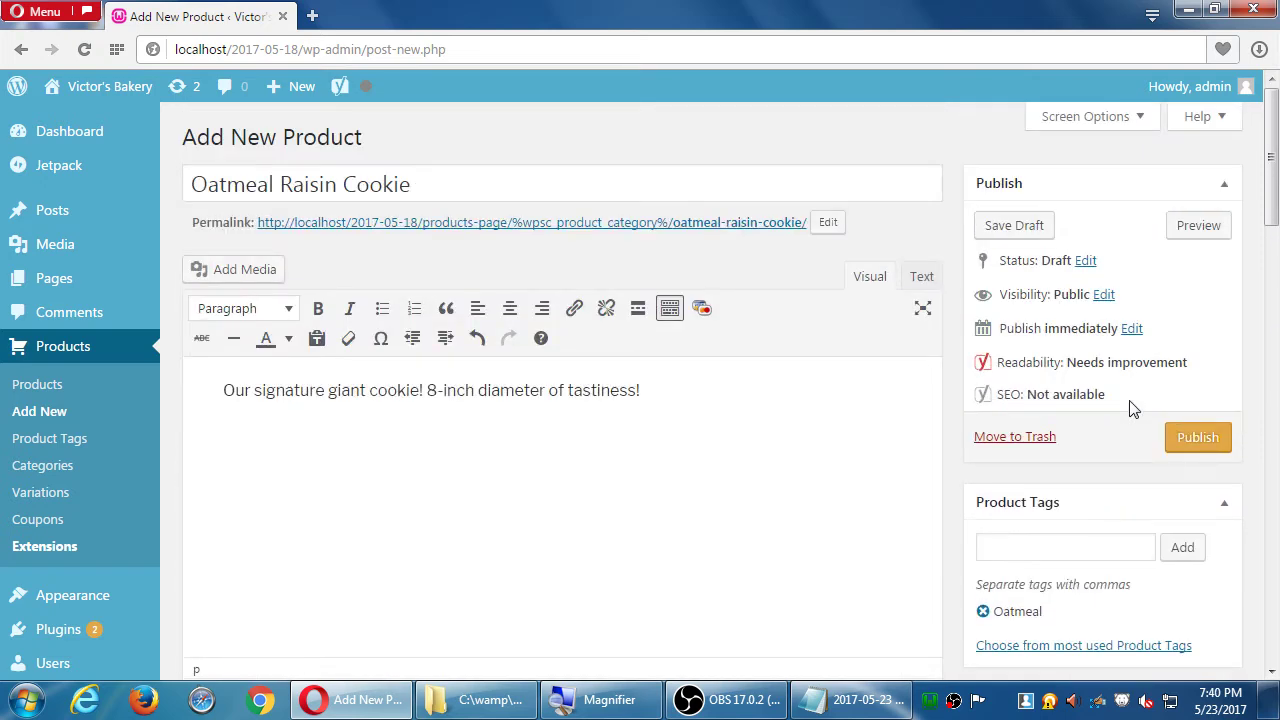
scroll(1130, 404, "down", 2)
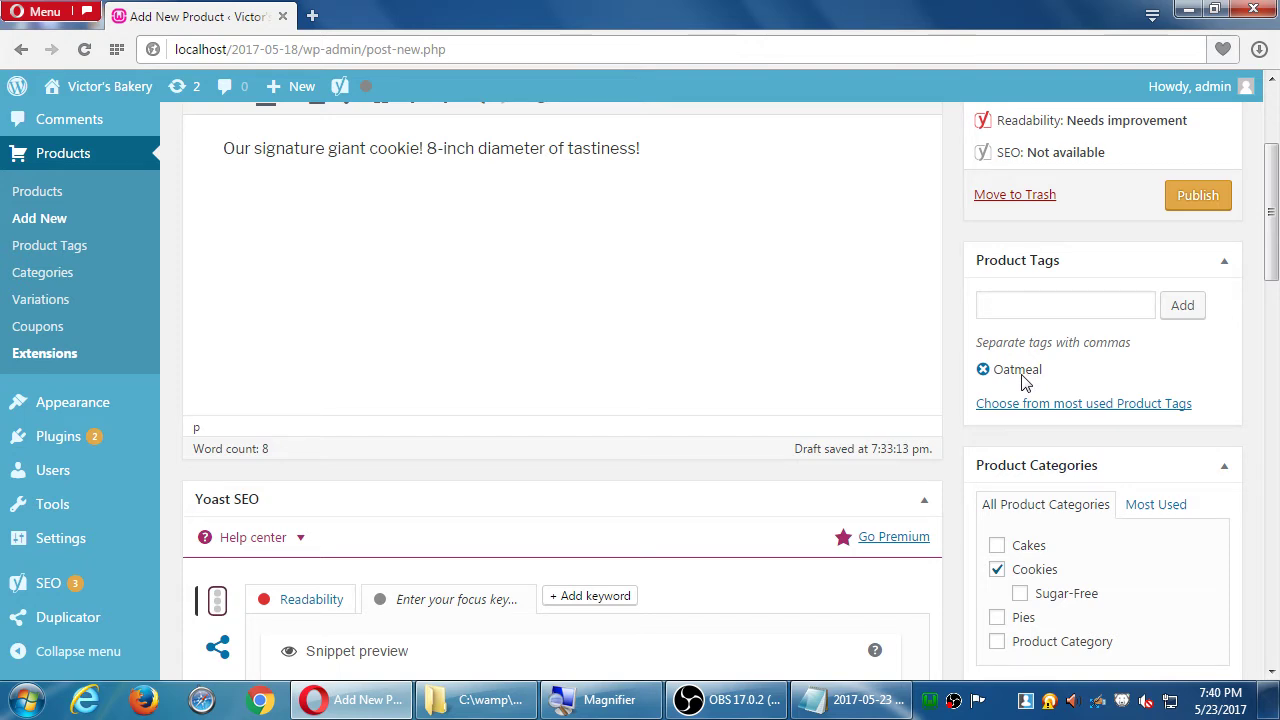
scroll(1025, 383, "down", 4)
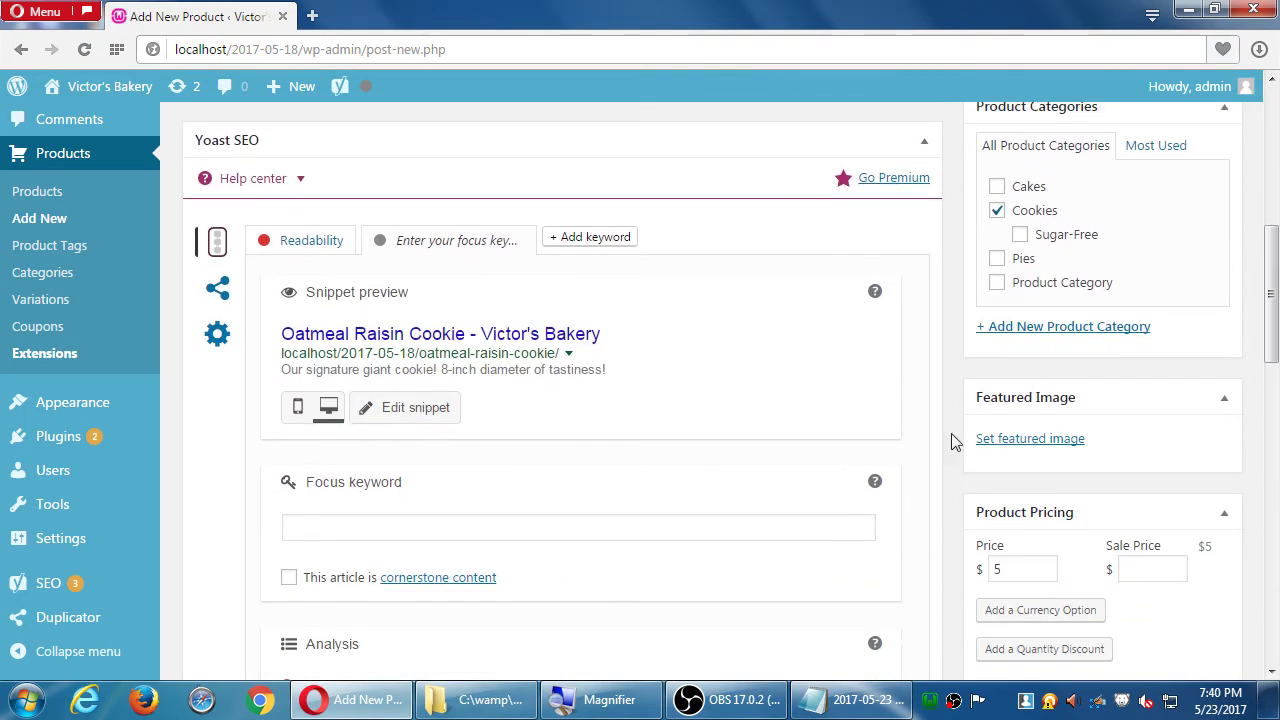
left_click(1030, 441)
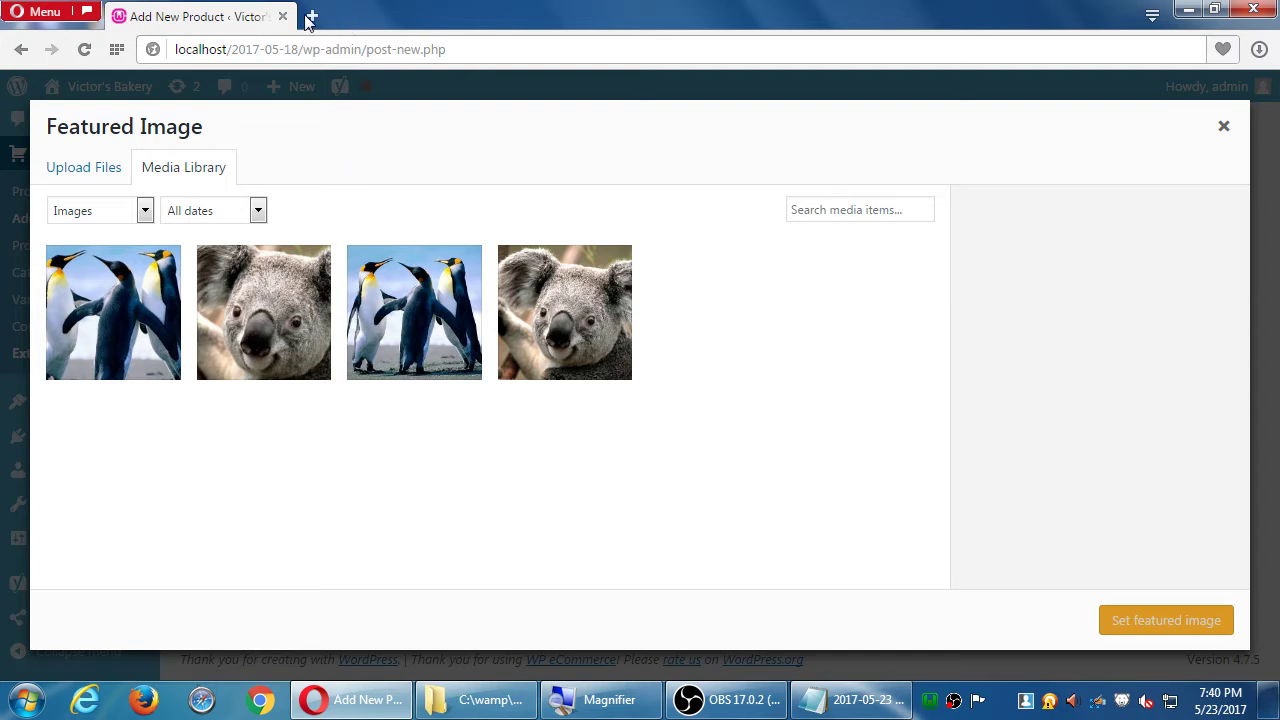
left_click(311, 17)
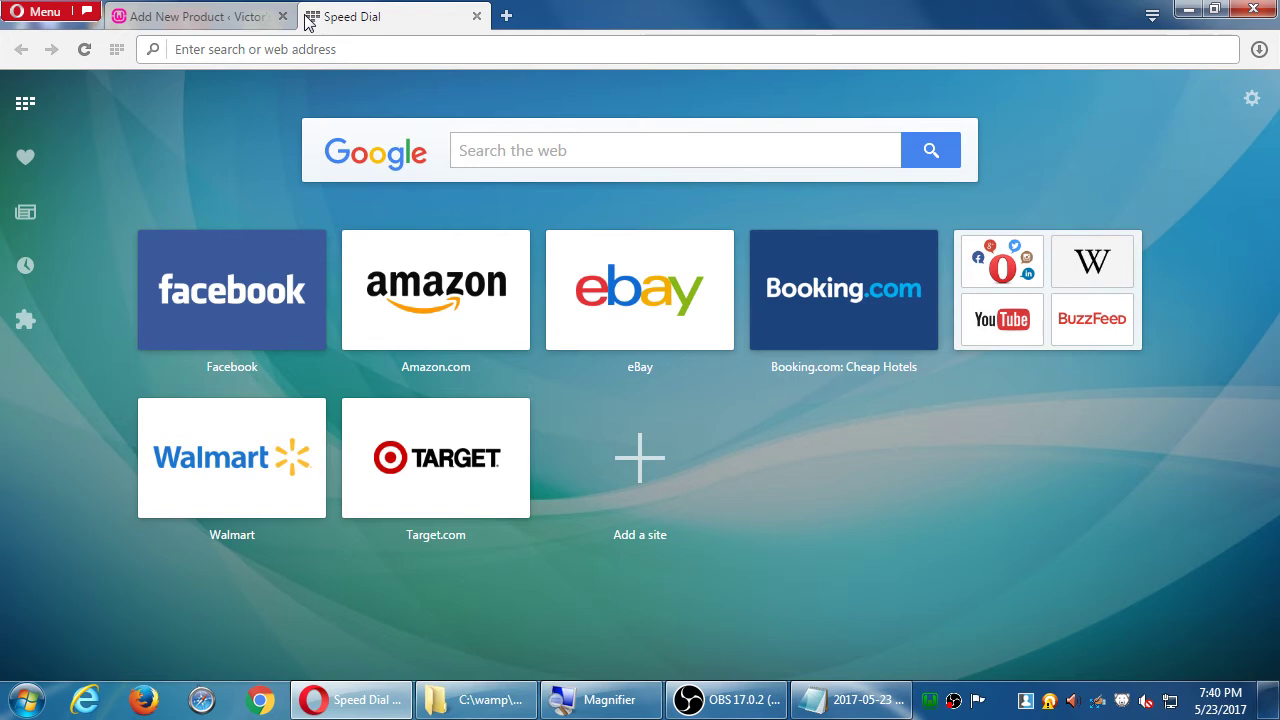
- Search Google for 'OATMAEL COOKIE' and switch to image results
type("OATMA")
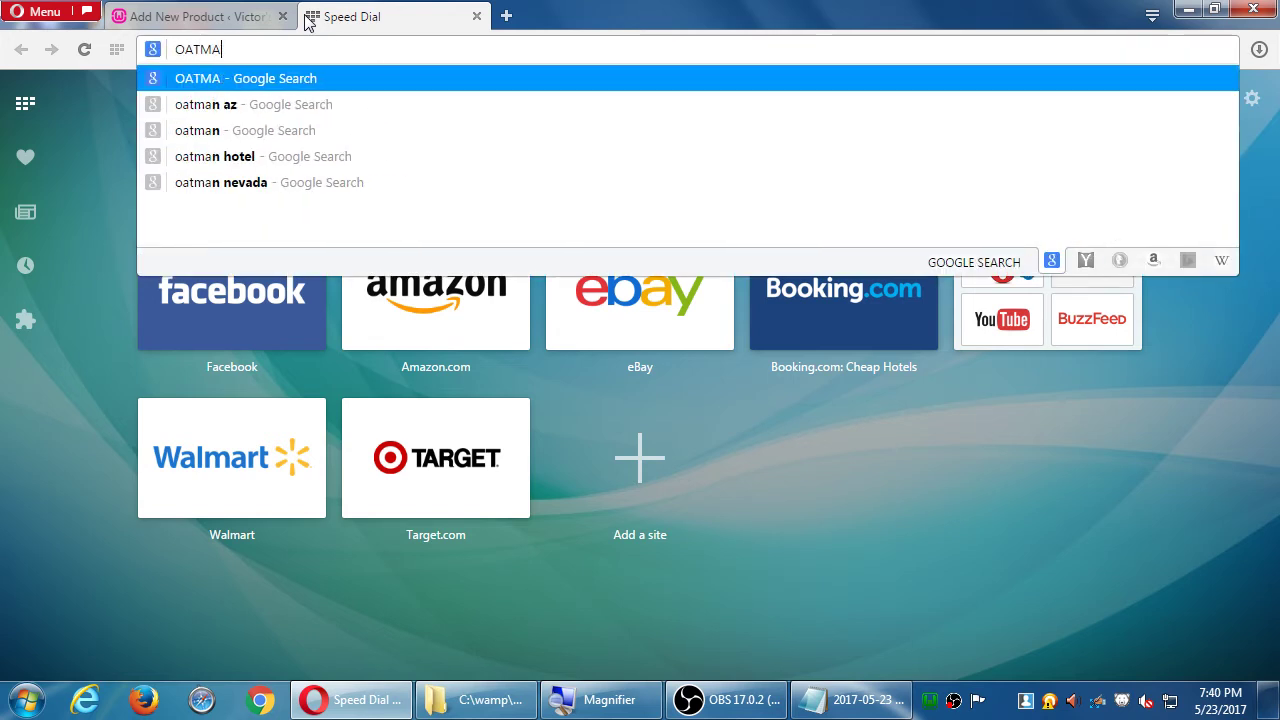
type("EL COOKIE")
key("Return")
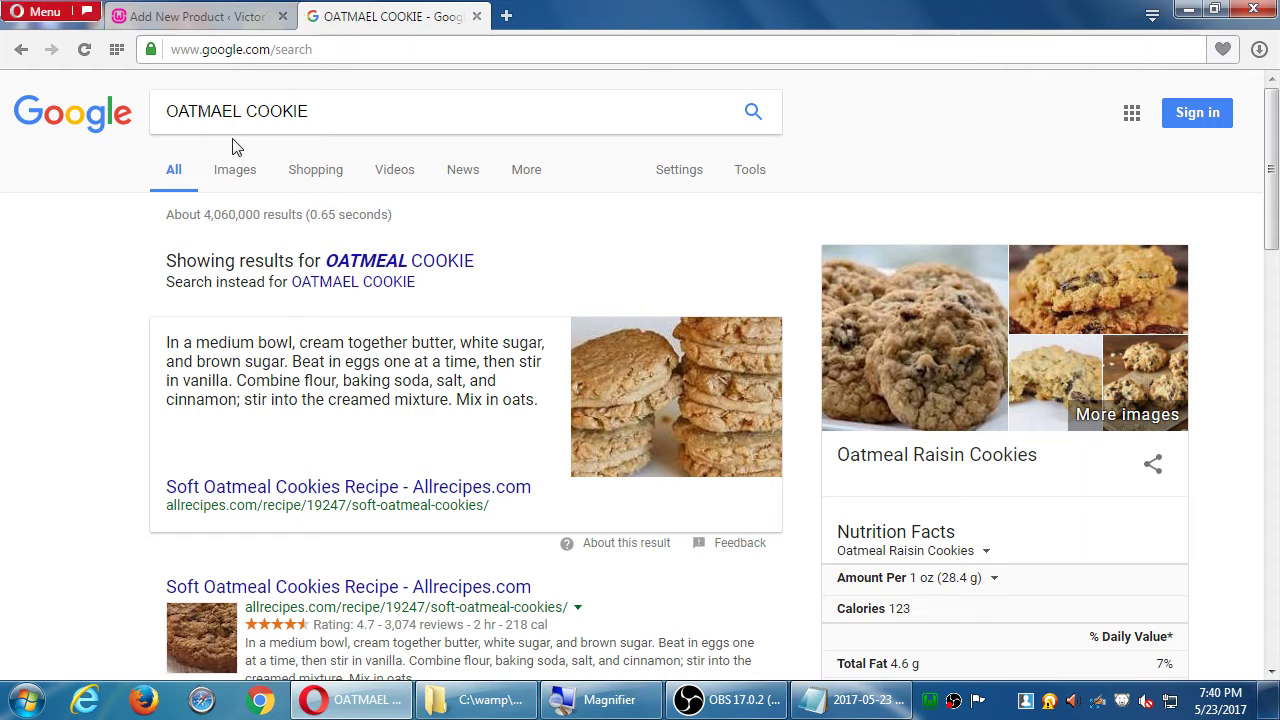
left_click(237, 178)
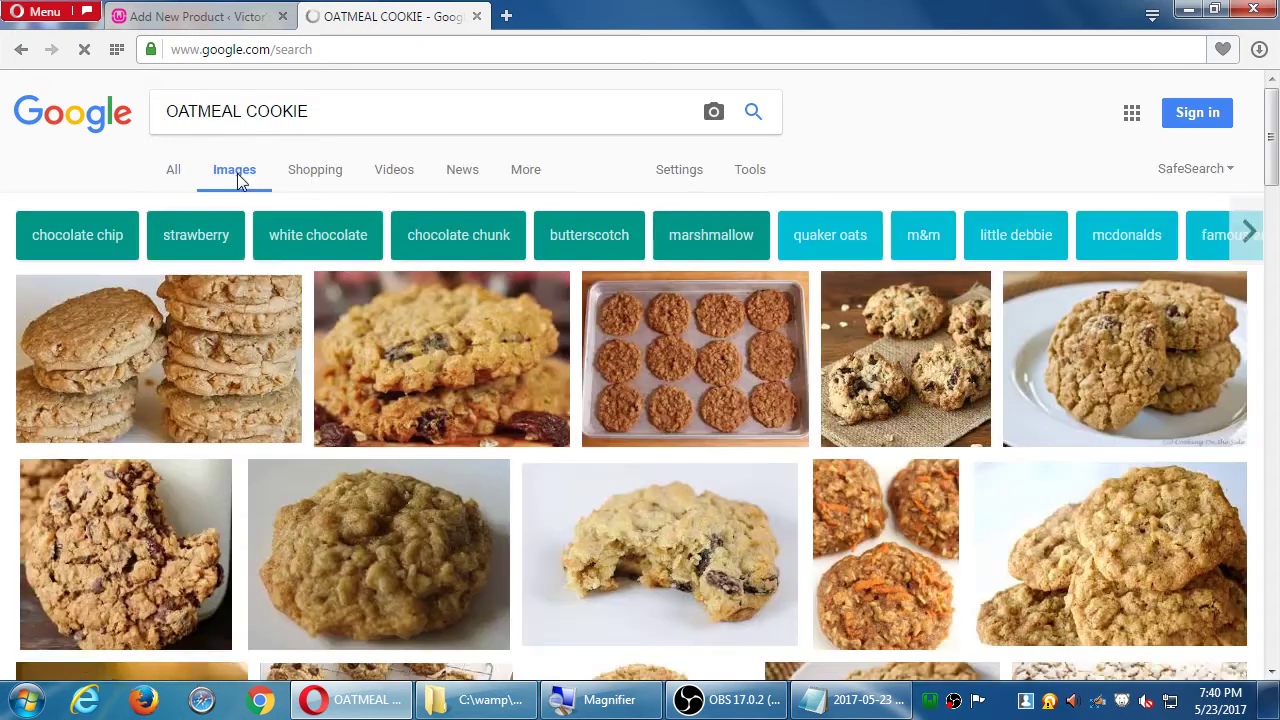
scroll(496, 447, "down", 3)
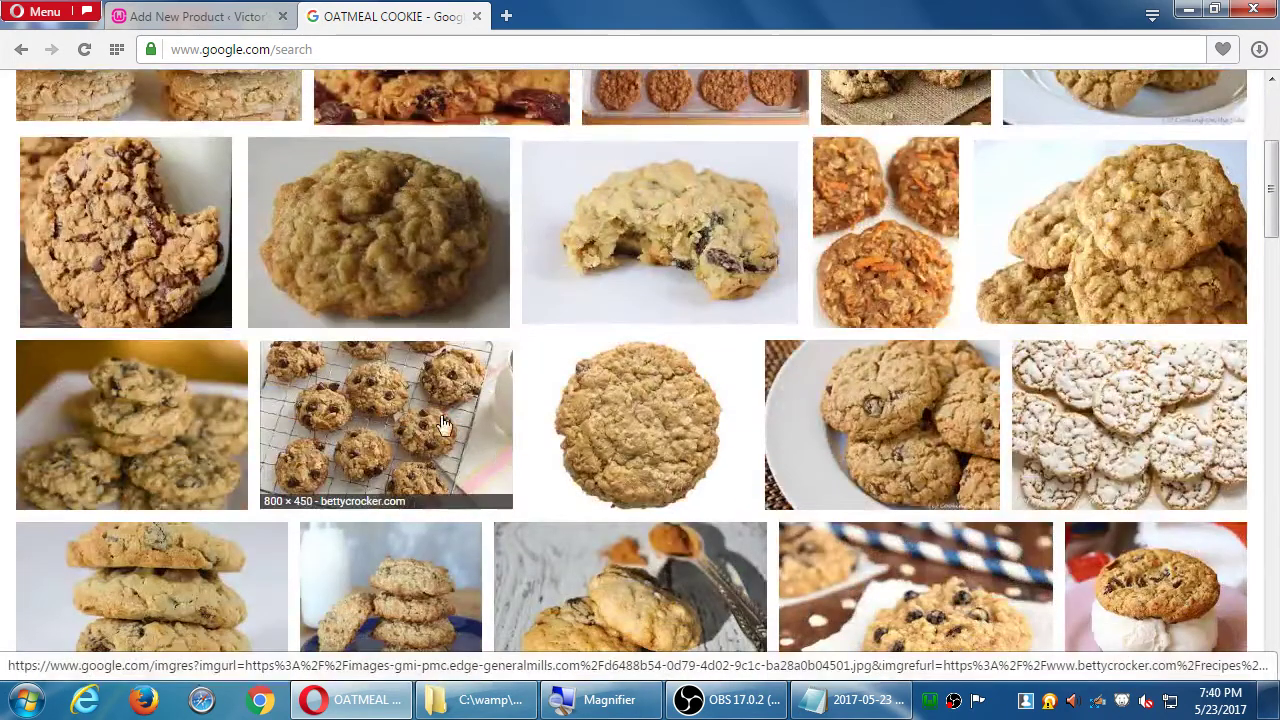
- Save the chewy oatmeal raisin cookie picture as CookieBanner-ChewyOatmealRaisin.png and return to WordPress
left_click(444, 424)
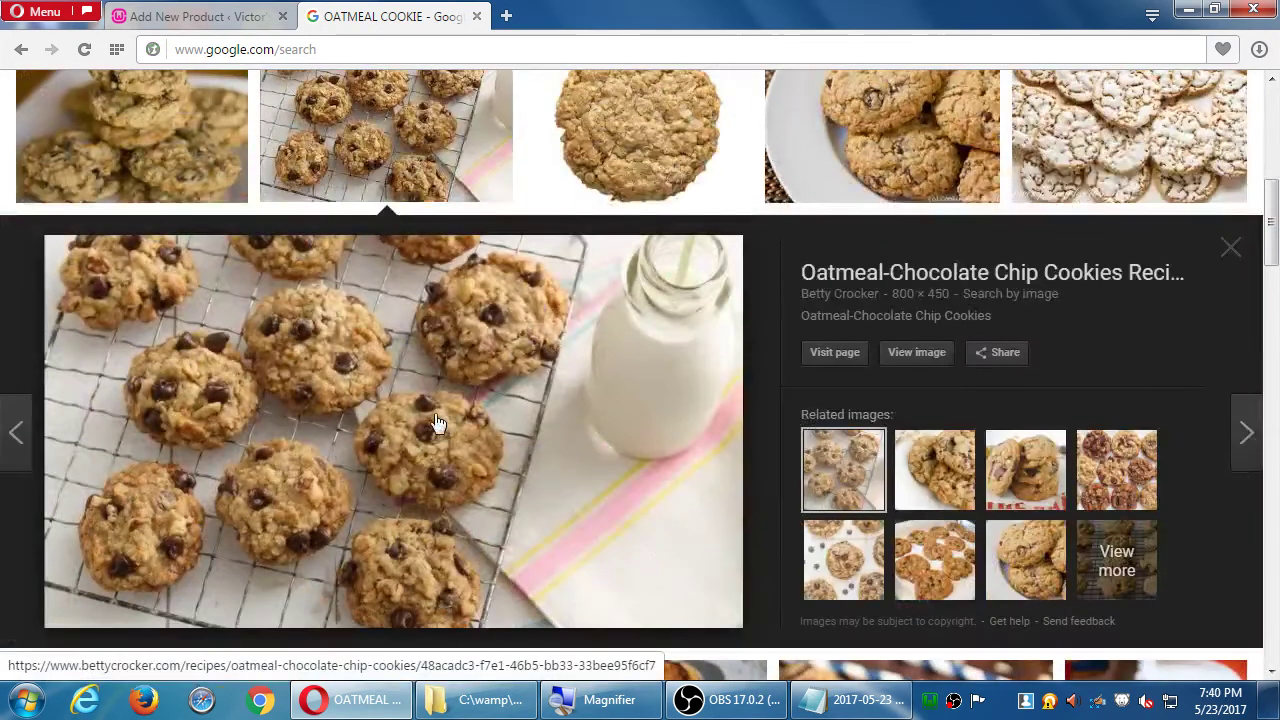
scroll(538, 410, "up", 2)
left_click(617, 346)
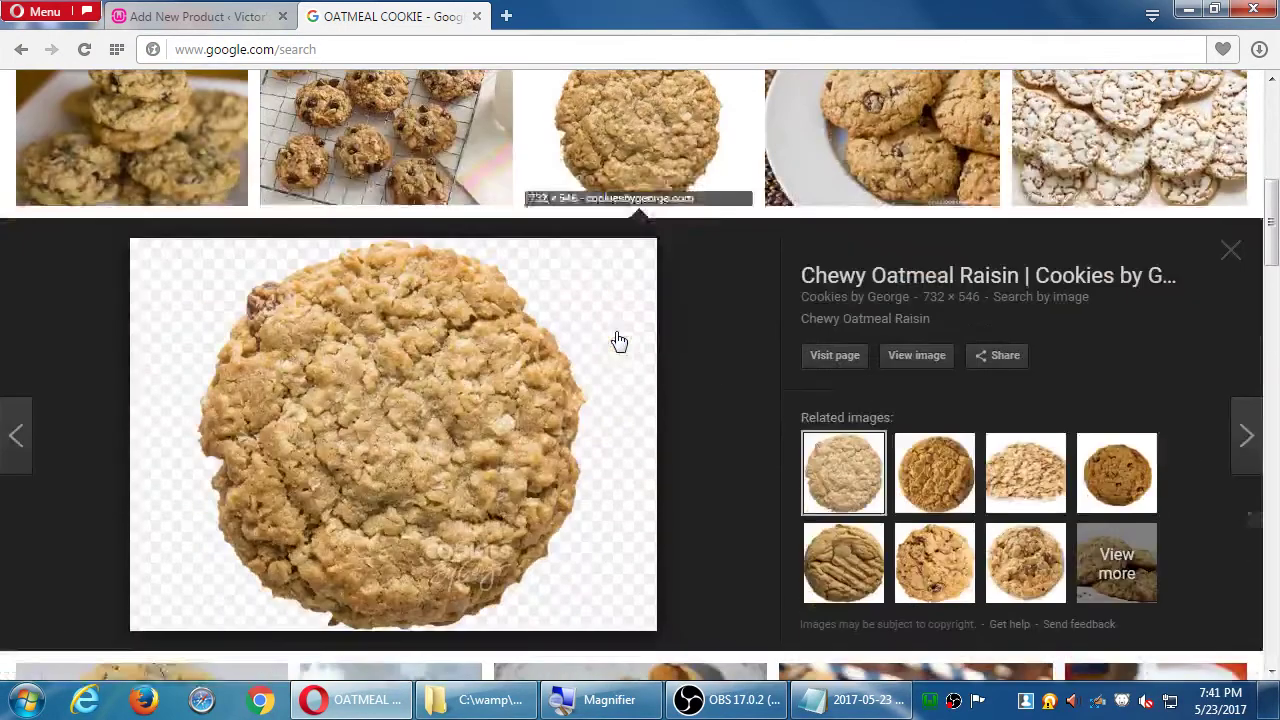
left_click(928, 357)
right_click(633, 289)
left_click(662, 303)
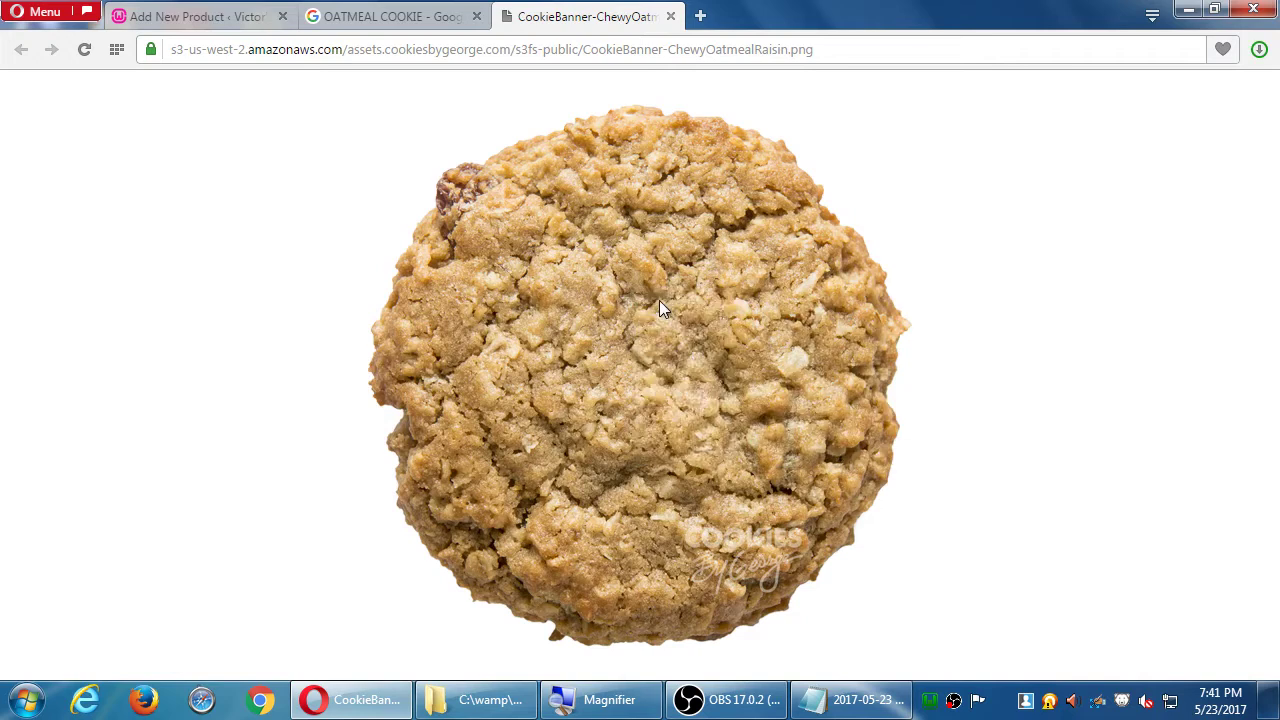
left_click(553, 447)
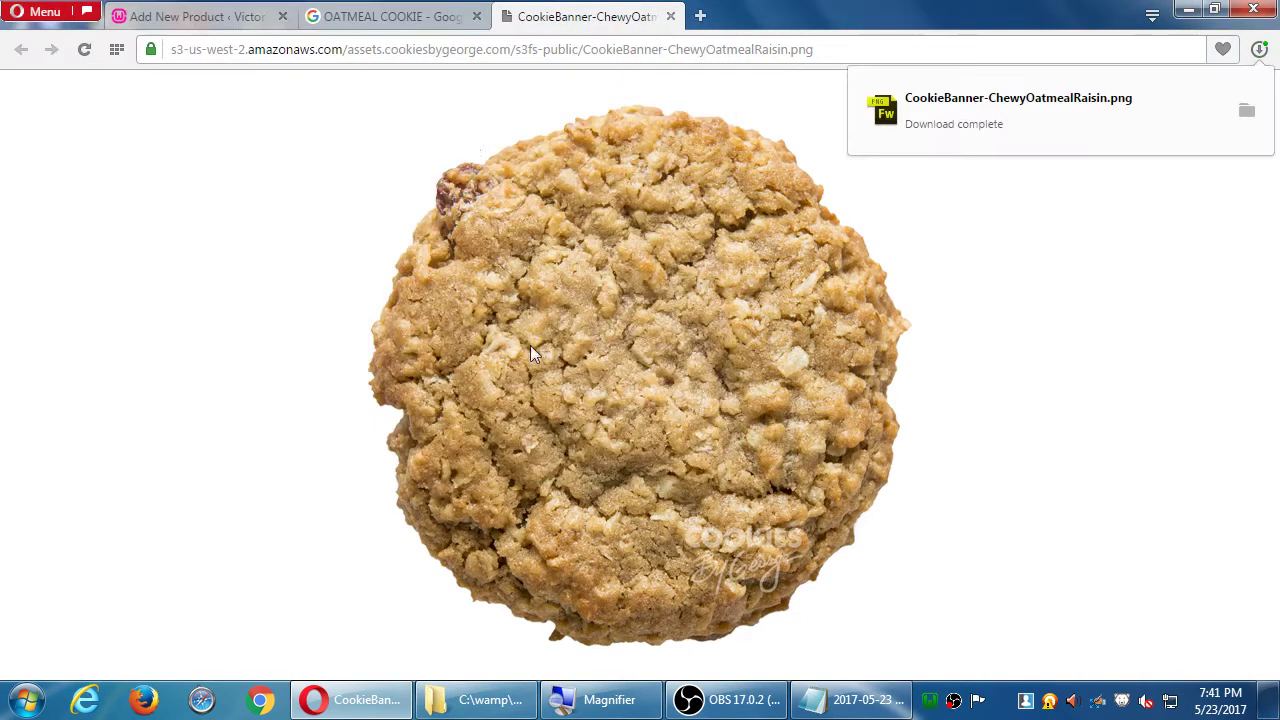
left_click(186, 22)
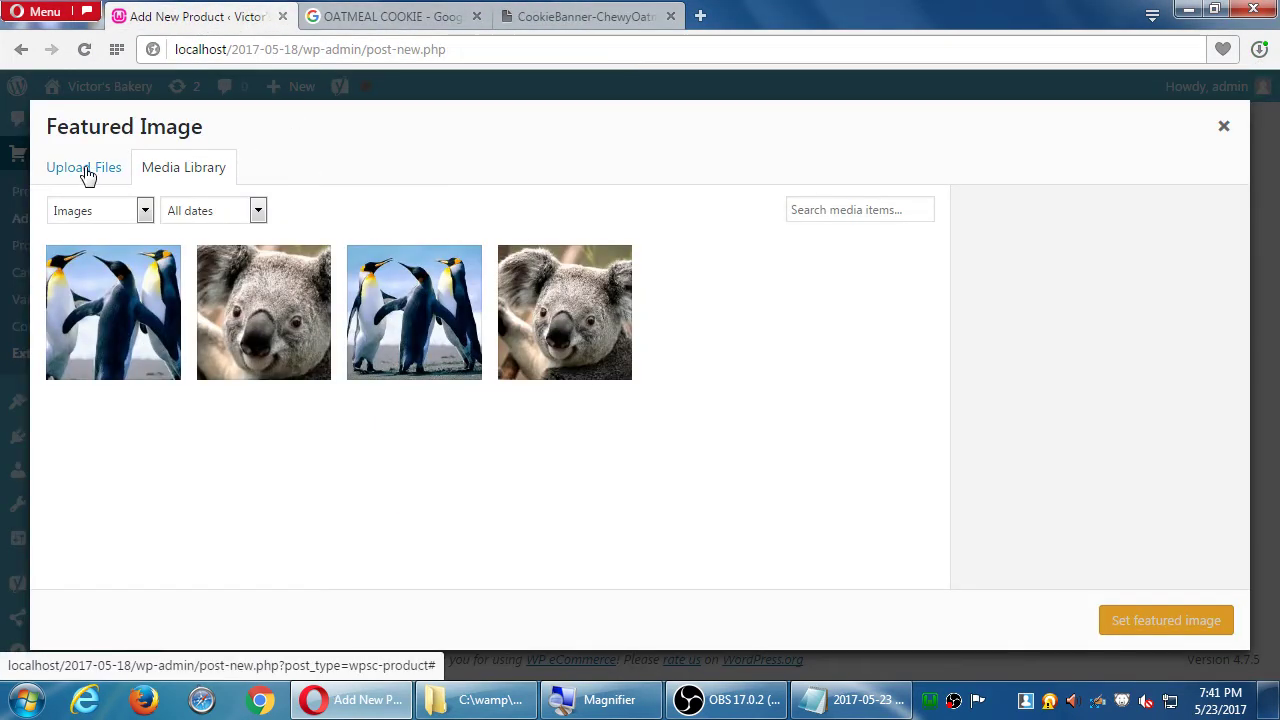
- Upload CookieBanner-ChewyOatmealRaisin.png and set it as the product's featured image
left_click(86, 170)
left_click(630, 409)
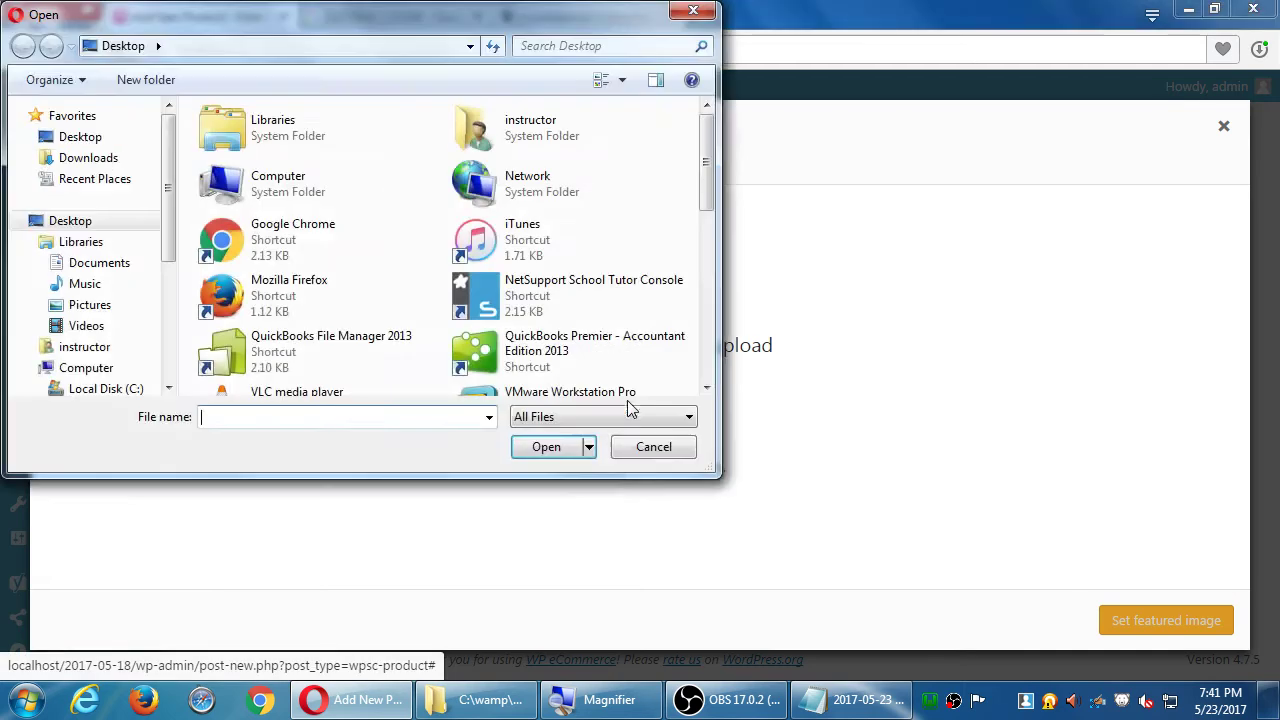
scroll(714, 323, "down", 5)
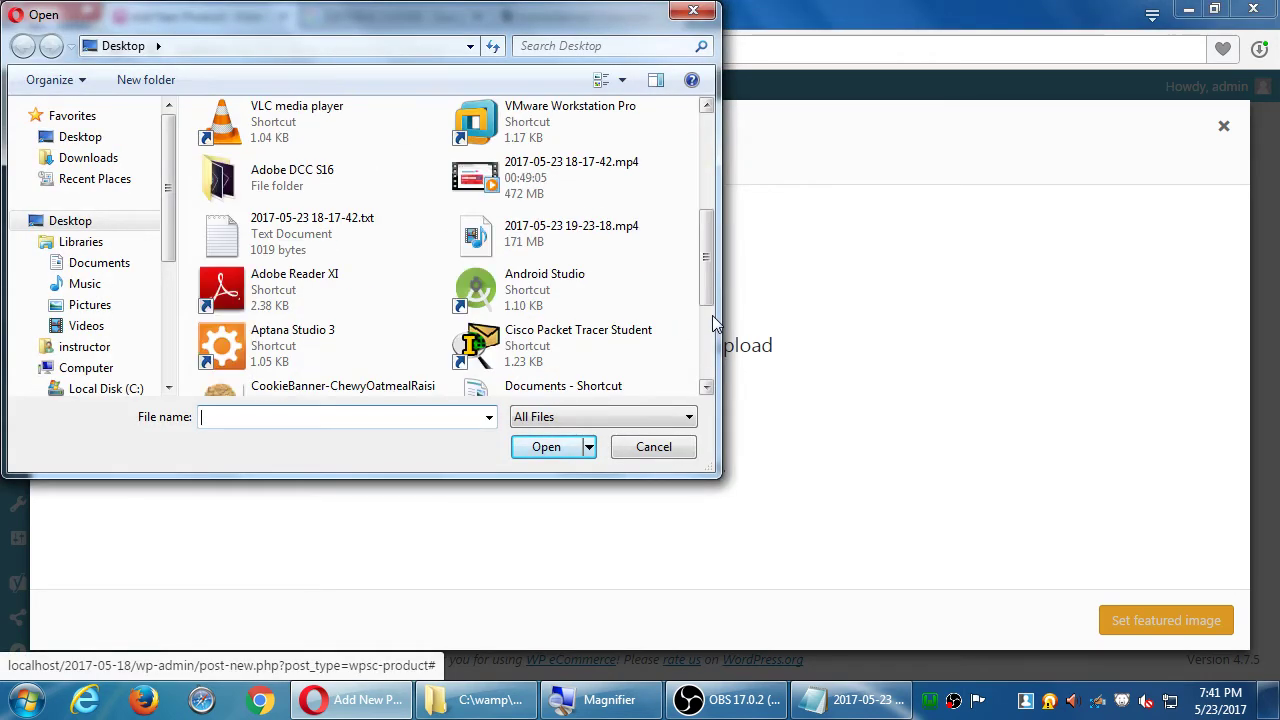
scroll(712, 318, "down", 3)
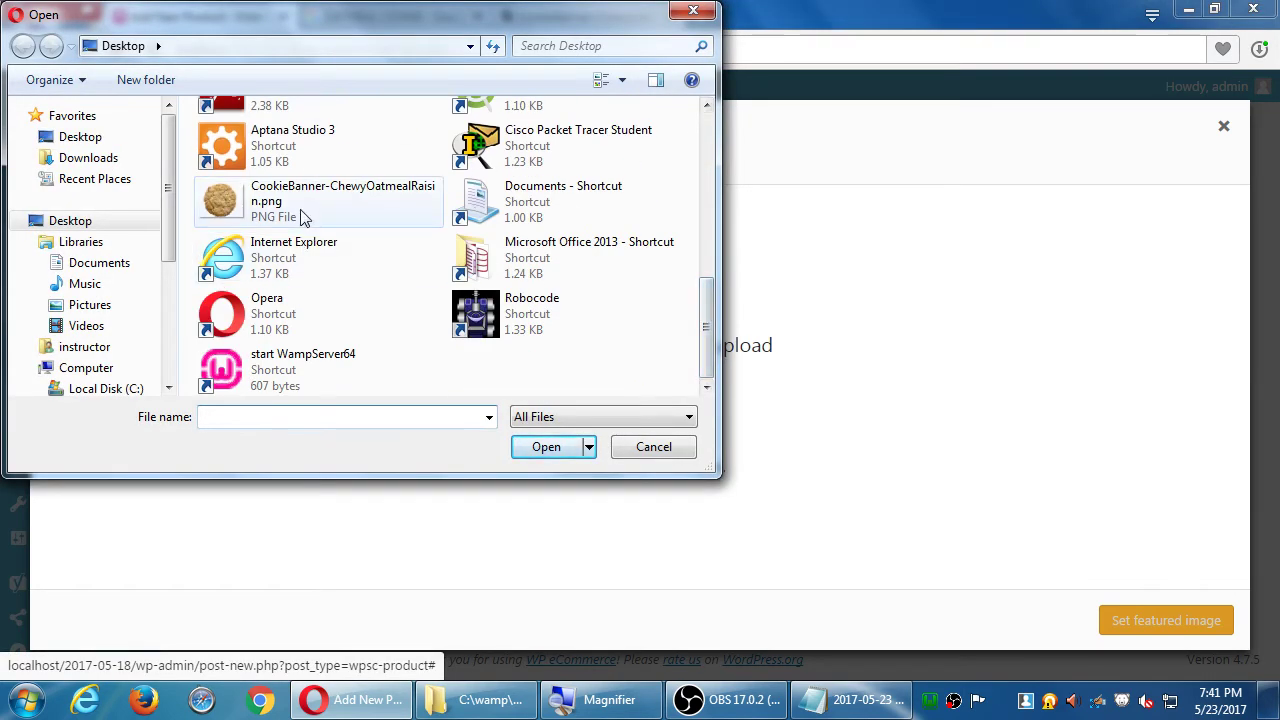
double_click(300, 200)
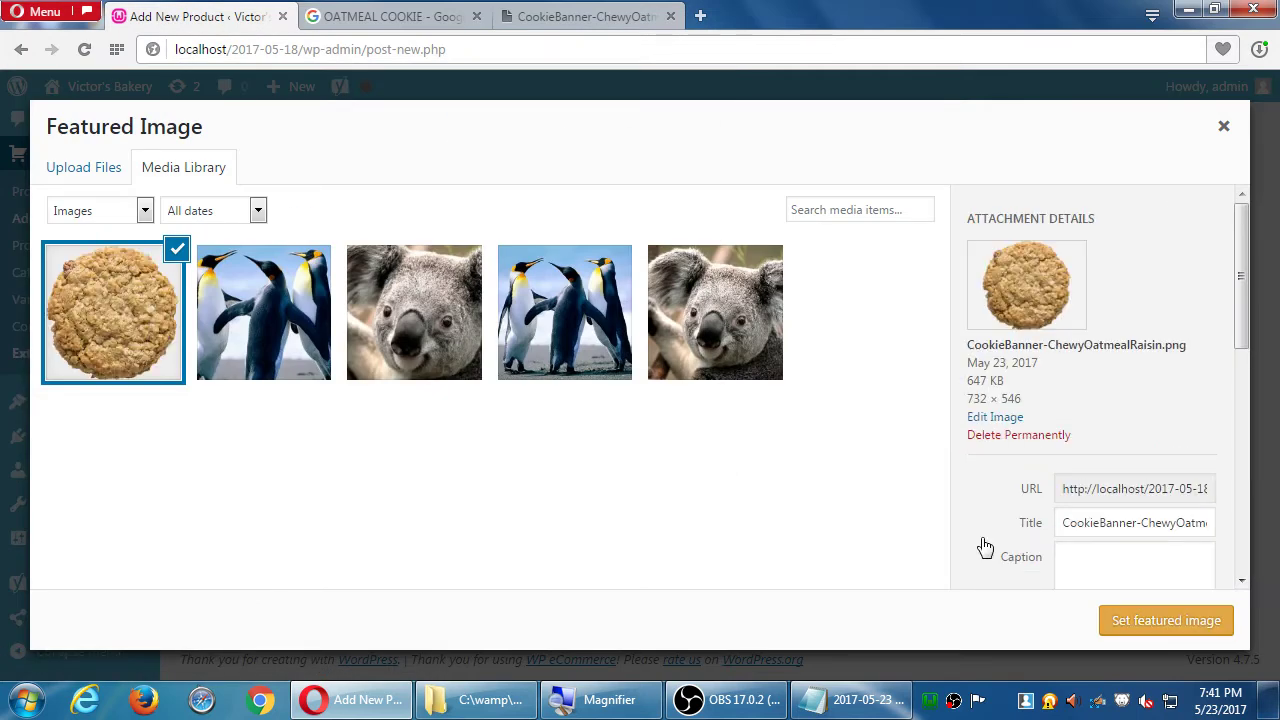
left_click(1143, 626)
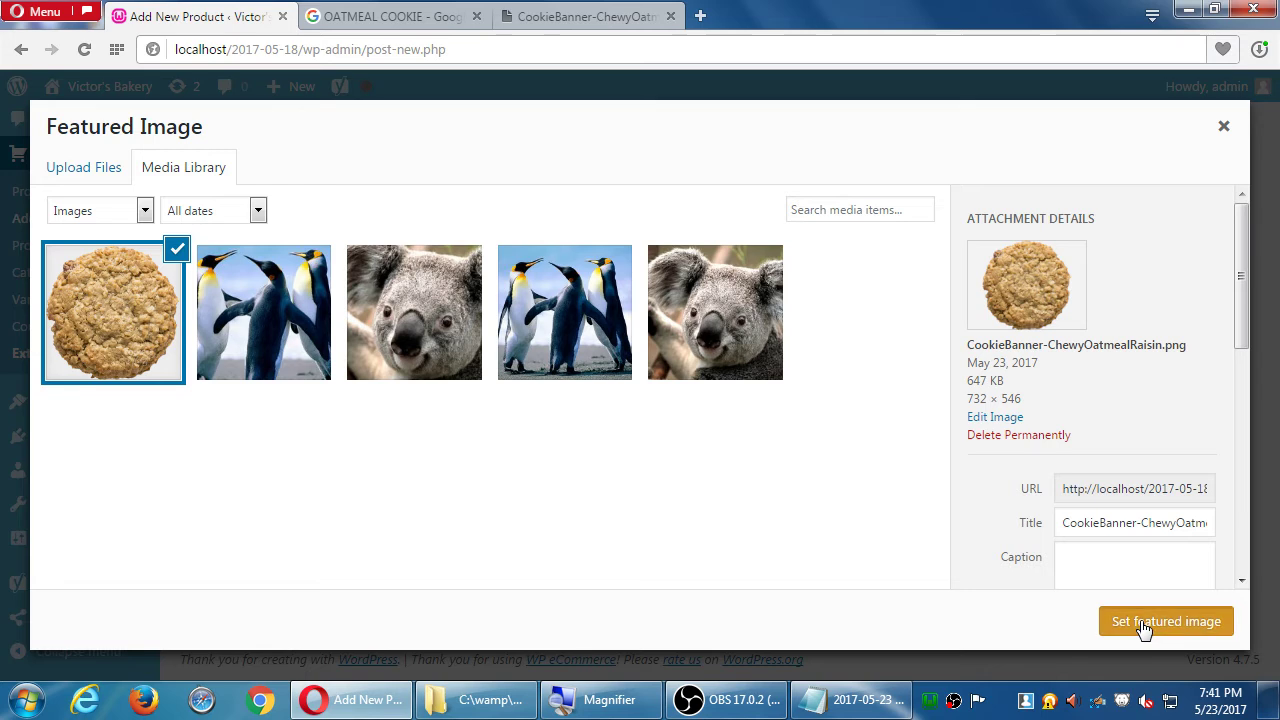
scroll(930, 510, "down", 2)
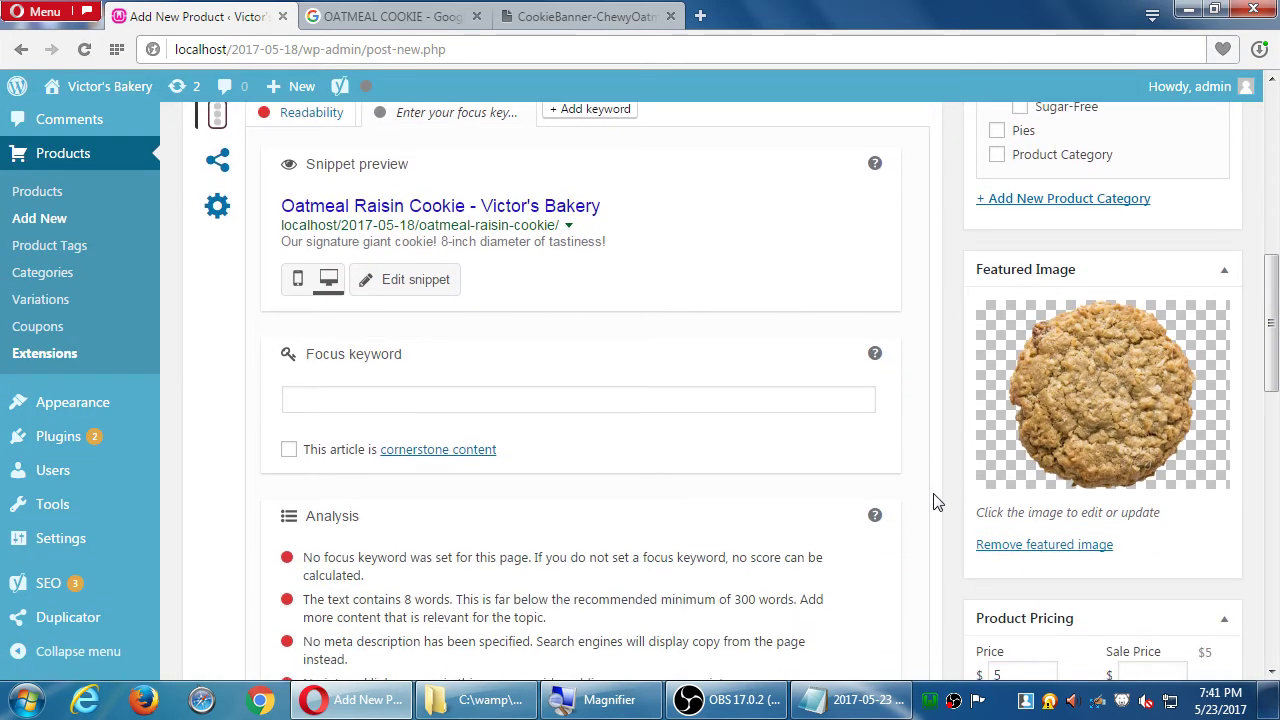
- Close the separate page showing the original cookie image and return to the image results
left_click(590, 27)
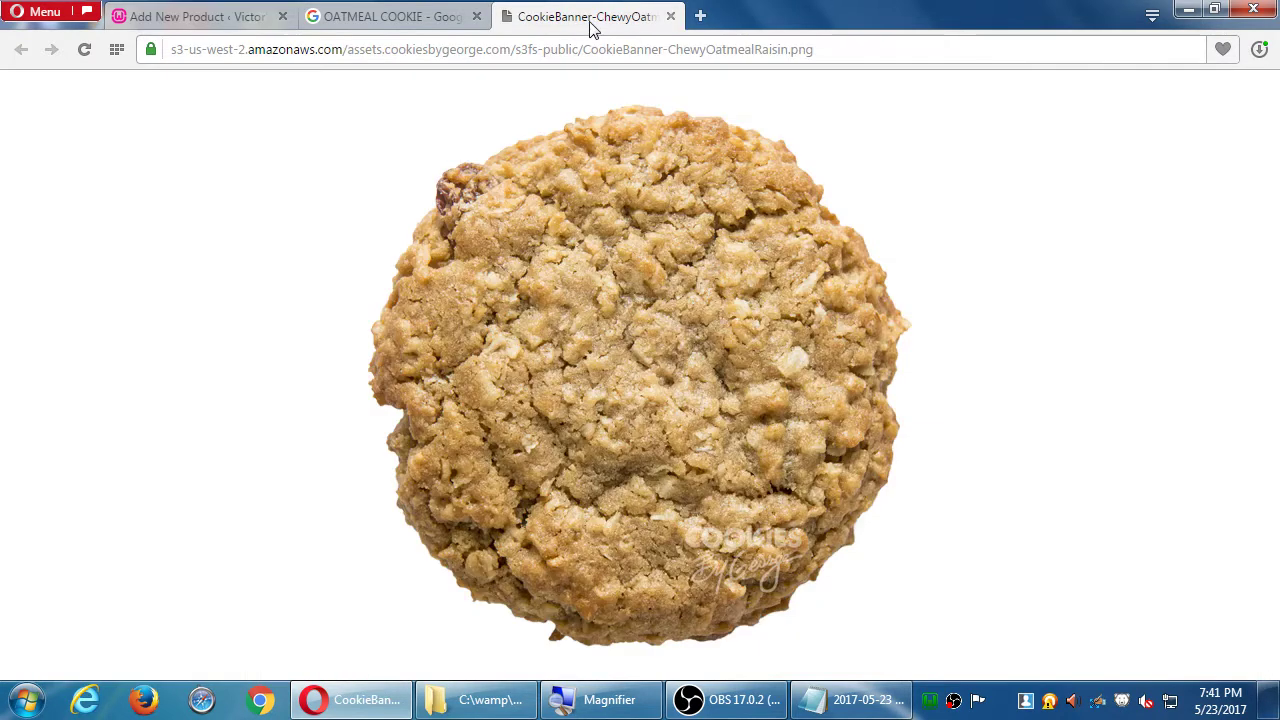
middle_click(580, 18)
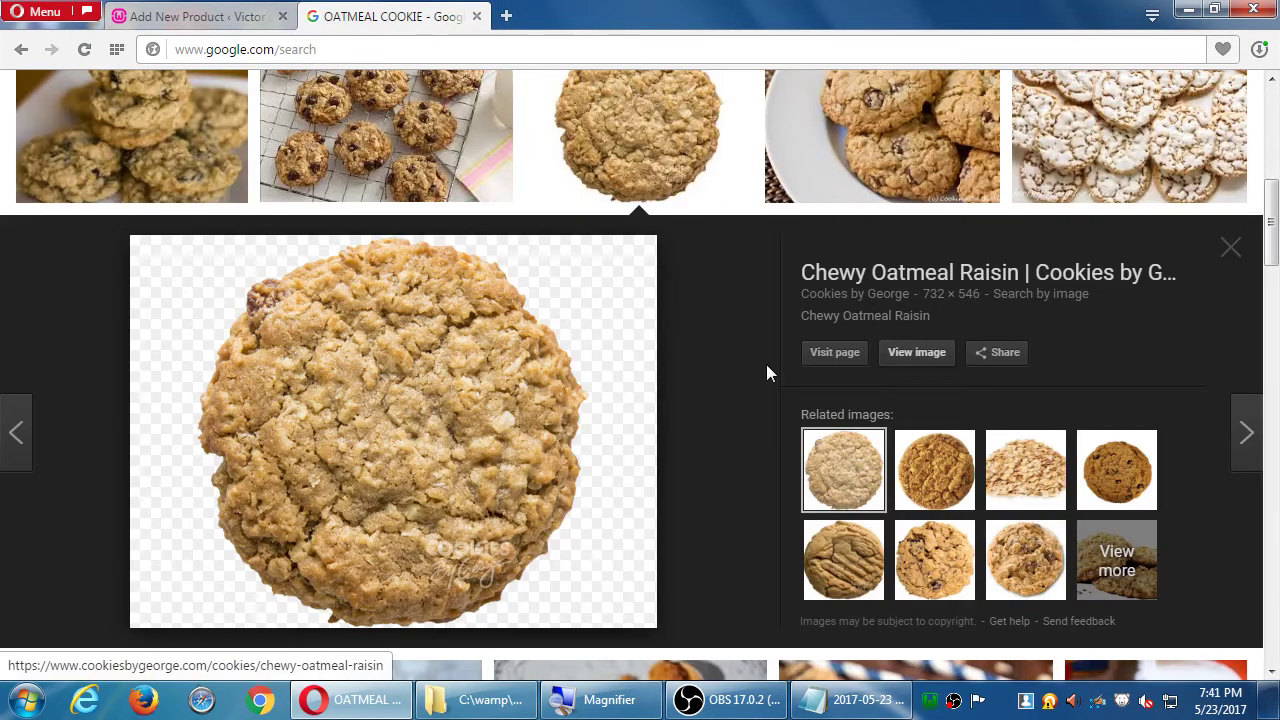
scroll(766, 364, "up", 4)
scroll(768, 374, "up", 2)
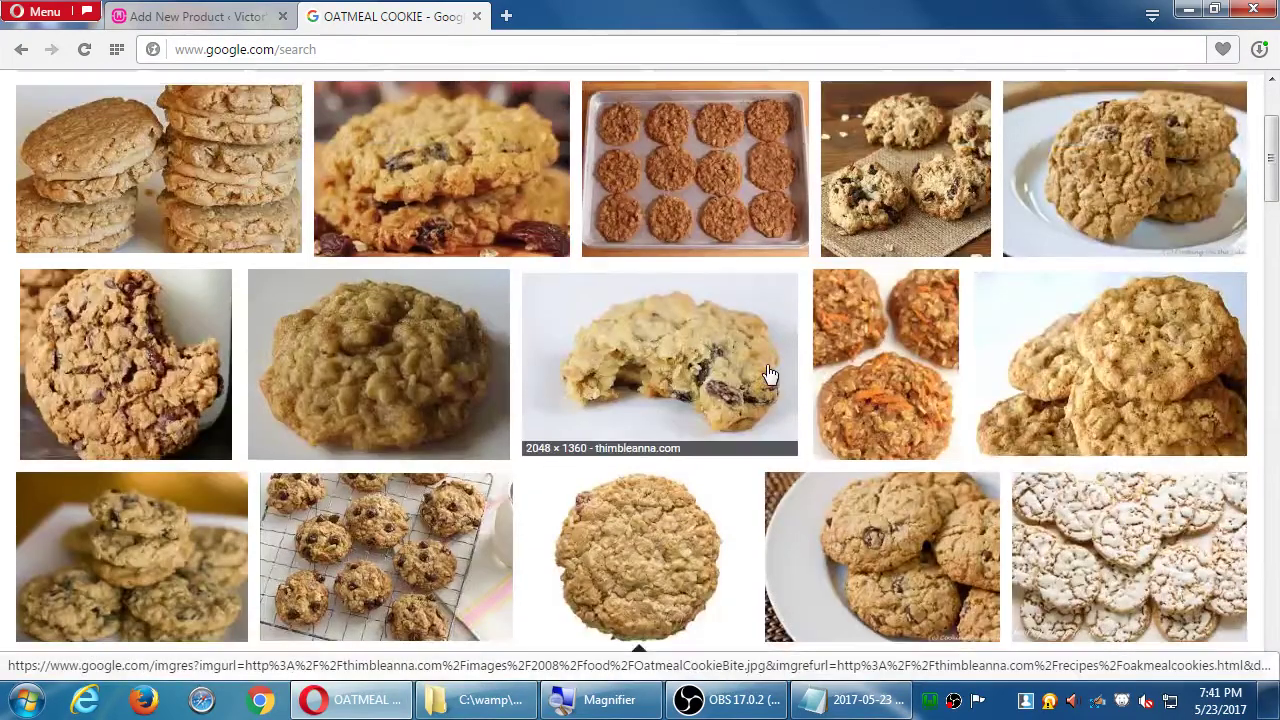
scroll(769, 374, "down", 10)
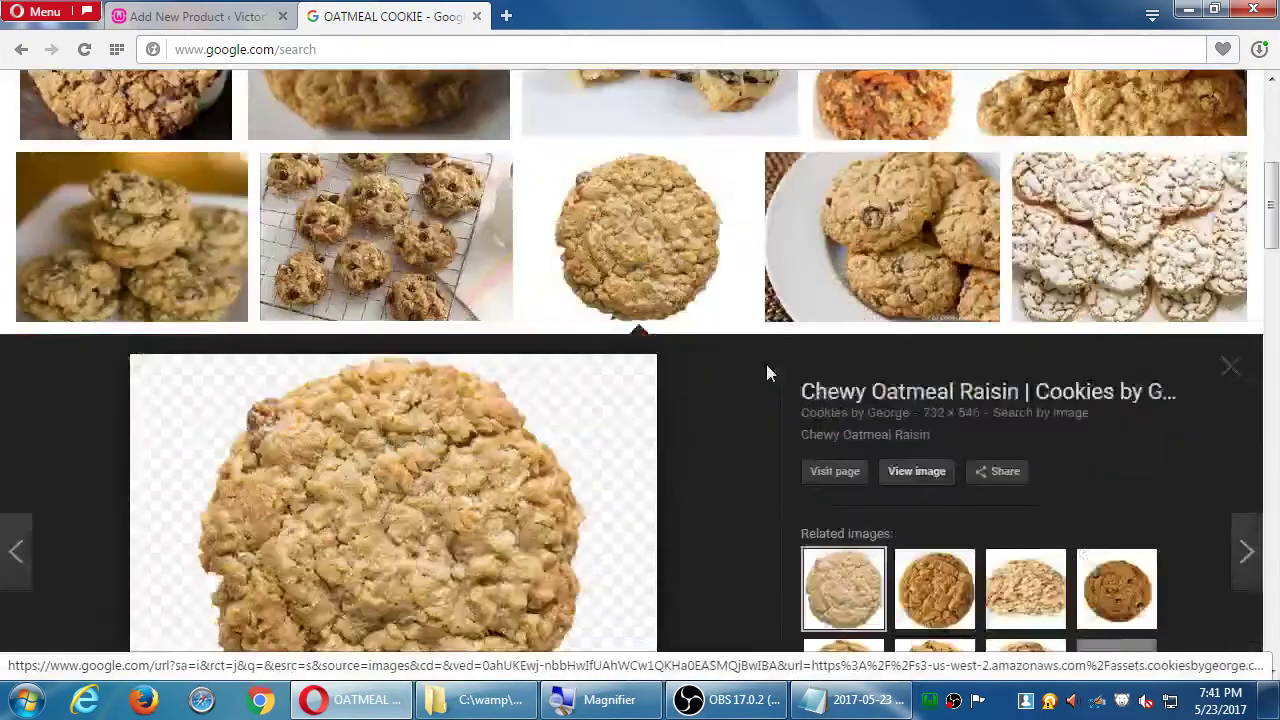
scroll(768, 374, "up", 10)
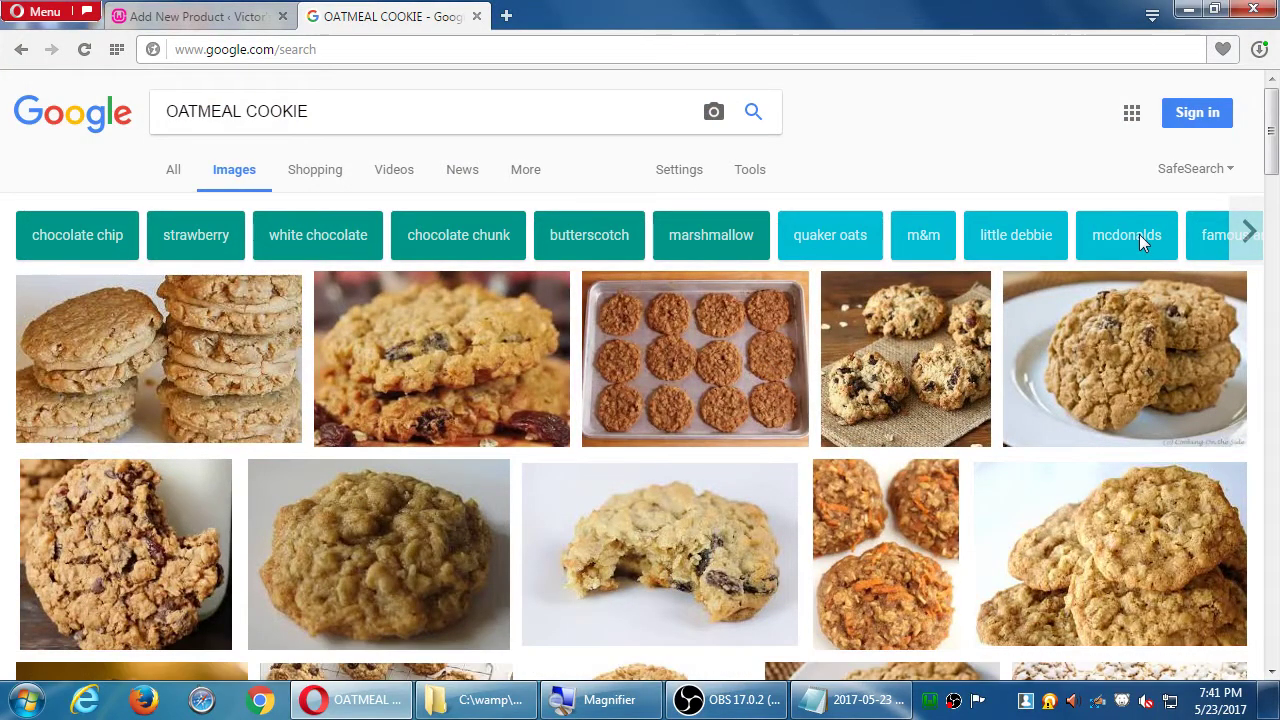
- Try the 'chunky' refinement on the oatmeal cookie images, then remove it again
left_click(1248, 232)
left_click(1248, 232)
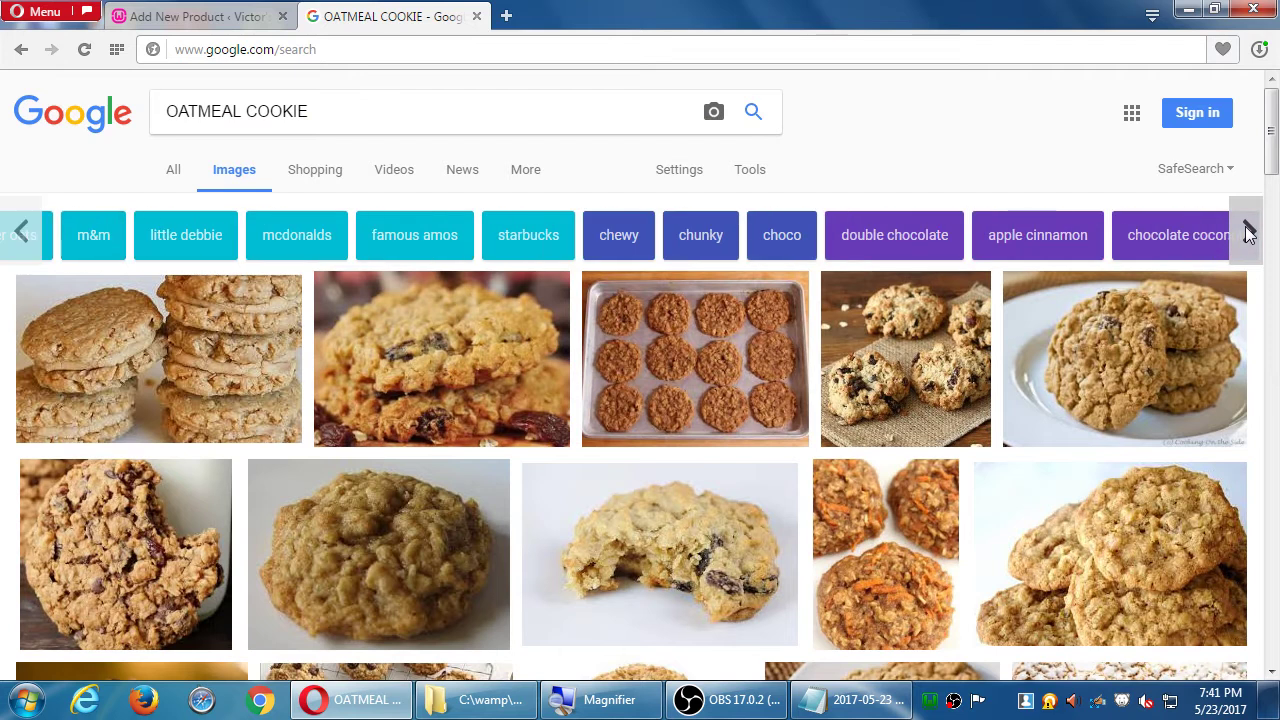
left_click(706, 240)
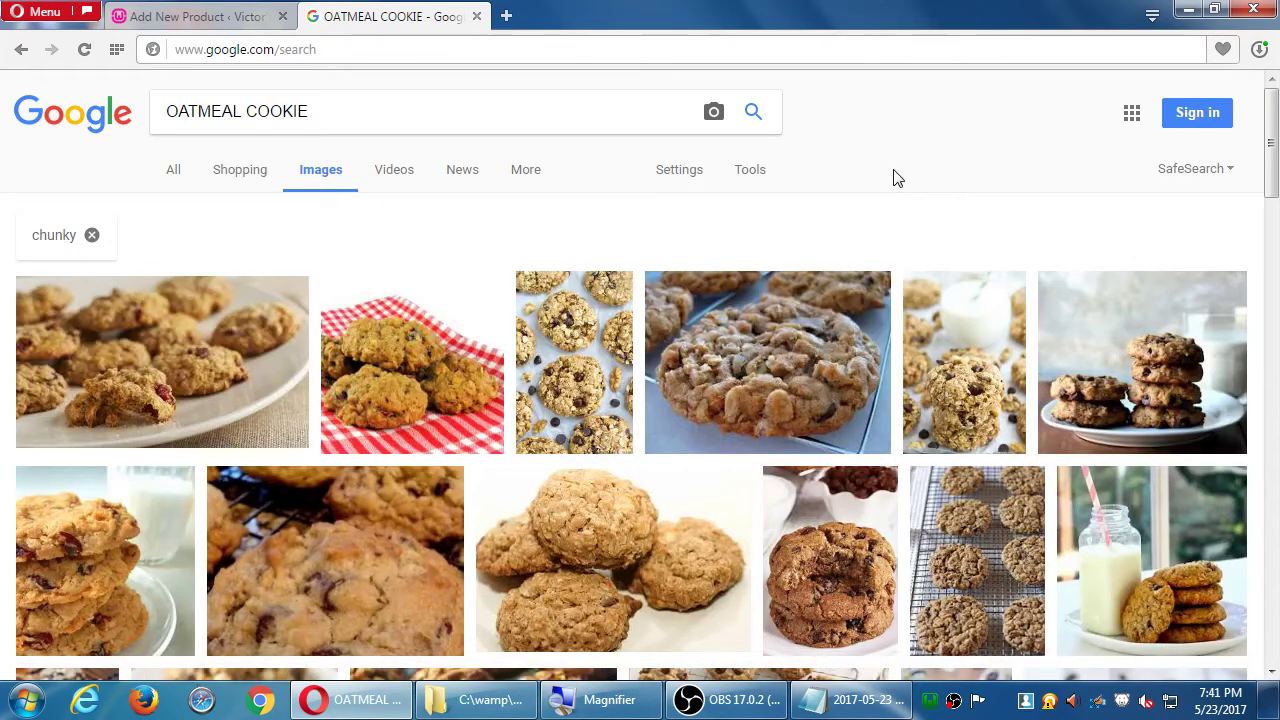
scroll(895, 180, "down", 5)
scroll(895, 185, "down", 5)
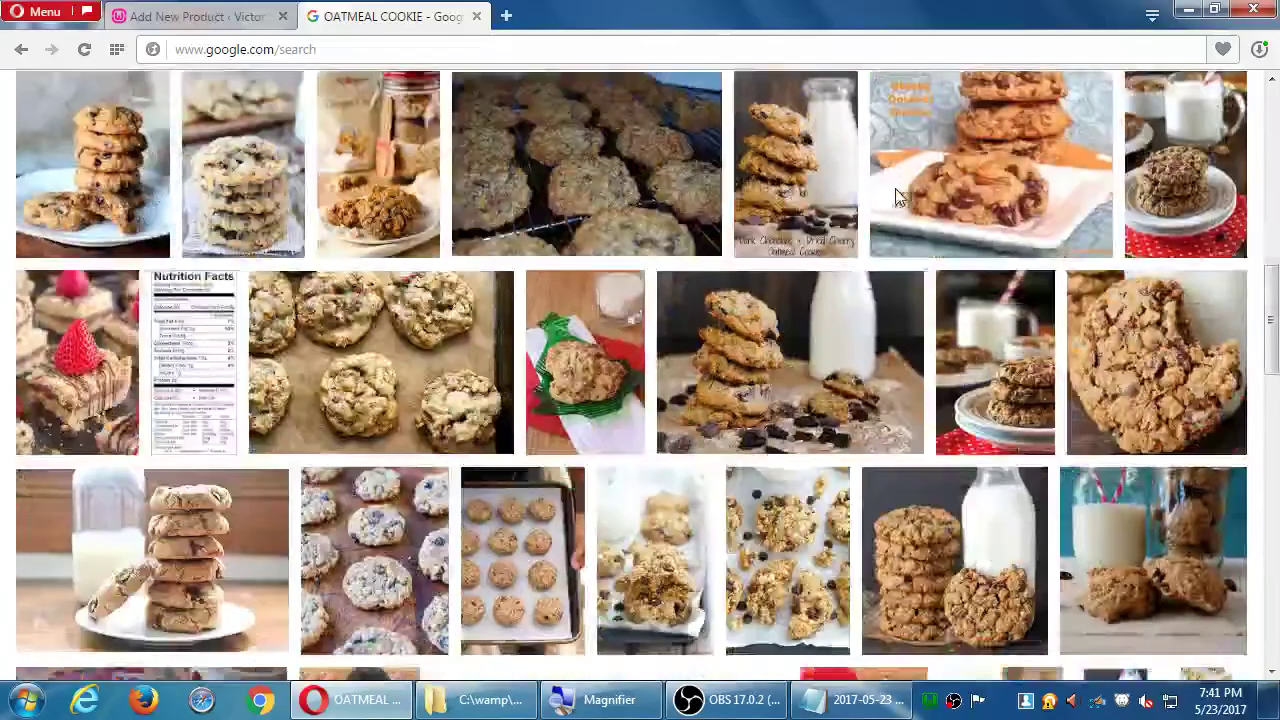
scroll(897, 182, "up", 10)
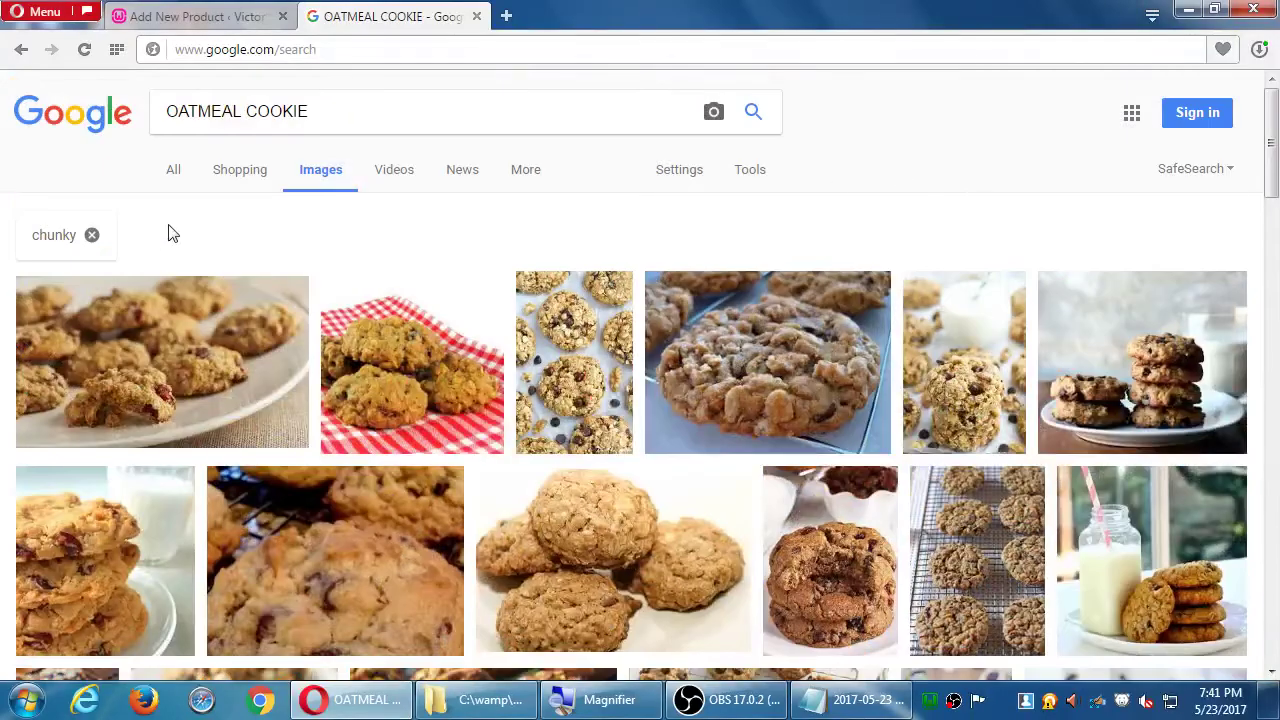
left_click(91, 235)
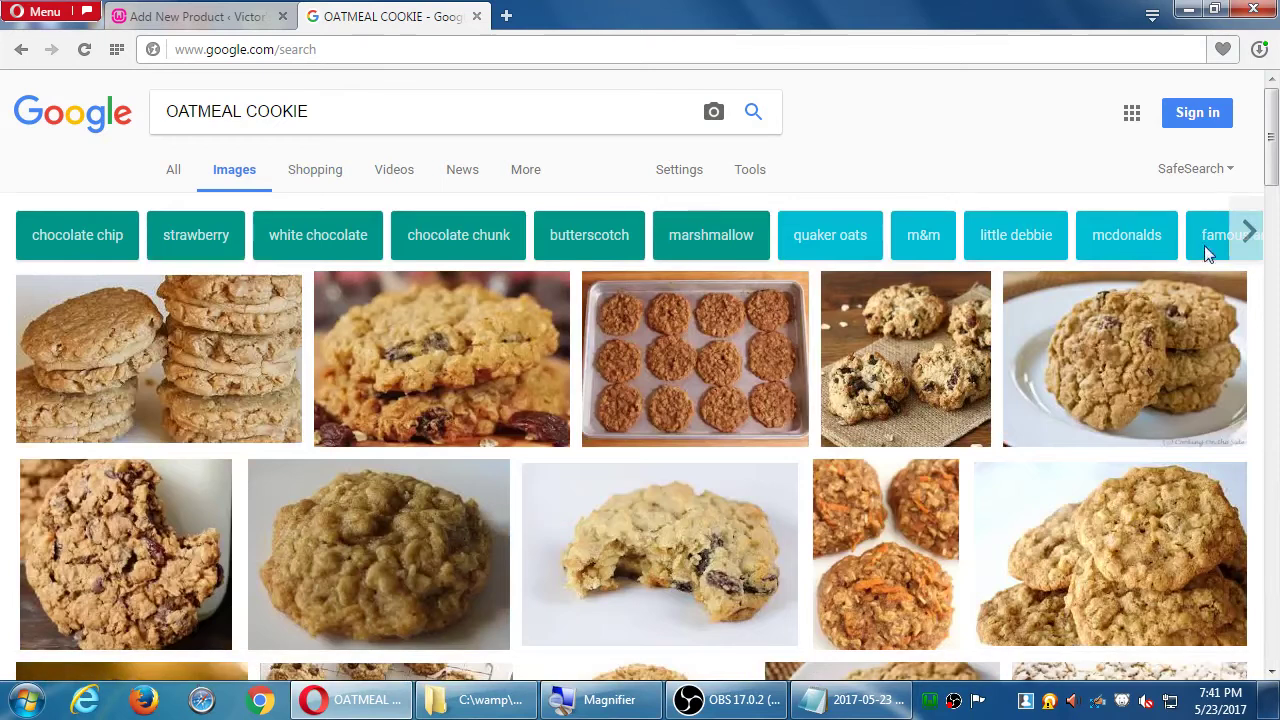
- Apply the 'clean eating' refinement to the OATMEAL COOKIE image results
left_click(1249, 235)
left_click(1249, 235)
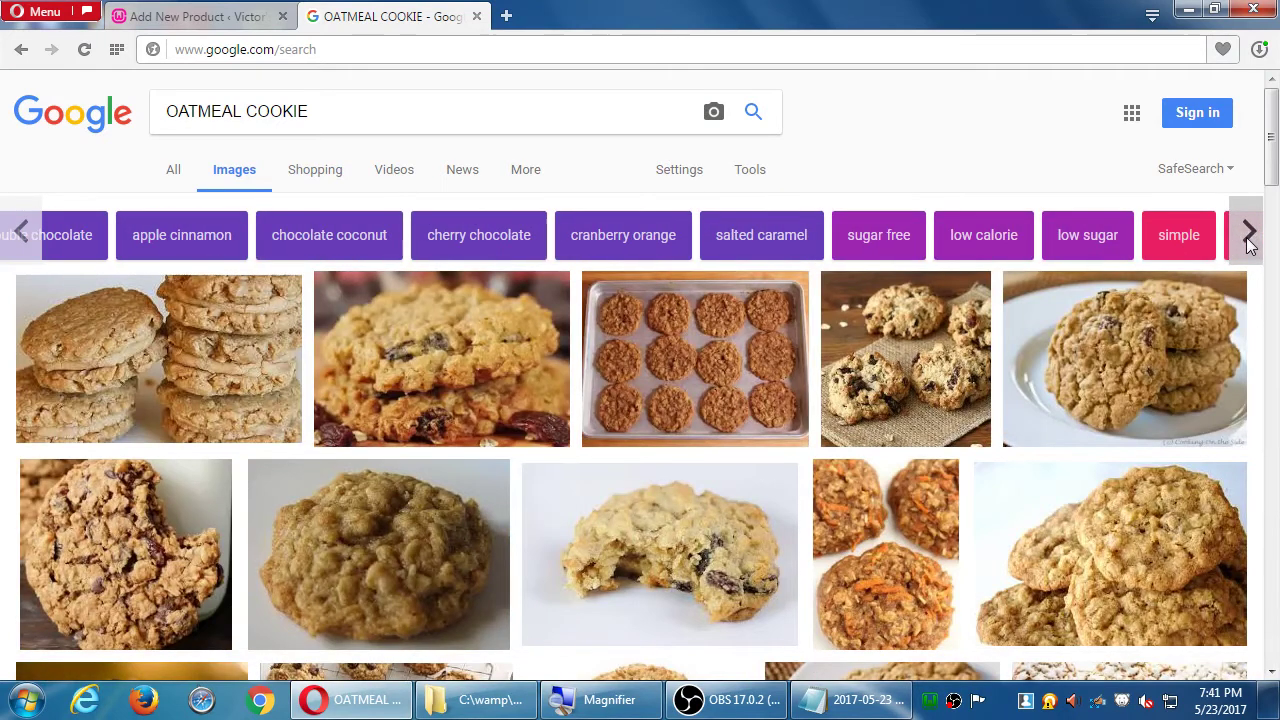
left_click(1249, 235)
left_click(1249, 235)
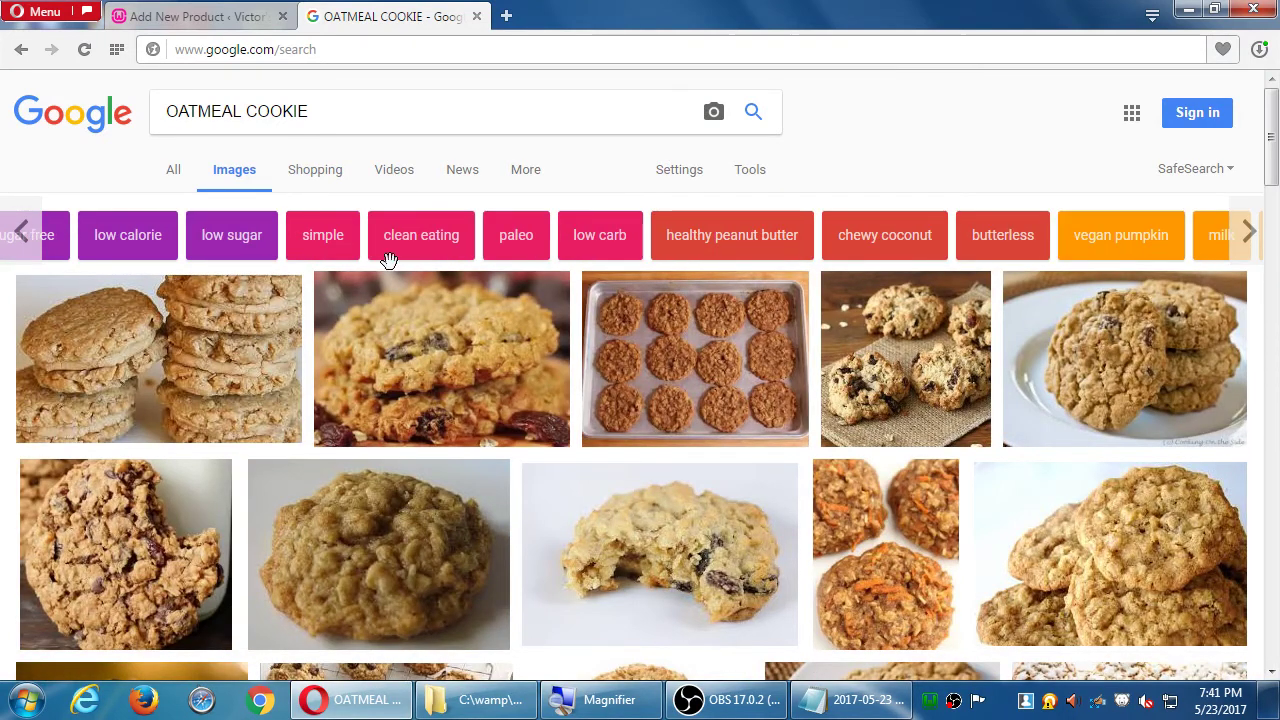
left_click(435, 242)
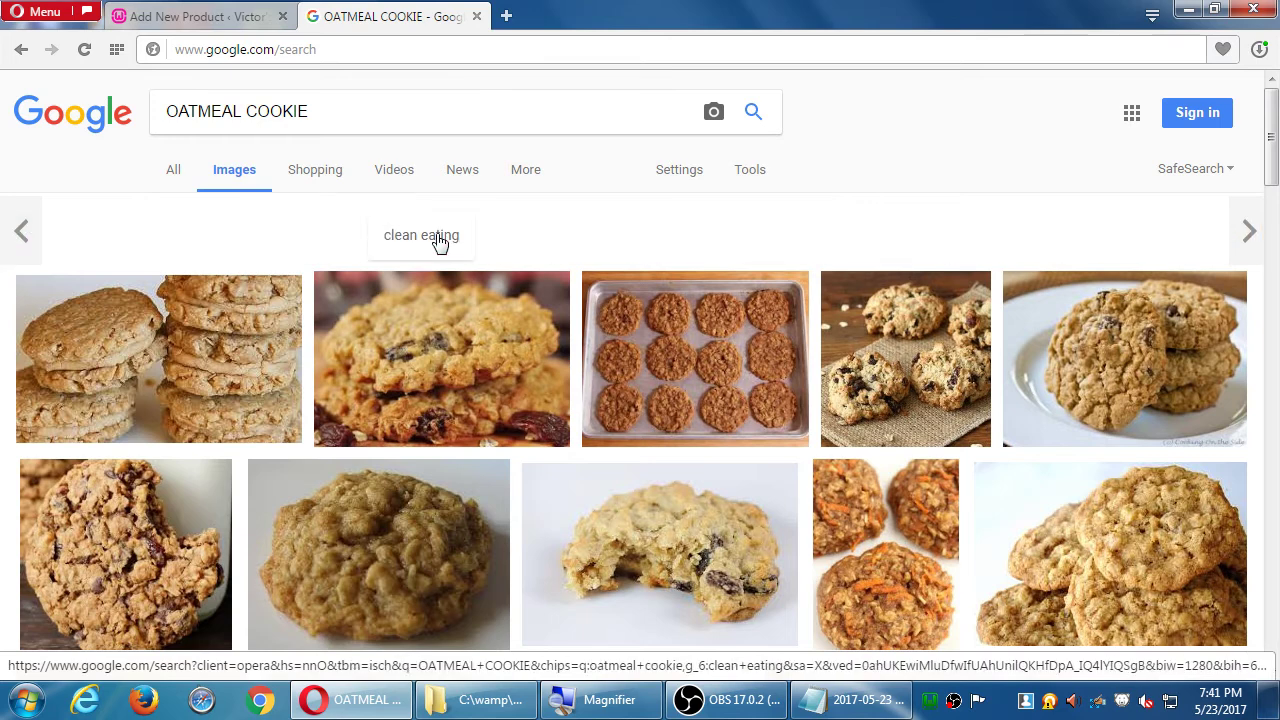
scroll(840, 320, "down", 3)
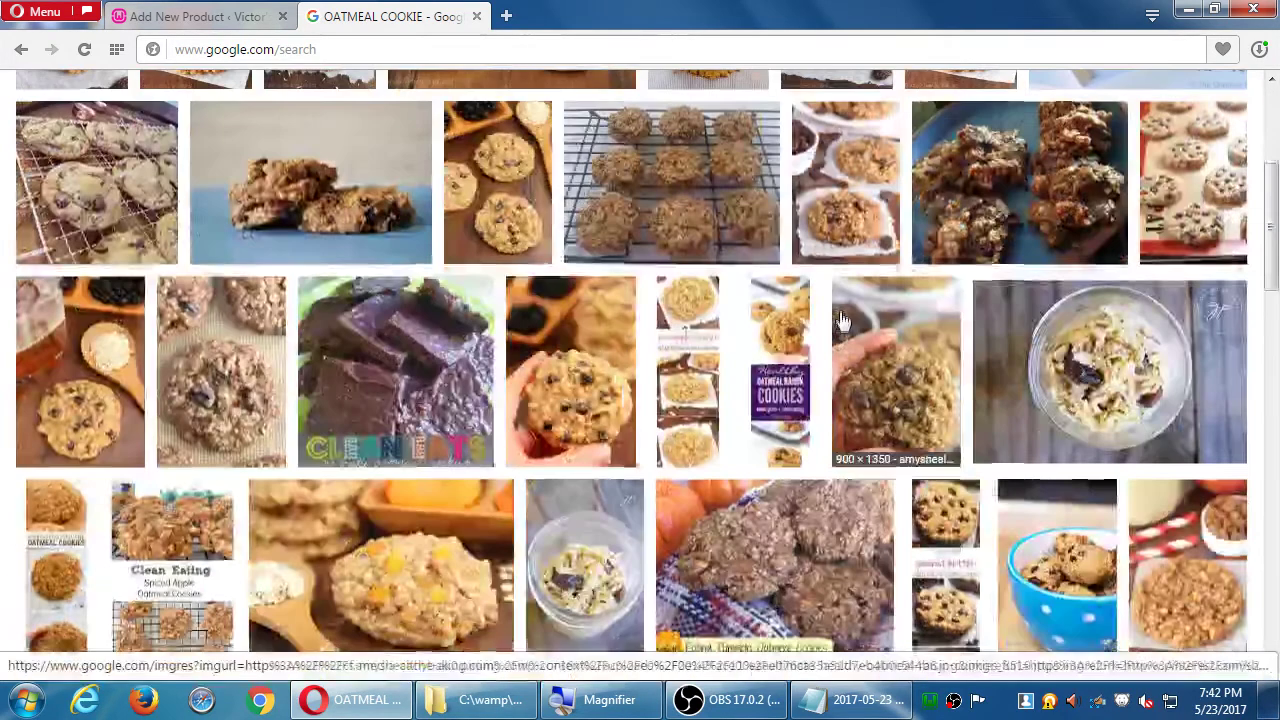
- Return to the Add New Product page and collapse and re-expand the Yoast SEO box
scroll(840, 320, "up", 3)
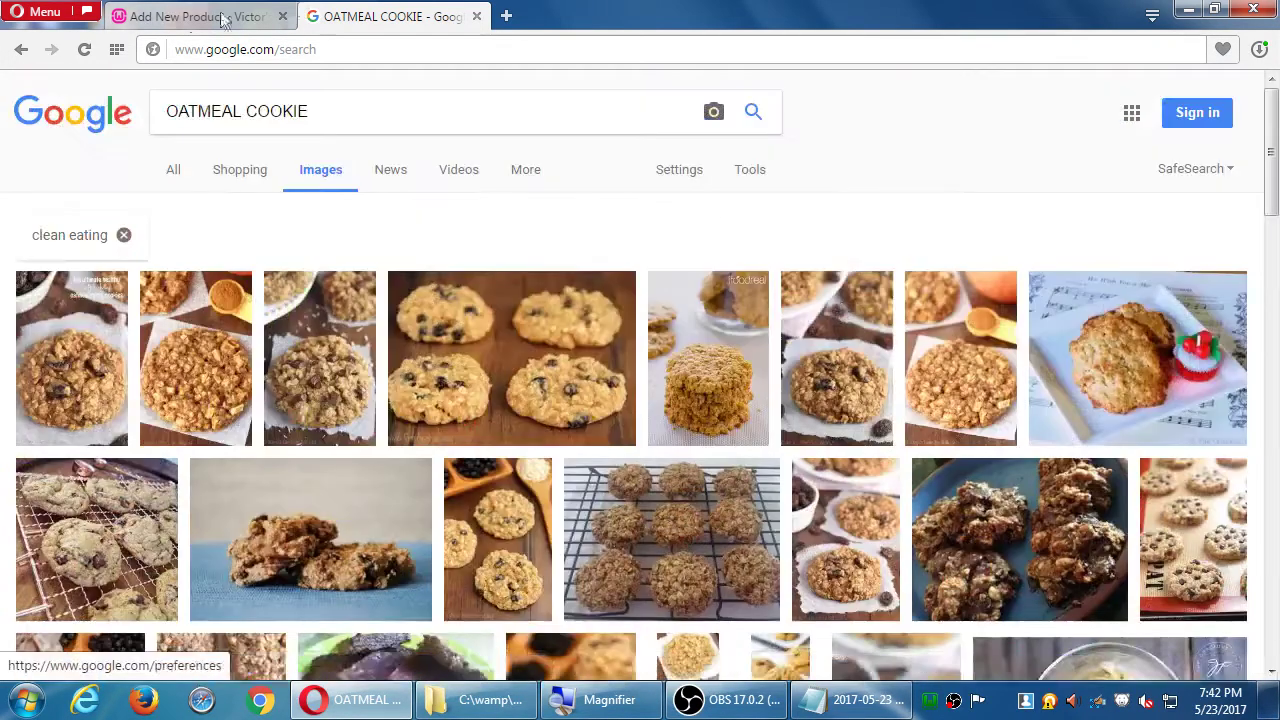
left_click(222, 20)
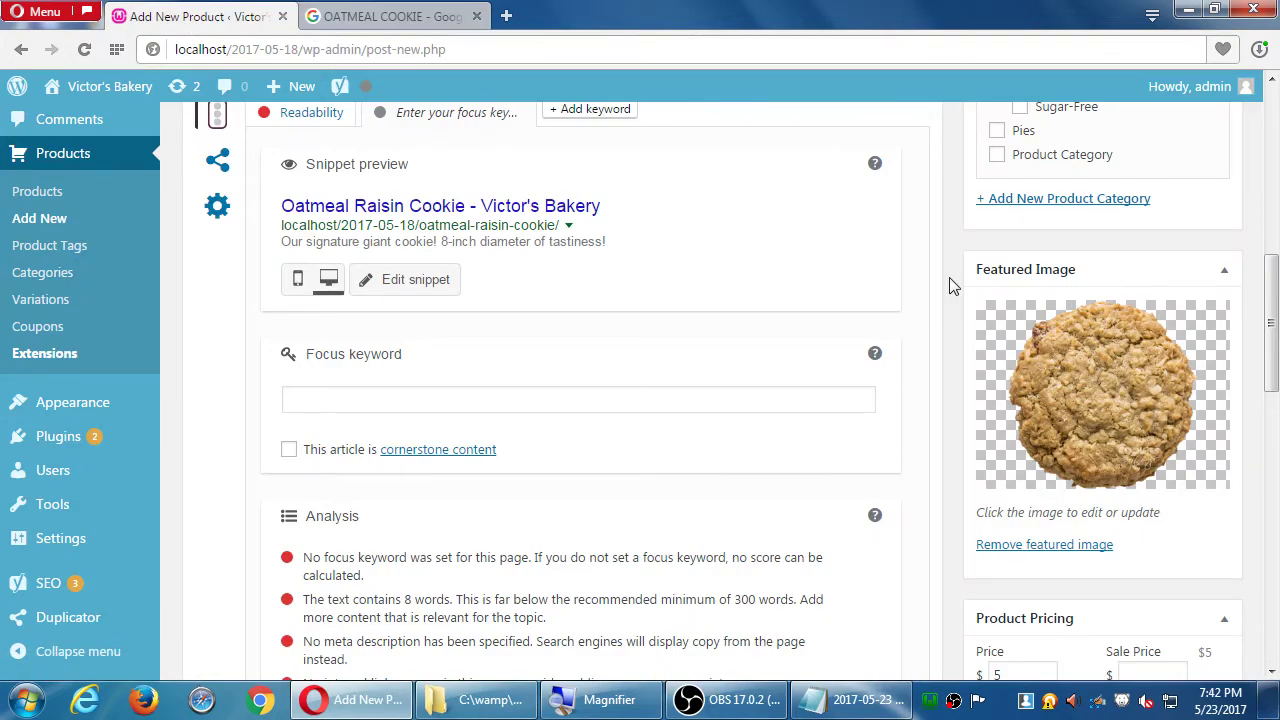
scroll(952, 287, "up", 1)
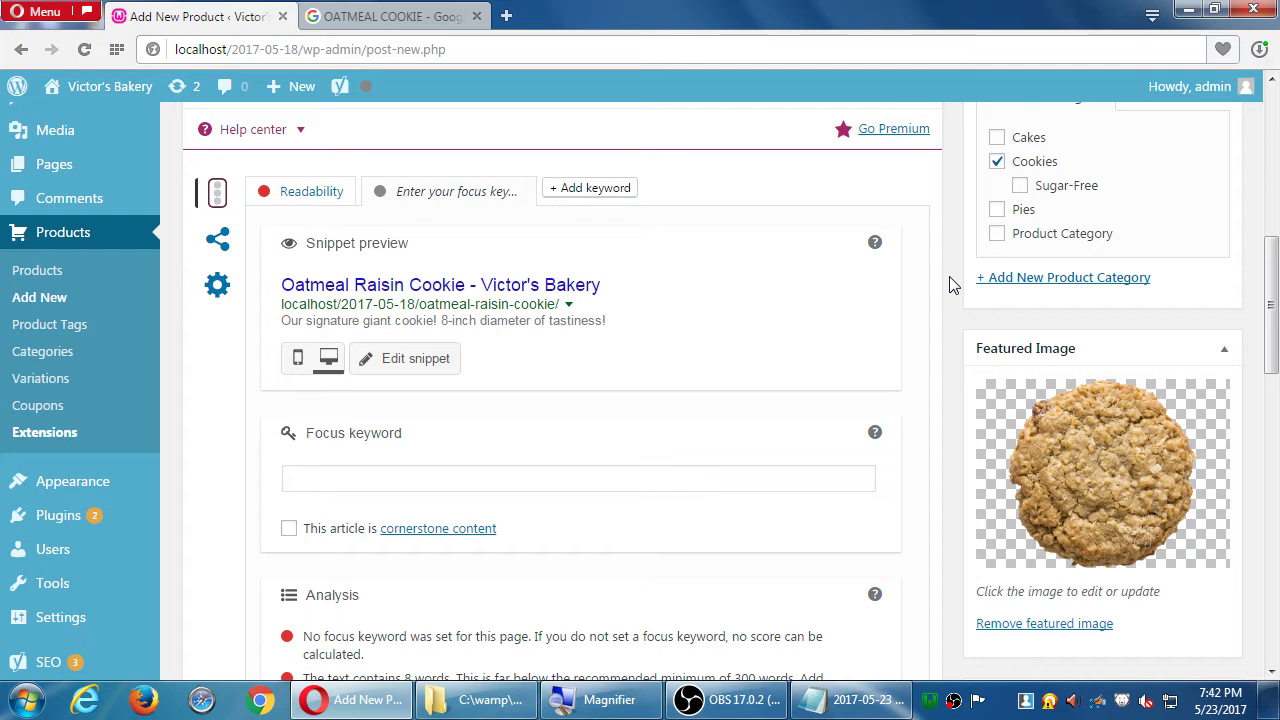
scroll(988, 275, "up", 1)
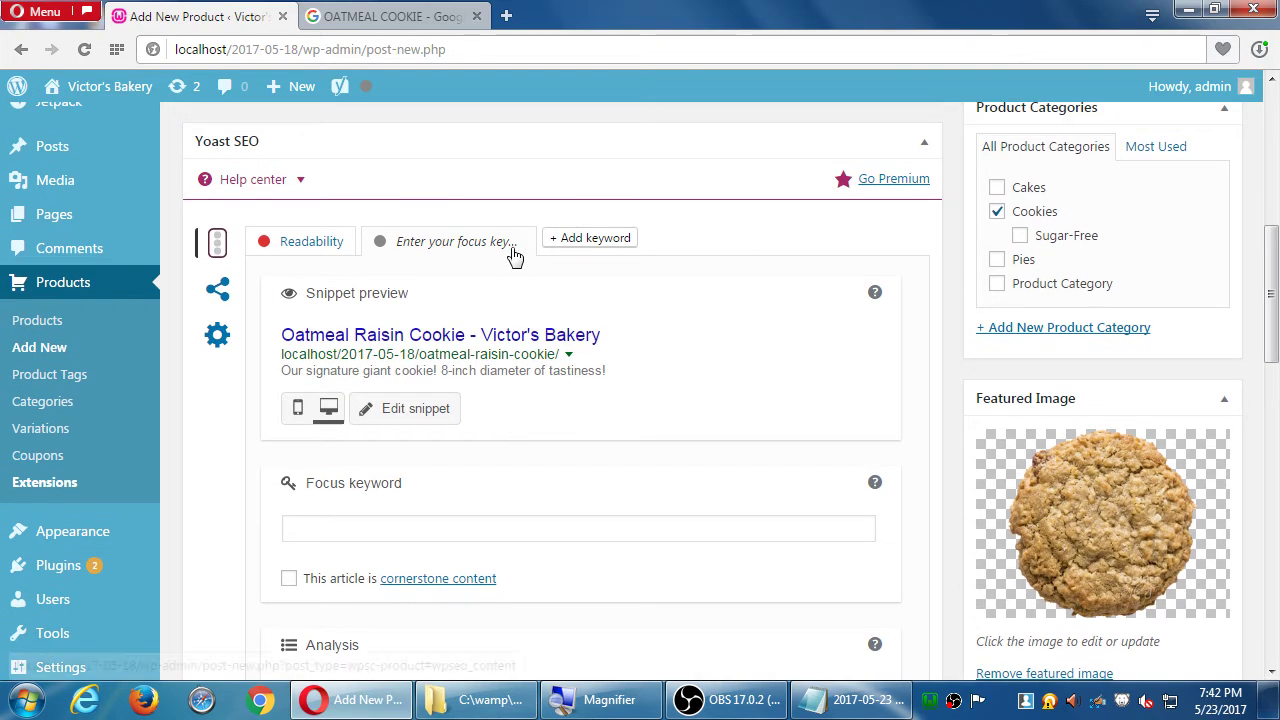
left_click(319, 149)
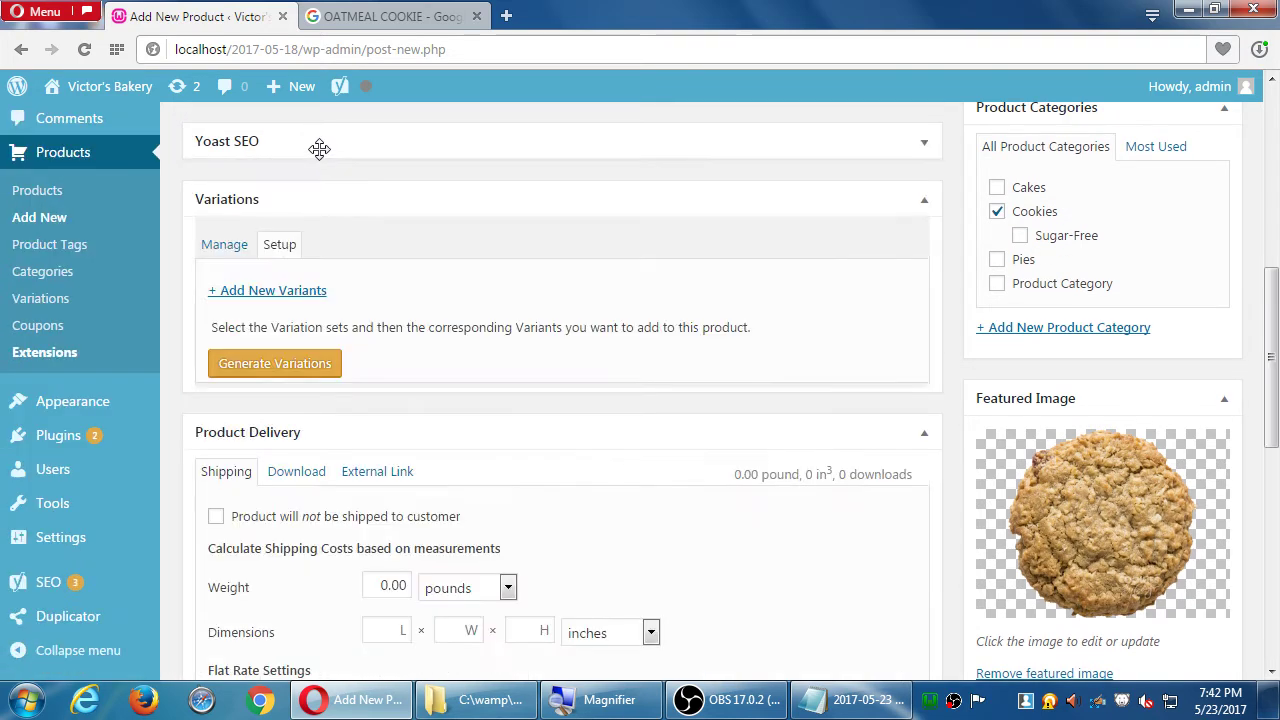
left_click(319, 149)
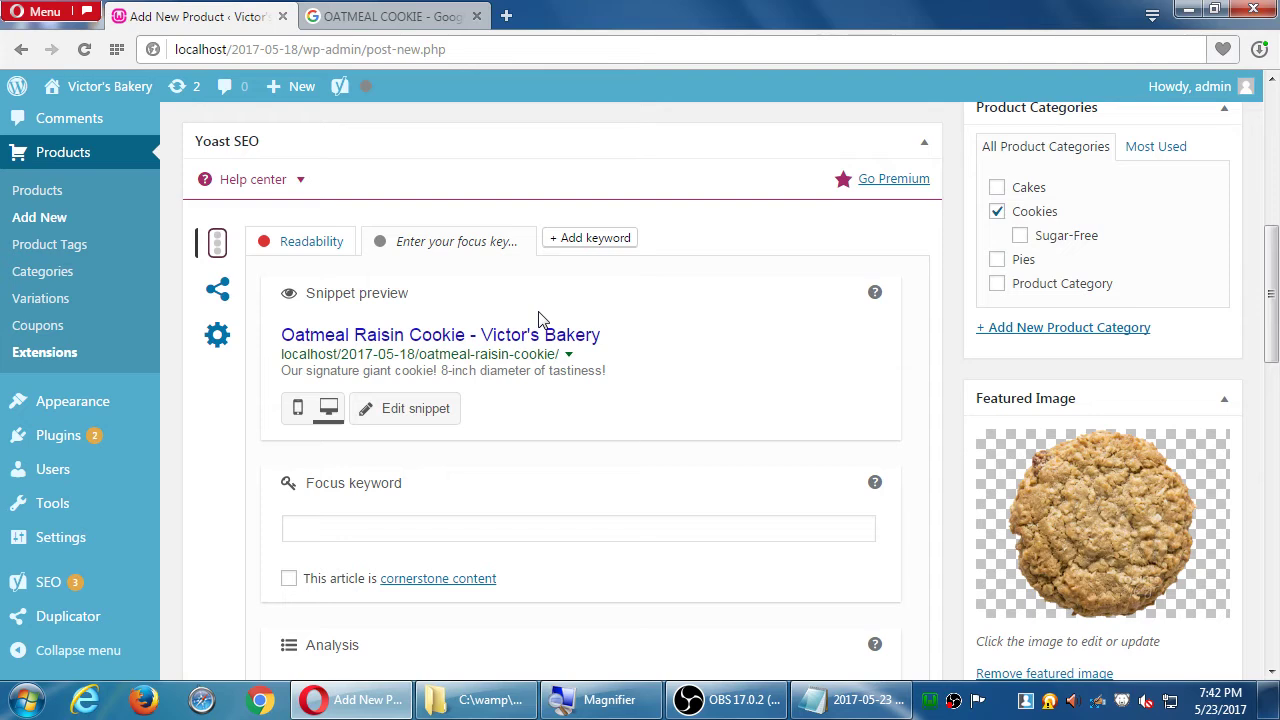
- Select the product title 'Oatmeal Raisin Cookie' to copy it
scroll(435, 536, "up", 10)
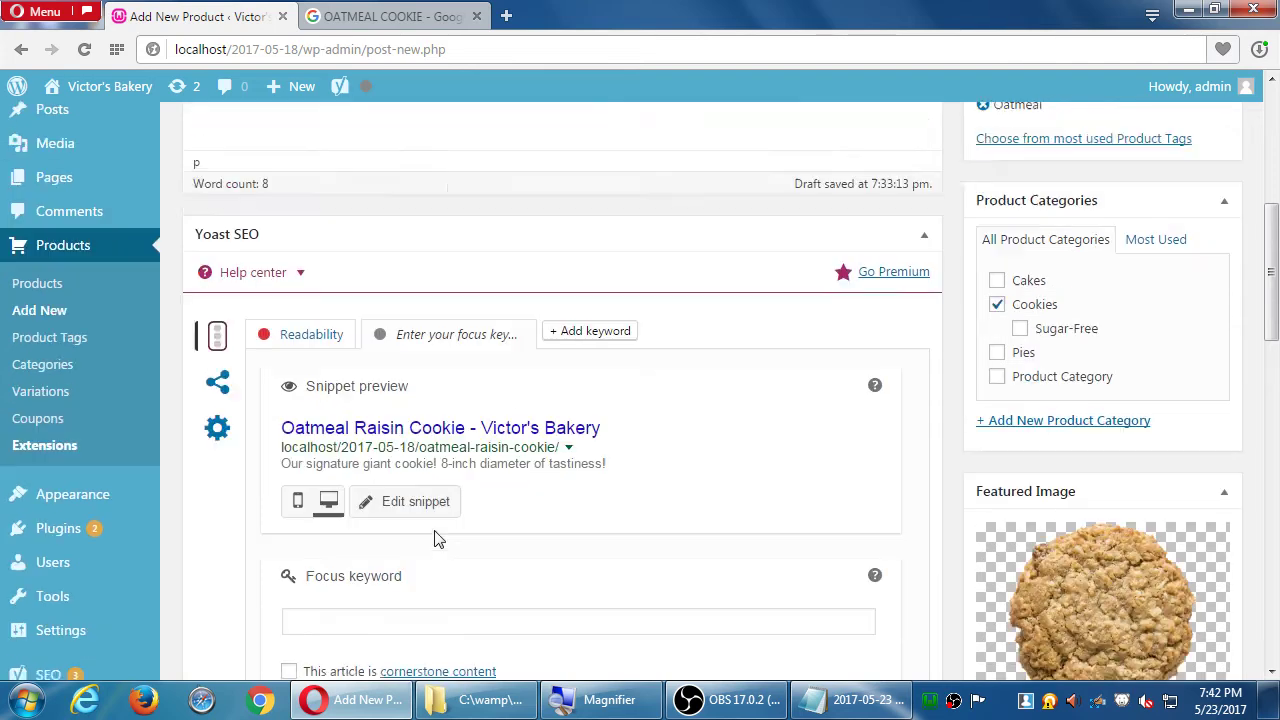
left_click(438, 180)
left_click_drag(438, 180, 114, 177)
key("ctrl+c")
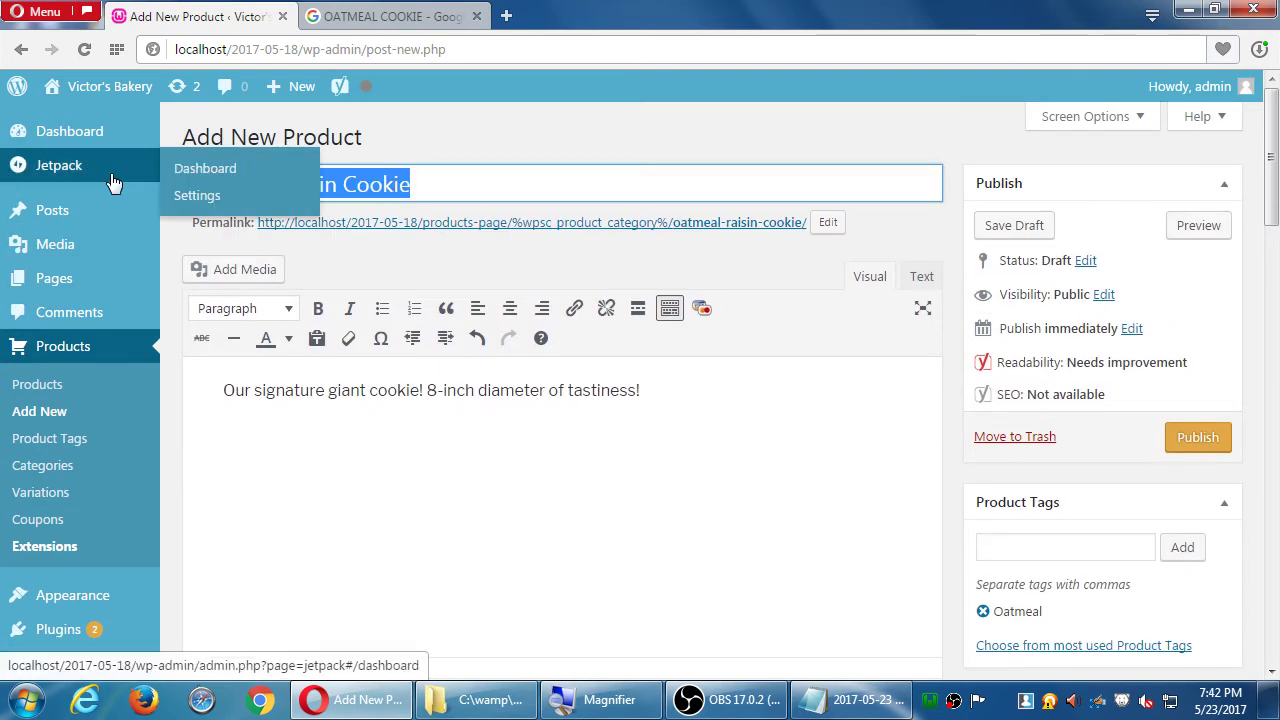
scroll(275, 400, "down", 10)
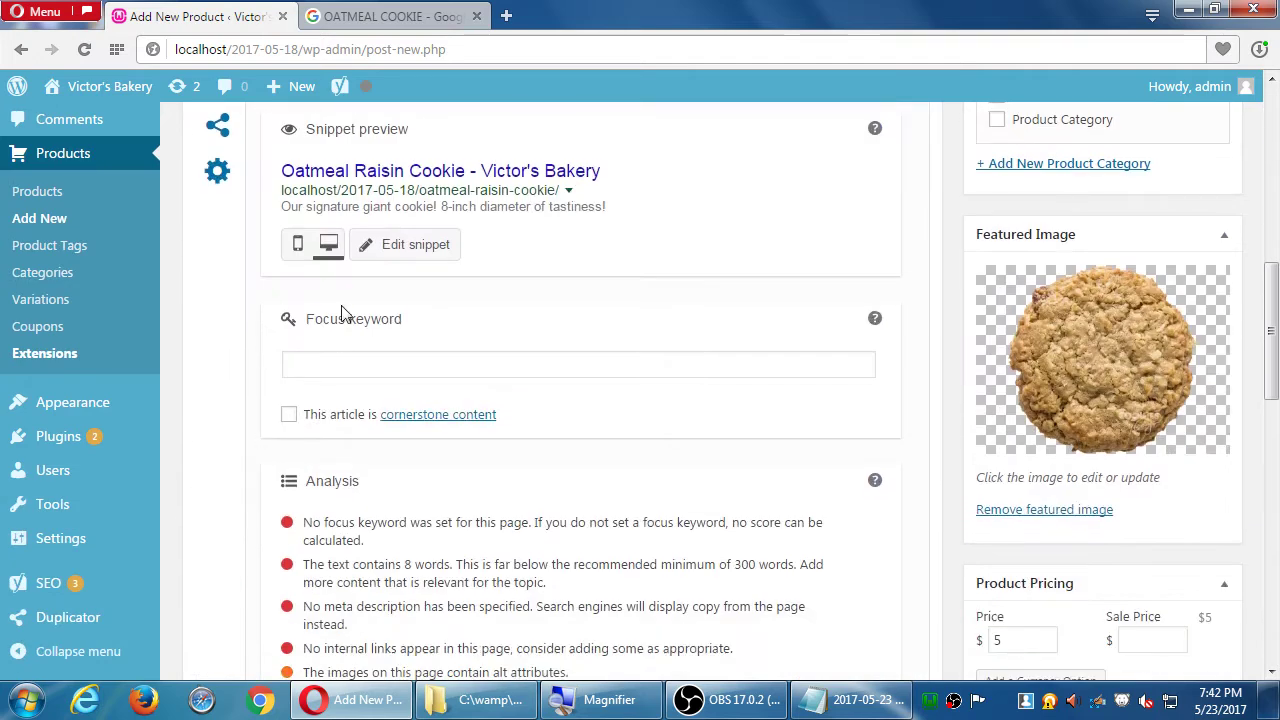
- Paste 'Oatmeal Raisin Cookie' into the Yoast focus keyword field
left_click(339, 373)
key("ctrl+v")
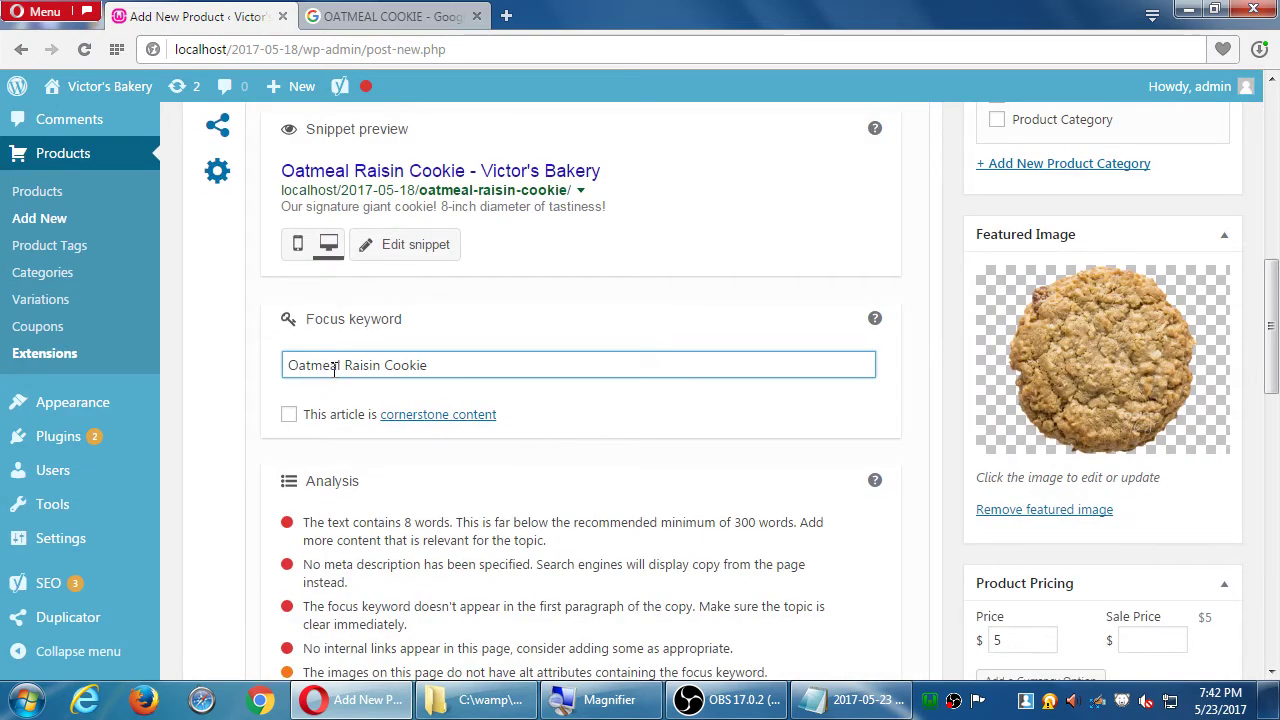
key("Tab")
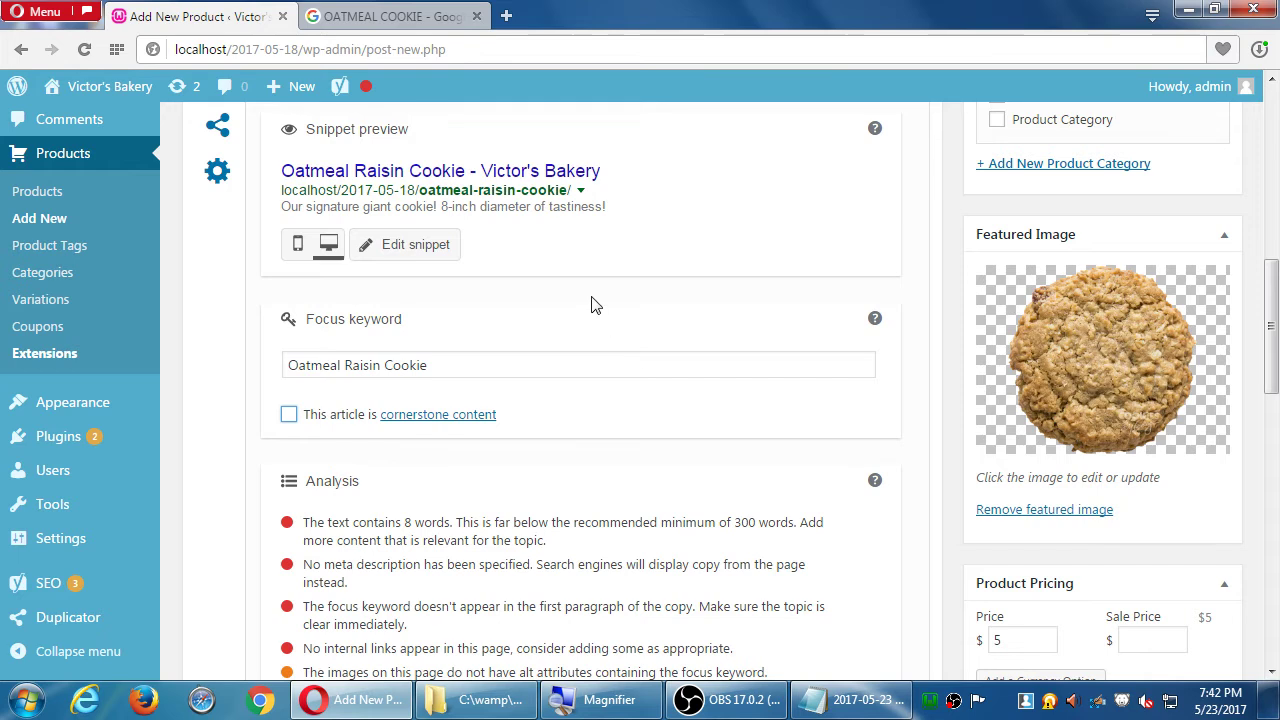
- Preview the search snippet in mobile view, then switch back to desktop
mouse_move(357, 98)
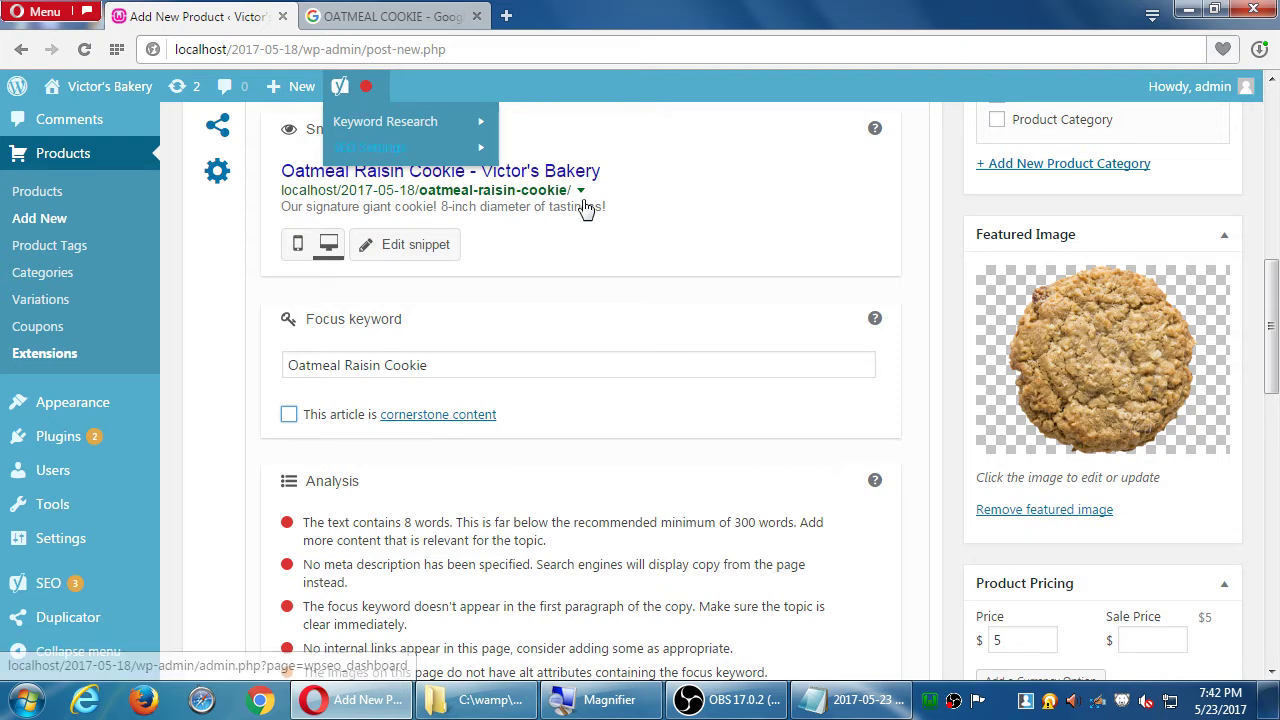
left_click(226, 286)
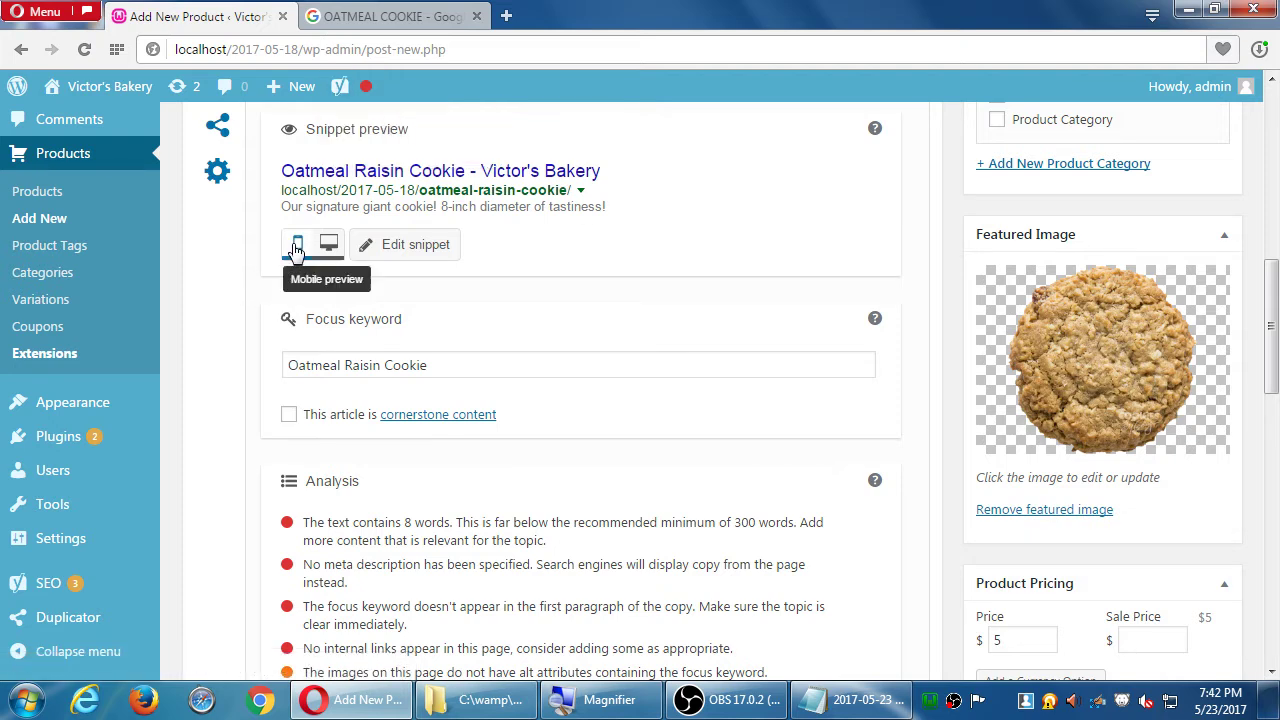
left_click(294, 249)
scroll(297, 403, "up", 1)
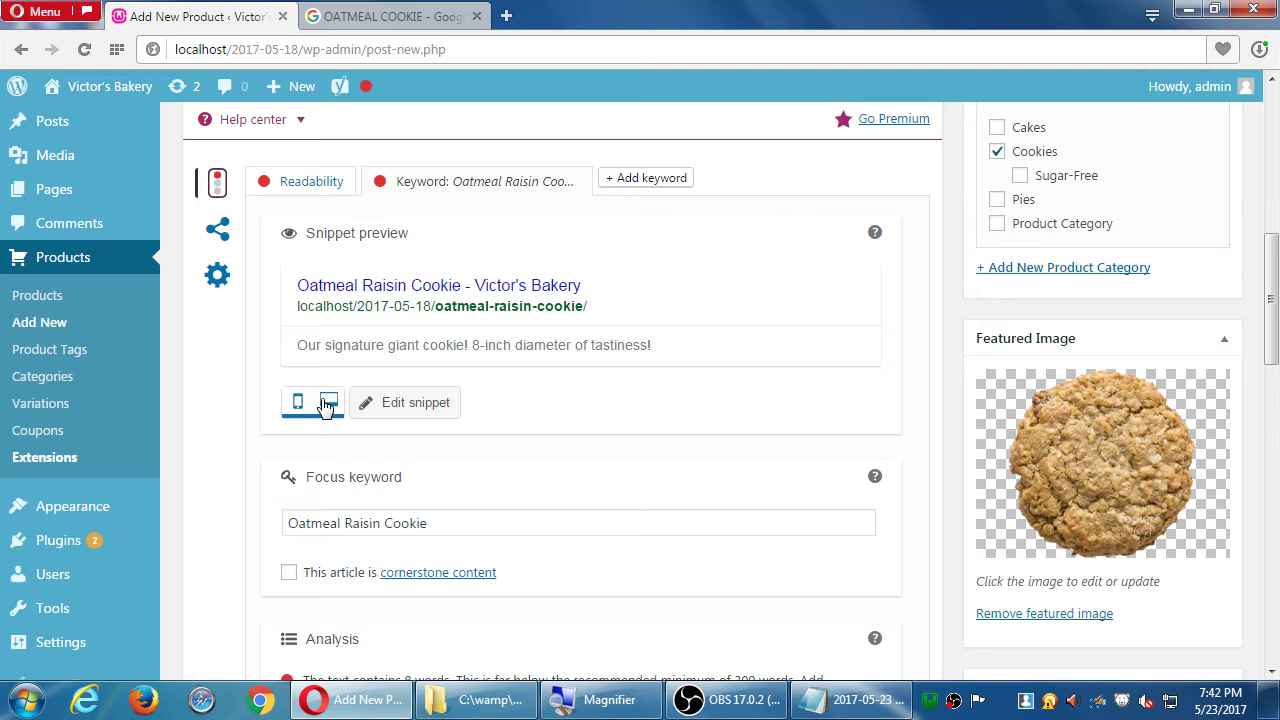
left_click(329, 402)
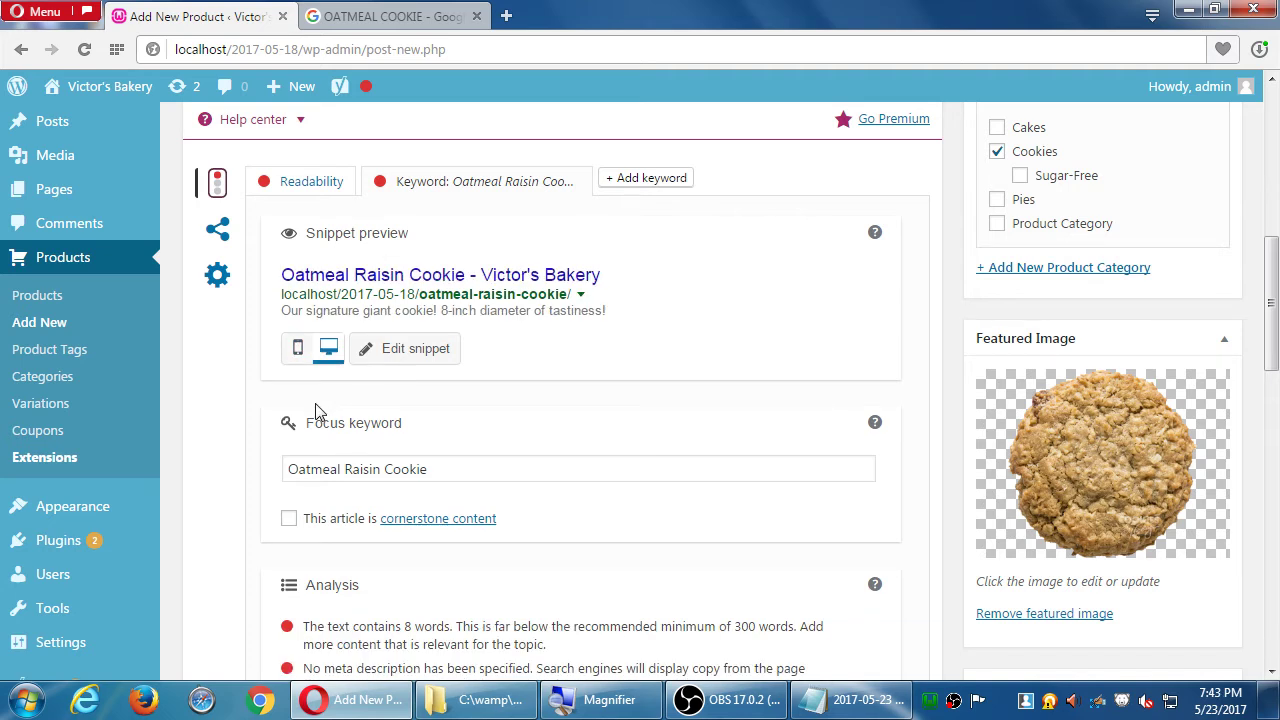
- Scroll past the Yoast analysis and Variations box down to the Product Delivery box
scroll(694, 523, "down", 5)
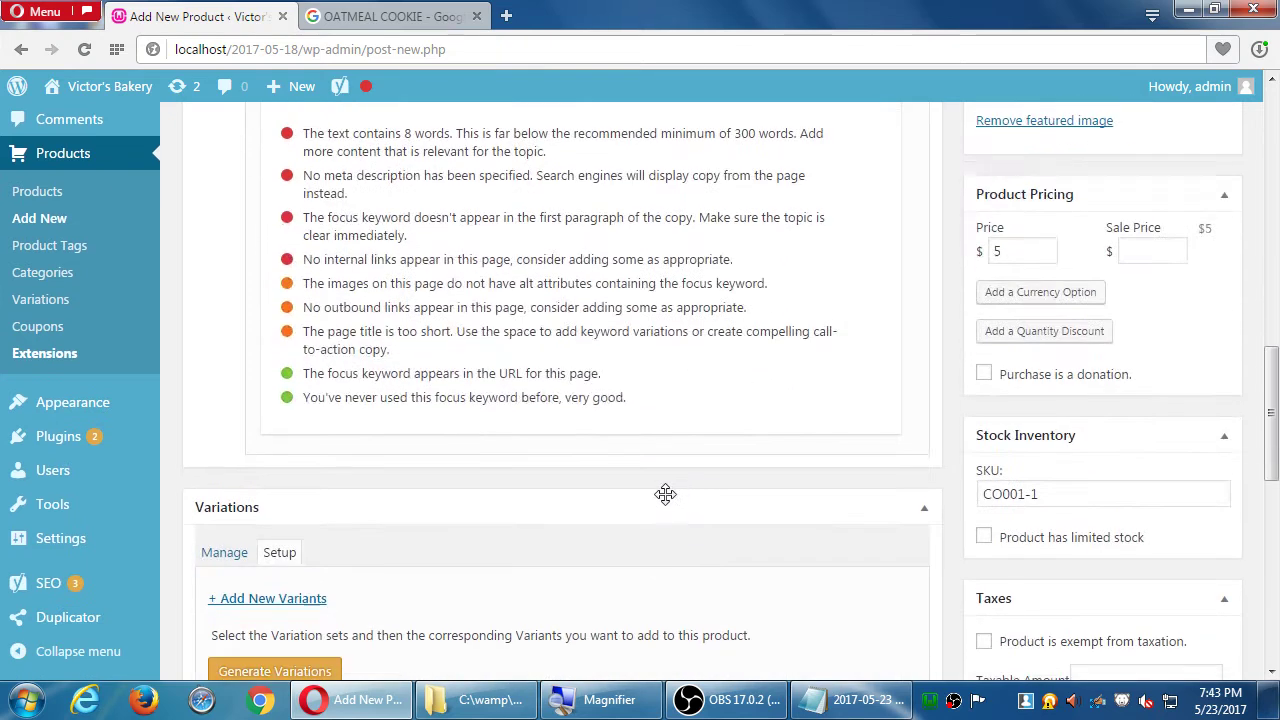
scroll(924, 430, "down", 1)
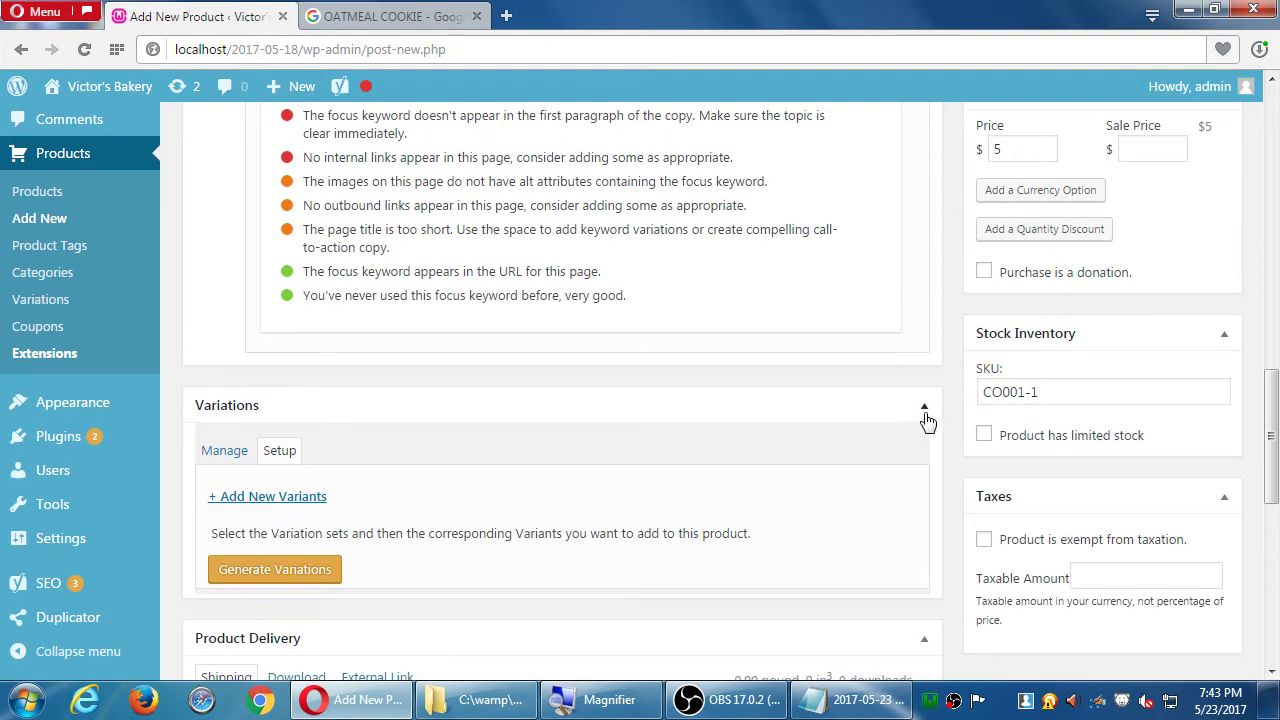
scroll(926, 420, "down", 2)
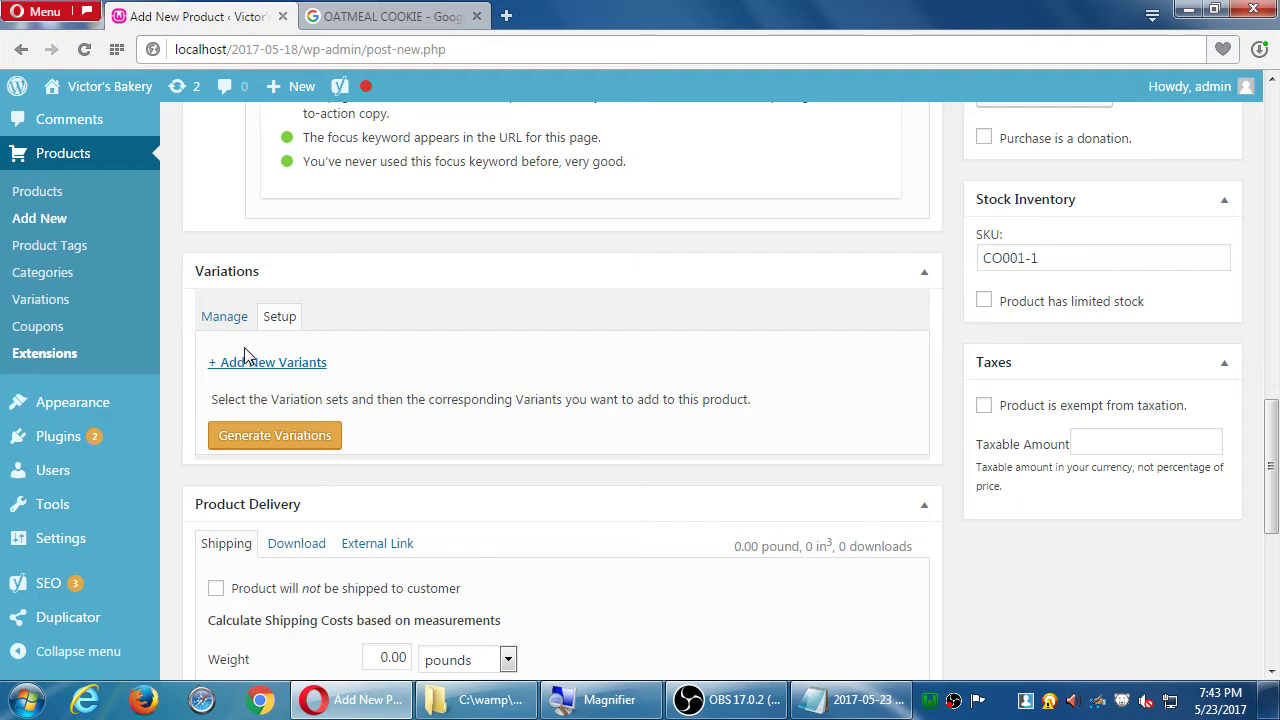
scroll(254, 352, "down", 2)
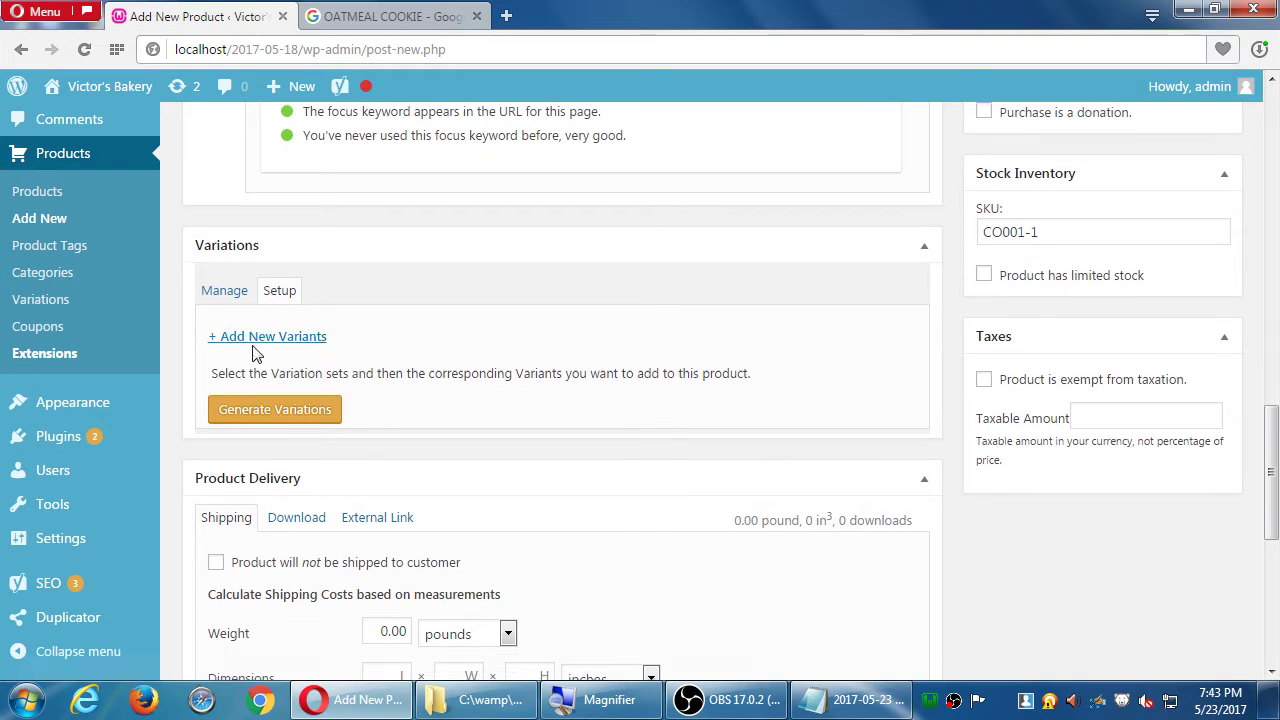
scroll(254, 352, "down", 1)
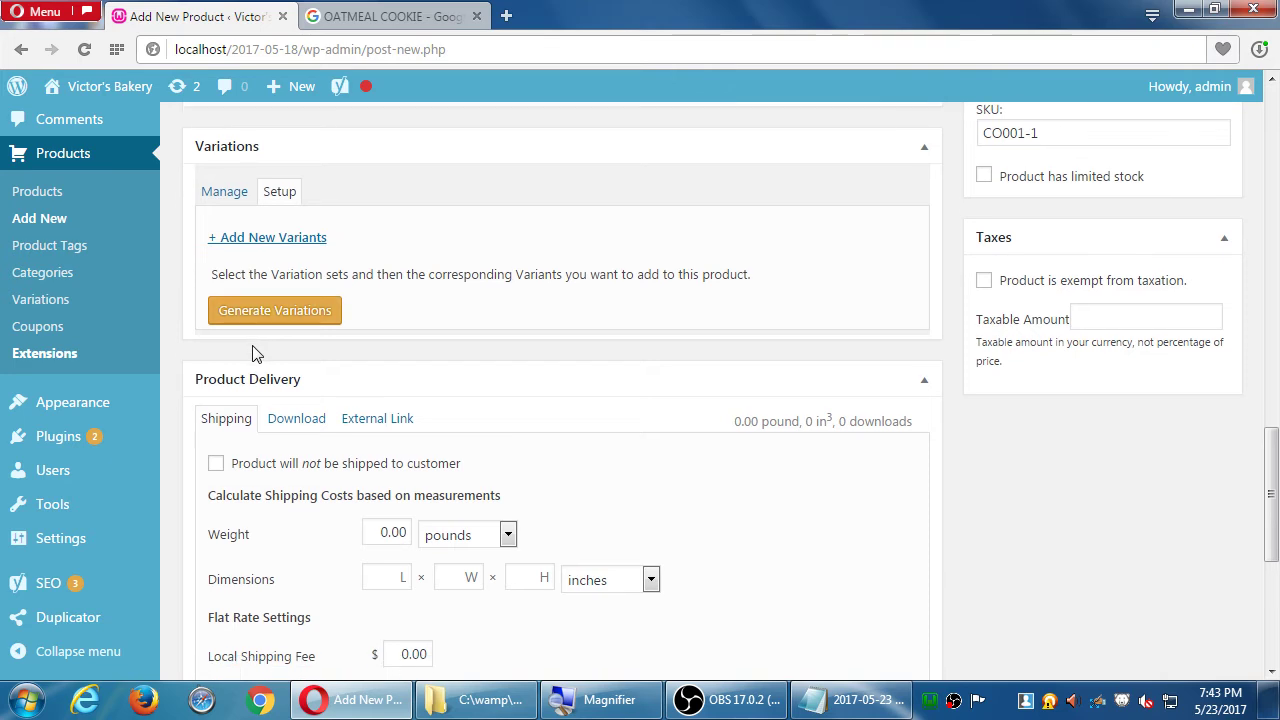
scroll(254, 352, "down", 2)
scroll(254, 352, "down", 1)
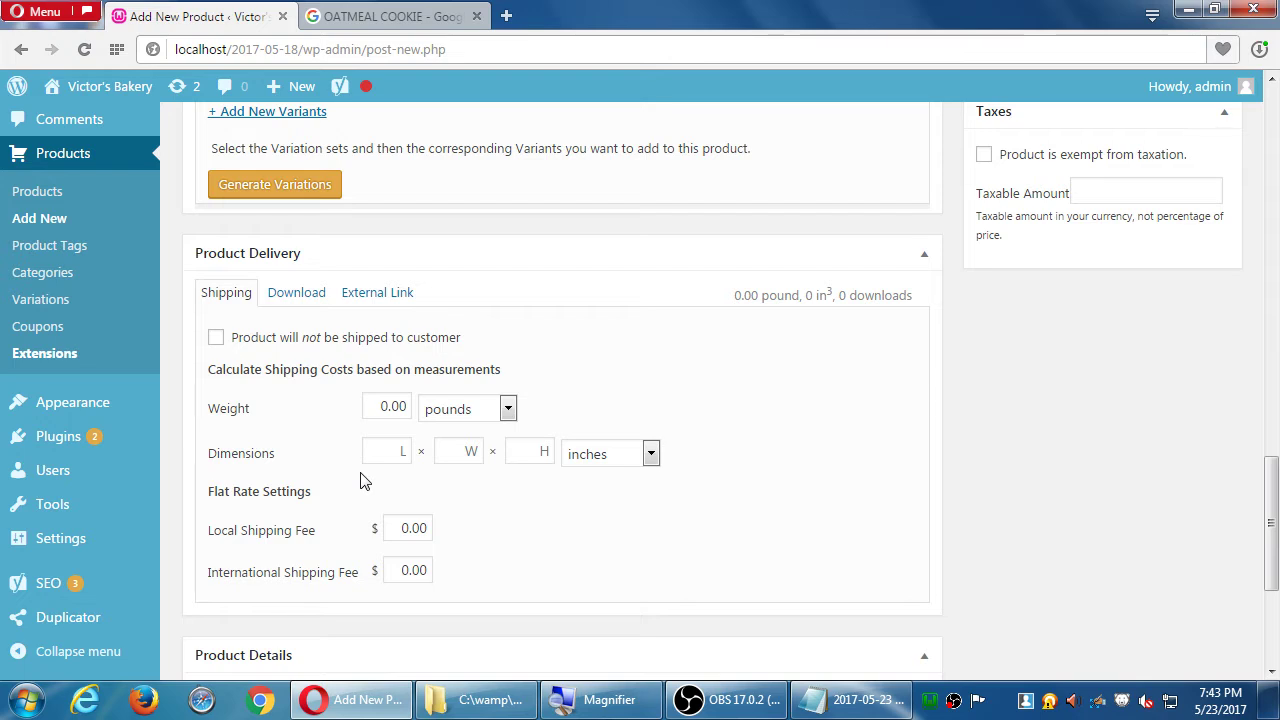
- Leave the cookie's shipping weight blank after trying 1, keeping dimensions in inches
double_click(389, 405)
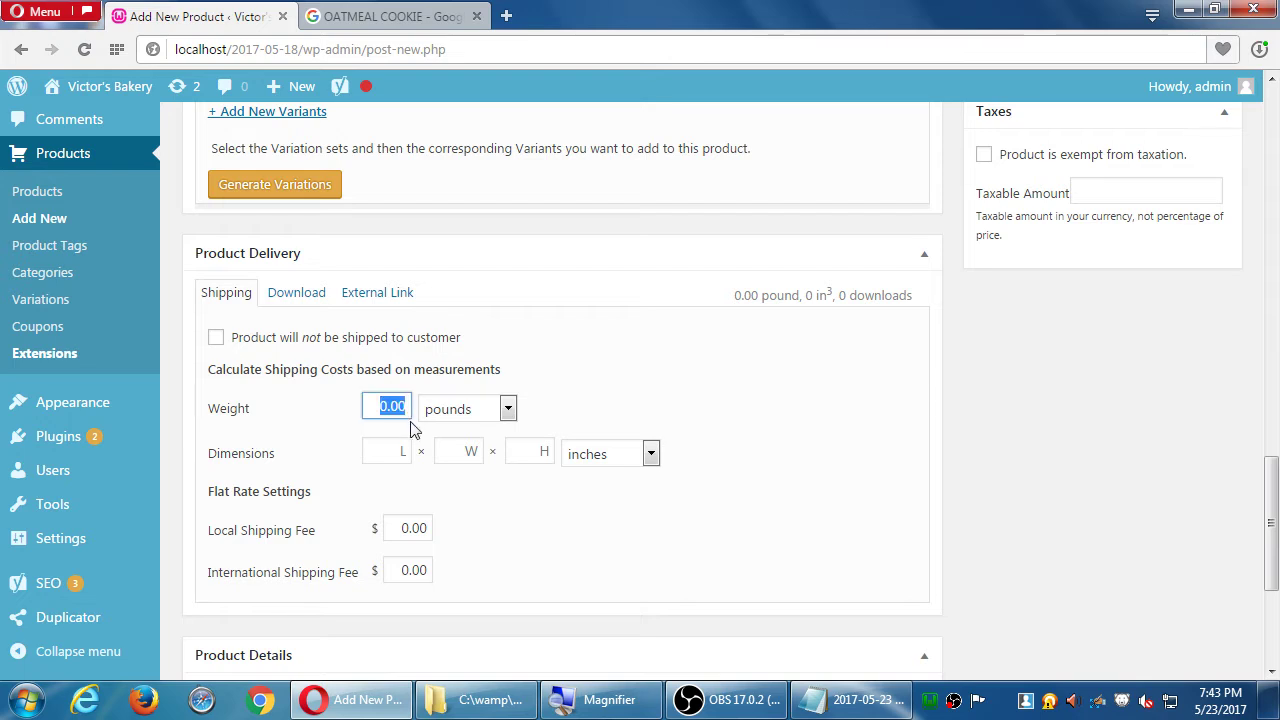
type("1")
key("Tab")
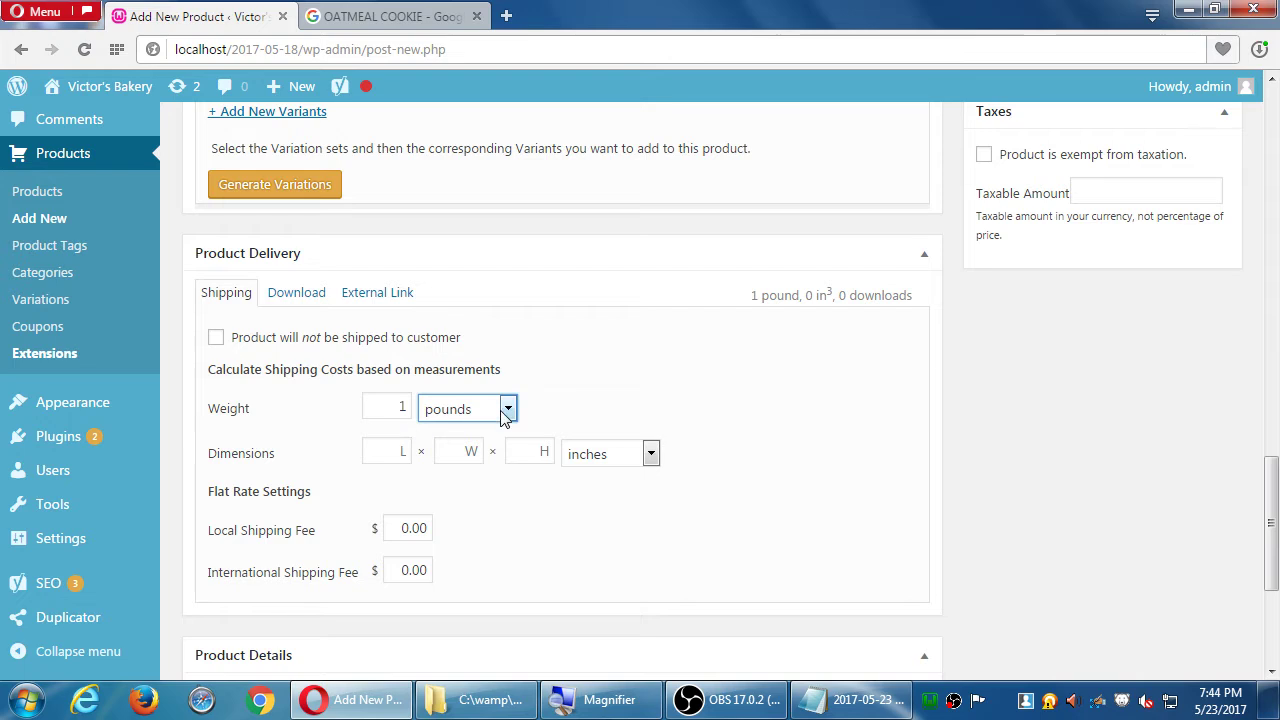
double_click(398, 406)
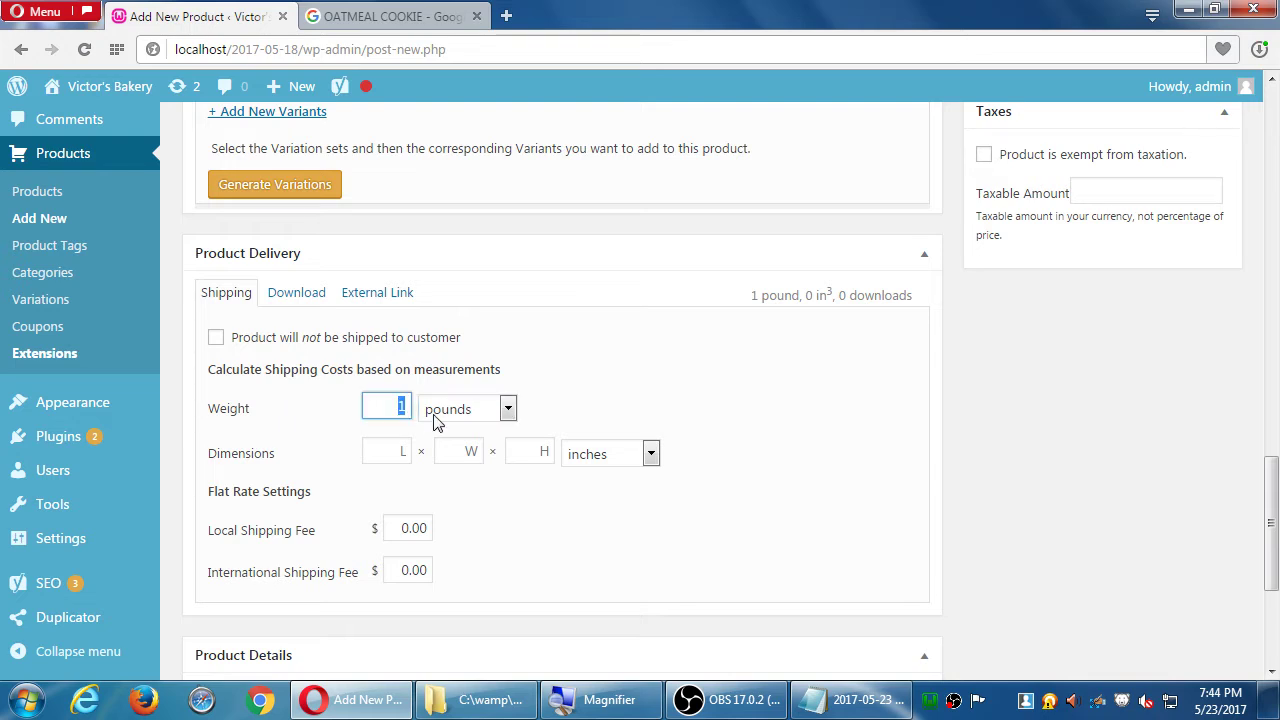
key("BackSpace")
key("Tab")
key("Tab")
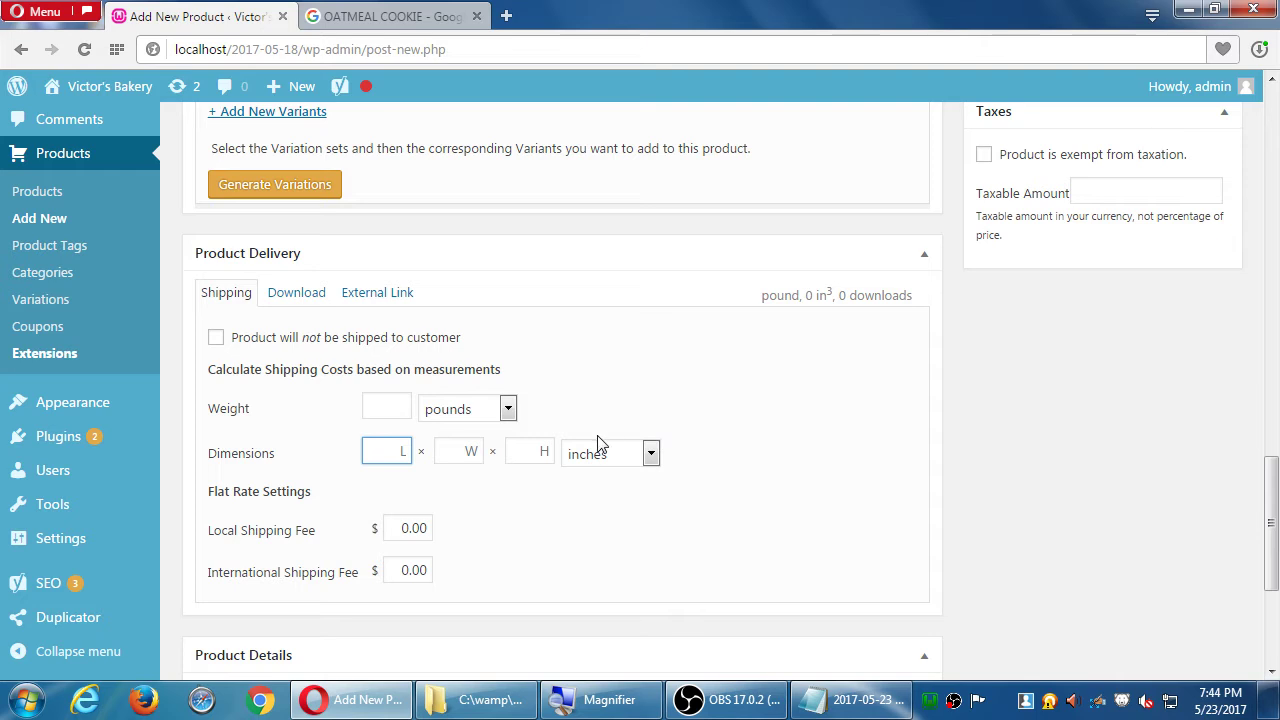
left_click(636, 463)
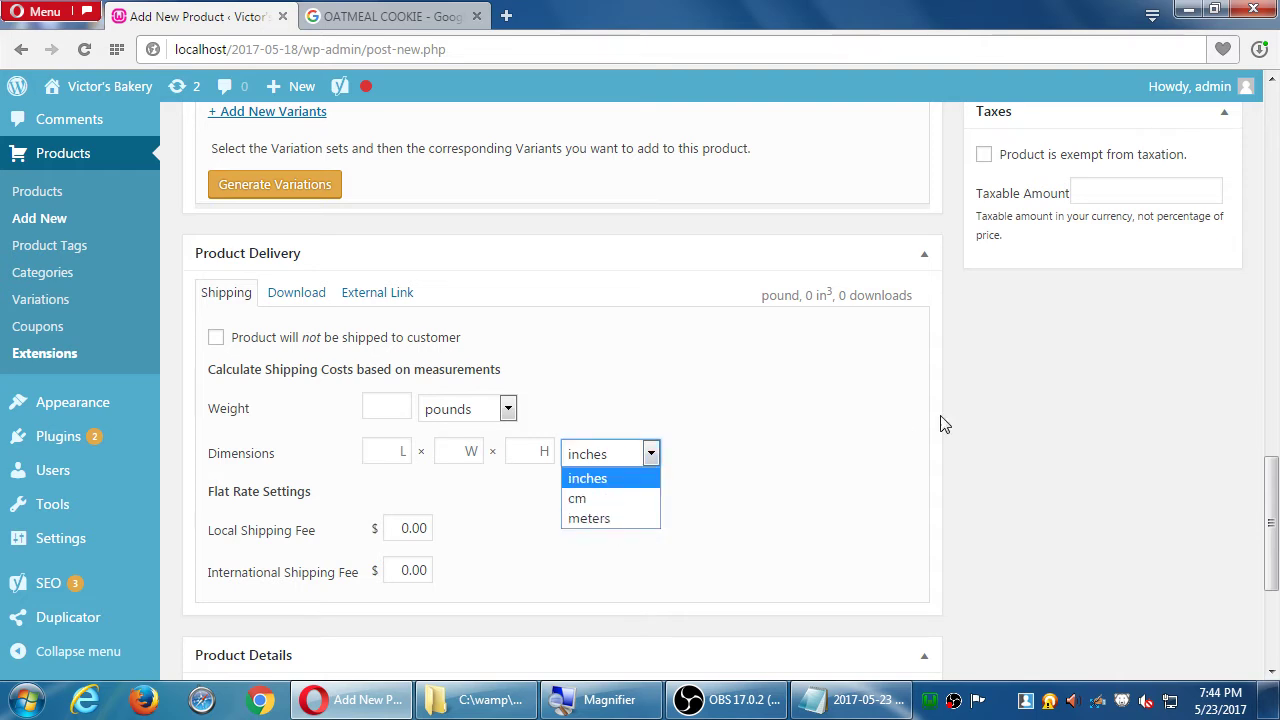
left_click(1176, 393)
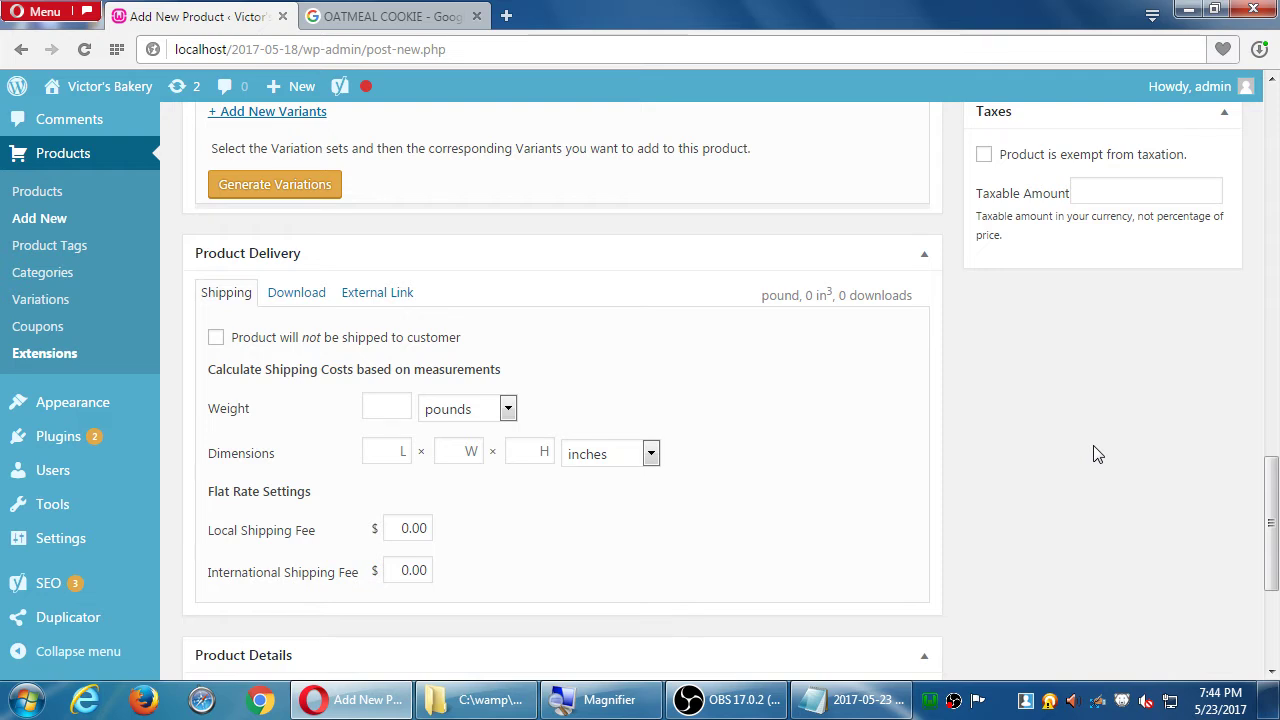
- Switch Product Delivery to the Download section, then collapse and re-expand the box
left_click(304, 306)
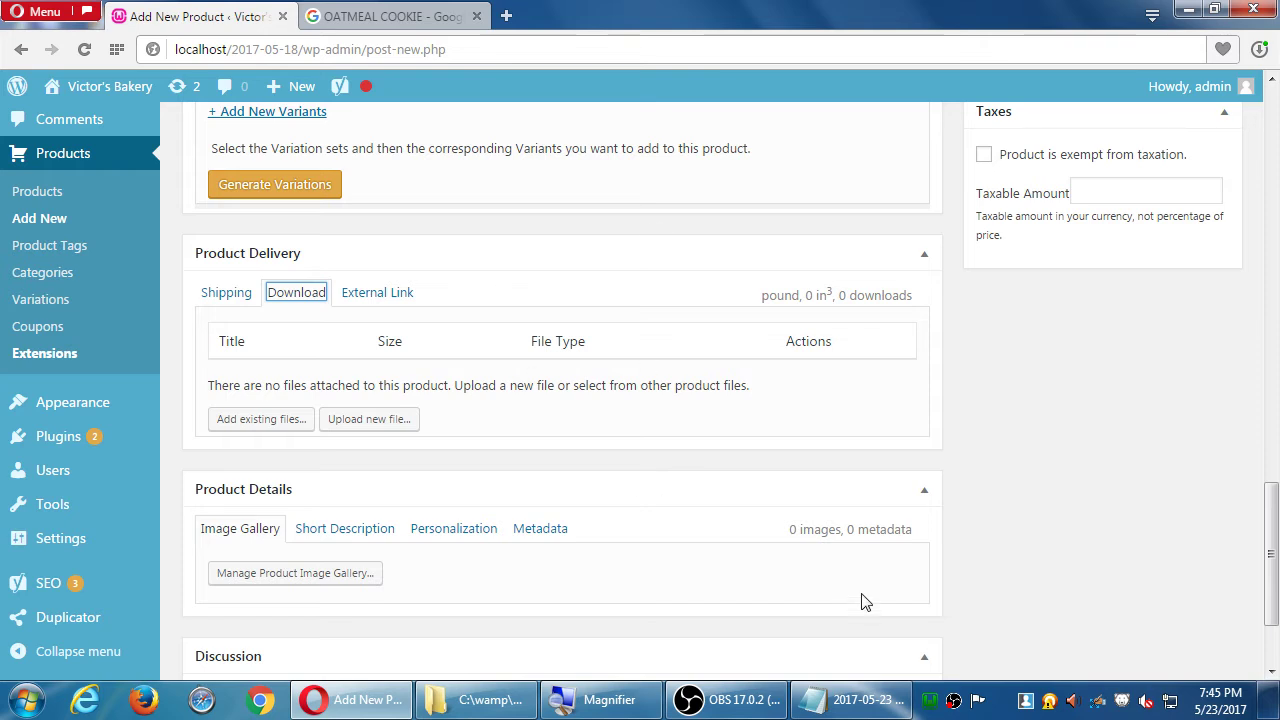
scroll(855, 601, "up", 1)
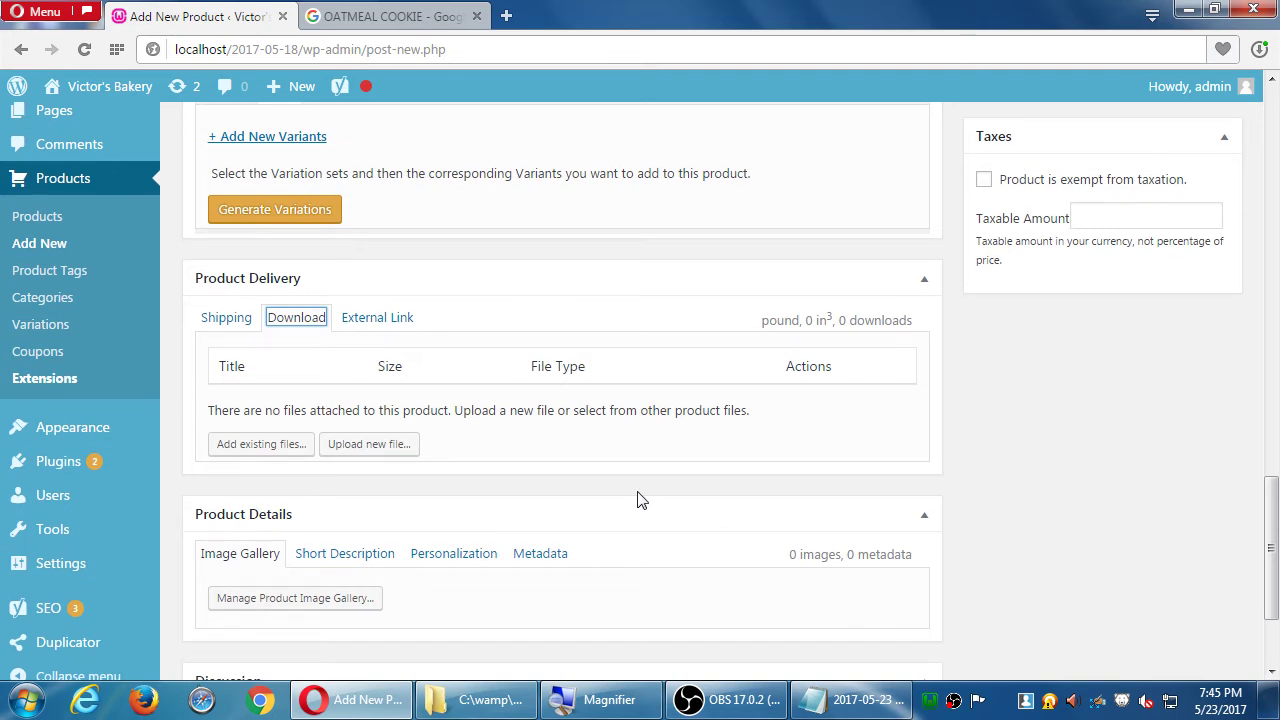
left_click(386, 272)
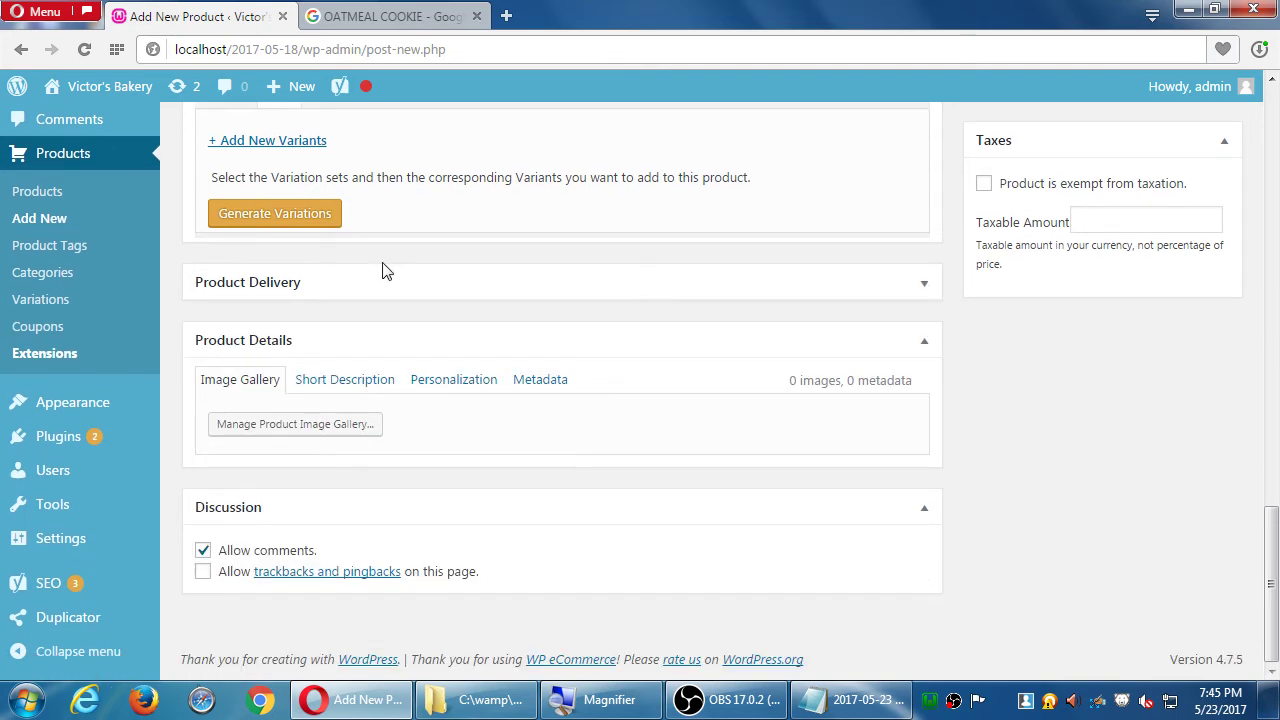
left_click(379, 268)
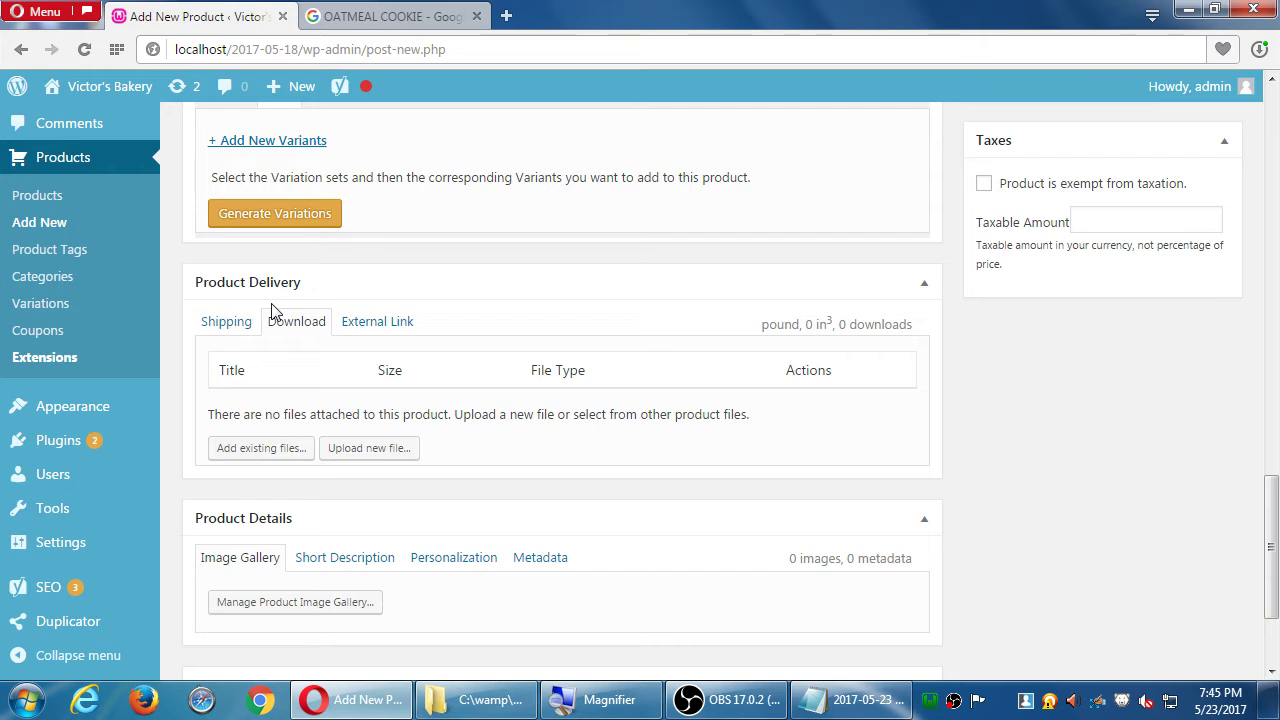
scroll(843, 457, "up", 15)
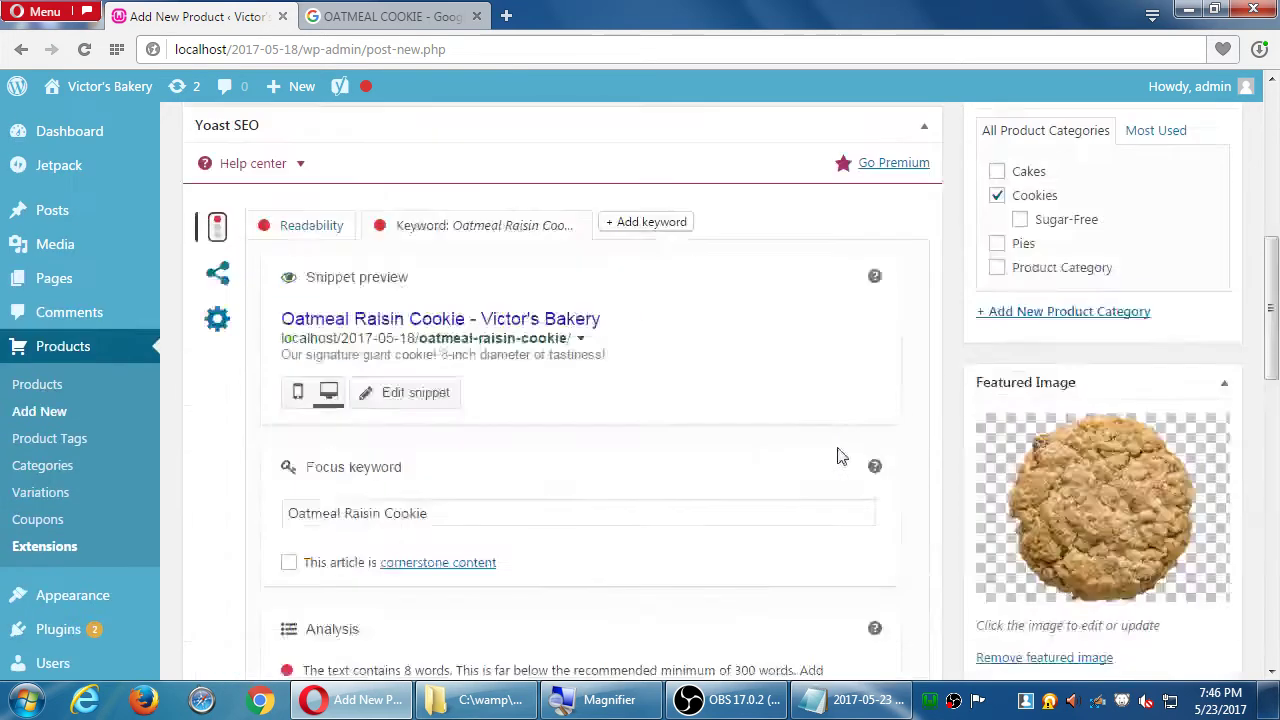
scroll(820, 435, "down", 10)
scroll(818, 432, "down", 6)
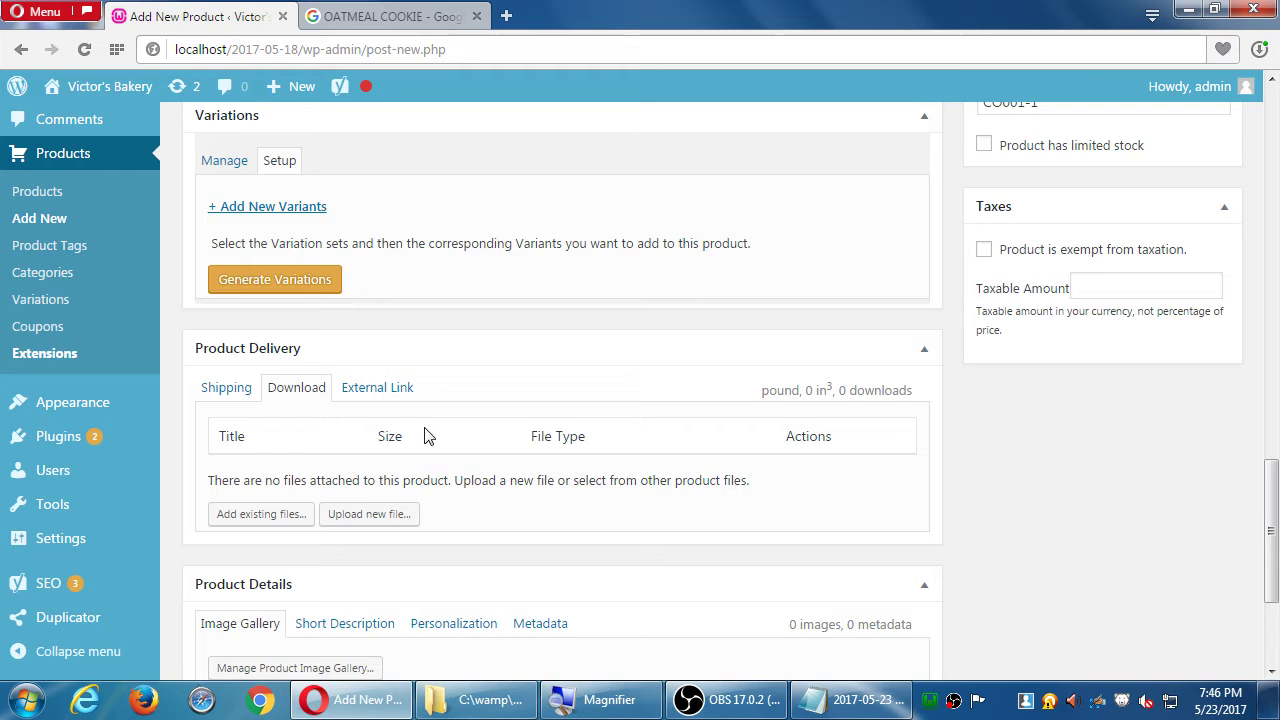
left_click(407, 516)
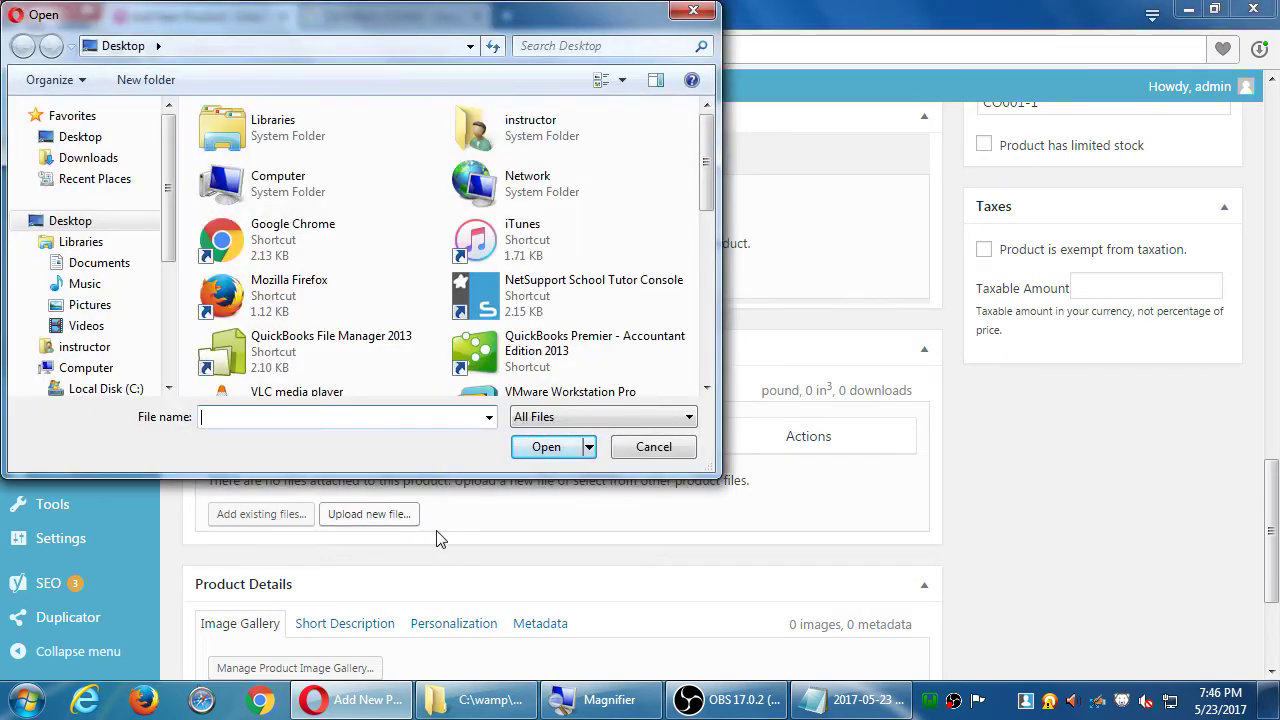
key("Escape")
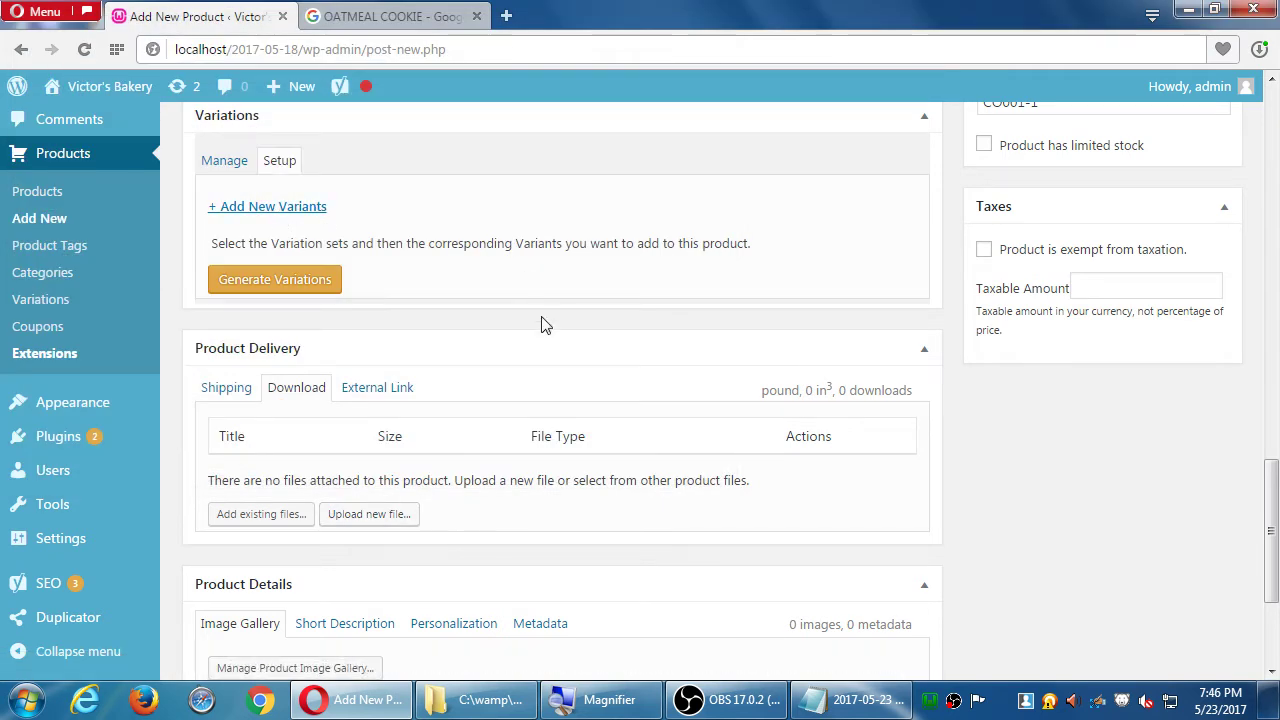
left_click(368, 392)
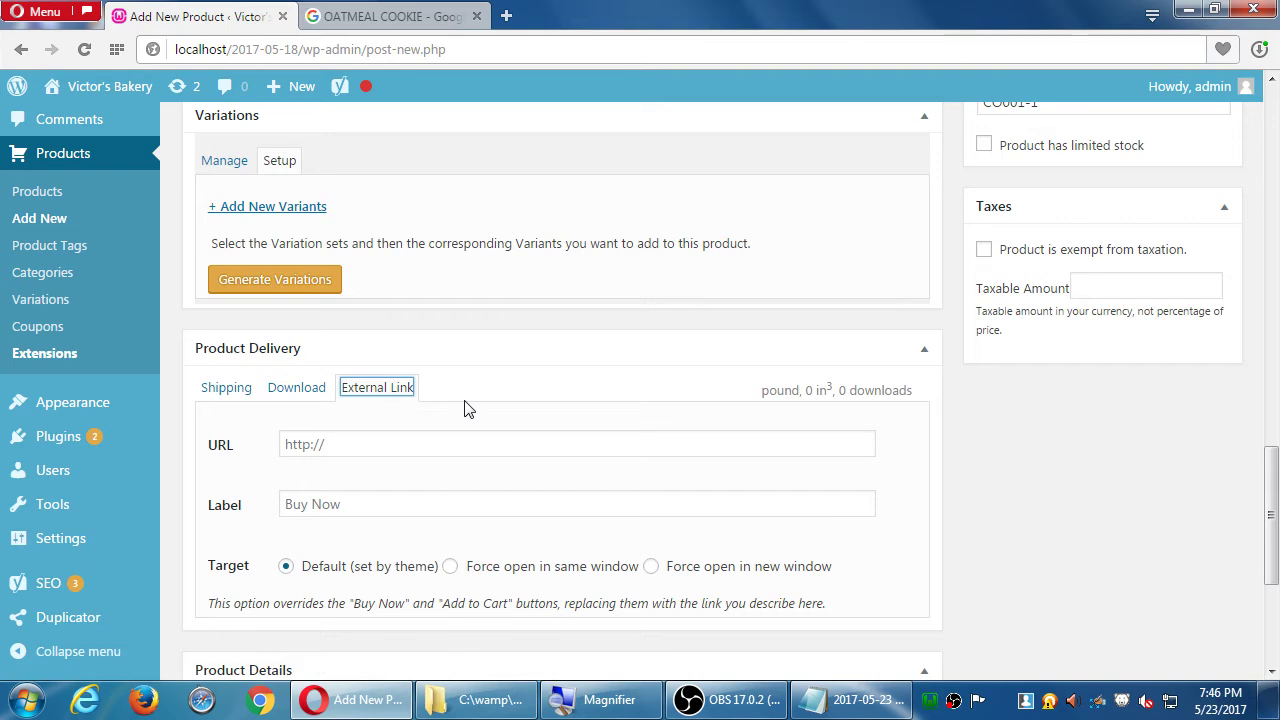
scroll(503, 426, "down", 1)
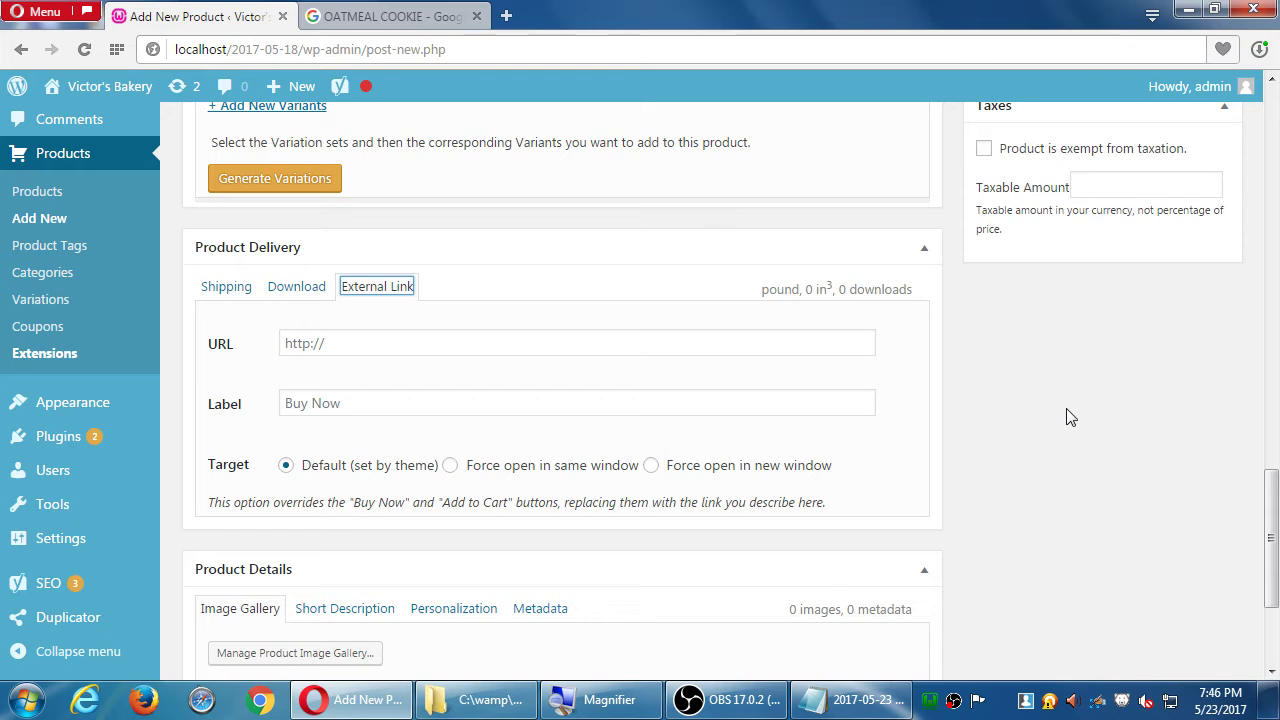
left_click(298, 290)
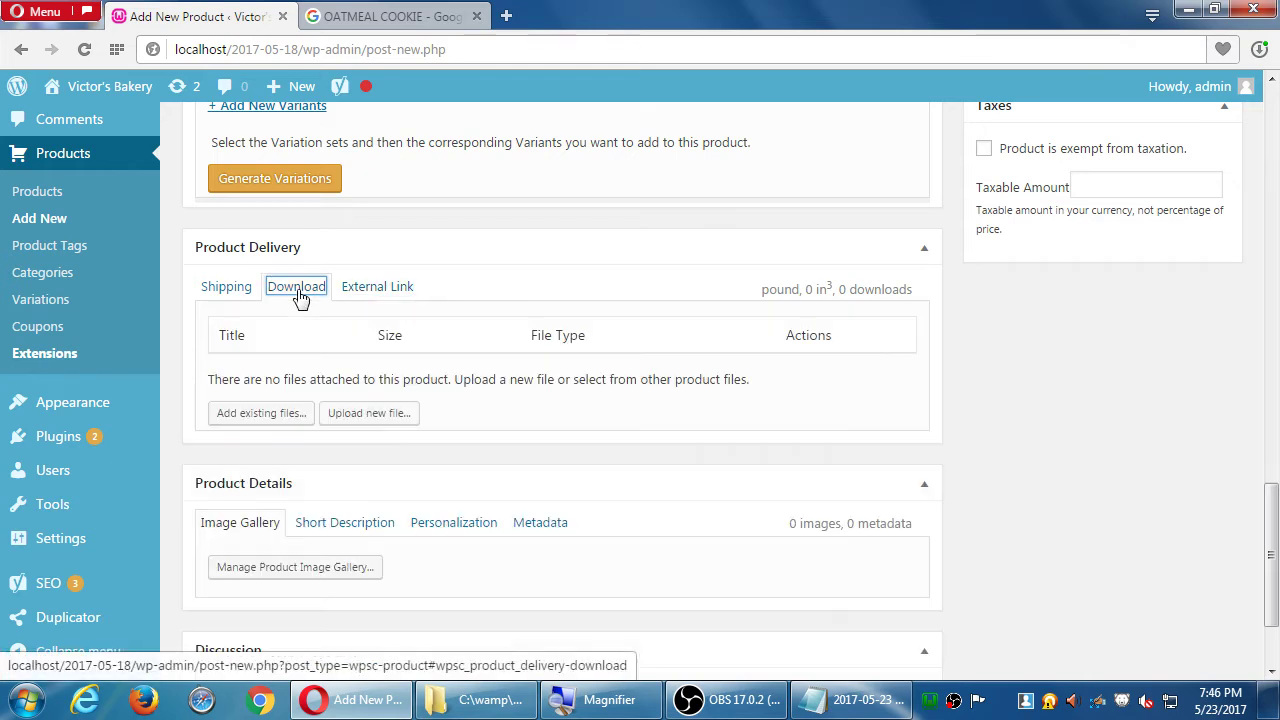
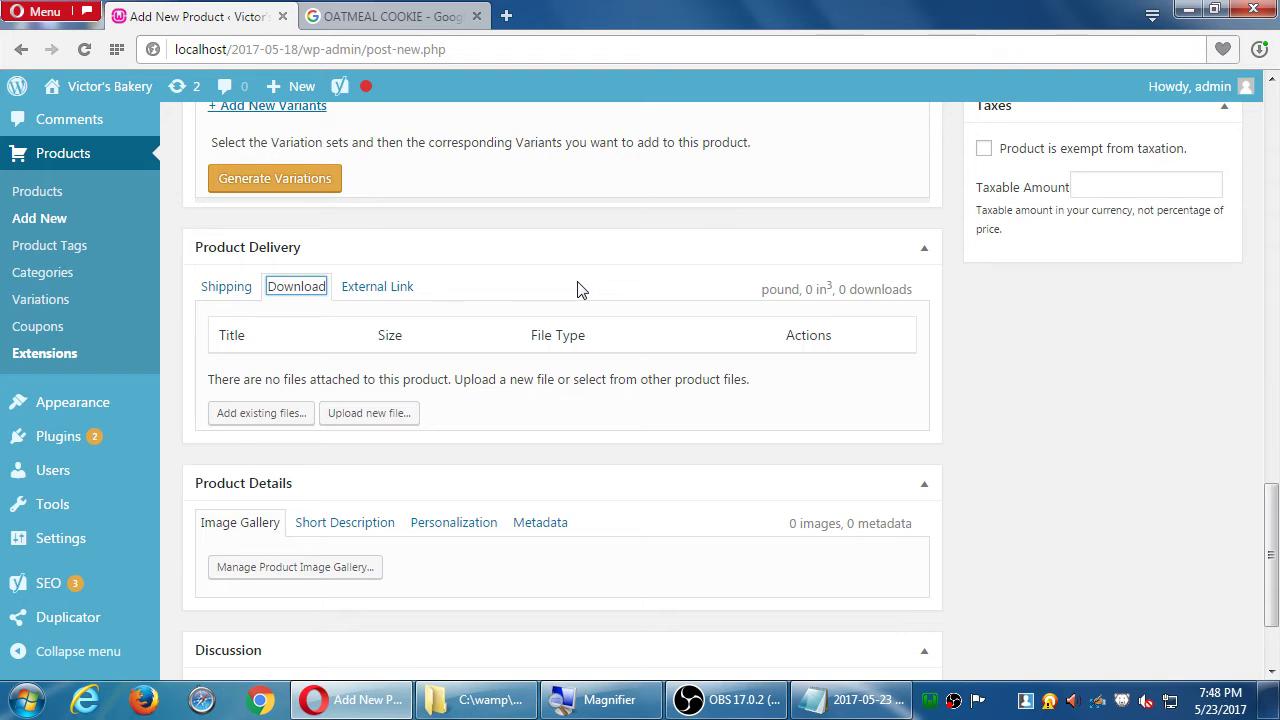
- Open the empty Store Sales log in a new tab, then return to the cookie draft
left_click(1116, 429)
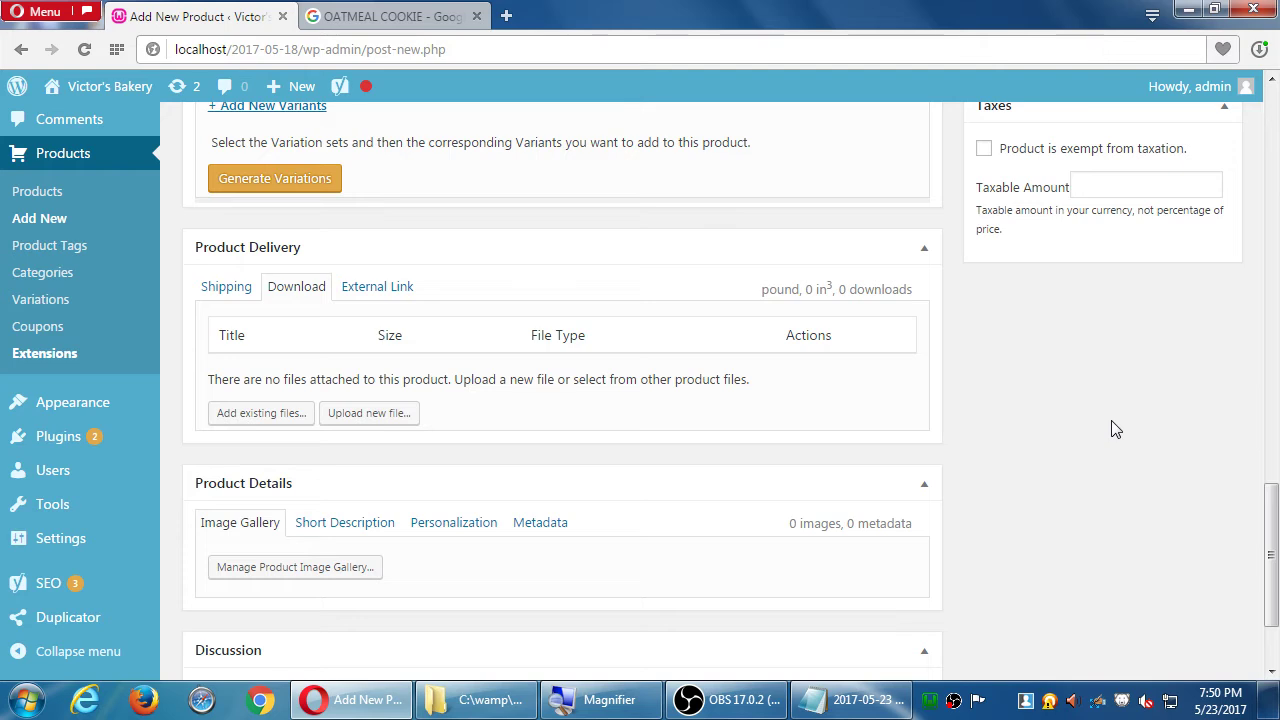
scroll(1116, 429, "up", 1)
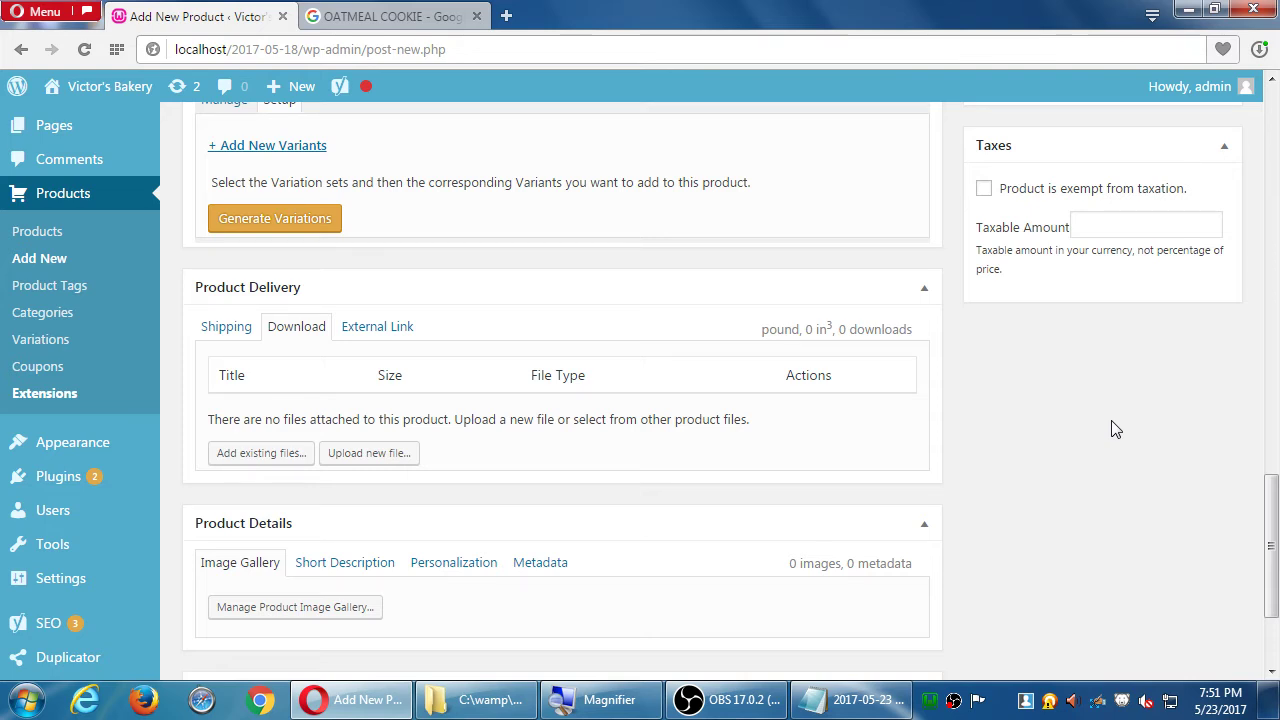
scroll(1003, 420, "up", 15)
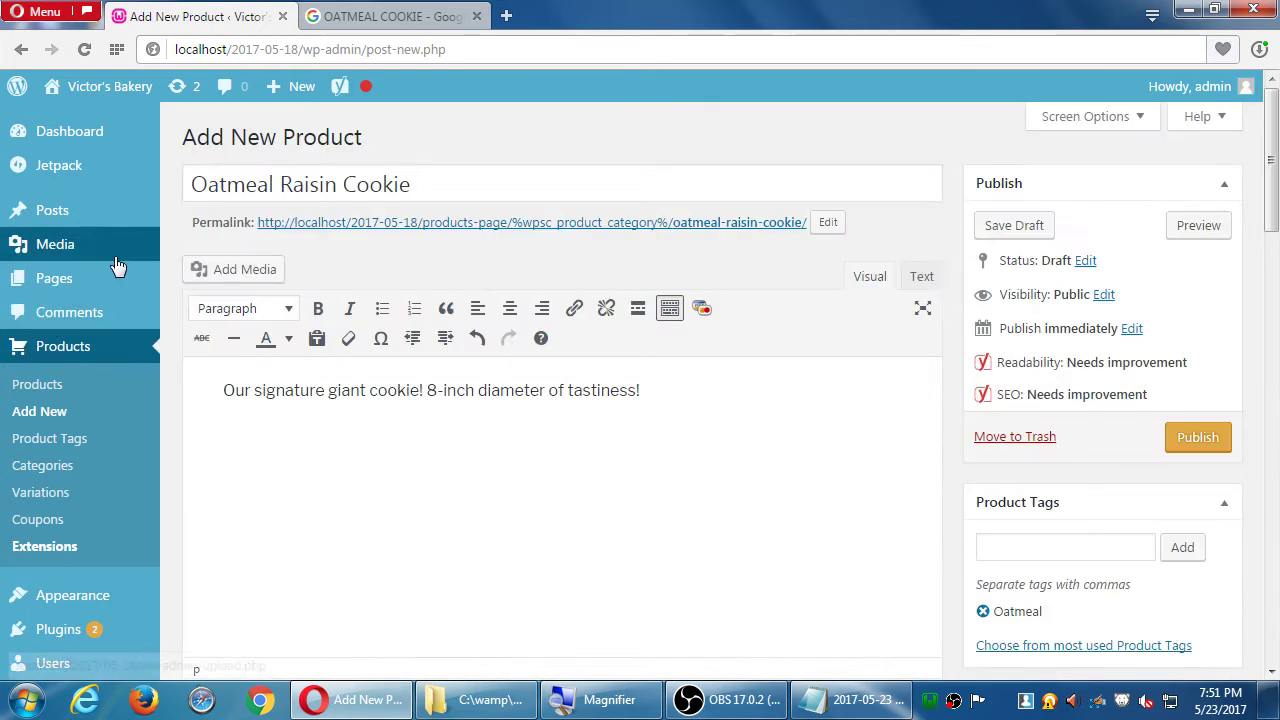
mouse_move(80, 152)
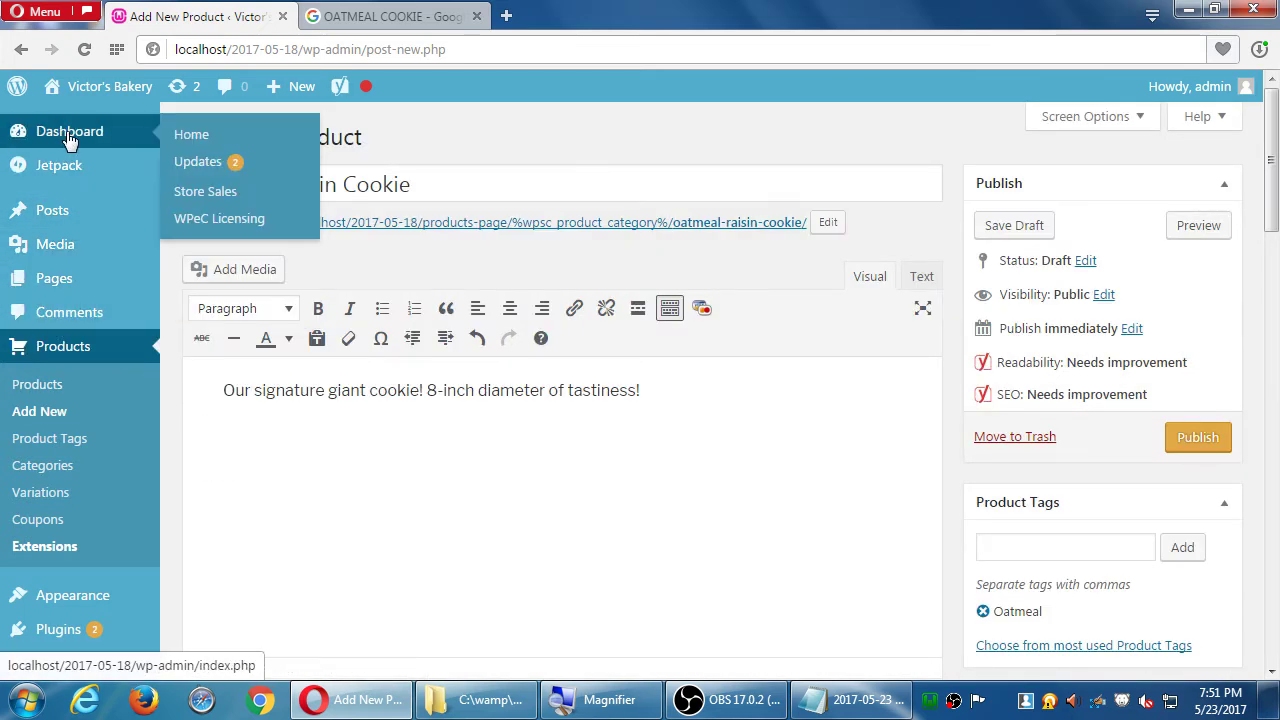
middle_click(214, 191)
left_click(410, 20)
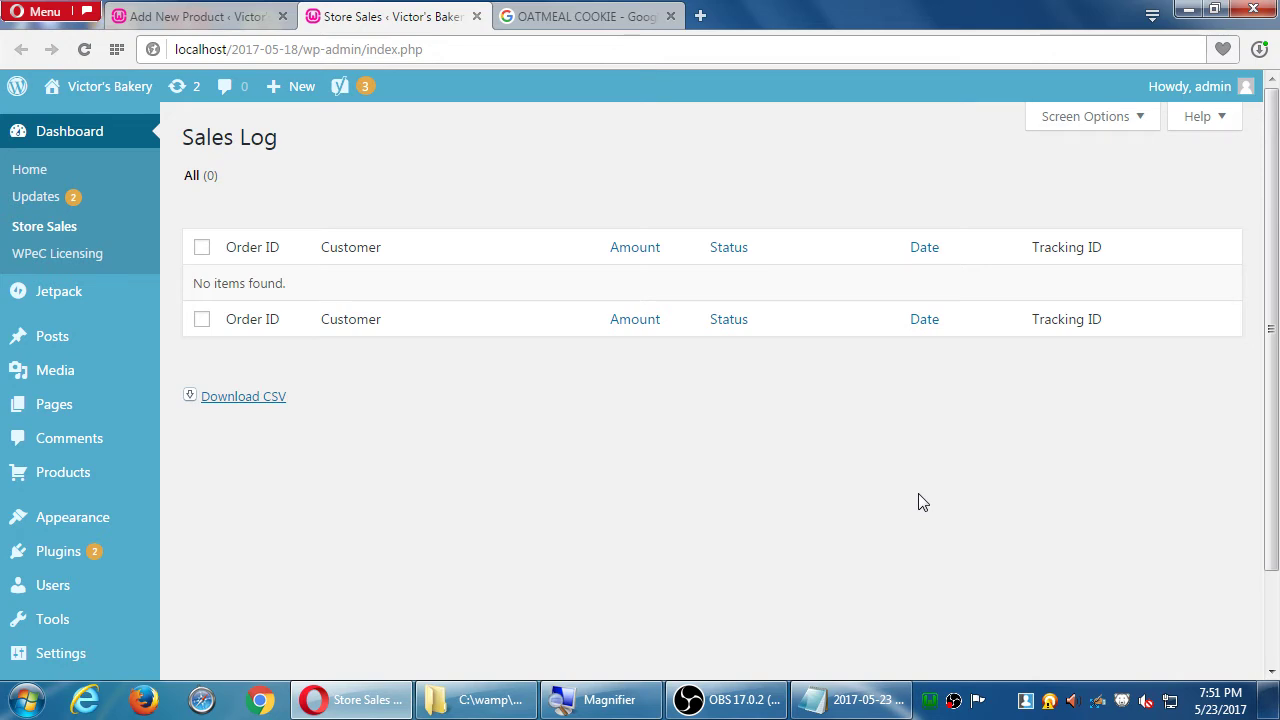
key("ctrl+Tab")
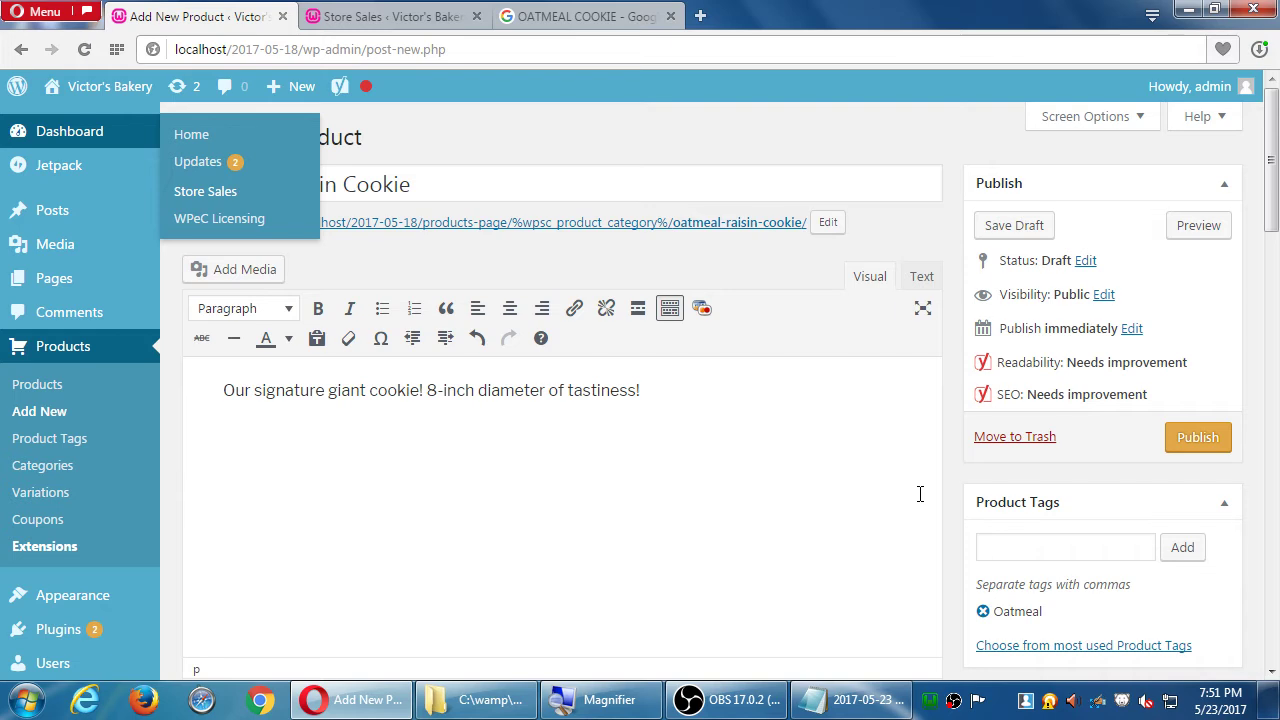
scroll(1079, 456, "down", 13)
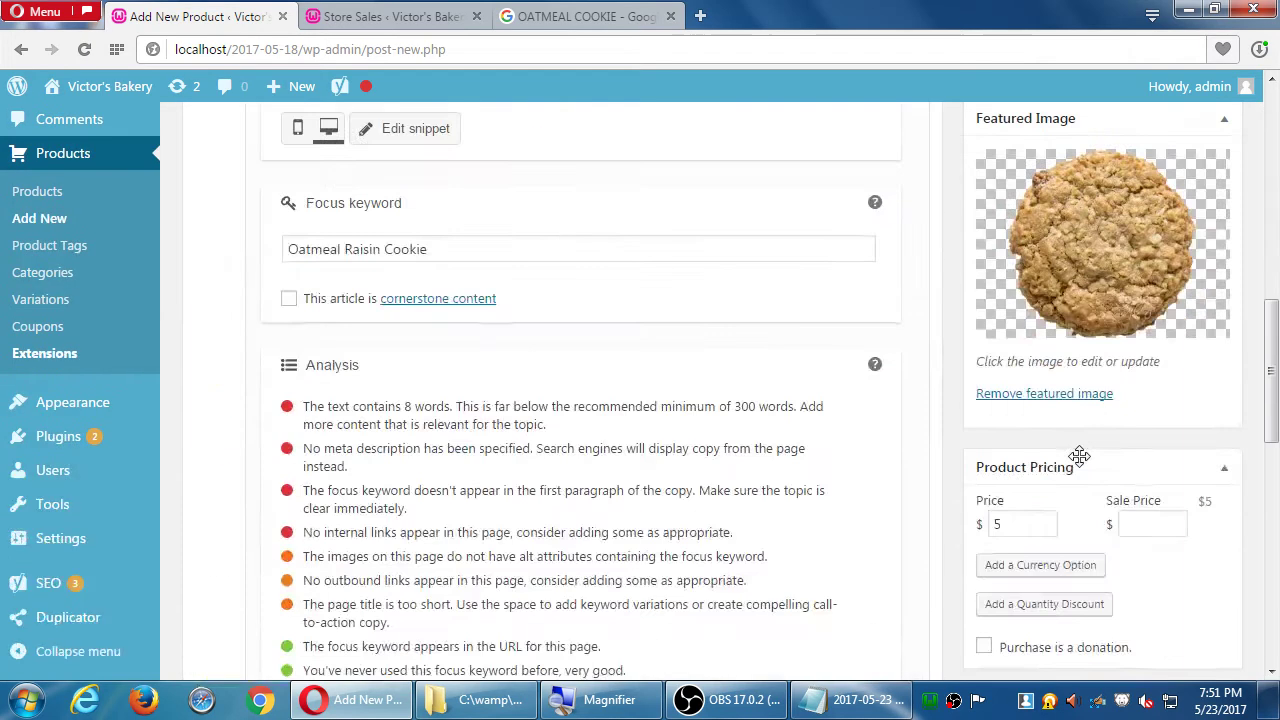
scroll(1079, 456, "down", 4)
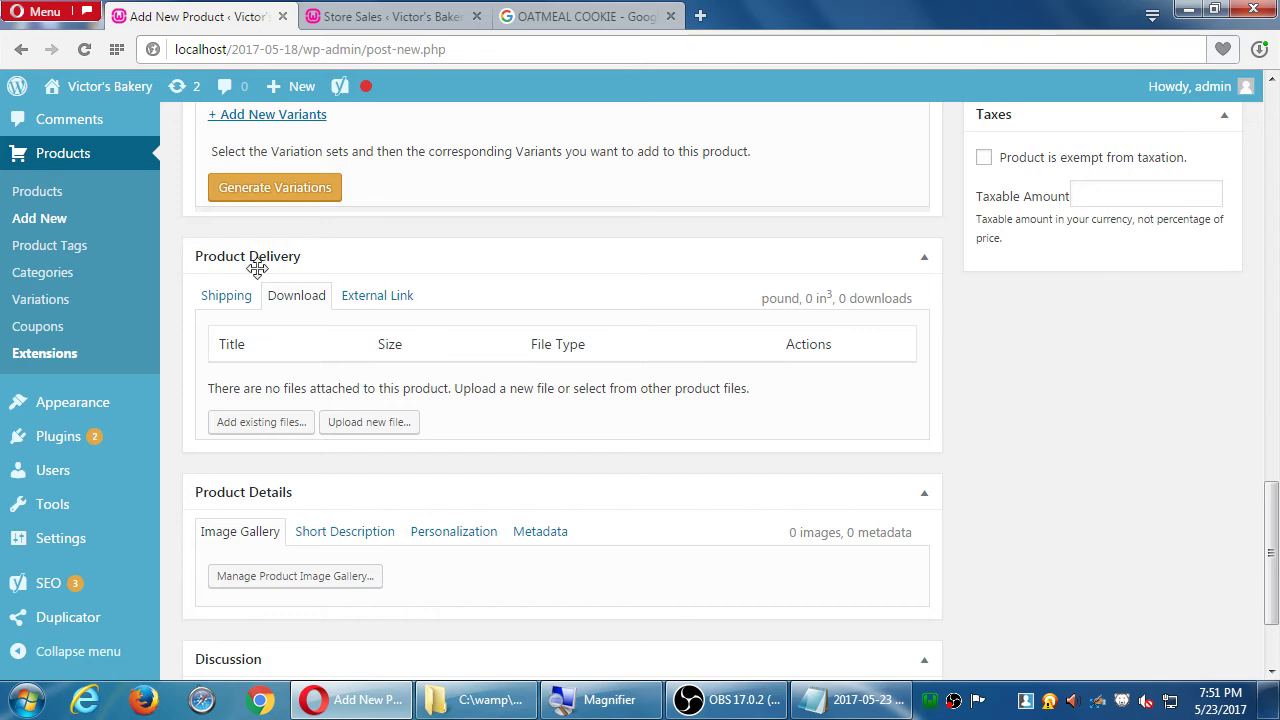
scroll(300, 310, "up", 2)
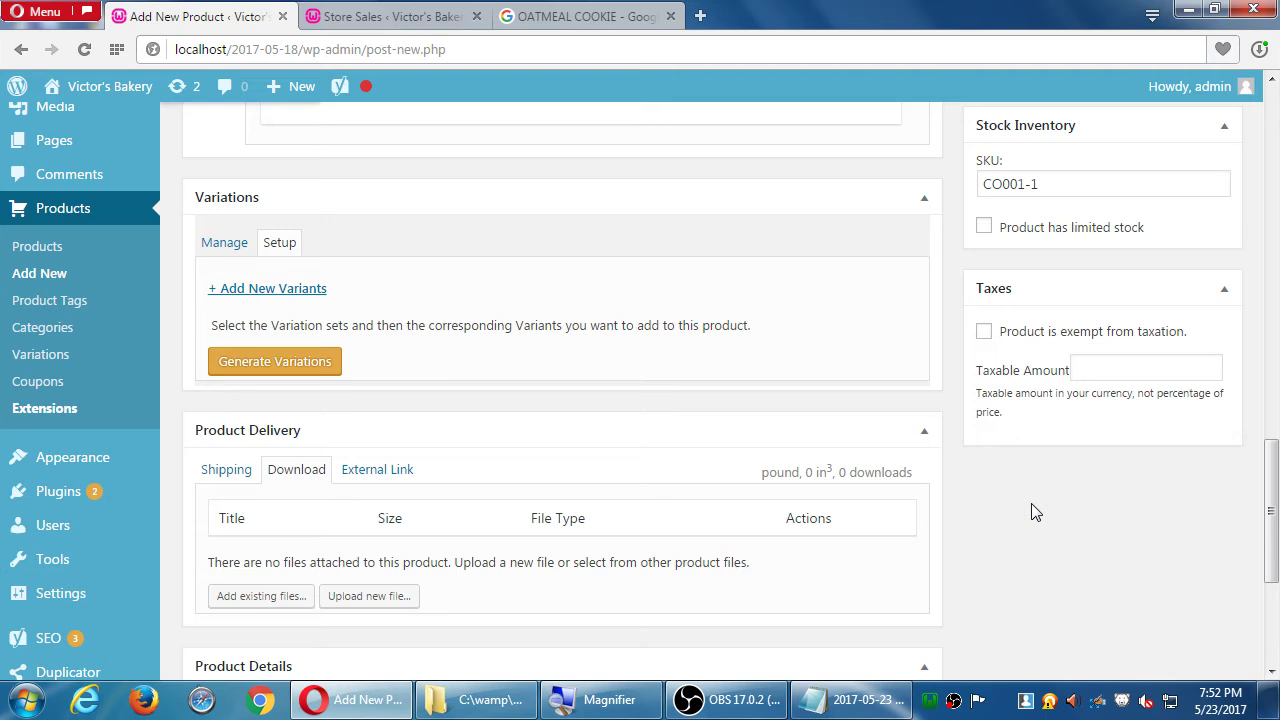
scroll(1035, 505, "up", 15)
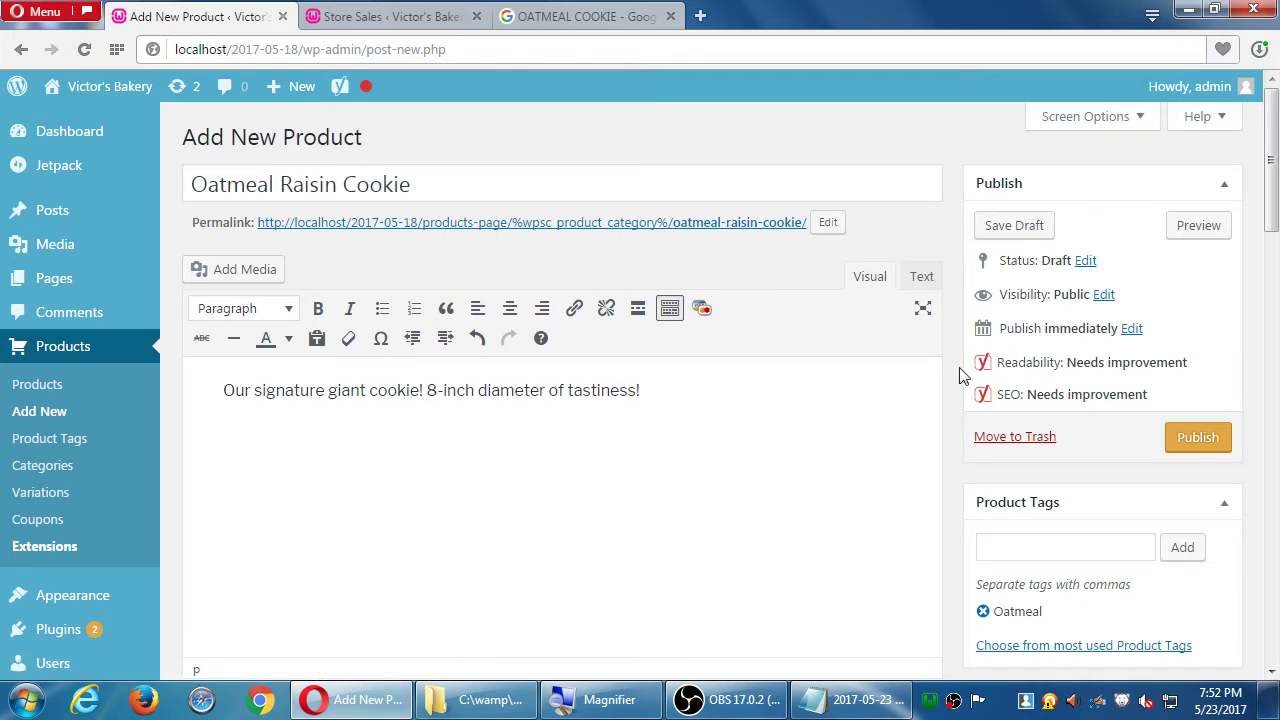
scroll(959, 374, "down", 12)
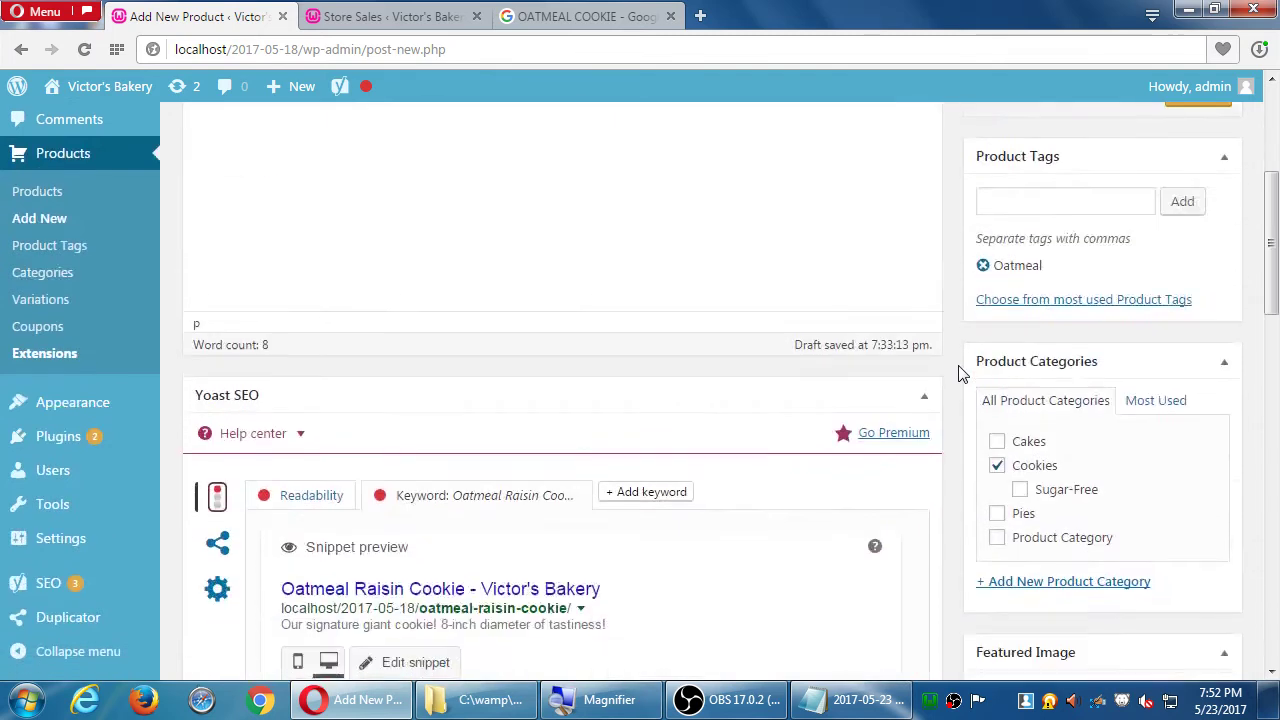
scroll(959, 374, "down", 5)
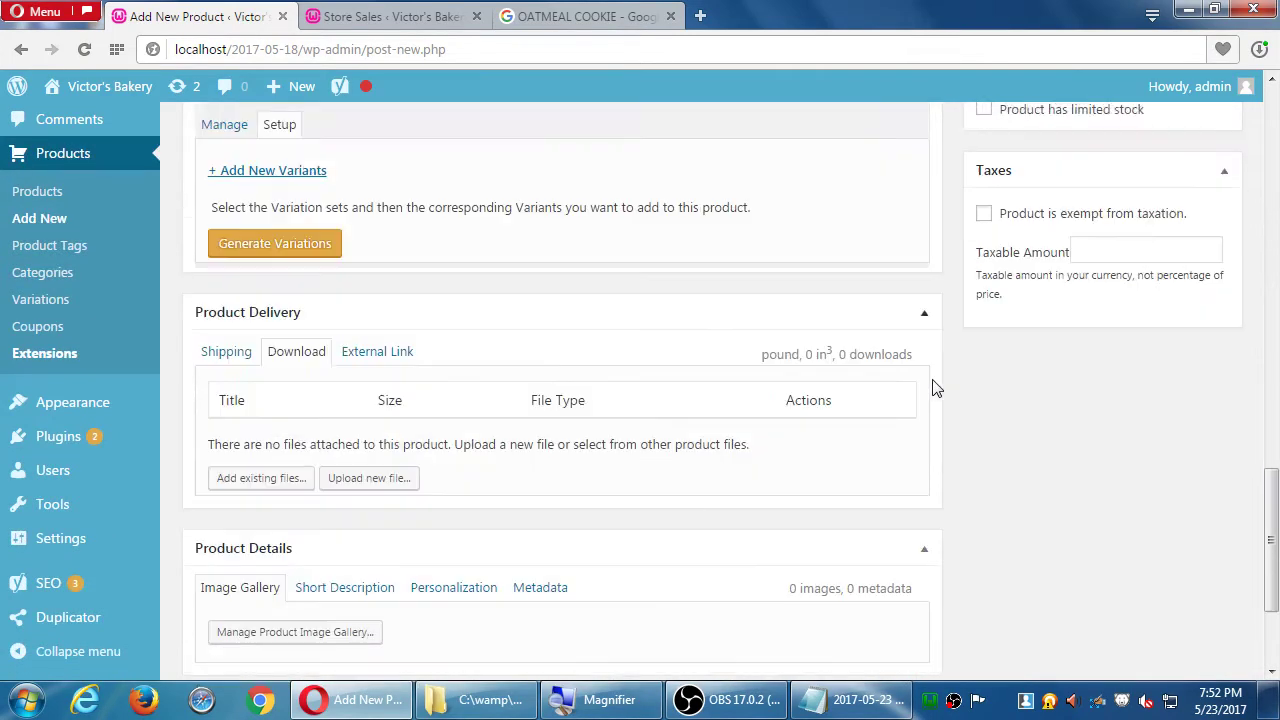
left_click(368, 328)
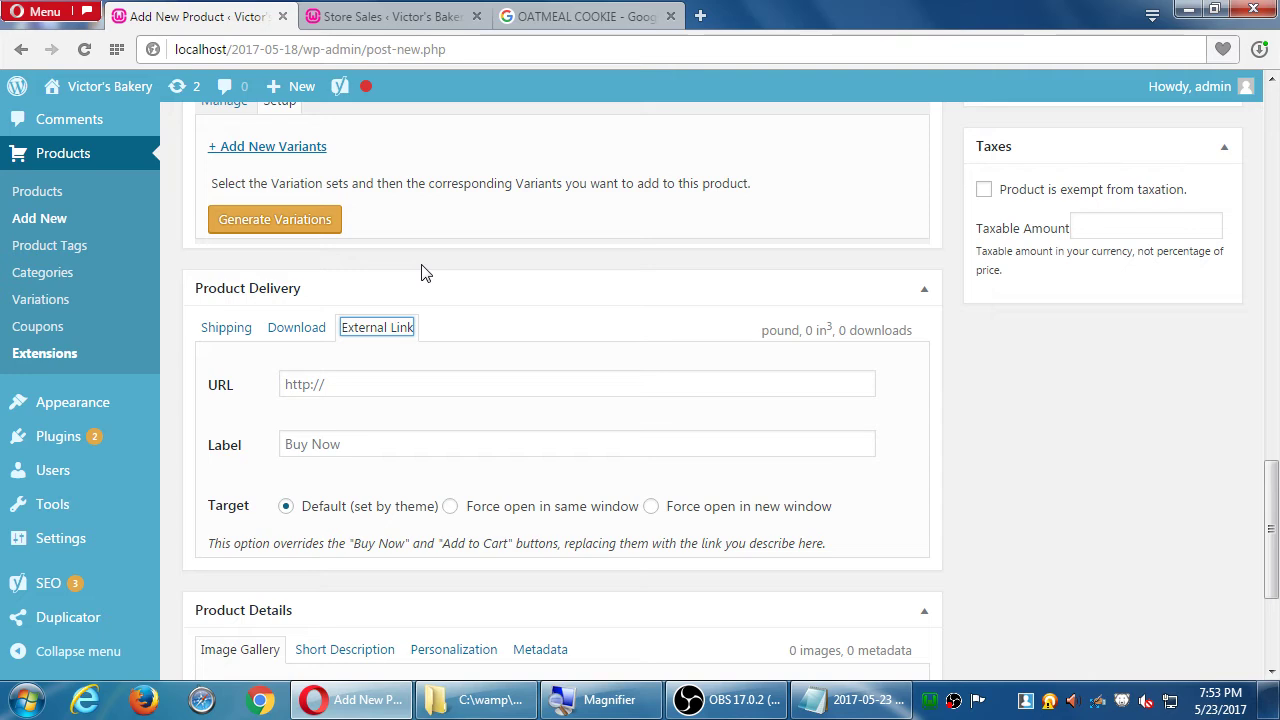
key("Tab")
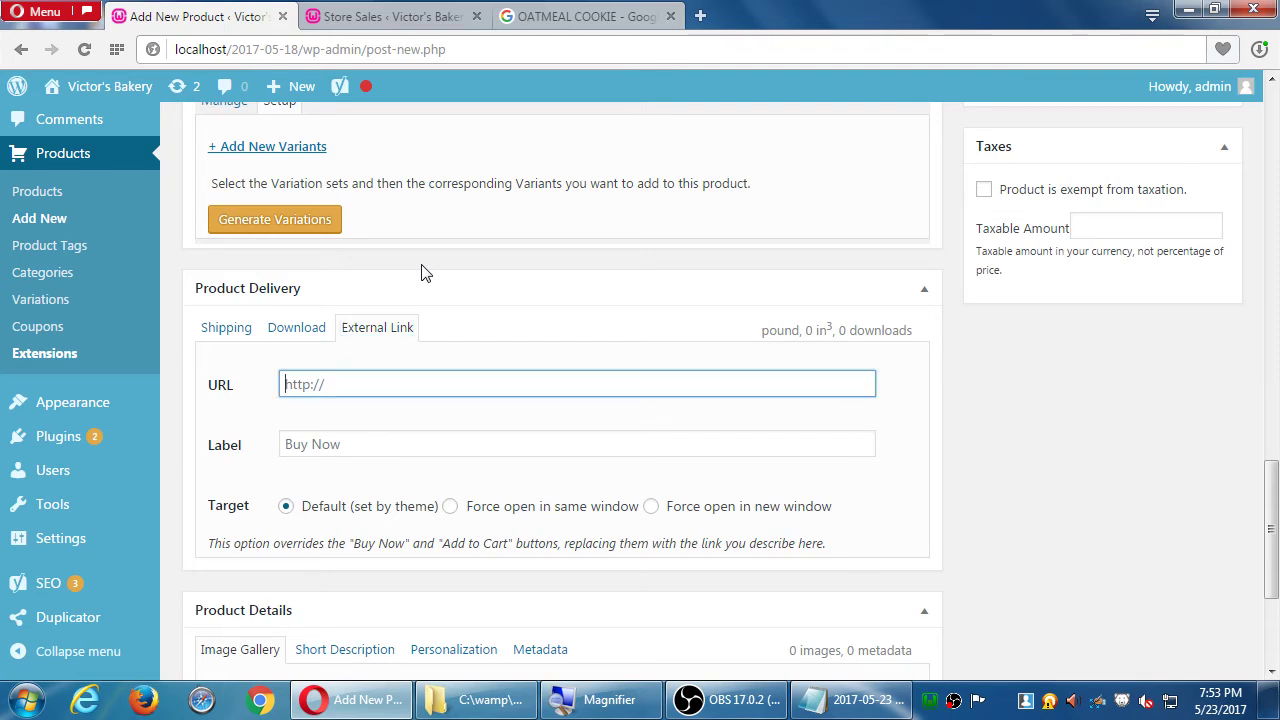
type("http://amzon")
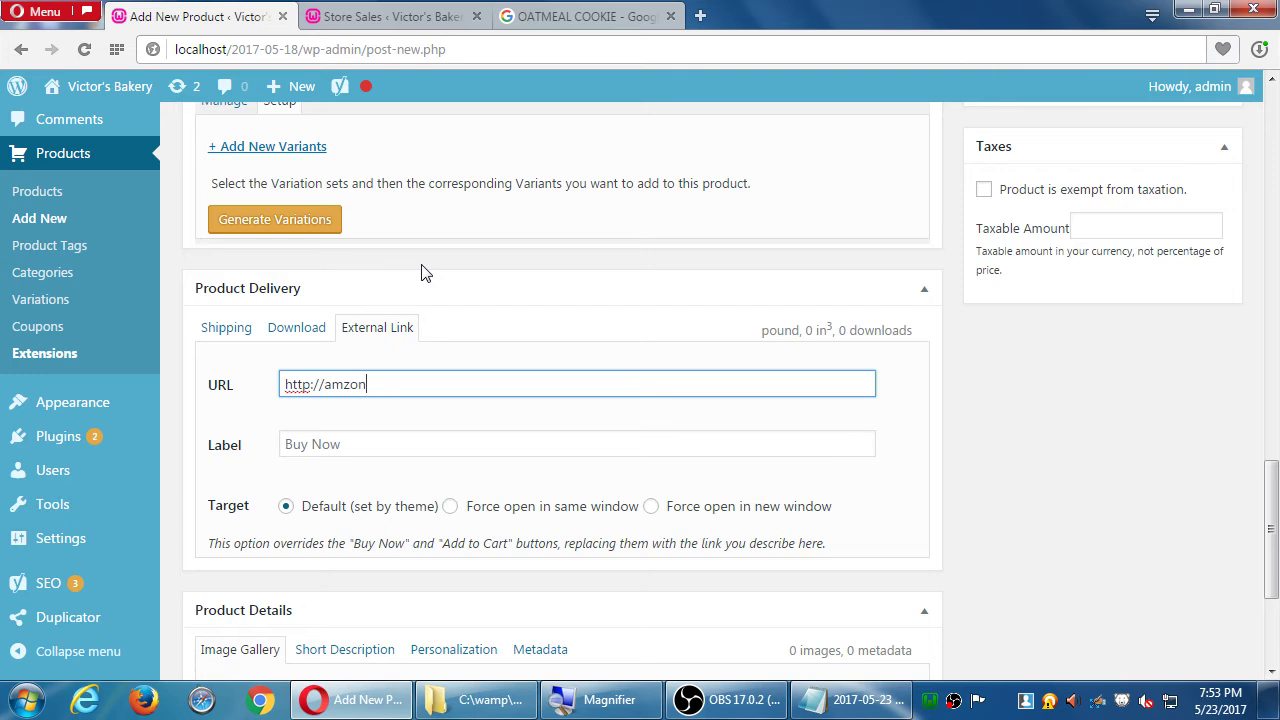
type(".com/cookie-choco-01")
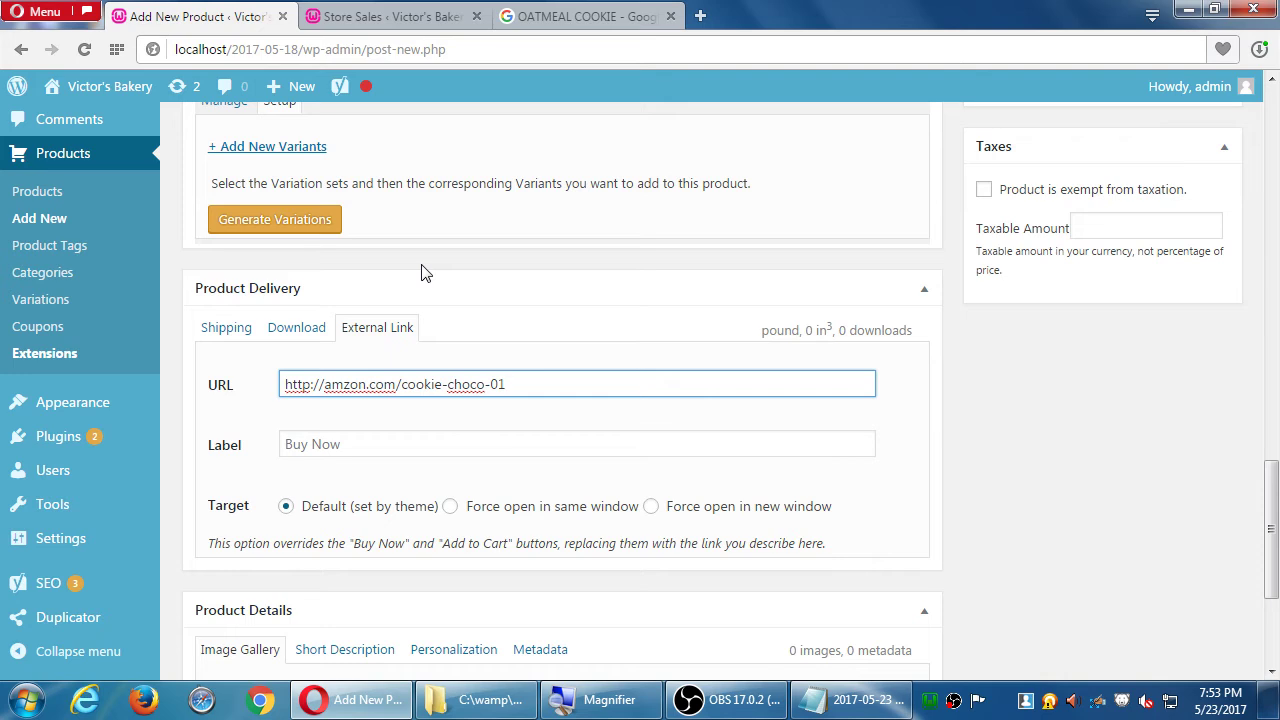
key("ctrl+a")
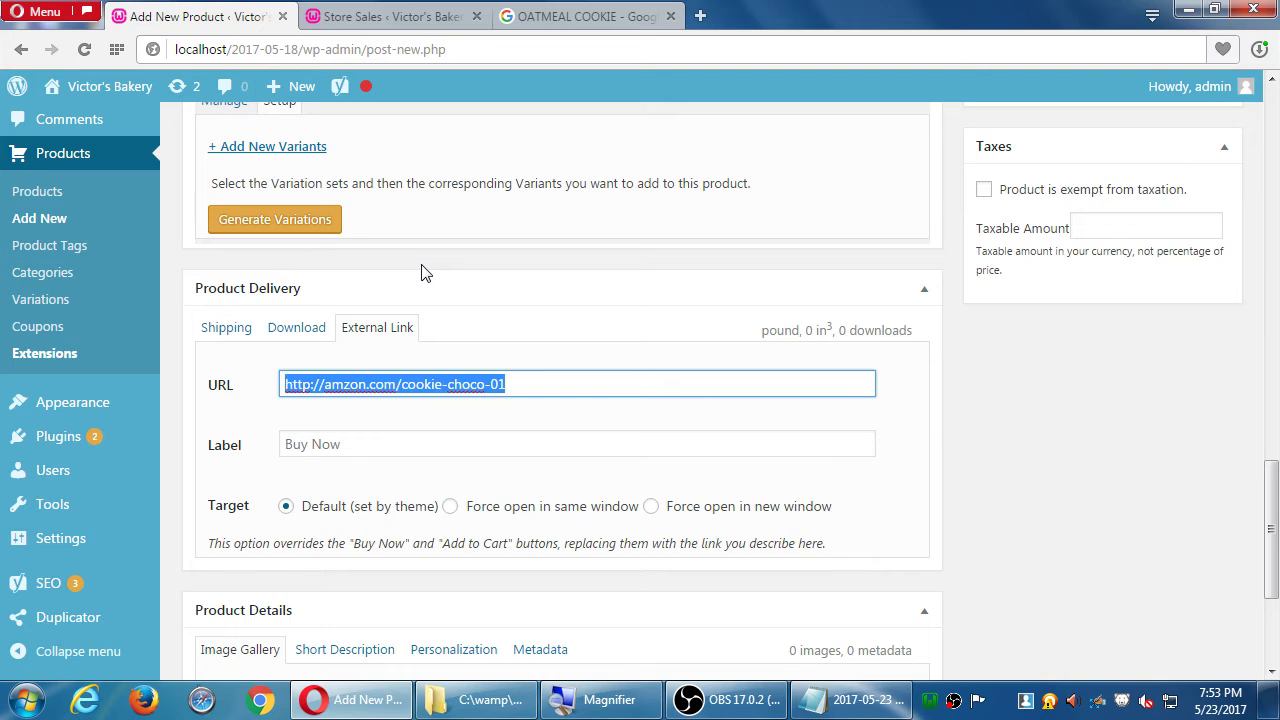
key("Tab")
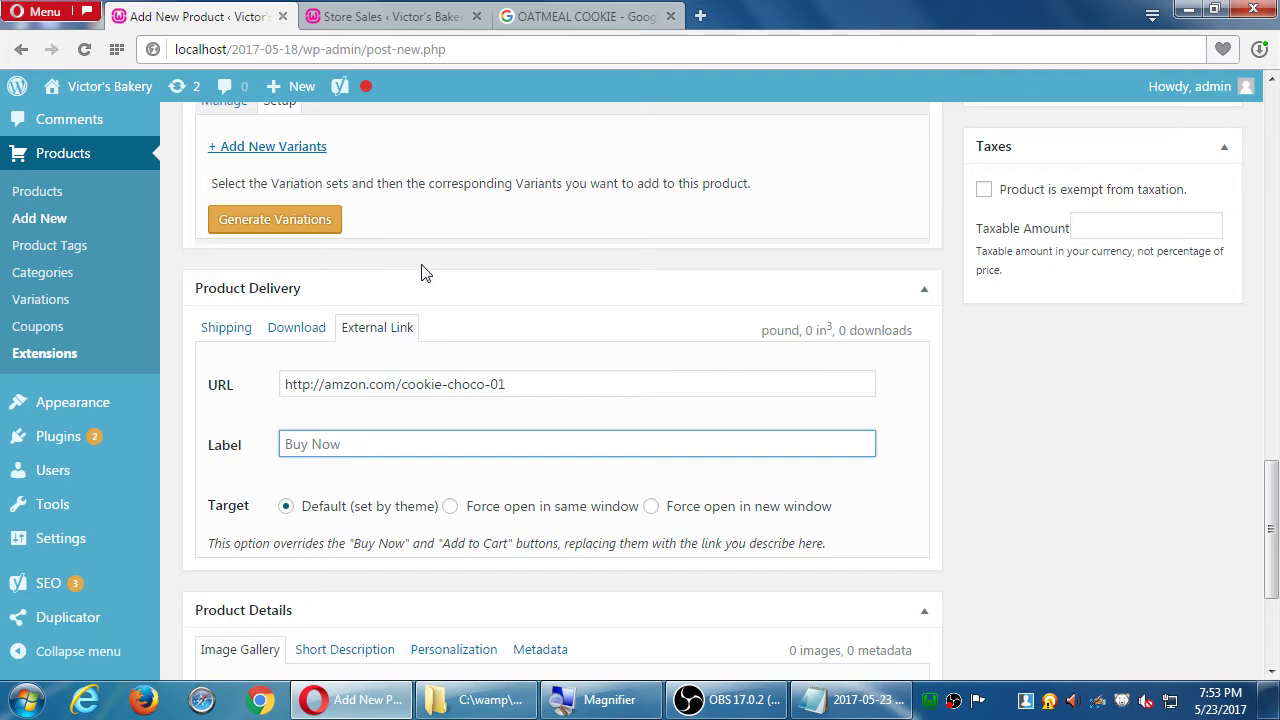
type("Buy on Amazon")
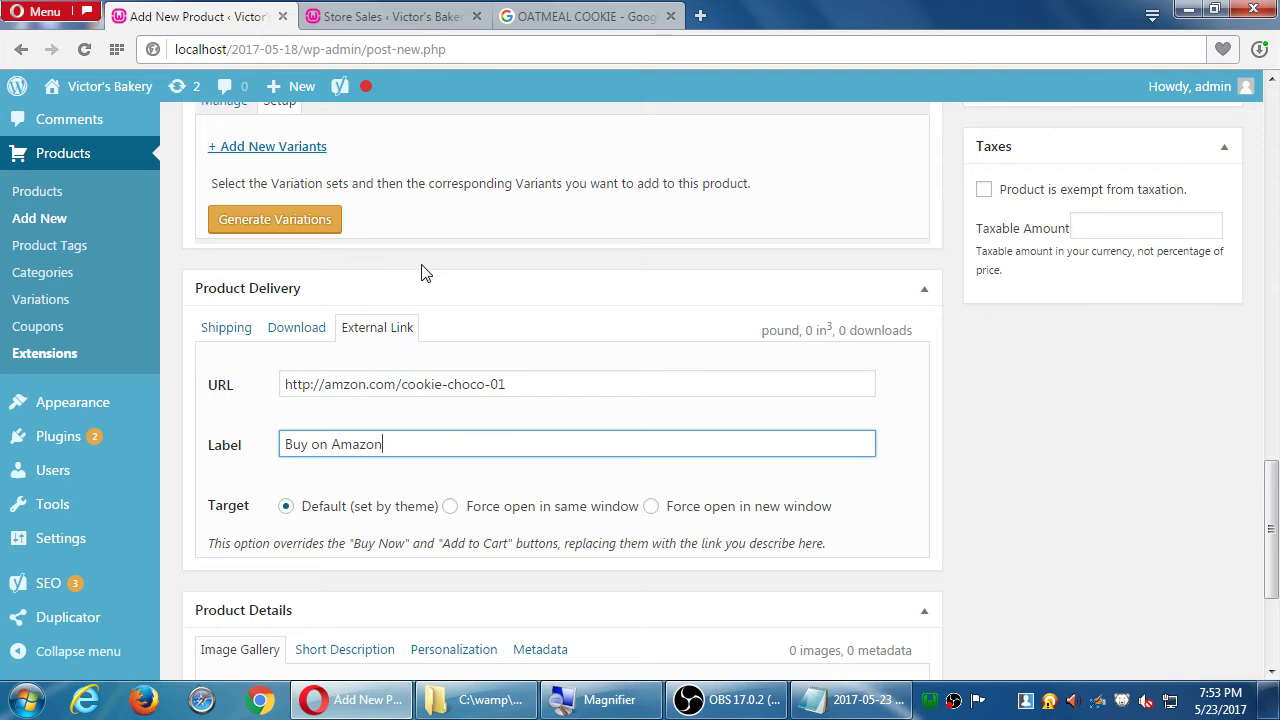
key("BackSpace")
key("BackSpace")
key("BackSpace")
key("BackSpace")
key("BackSpace")
key("BackSpace")
key("BackSpace")
key("BackSpace")
key("BackSpace")
key("BackSpace")
key("BackSpace")
key("BackSpace")
key("BackSpace")
- Clear the external link URL back to blank, leaving the label as Buy Now
left_click(524, 380)
key("BackSpace")
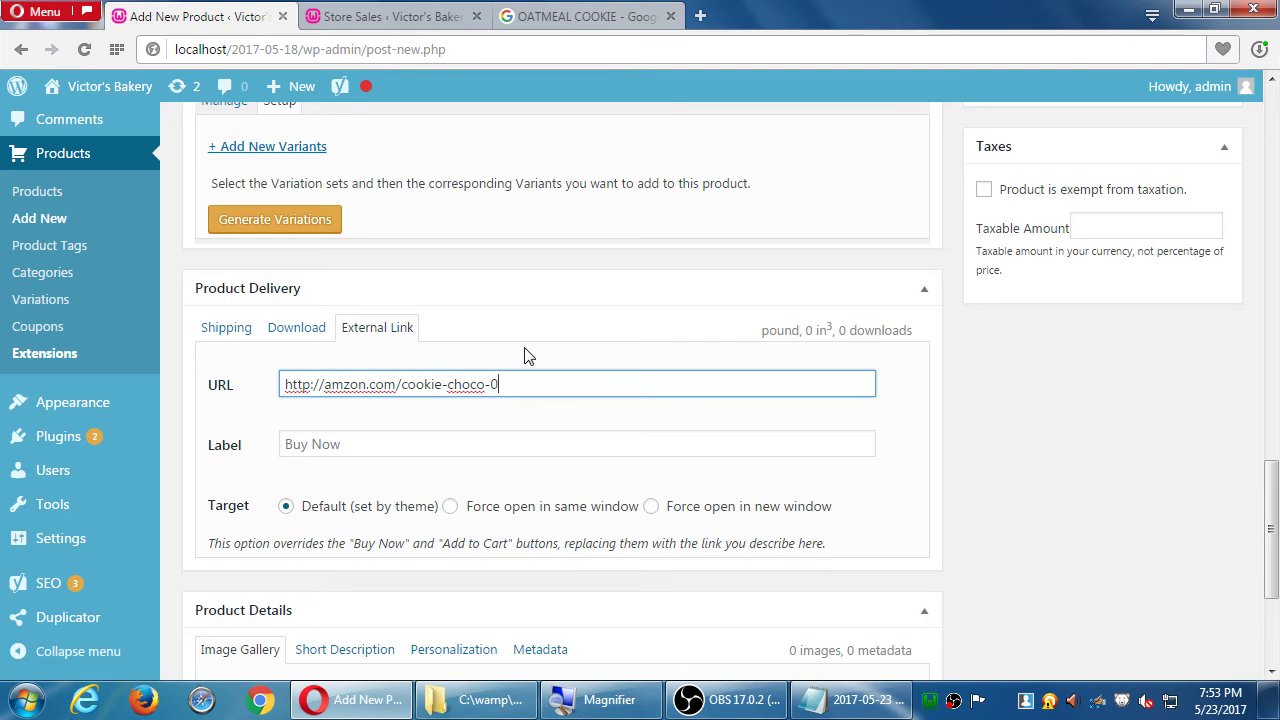
key("BackSpace")
key("BackSpace")
key("BackSpace")
key("BackSpace")
key("BackSpace")
key("BackSpace")
key("BackSpace")
key("BackSpace")
key("BackSpace")
key("BackSpace")
key("BackSpace")
key("BackSpace")
key("BackSpace")
key("BackSpace")
key("BackSpace")
key("BackSpace")
key("BackSpace")
key("BackSpace")
key("BackSpace")
key("BackSpace")
key("Tab")
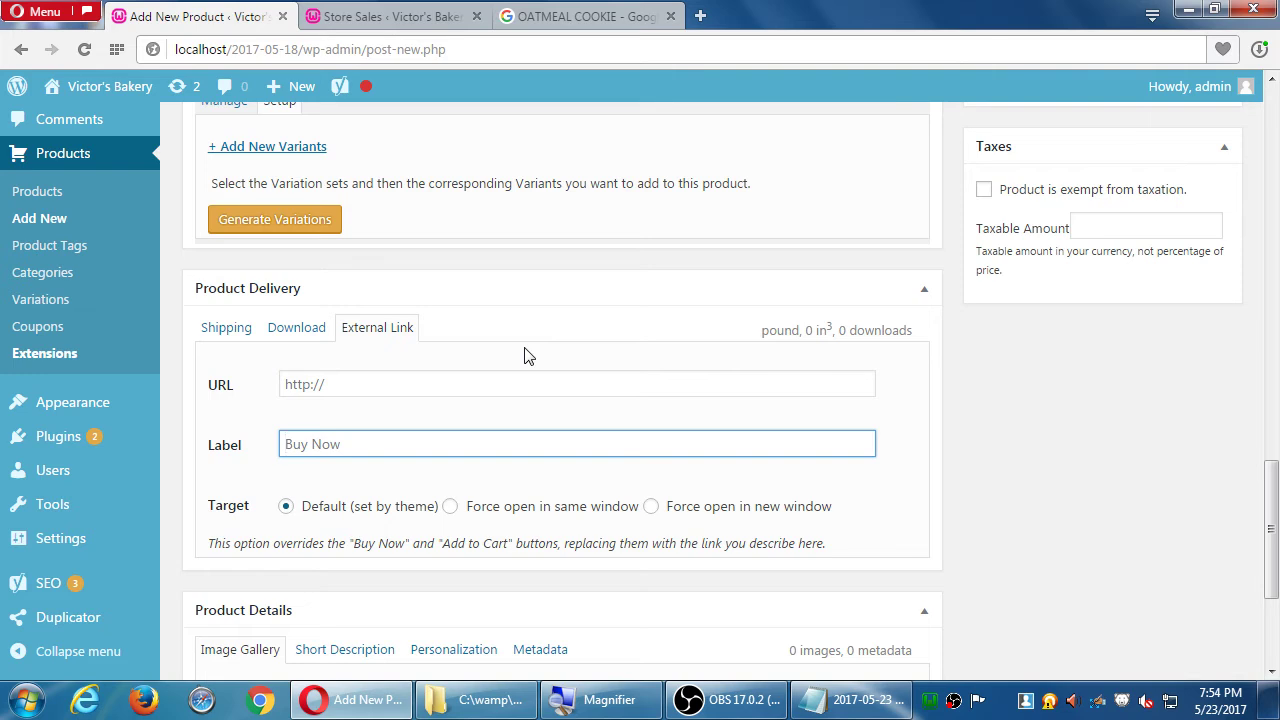
scroll(1018, 410, "down", 1)
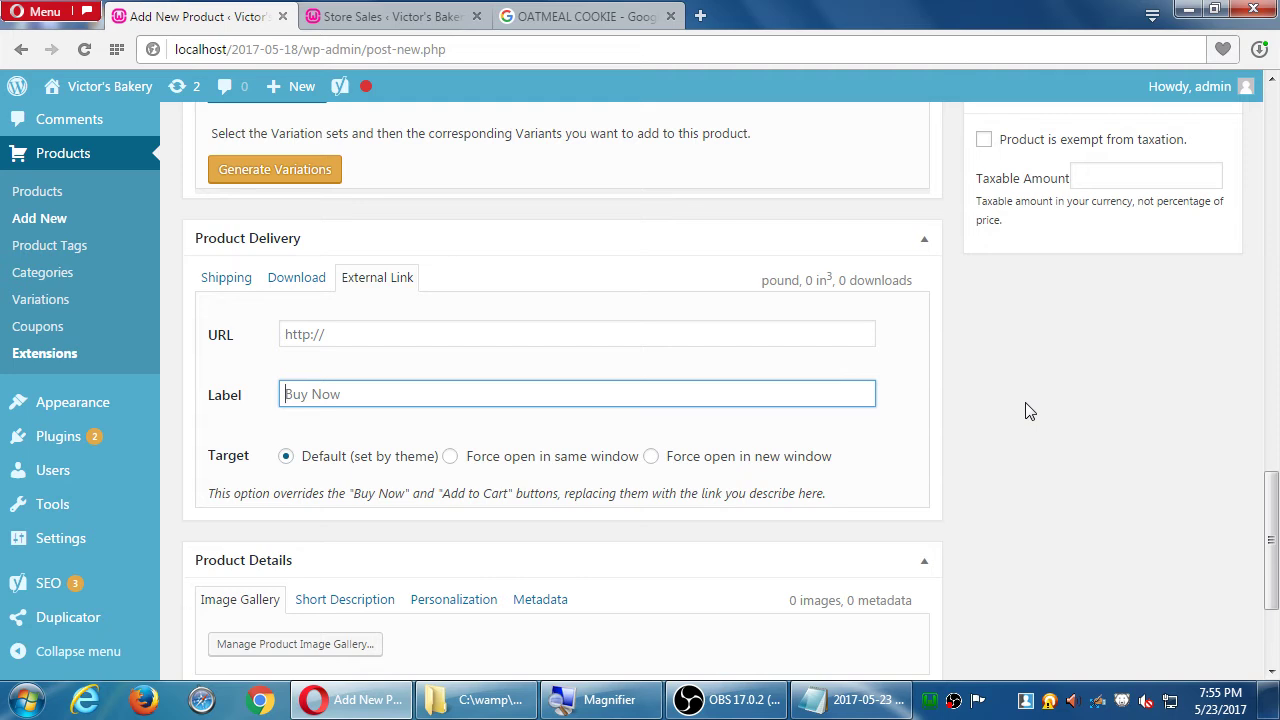
left_click(1066, 372)
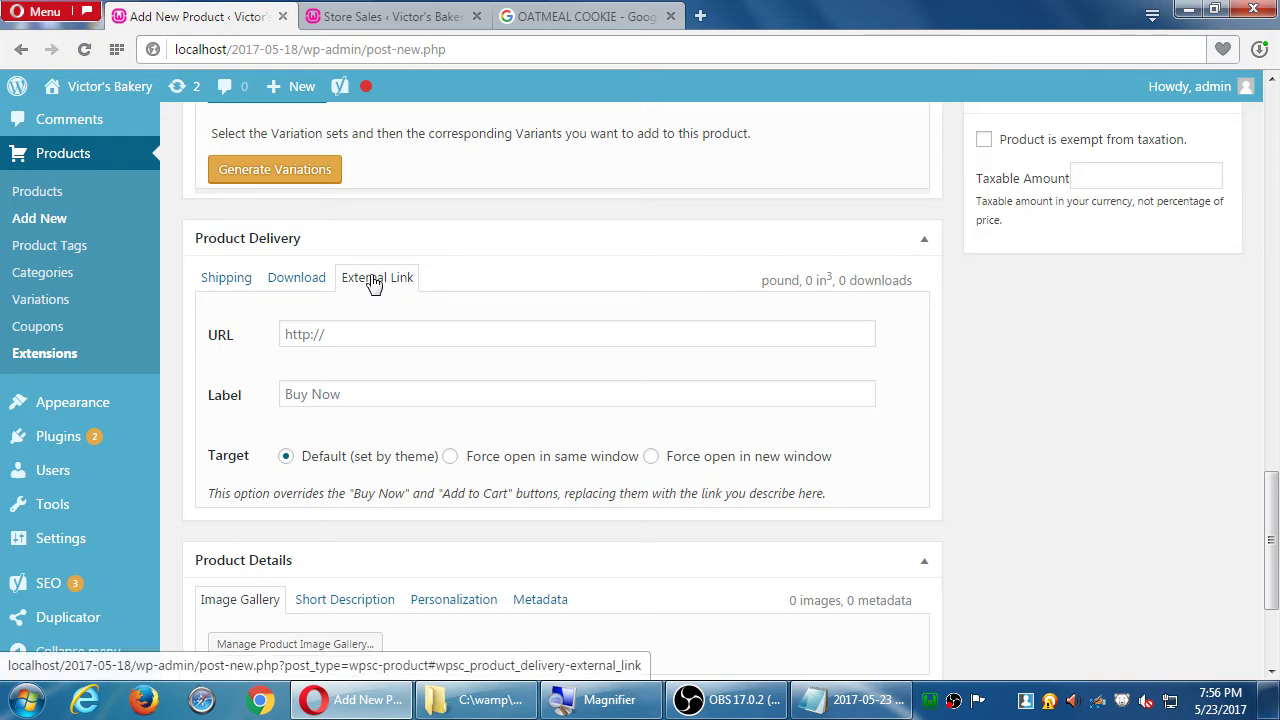
- Look over the product's downloadable file and shipping settings
left_click(297, 284)
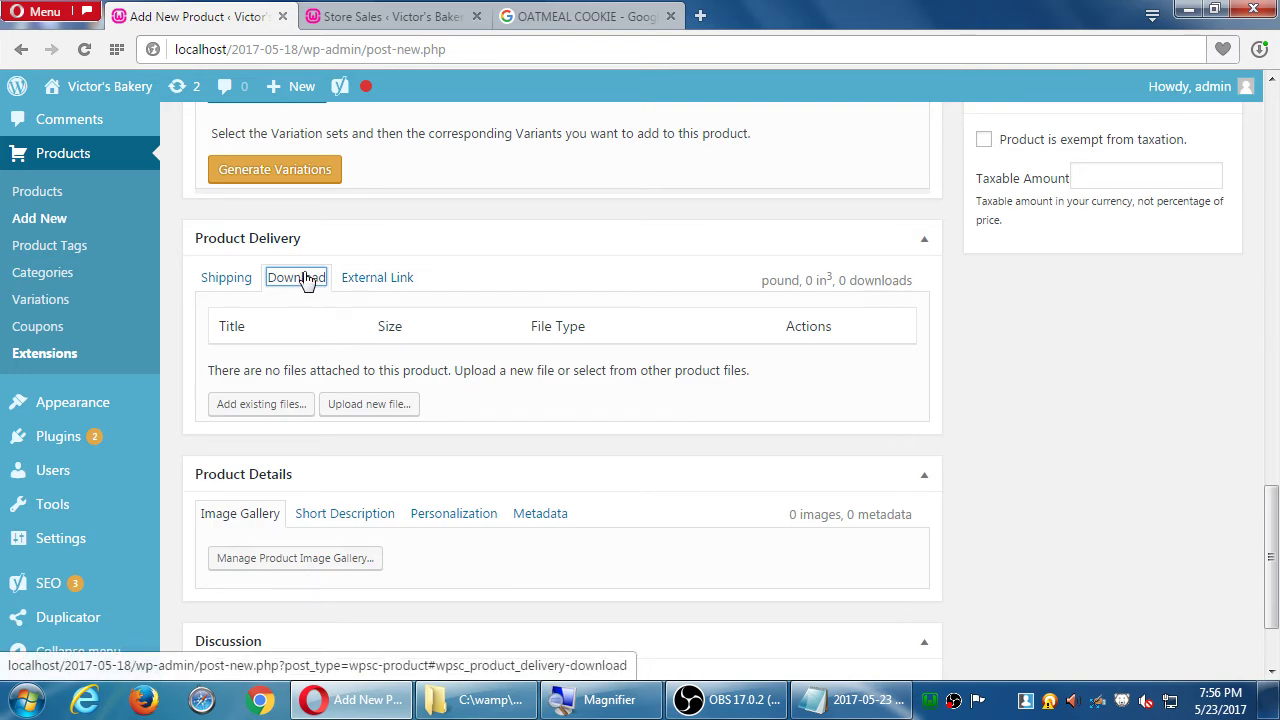
left_click(229, 285)
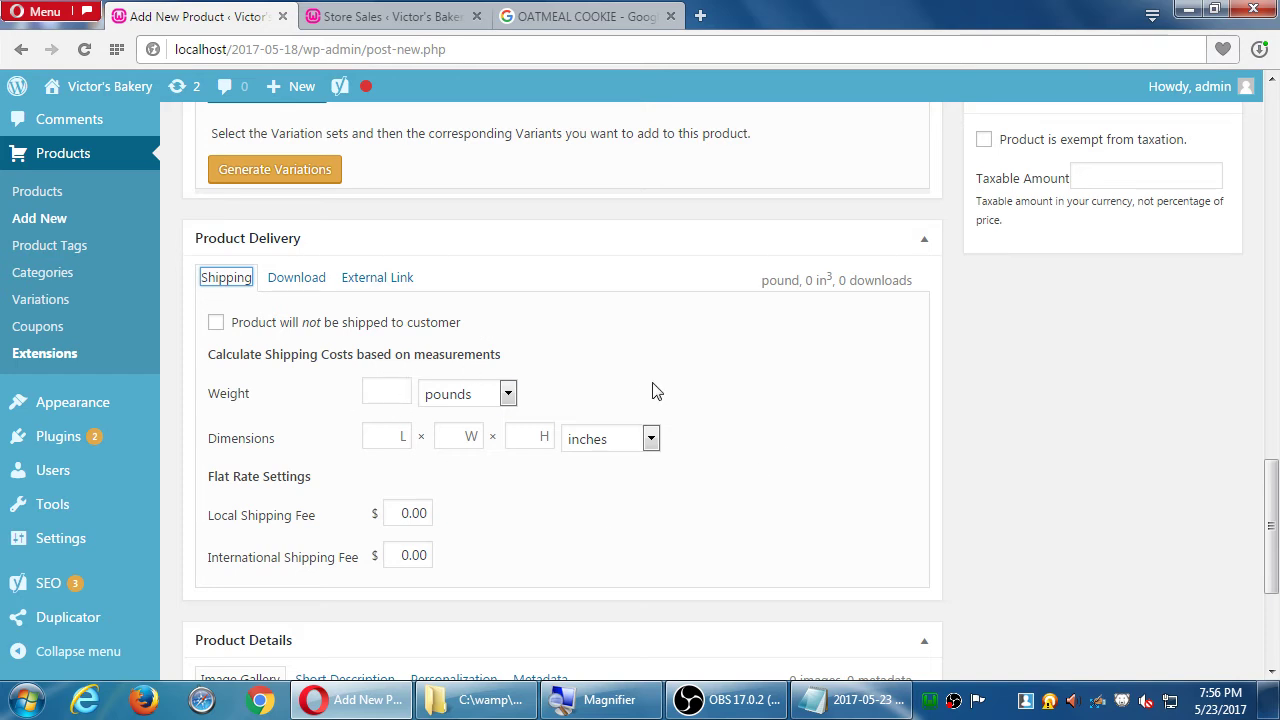
scroll(1036, 357, "down", 2)
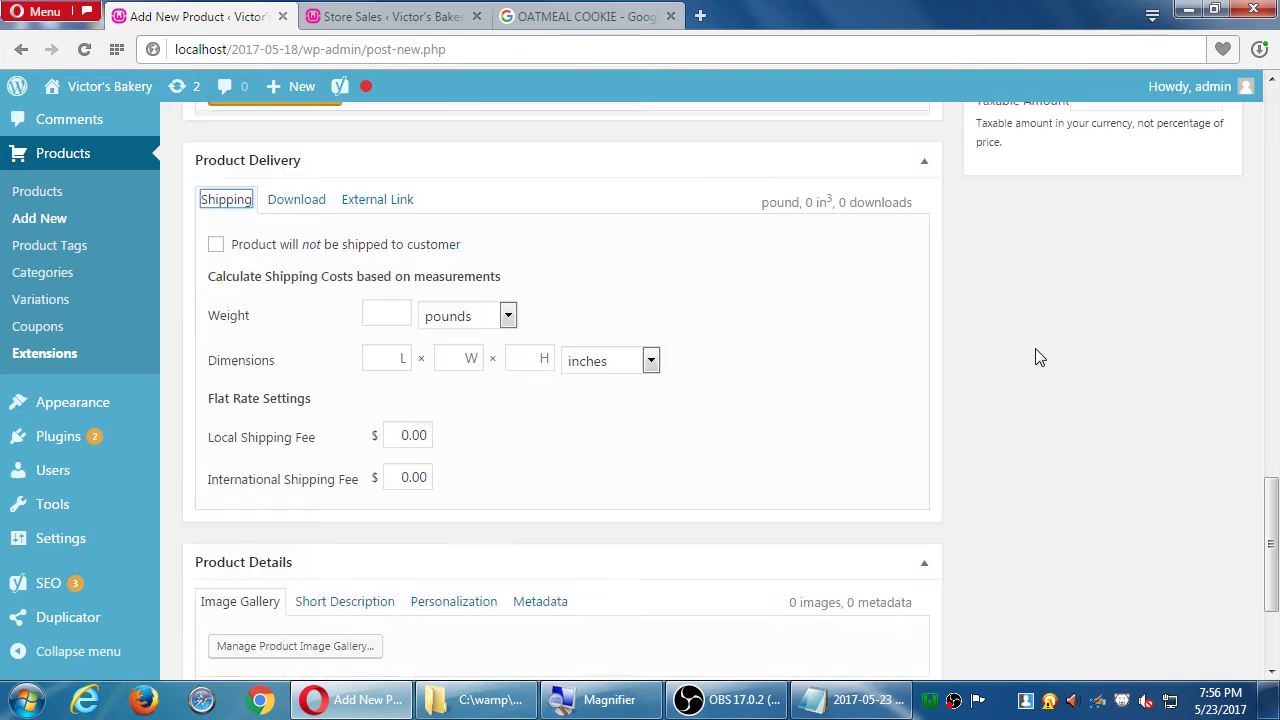
scroll(1037, 357, "down", 1)
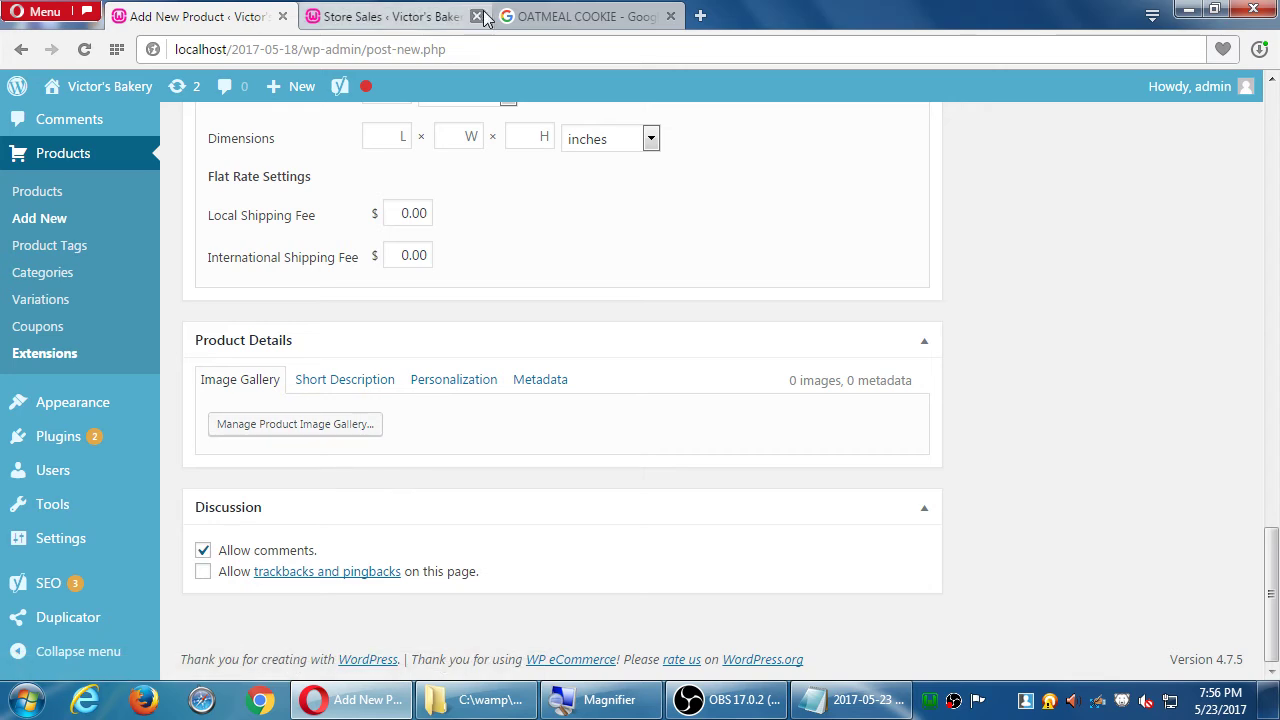
- Close the oatmeal cookie image search and Store Sales tabs
left_click(670, 16)
scroll(1106, 440, "up", 15)
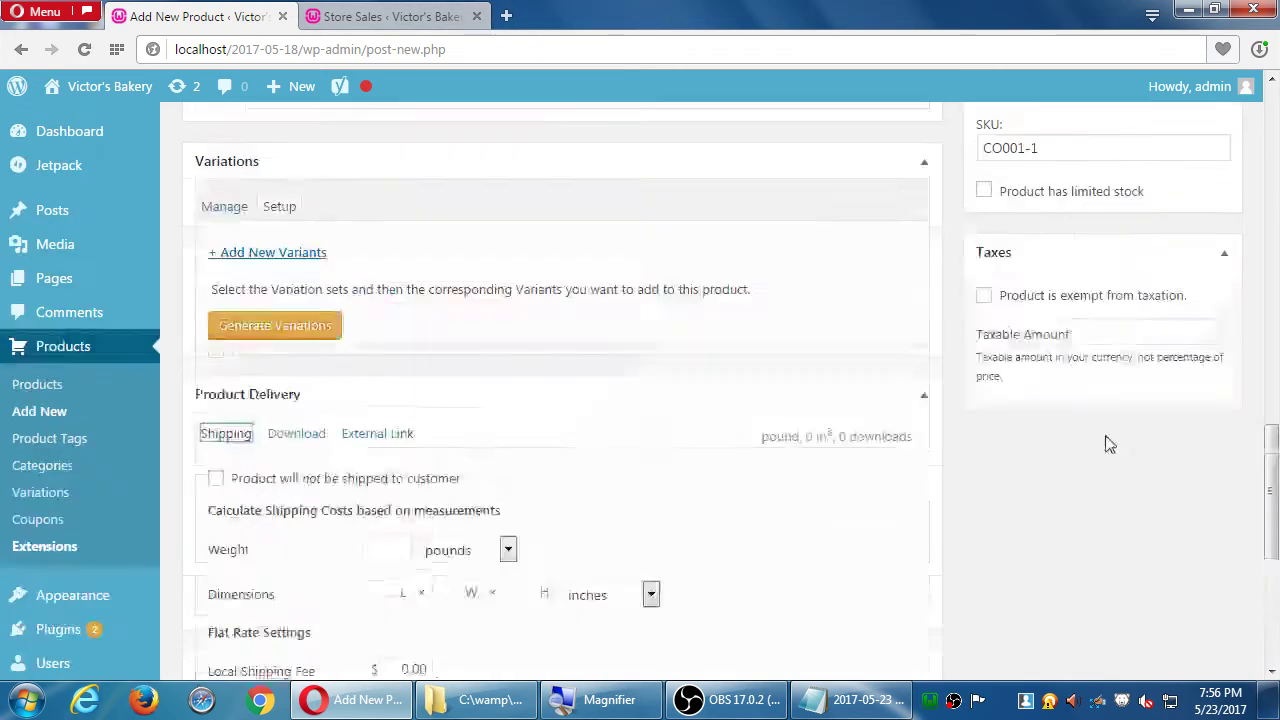
scroll(1128, 360, "down", 1)
scroll(1120, 355, "down", 5)
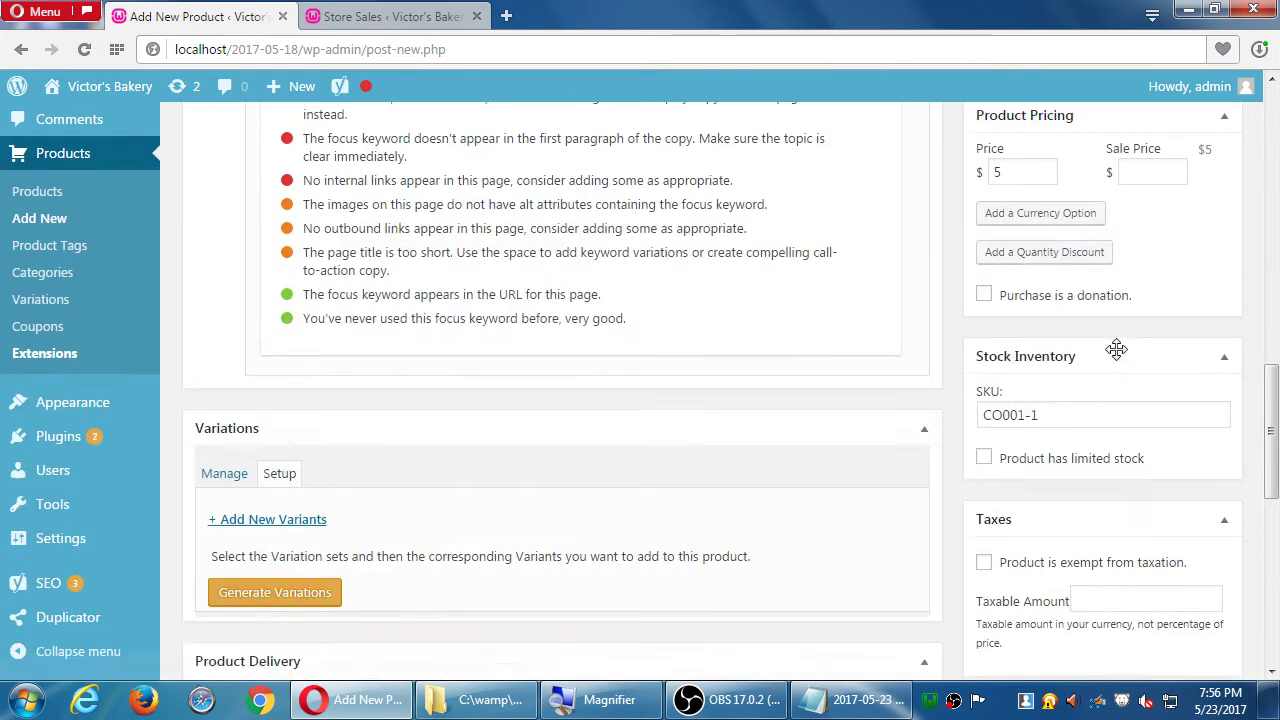
left_click(476, 16)
scroll(590, 270, "down", 5)
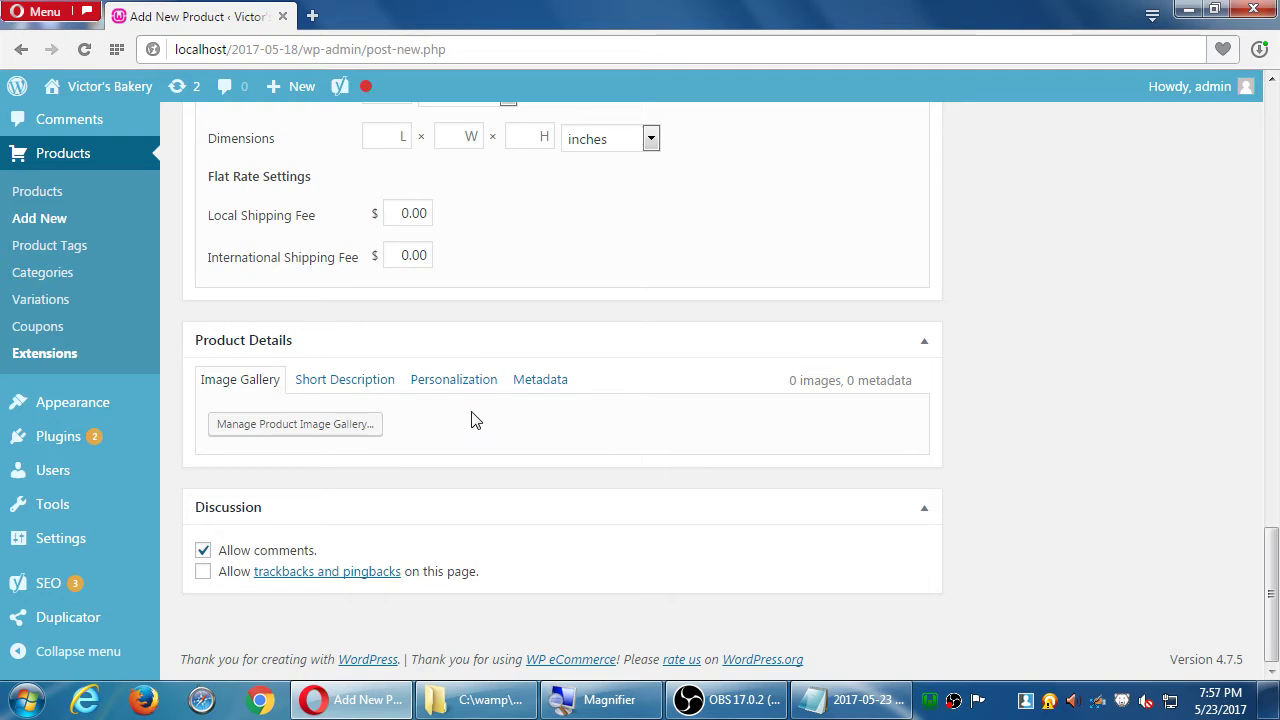
- Add filler text 'fsdggfg fgffg' after the cookie's main description
left_click(334, 390)
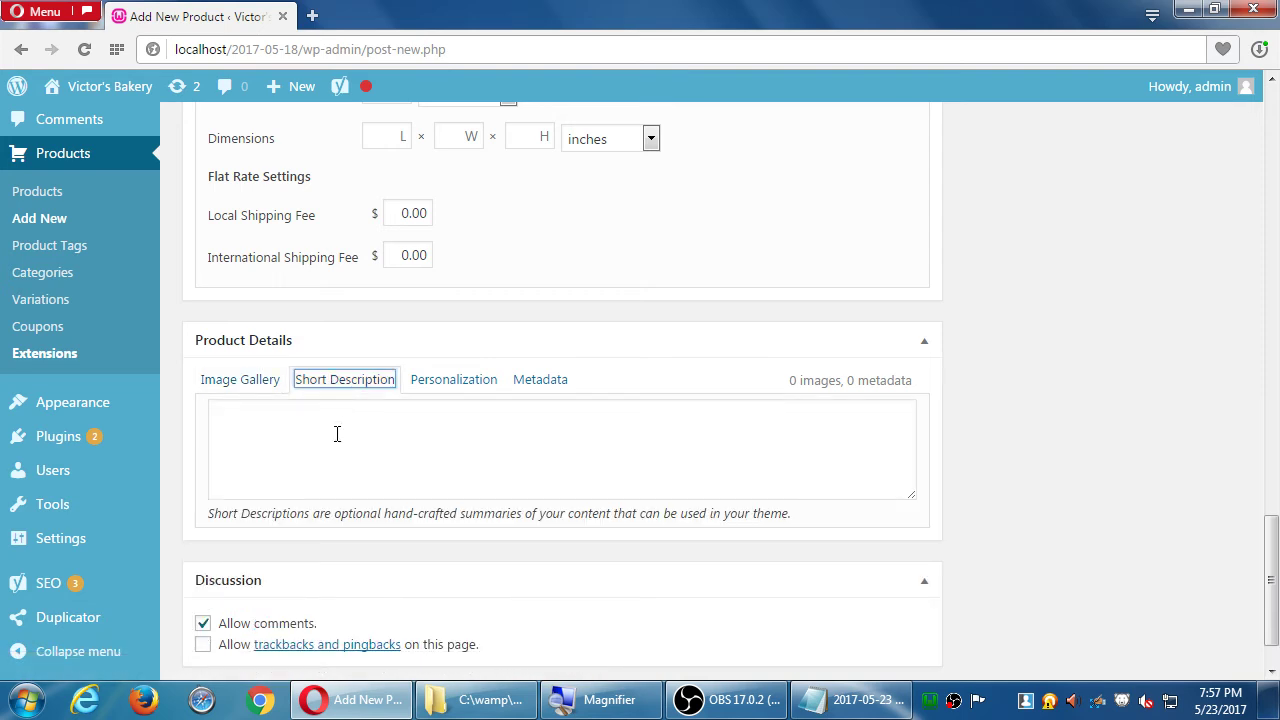
scroll(857, 443, "up", 20)
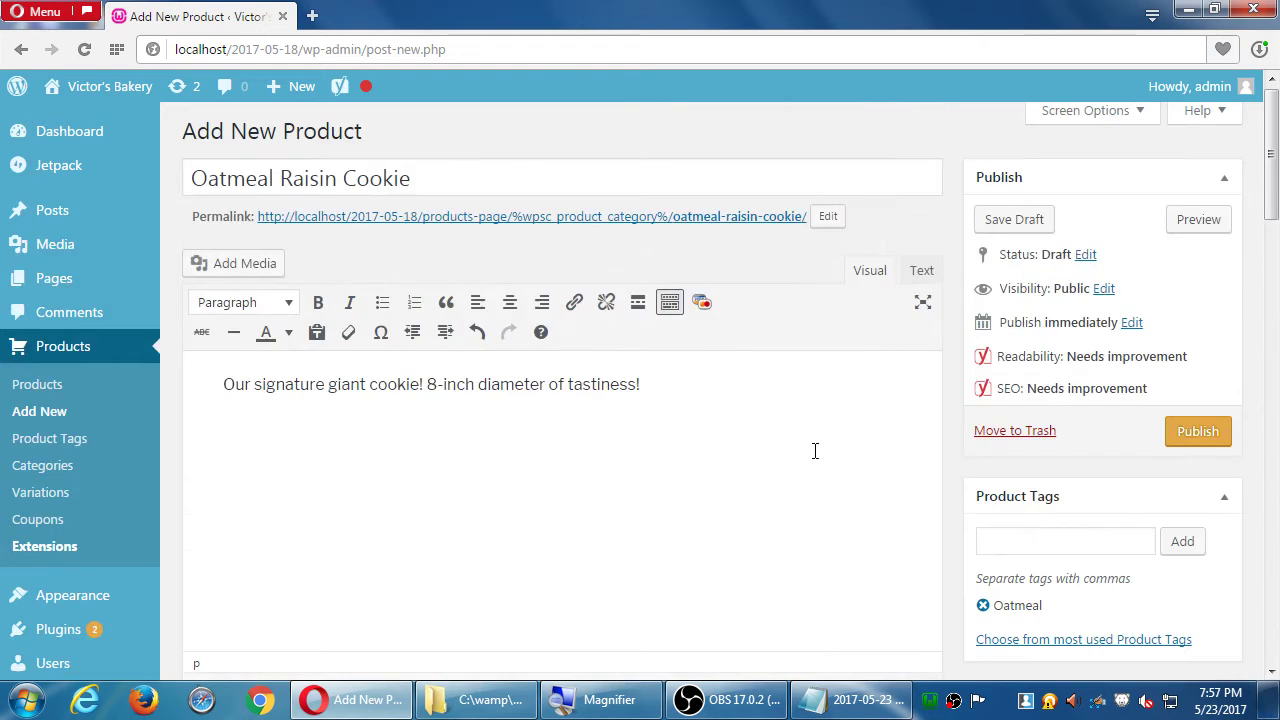
left_click(752, 460)
type("fsdggfg fgffg")
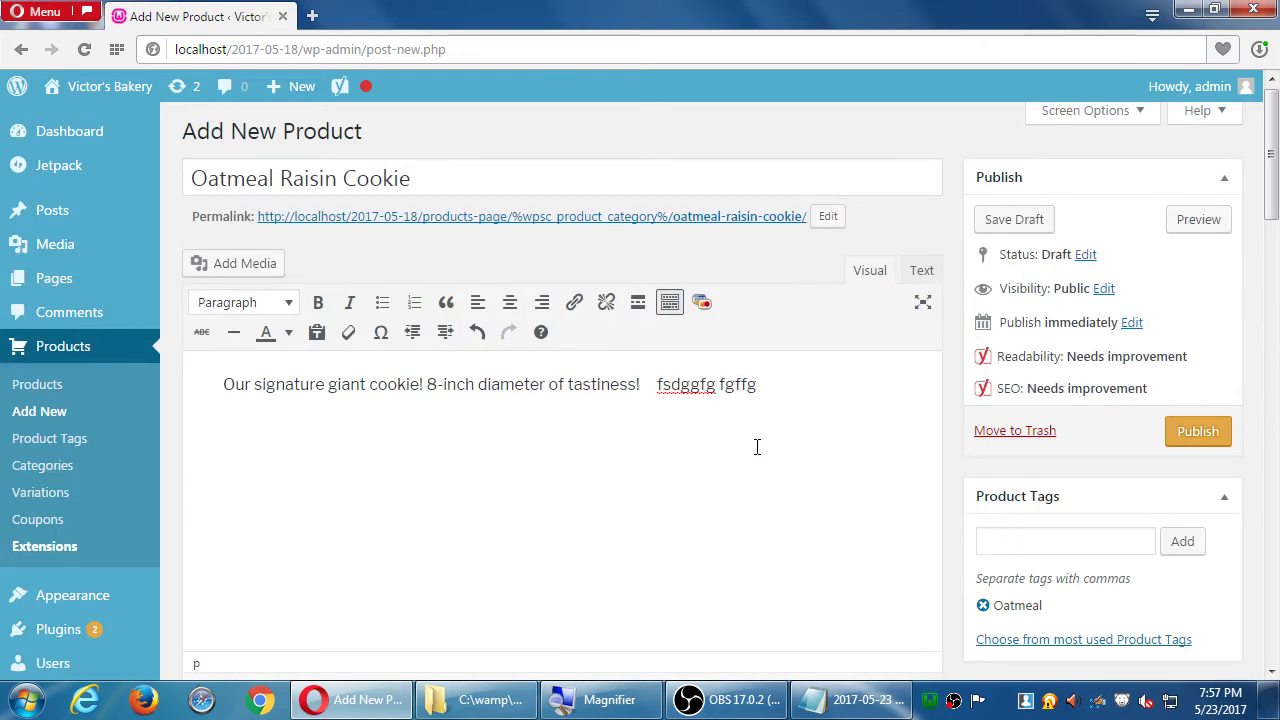
- Enter 'Since 1981.' as the cookie's short description
scroll(930, 480, "down", 15)
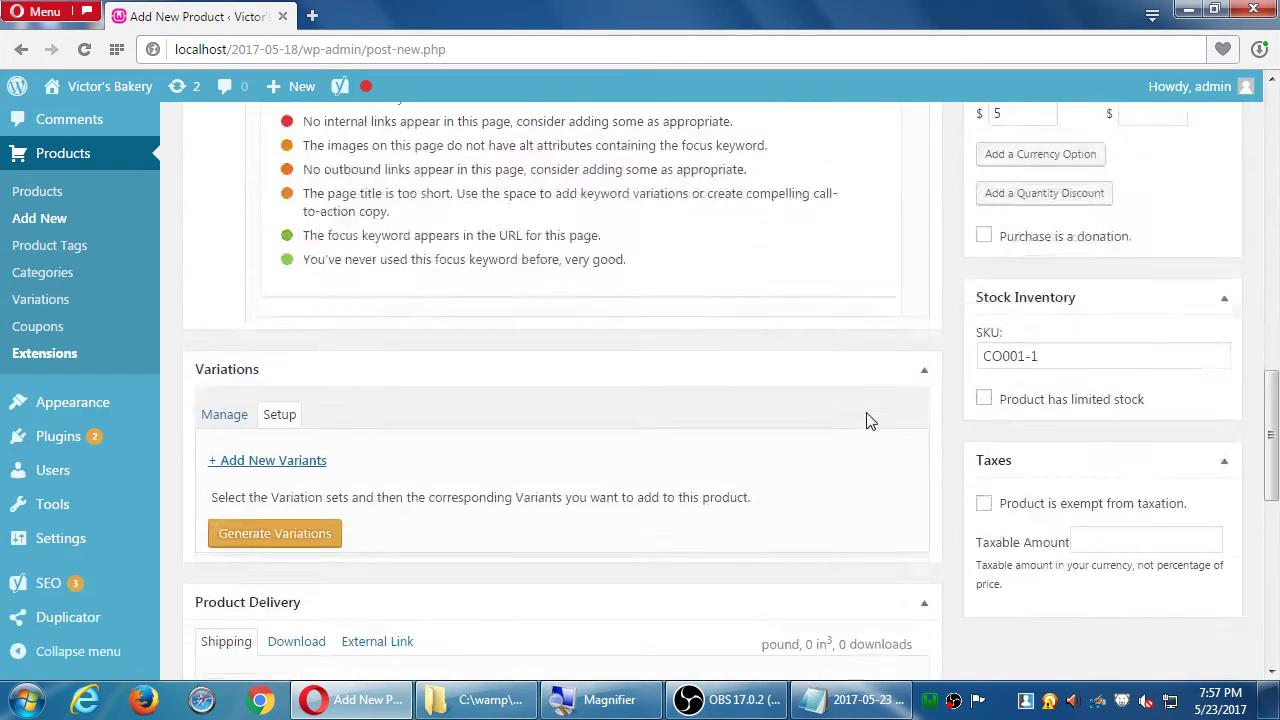
scroll(868, 420, "down", 7)
left_click(610, 358)
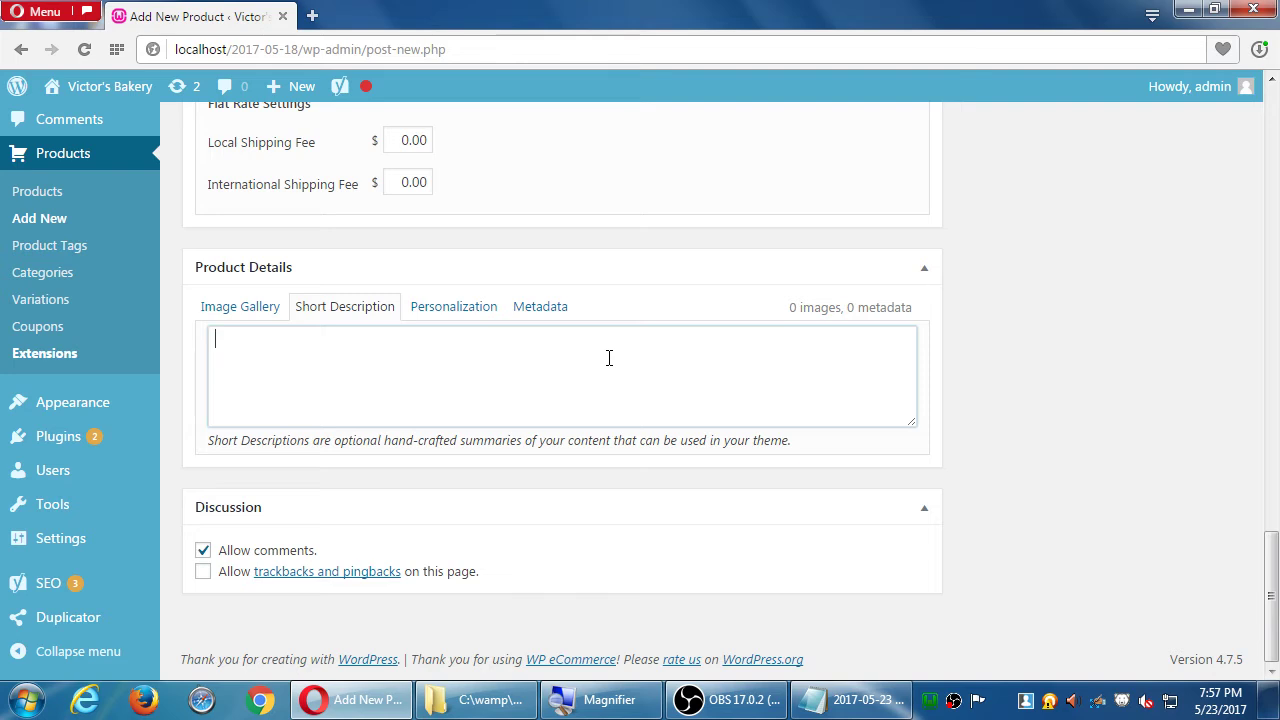
type("Since 1981.")
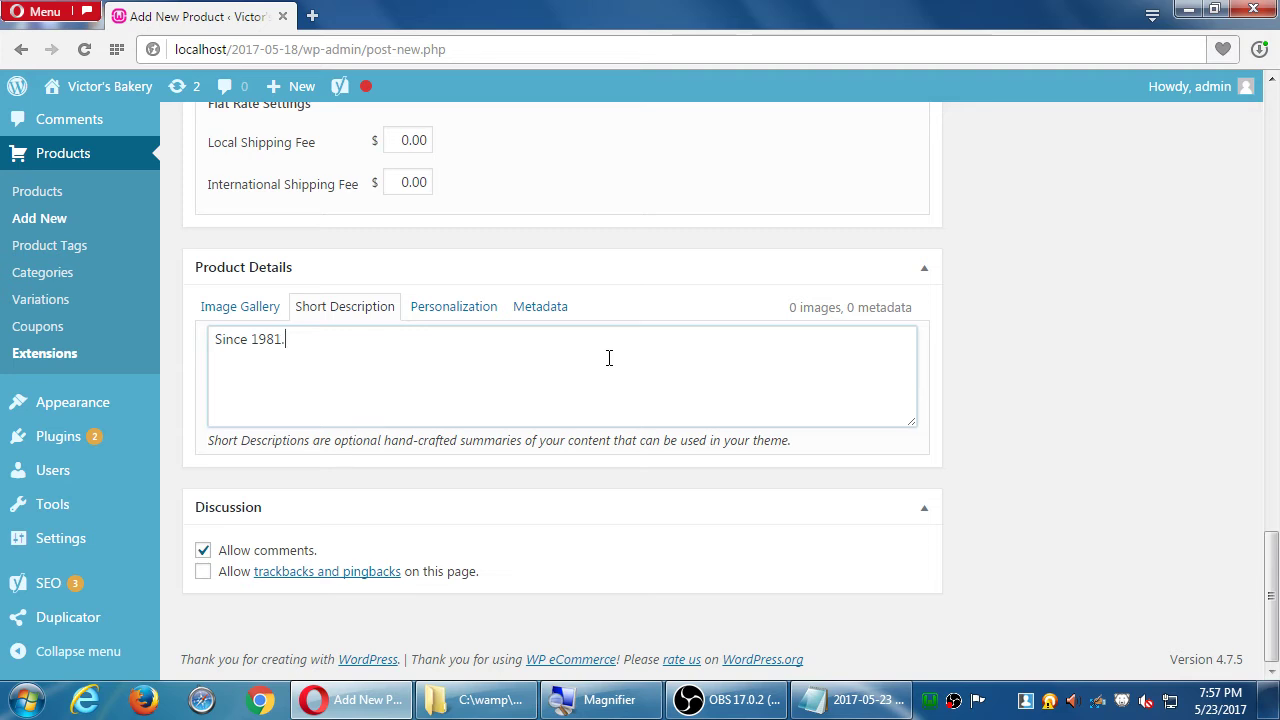
left_click(456, 309)
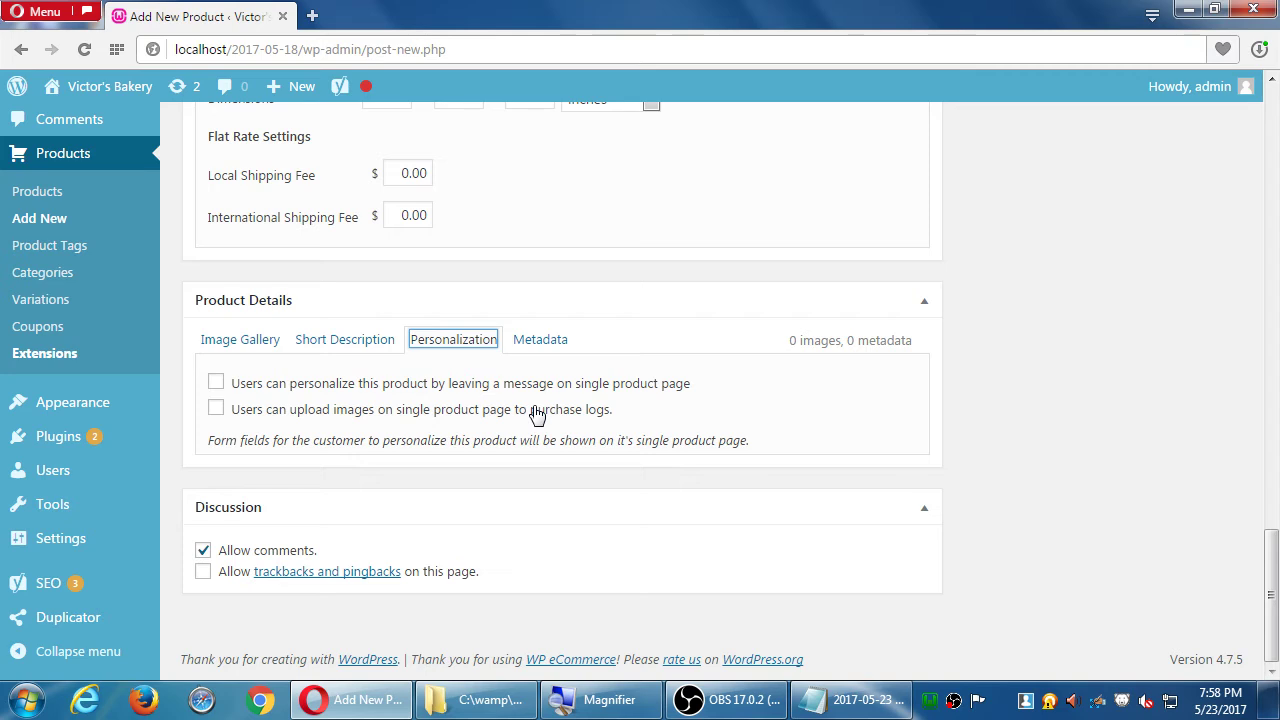
- Leave customer image uploads turned off for the cookie
left_click(537, 414)
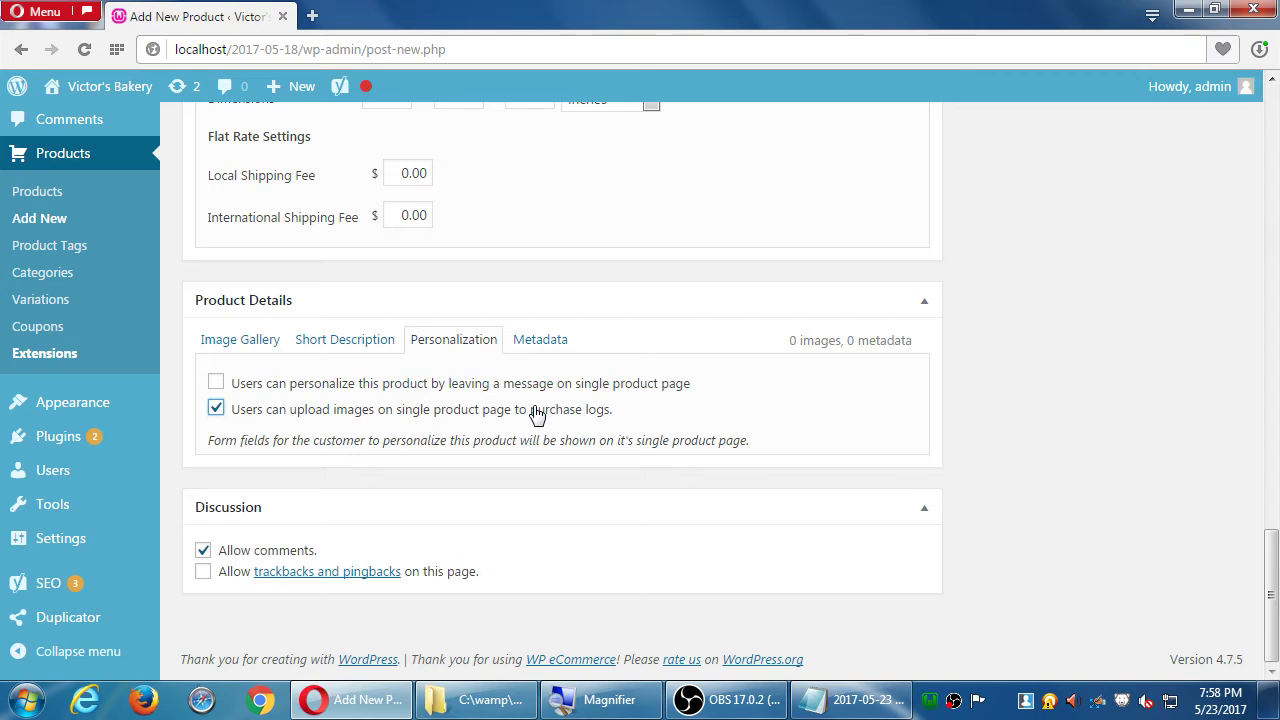
left_click(277, 410)
left_click(277, 410)
scroll(277, 414, "up", 3)
scroll(277, 410, "up", 15)
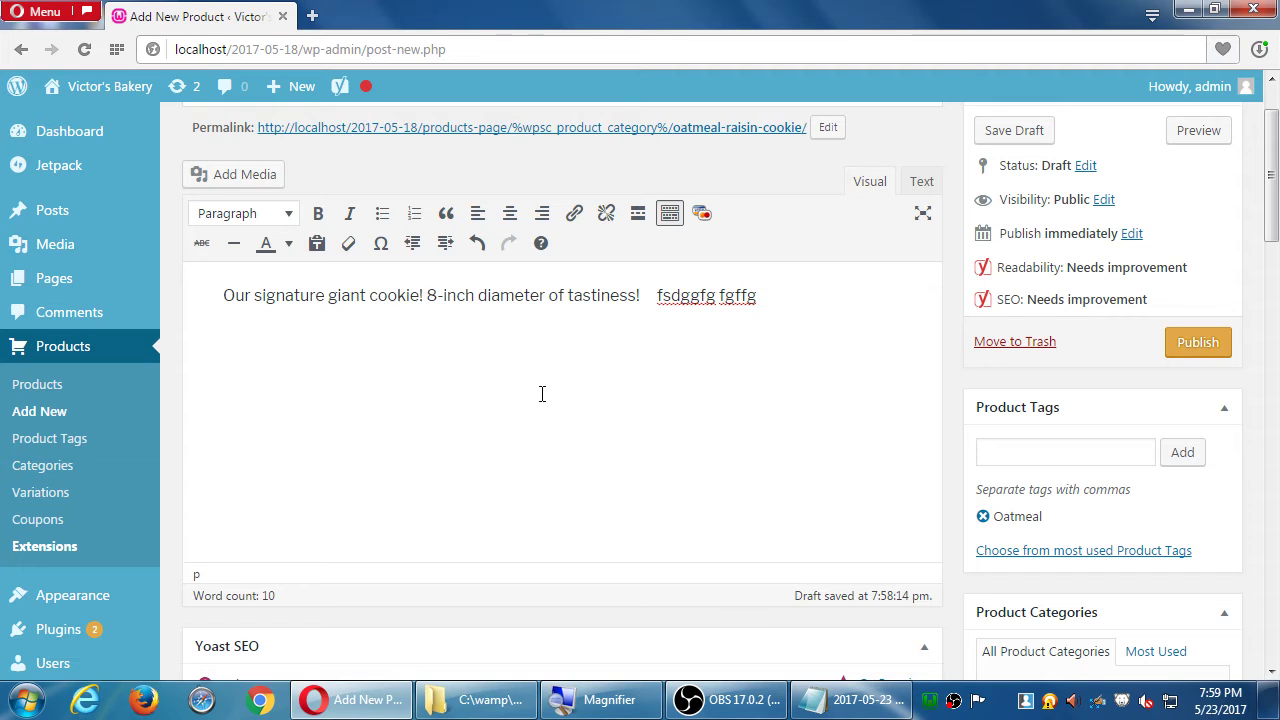
scroll(395, 565, "down", 20)
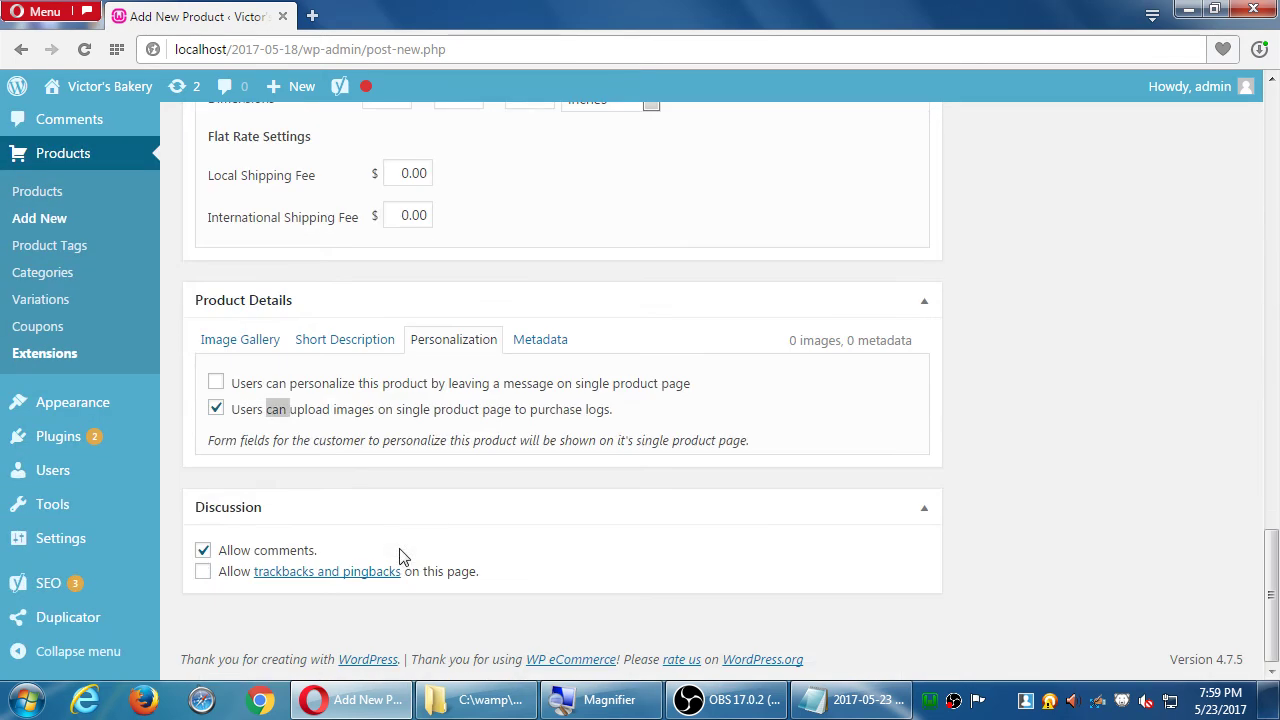
left_click(216, 409)
left_click(1087, 462)
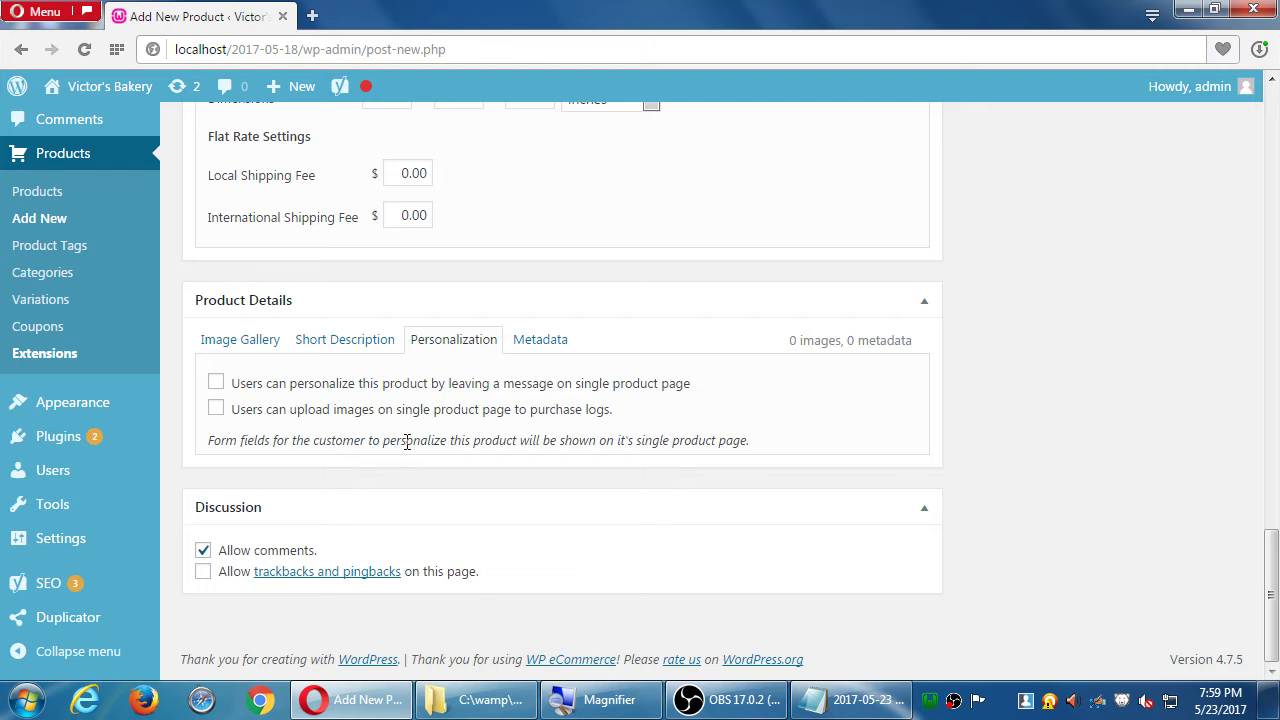
- Let customers leave a personalization message, keeping comments allowed
left_click(216, 386)
left_click(202, 549)
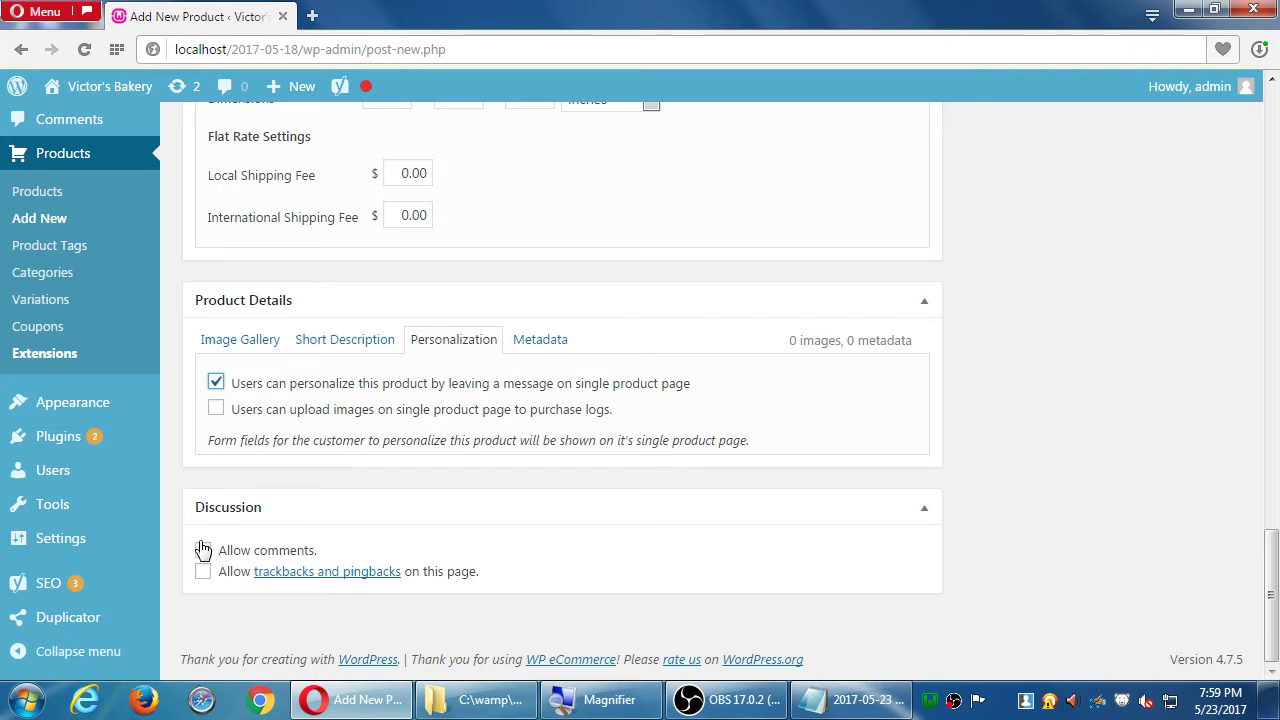
left_click(203, 550)
left_click(203, 550)
left_click(203, 550)
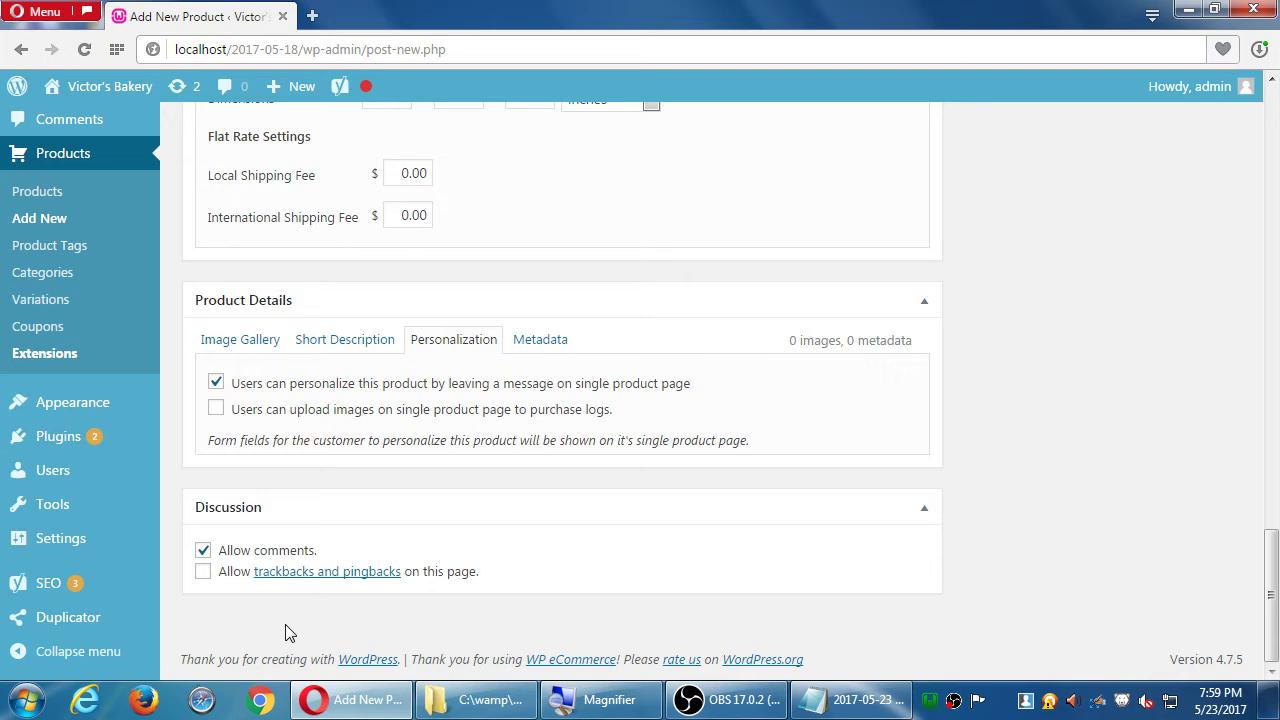
- Check the empty custom Metadata list, then scroll back up to the Publish box
left_click(540, 342)
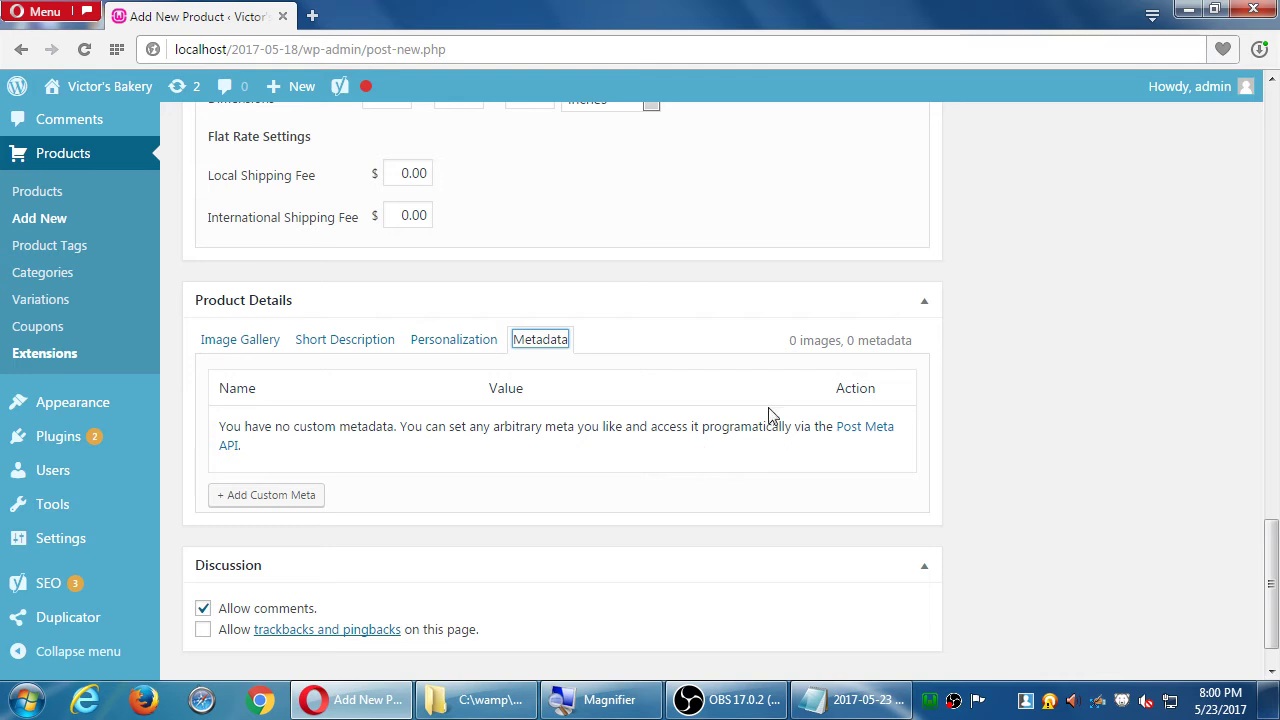
scroll(1066, 481, "up", 15)
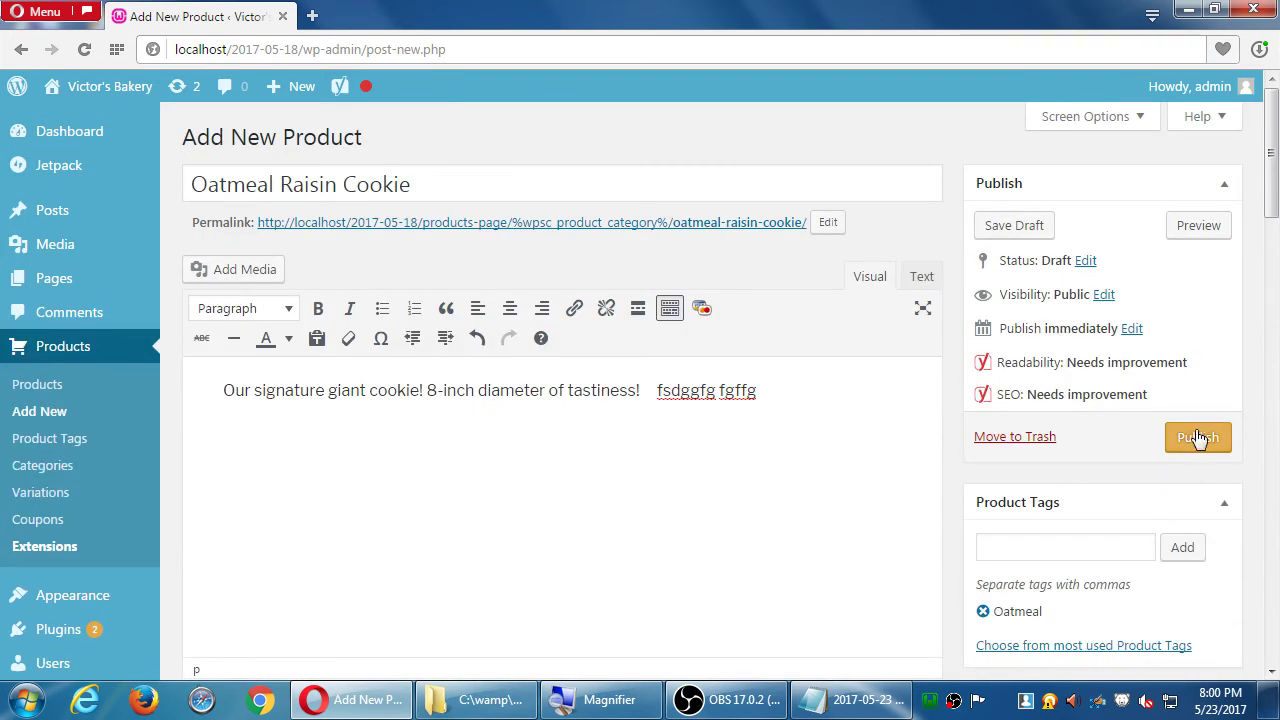
- Publish the Oatmeal Raisin Cookie and go to the Victor's Bakery home page
left_click(1192, 439)
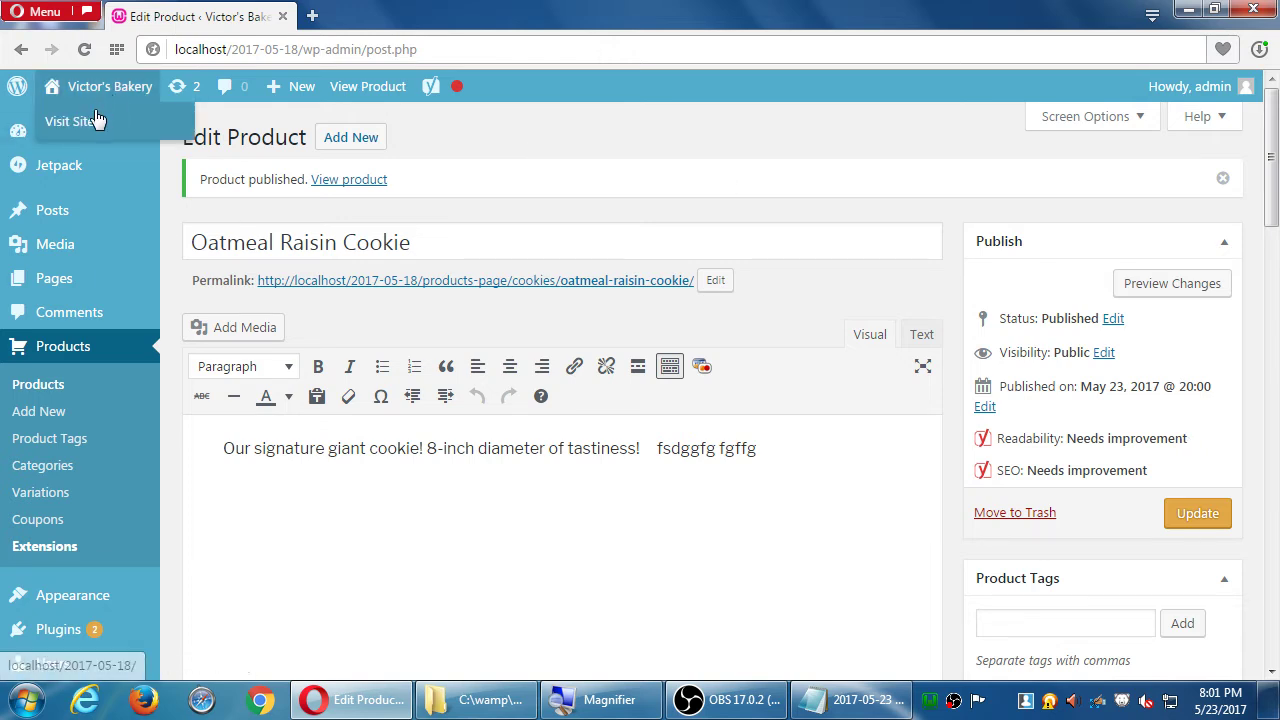
left_click(91, 116)
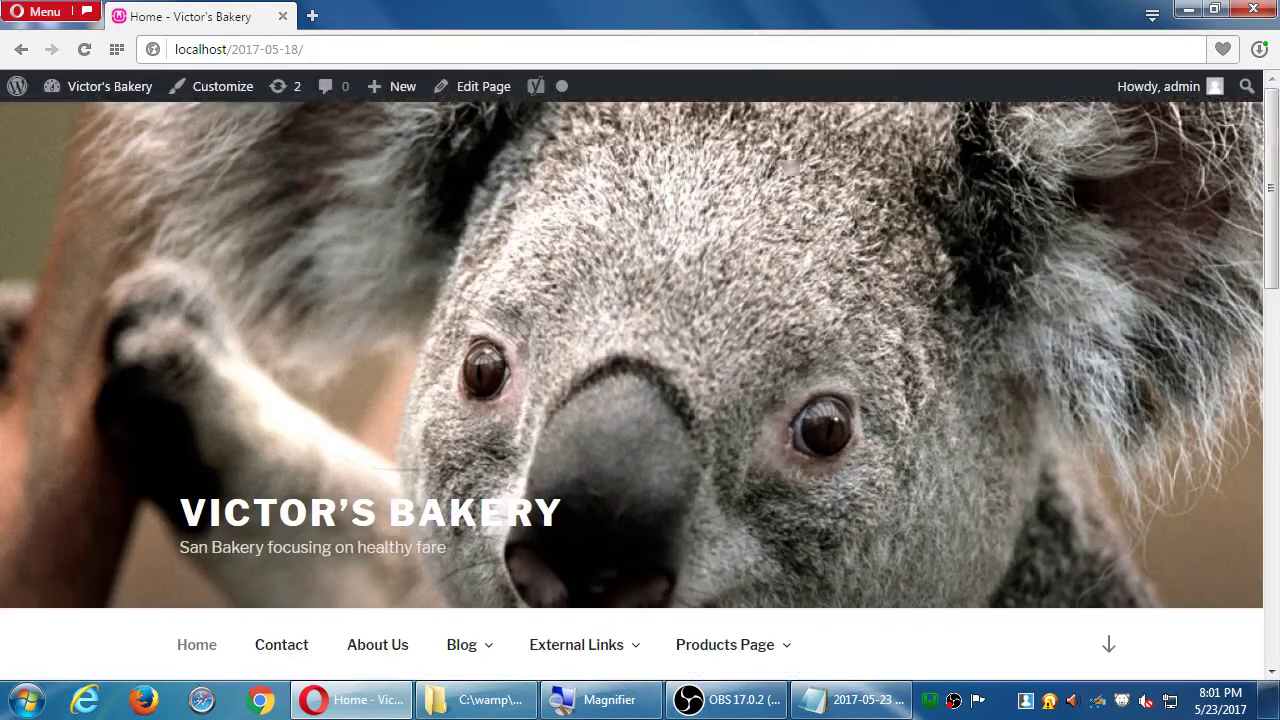
- Open the Products Page and scroll to the Oatmeal Raisin Cookie listing at $5.00
scroll(737, 371, "down", 5)
mouse_move(737, 147)
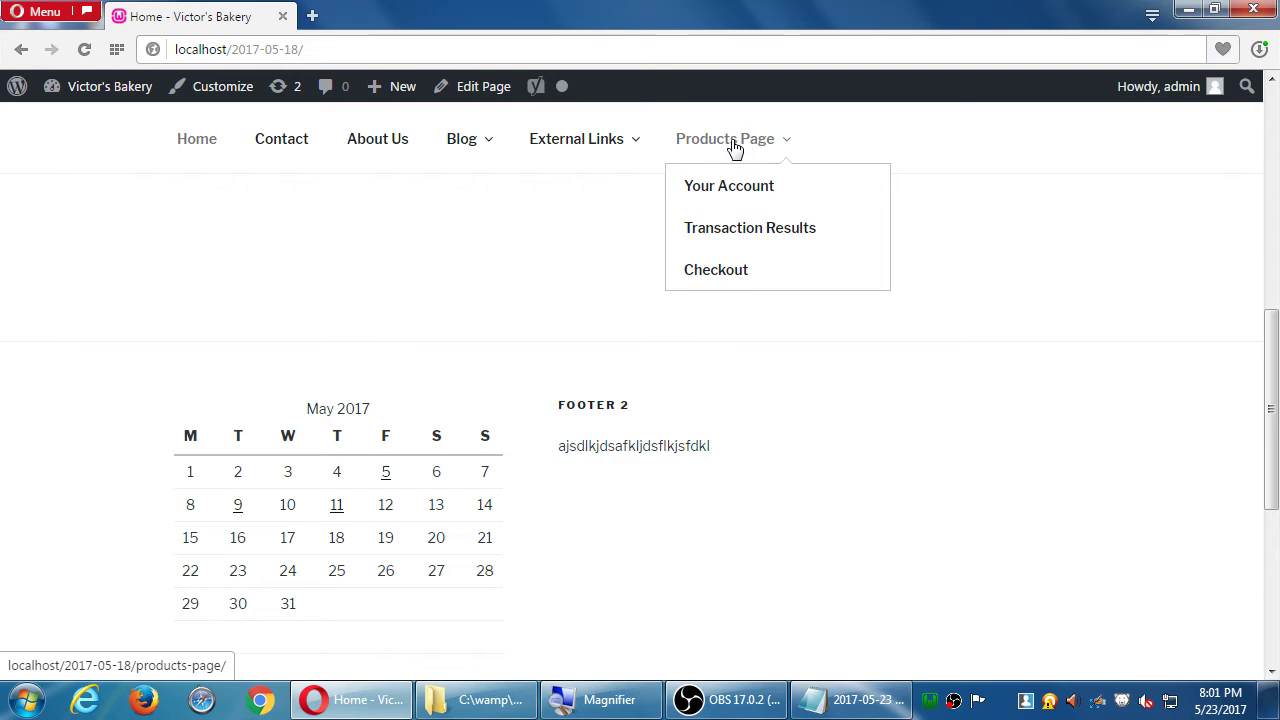
left_click(724, 143)
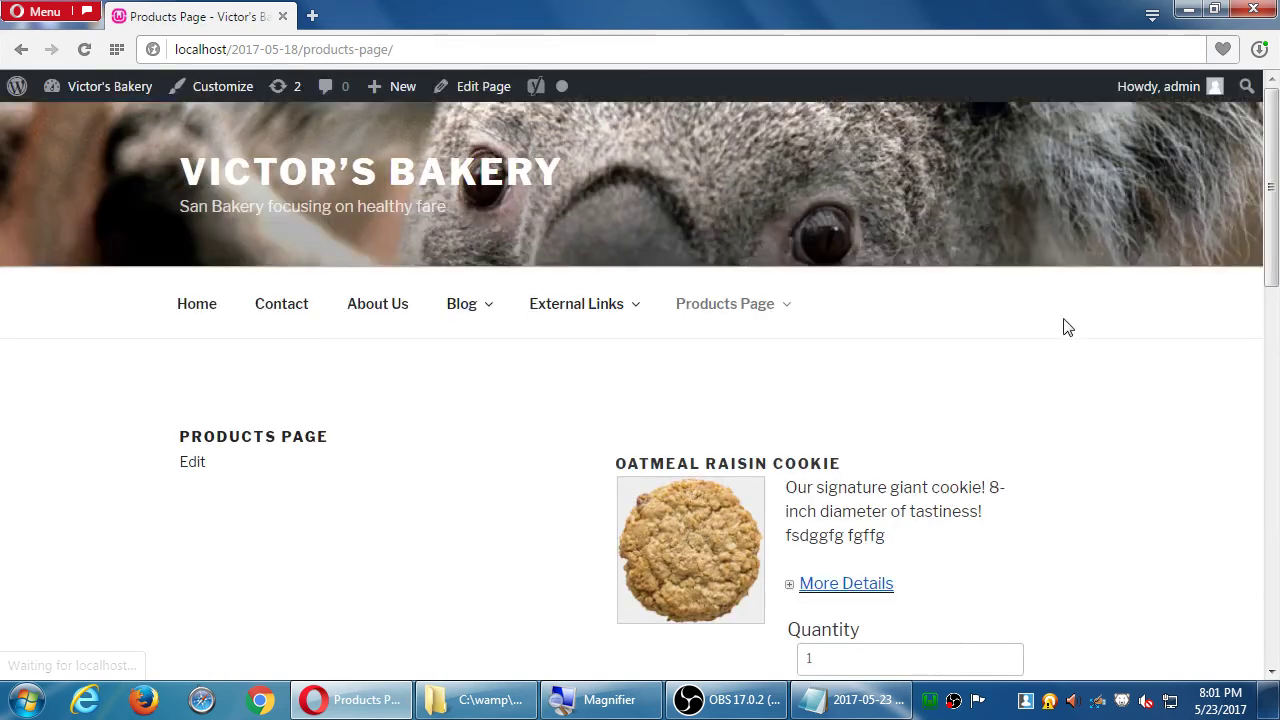
scroll(1066, 324, "down", 1)
scroll(1018, 318, "down", 1)
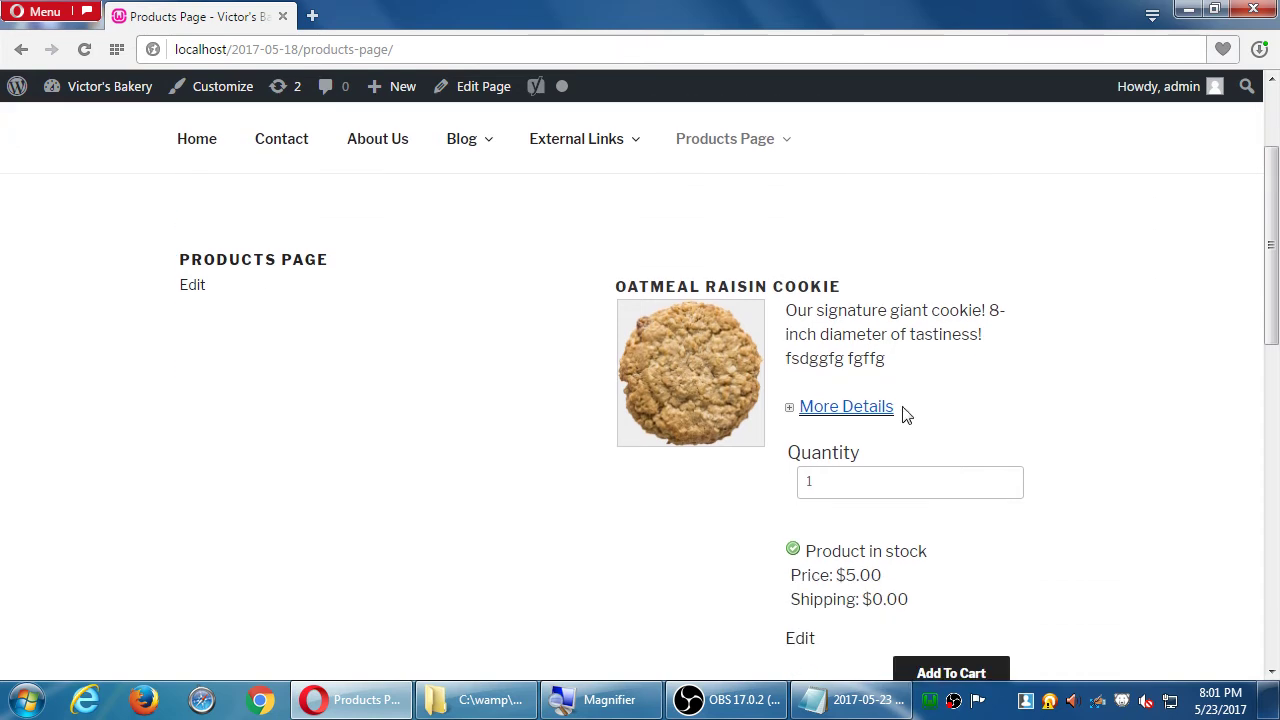
scroll(980, 337, "down", 7)
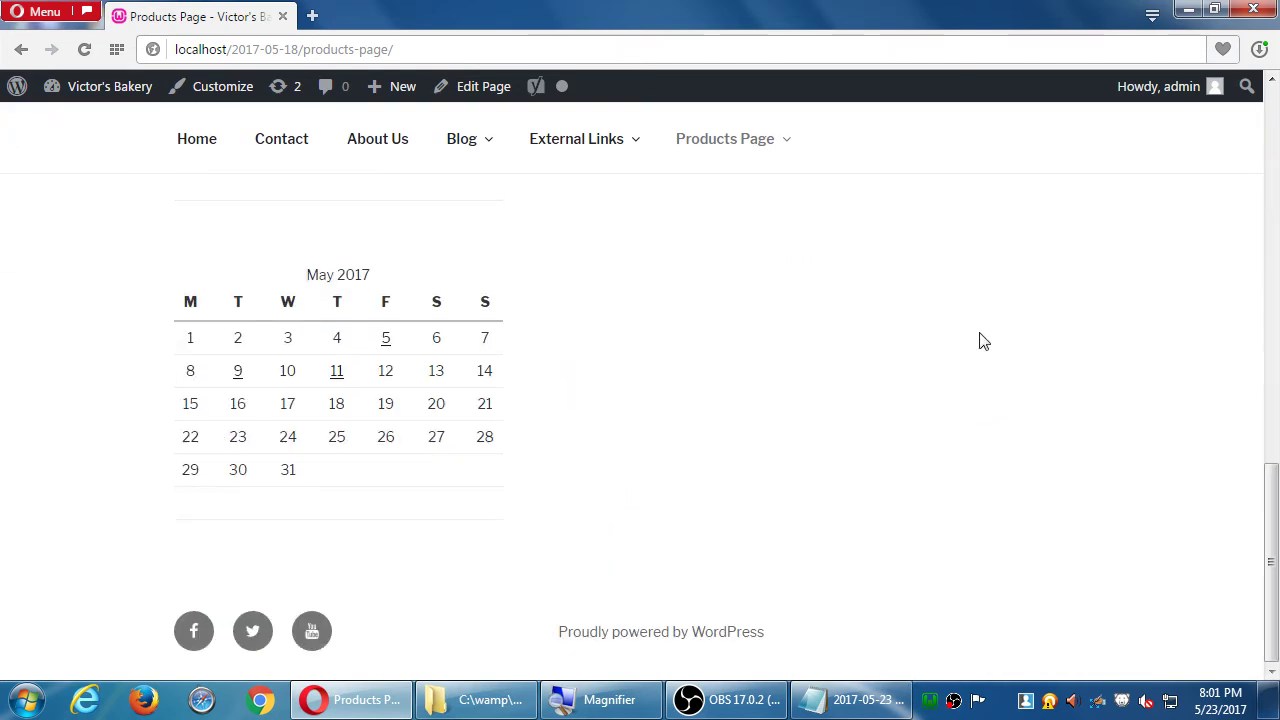
scroll(985, 335, "up", 4)
scroll(993, 328, "up", 5)
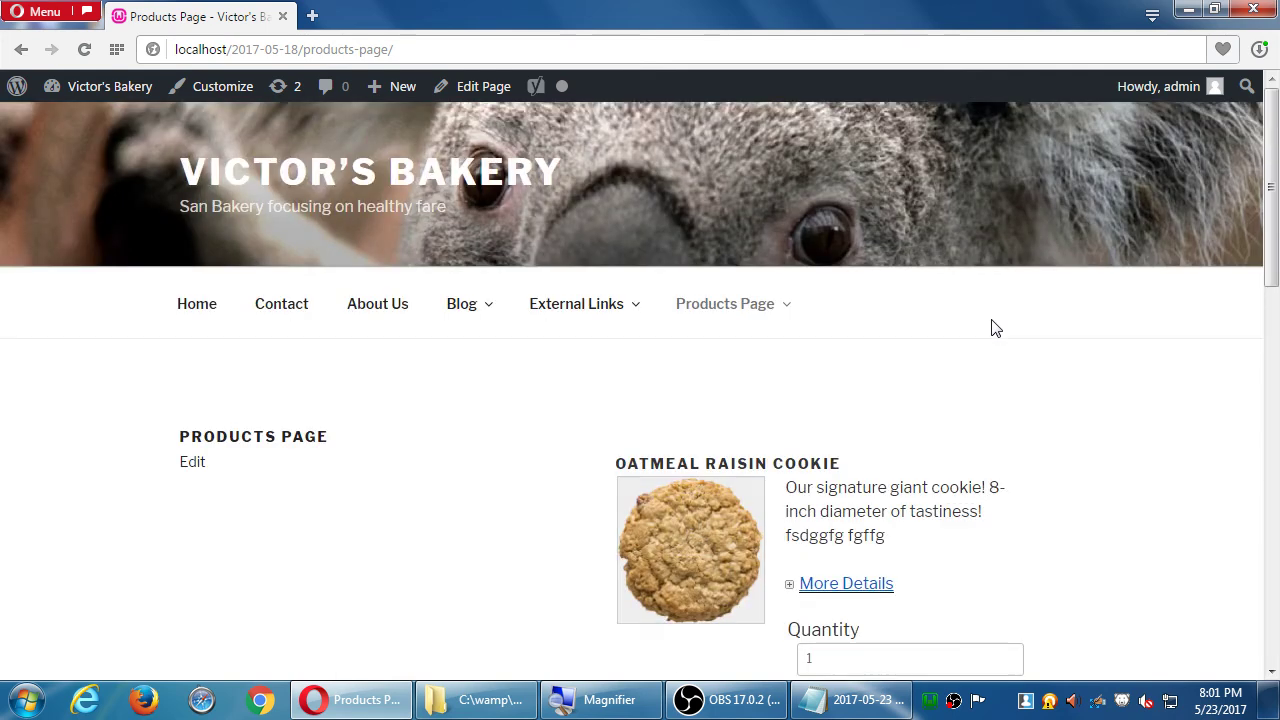
scroll(389, 515, "down", 2)
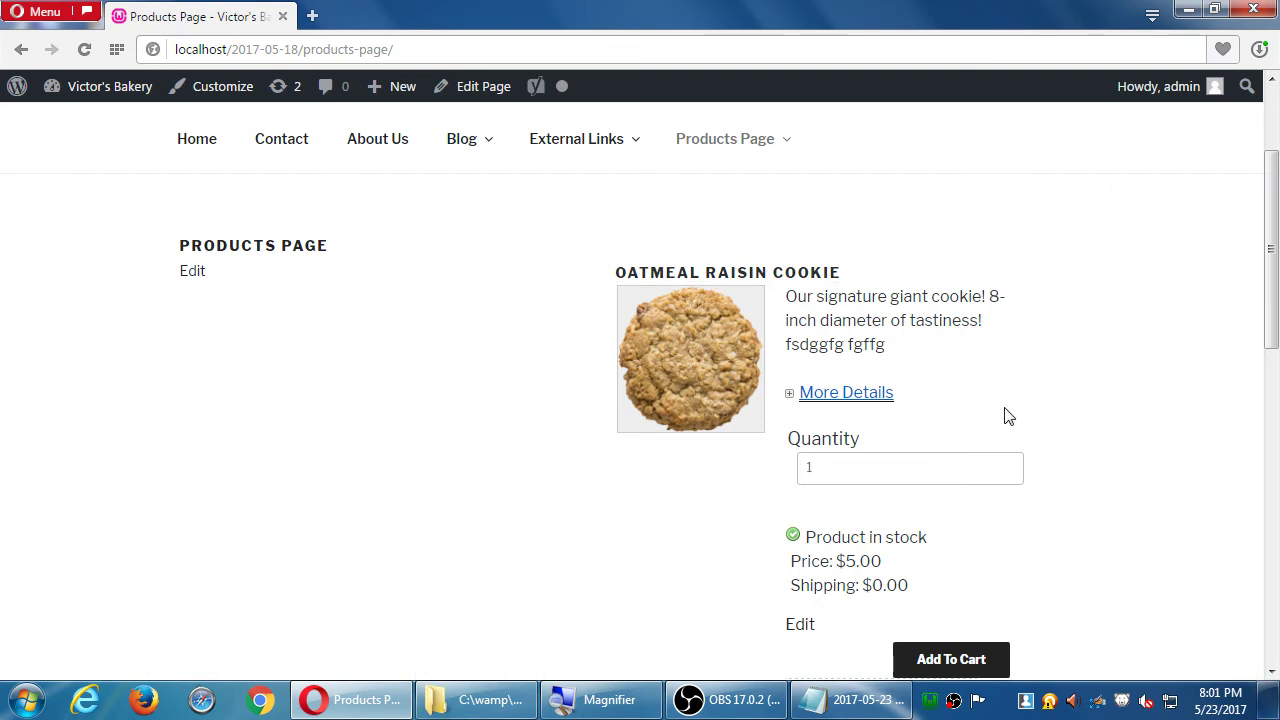
left_click(701, 352)
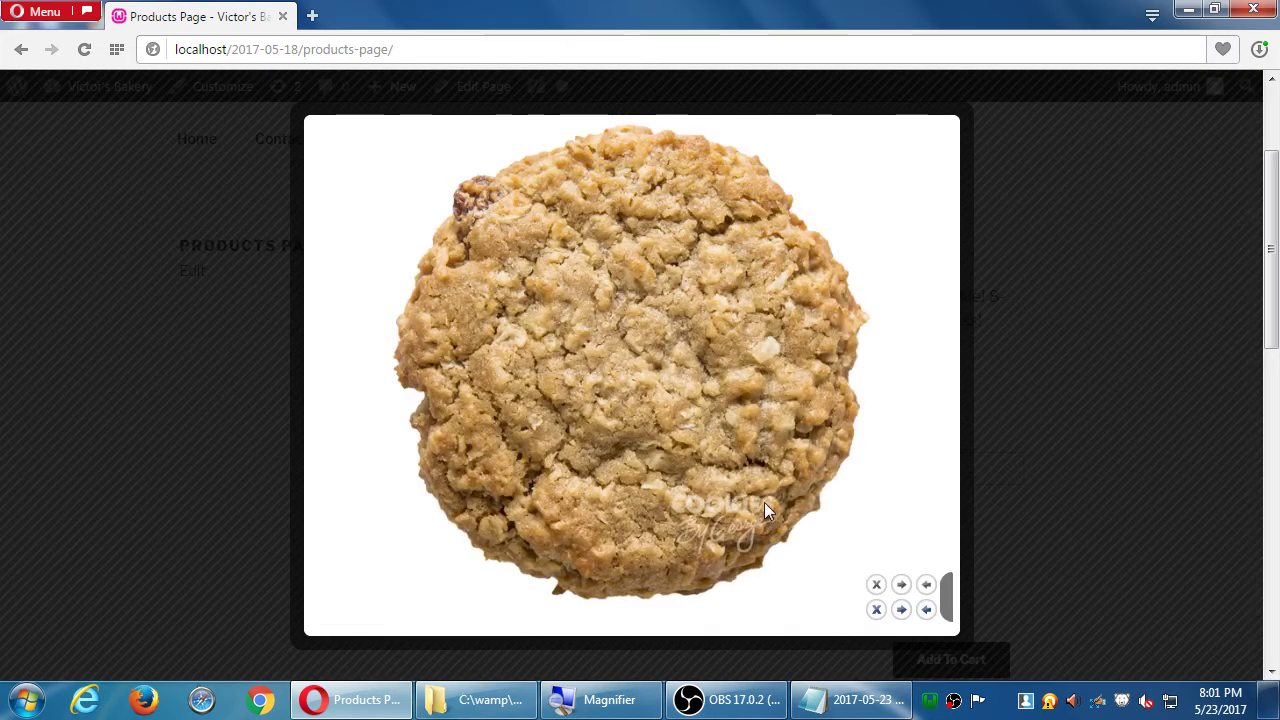
left_click(877, 586)
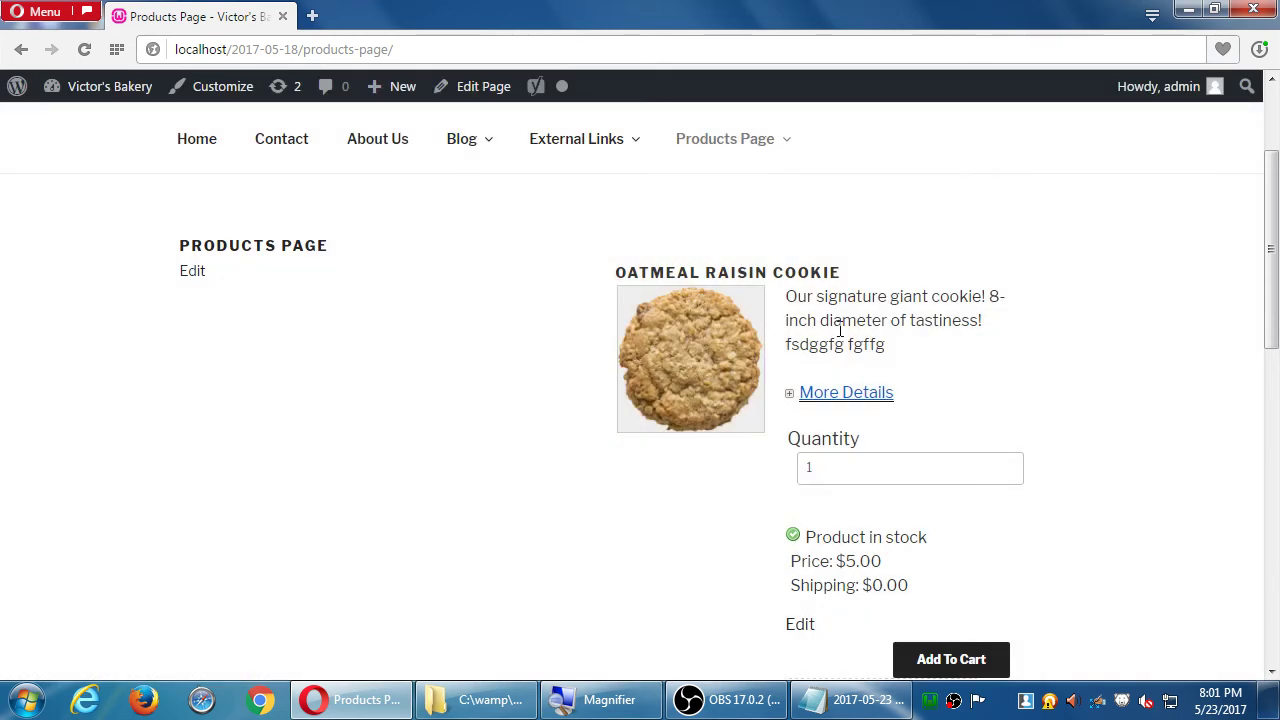
left_click_drag(818, 296, 850, 344)
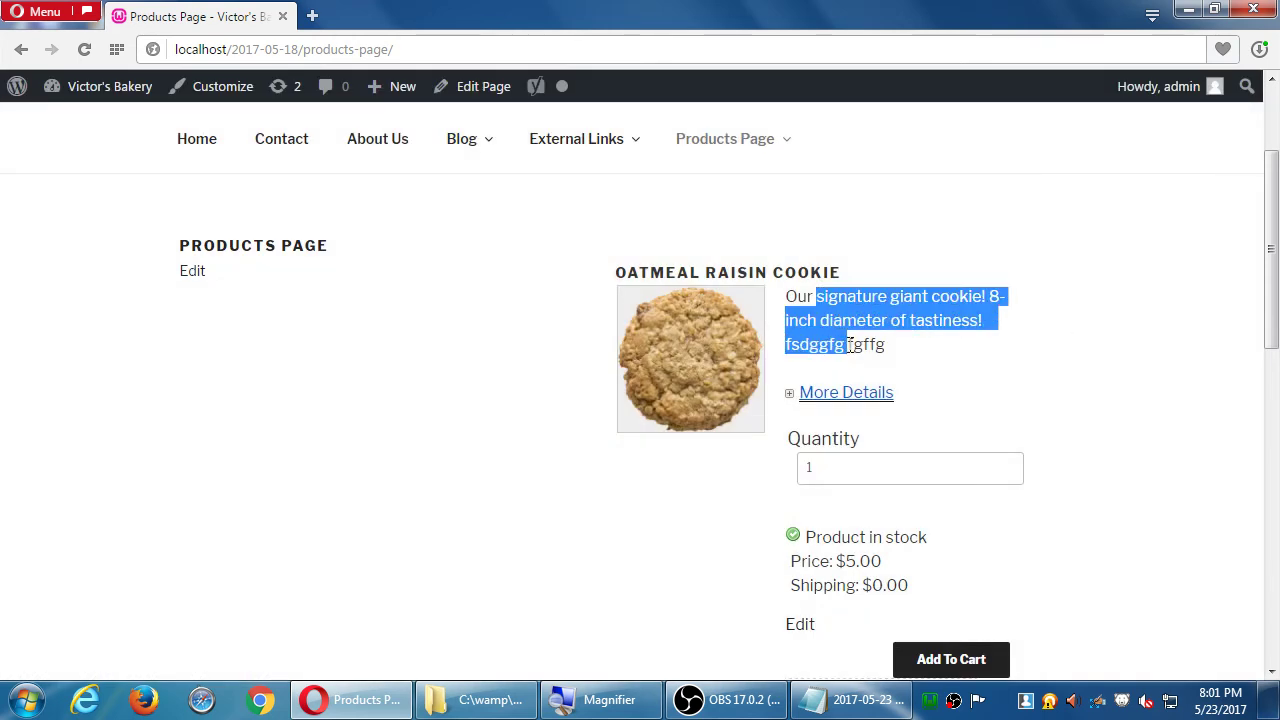
left_click(935, 357)
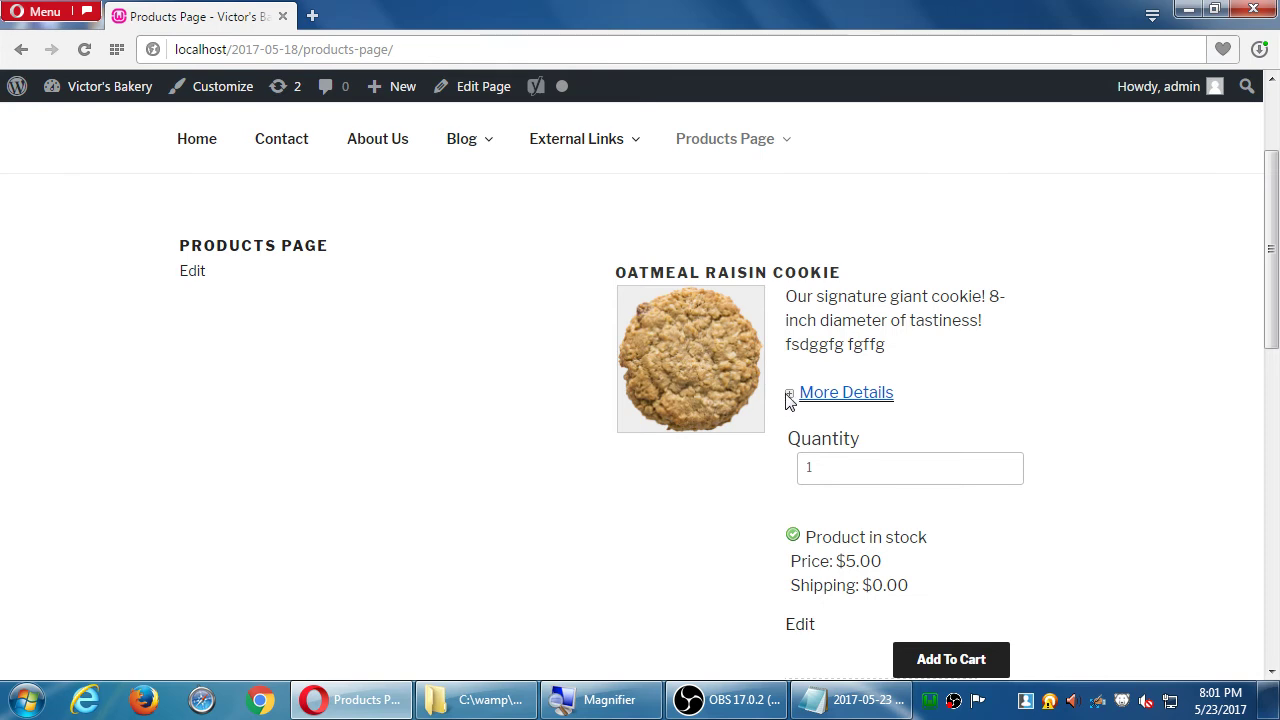
left_click(820, 400)
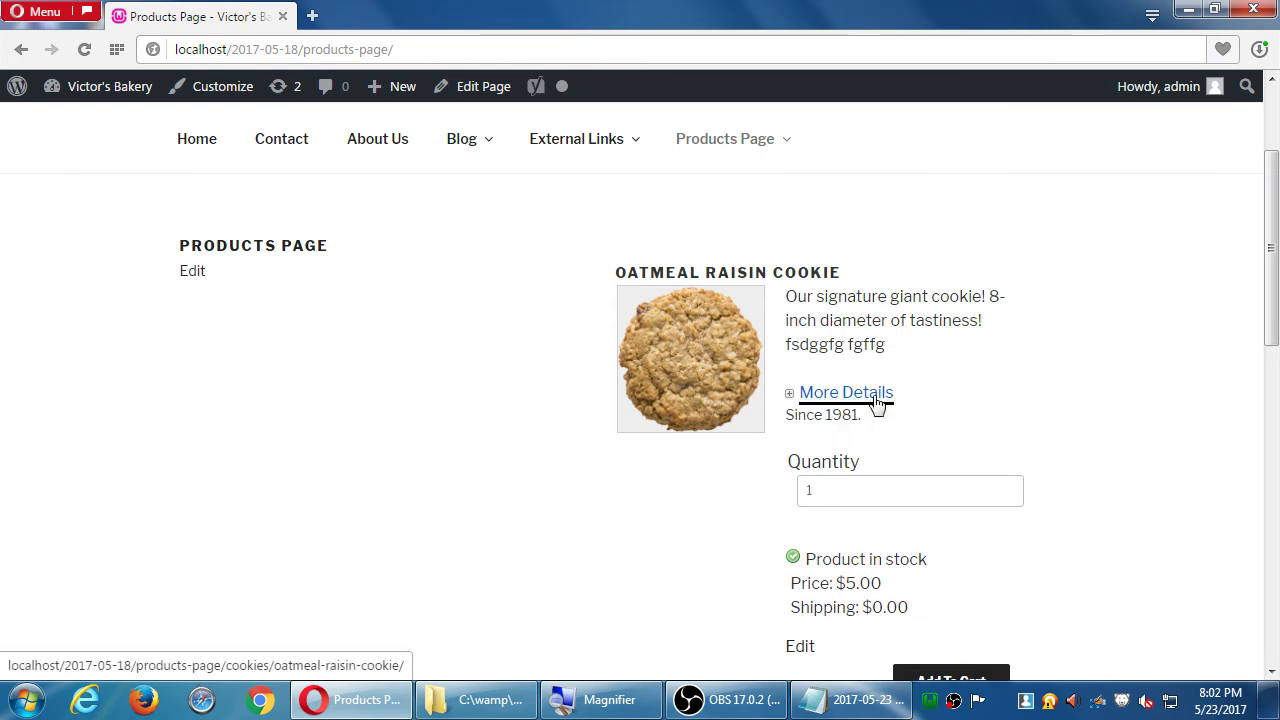
left_click(877, 398)
left_click(877, 398)
left_click(878, 399)
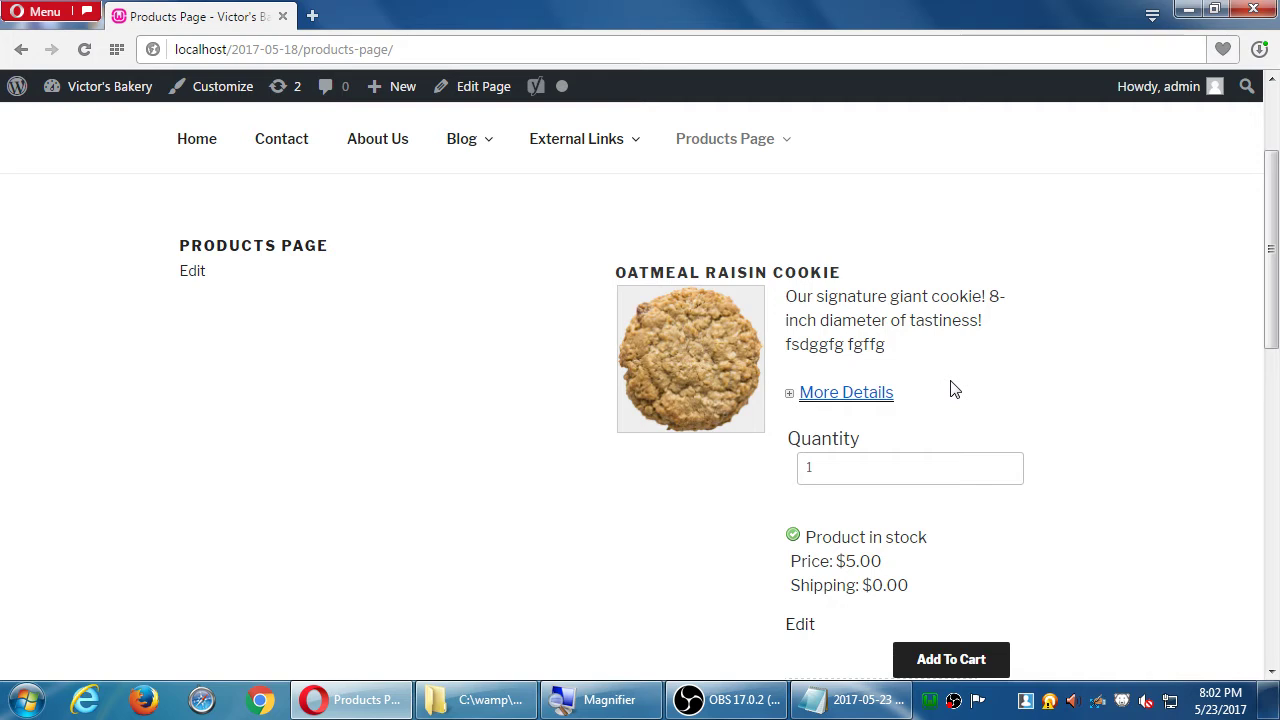
- Set the cookie's order quantity to 11
left_click(904, 467)
type("1")
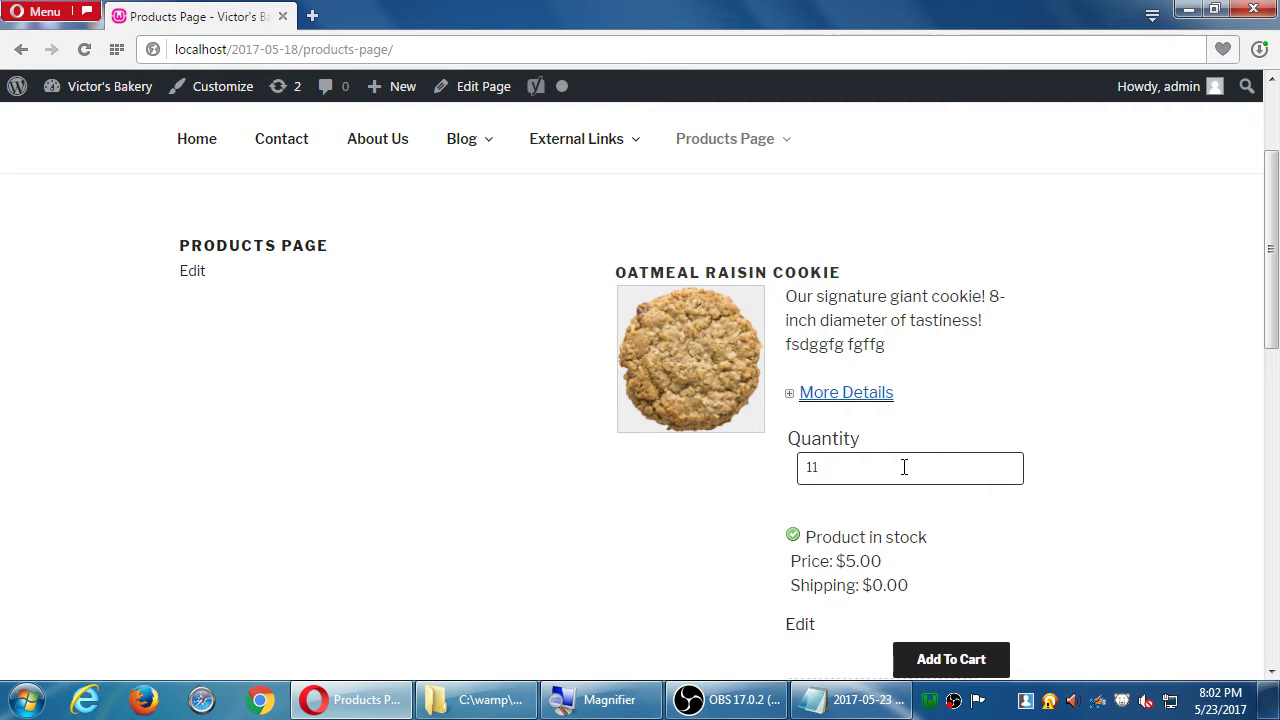
key("Return")
scroll(904, 467, "down", 2)
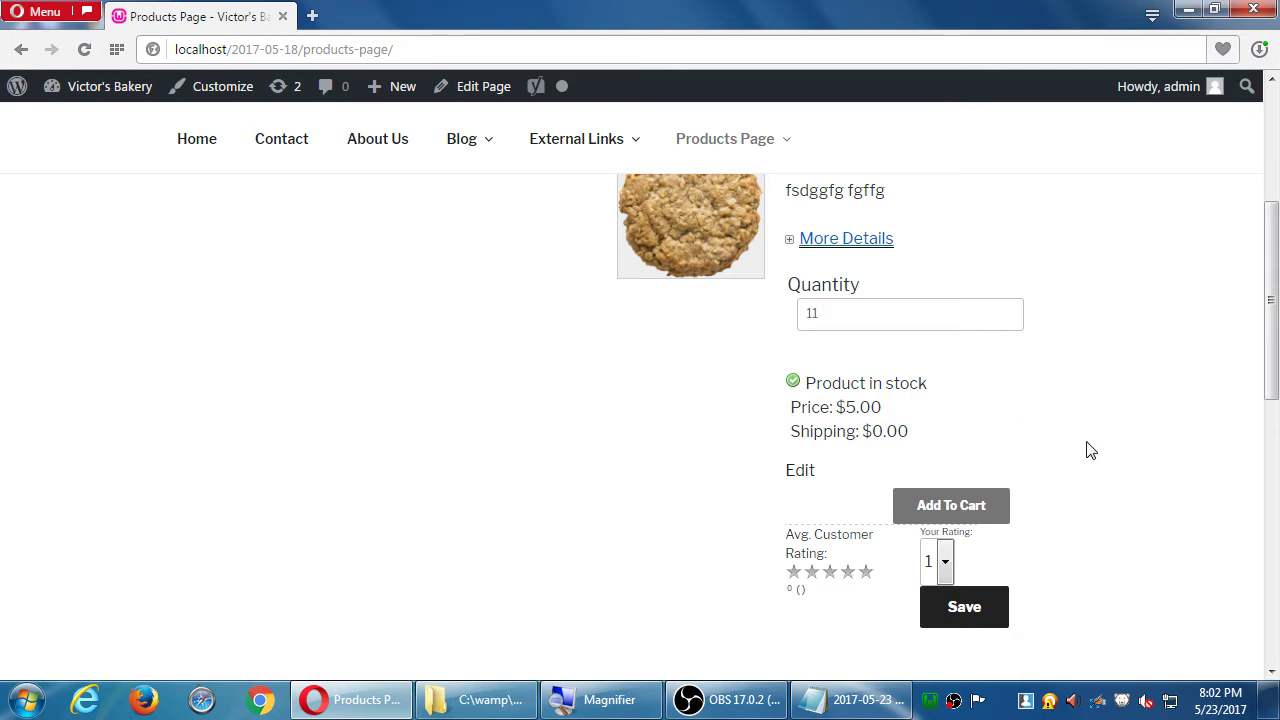
scroll(1088, 449, "down", 1)
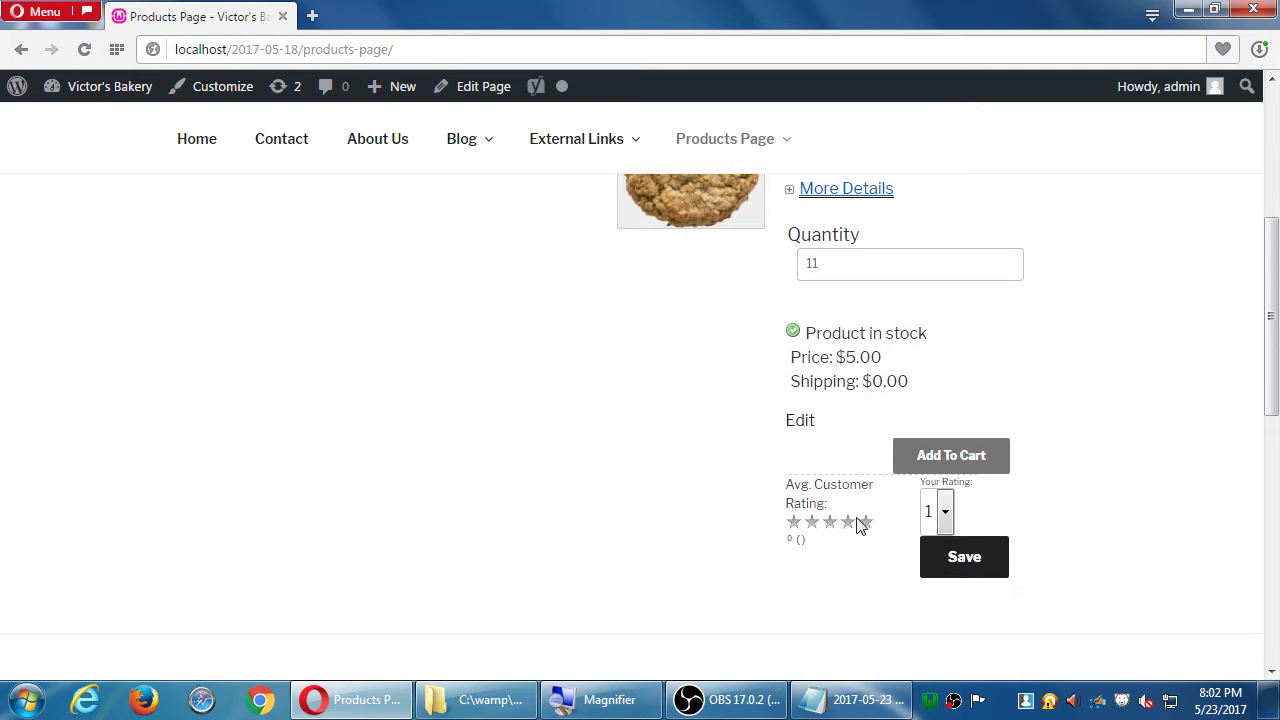
- Pick a star rating for the cookie and save it
left_click(945, 512)
left_click(1126, 558)
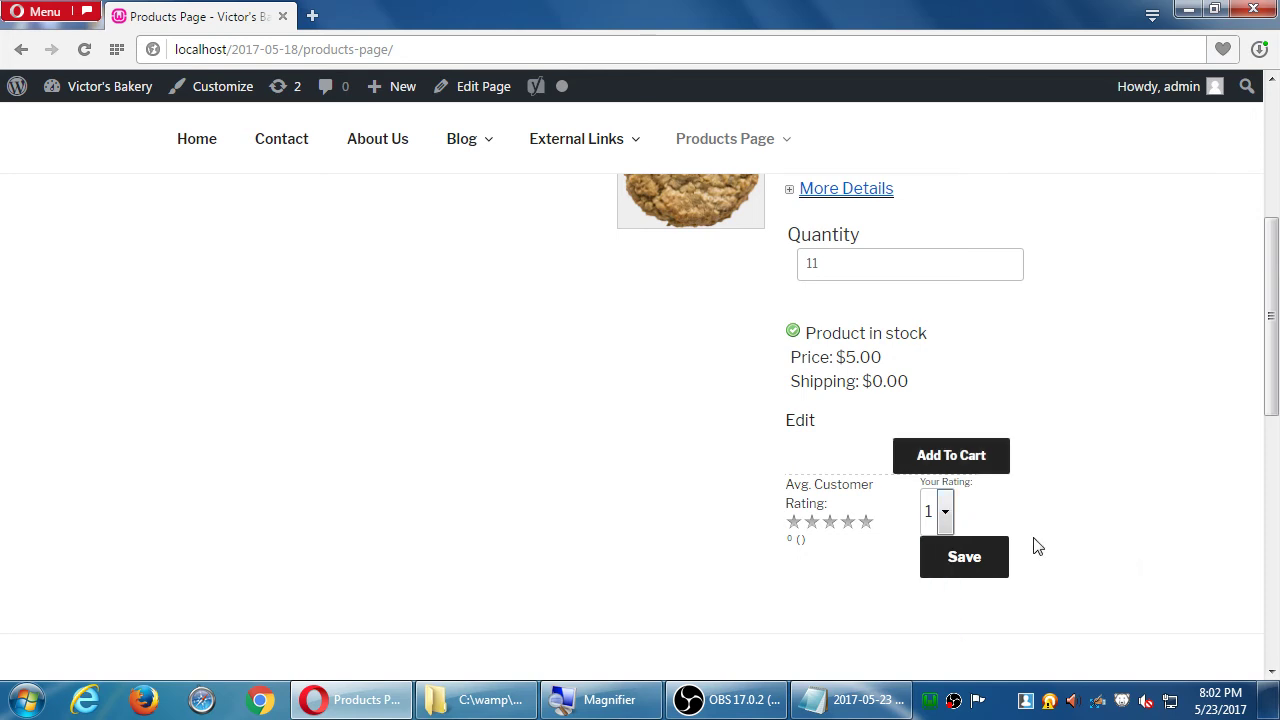
left_click(945, 512)
left_click(933, 626)
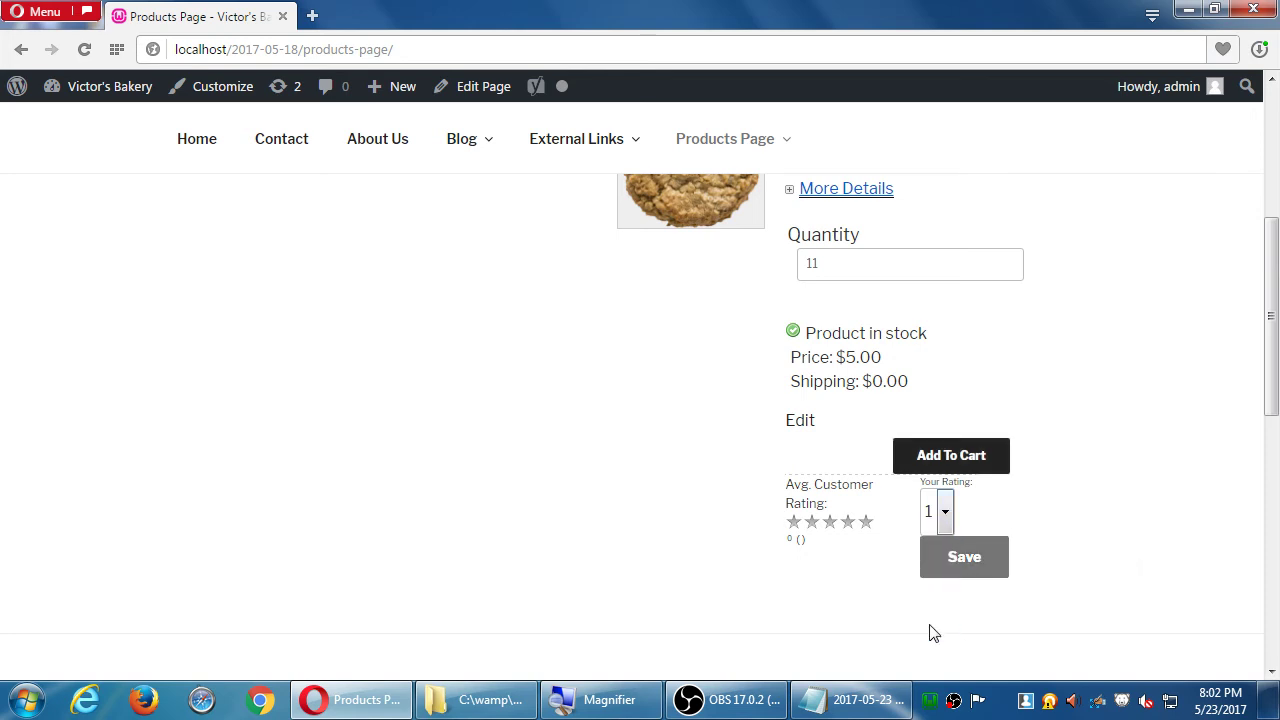
left_click(963, 574)
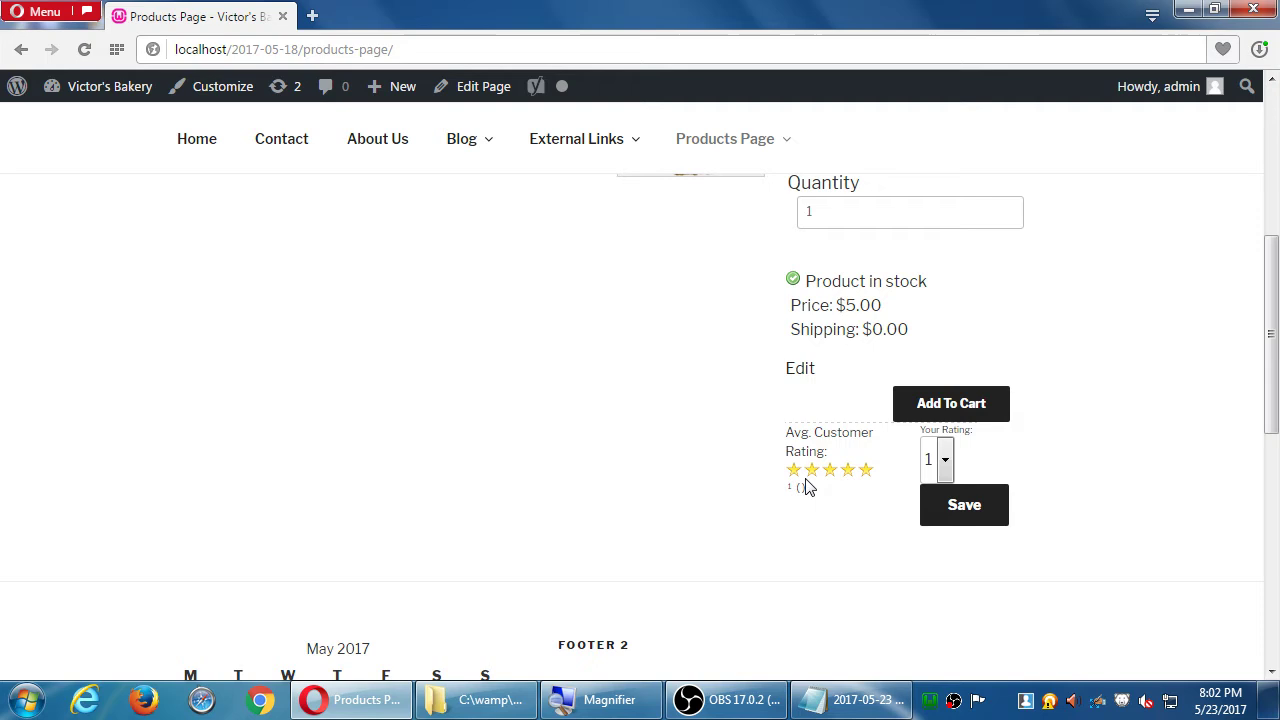
- Re-enter 11 in the cookie's Quantity field
scroll(860, 476, "up", 3)
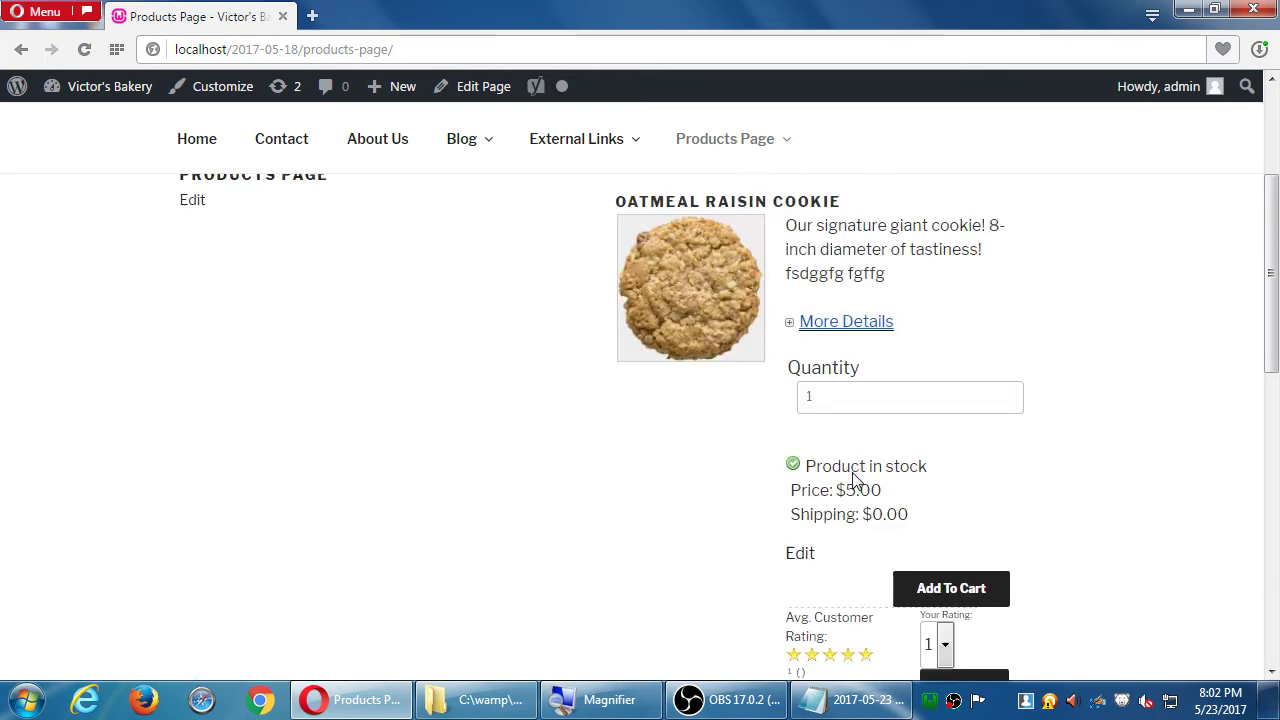
left_click(842, 516)
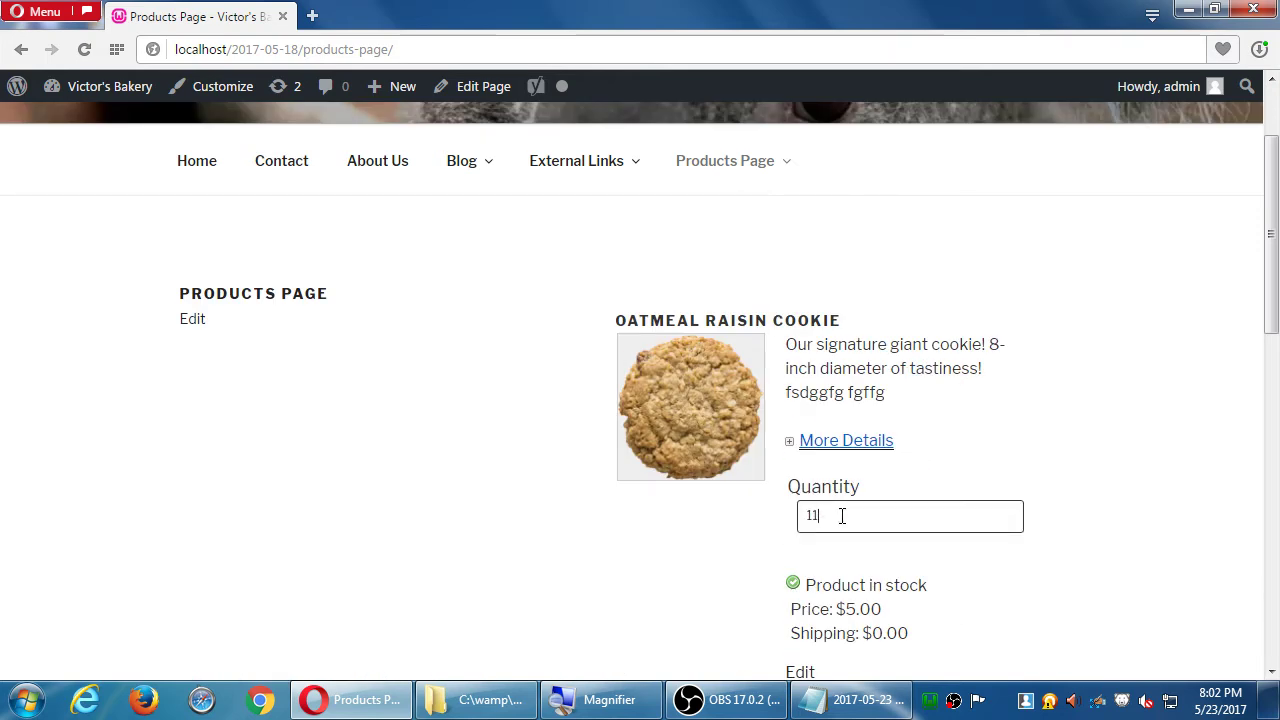
type("1")
scroll(840, 525, "down", 7)
scroll(874, 469, "up", 3)
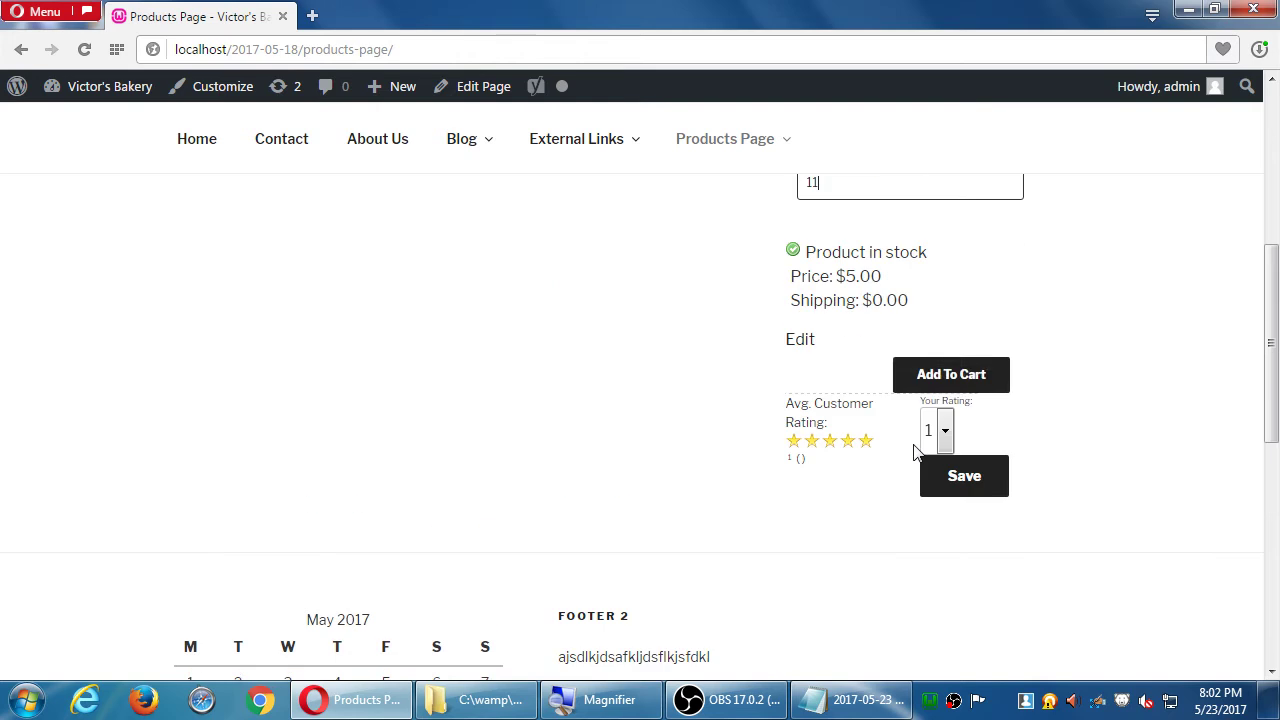
- Add 11 Oatmeal Raisin Cookies to the cart and go to checkout, showing the $55.00 order
left_click(958, 375)
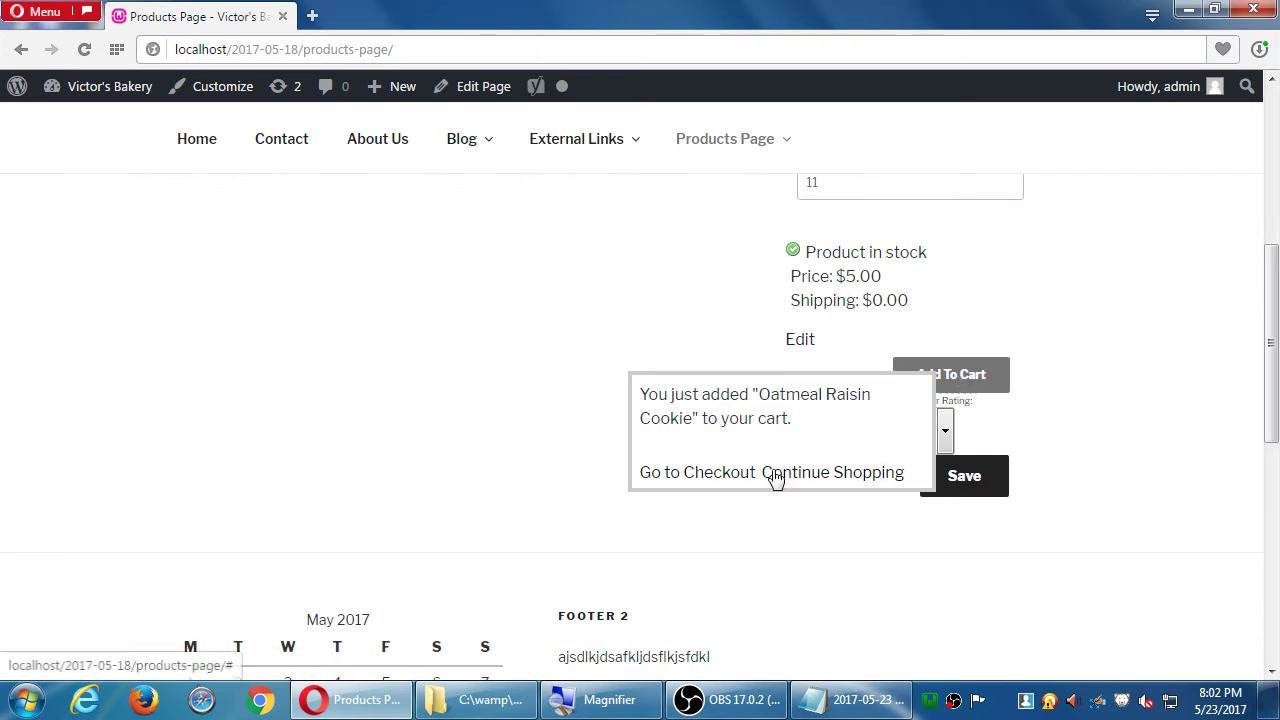
left_click(676, 474)
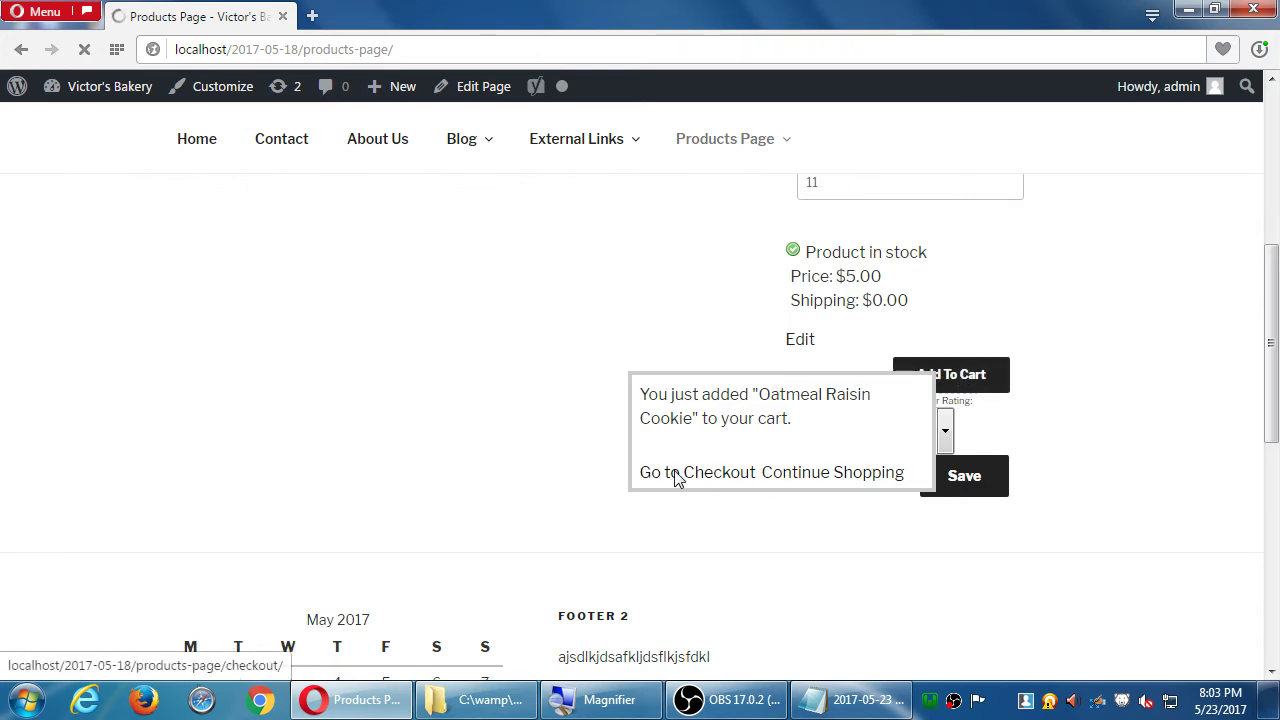
mouse_move(749, 291)
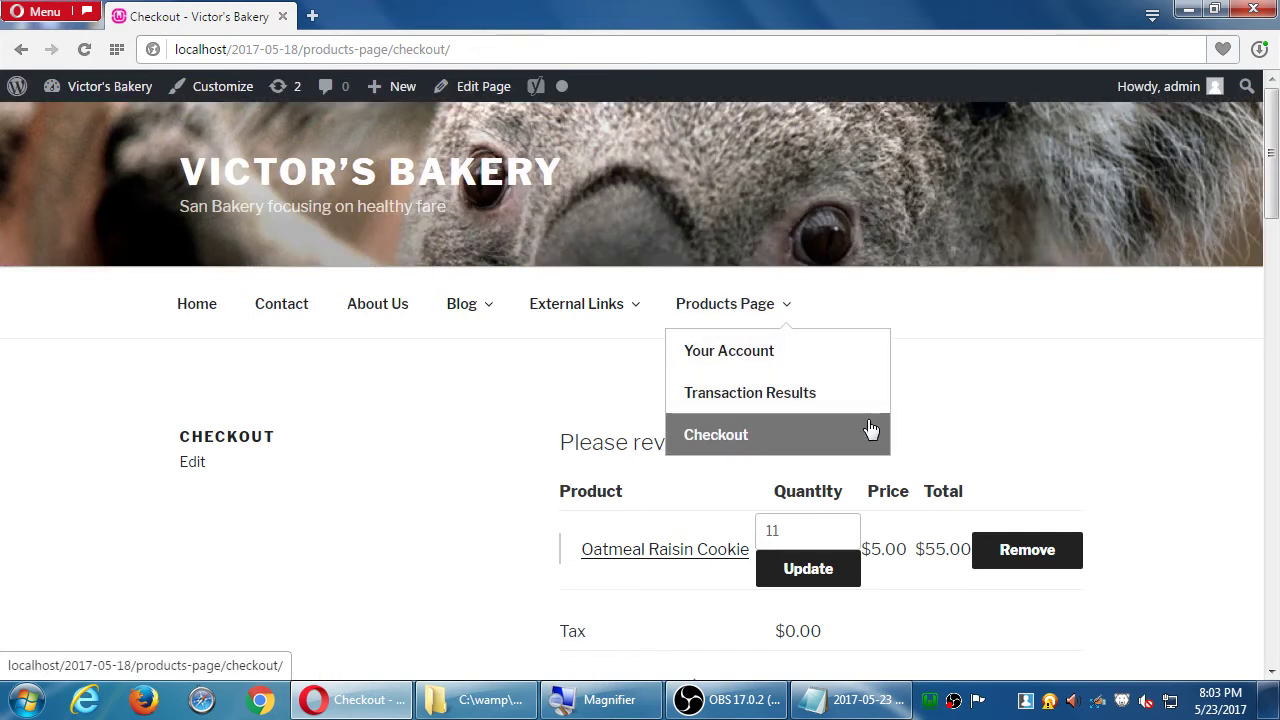
scroll(1120, 388, "down", 1)
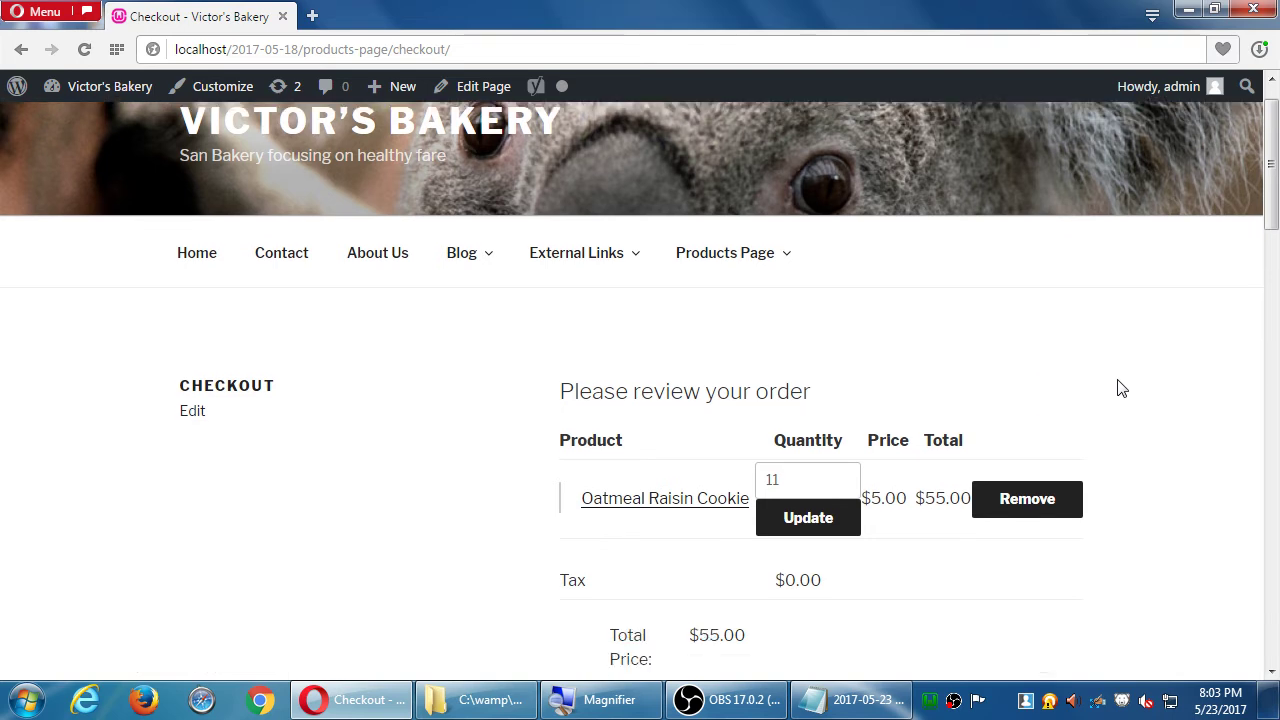
scroll(1120, 388, "down", 1)
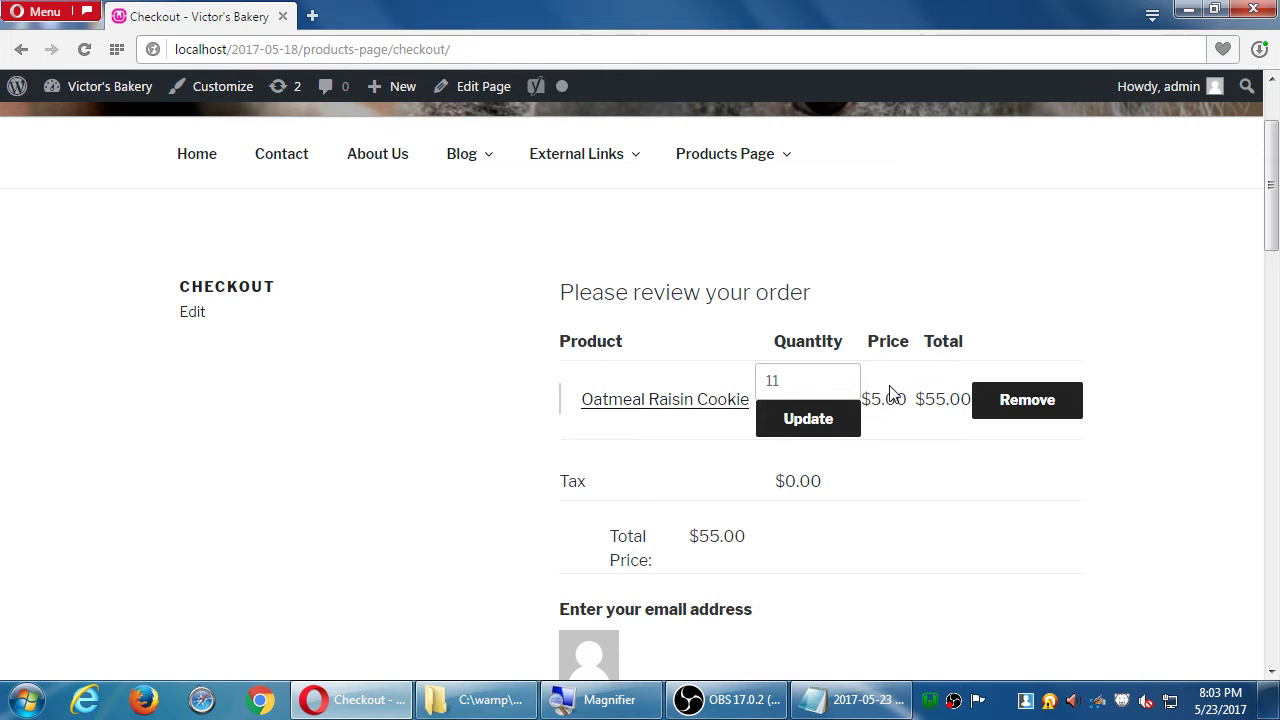
scroll(877, 449, "down", 2)
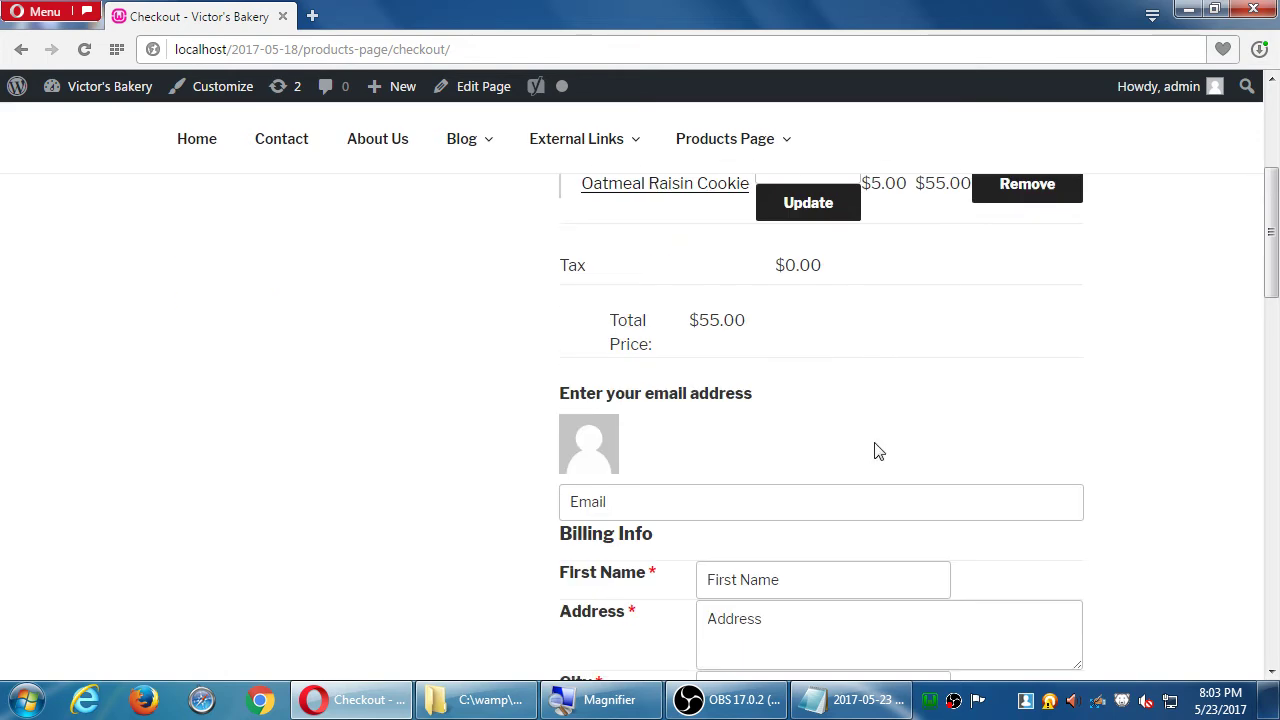
scroll(700, 455, "down", 1)
left_click(679, 390)
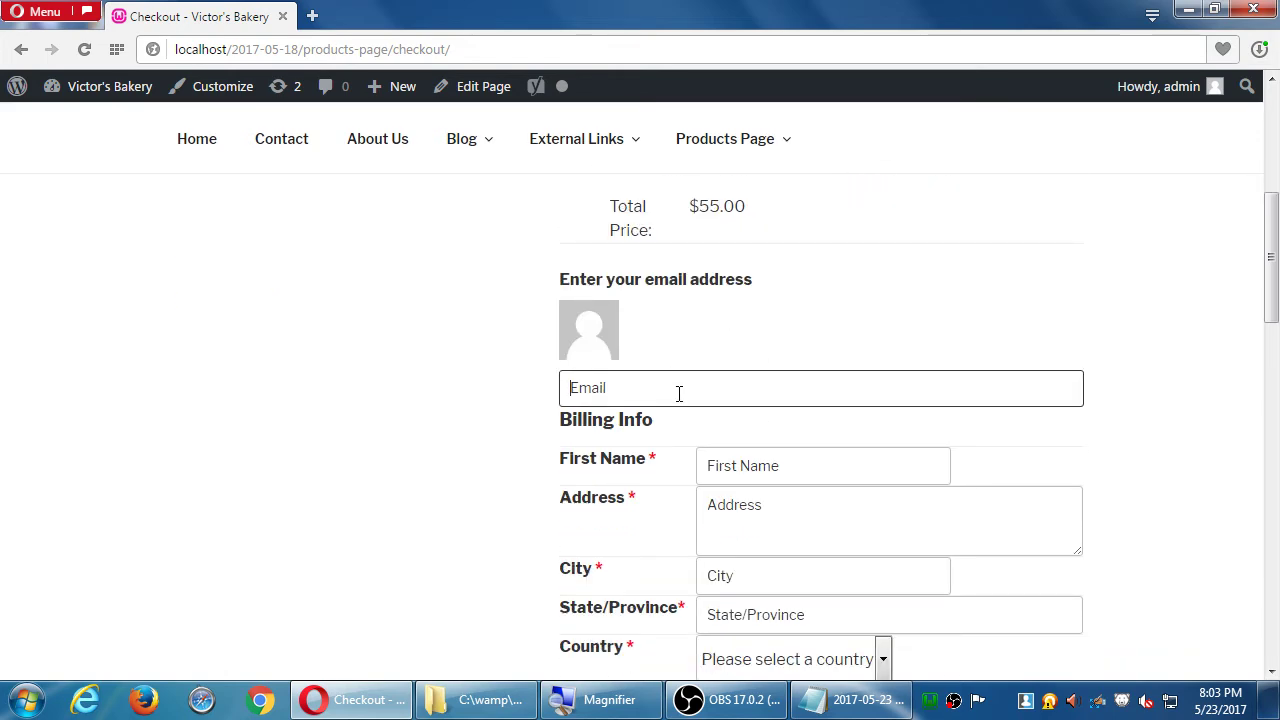
scroll(712, 528, "down", 8)
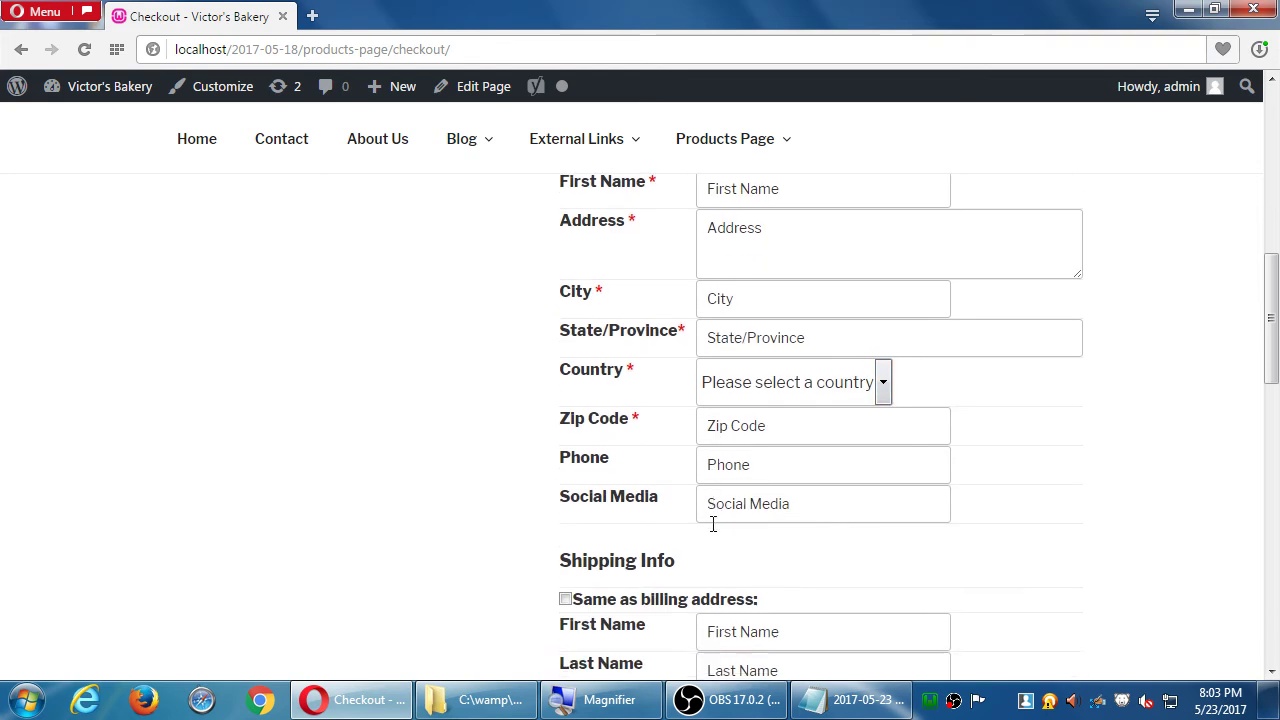
scroll(712, 528, "up", 10)
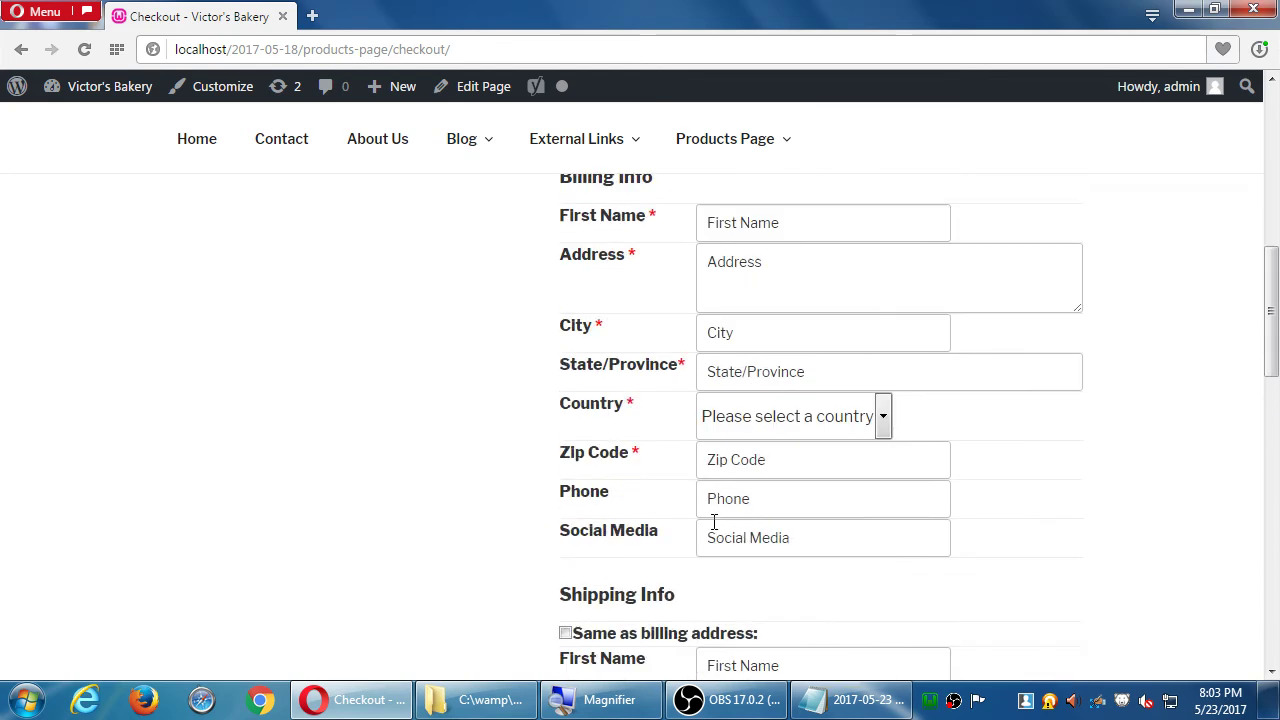
scroll(714, 521, "up", 1)
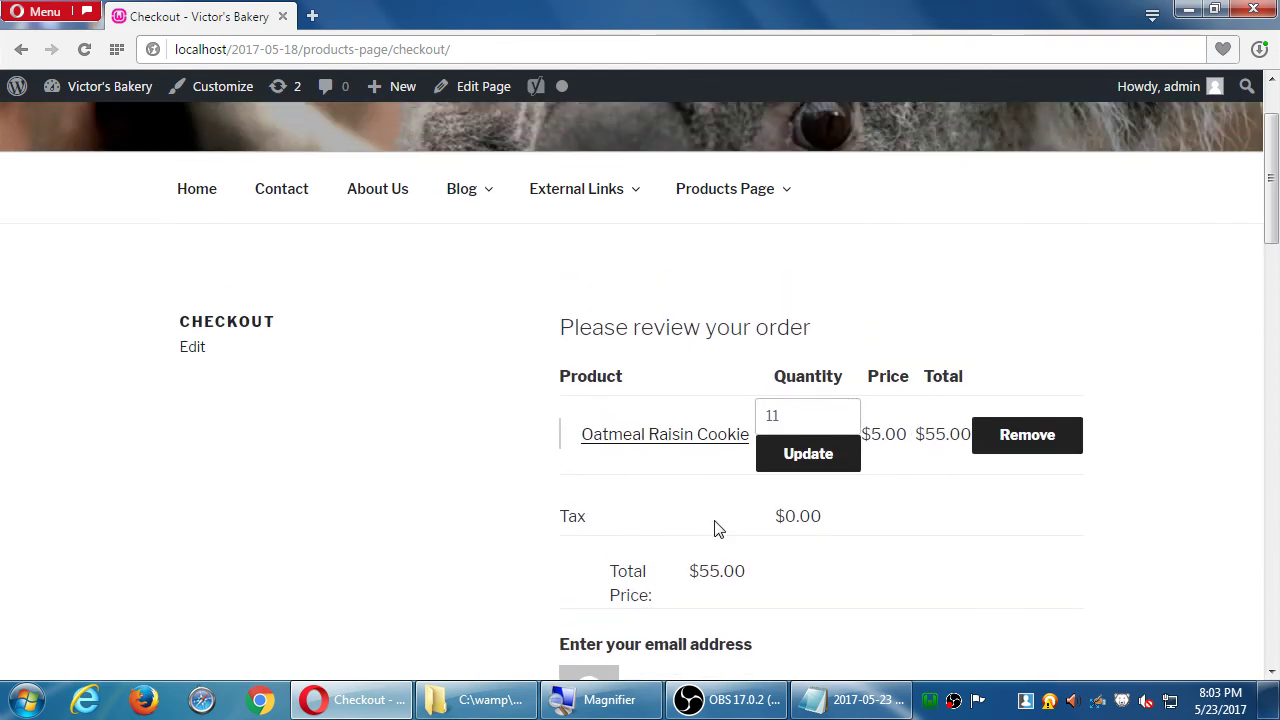
scroll(526, 391, "down", 10)
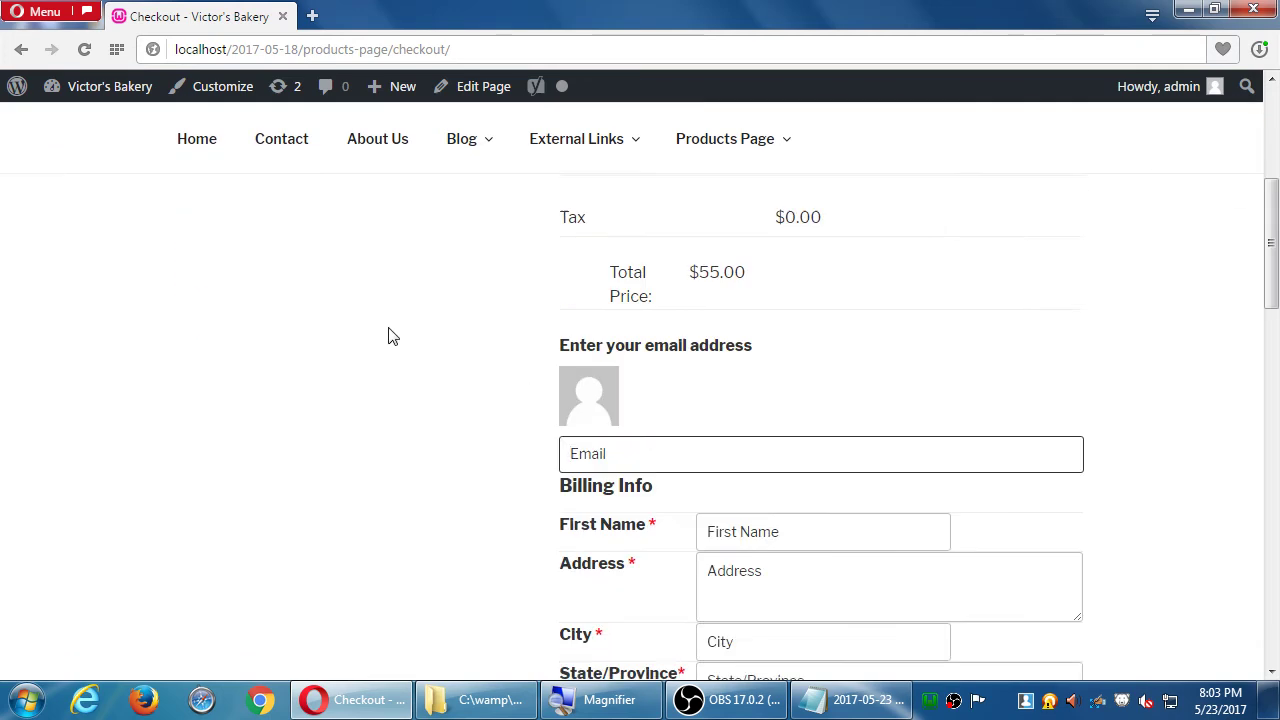
scroll(486, 371, "down", 4)
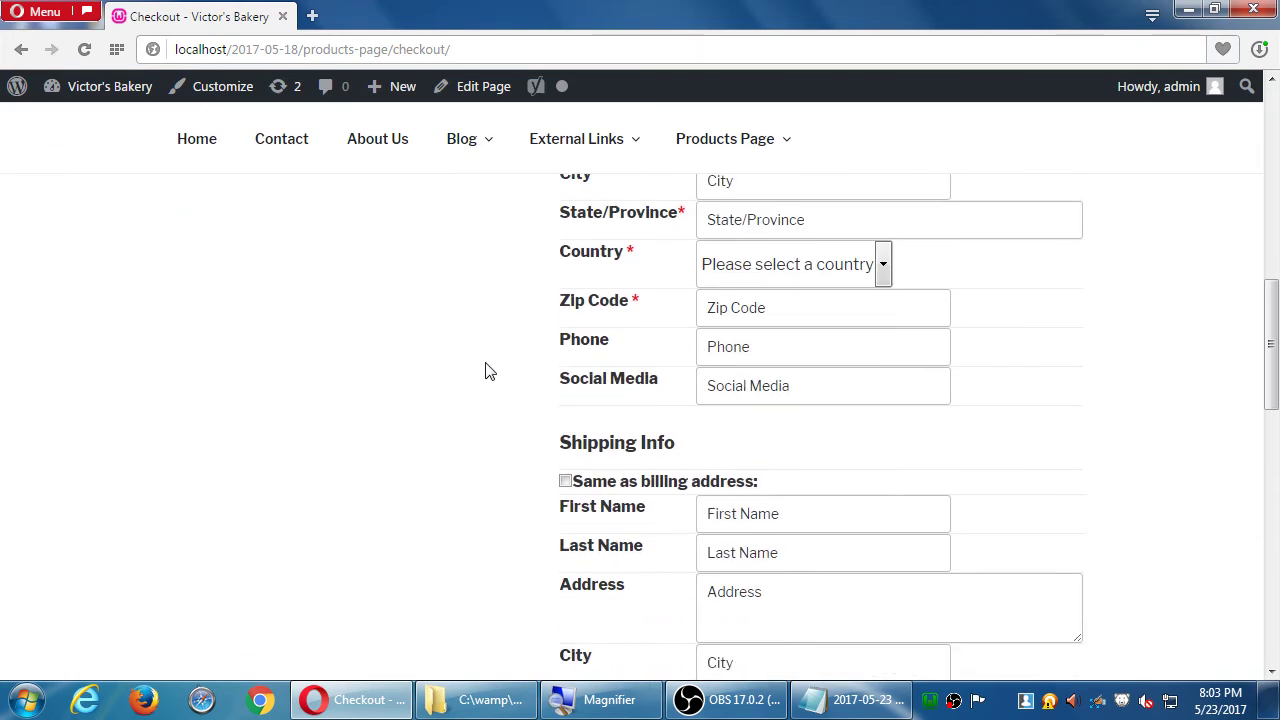
left_click(746, 386)
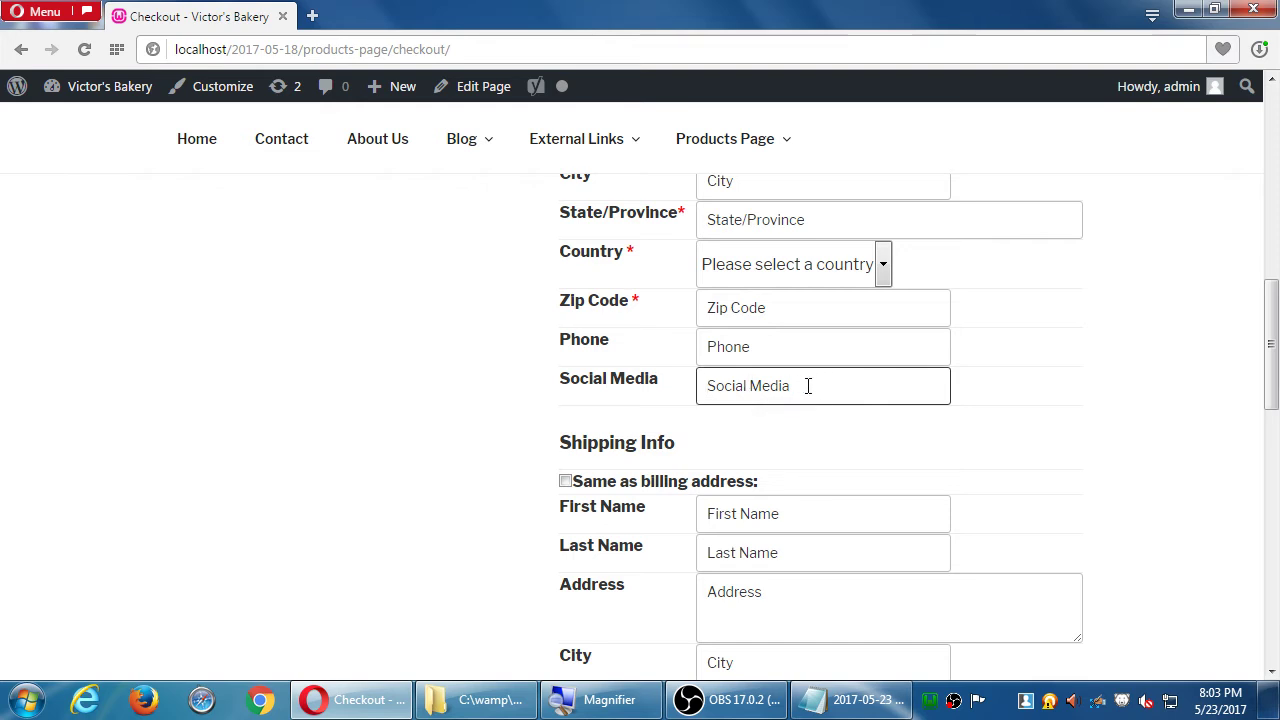
scroll(409, 311, "up", 2)
left_click(726, 285)
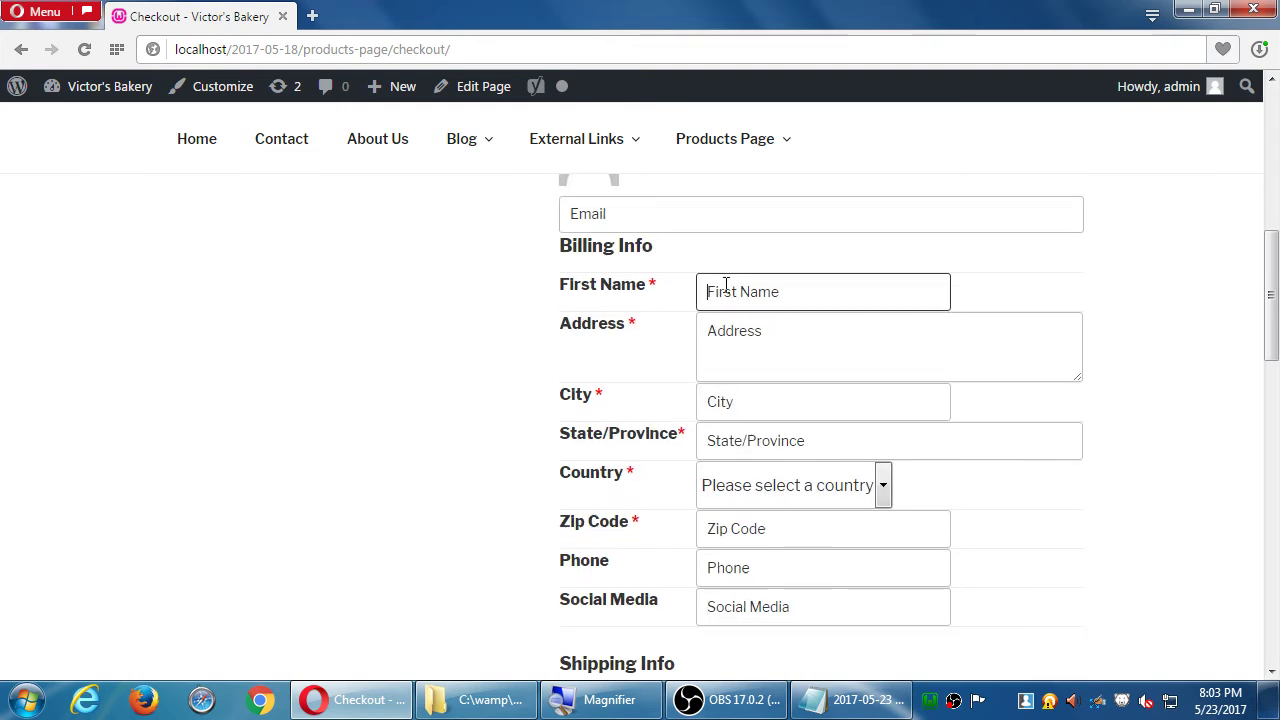
- Fill the billing first name, address and city with filler test text
type("dffdsa")
left_click(826, 374)
type("fdsafdsadfsfdsasd")
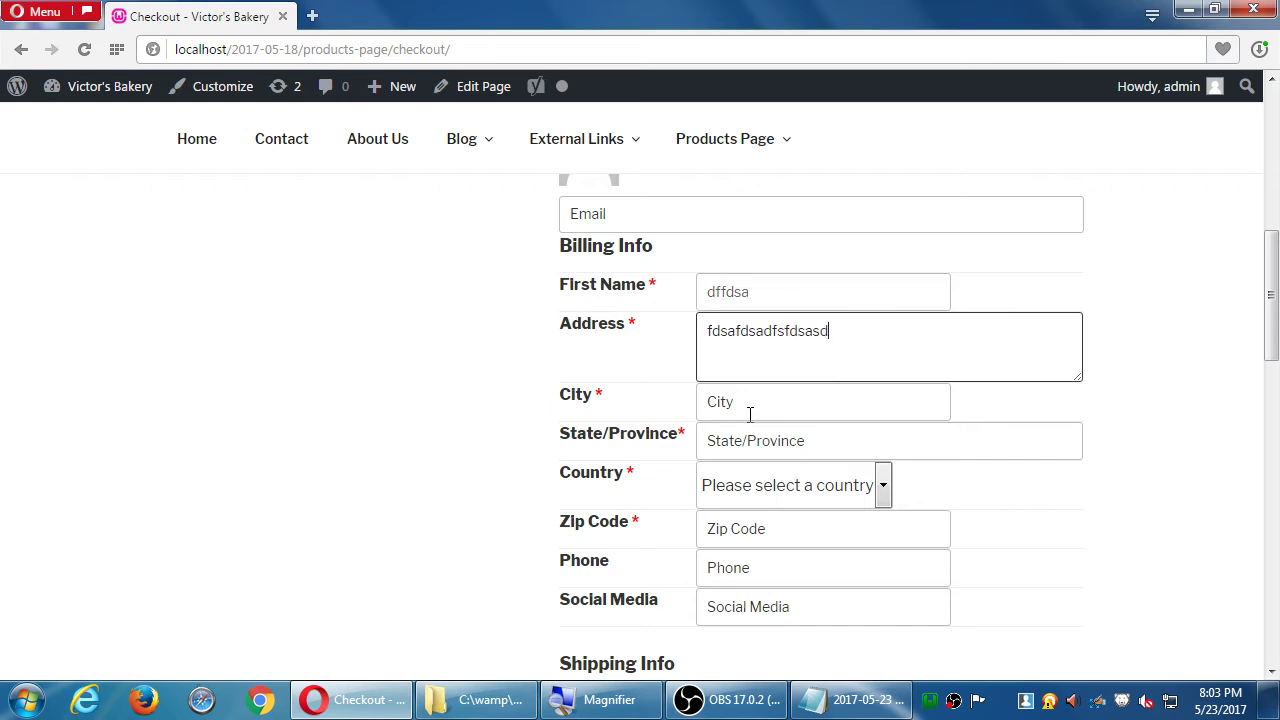
left_click(750, 410)
type("sadfdsaadsfdfds")
- Tick and then untick 'Same as billing address' to copy the values into the shipping fields
scroll(646, 517, "down", 4)
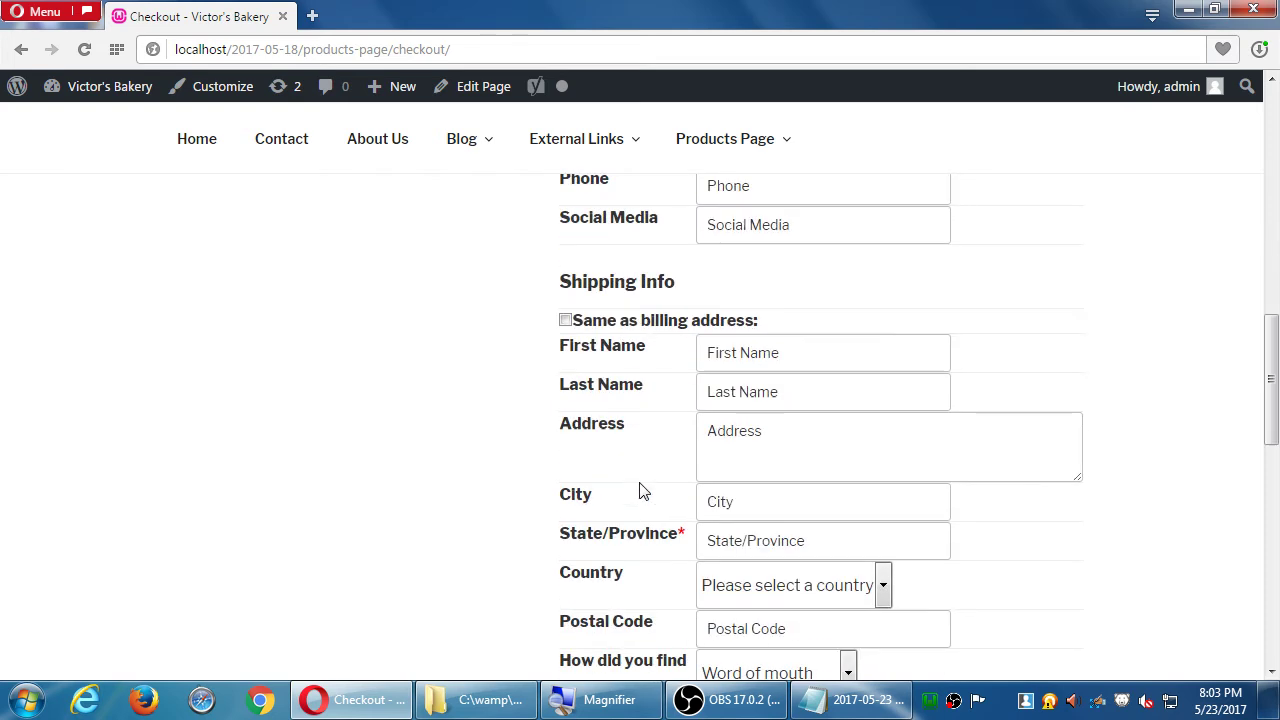
left_click(566, 321)
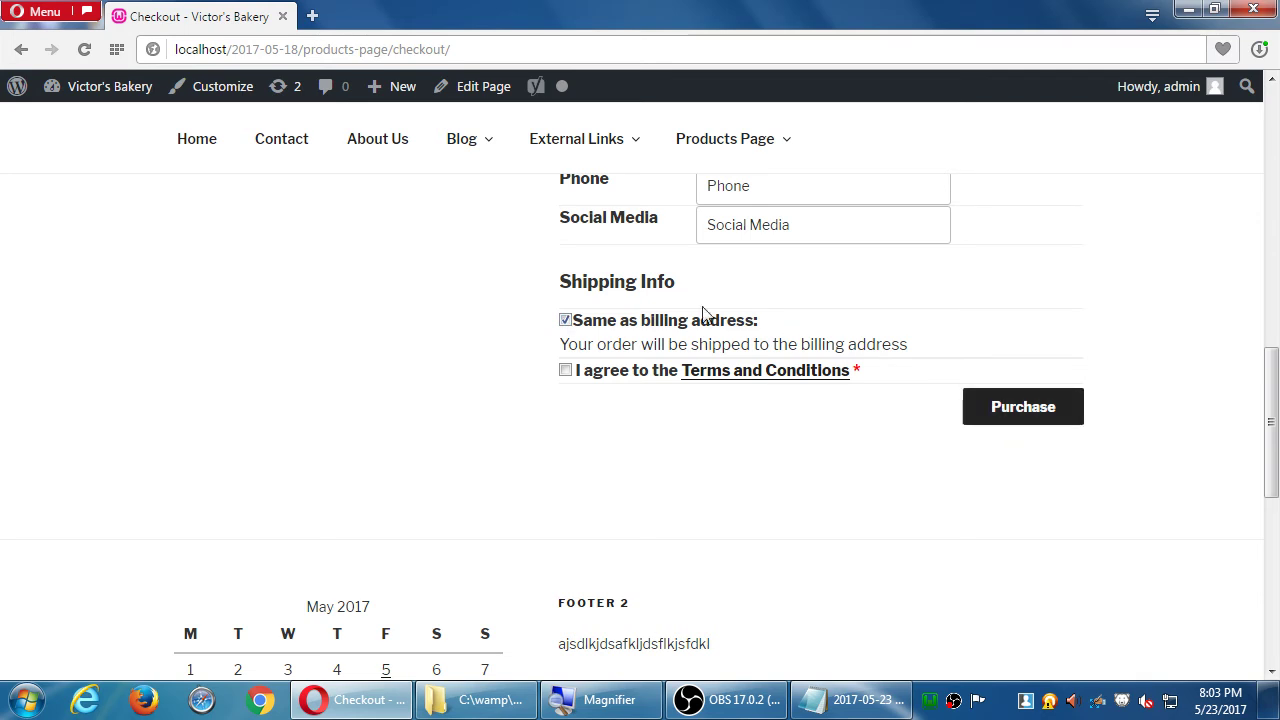
left_click(566, 320)
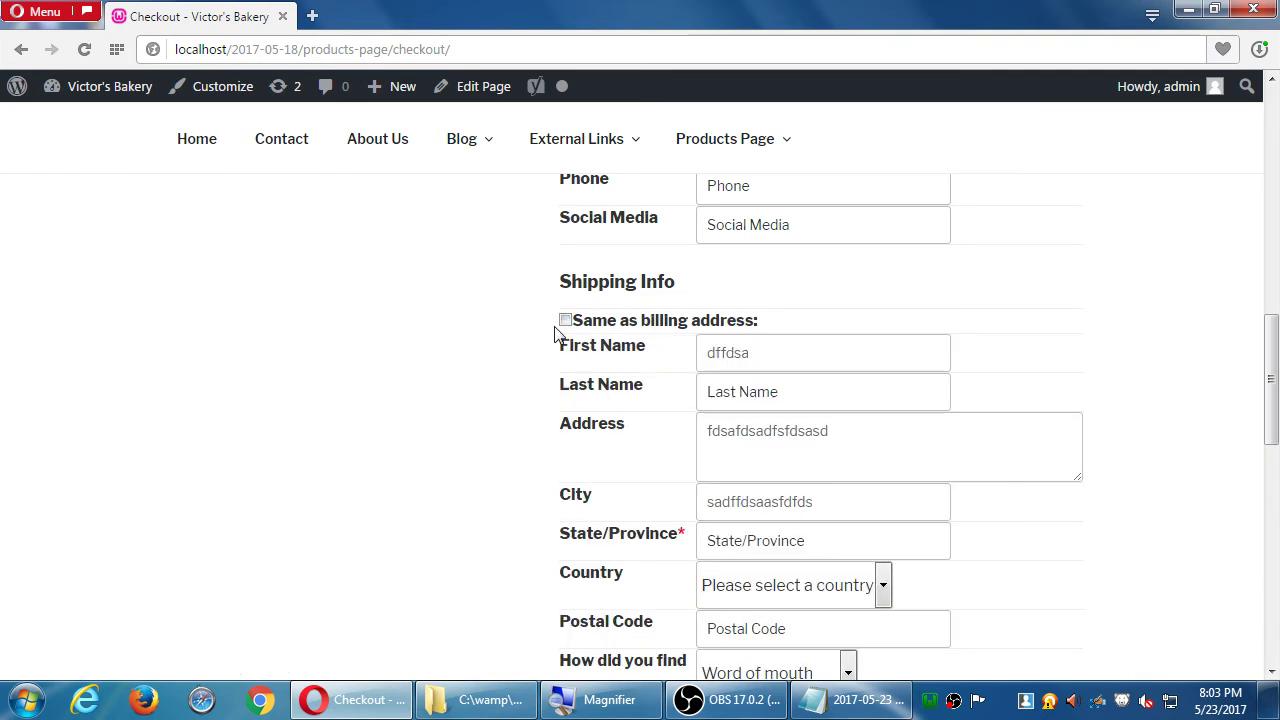
scroll(540, 350, "down", 3)
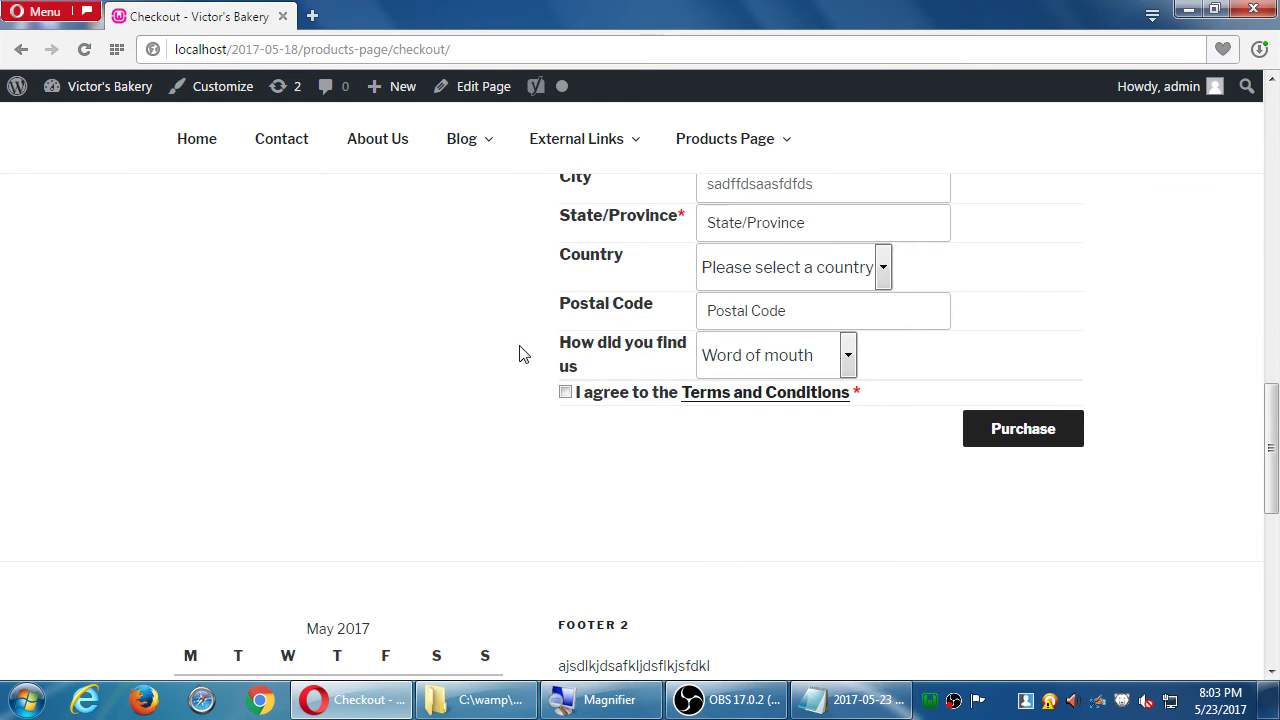
left_click(1038, 428)
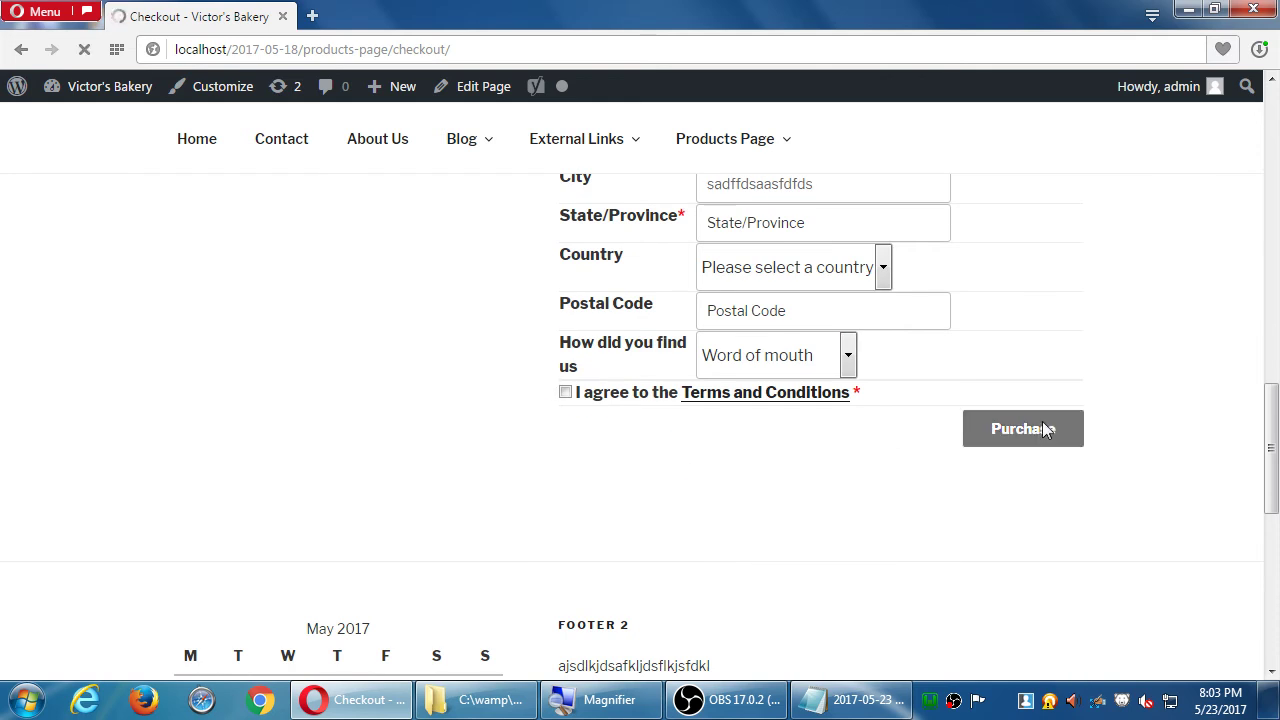
scroll(903, 500, "down", 5)
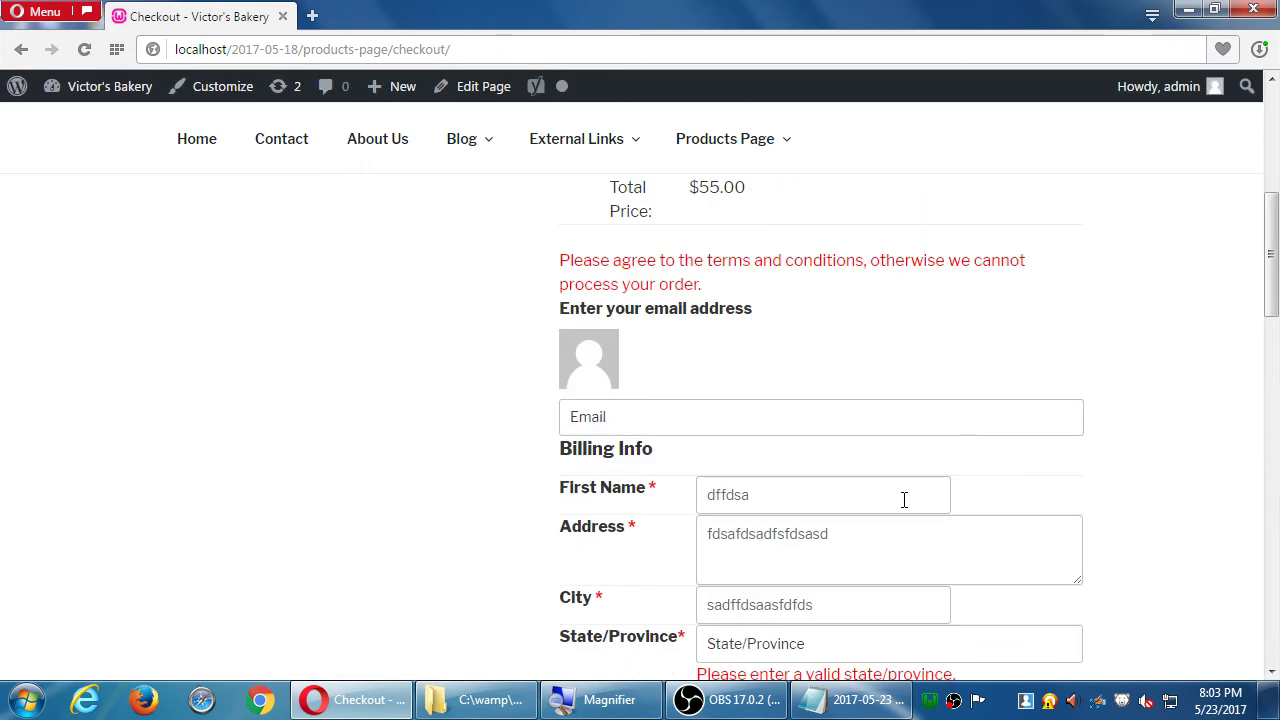
scroll(800, 420, "down", 4)
scroll(799, 422, "down", 8)
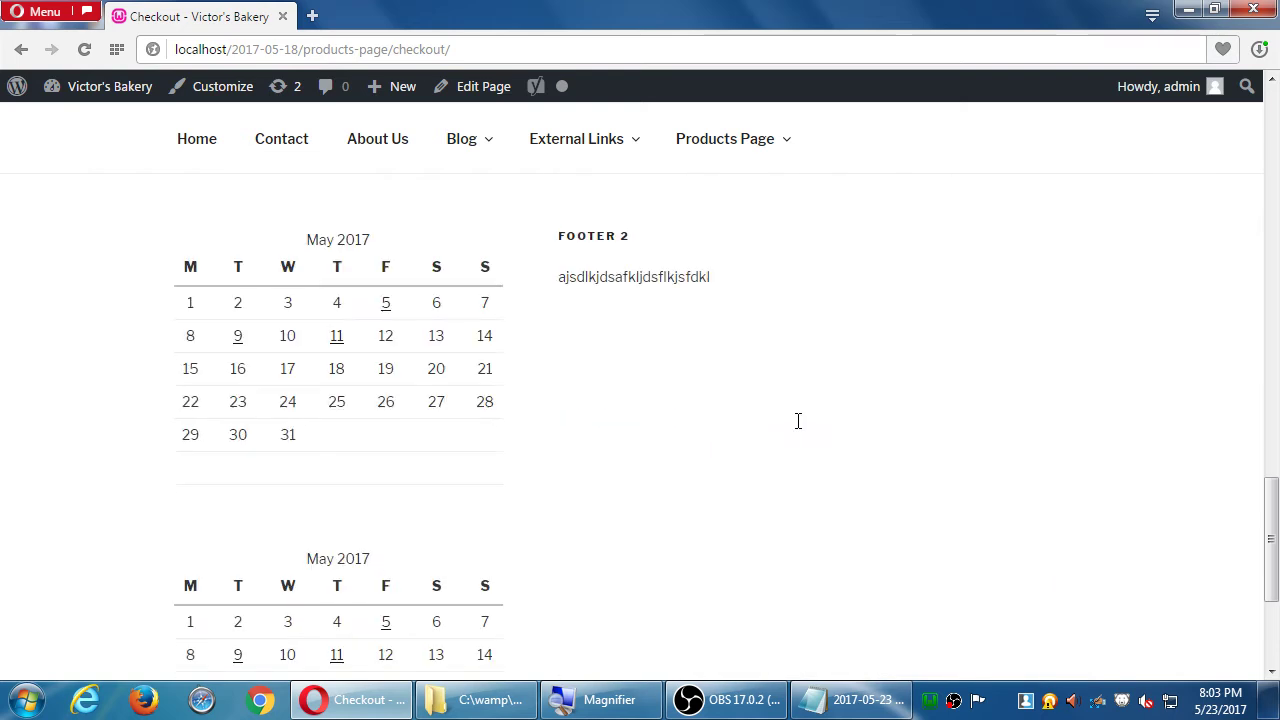
scroll(795, 426, "up", 4)
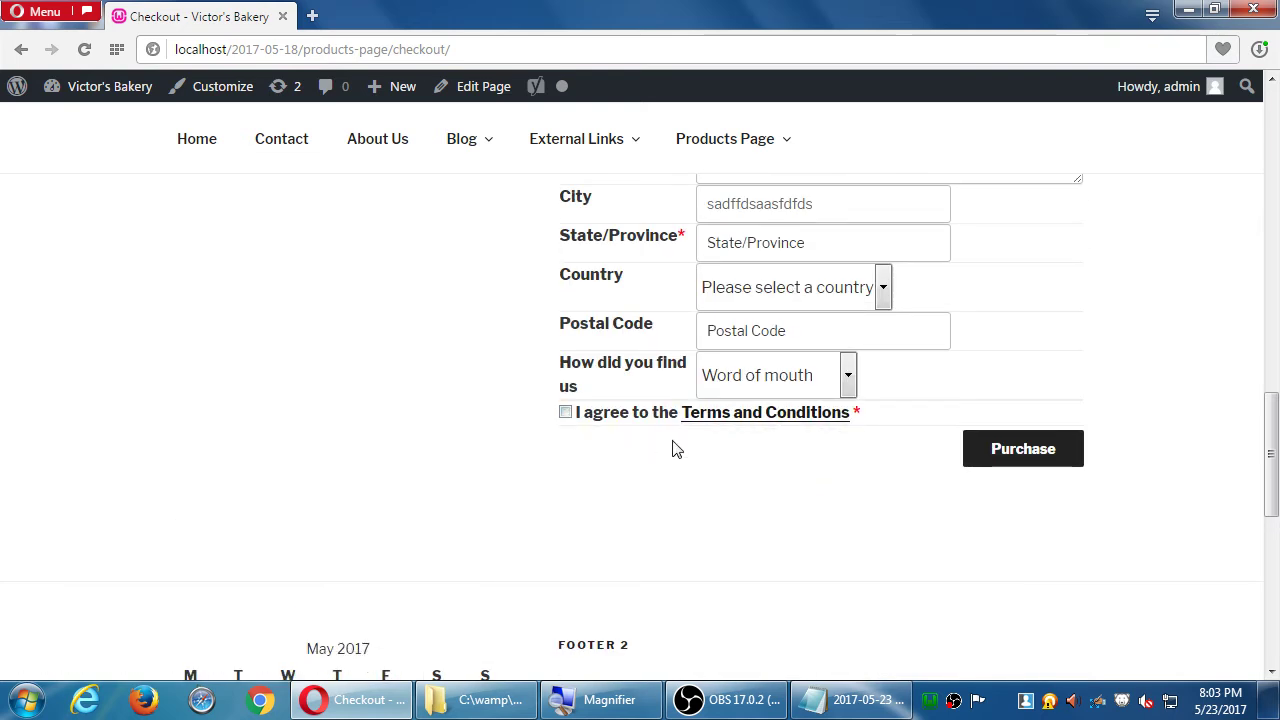
left_click(766, 418)
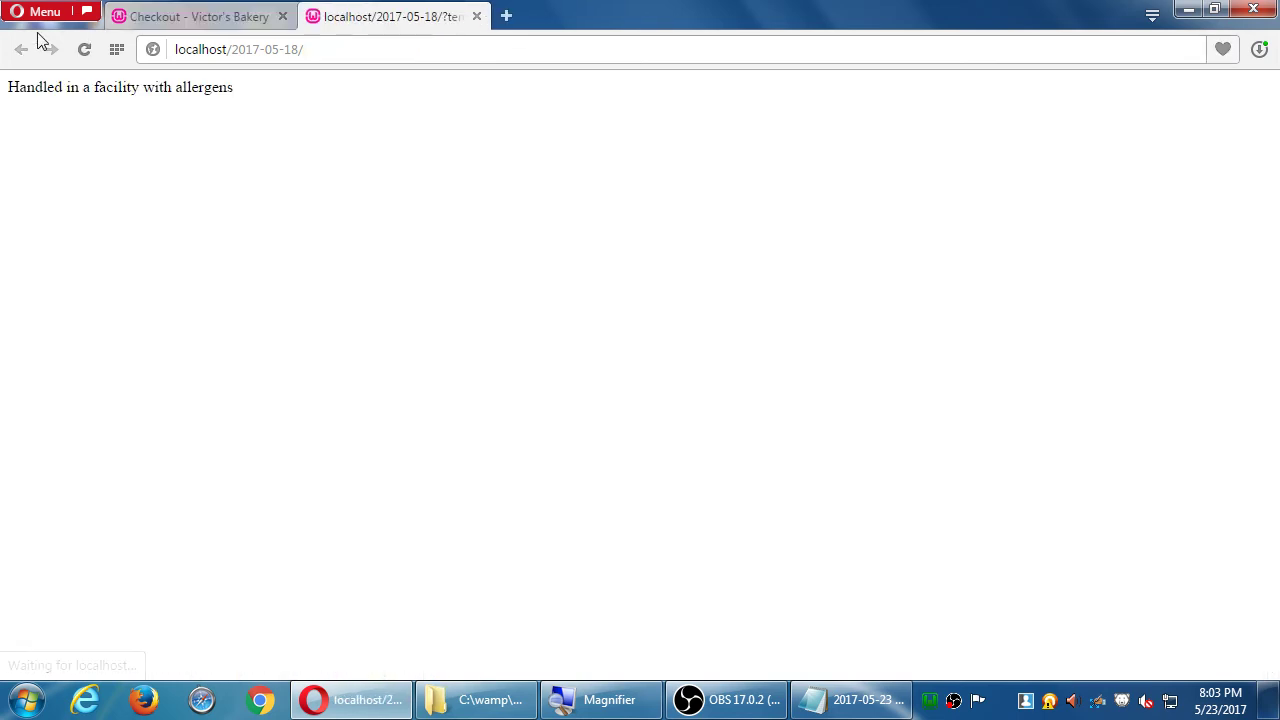
left_click_drag(42, 87, 165, 87)
left_click(530, 155)
left_click(476, 16)
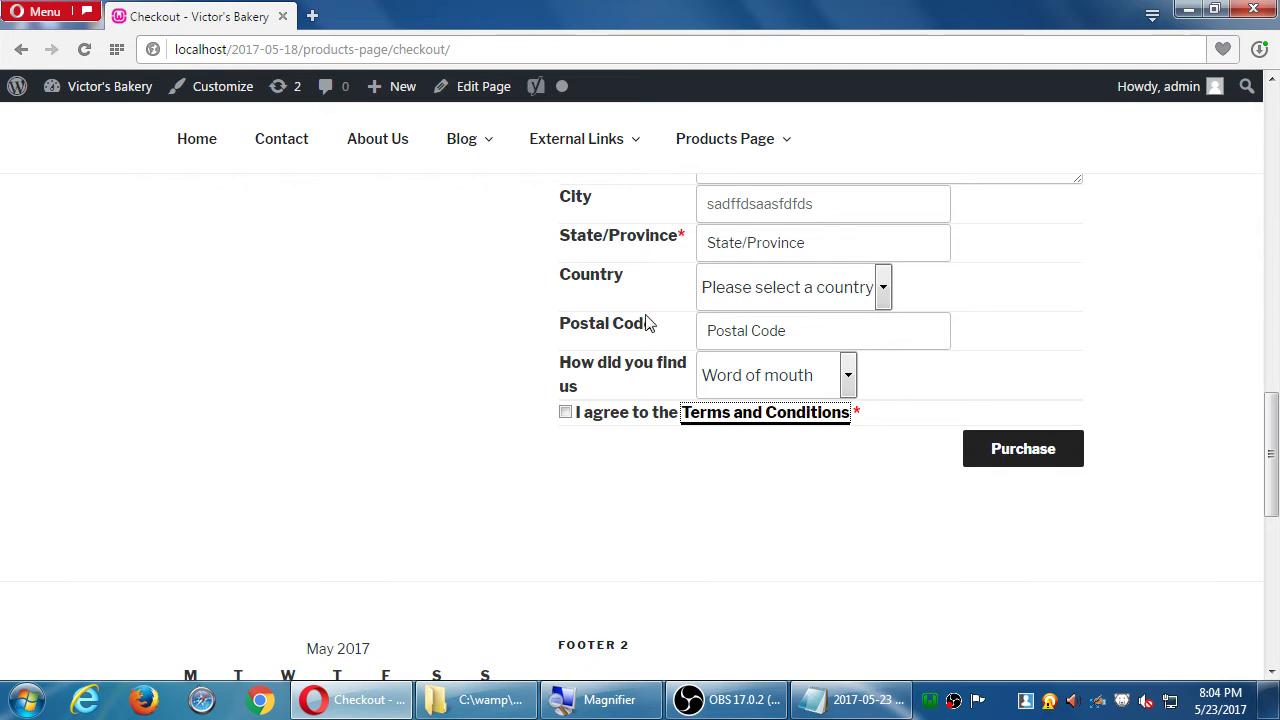
- Tick 'I agree to the Terms and Conditions' and review the billing and shipping fields
left_click(566, 413)
scroll(582, 398, "up", 5)
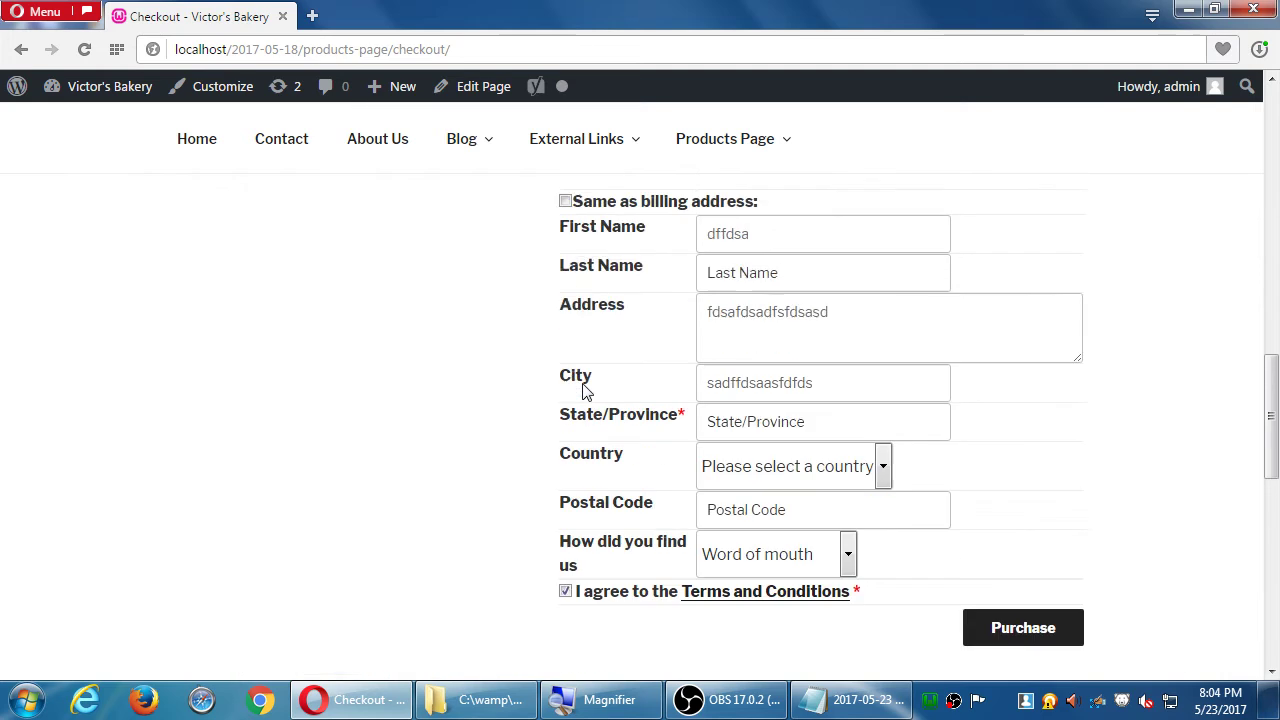
scroll(586, 392, "up", 3)
scroll(585, 388, "down", 1)
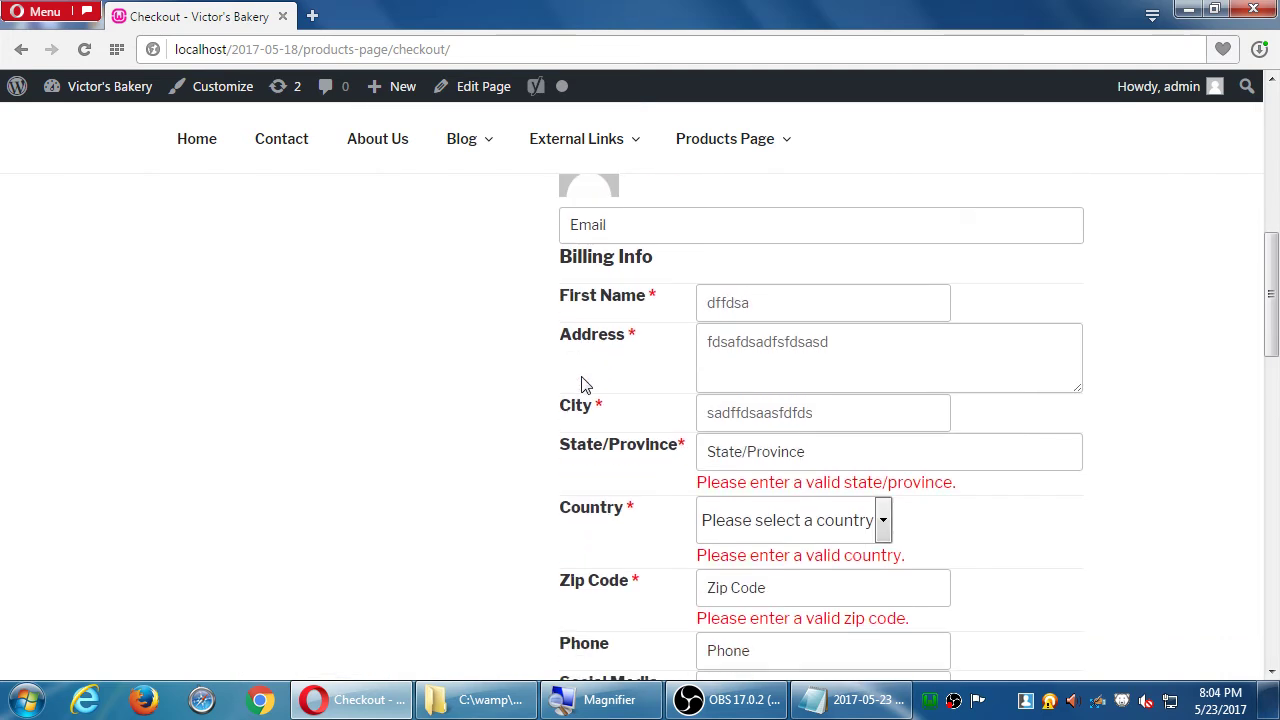
scroll(585, 385, "down", 5)
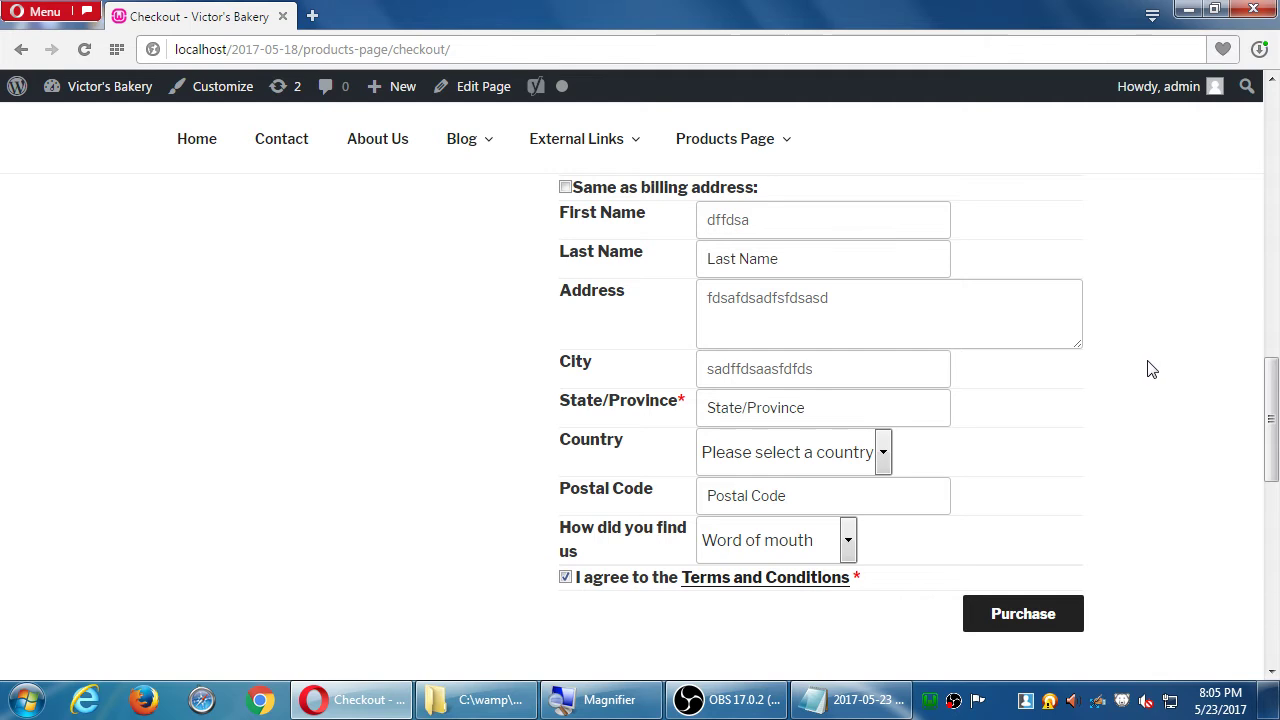
scroll(1150, 368, "up", 10)
scroll(1152, 369, "down", 2)
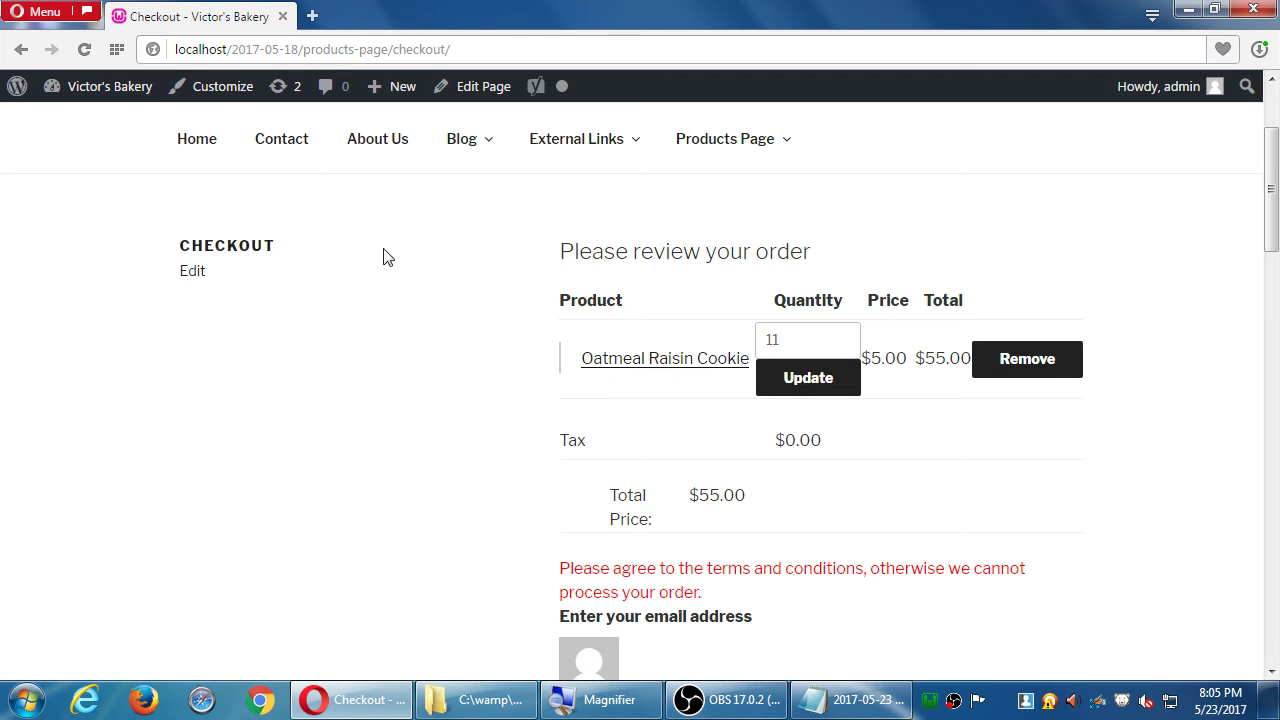
mouse_move(88, 95)
middle_click(72, 148)
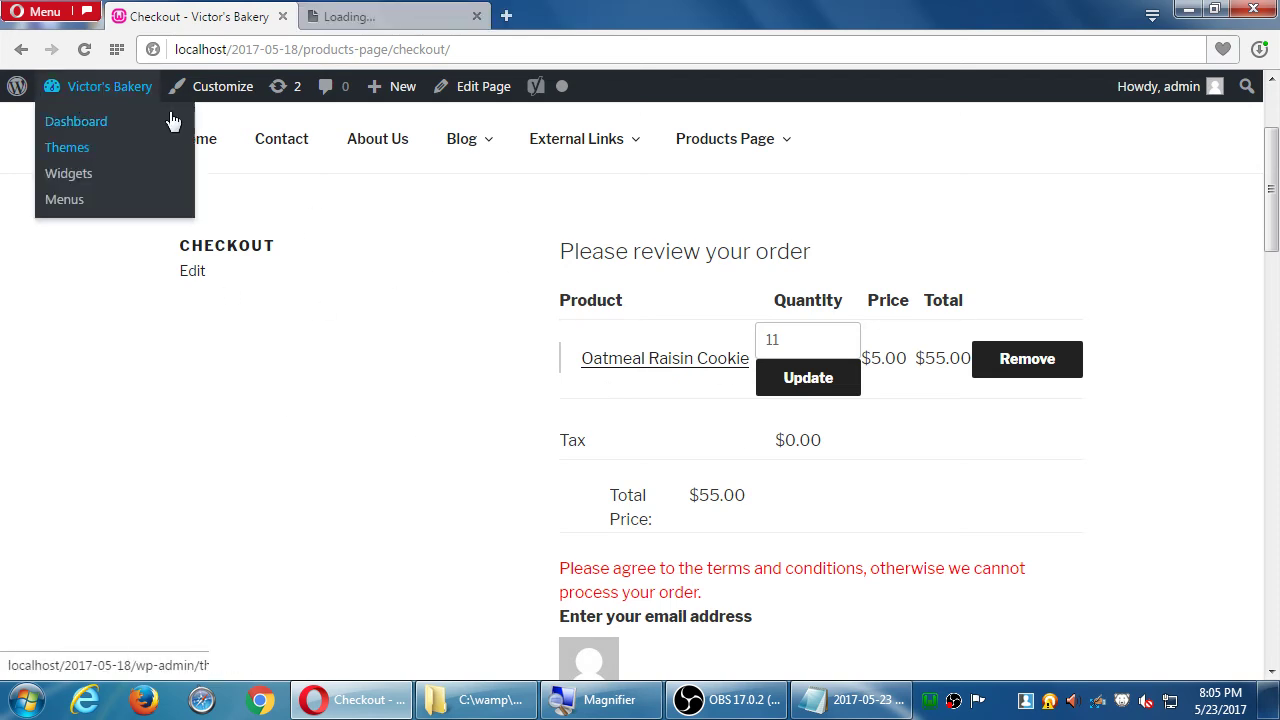
left_click(350, 30)
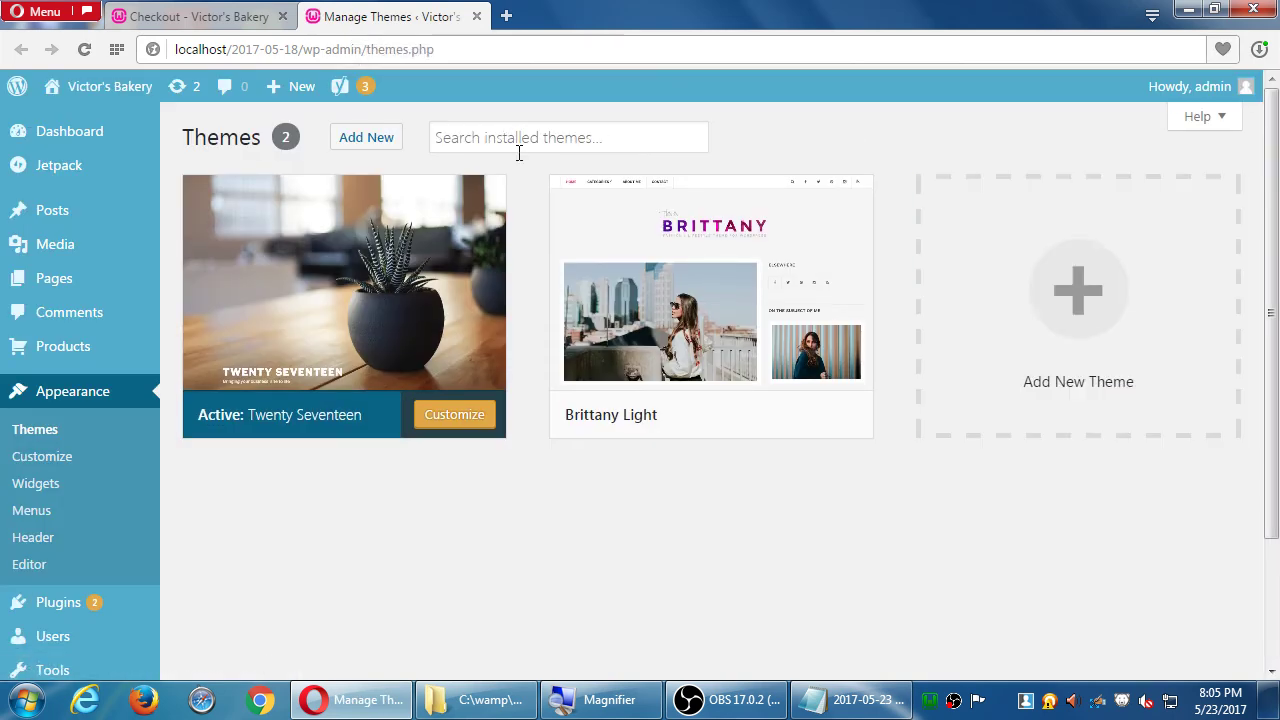
left_click(366, 137)
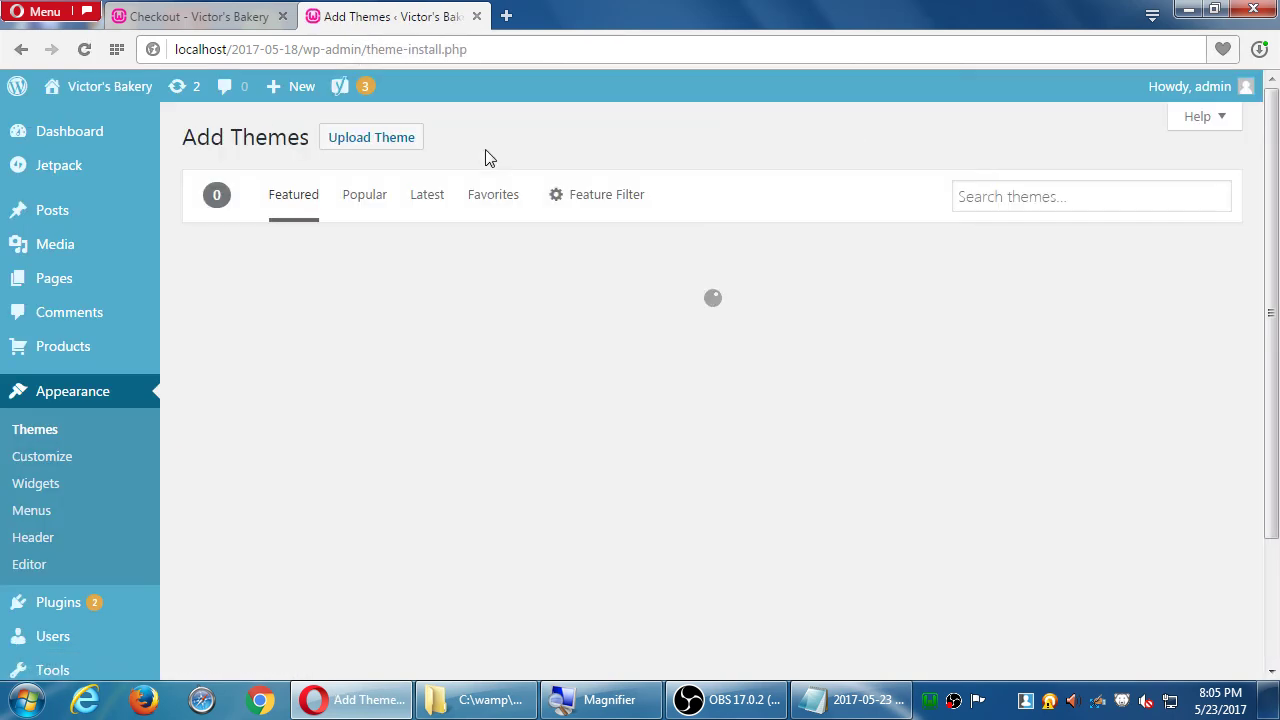
type("ecommerce")
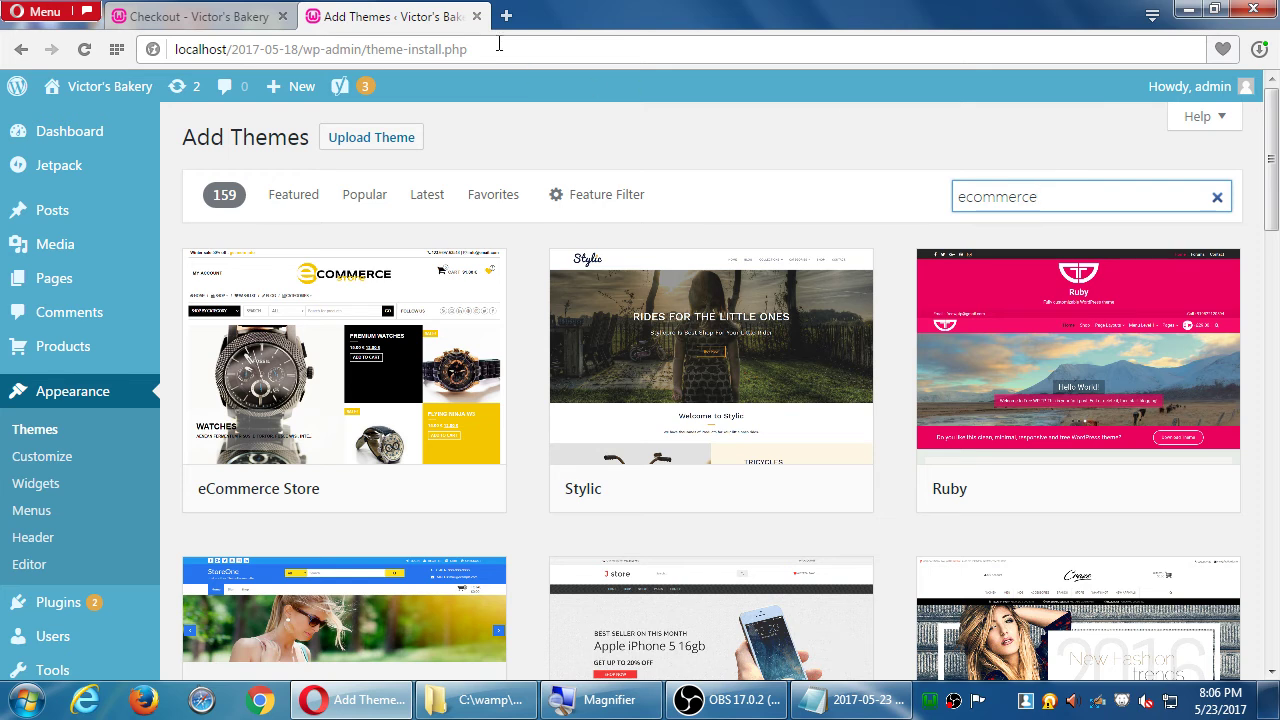
left_click(476, 16)
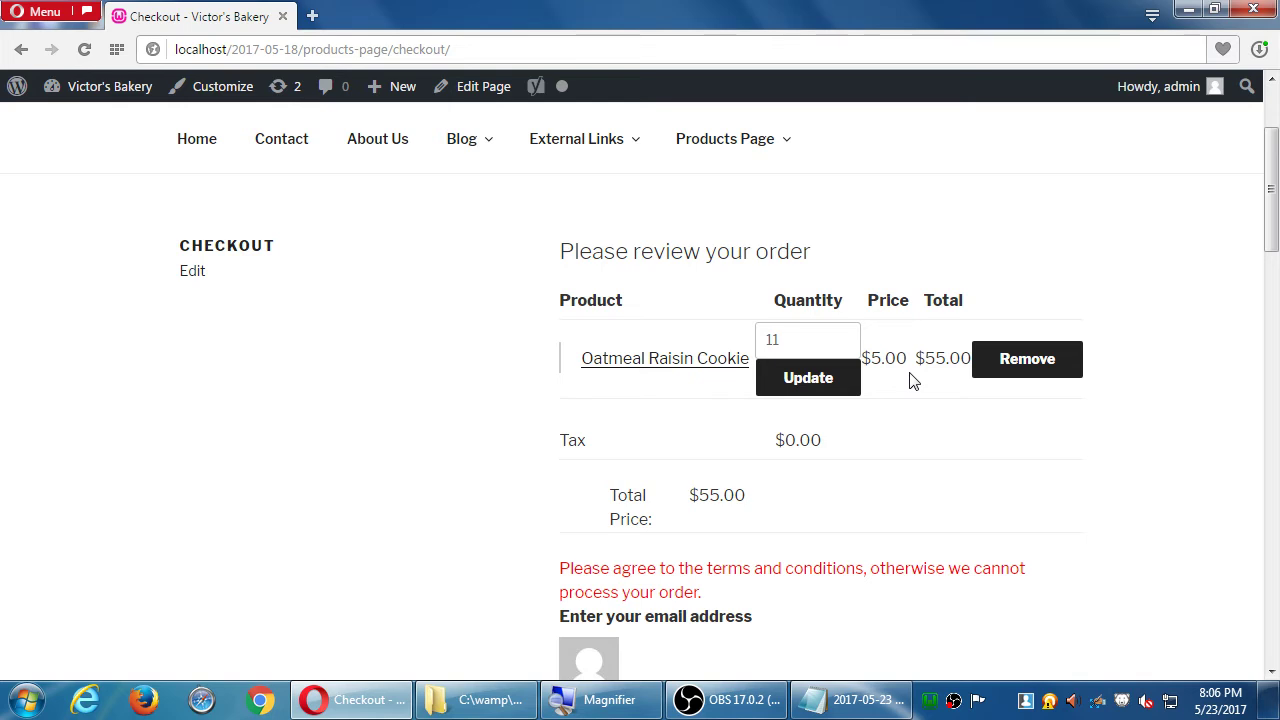
- Open the admin Dashboard in a new tab and go to Appearance > Editor
mouse_move(103, 92)
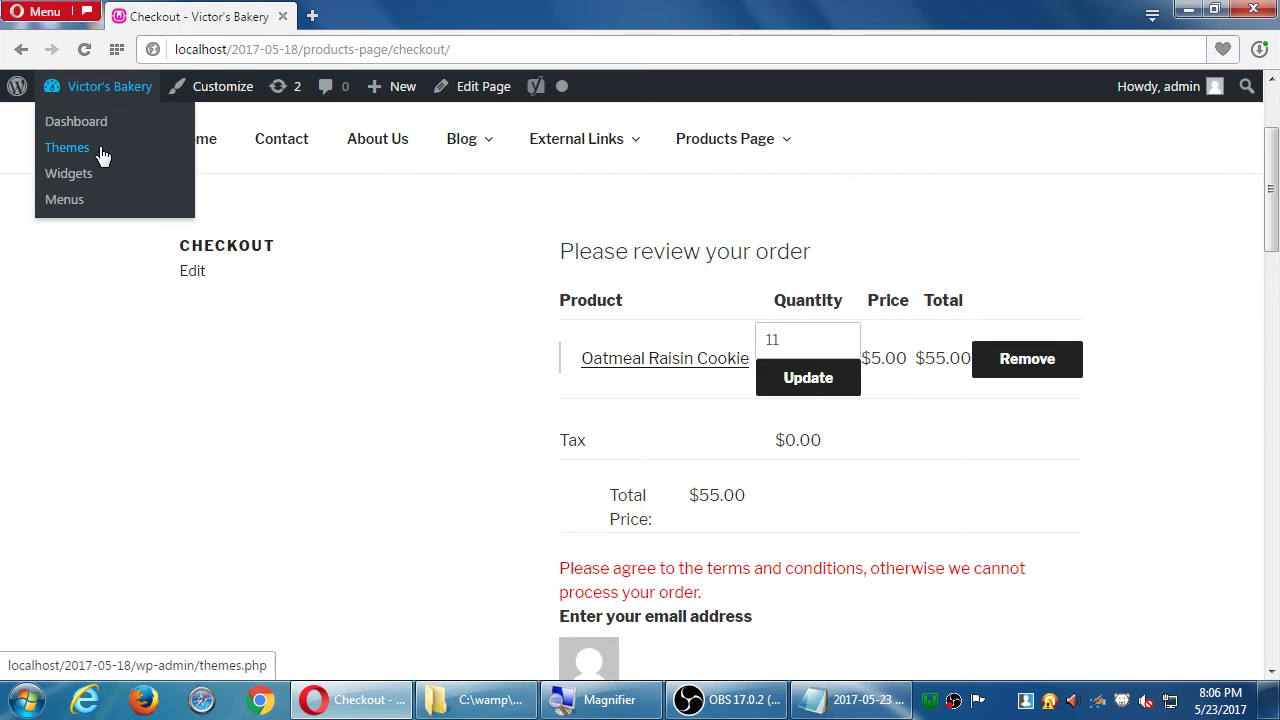
middle_click(86, 123)
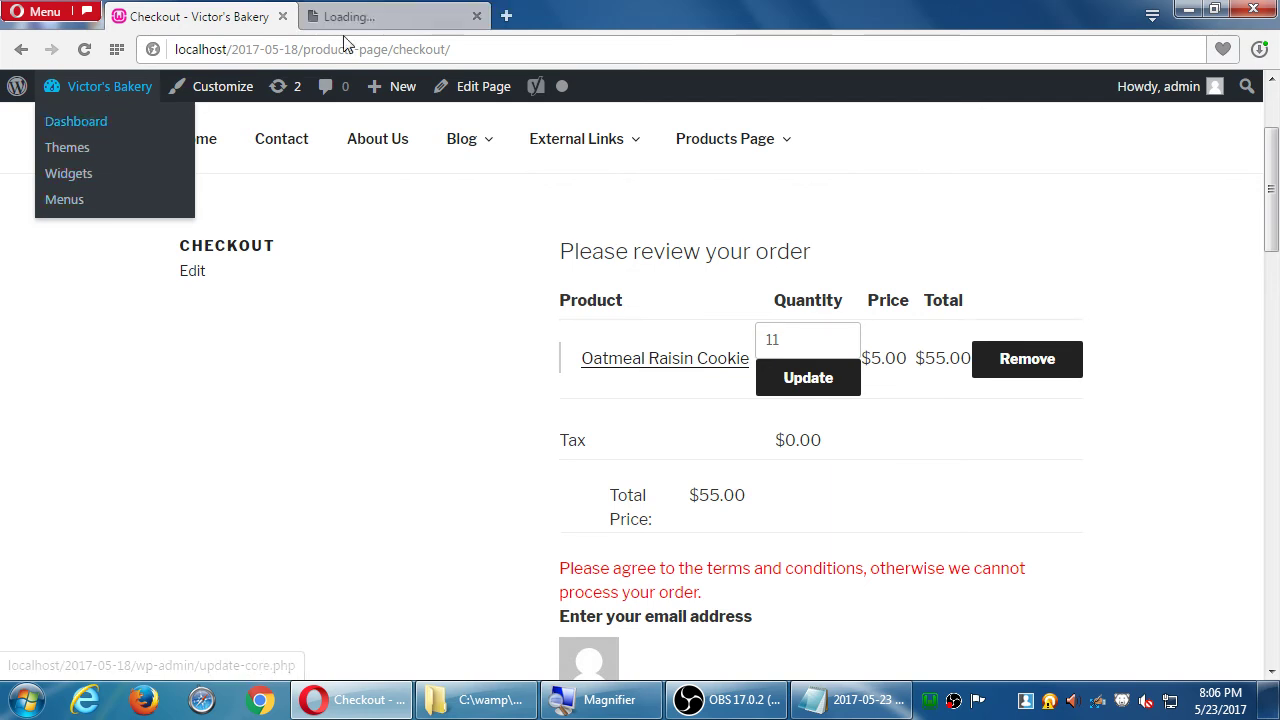
left_click(367, 20)
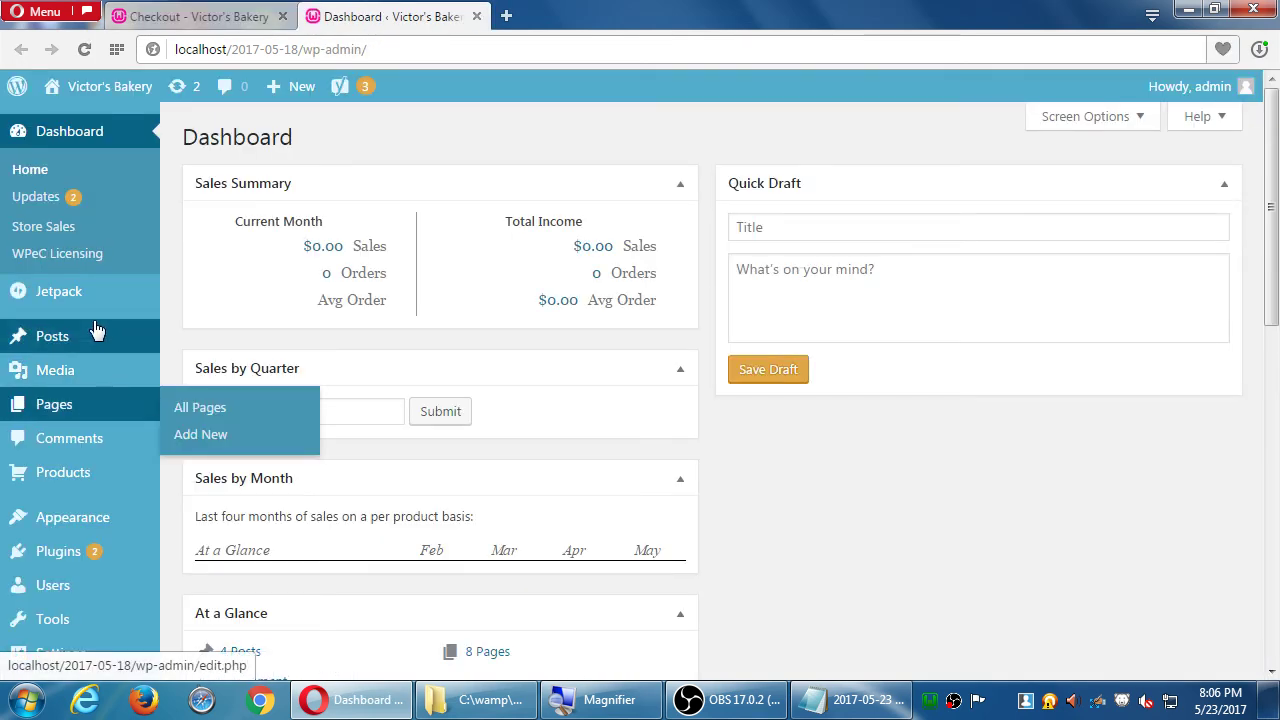
mouse_move(95, 517)
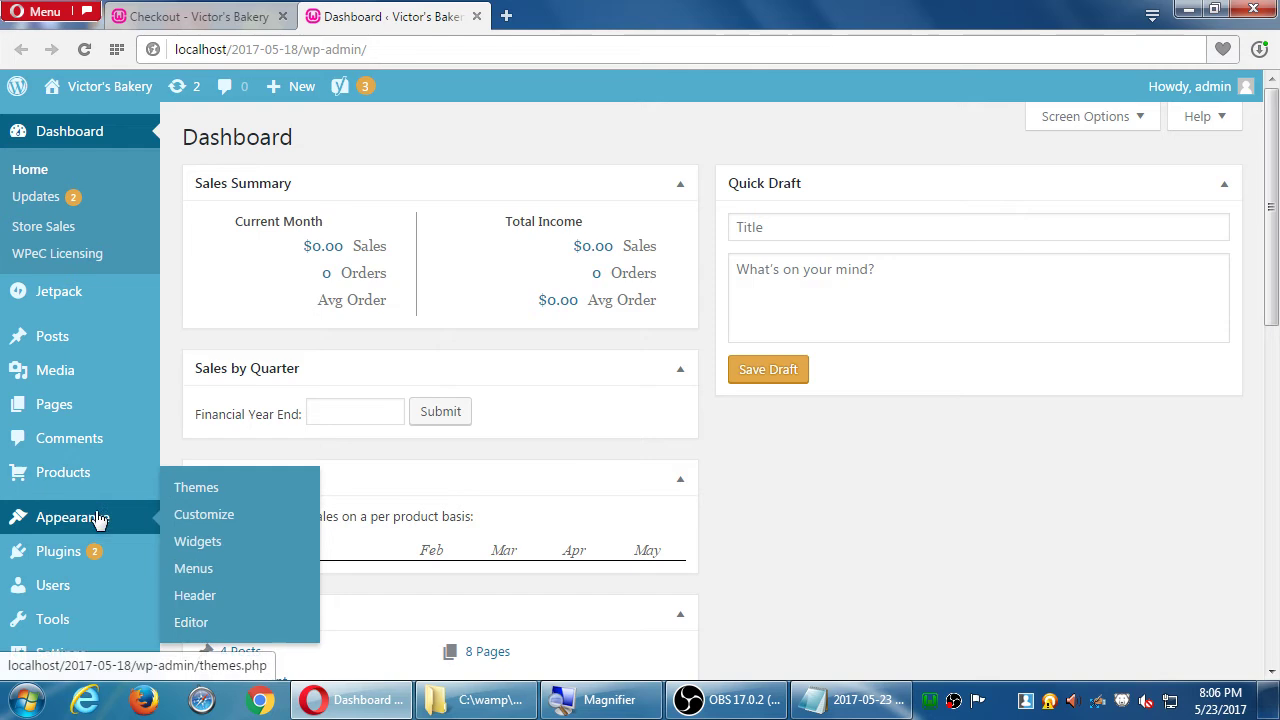
left_click(200, 622)
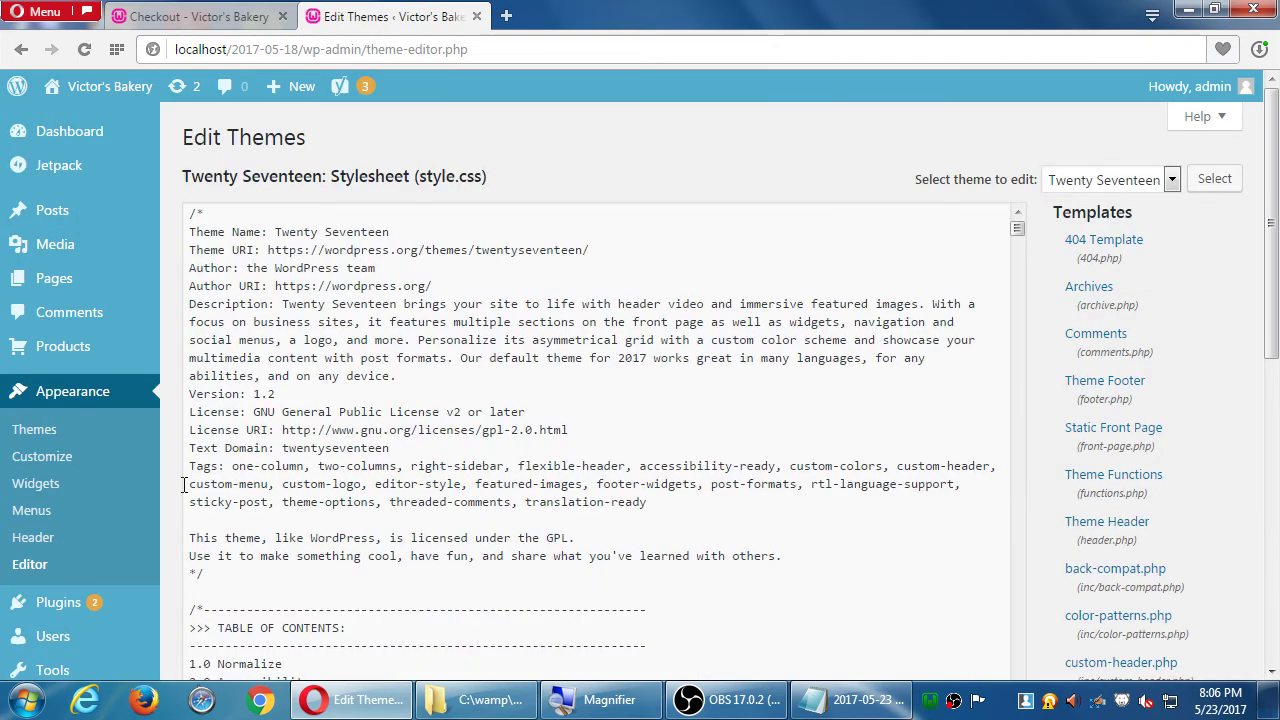
- Scroll through the Twenty Seventeen style.css stylesheet in the theme editor
scroll(184, 470, "down", 1)
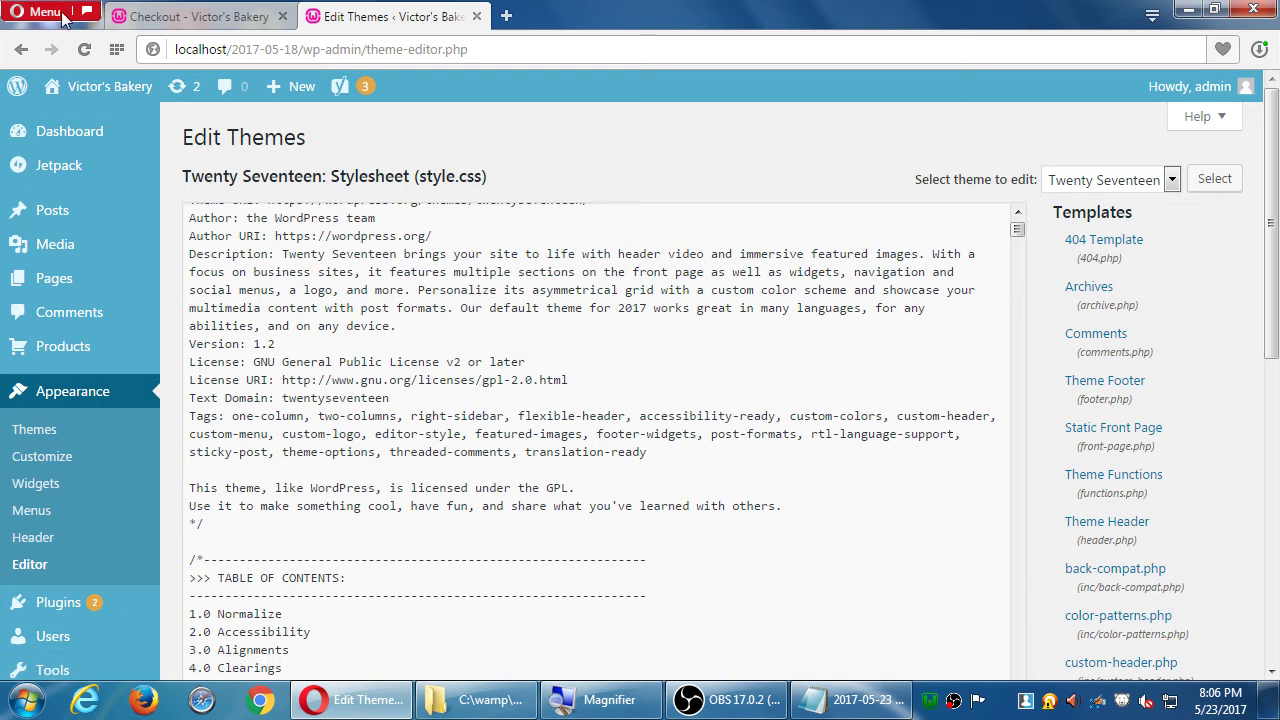
left_click(476, 16)
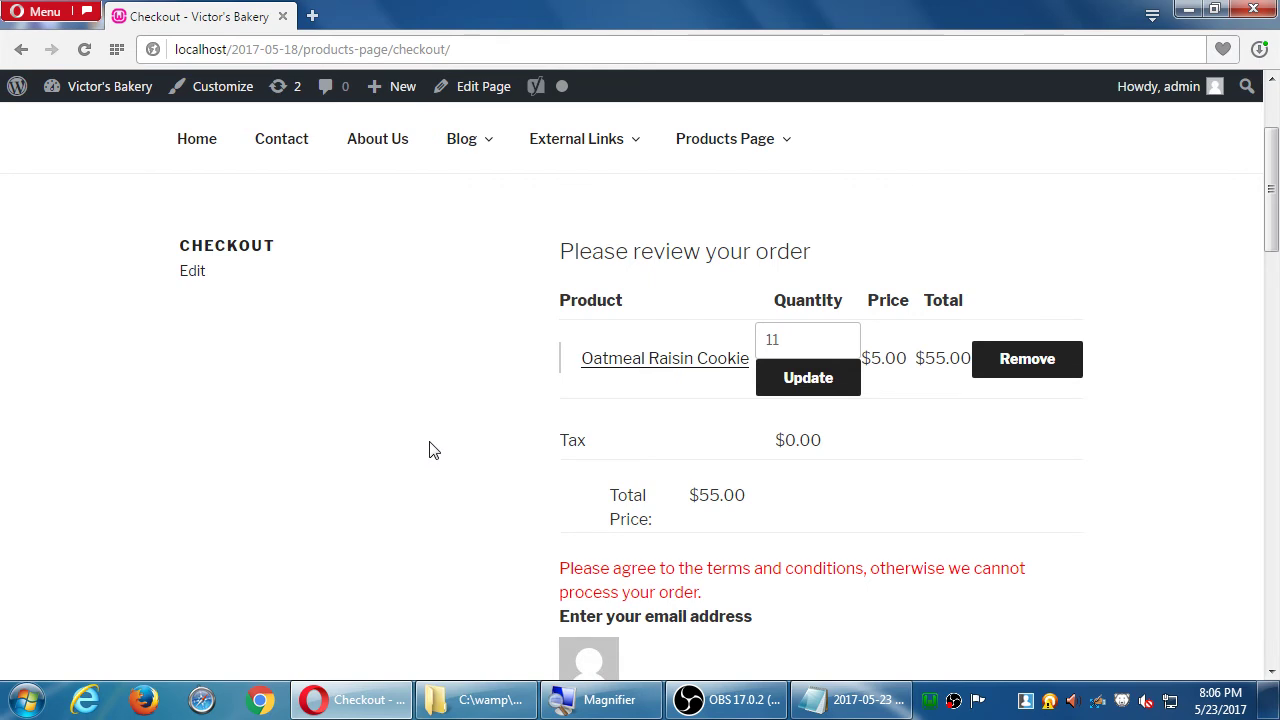
scroll(432, 450, "down", 10)
scroll(432, 450, "up", 12)
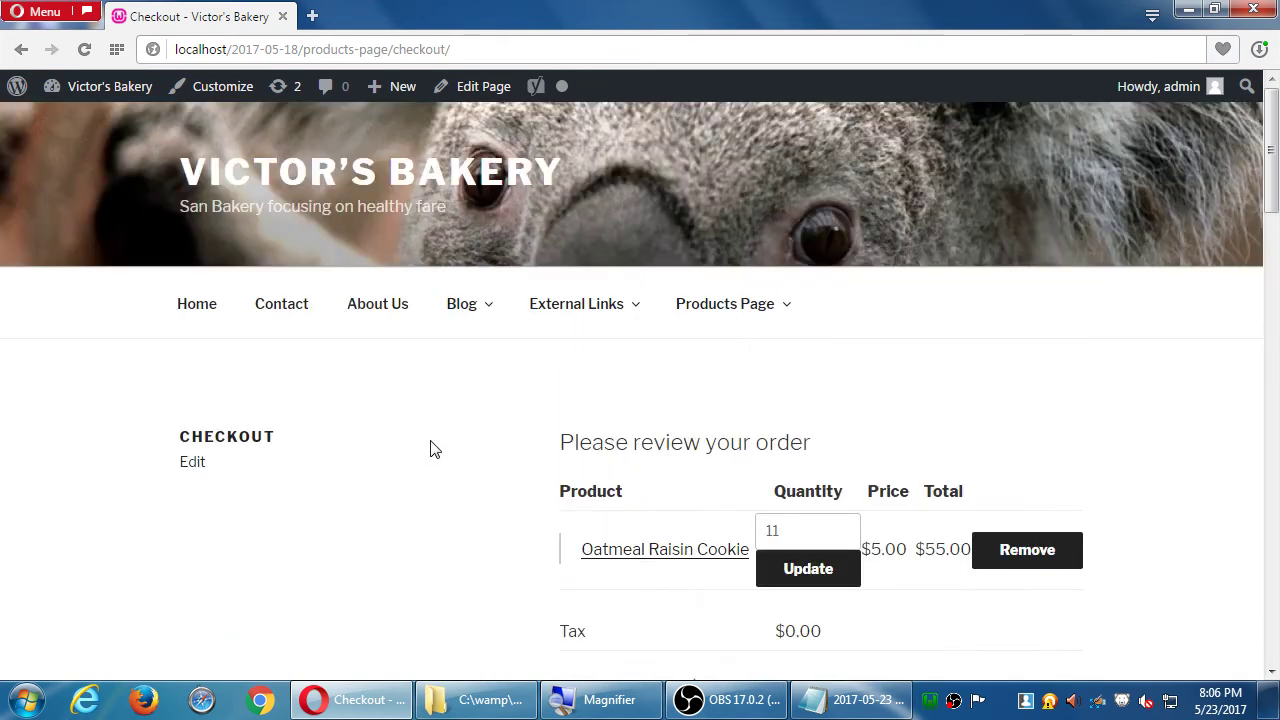
mouse_move(689, 294)
left_click(725, 313)
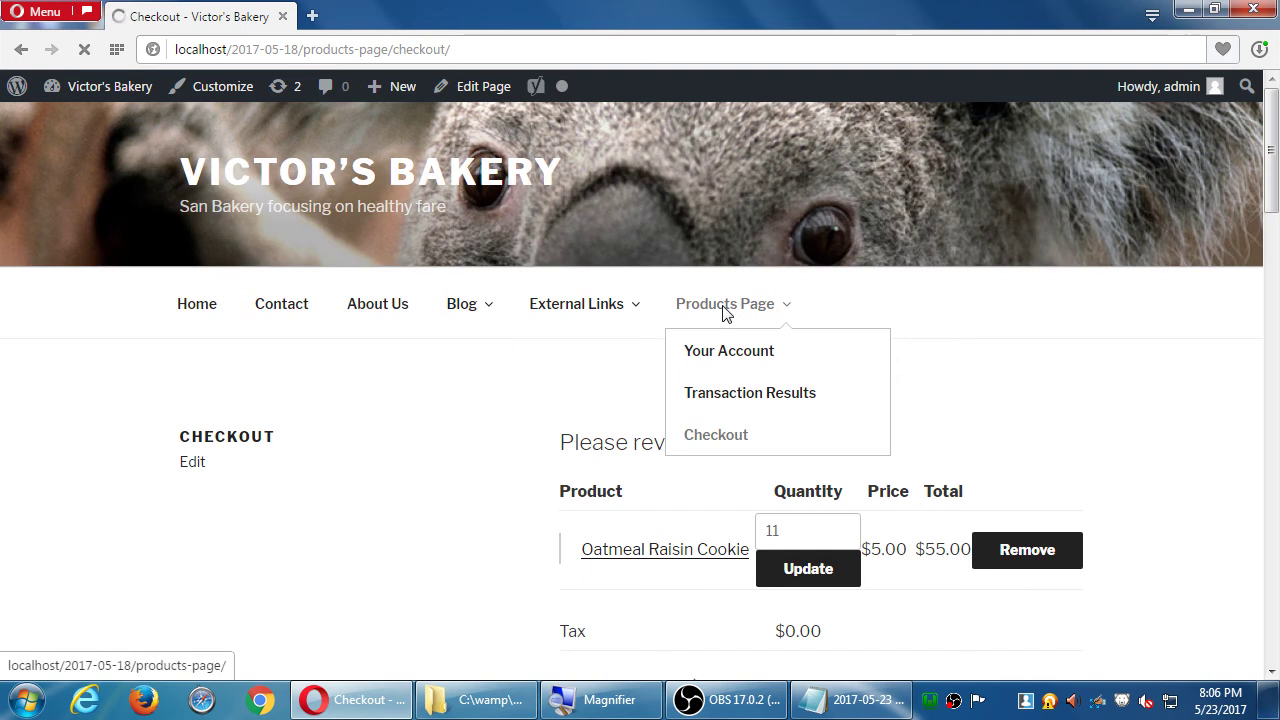
scroll(1134, 440, "down", 1)
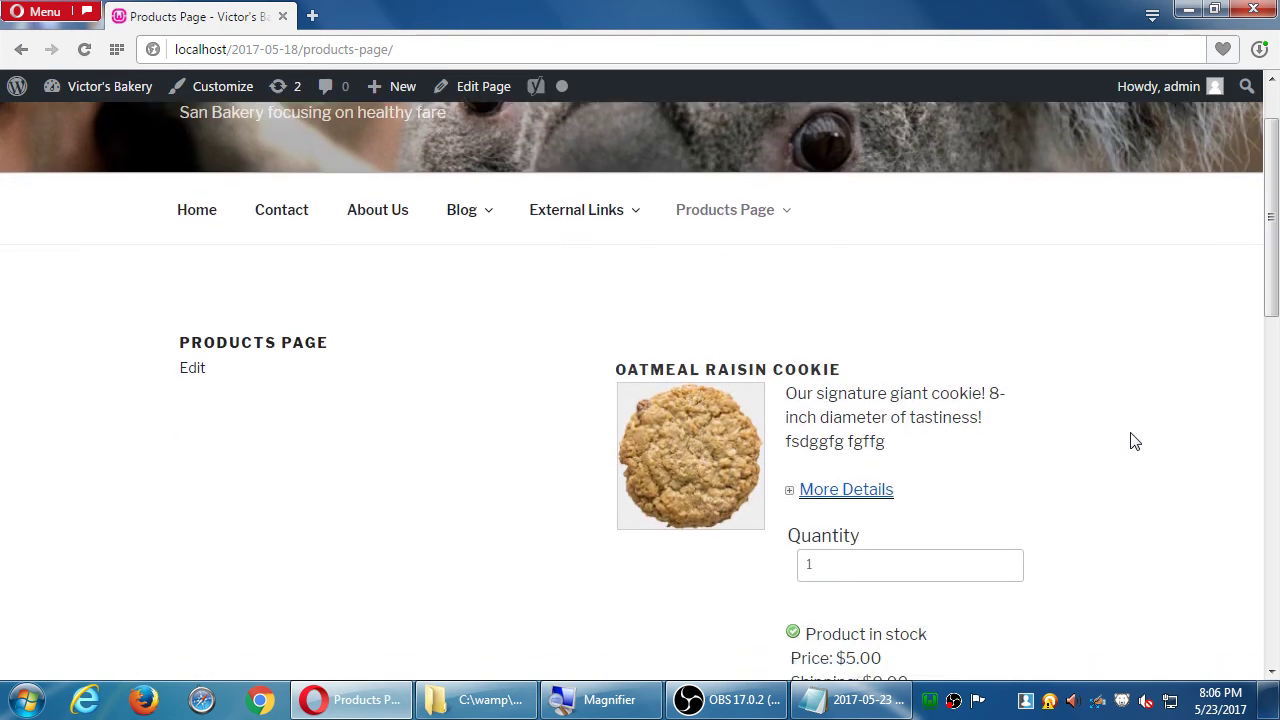
scroll(1134, 440, "down", 1)
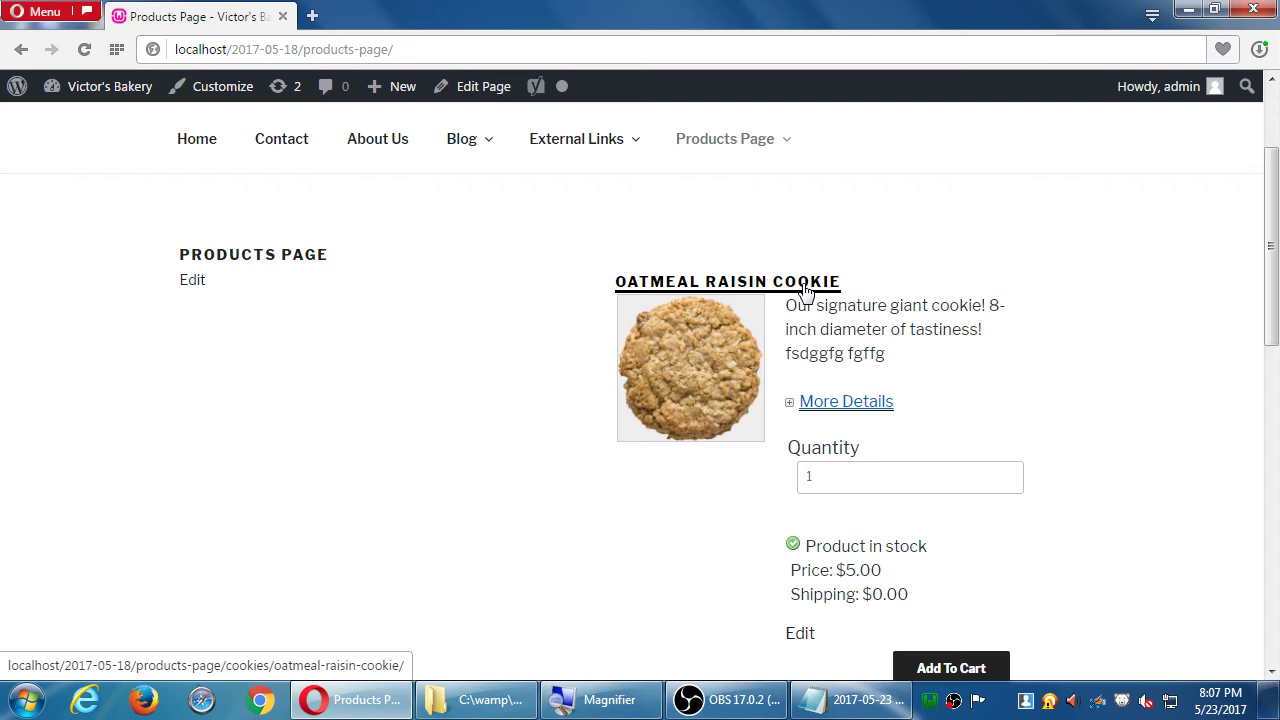
left_click(805, 288)
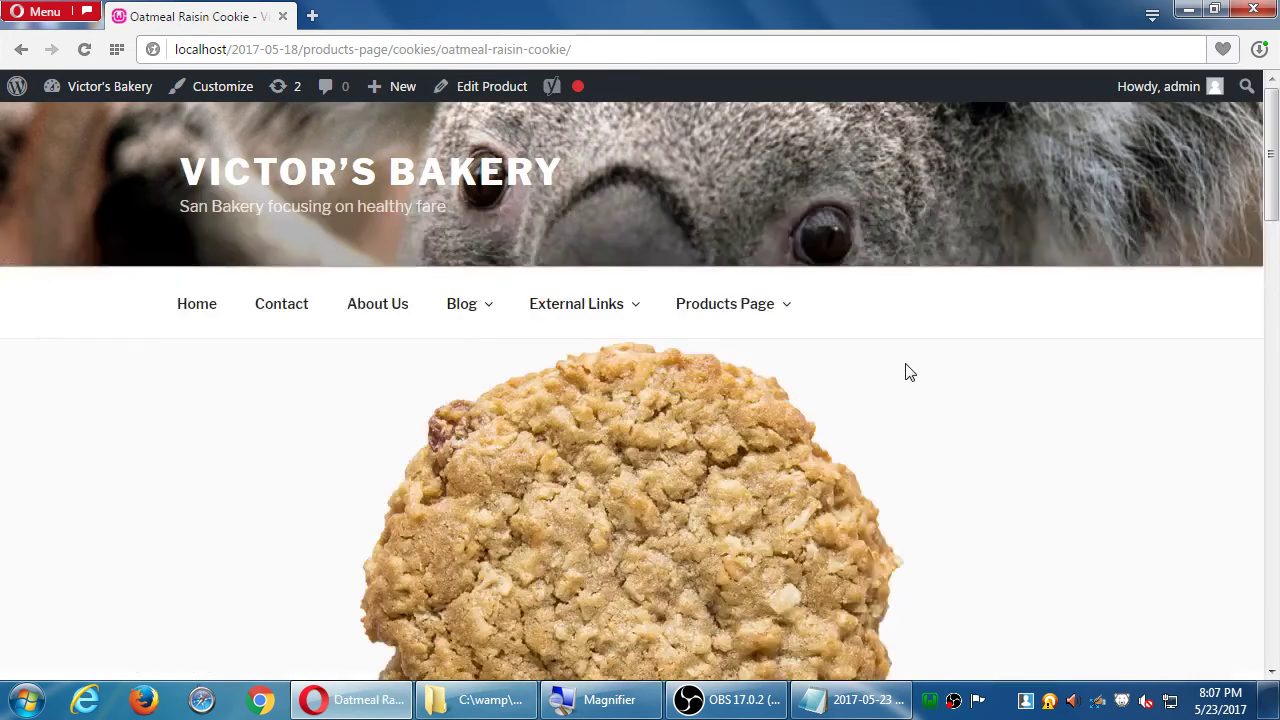
scroll(915, 380, "down", 2)
scroll(917, 383, "down", 1)
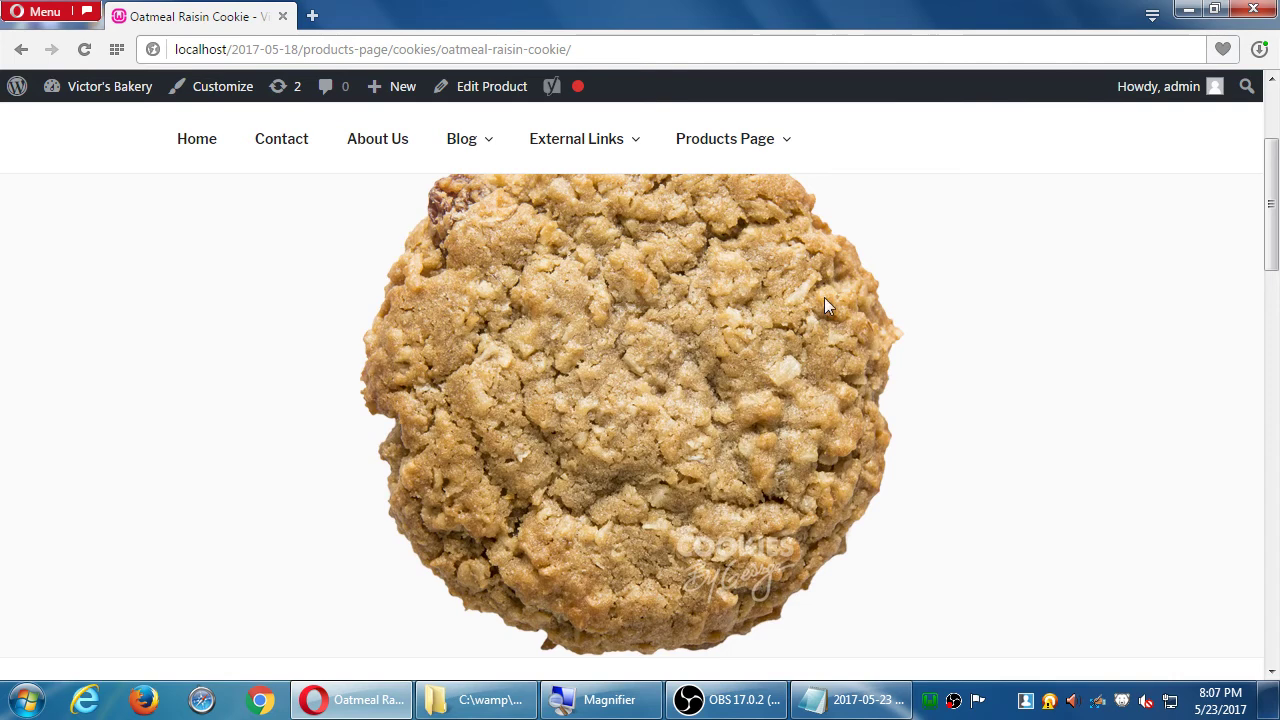
scroll(827, 341, "down", 4)
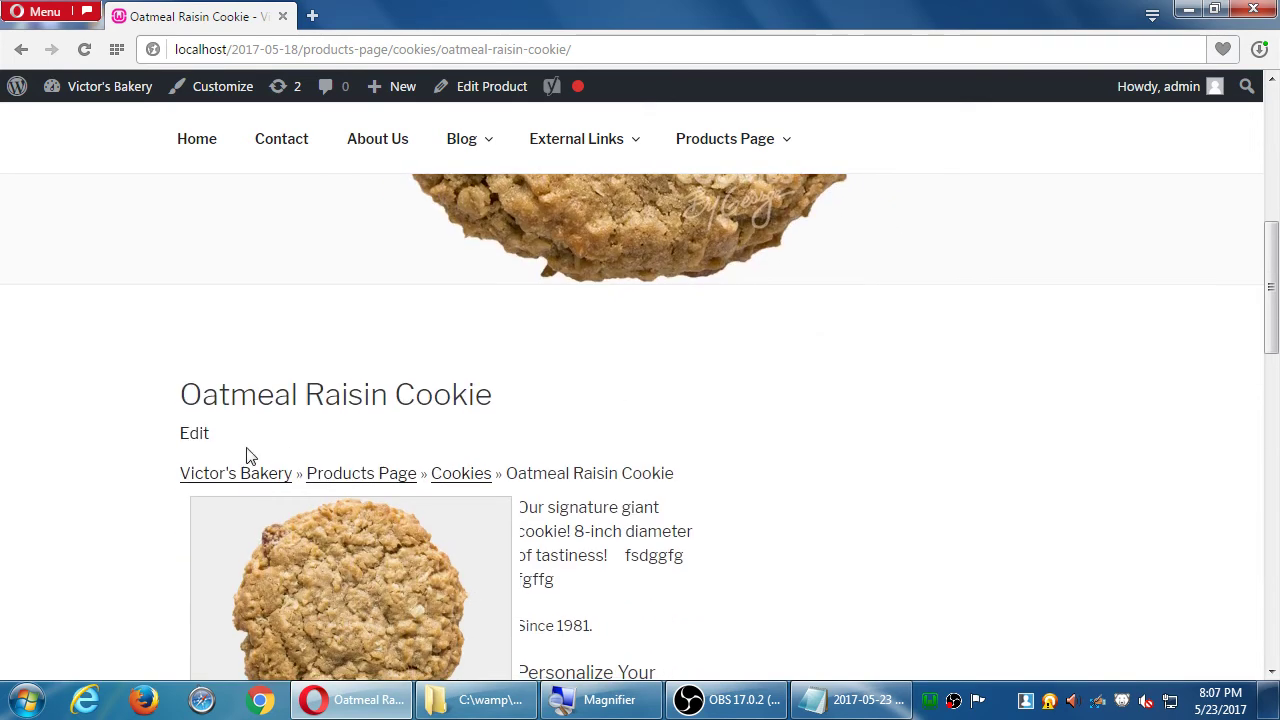
scroll(252, 440, "down", 1)
scroll(253, 424, "down", 1)
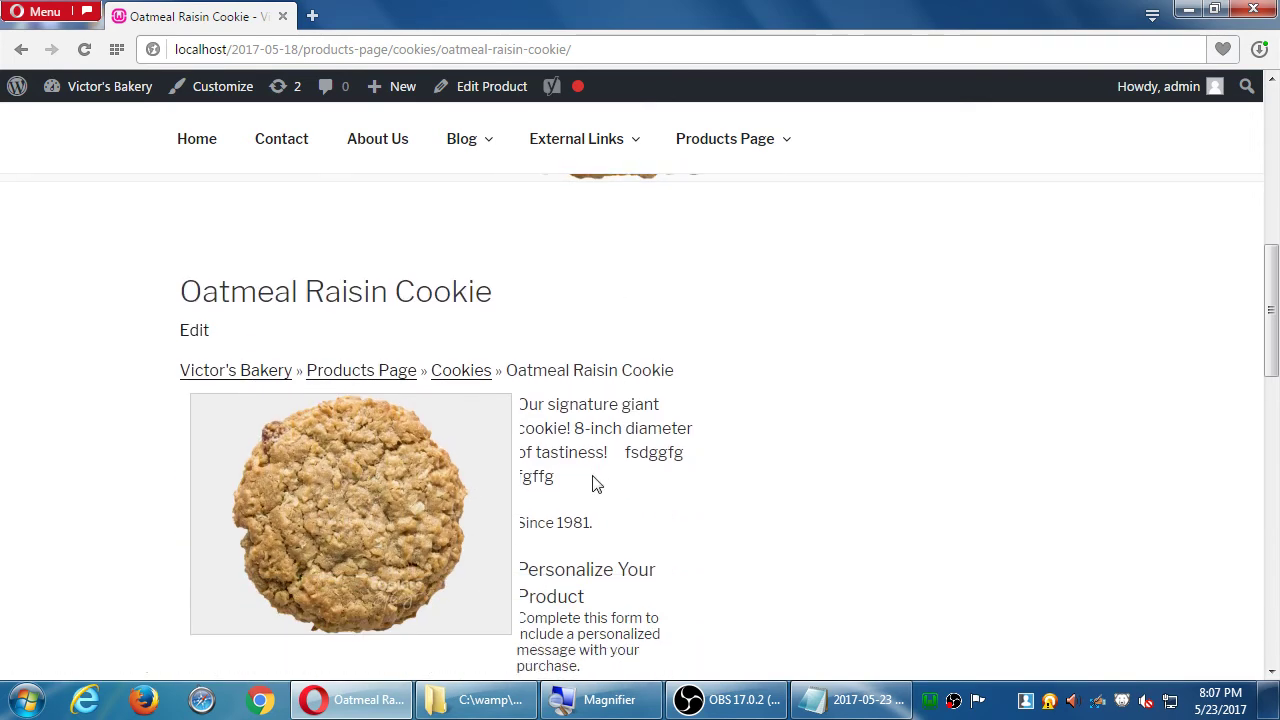
scroll(590, 470, "down", 1)
scroll(600, 447, "down", 3)
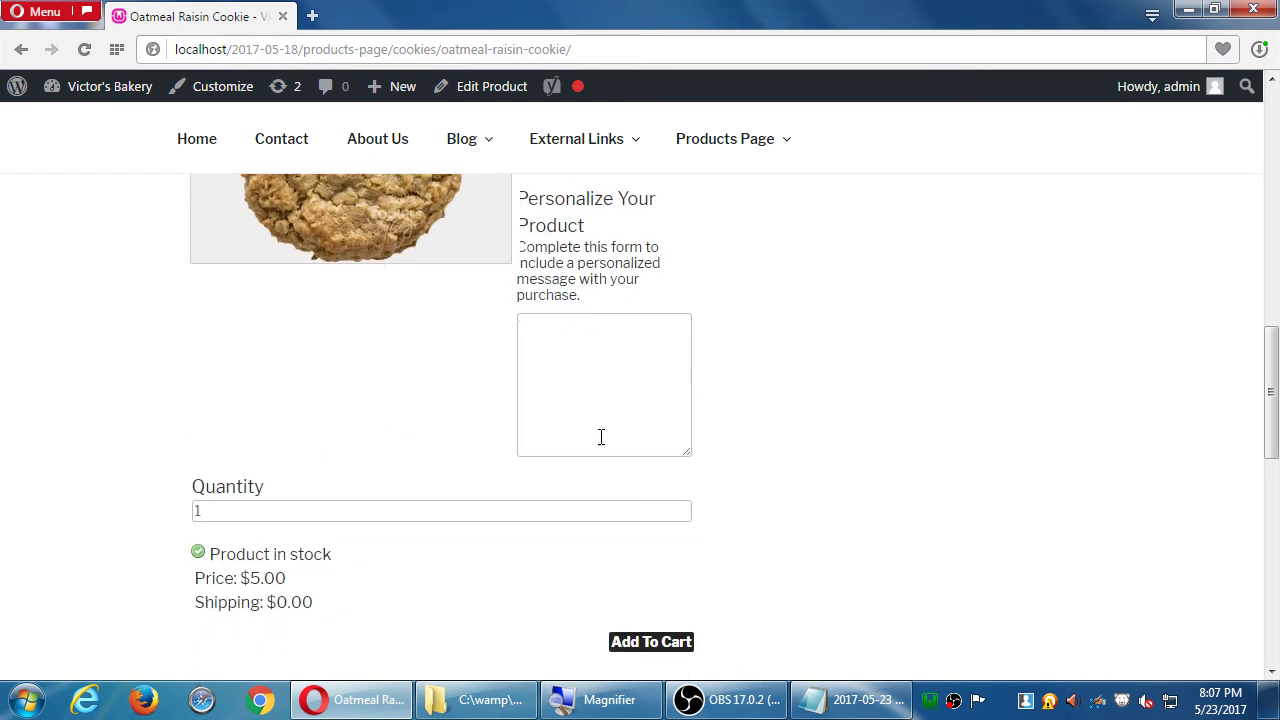
scroll(600, 440, "up", 3)
key("ctrl+minus")
key("ctrl+plus")
key("ctrl+plus")
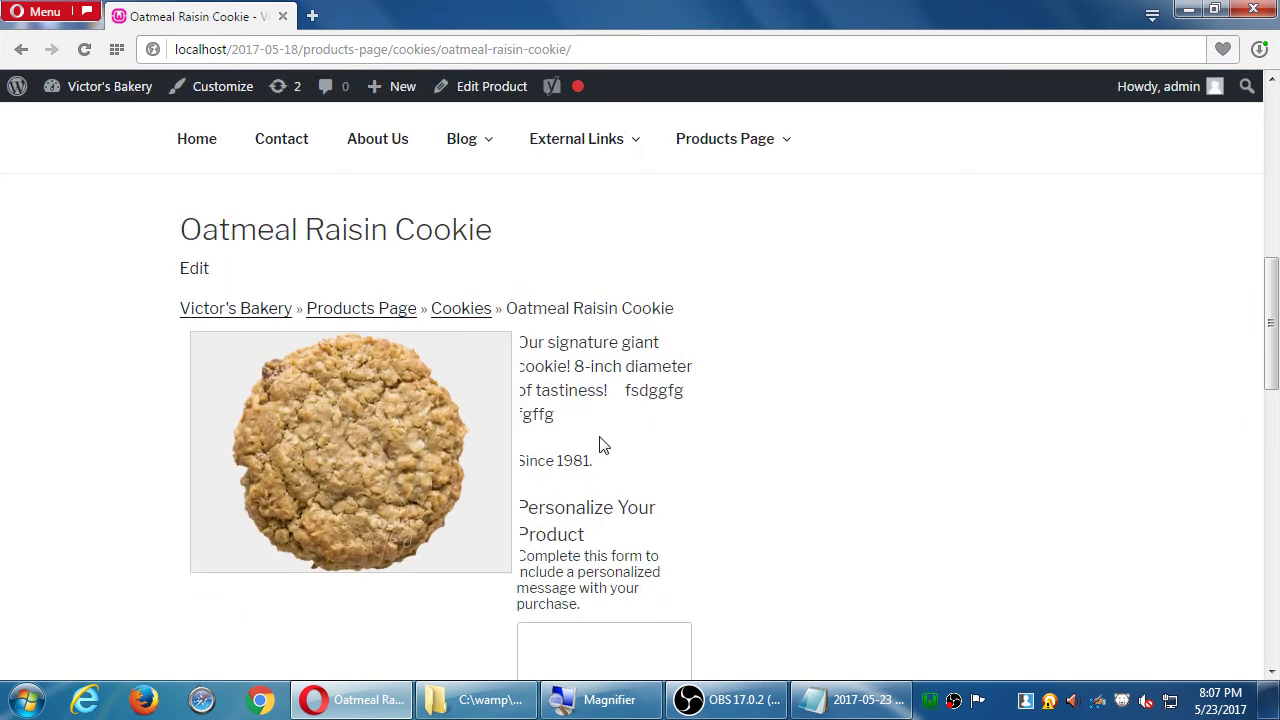
key("ctrl+minus")
scroll(603, 445, "down", 3)
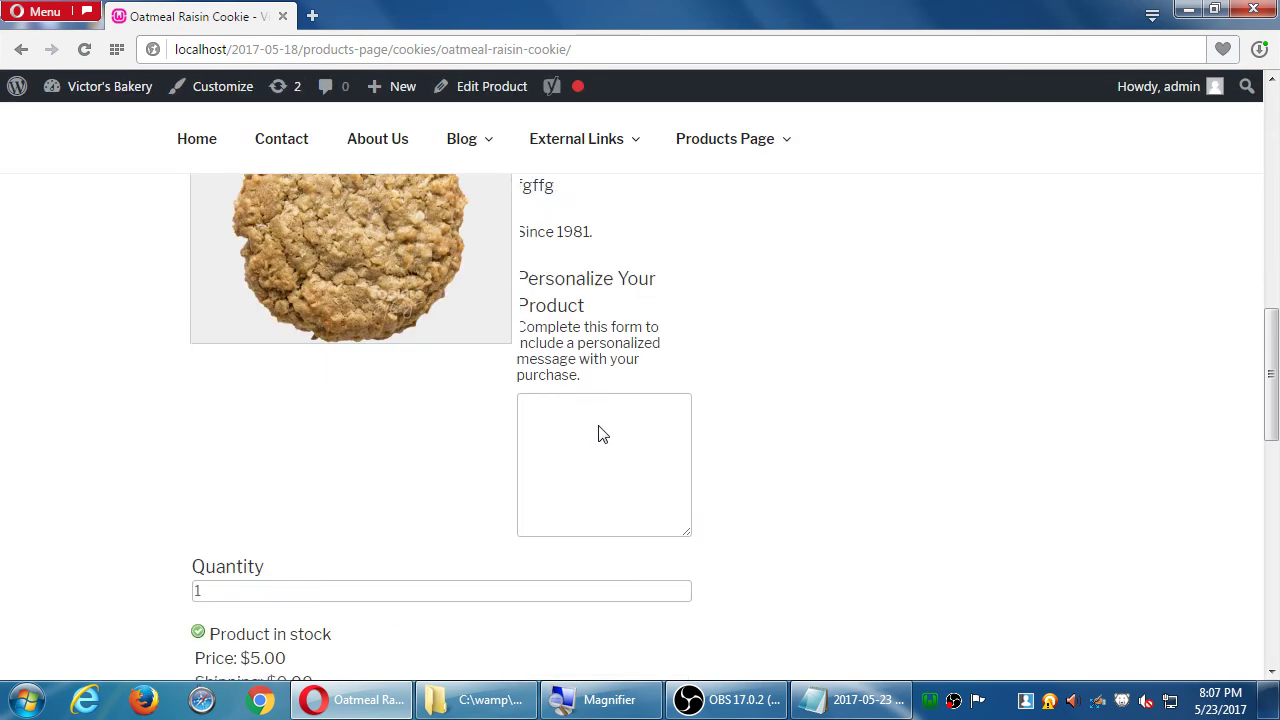
scroll(597, 434, "up", 3)
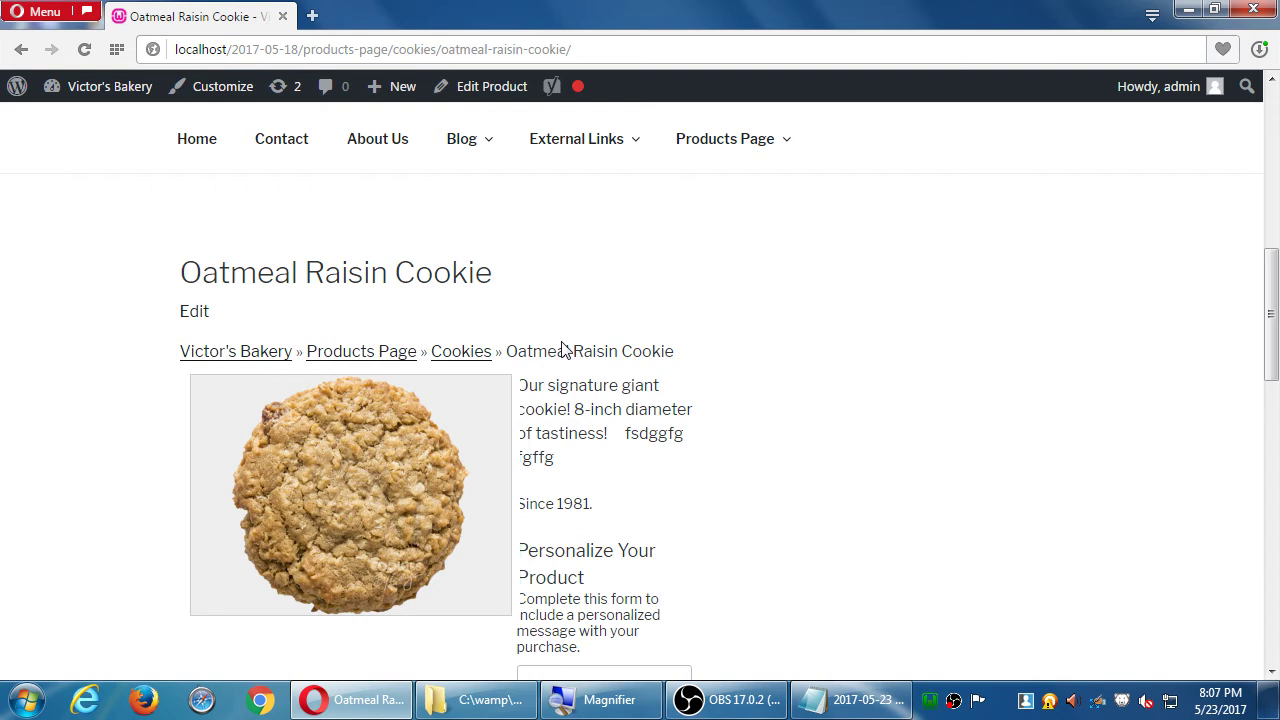
scroll(540, 352, "down", 3)
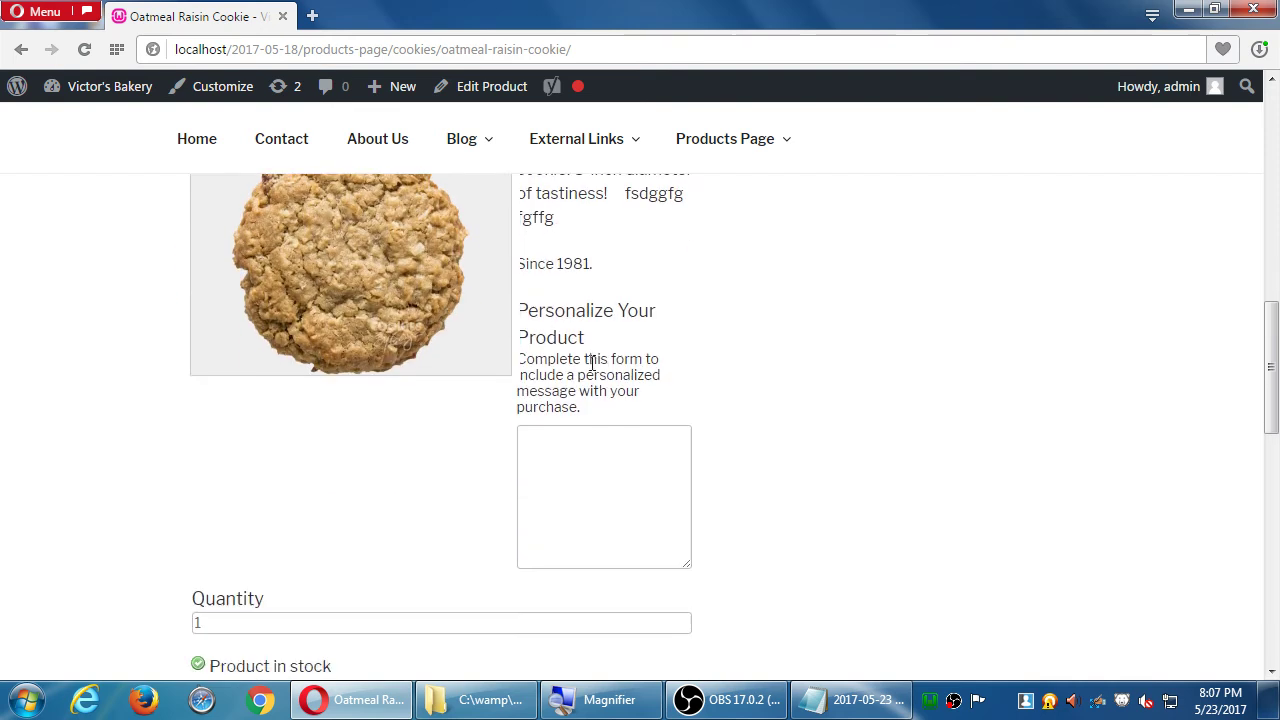
left_click_drag(556, 307, 594, 354)
left_click(633, 382)
- Enter 'Please add a Smiley Face' as the cookie's personalization message and select it all
left_click(574, 456)
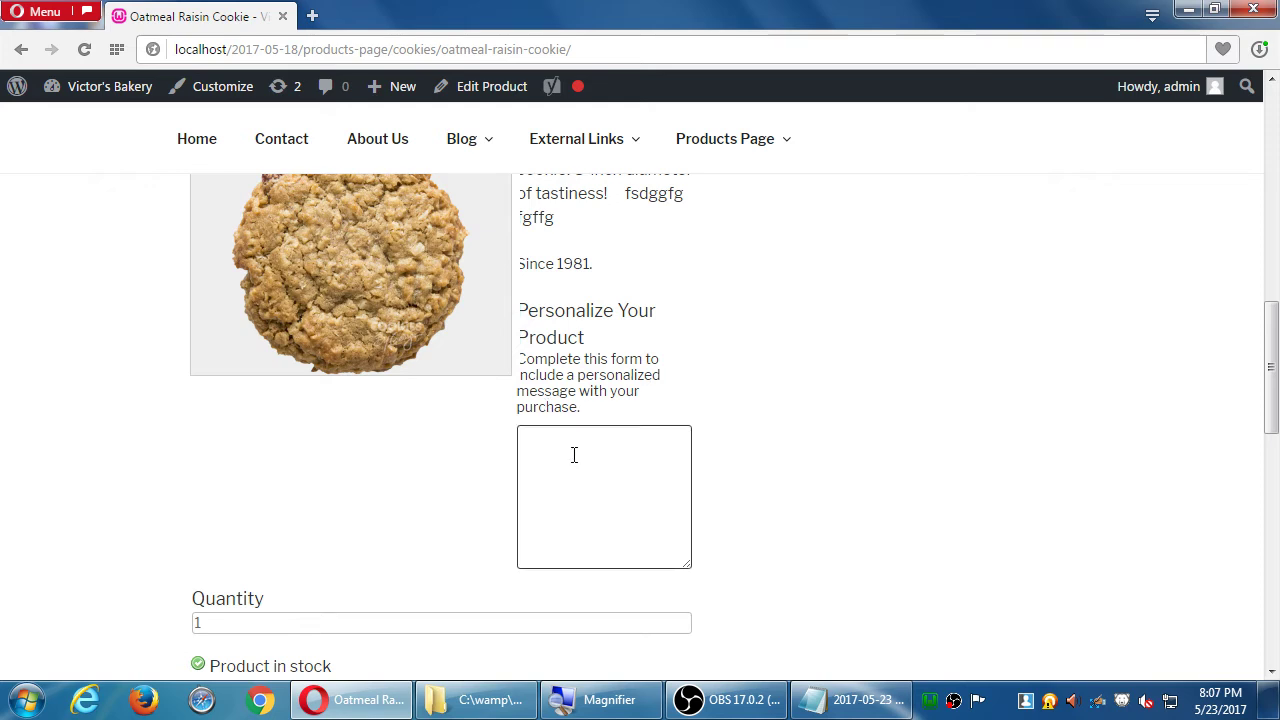
type("Please add a Smiley")
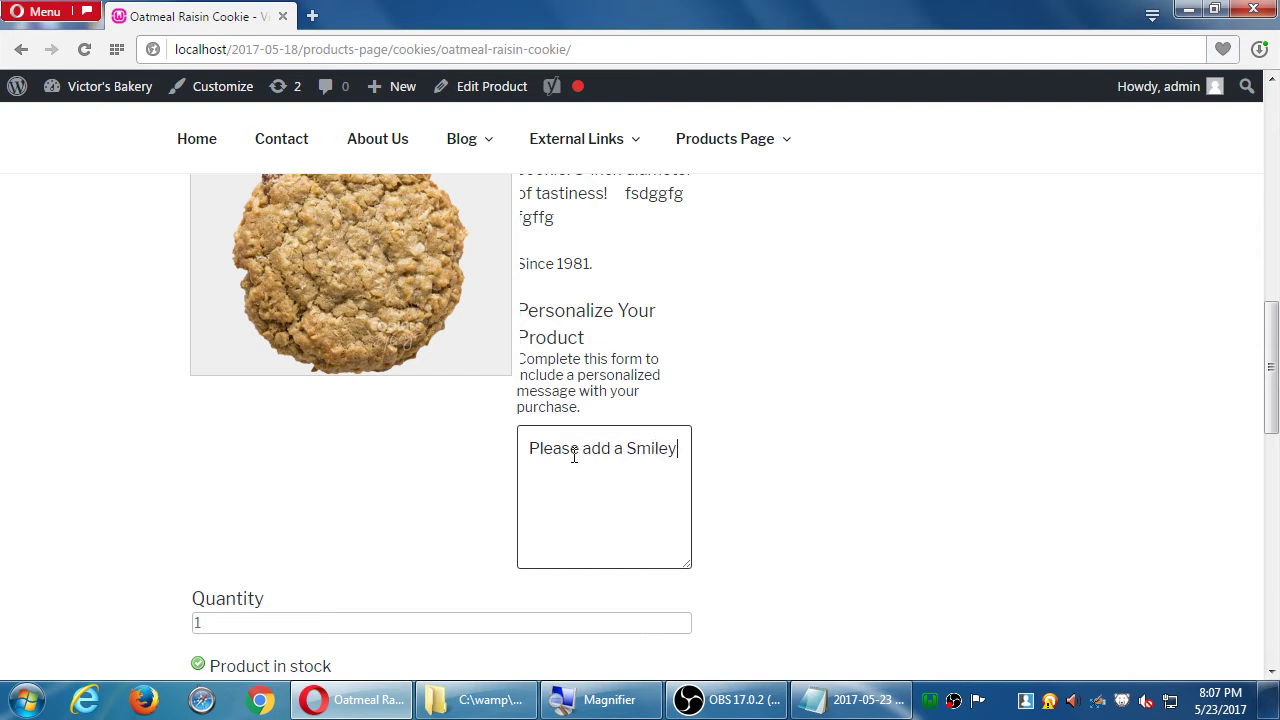
type(" Face")
scroll(582, 455, "down", 1)
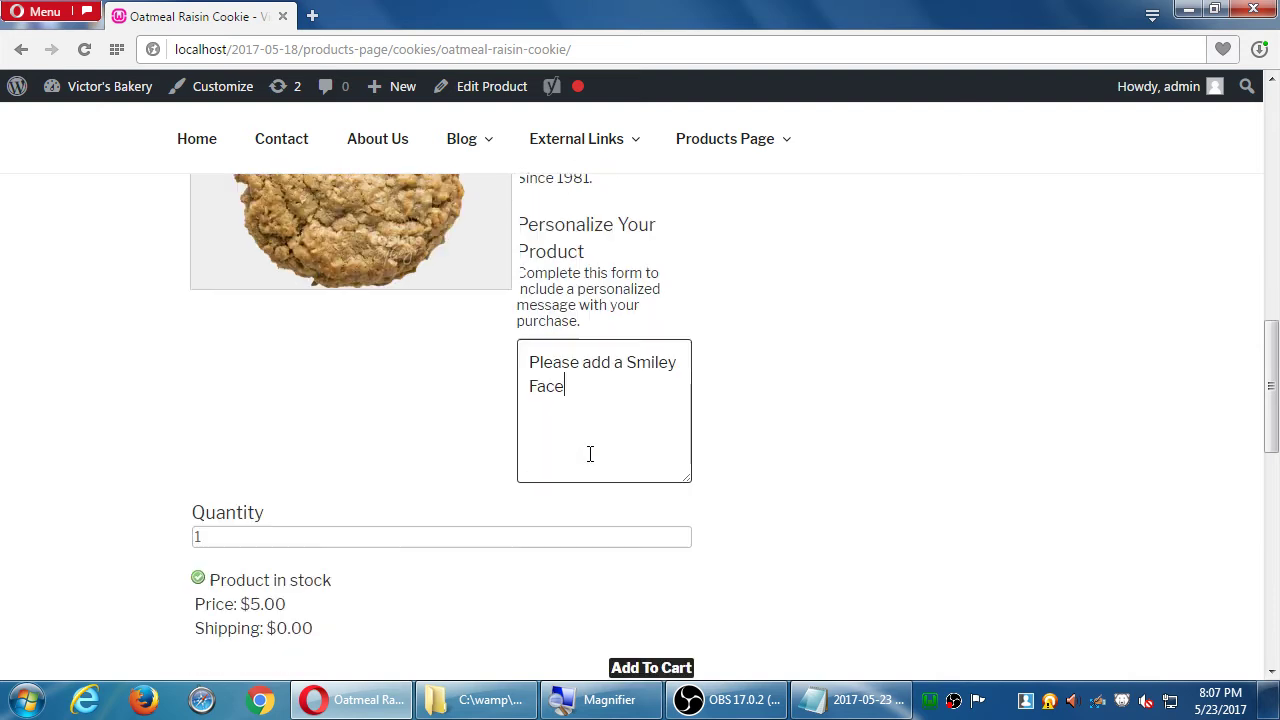
scroll(590, 454, "down", 1)
scroll(709, 614, "down", 3)
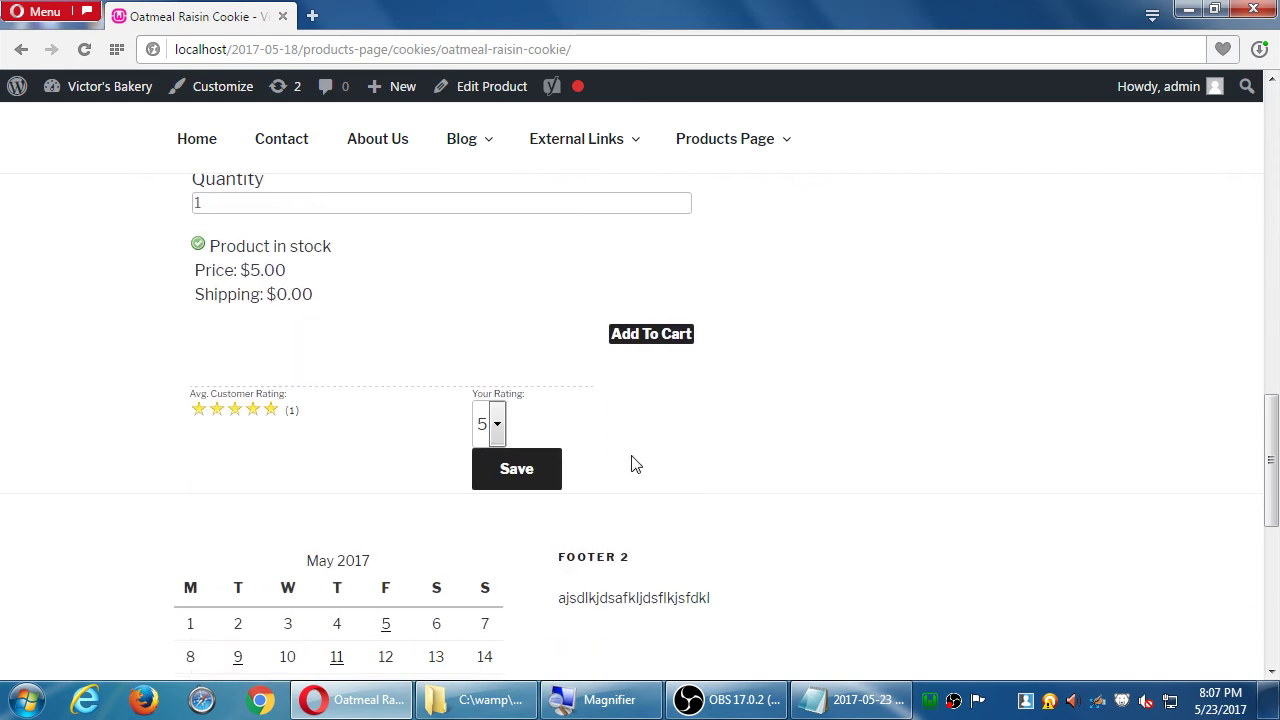
scroll(700, 451, "down", 2)
scroll(714, 451, "up", 4)
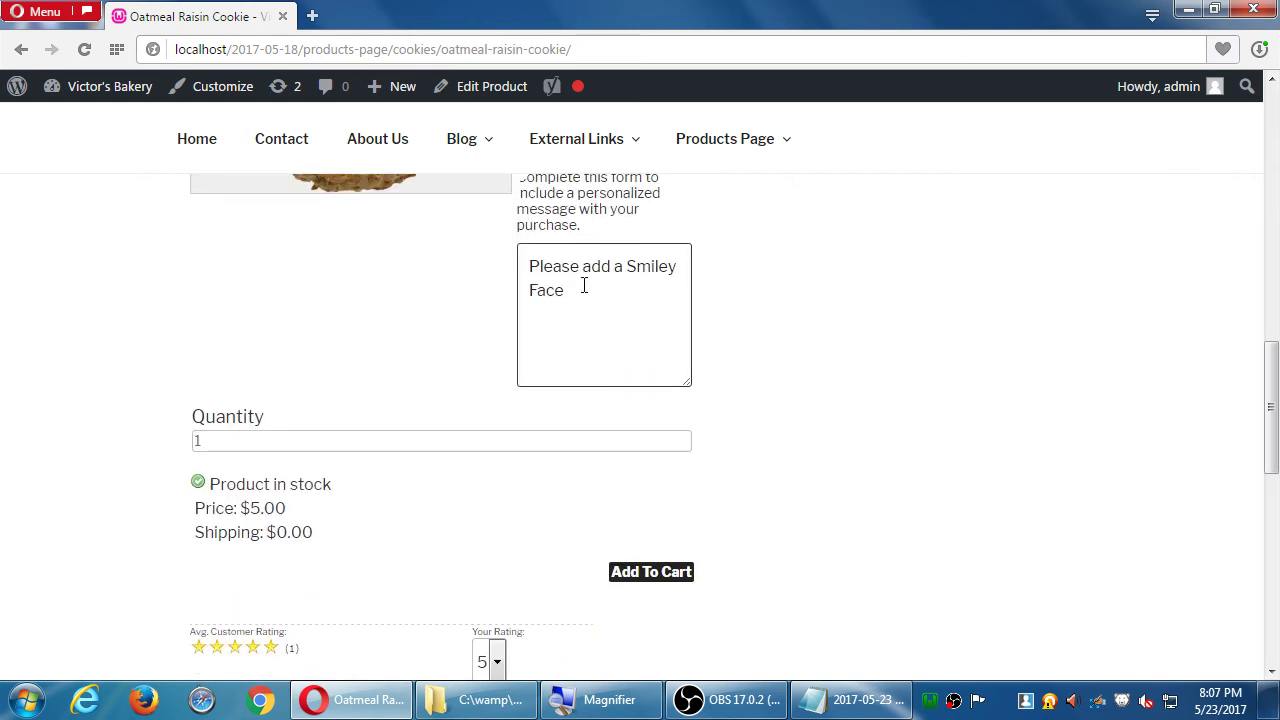
key("ctrl+a")
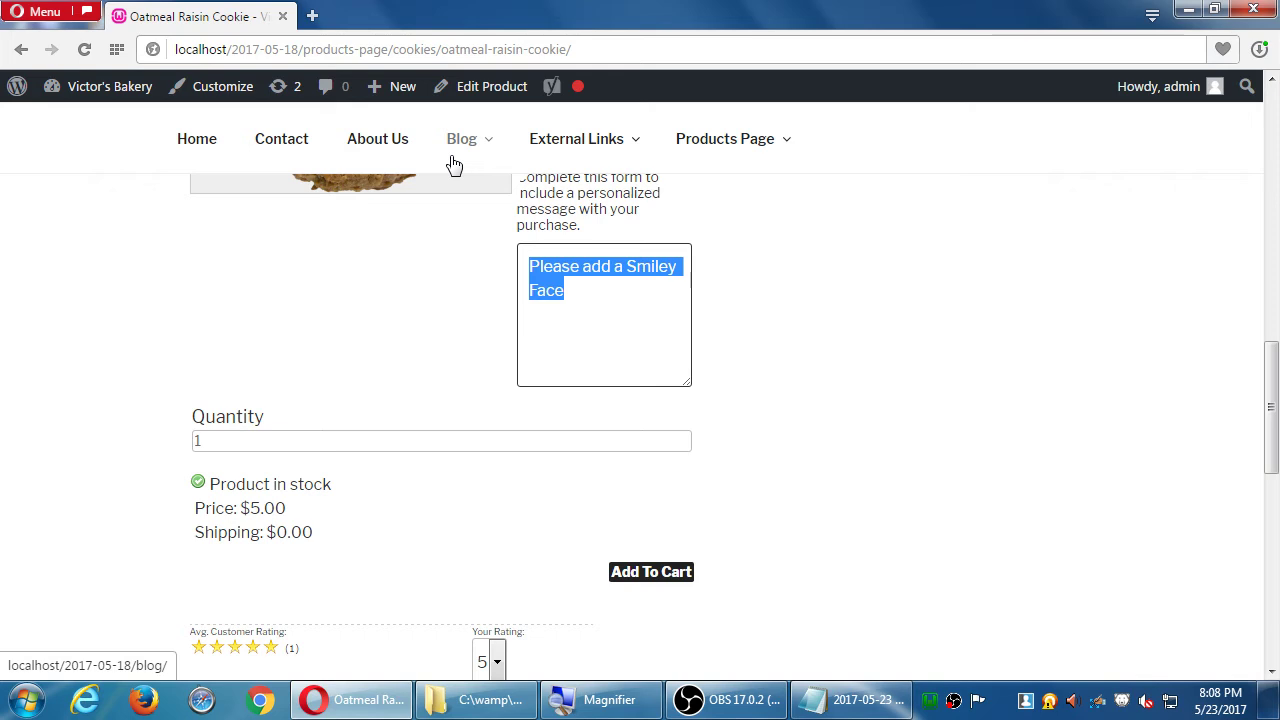
- Deselect the message, return to the page top and bring up the '+ New' admin bar dropdown
left_click(968, 328)
scroll(975, 332, "up", 10)
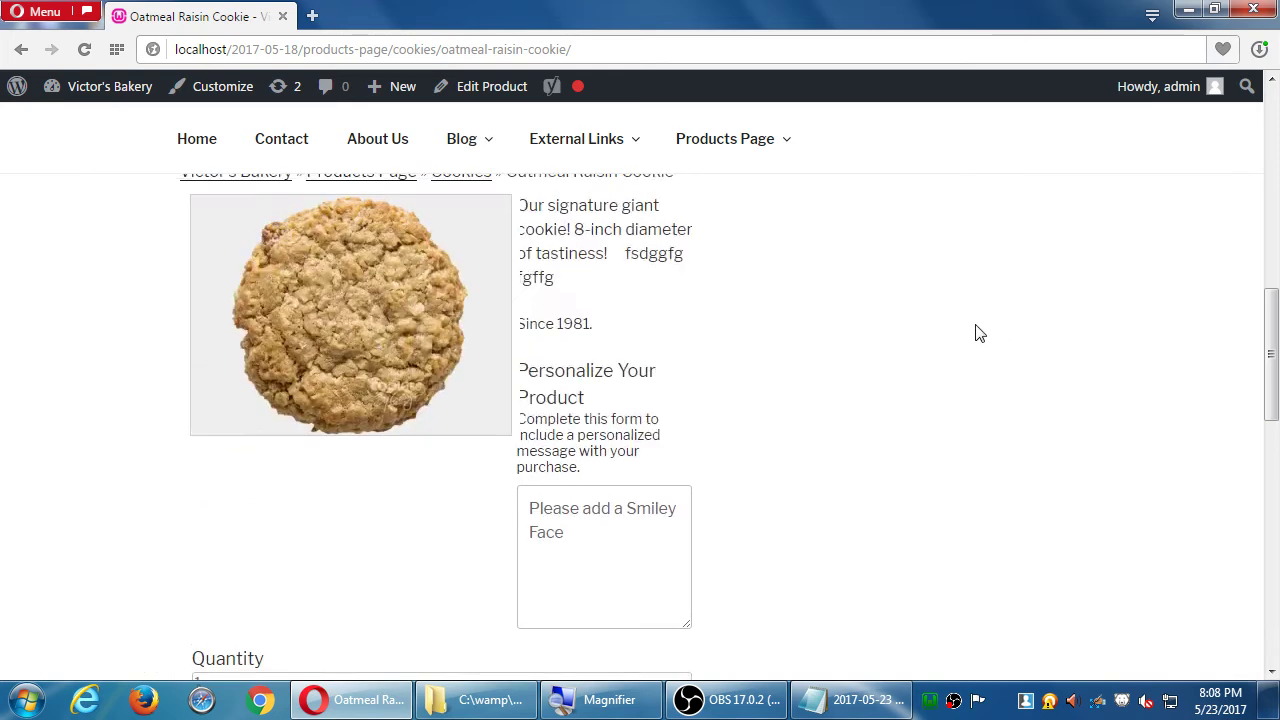
scroll(840, 345, "down", 2)
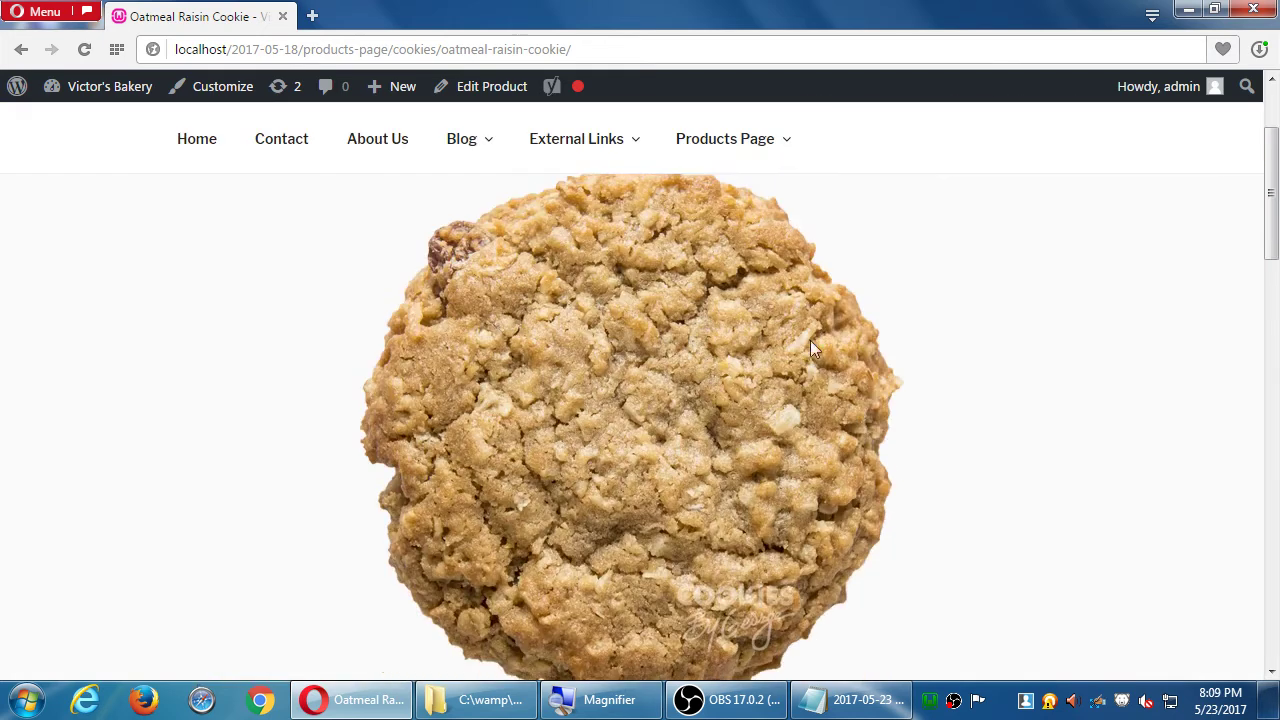
scroll(696, 355, "up", 2)
scroll(696, 358, "down", 3)
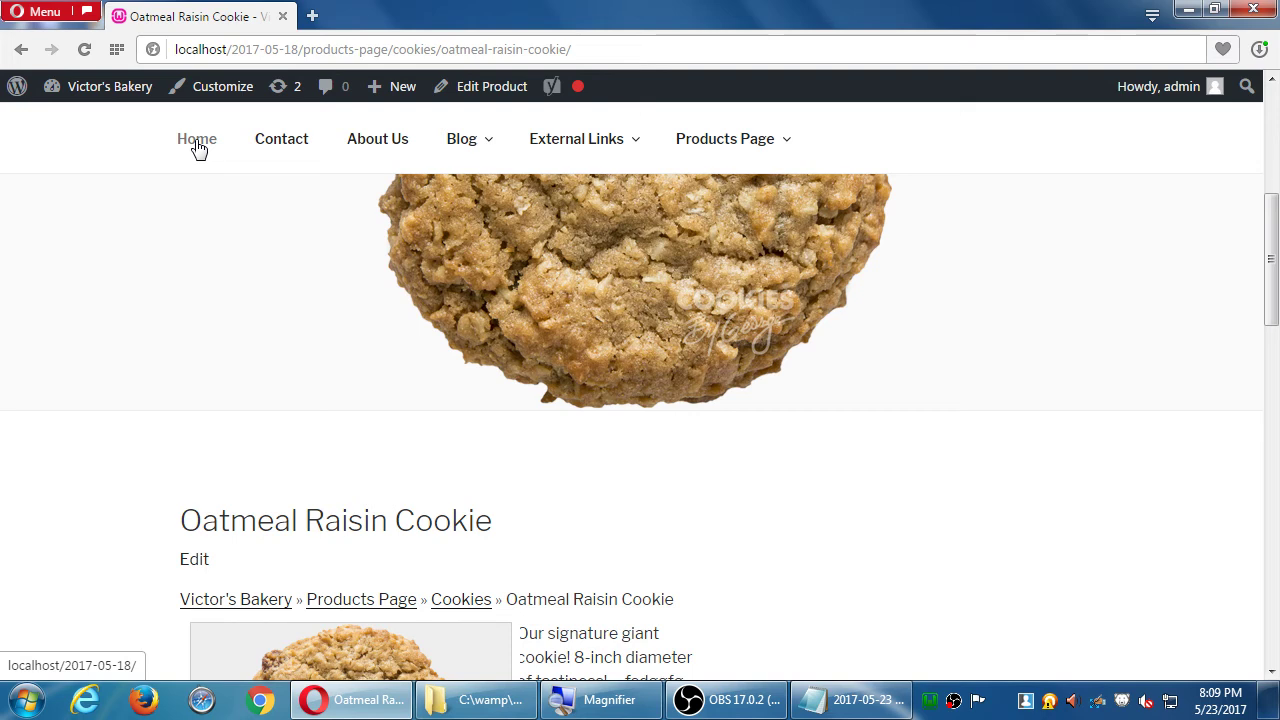
mouse_move(399, 100)
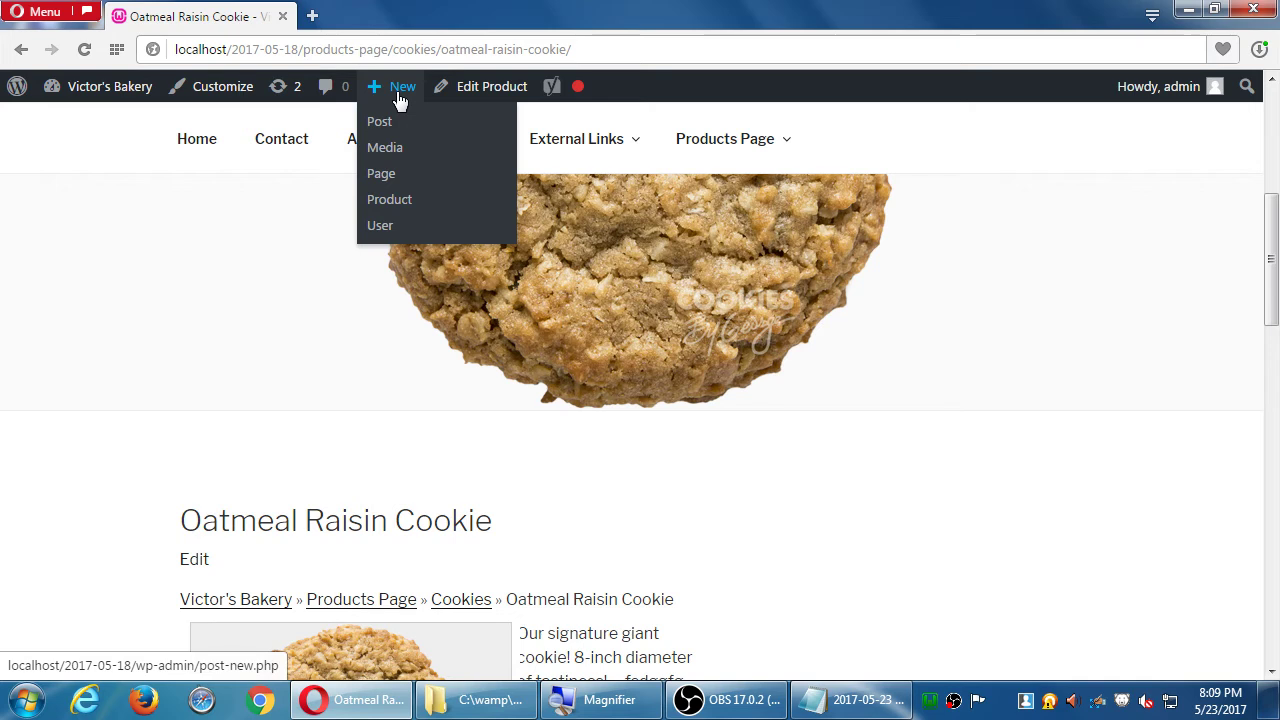
- Create a new product 'Chocolate Chip Cookie' described as 'Lots of chocolate. Lots of cookie.'
left_click(405, 201)
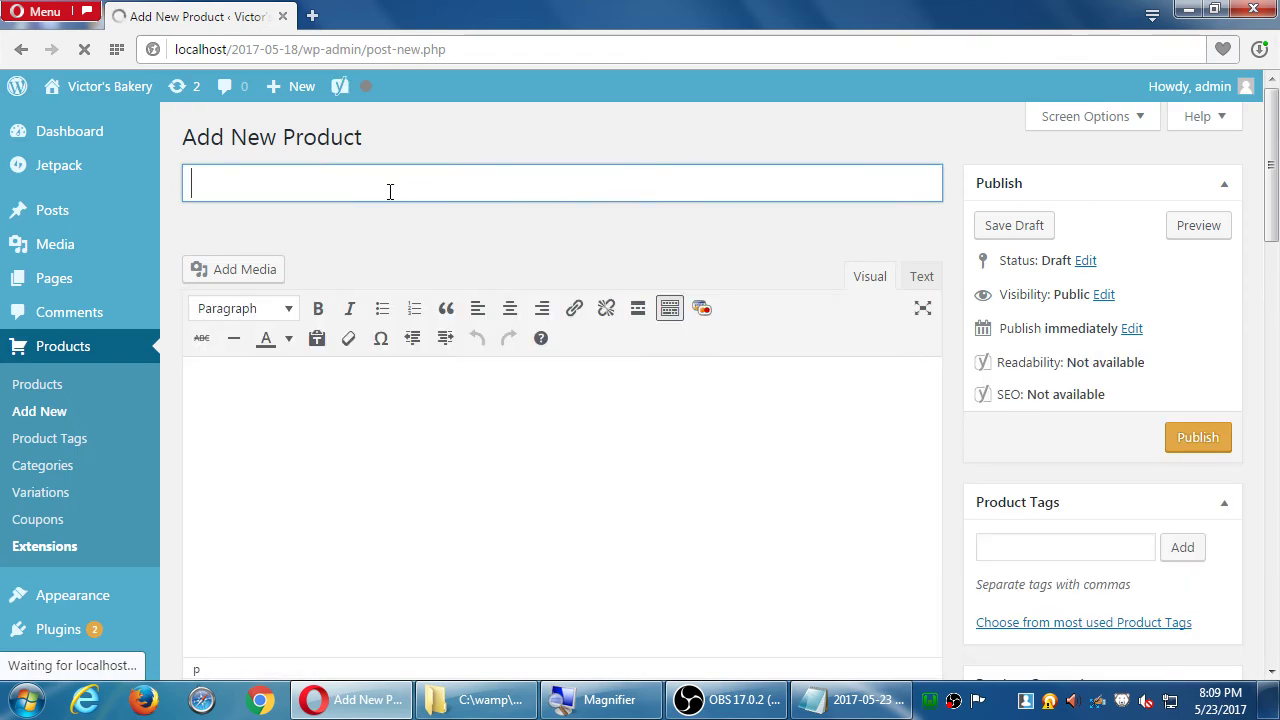
type("Chocola")
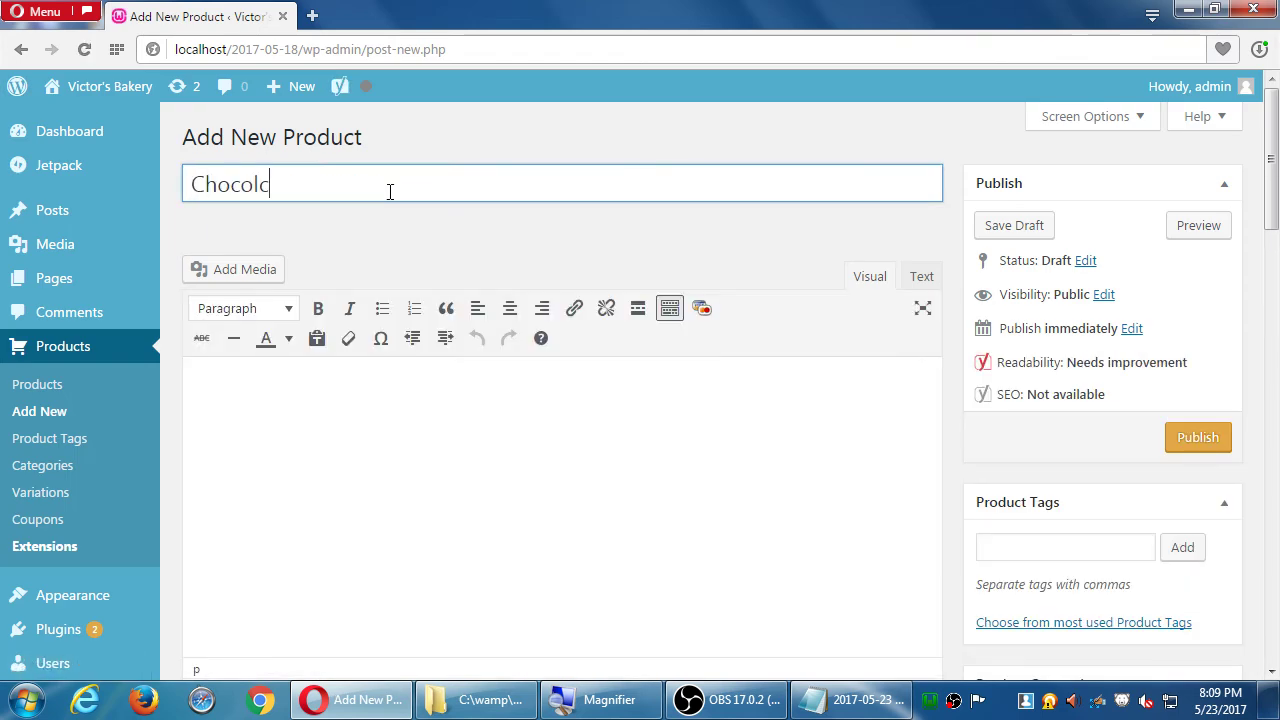
key("BackSpace")
type("ate Chip Cookie")
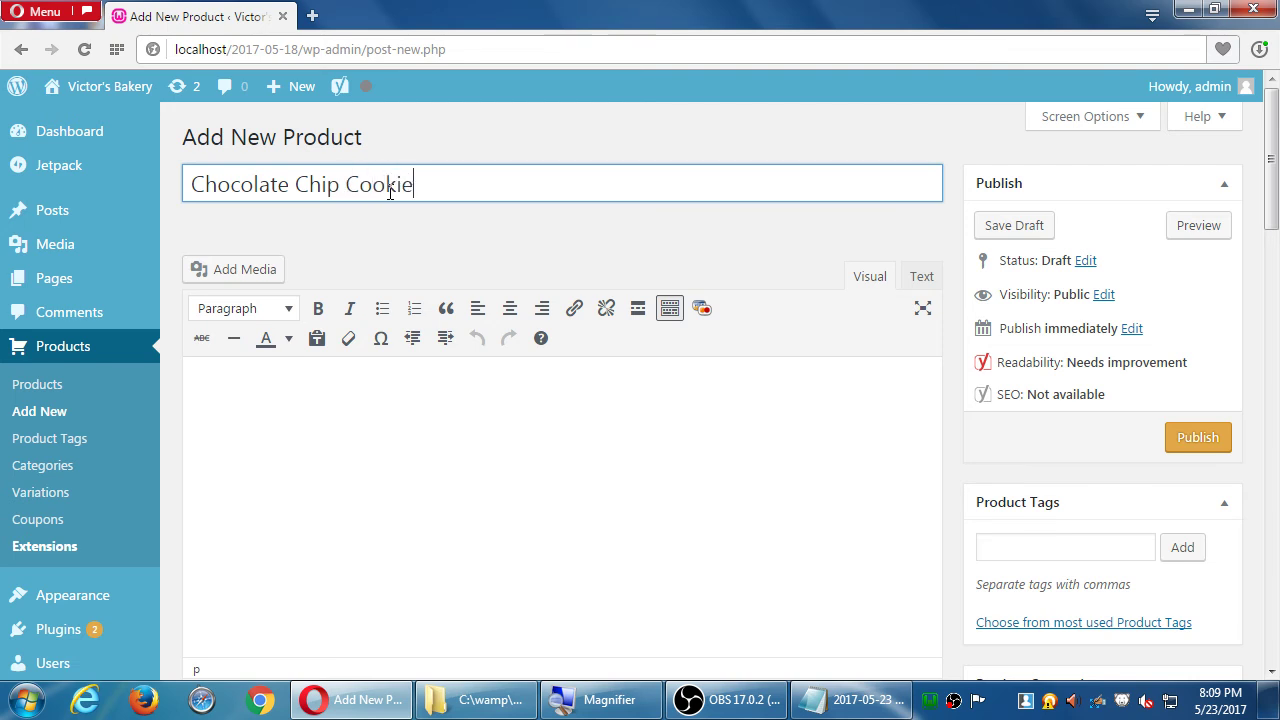
left_click(481, 465)
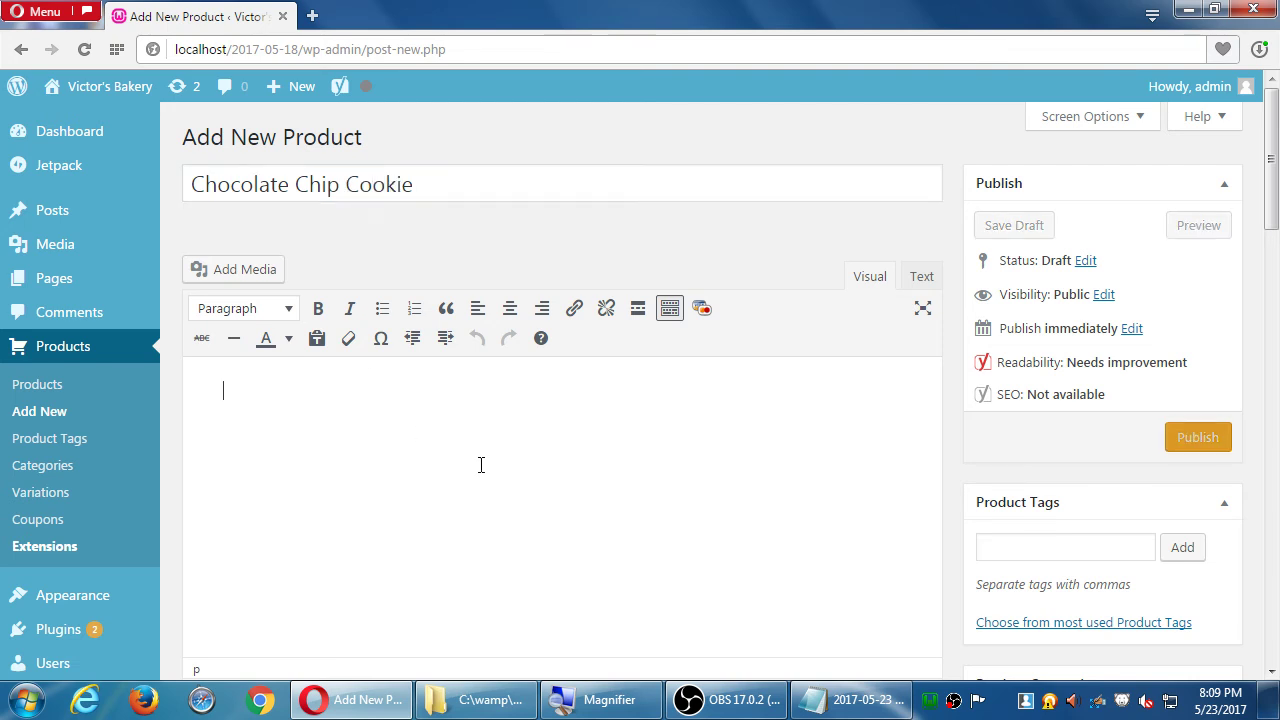
type("L")
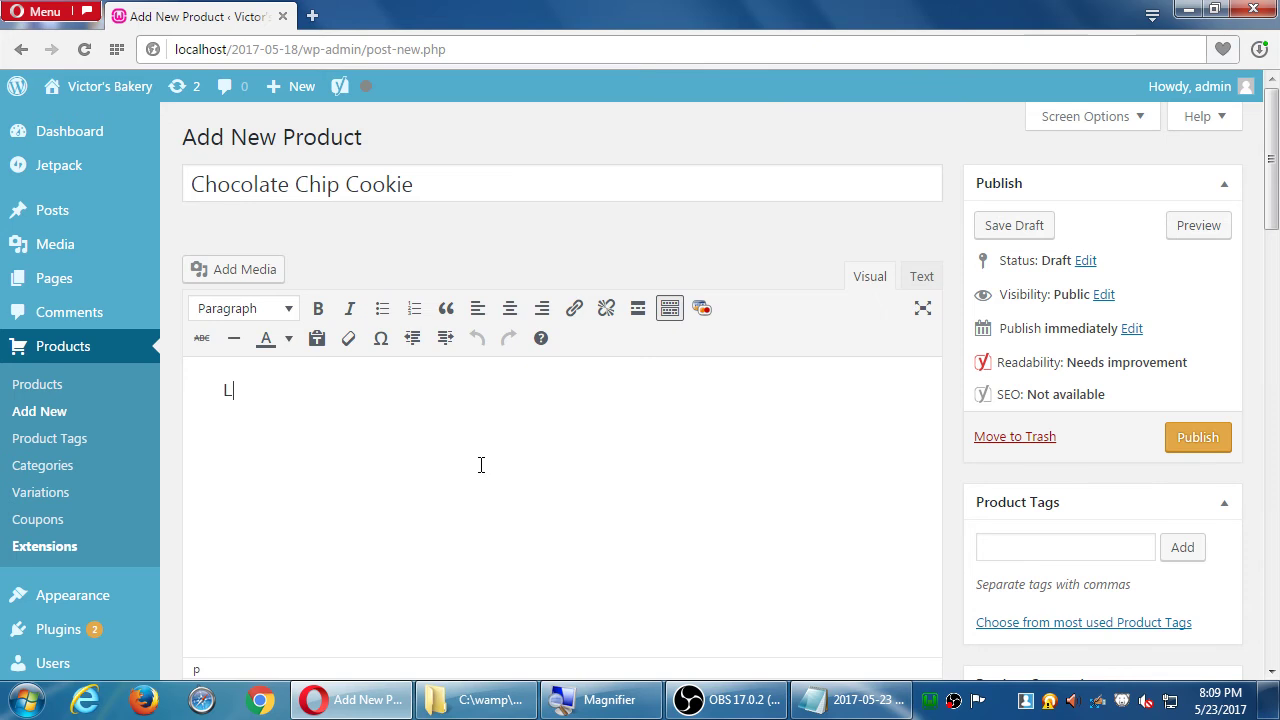
type("ots of chocolat")
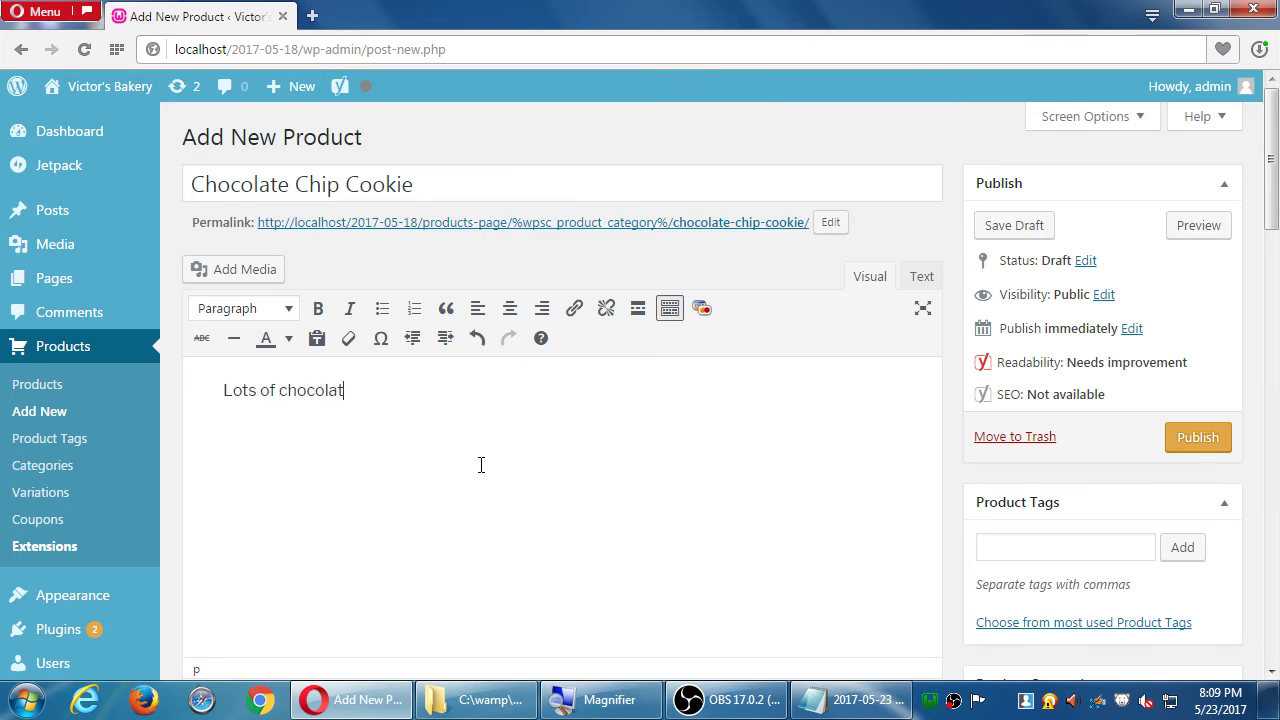
type("e. Lots of cookie.")
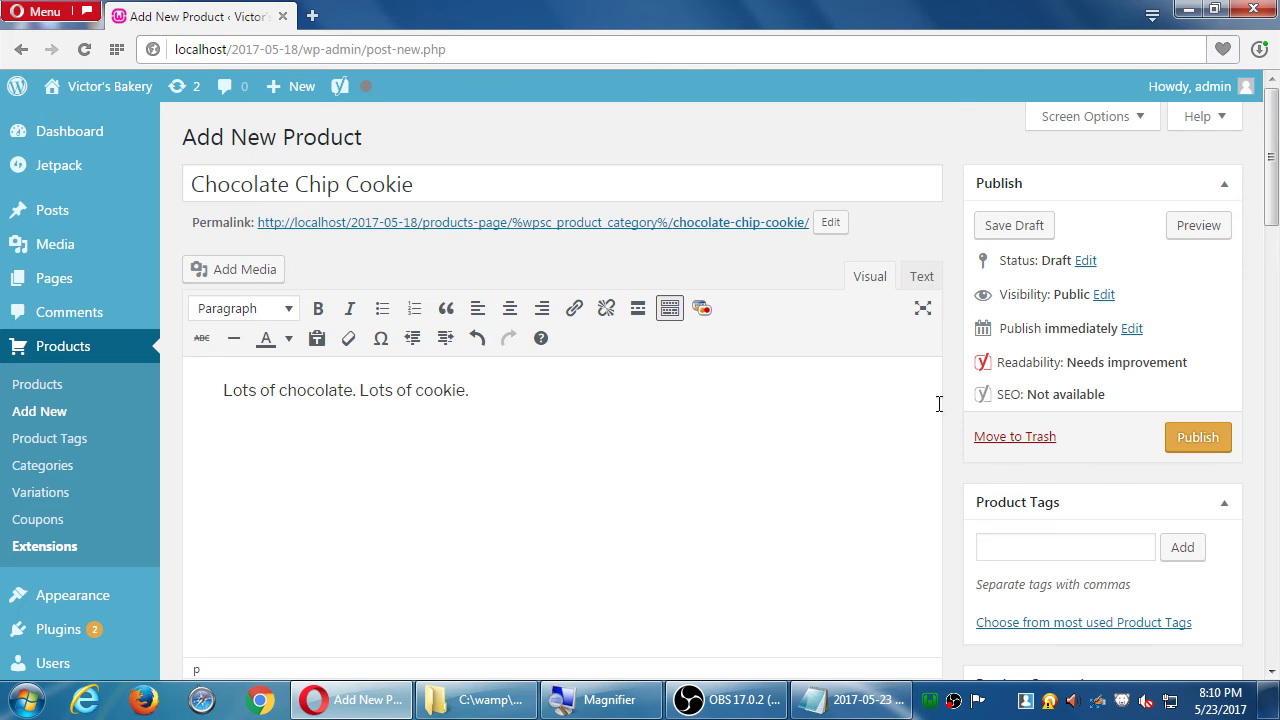
- File the Chocolate Chip Cookie under Cookies and Sugar-Free and publish it
scroll(1072, 366, "down", 3)
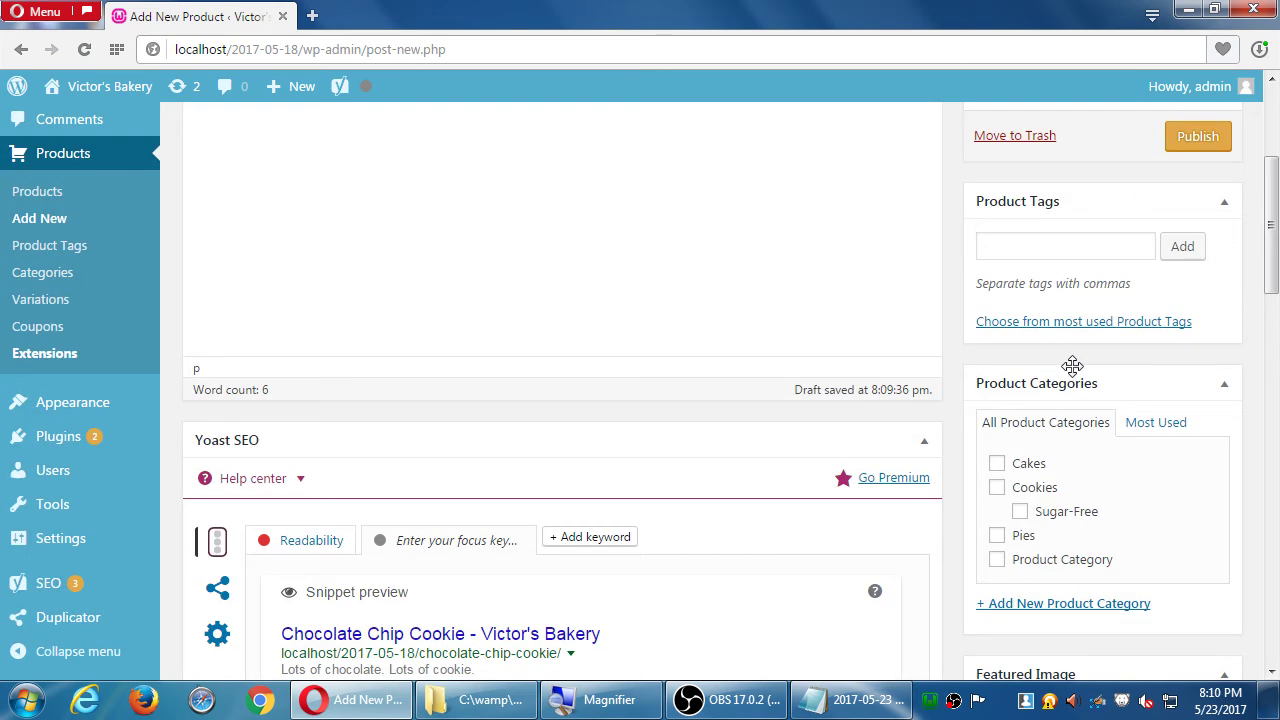
left_click(997, 487)
left_click(1020, 513)
scroll(1020, 515, "up", 3)
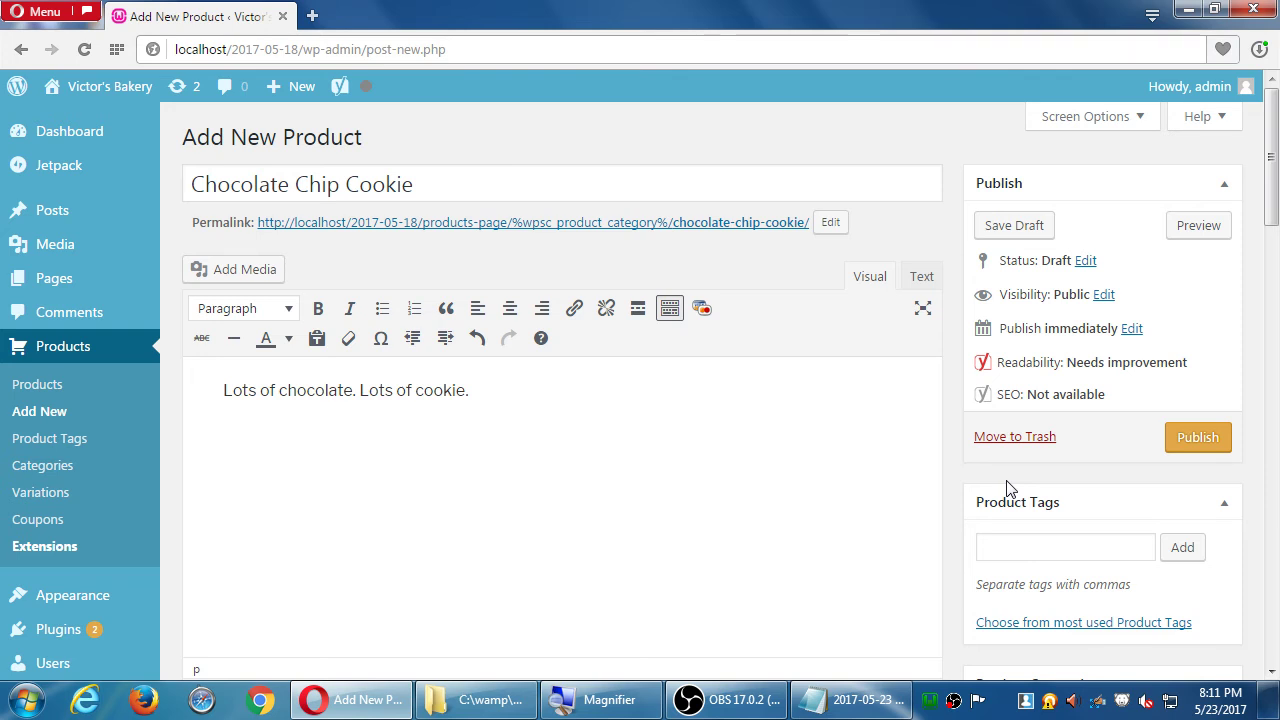
left_click(1198, 437)
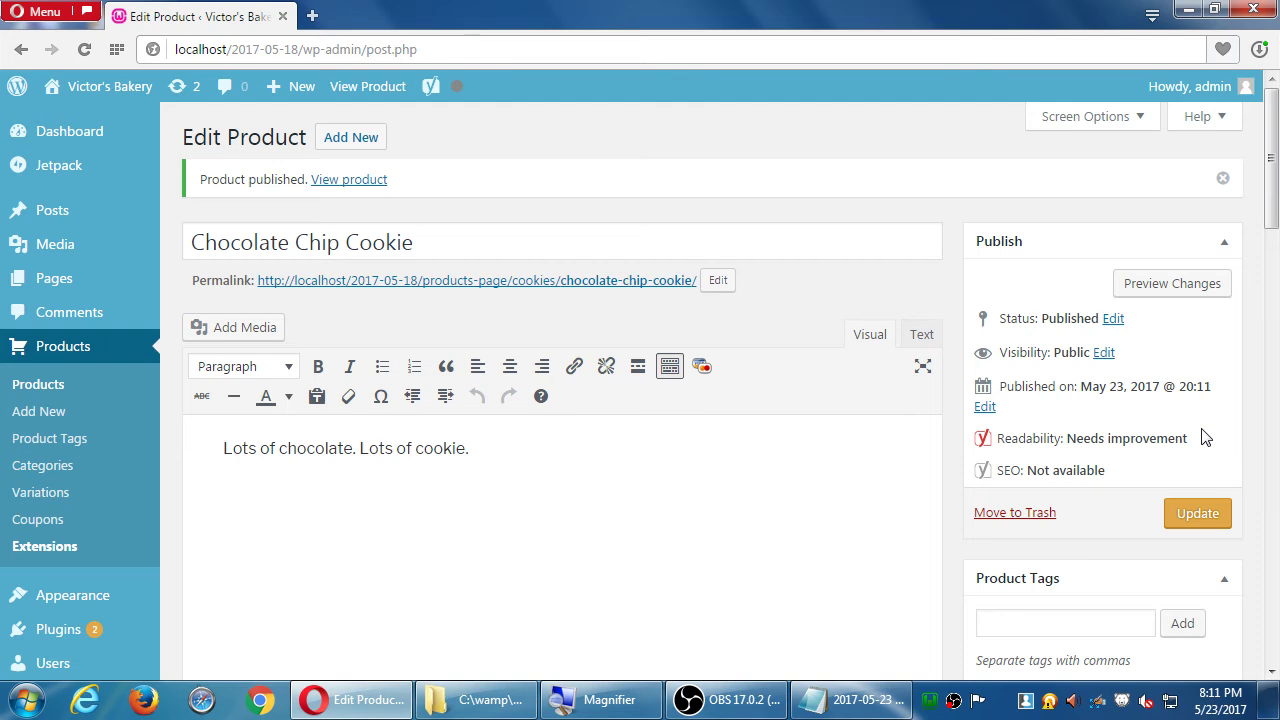
- Start another new product, then search Google Images for 'birthday cakie' in a new tab
left_click(354, 140)
left_click(312, 16)
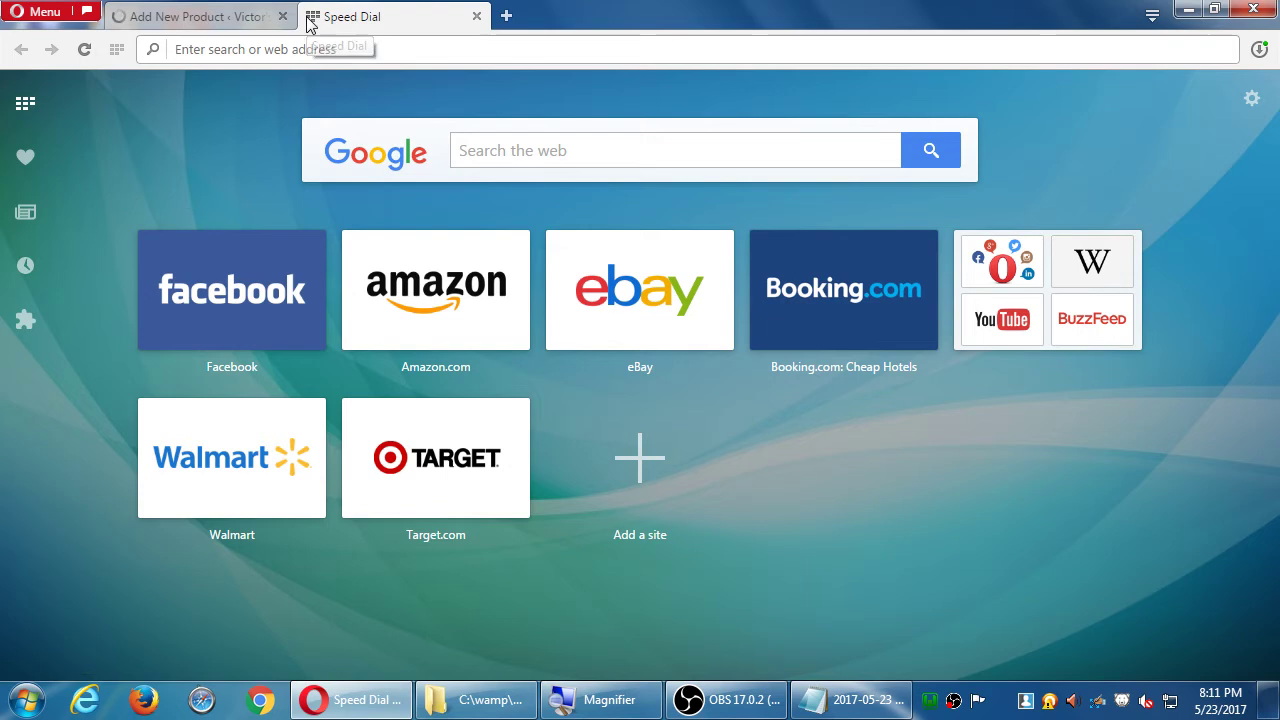
type("birthday cakie")
key("Return")
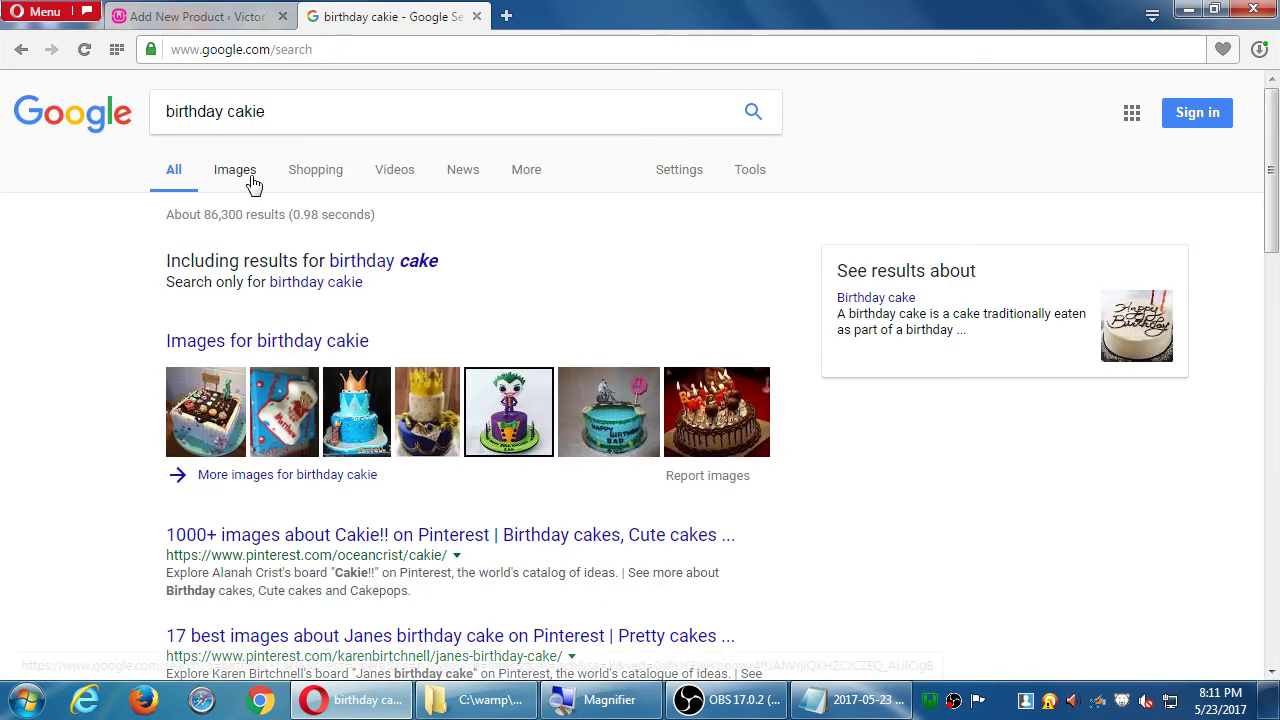
left_click(246, 183)
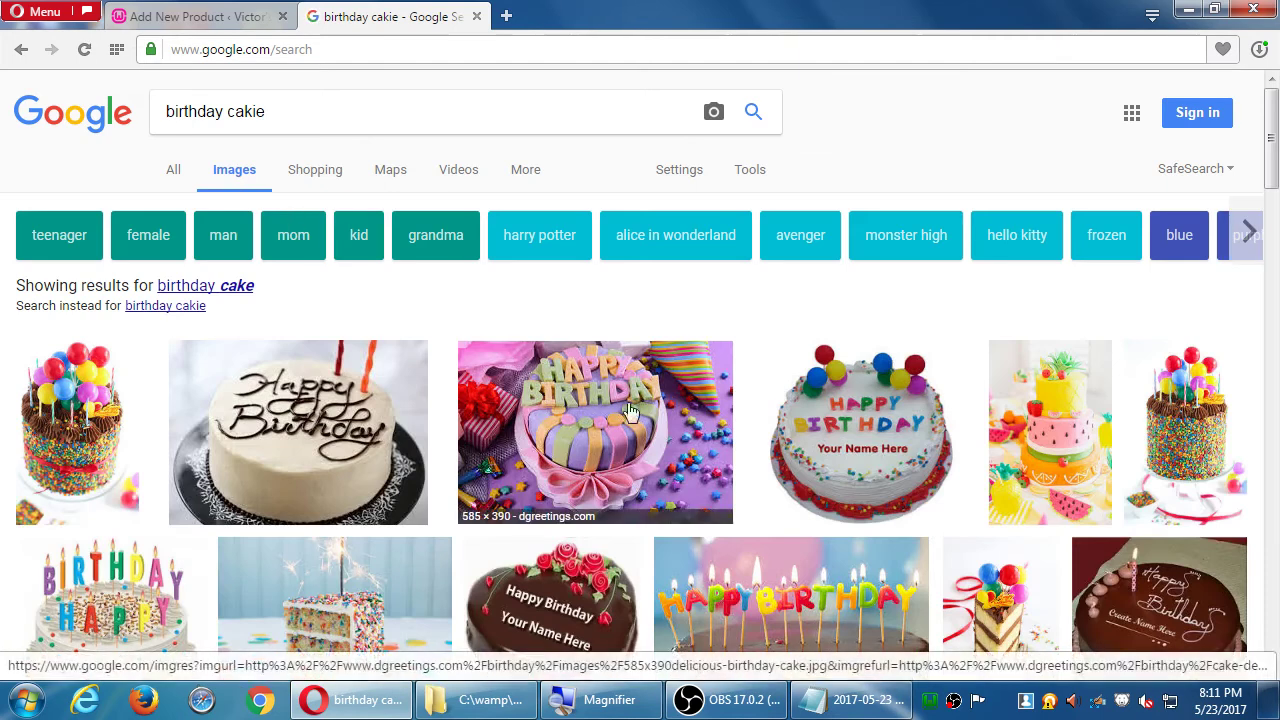
- Save the Happy Birthday cake image to the desktop as 585x390delicious-birthday-cake.jpg
left_click(668, 406)
left_click(895, 356)
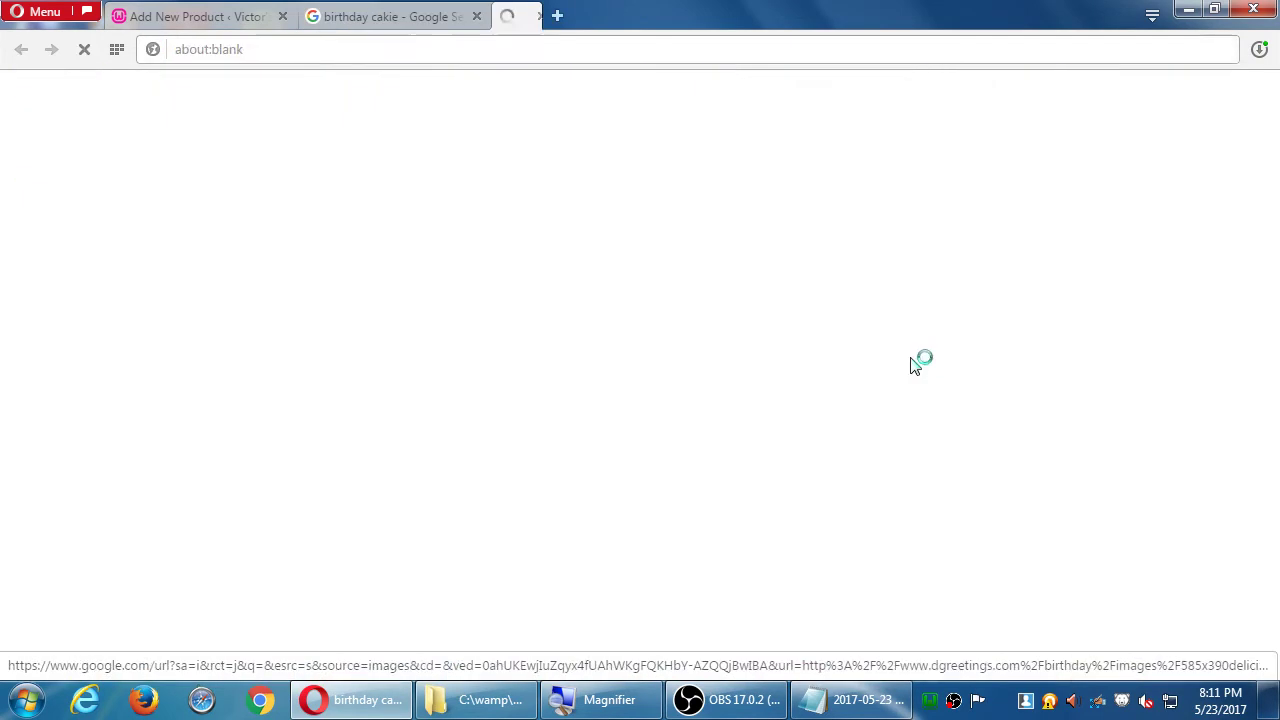
right_click(632, 339)
left_click(661, 356)
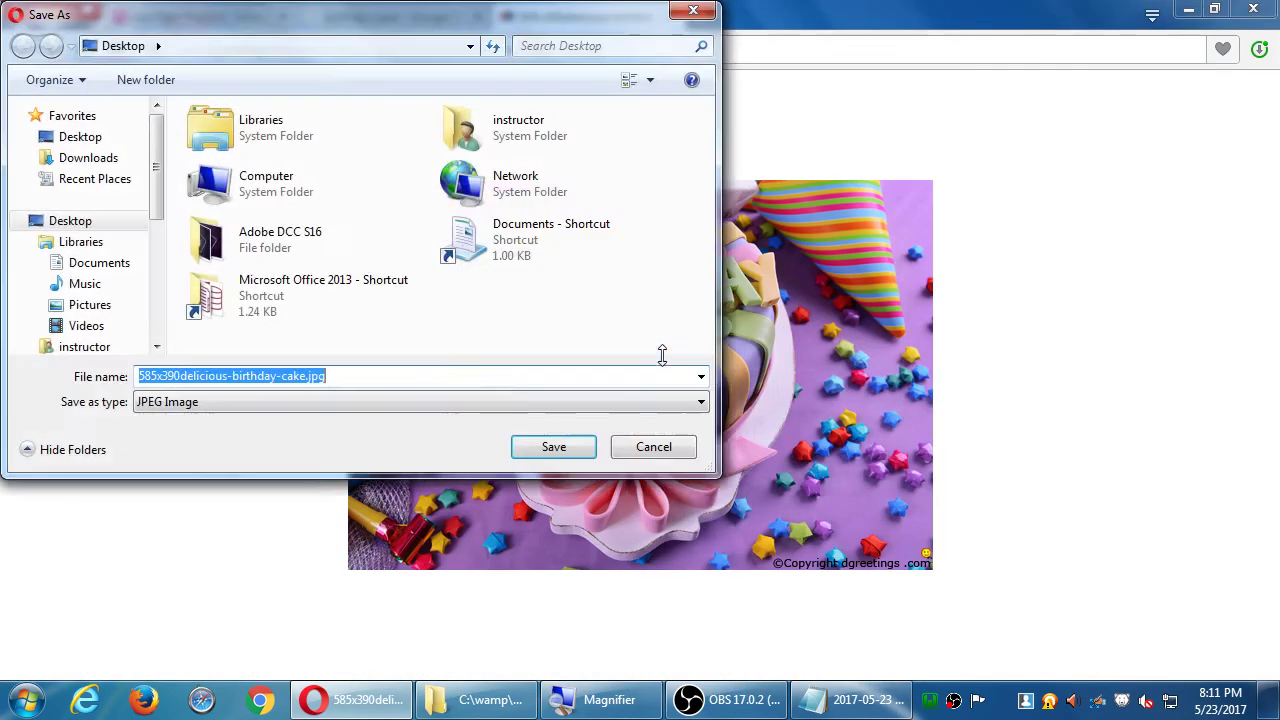
left_click(540, 451)
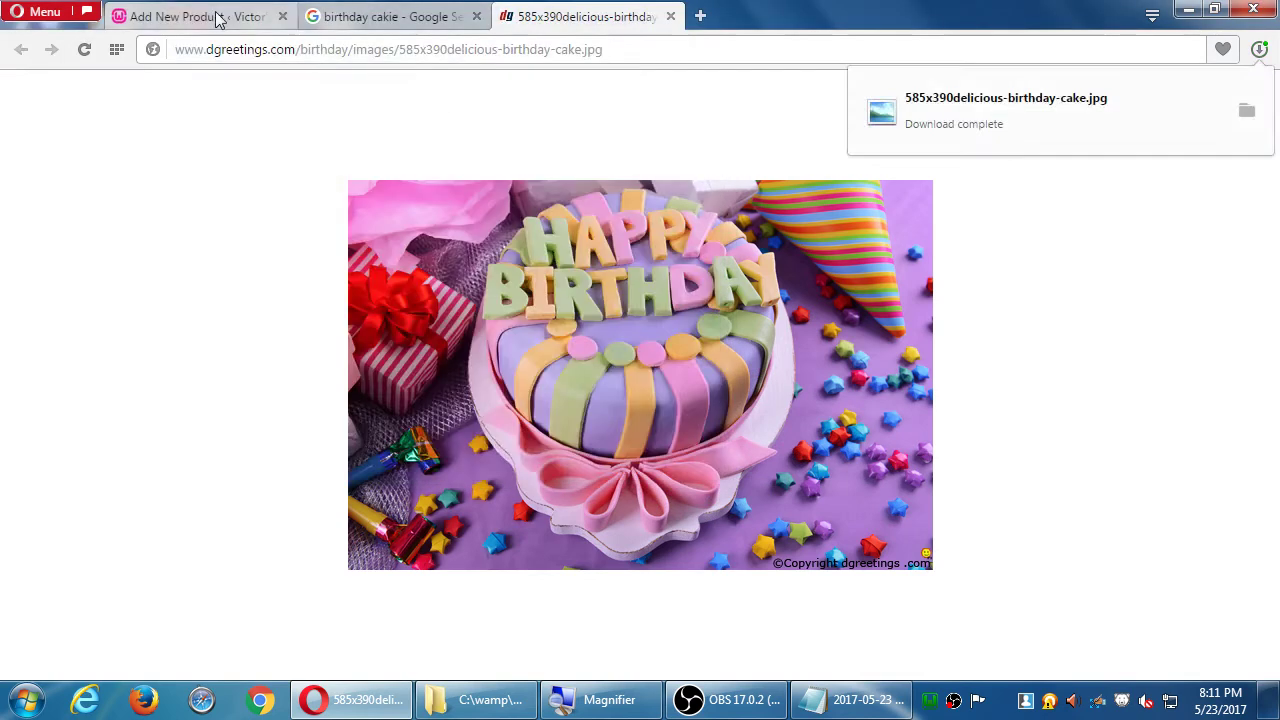
left_click(214, 17)
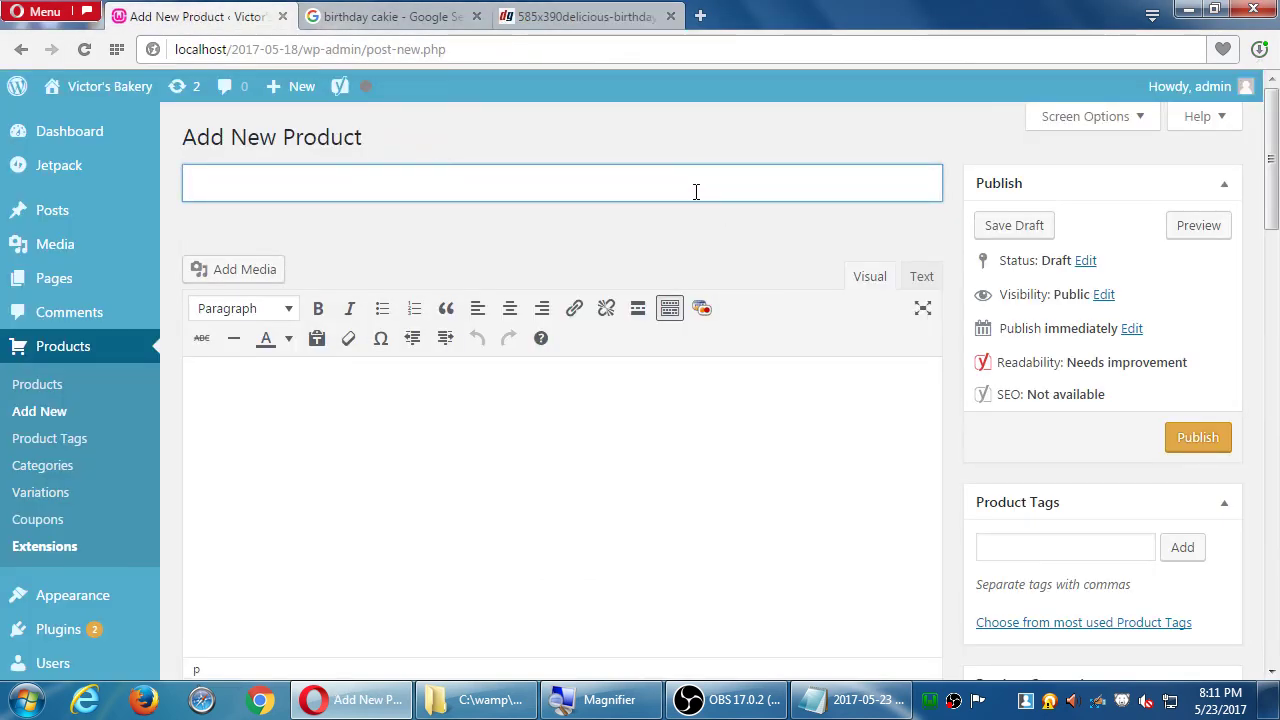
- Create a 'Birthday Cake' product in the Cakes category priced at 12
type("Birthday ")
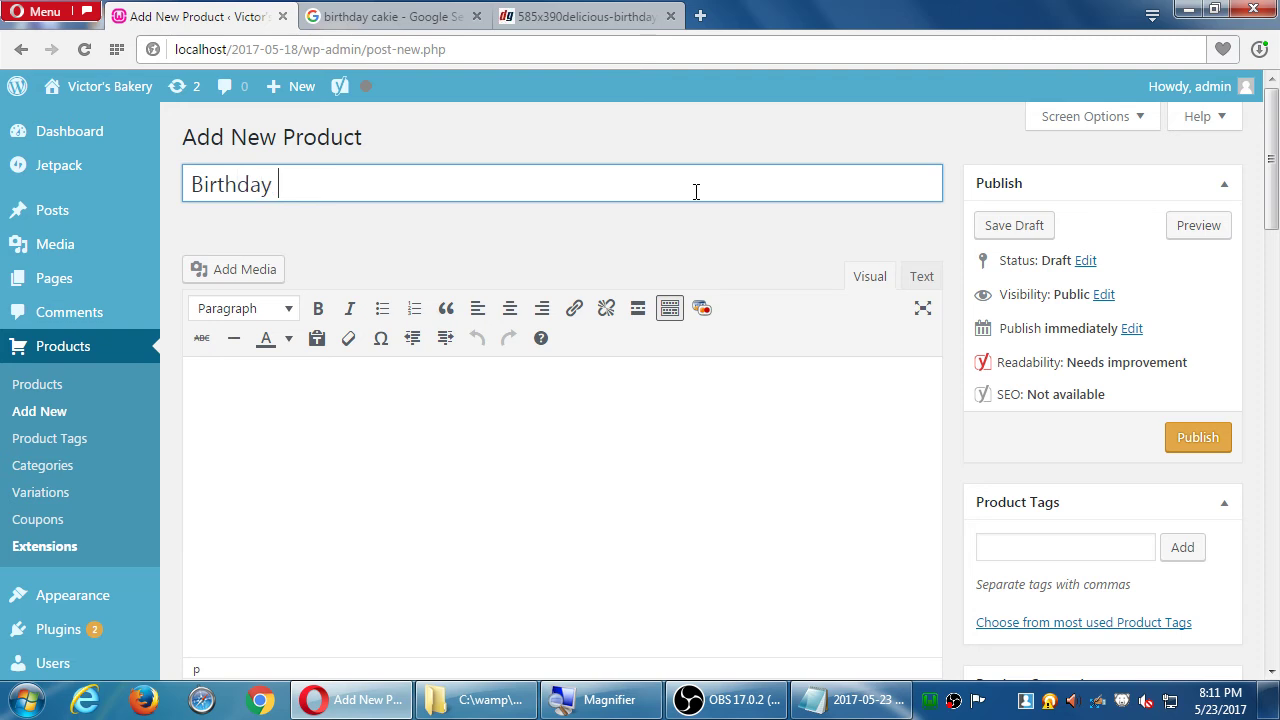
type("Cake")
key("Tab")
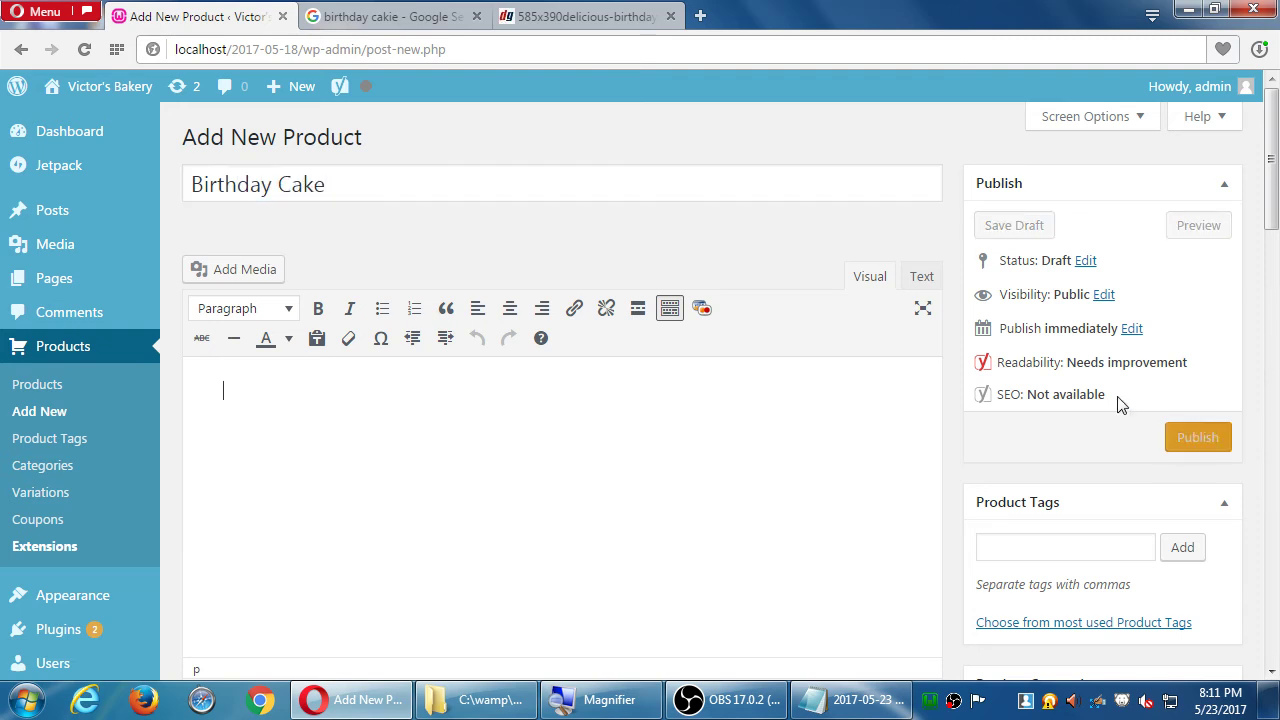
scroll(1093, 453, "down", 2)
scroll(1100, 458, "down", 3)
left_click(1025, 410)
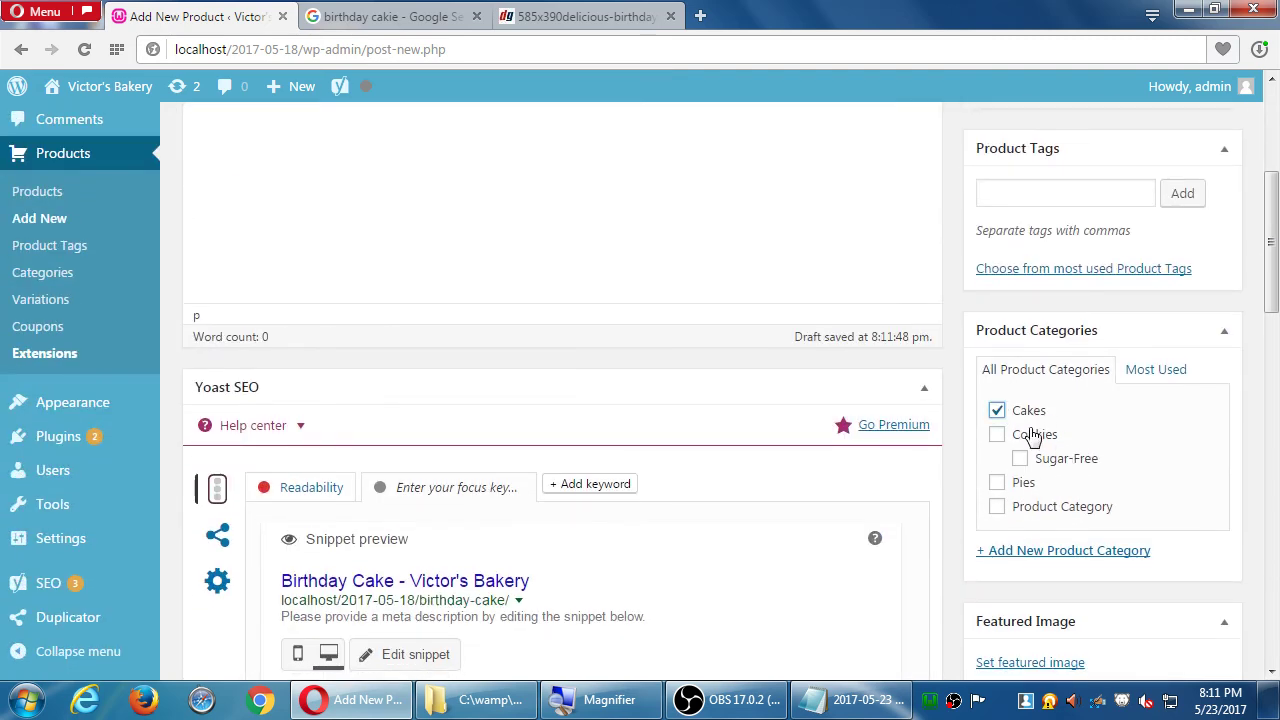
scroll(1033, 436, "down", 4)
scroll(1070, 505, "down", 3)
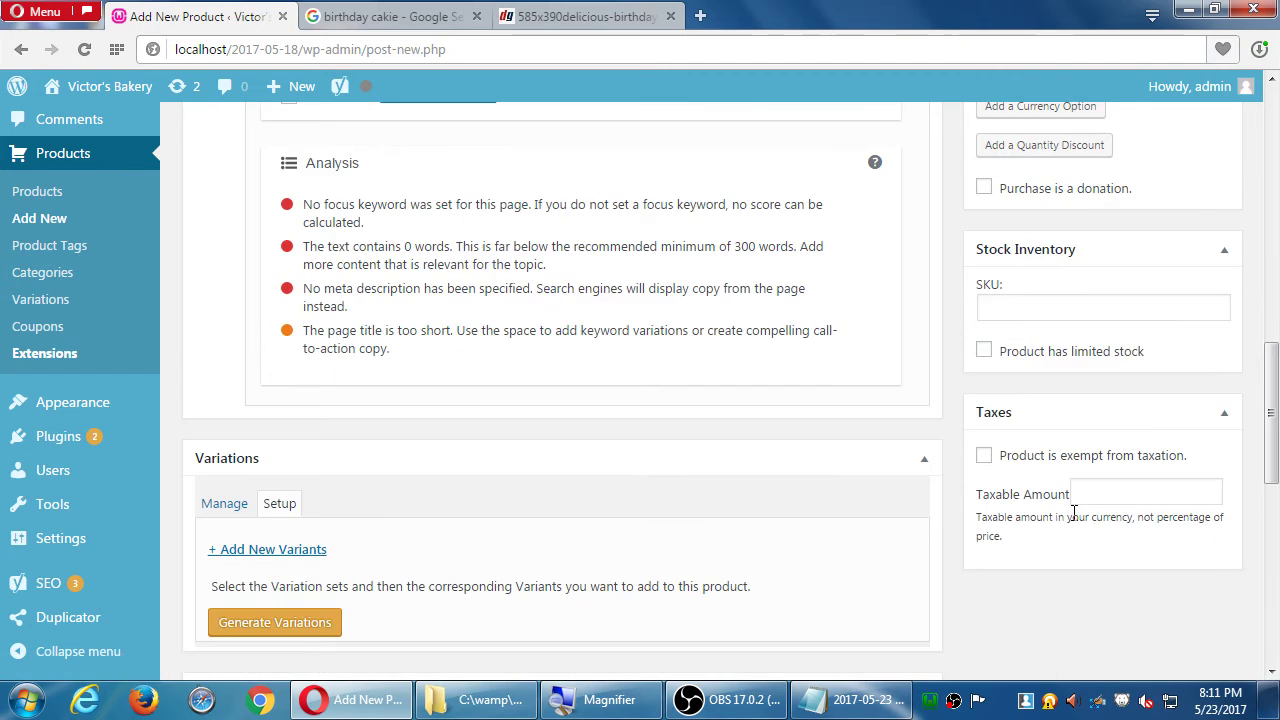
scroll(1075, 512, "up", 4)
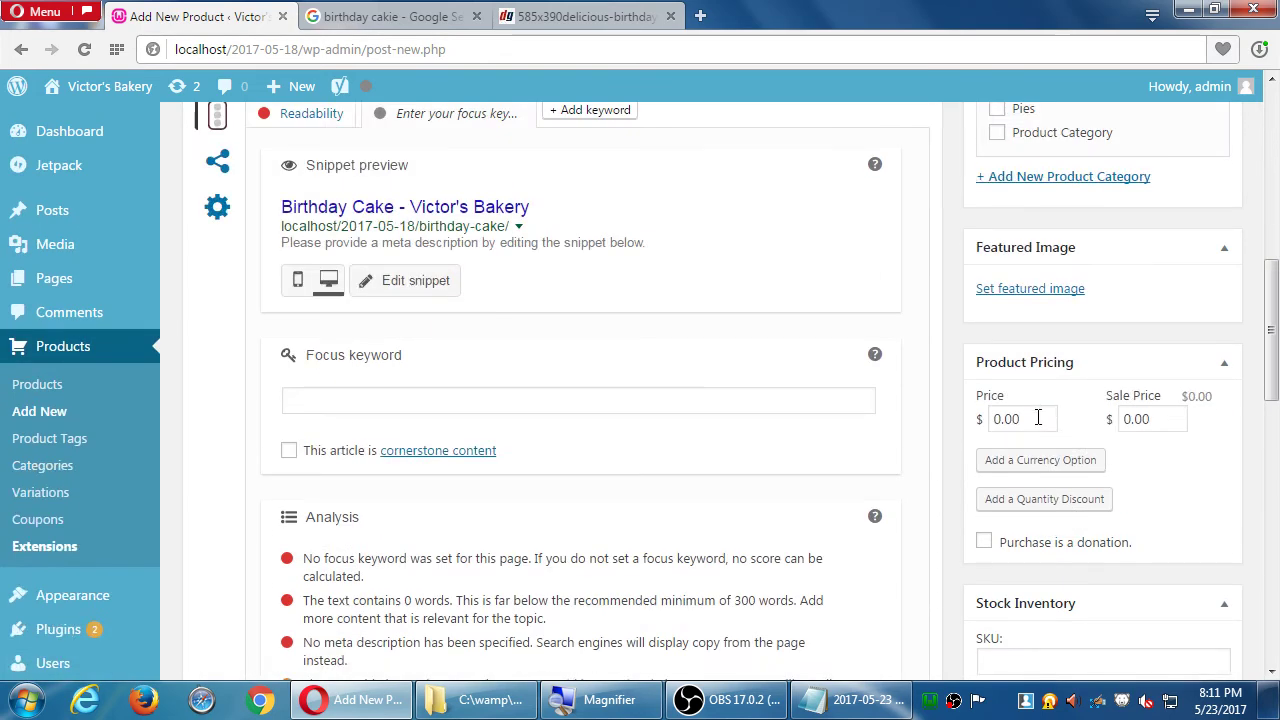
left_click_drag(1040, 419, 980, 425)
type("12")
- Upload the birthday cake picture from the desktop and set it as the featured image
scroll(1095, 550, "down", 3)
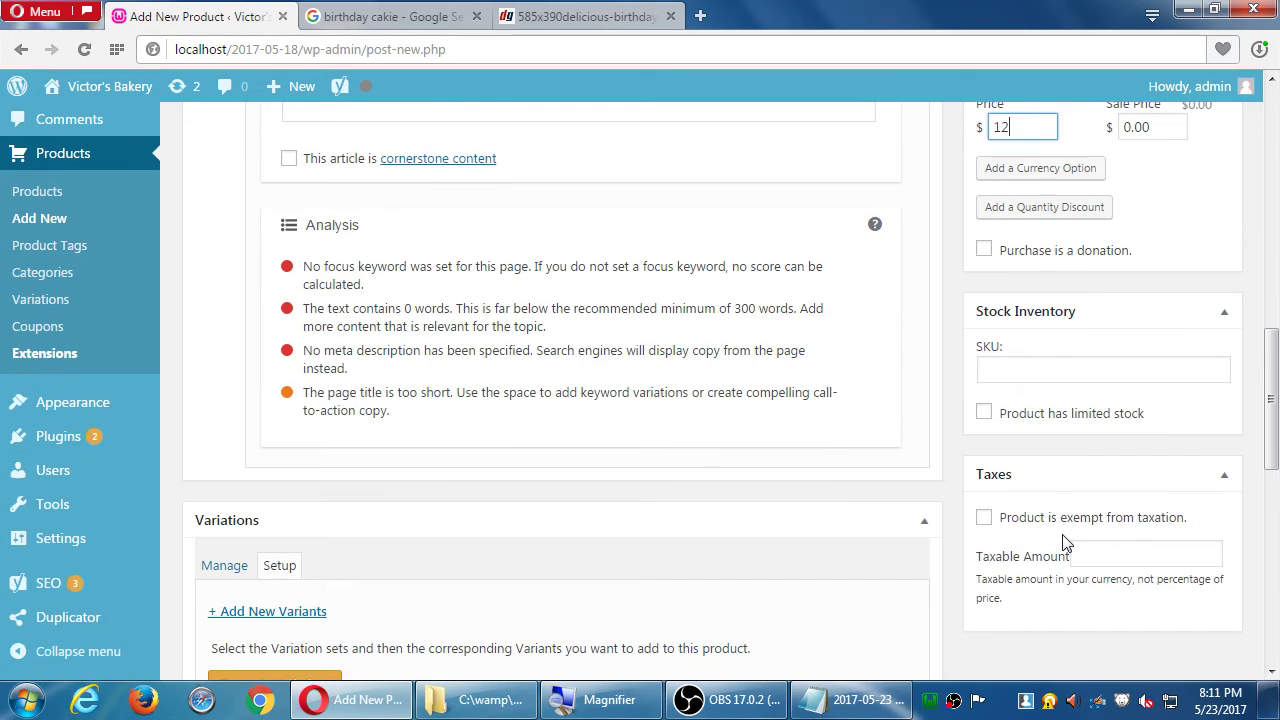
scroll(1055, 550, "down", 7)
scroll(1055, 550, "up", 10)
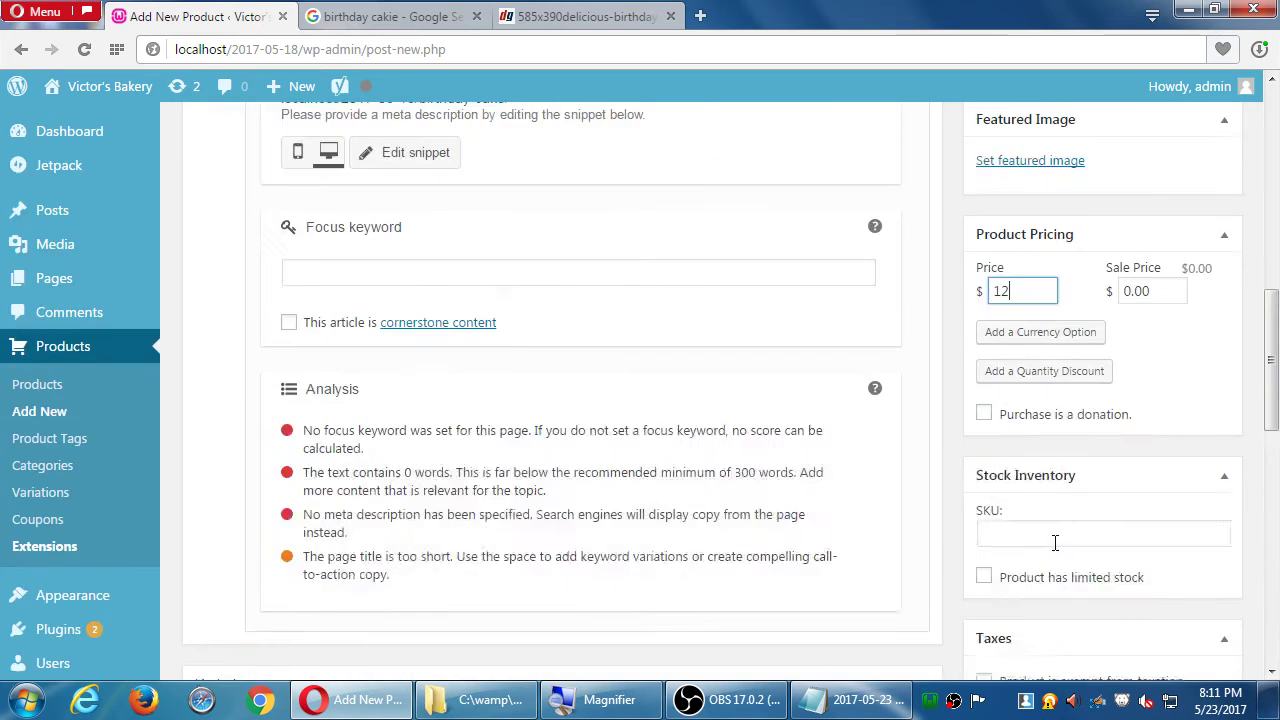
scroll(1057, 551, "up", 3)
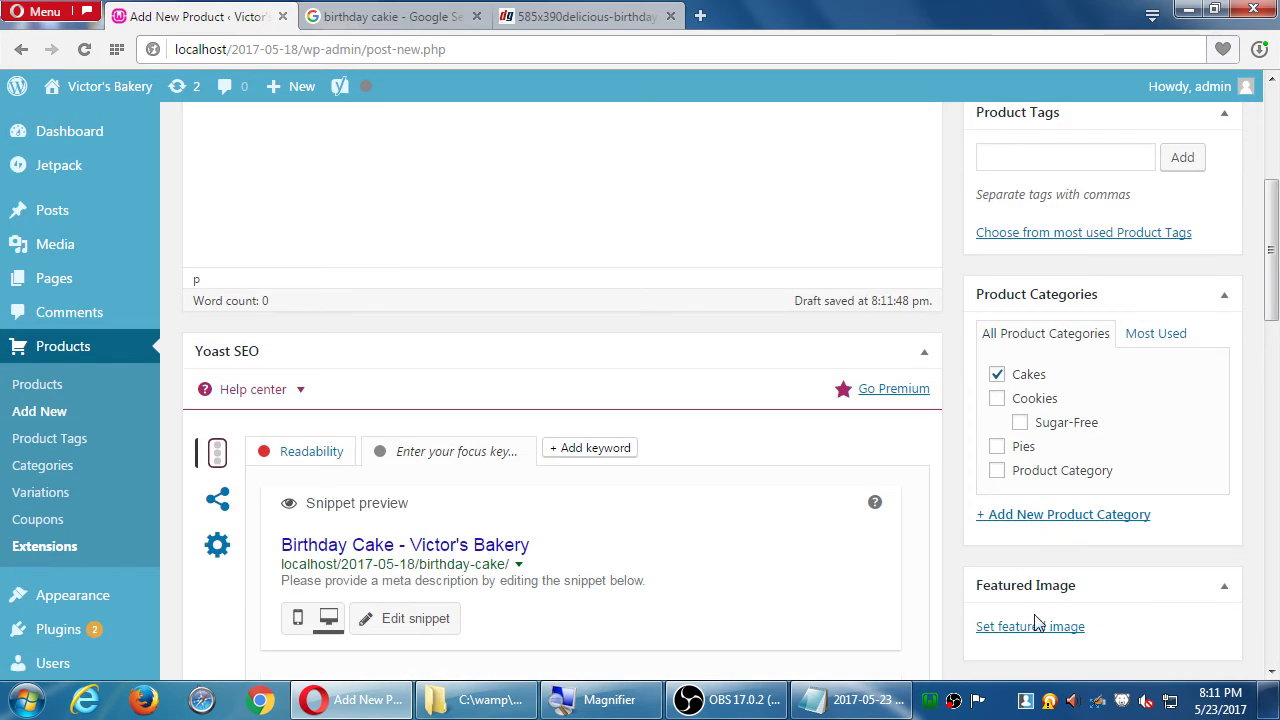
left_click(1037, 626)
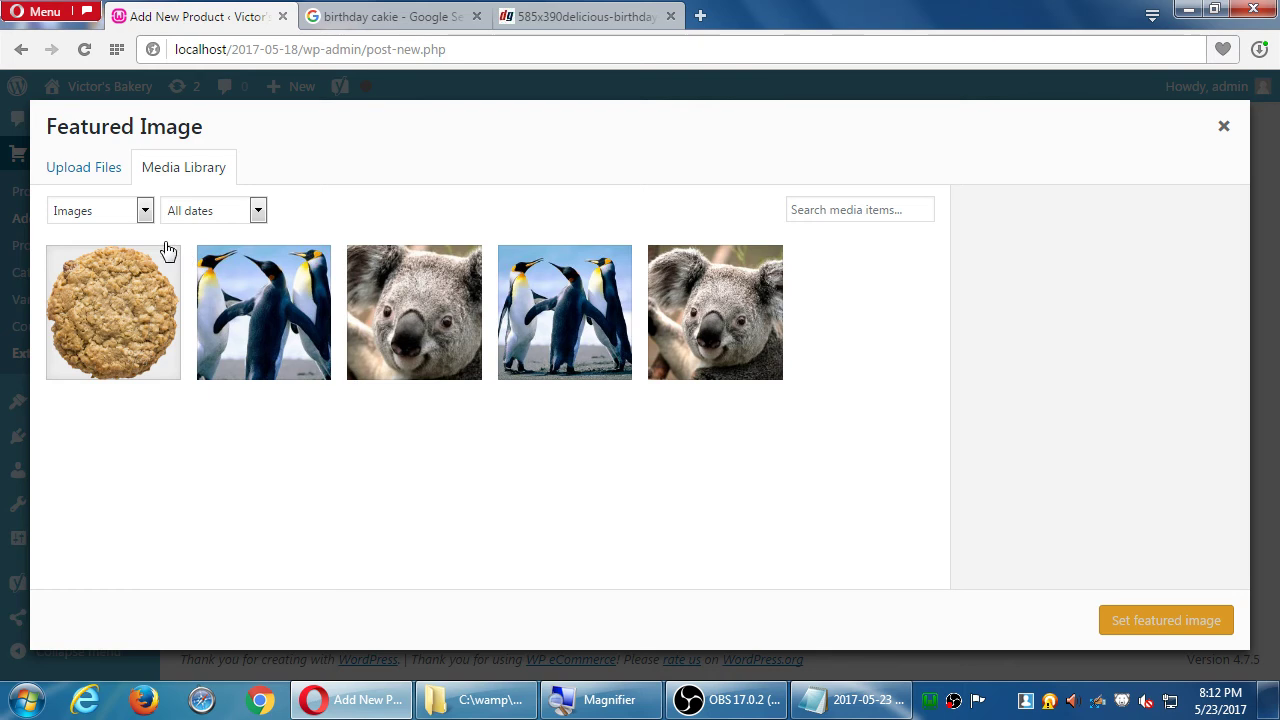
left_click(93, 170)
left_click(630, 410)
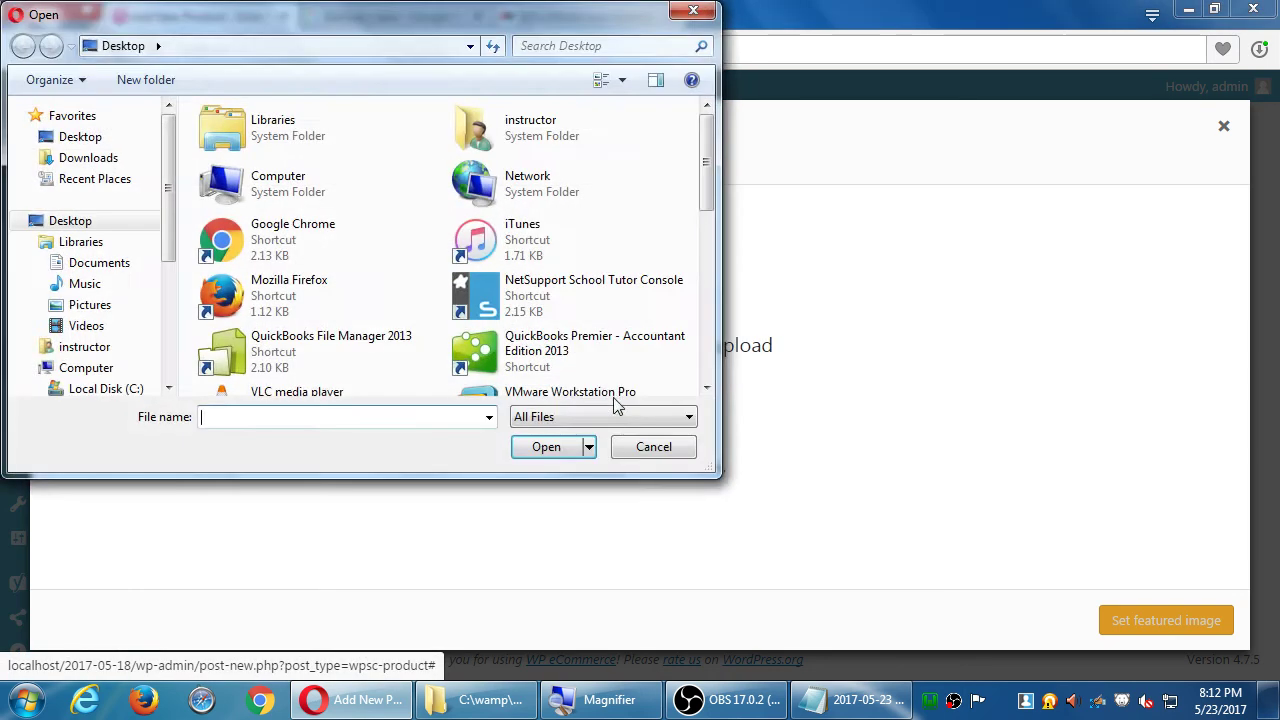
left_click(557, 316)
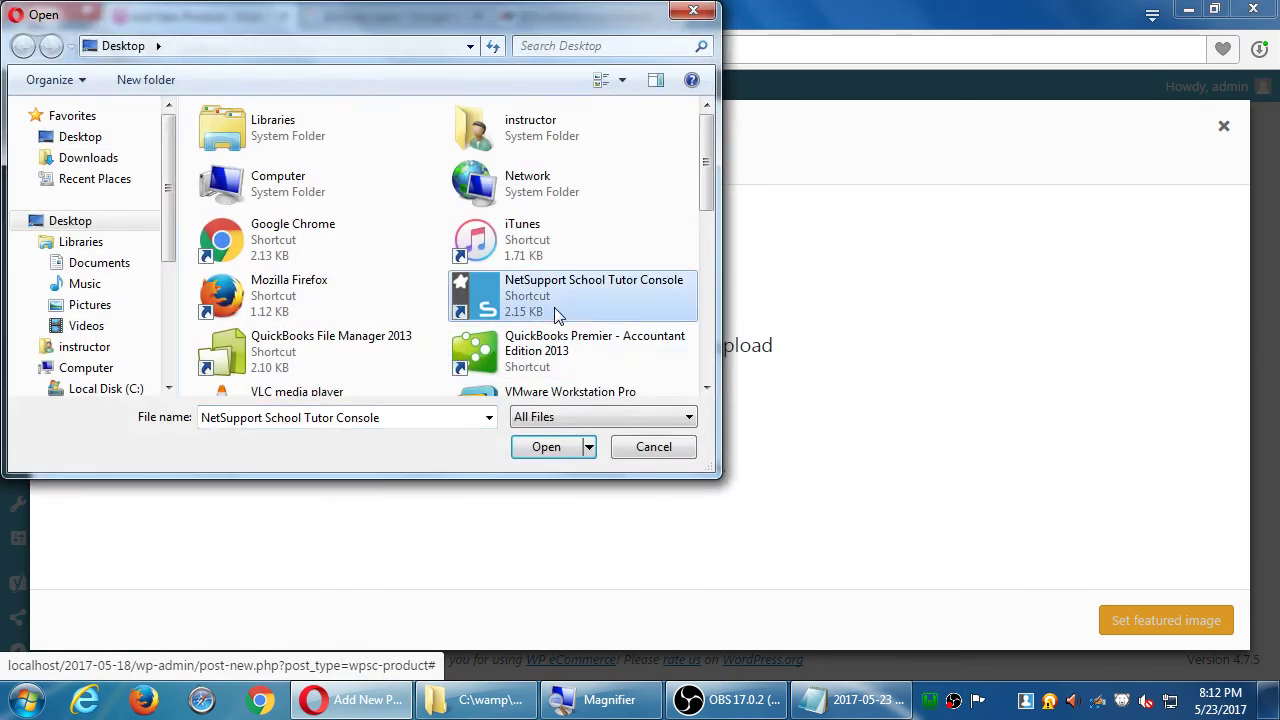
left_click(711, 360)
double_click(549, 177)
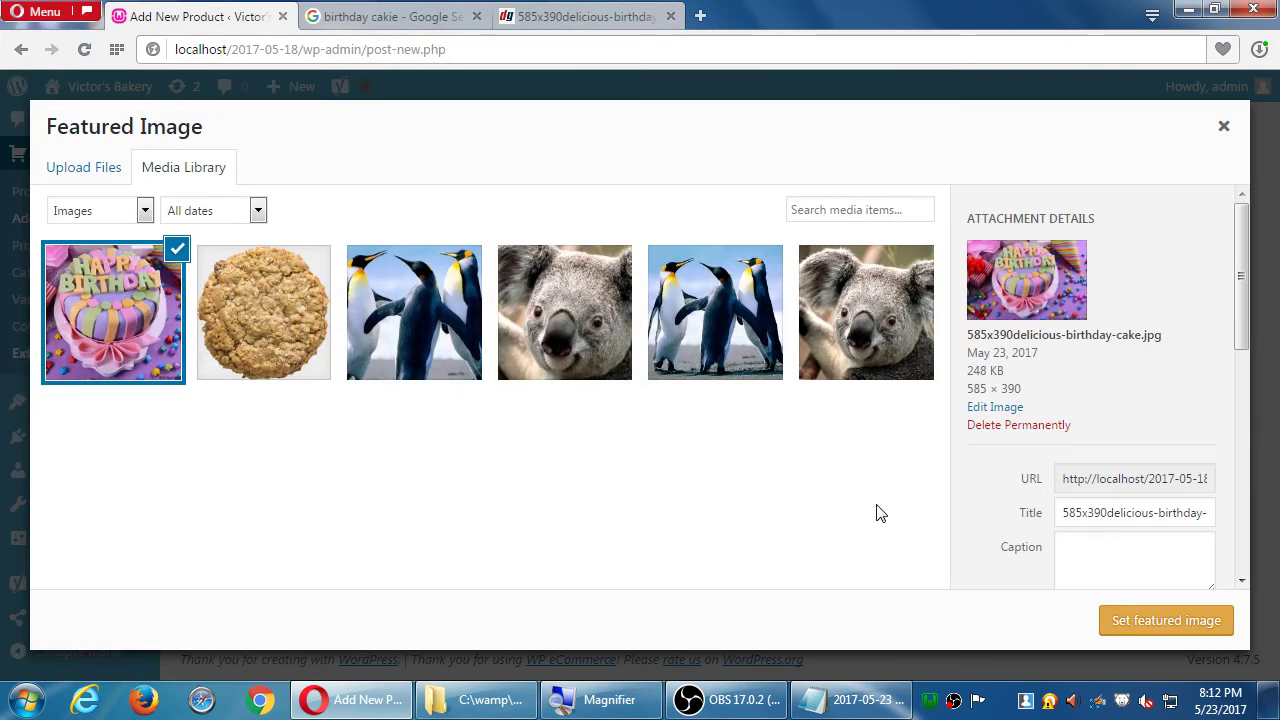
left_click(1116, 626)
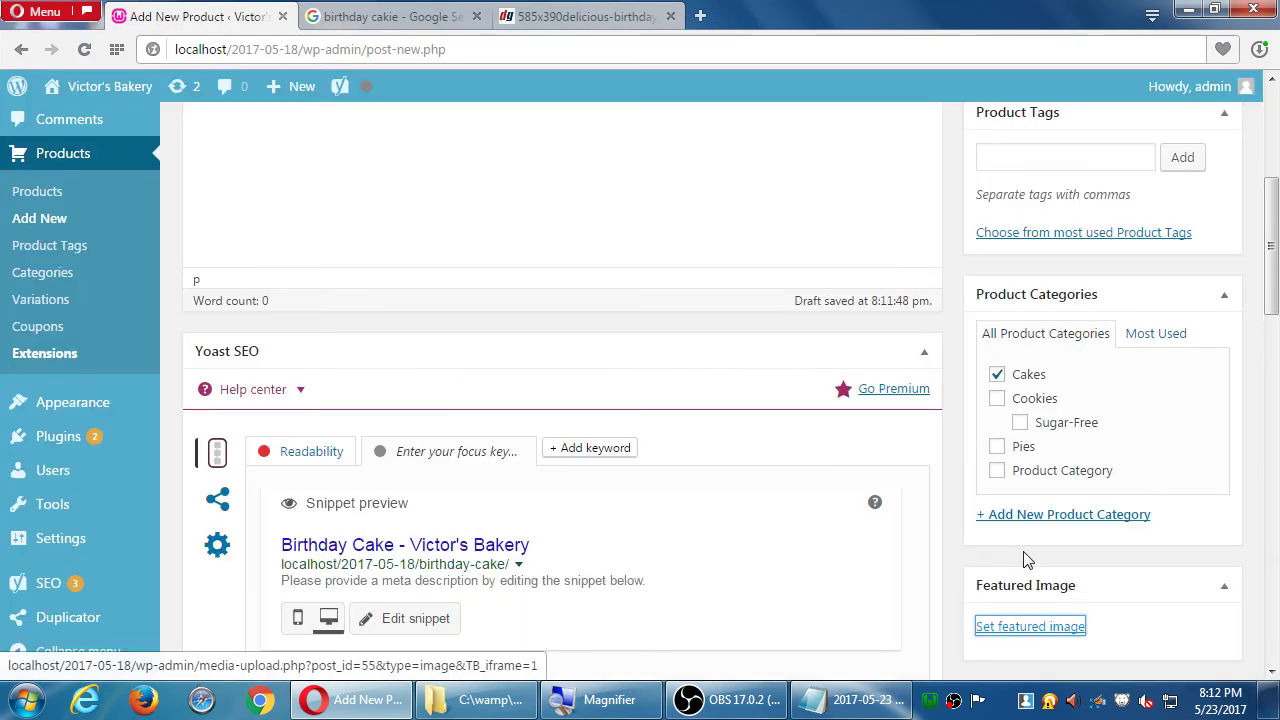
- Publish the Birthday Cake product and return to the product list
scroll(1010, 488, "up", 5)
left_click(1197, 437)
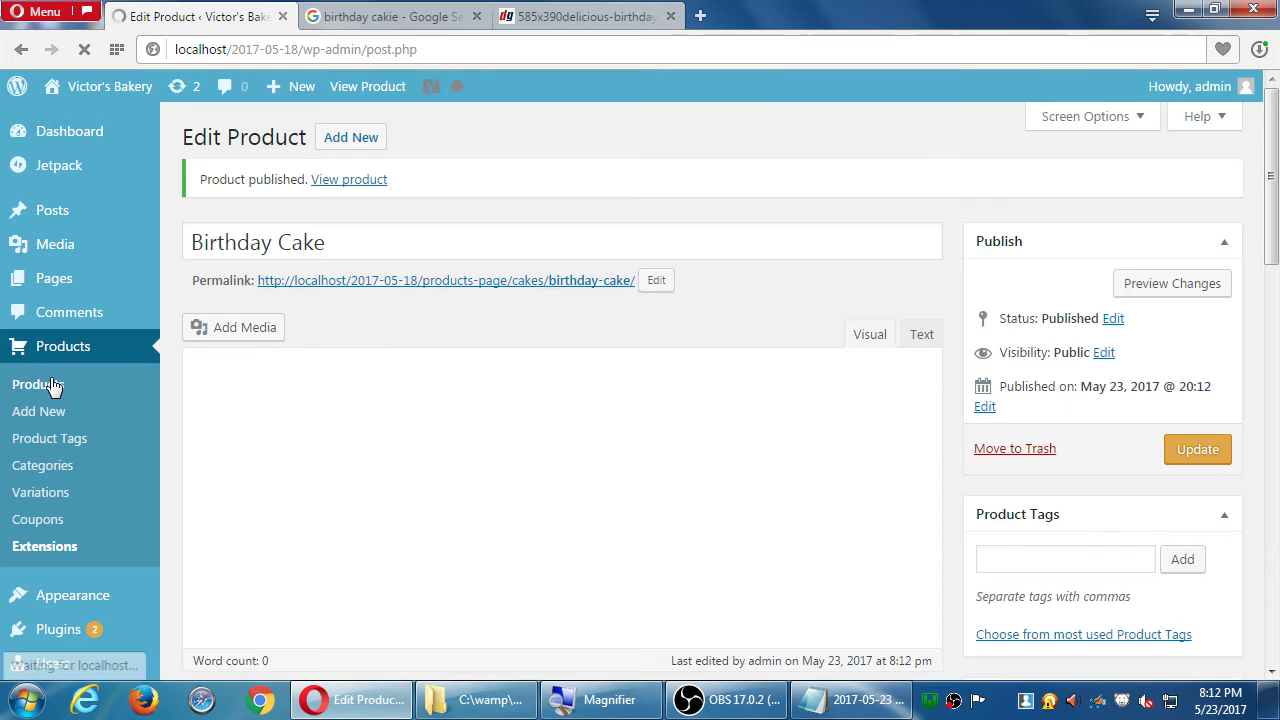
left_click(50, 385)
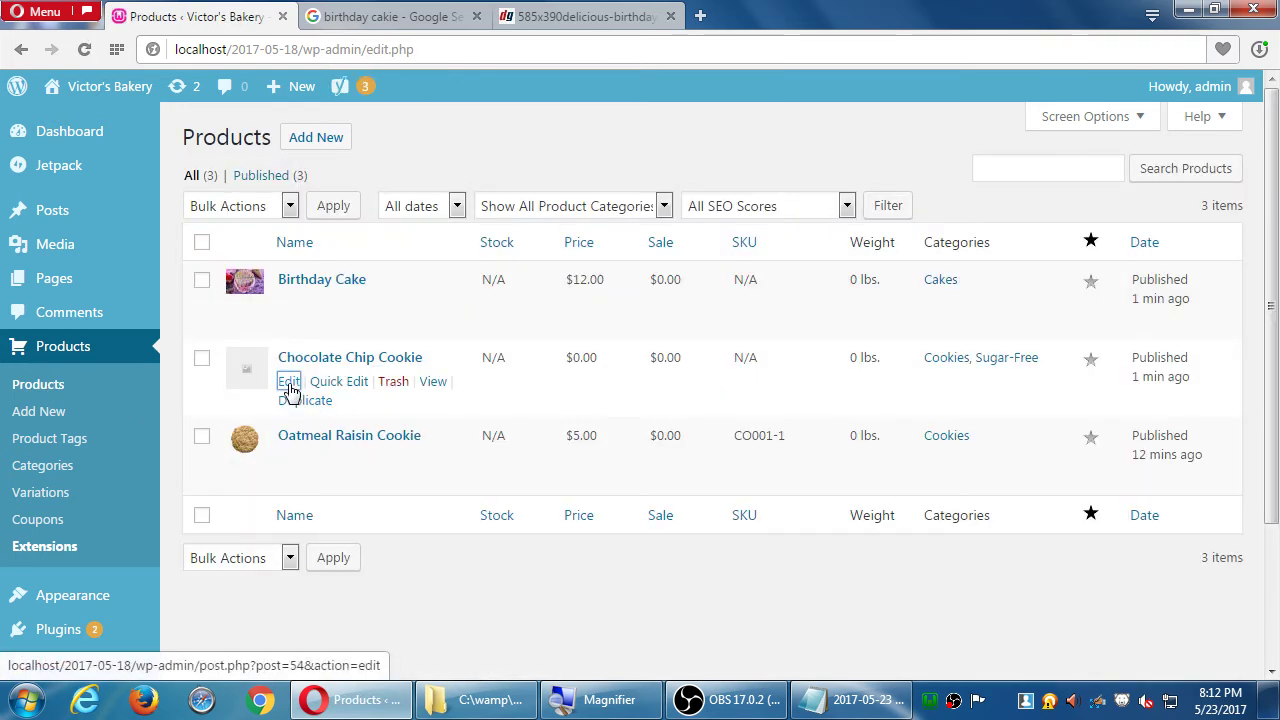
- Give the Chocolate Chip Cookie price 5 and sale price 4, then update it
left_click(288, 381)
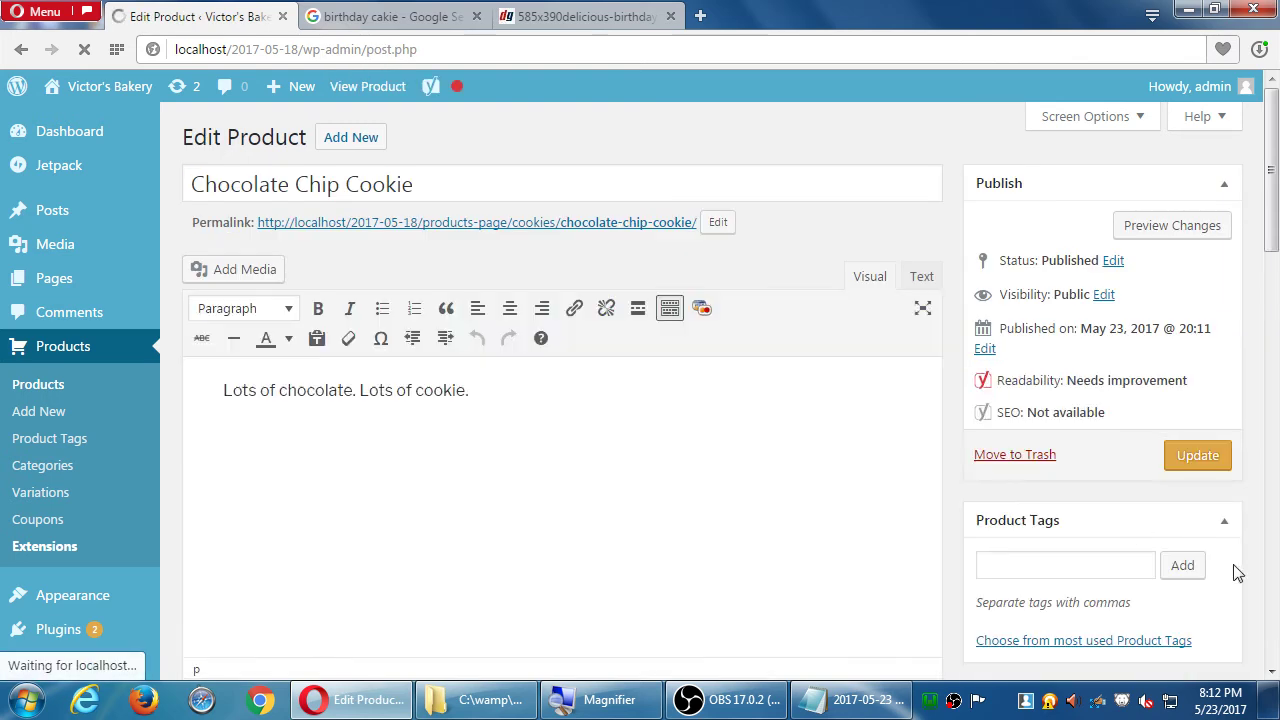
left_click(1275, 577)
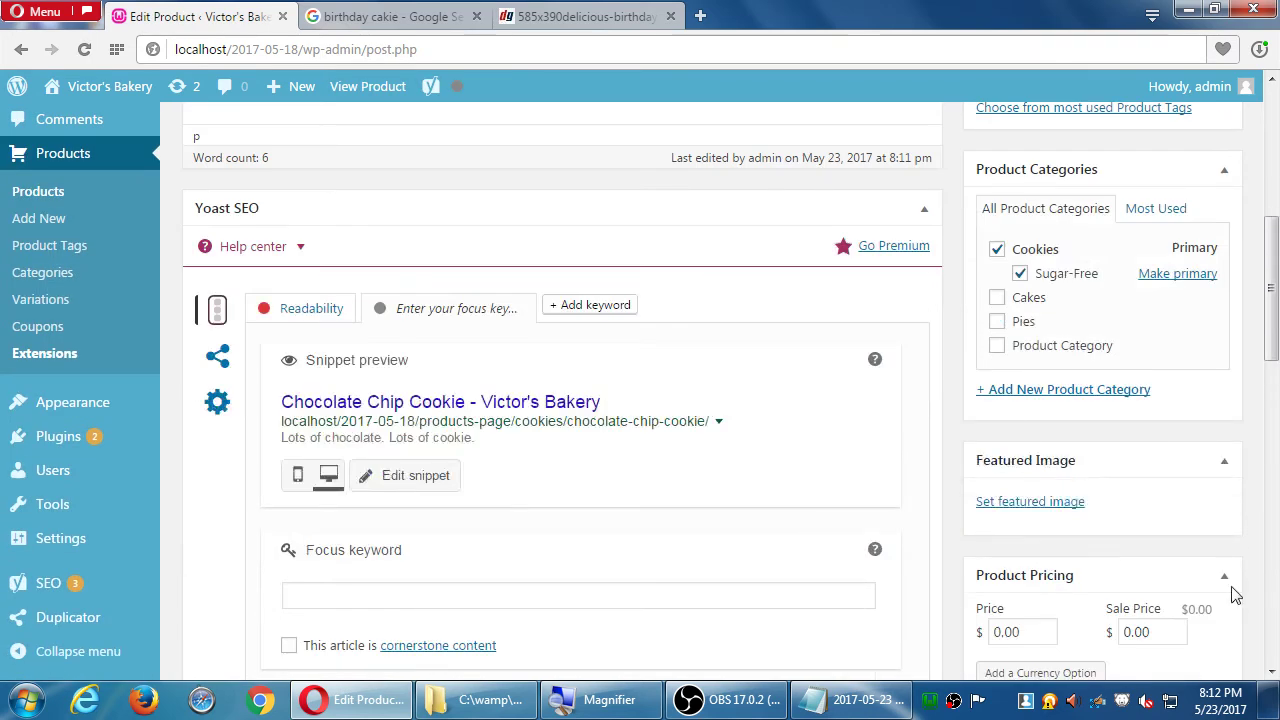
left_click(1041, 632)
type("5")
left_click(1146, 630)
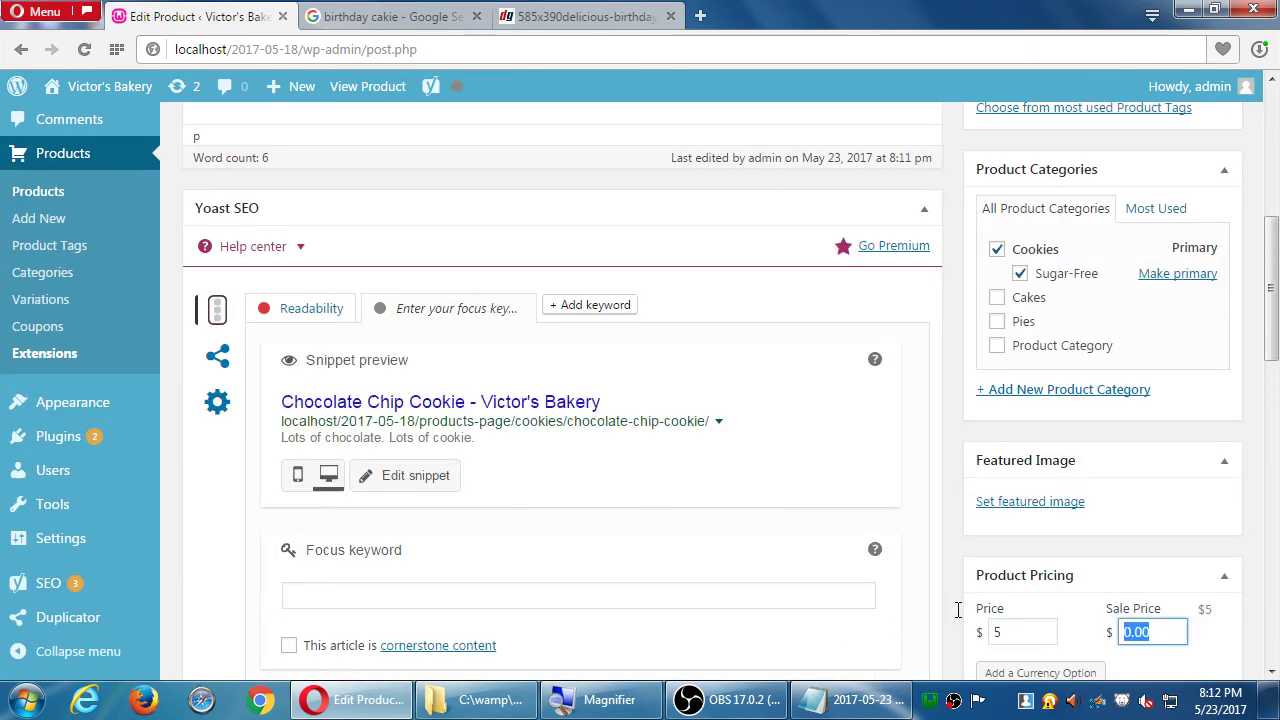
type("4")
left_click(1117, 434)
scroll(1117, 434, "up", 5)
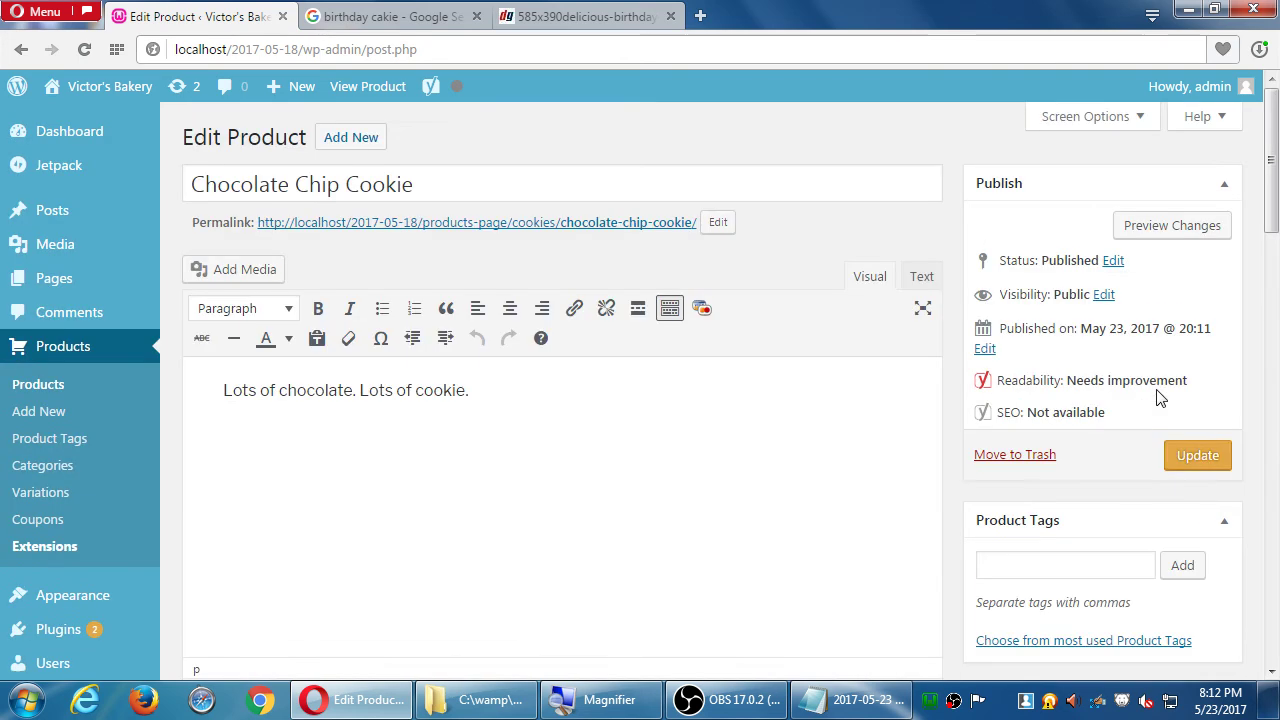
left_click(1198, 458)
- Visit the public bakery website and close the Google image search tab
mouse_move(115, 101)
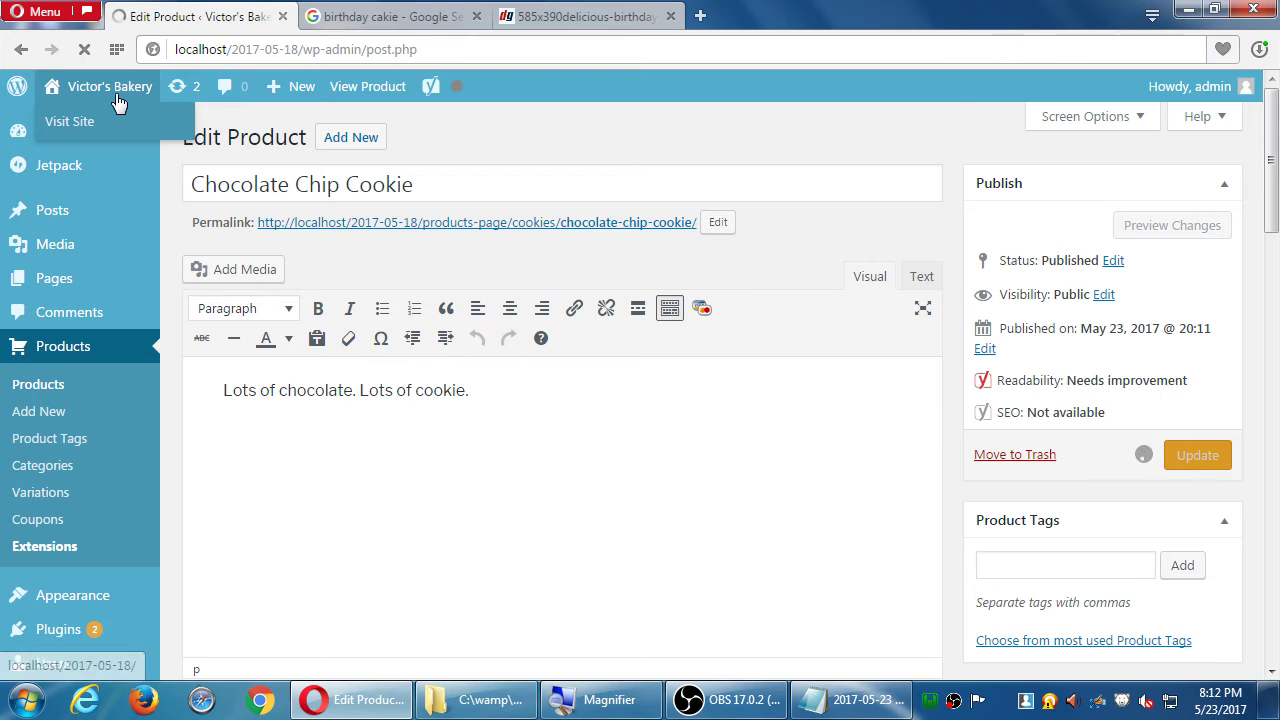
left_click(117, 101)
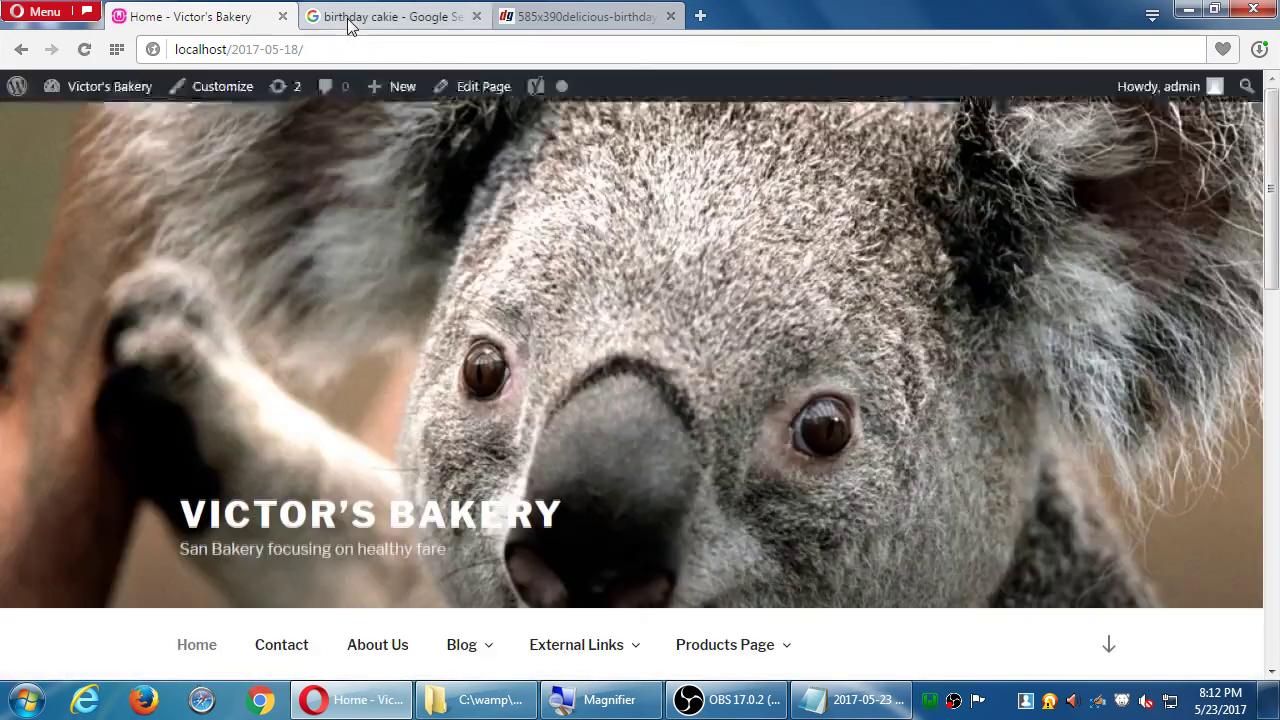
middle_click(347, 18)
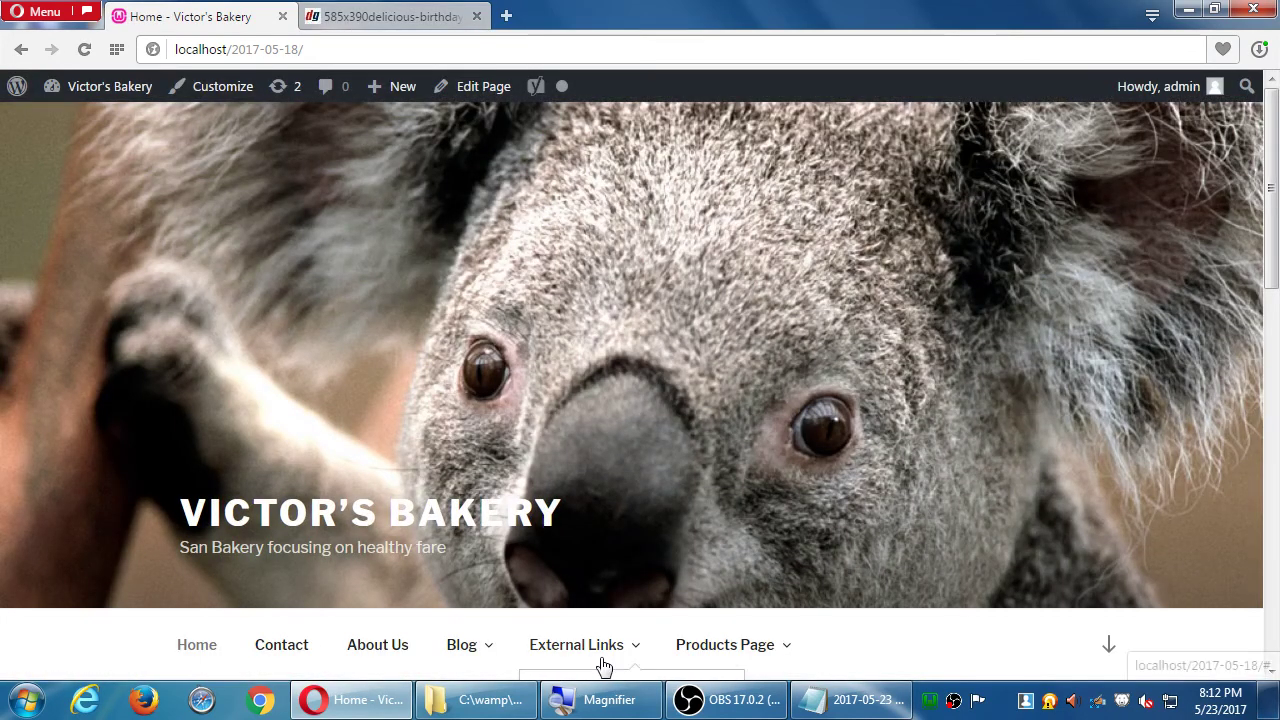
- Browse the live Products Page to check the $12.00 Birthday Cake and the discounted cookie
left_click(712, 662)
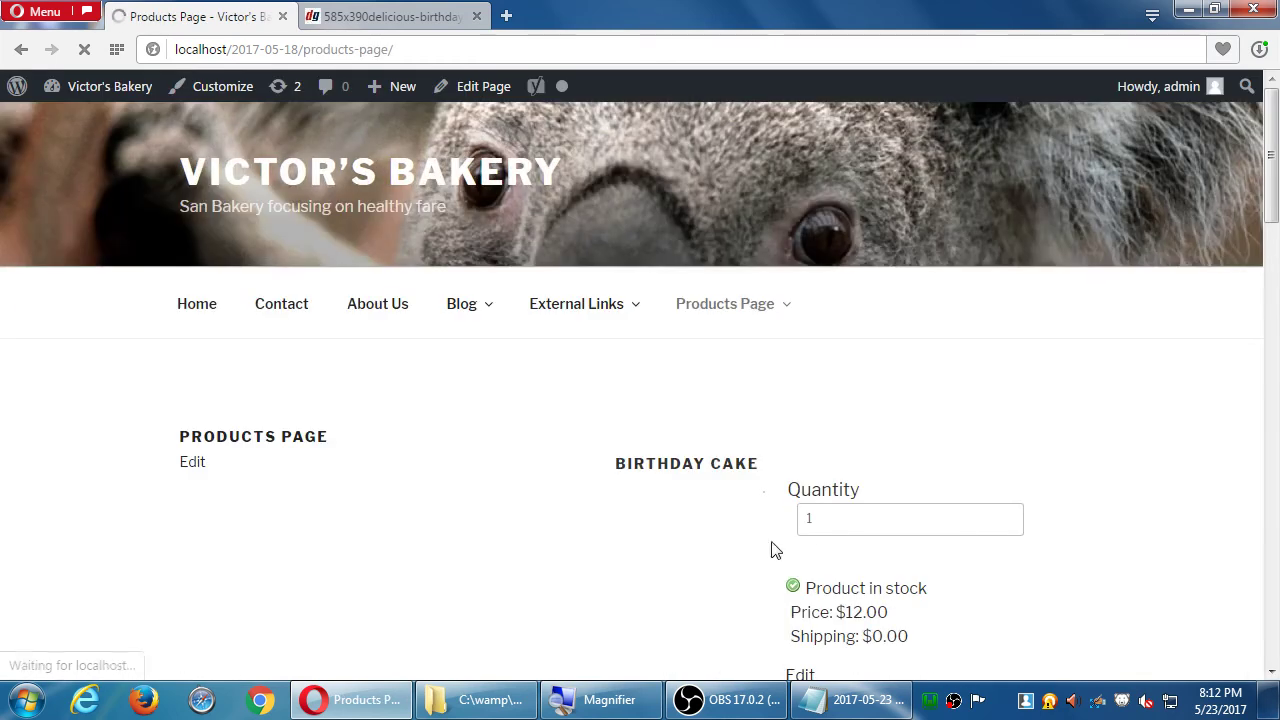
scroll(1017, 449, "down", 1)
scroll(1210, 413, "down", 3)
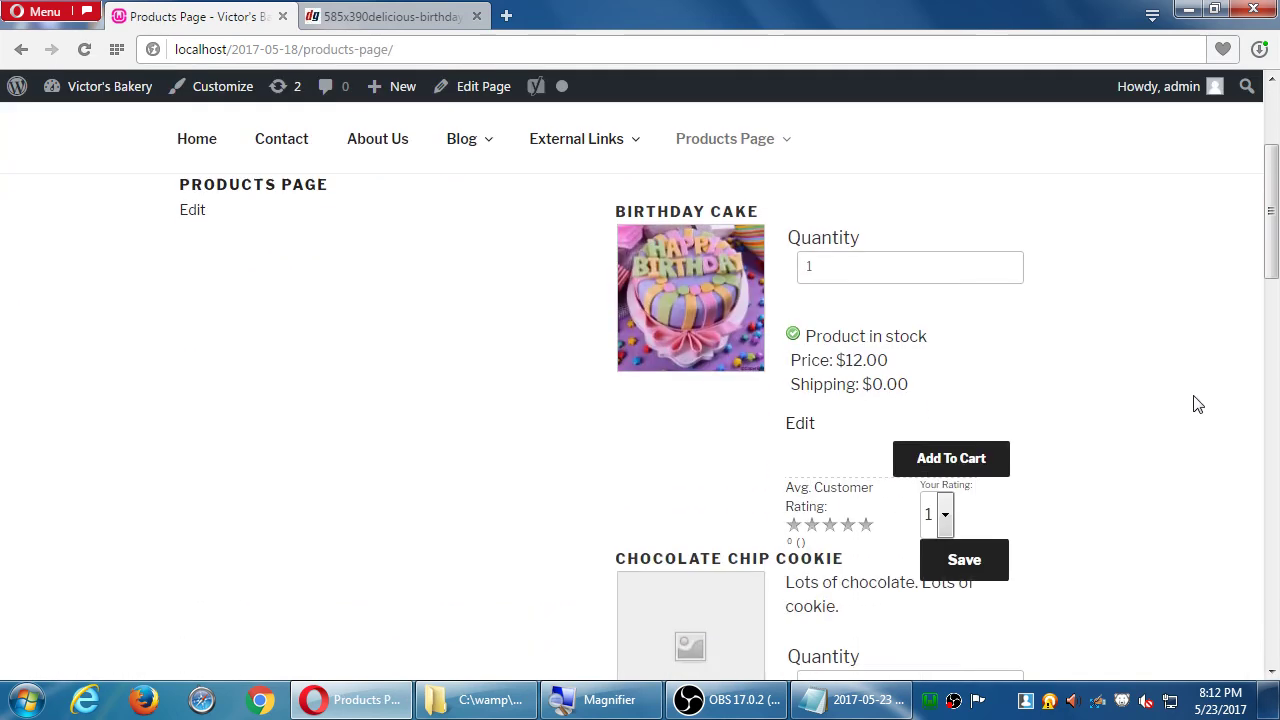
scroll(1198, 404, "down", 3)
scroll(1198, 404, "up", 7)
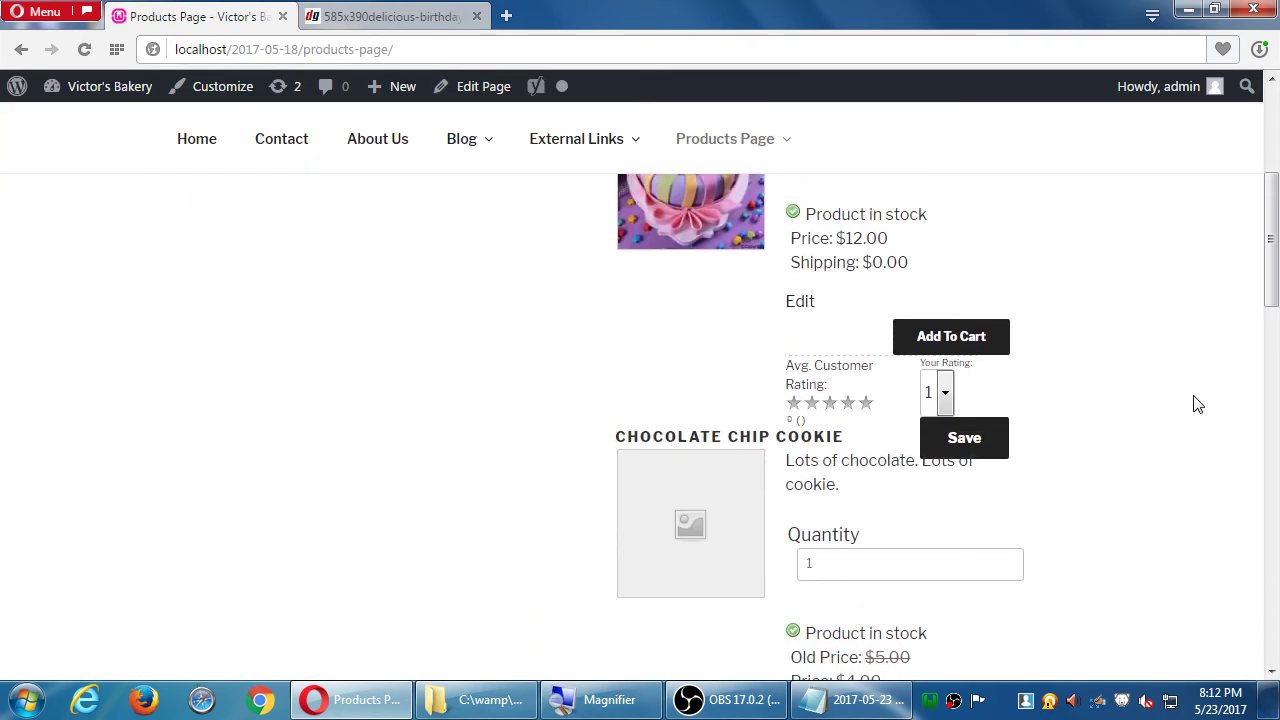
scroll(1198, 404, "down", 1)
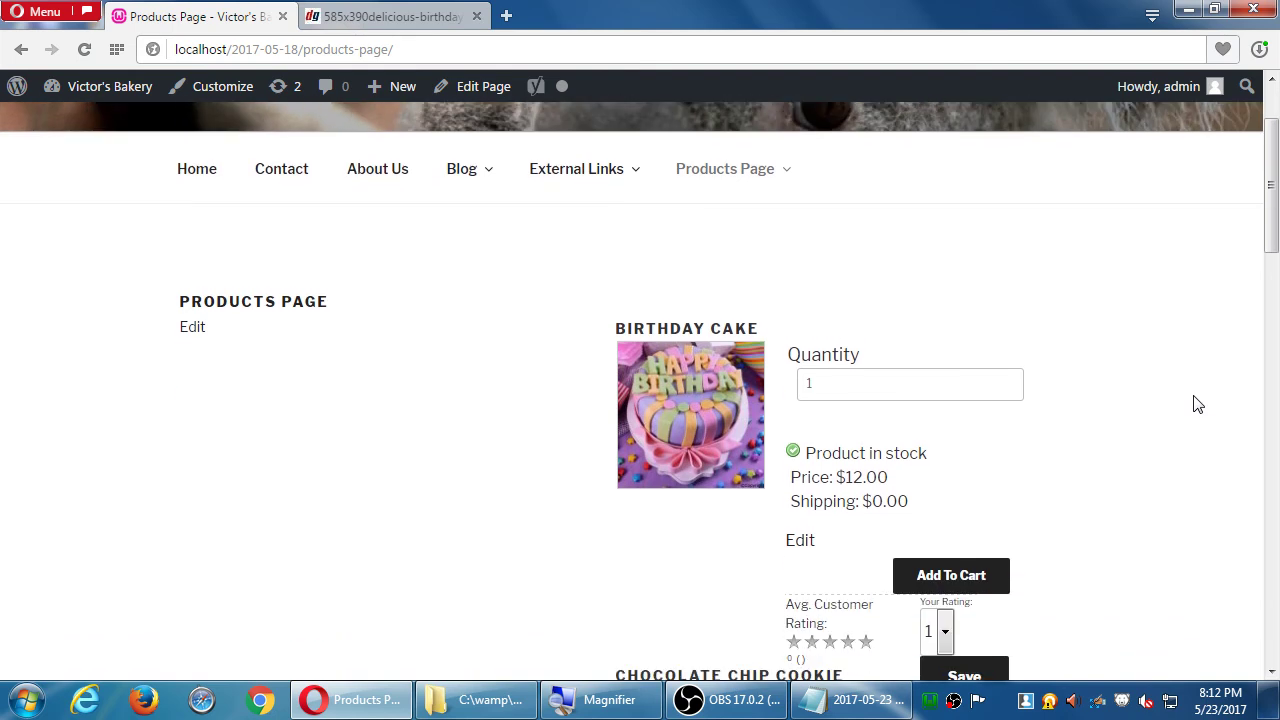
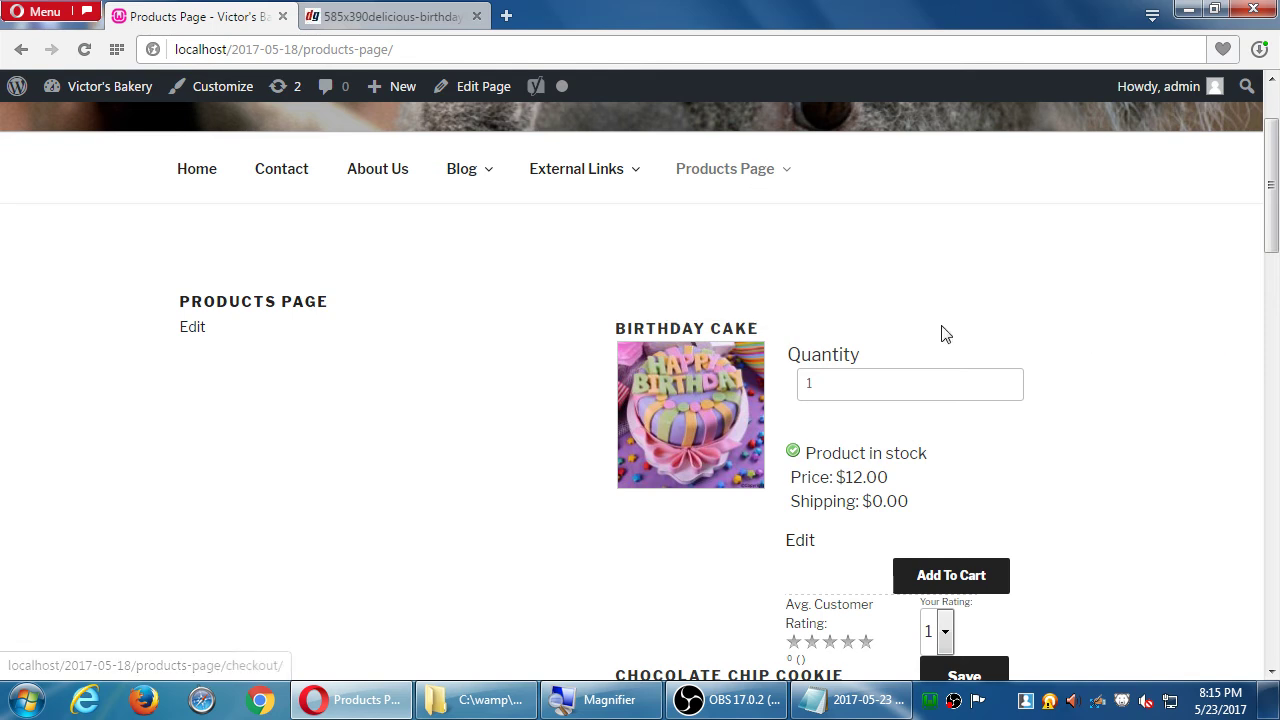
- Enlarge and close the Birthday Cake and Chocolate Chip Cookie product photos on the site
scroll(672, 351, "down", 2)
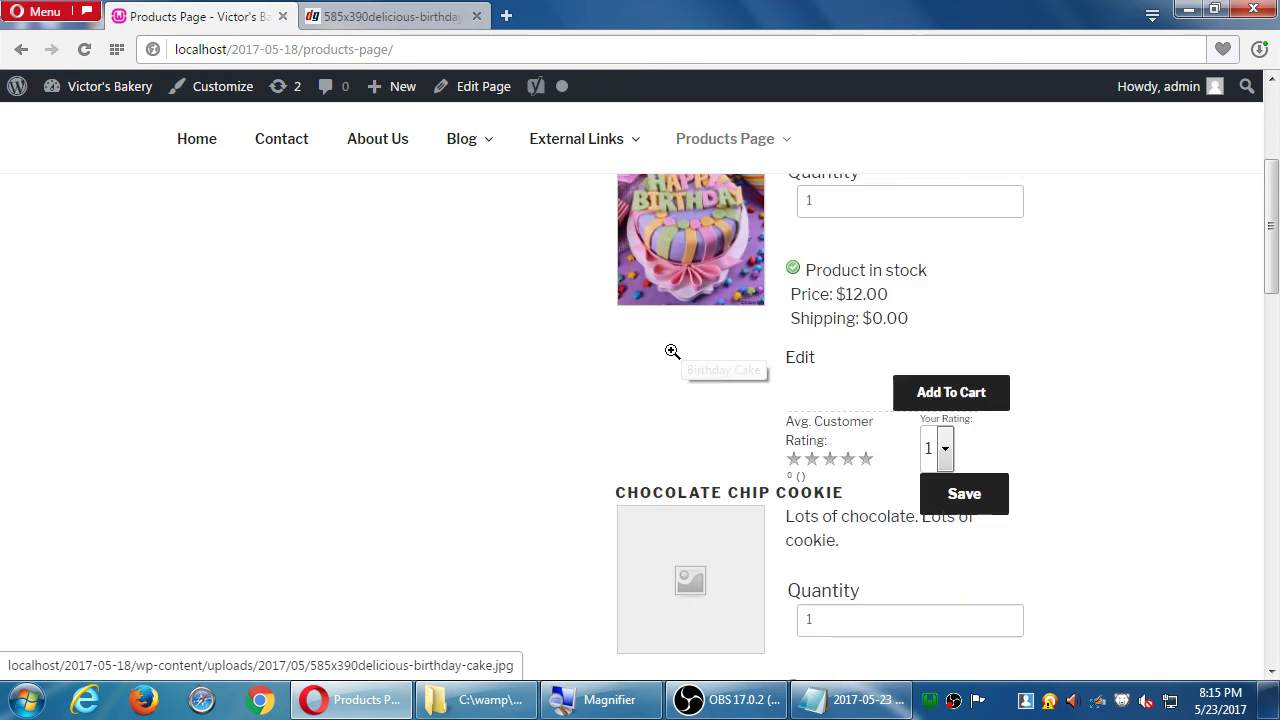
scroll(672, 351, "down", 6)
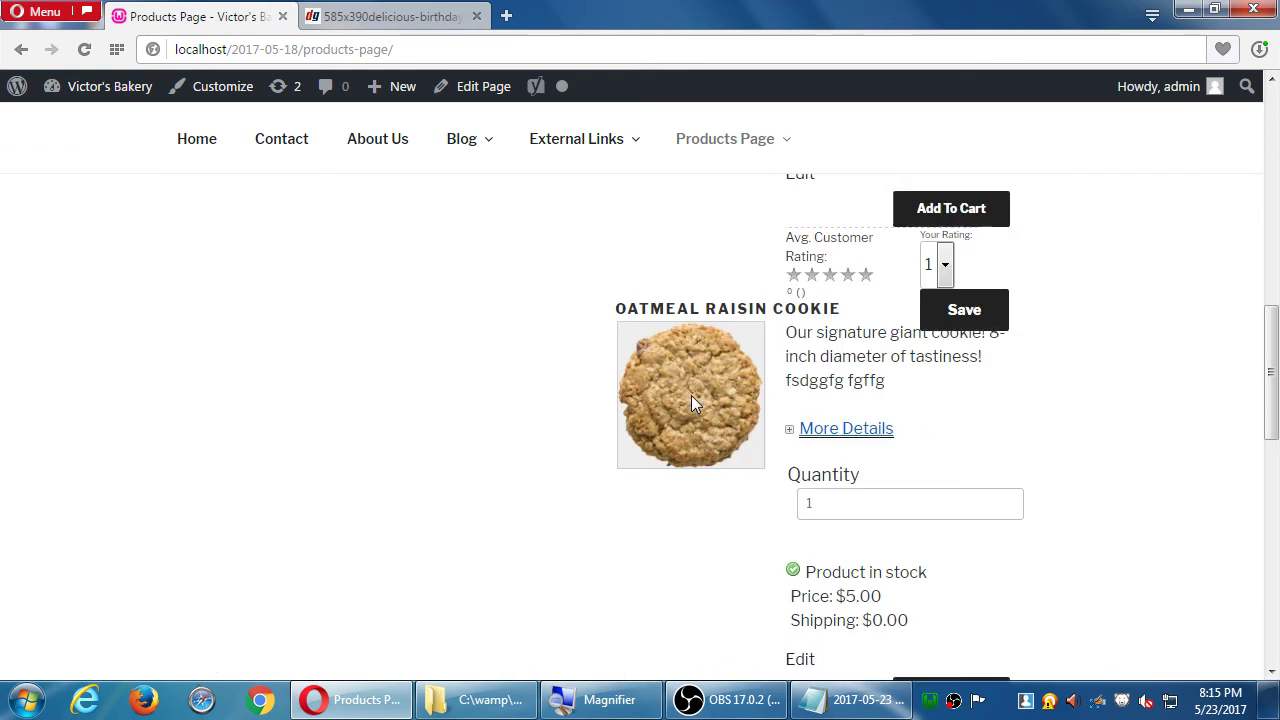
scroll(692, 397, "up", 1)
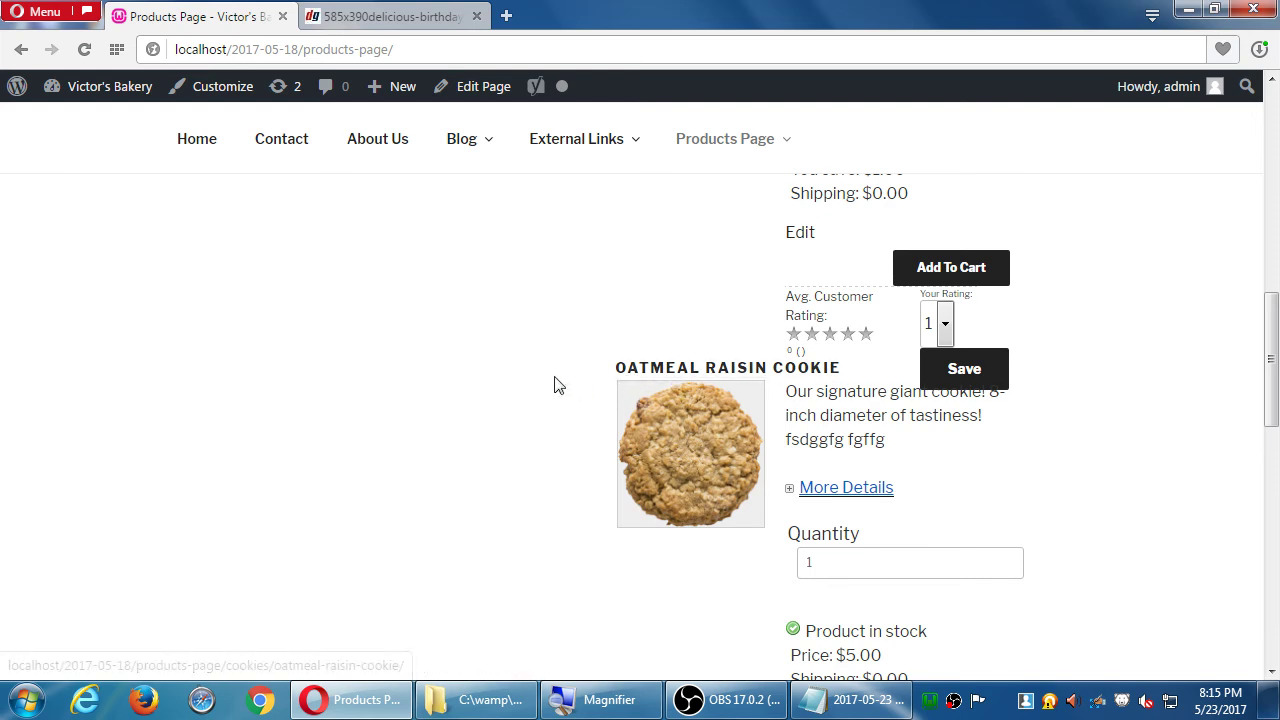
scroll(554, 402, "up", 3)
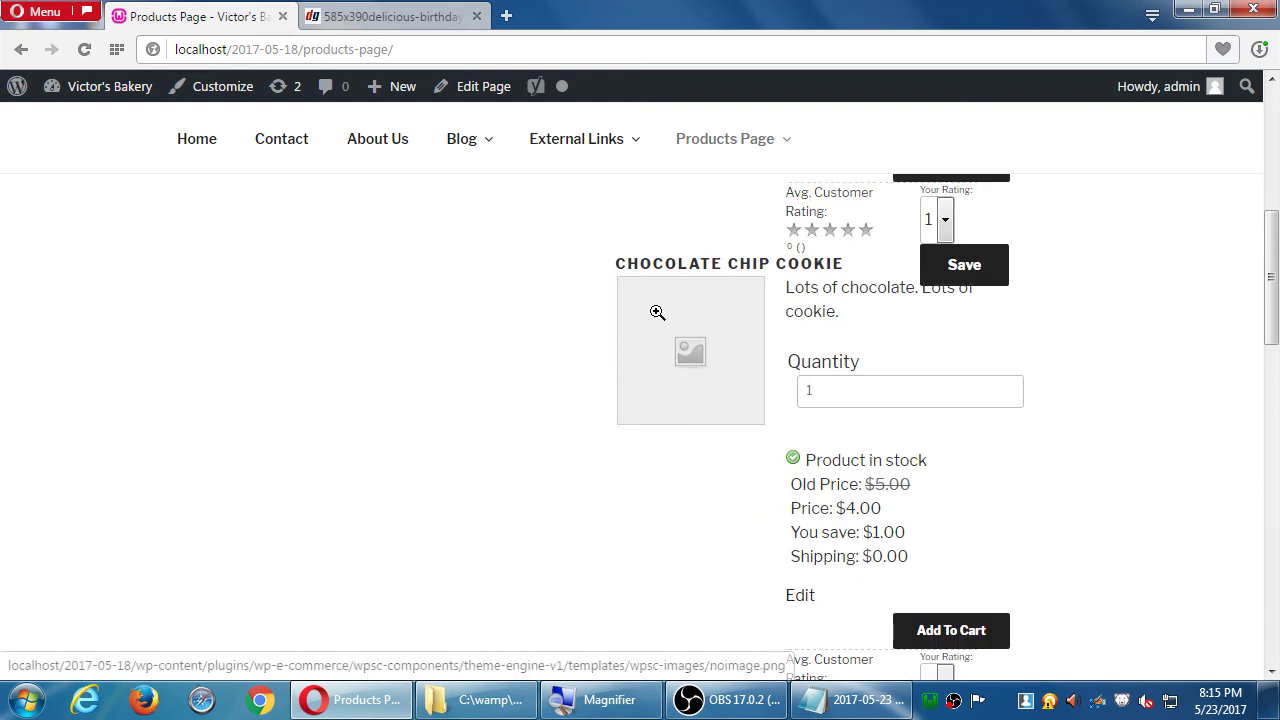
scroll(657, 312, "up", 4)
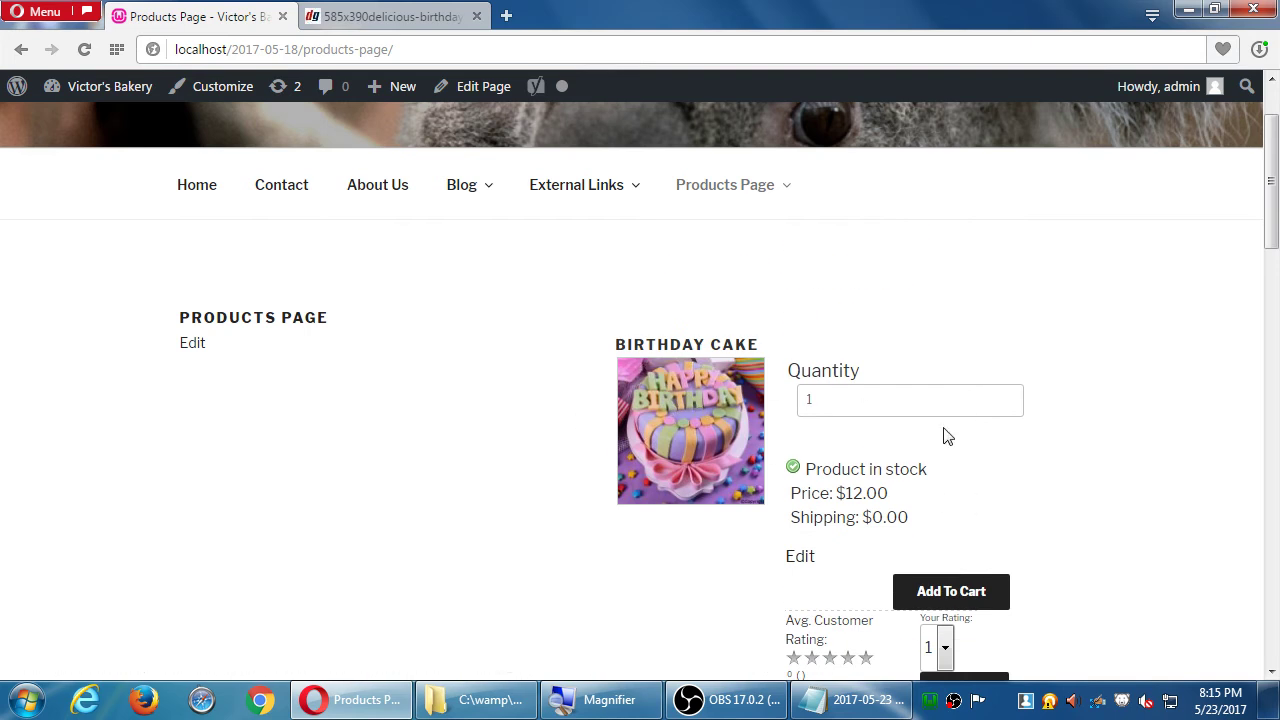
left_click(693, 424)
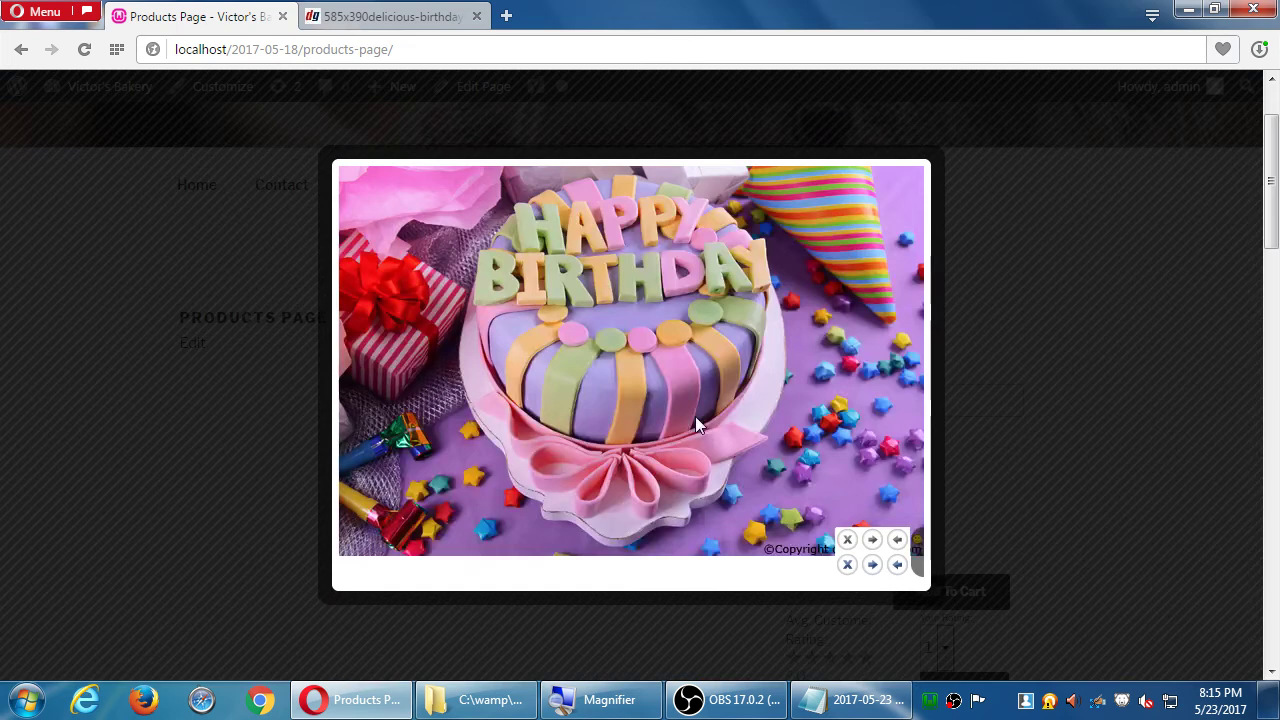
scroll(1063, 460, "down", 2)
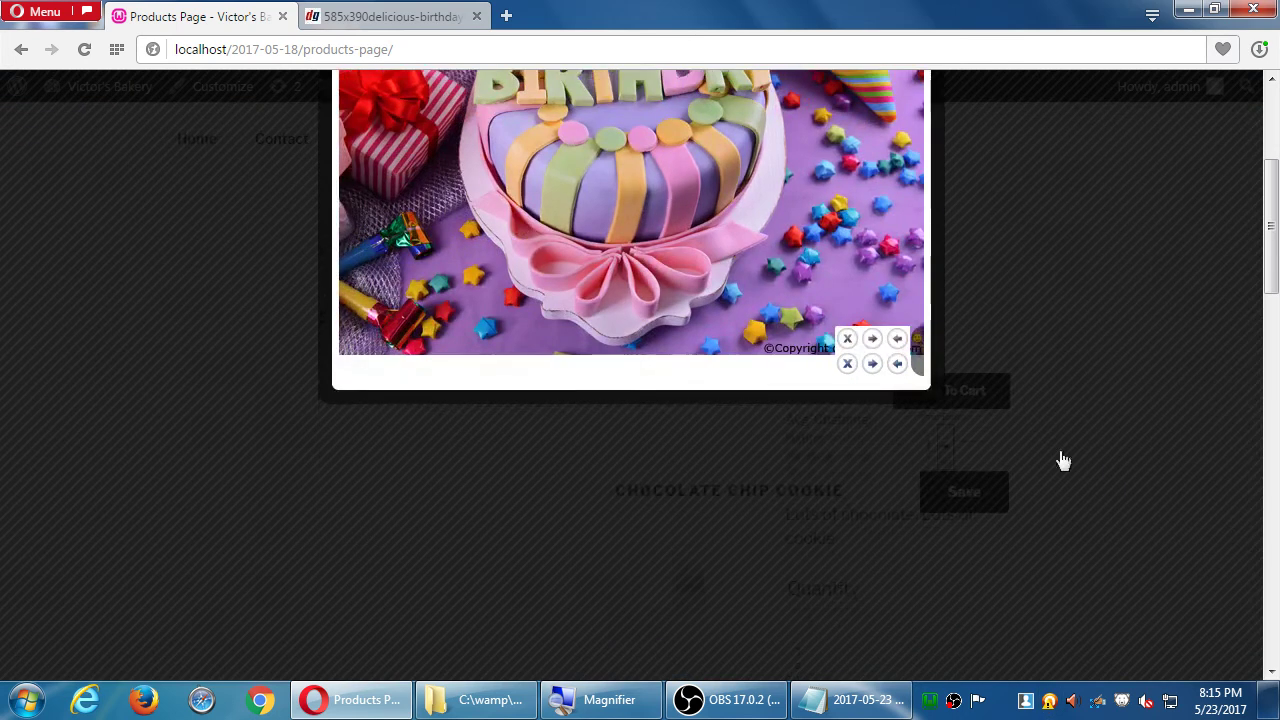
left_click(1063, 460)
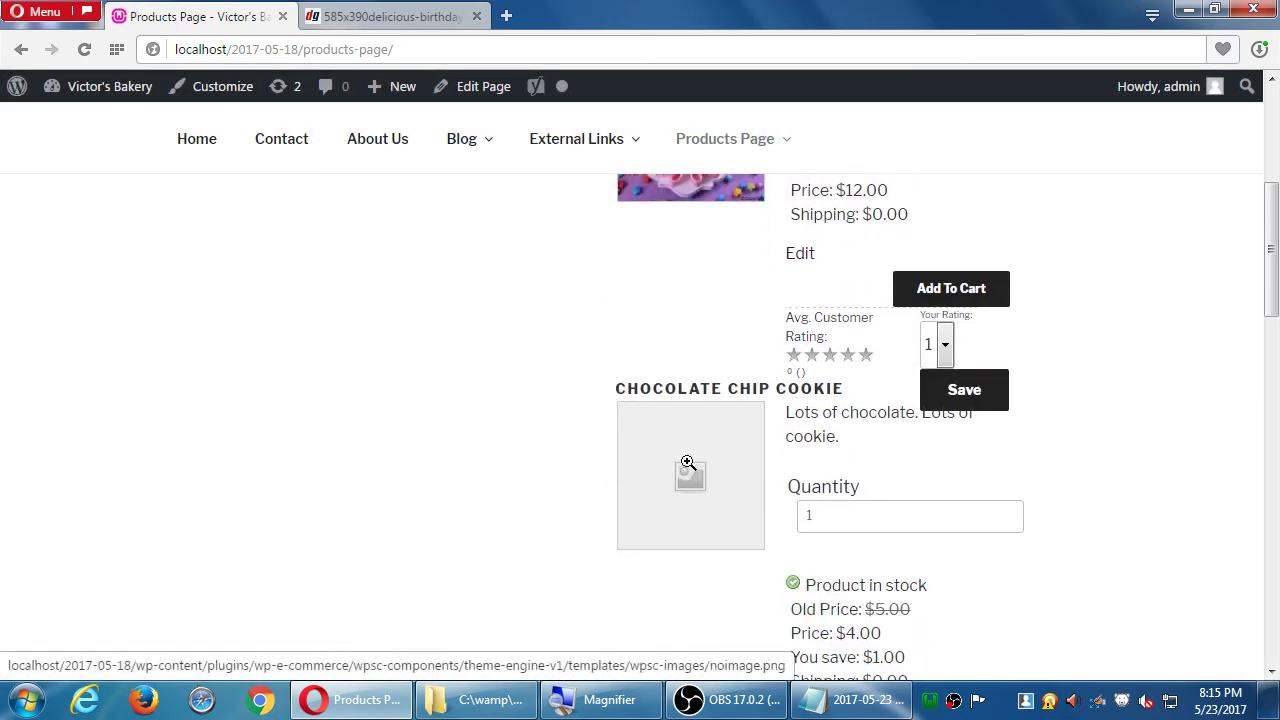
left_click(688, 462)
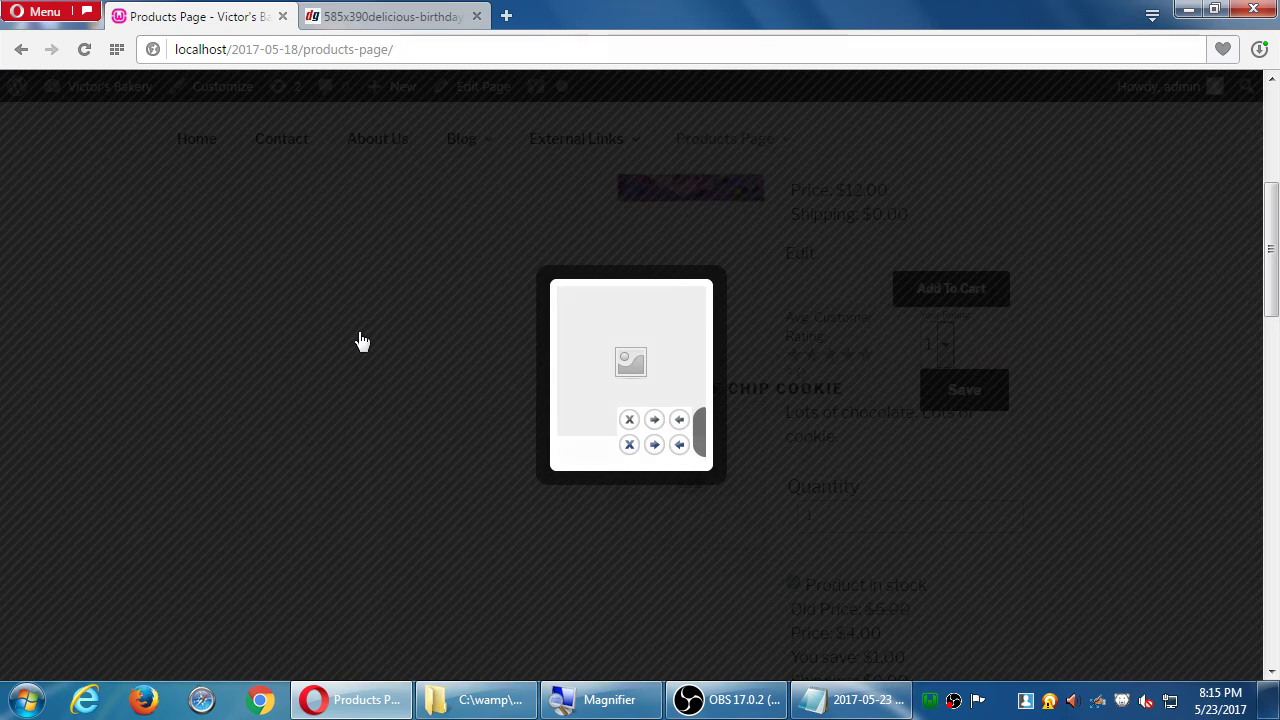
left_click(362, 342)
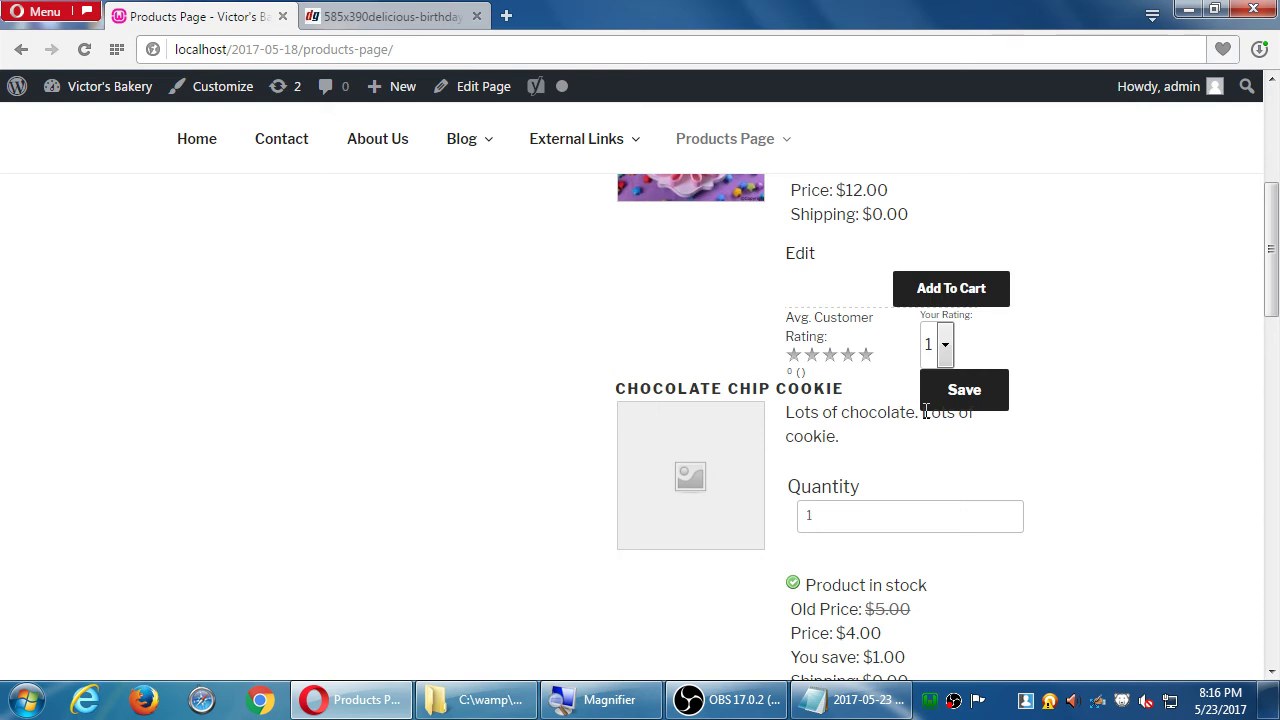
- Scroll back up the site page and browse it again
scroll(1151, 397, "up", 3)
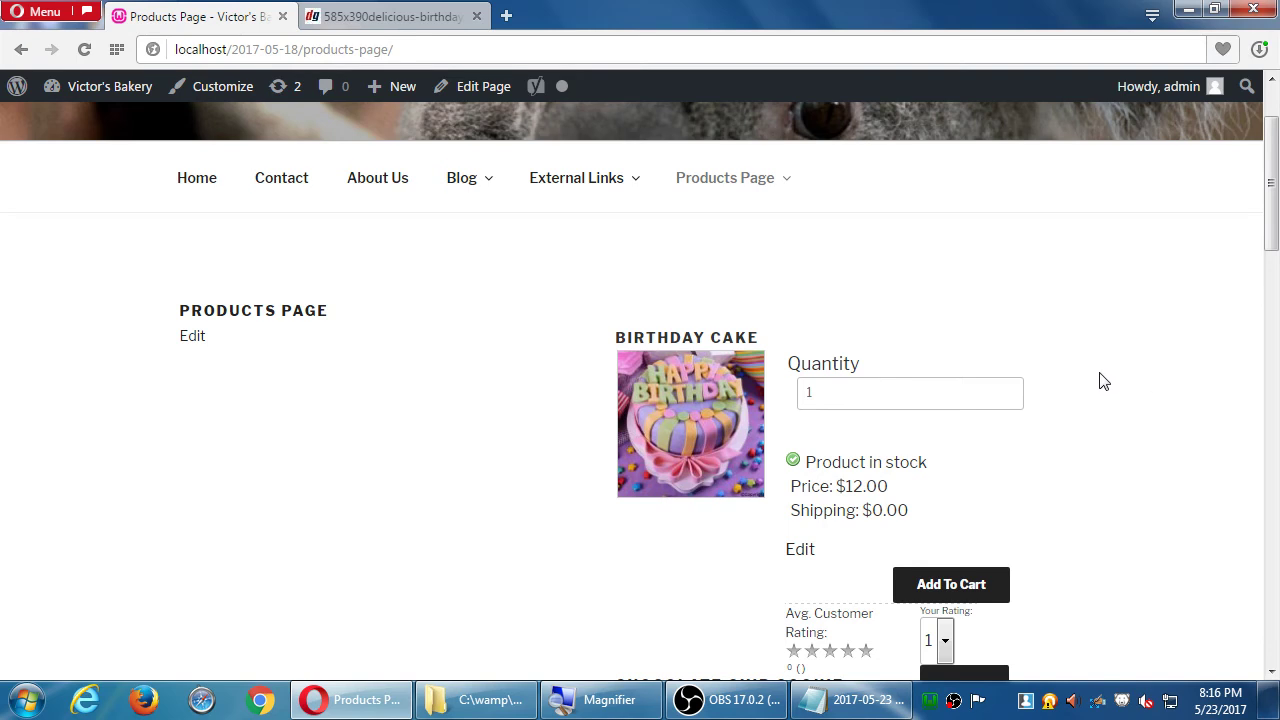
scroll(1015, 345, "up", 1)
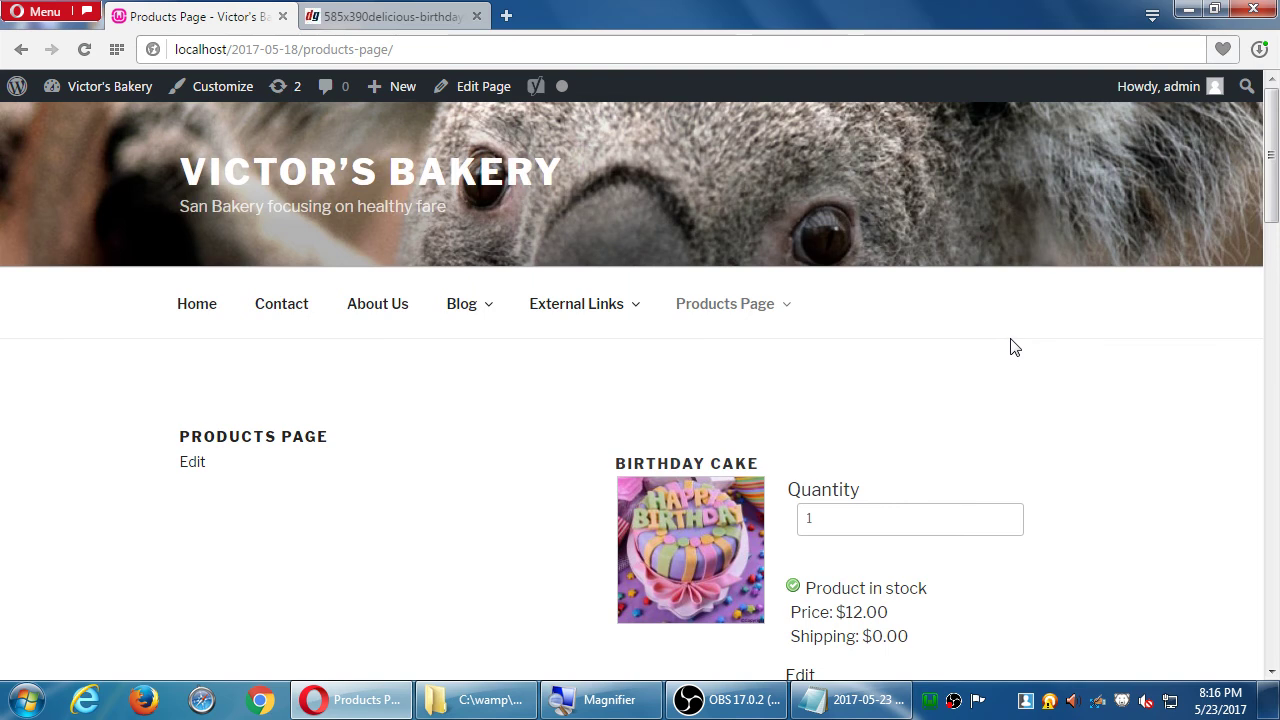
left_click(735, 703)
left_click(735, 703)
mouse_move(749, 334)
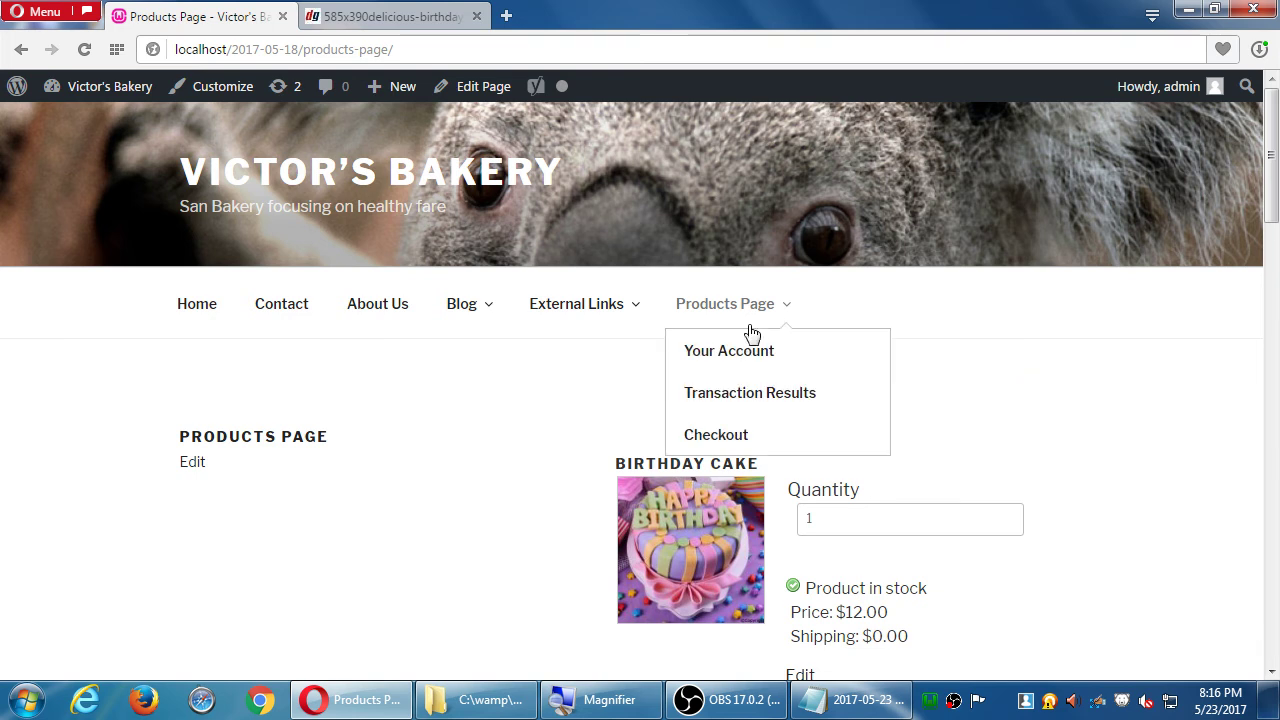
scroll(1145, 470, "down", 10)
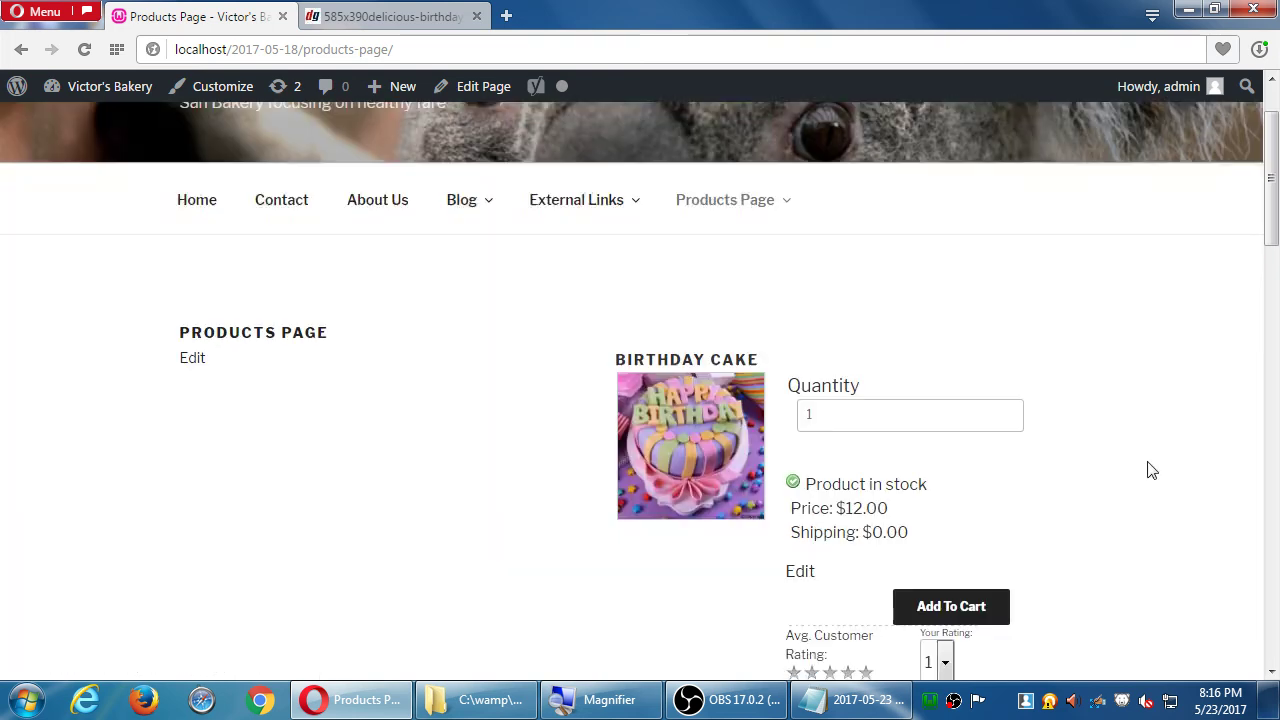
scroll(1150, 470, "down", 9)
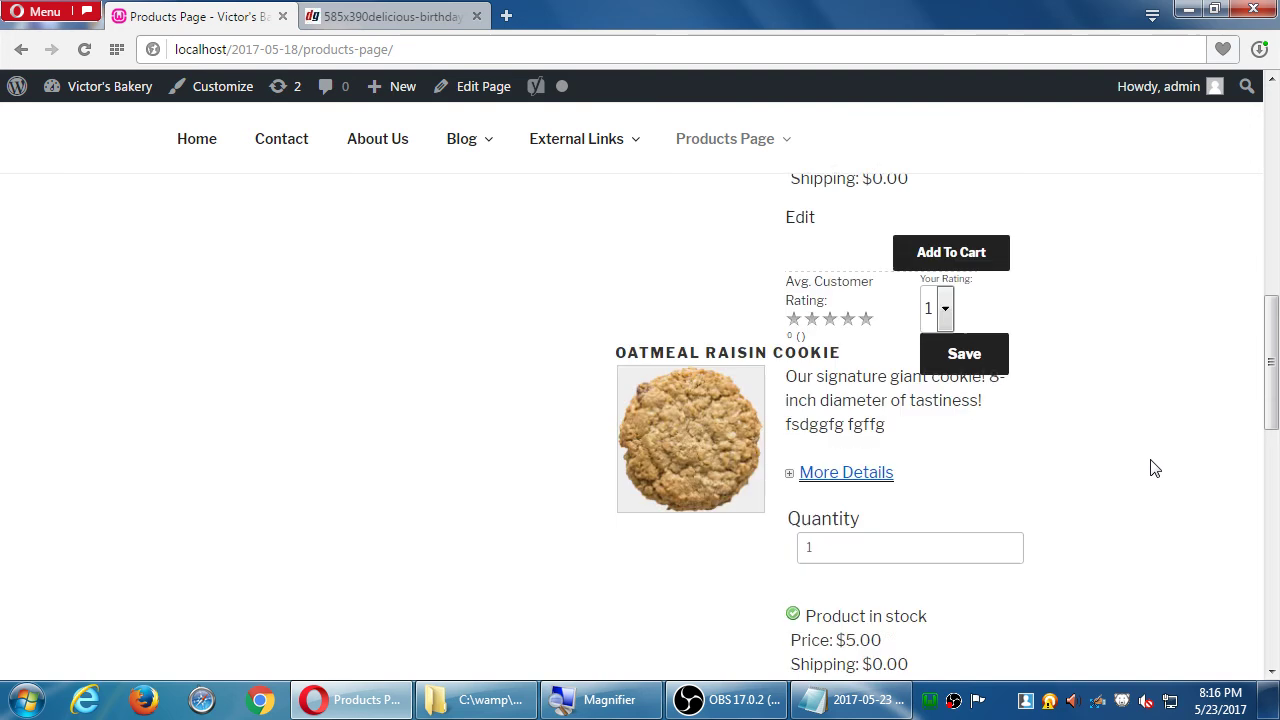
scroll(1155, 469, "up", 6)
scroll(1155, 468, "up", 13)
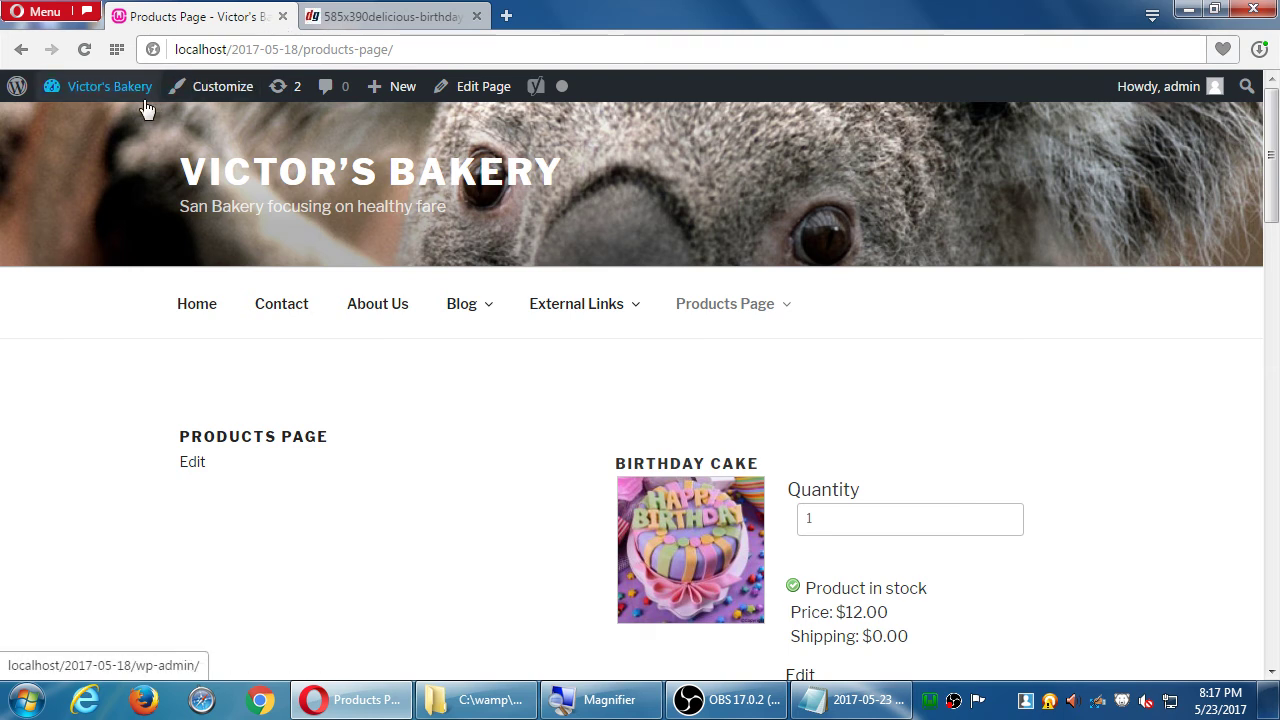
- Go to Menus from the site-name admin bar menu and scroll to the Products Page item
mouse_move(137, 94)
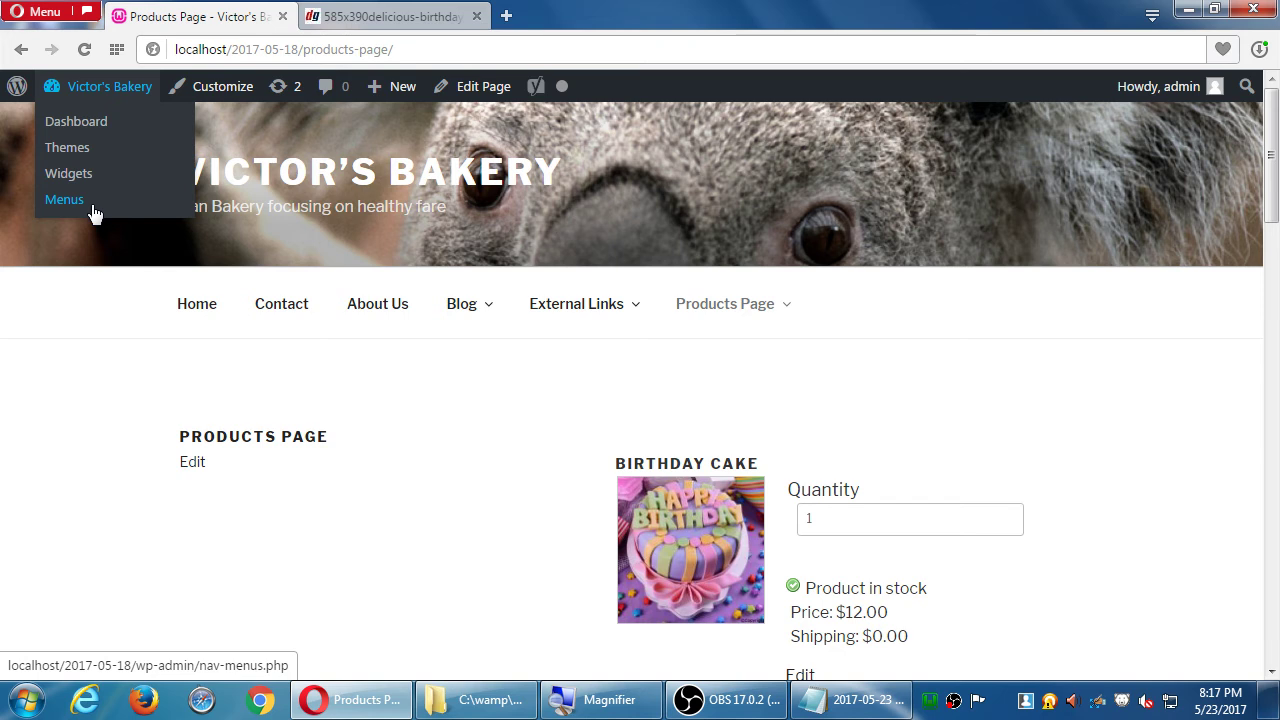
left_click(91, 205)
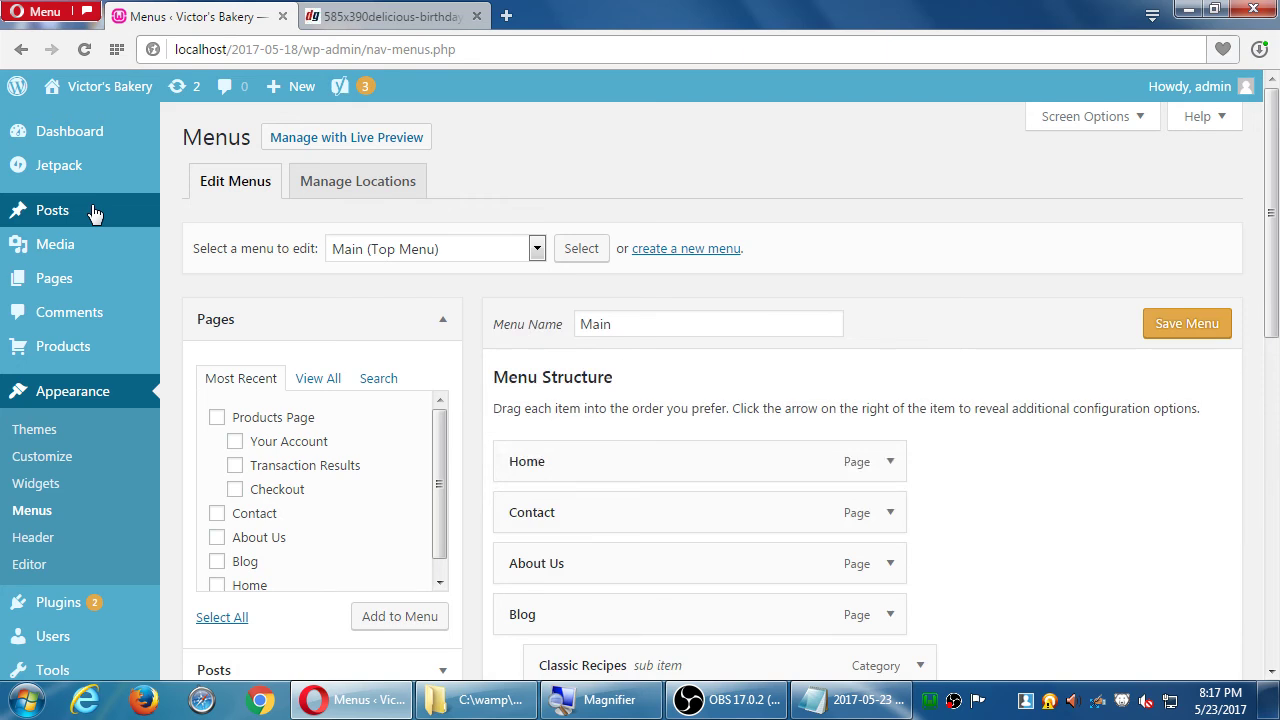
scroll(816, 354, "down", 5)
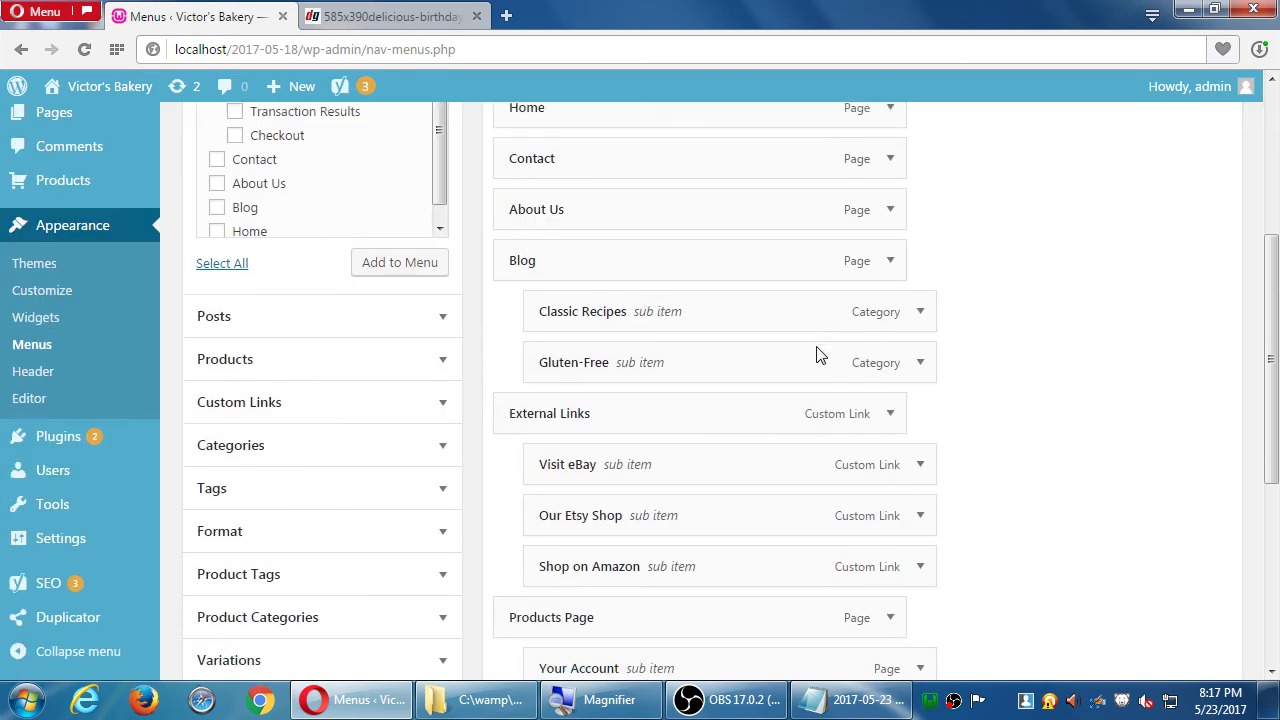
scroll(816, 354, "down", 1)
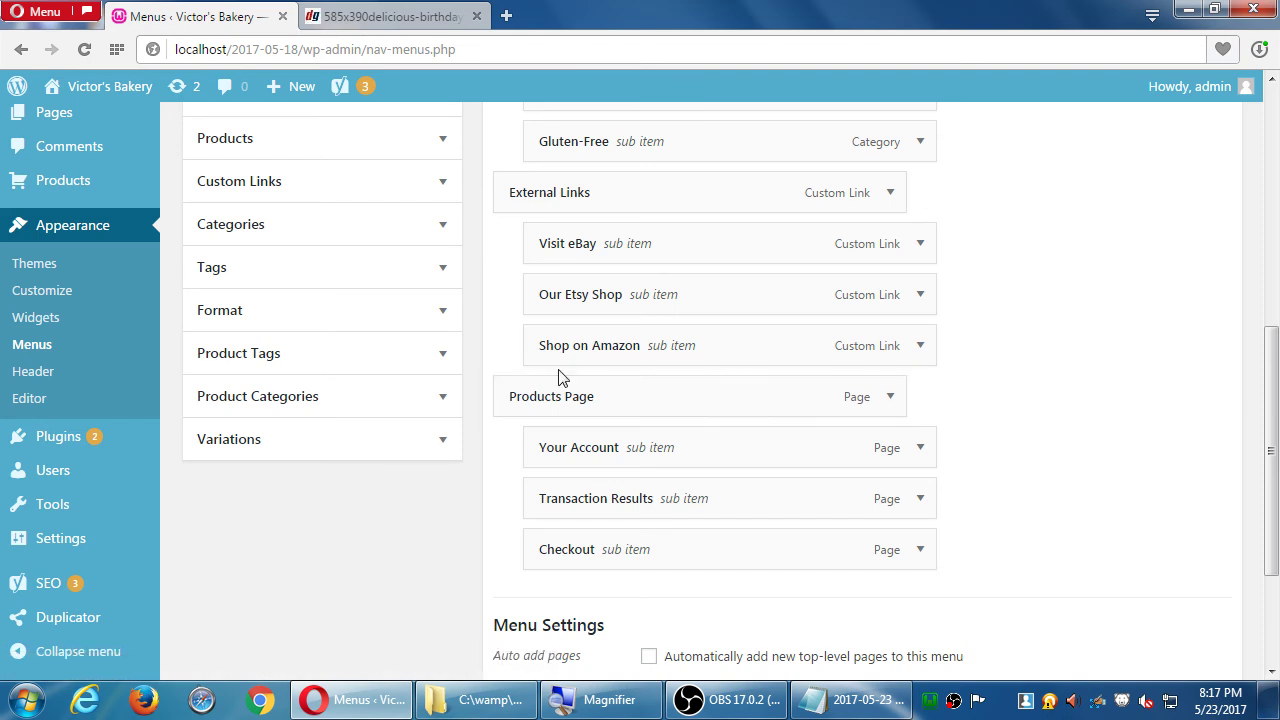
- Expand the Products Page menu item and select its Navigation Label text
left_click(890, 398)
left_click_drag(645, 457, 522, 486)
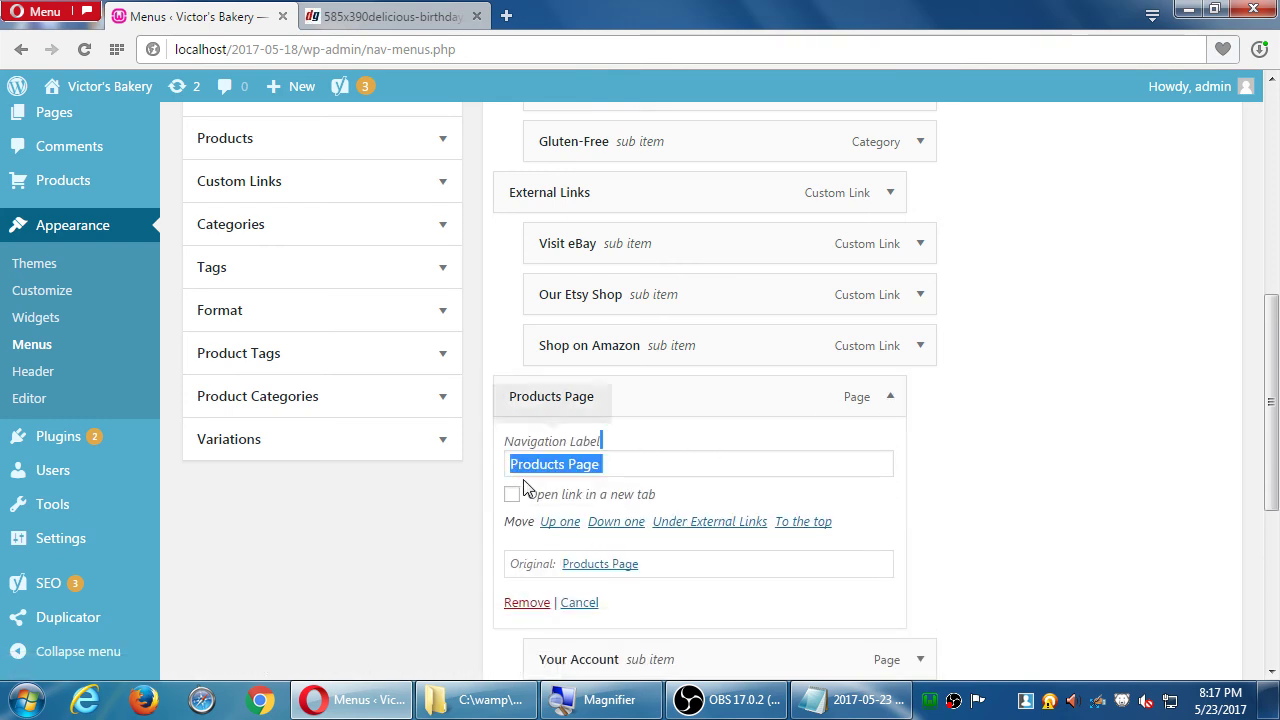
left_click(643, 457)
left_click_drag(643, 457, 503, 472)
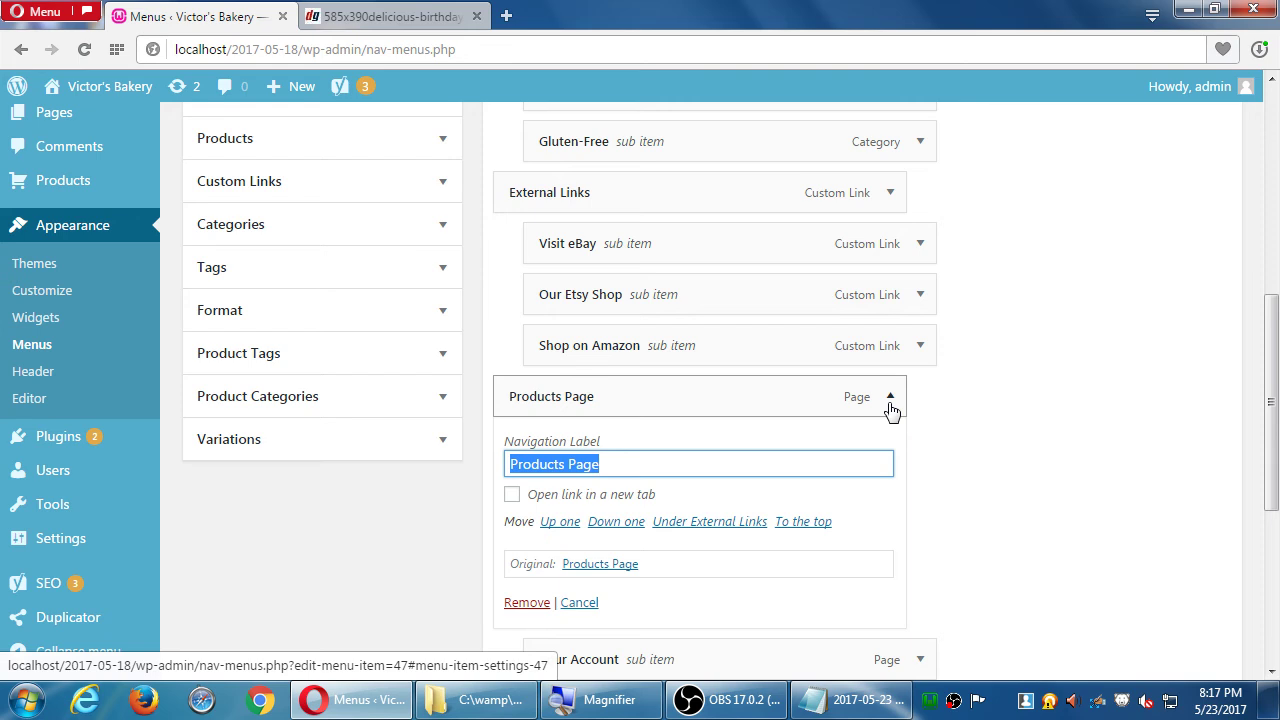
- After trying The Store, Shoppe and The Kitchen, label the item Shop and collapse it
type("S")
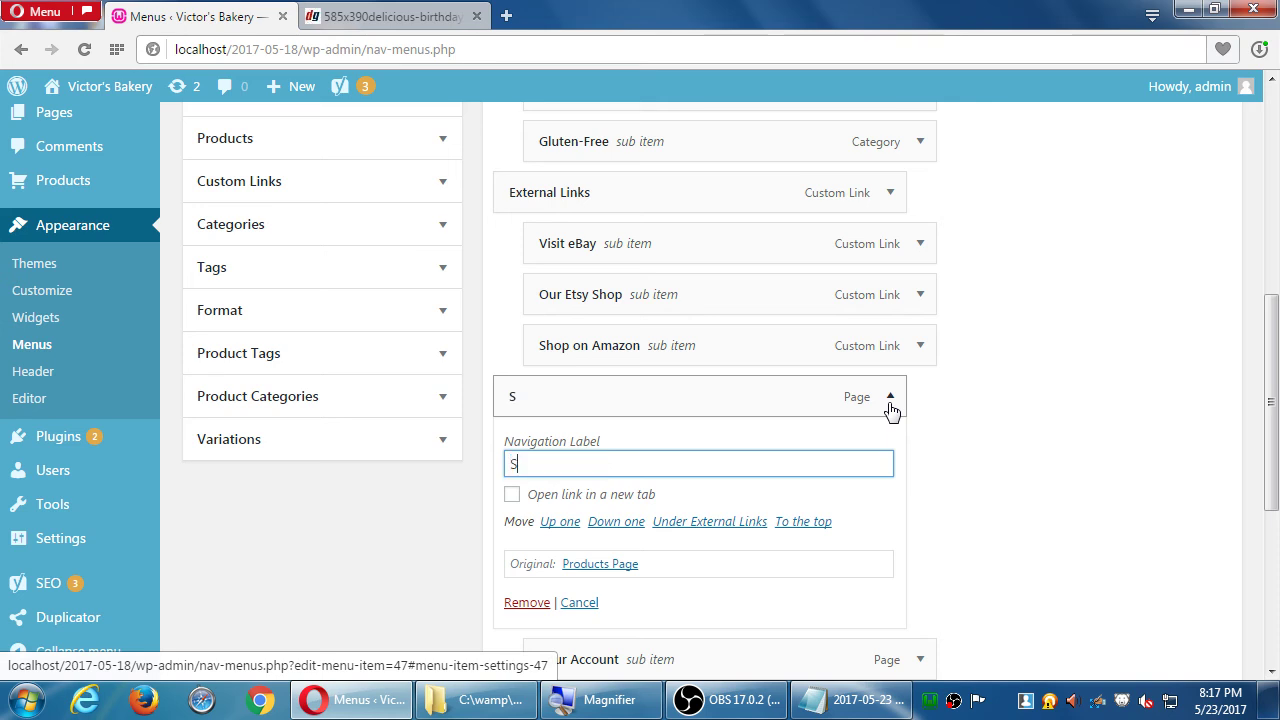
type("hop")
key("BackSpace")
key("BackSpace")
key("BackSpace")
key("BackSpace")
type("The Store")
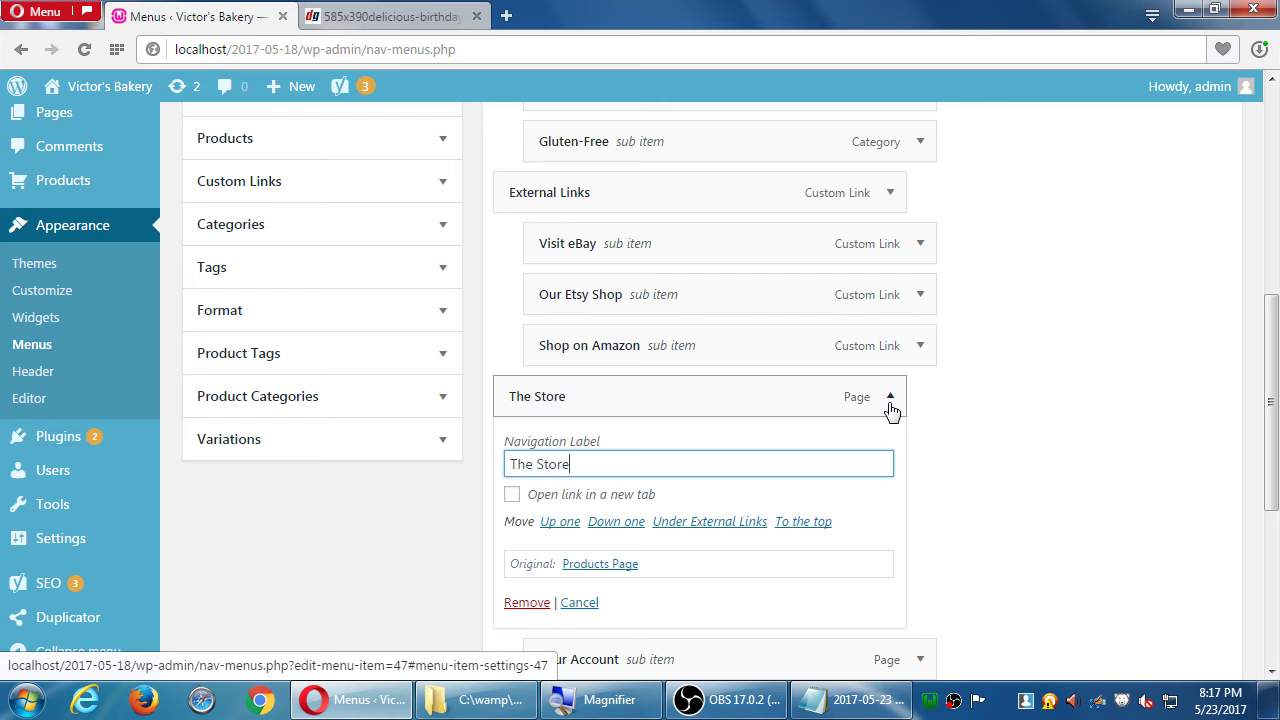
key("BackSpace")
key("BackSpace")
key("BackSpace")
key("BackSpace")
key("BackSpace")
key("BackSpace")
key("BackSpace")
key("BackSpace")
key("BackSpace")
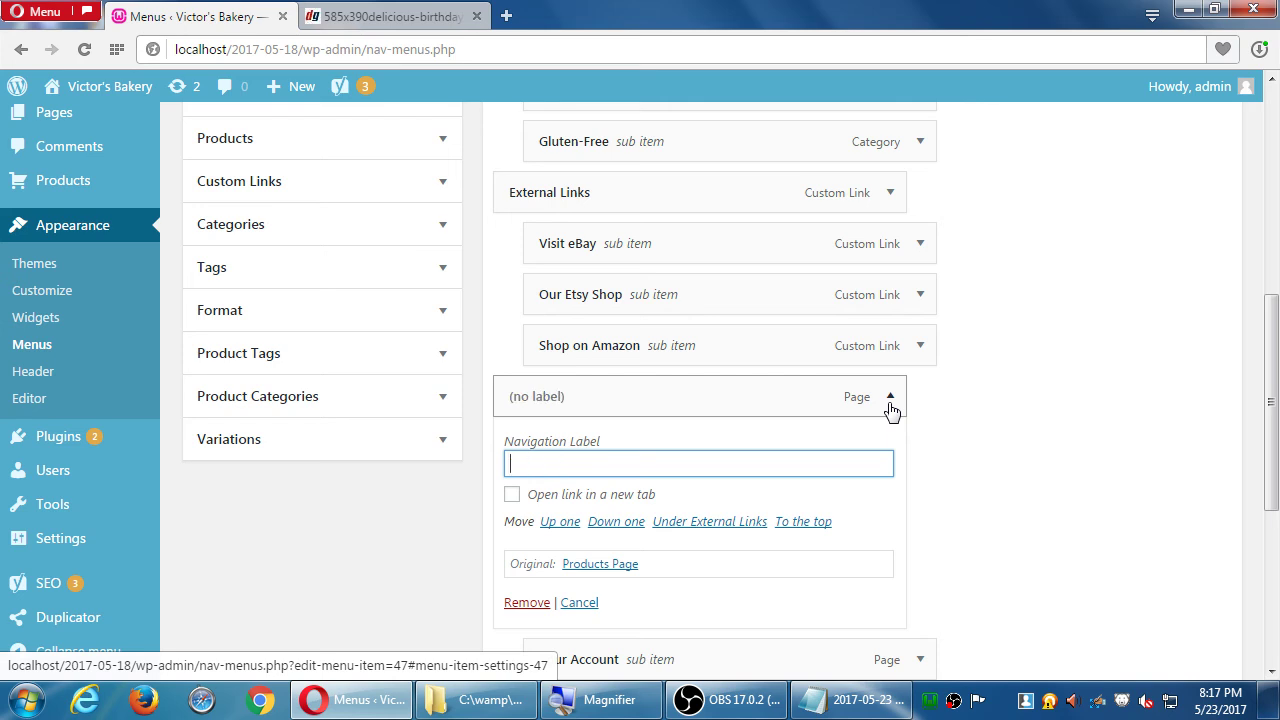
type("Shoppe")
key("BackSpace")
key("BackSpace")
key("BackSpace")
key("BackSpace")
key("BackSpace")
key("BackSpace")
type("The Kitchen")
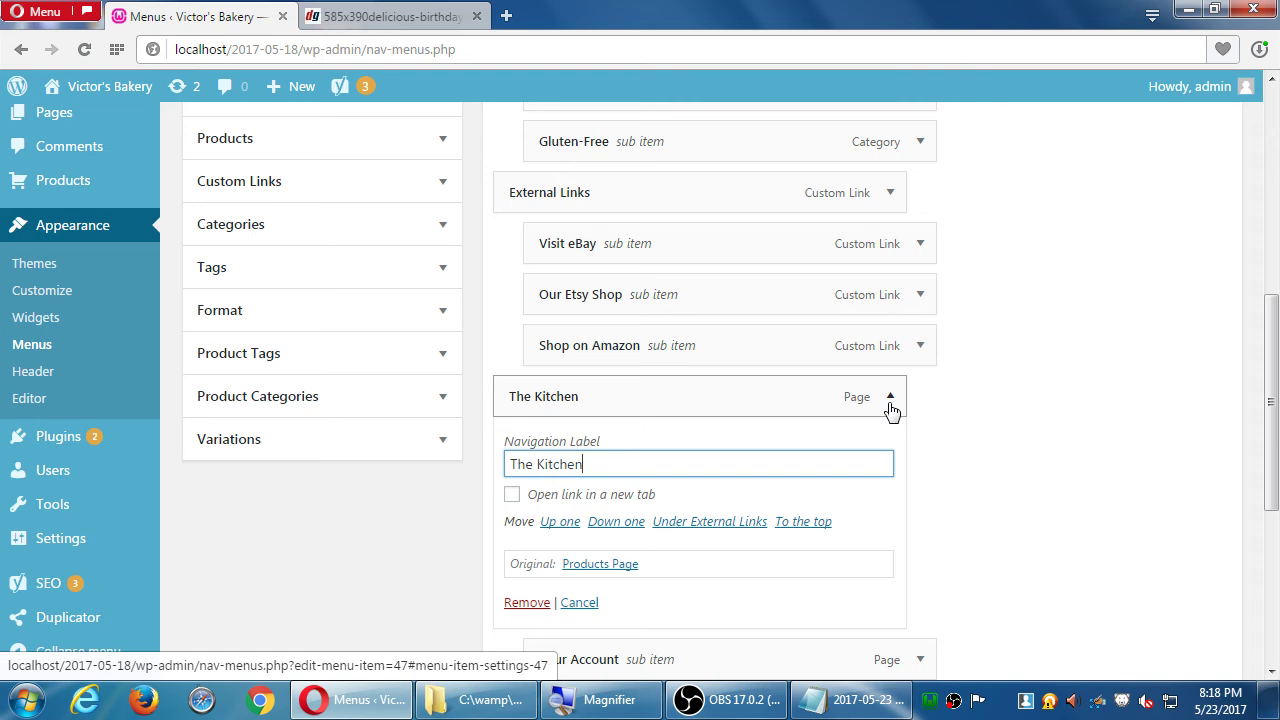
key("BackSpace")
key("BackSpace")
key("BackSpace")
key("BackSpace")
key("BackSpace")
key("BackSpace")
key("BackSpace")
key("BackSpace")
key("BackSpace")
key("BackSpace")
key("BackSpace")
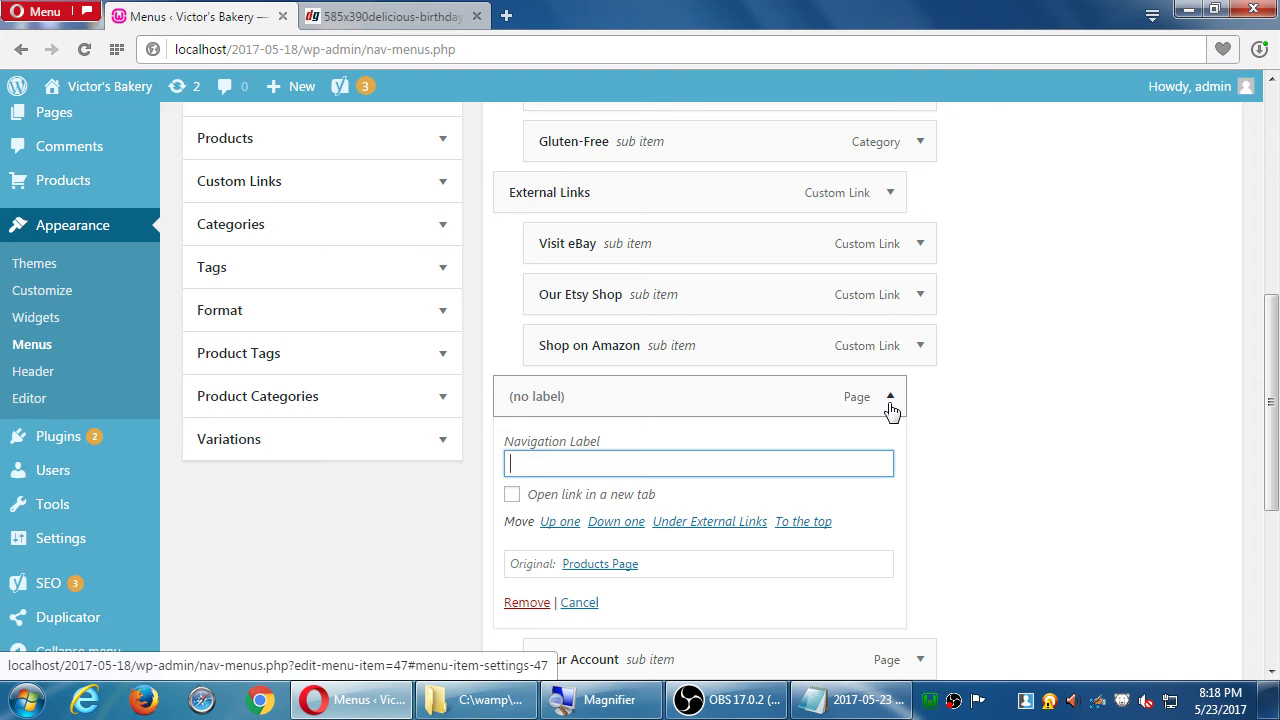
type("Shop")
key("Tab")
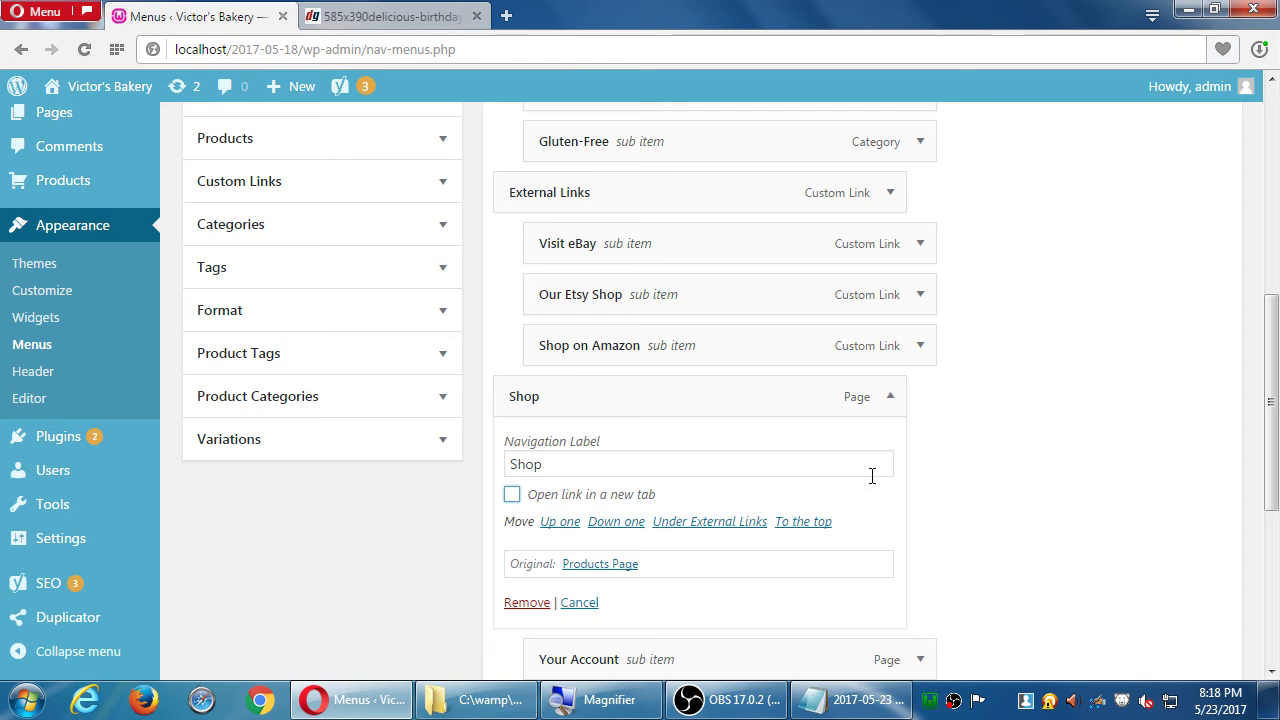
left_click(891, 399)
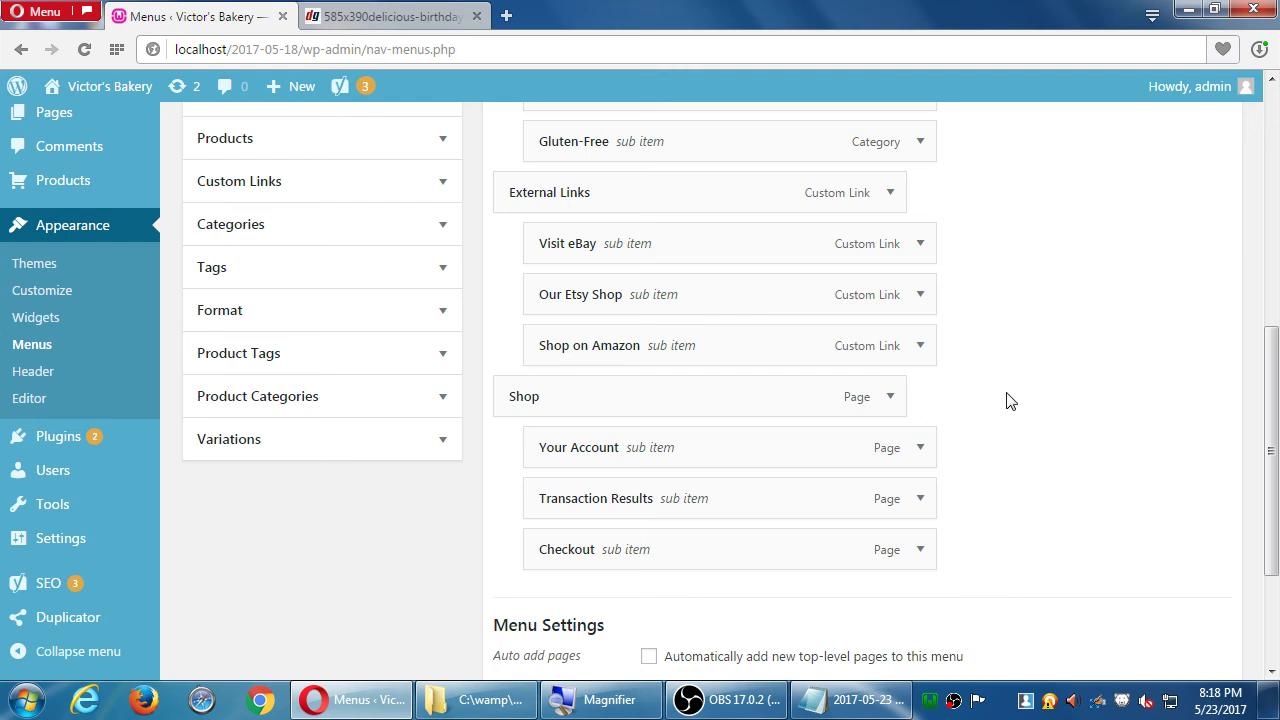
- Expand Product Categories and switch to its View All list
left_click(443, 400)
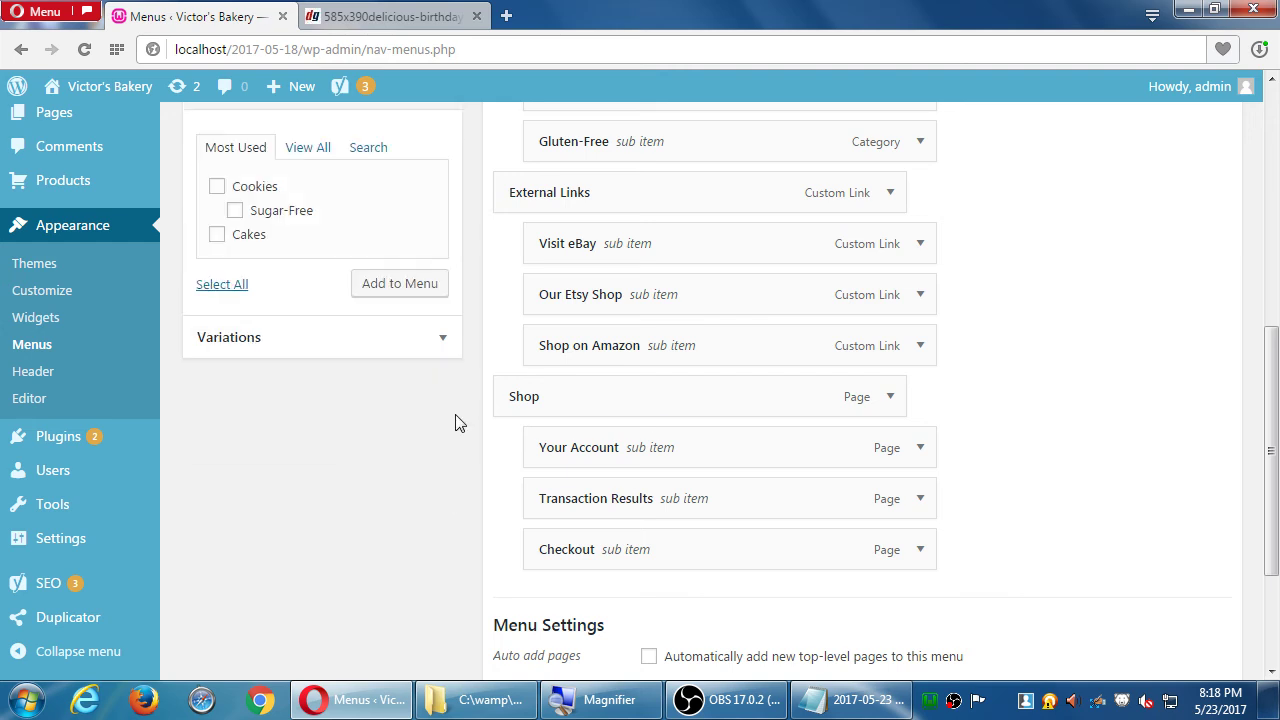
scroll(445, 420, "up", 3)
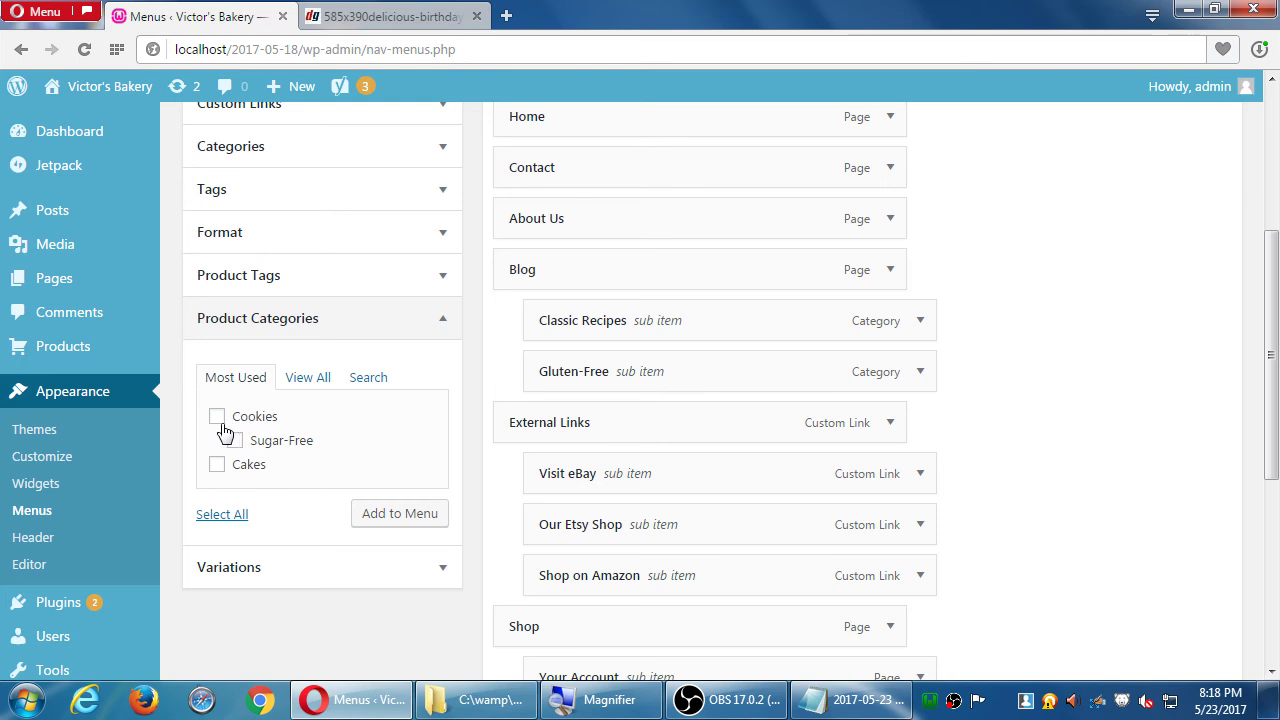
left_click(217, 416)
left_click(217, 464)
left_click(307, 378)
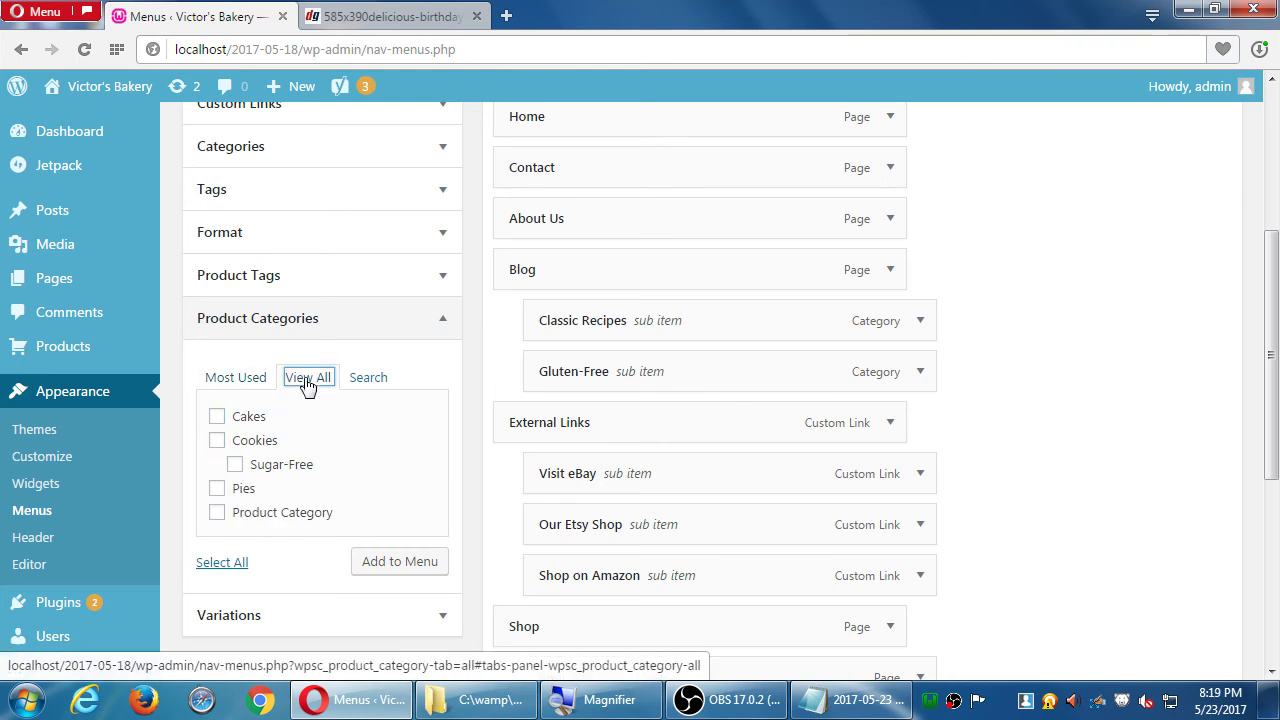
left_click(233, 377)
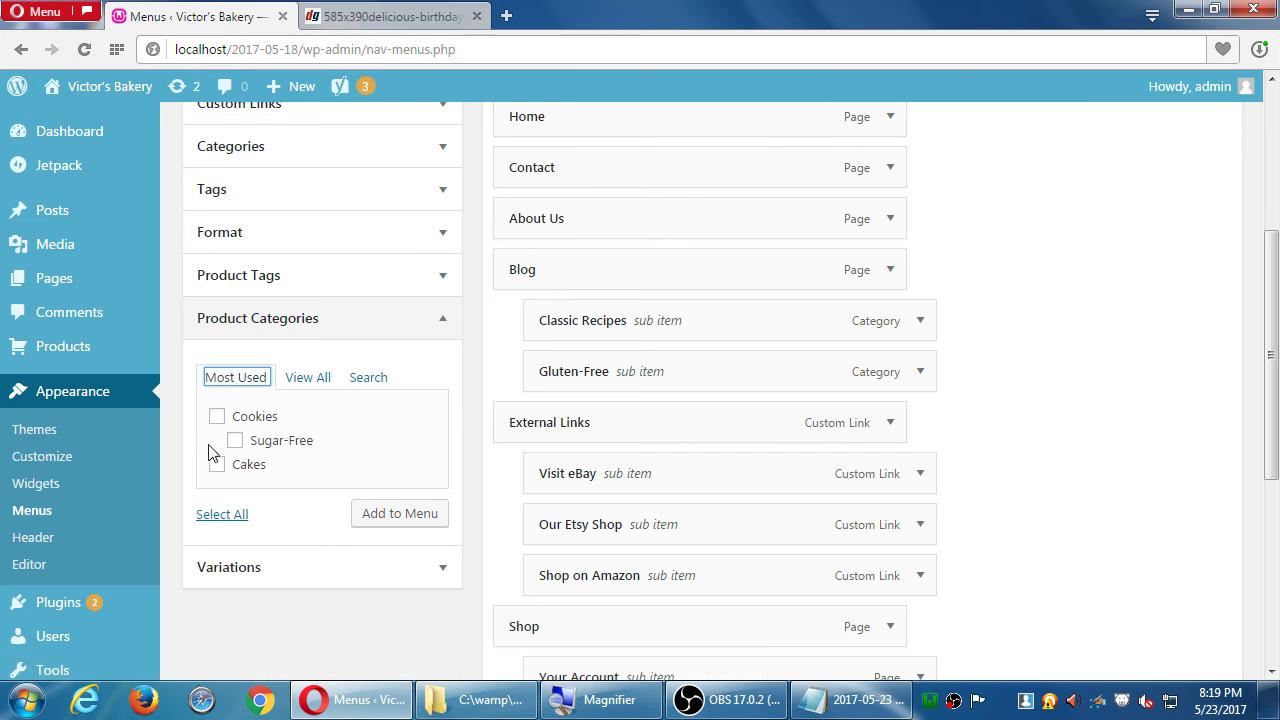
left_click(310, 380)
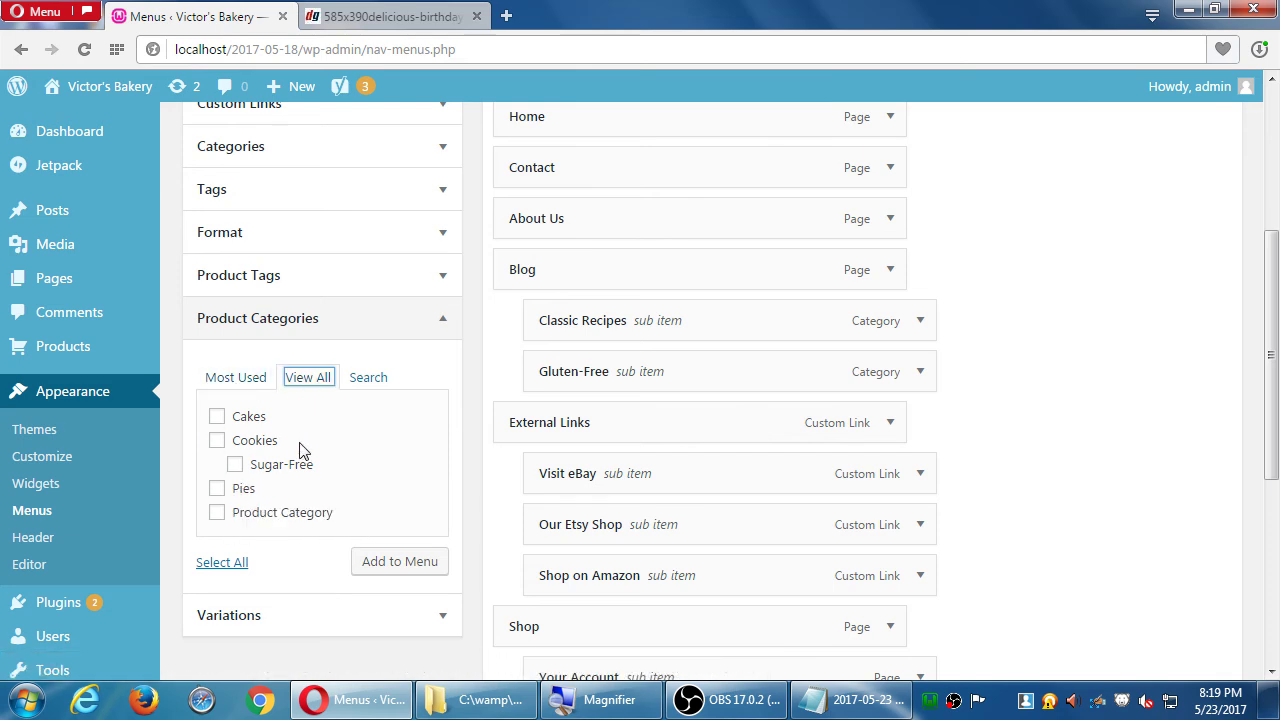
- Tick Cakes, Cookies, Sugar-Free and Pies and add them to the Main menu
left_click(216, 417)
left_click(216, 442)
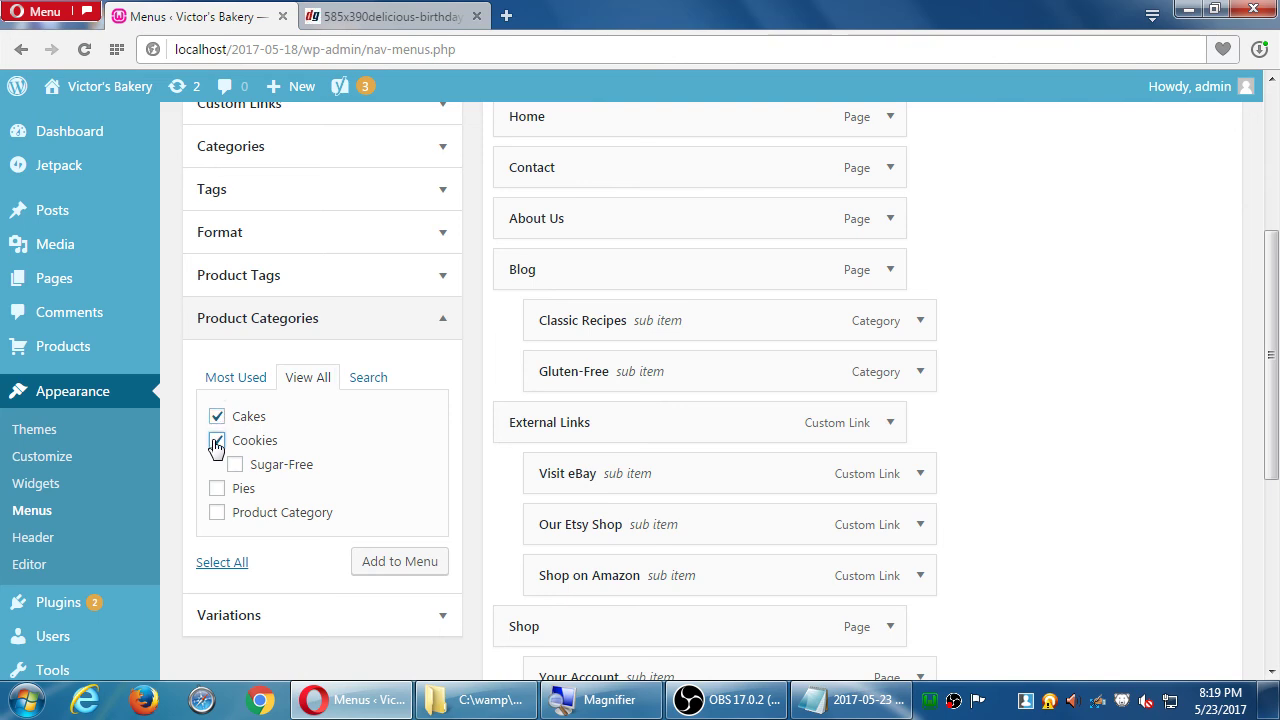
left_click(235, 465)
left_click(217, 489)
scroll(366, 505, "down", 2)
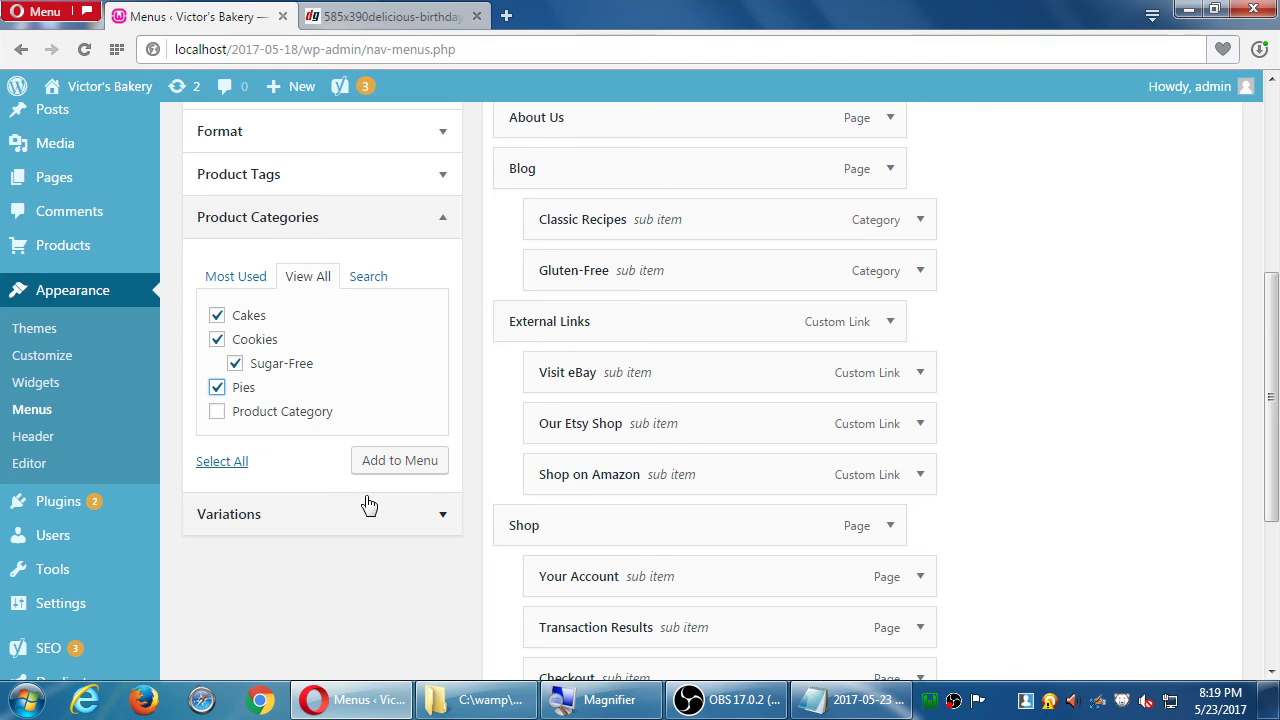
left_click(385, 464)
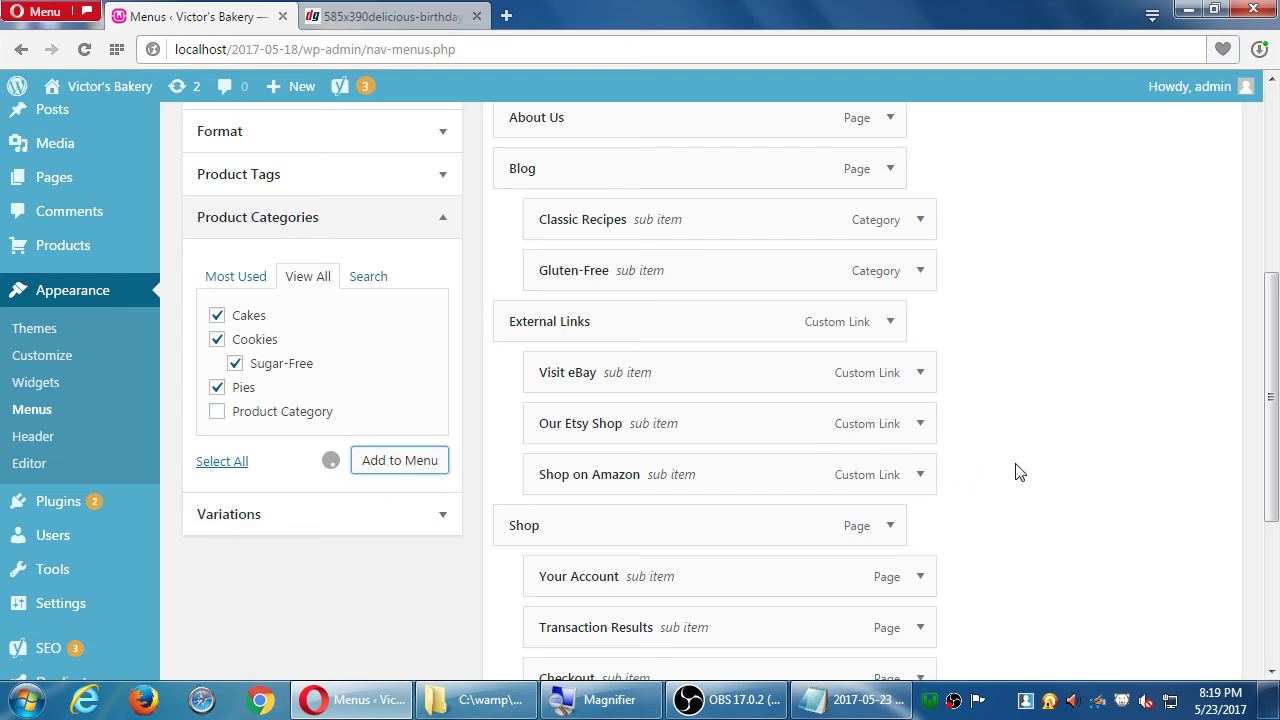
scroll(1043, 468, "down", 3)
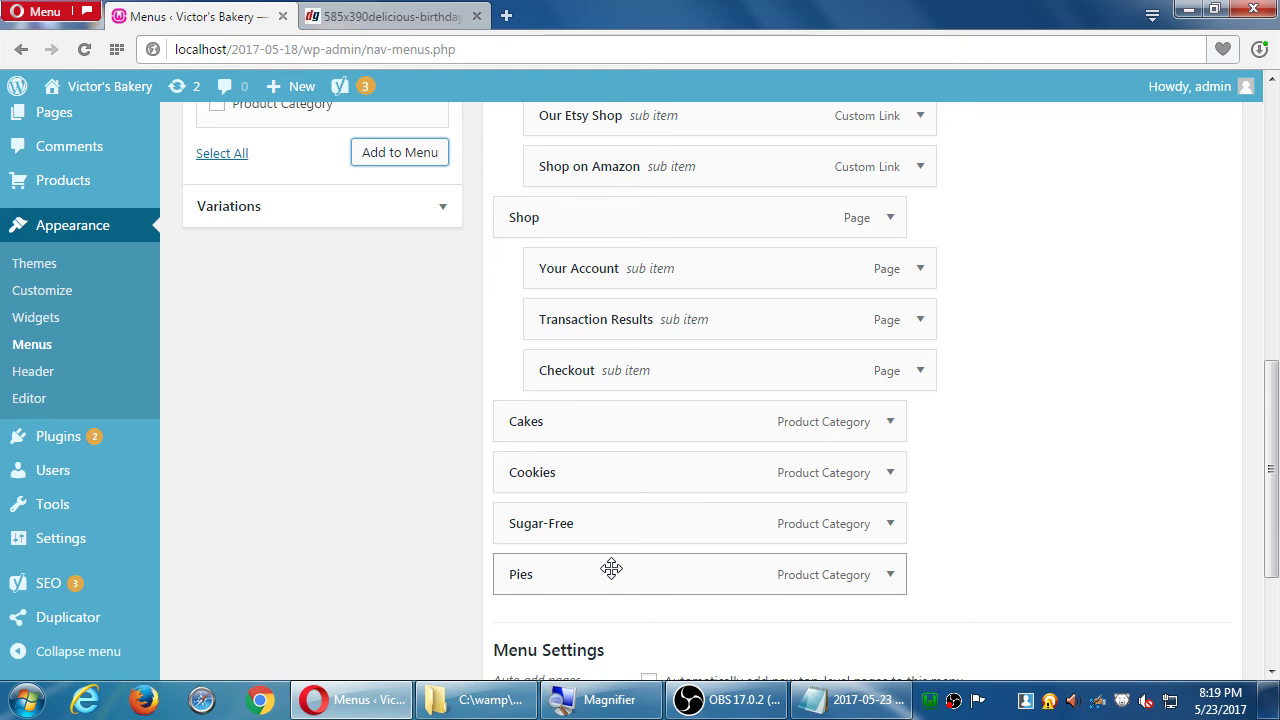
- Drag Sugar-Free rightward beneath Cookies so it becomes Cookies' sub item
left_click_drag(559, 528, 655, 535)
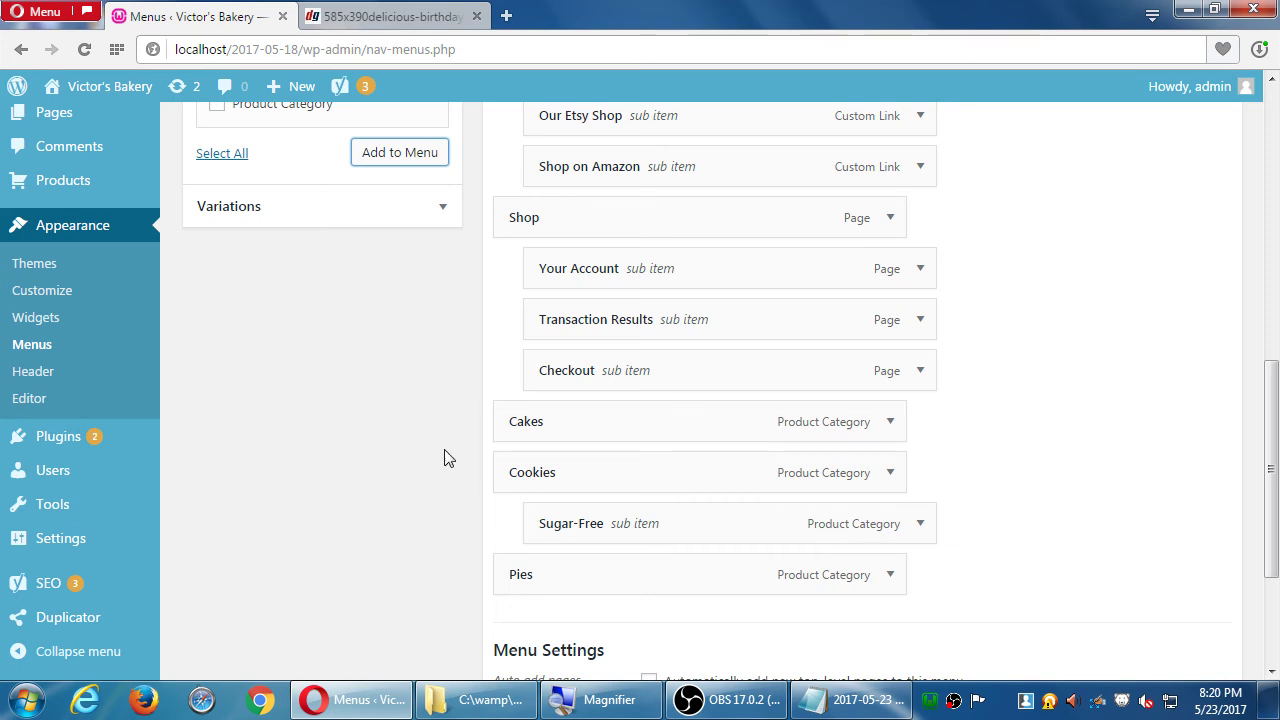
scroll(447, 450, "up", 1)
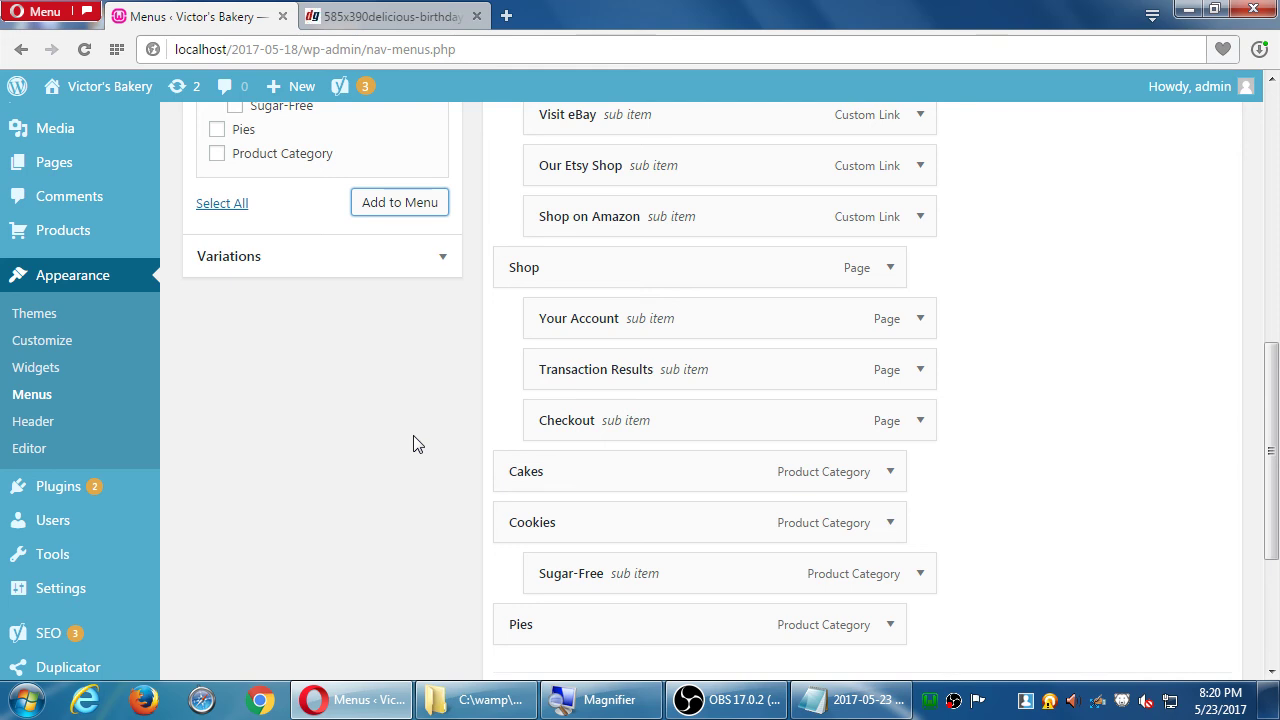
scroll(409, 449, "up", 6)
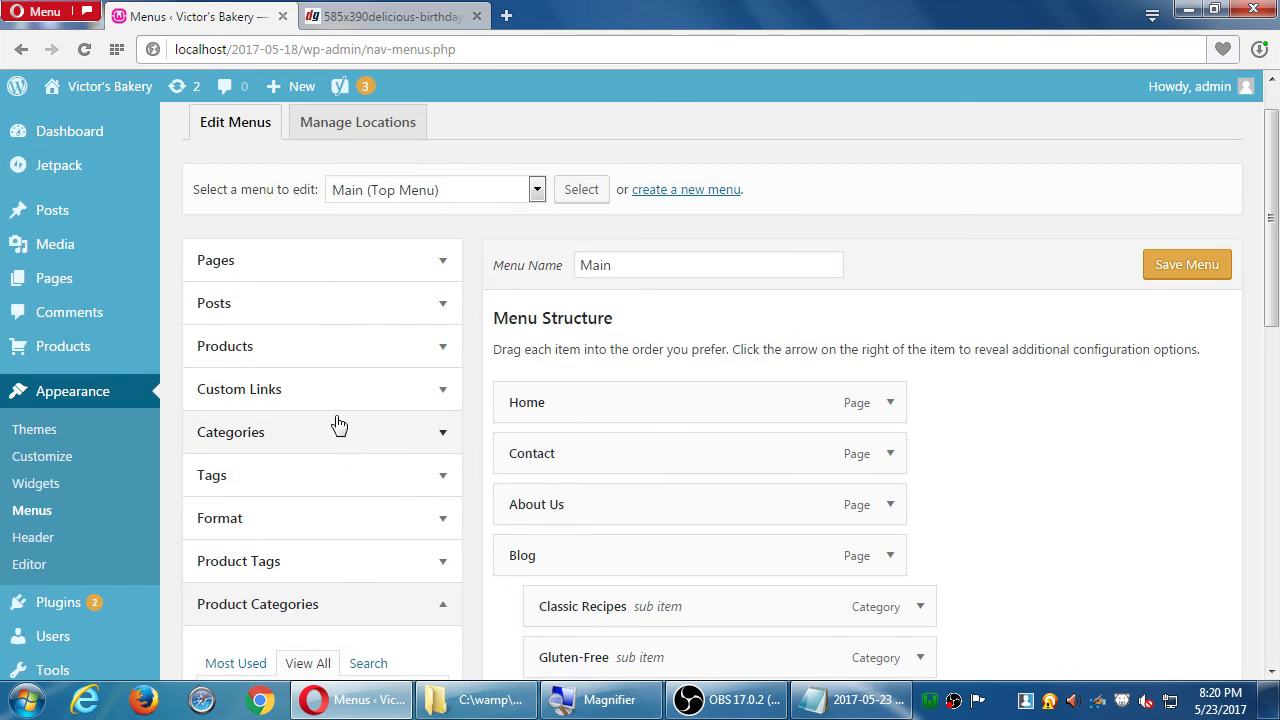
- Fill in a custom link with URL # and link text Categories, then add it to the menu
left_click(329, 396)
scroll(446, 435, "down", 3)
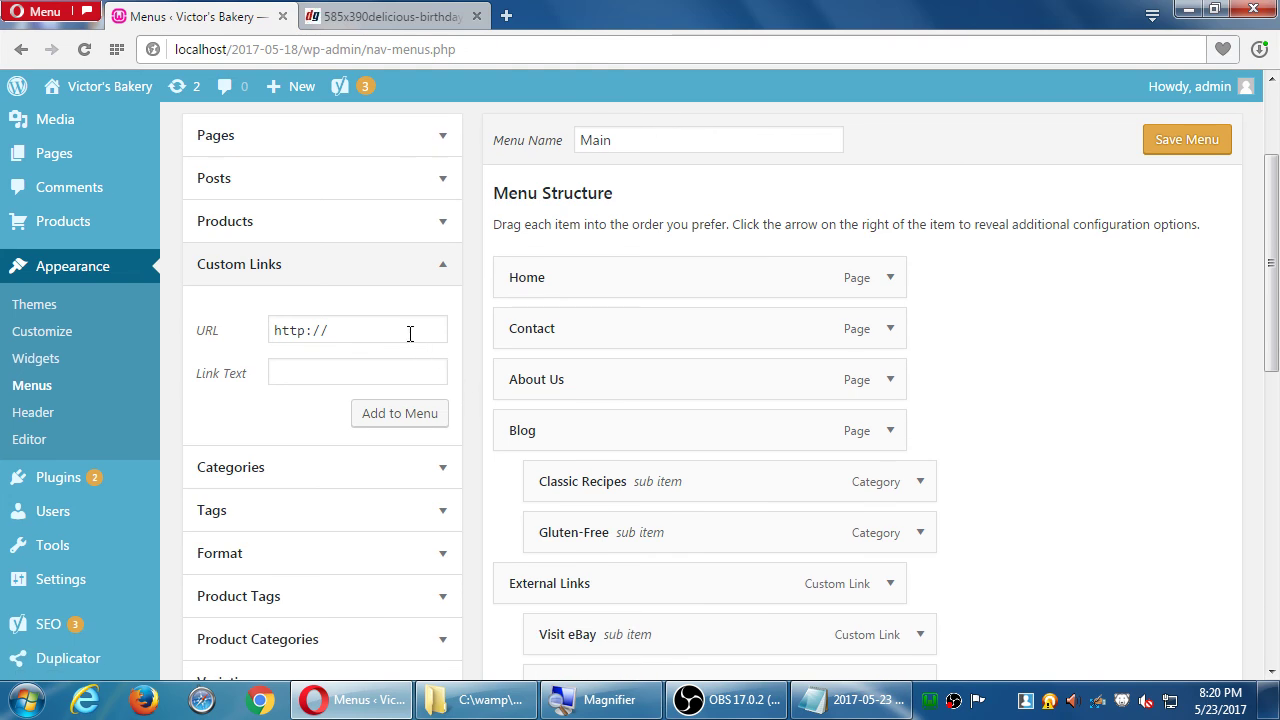
left_click(410, 333)
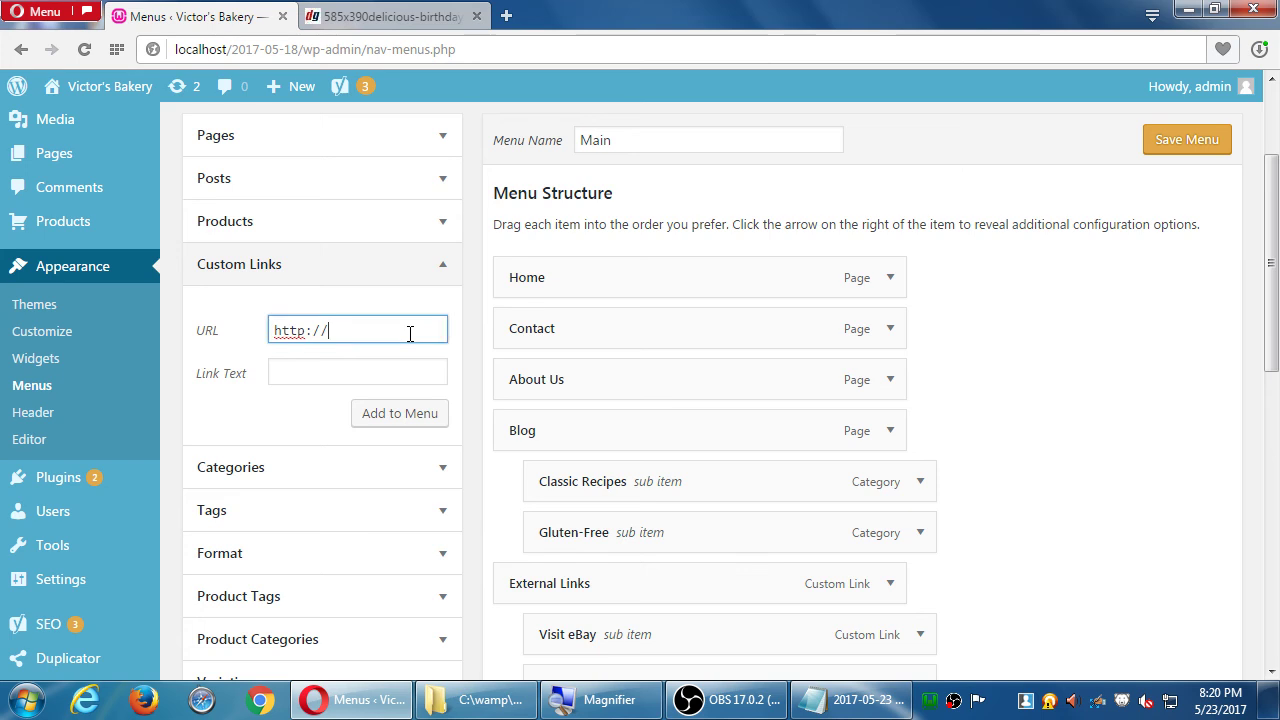
key("BackSpace")
key("BackSpace")
key("BackSpace")
key("BackSpace")
key("BackSpace")
key("BackSpace")
key("BackSpace")
type("#")
key("Tab")
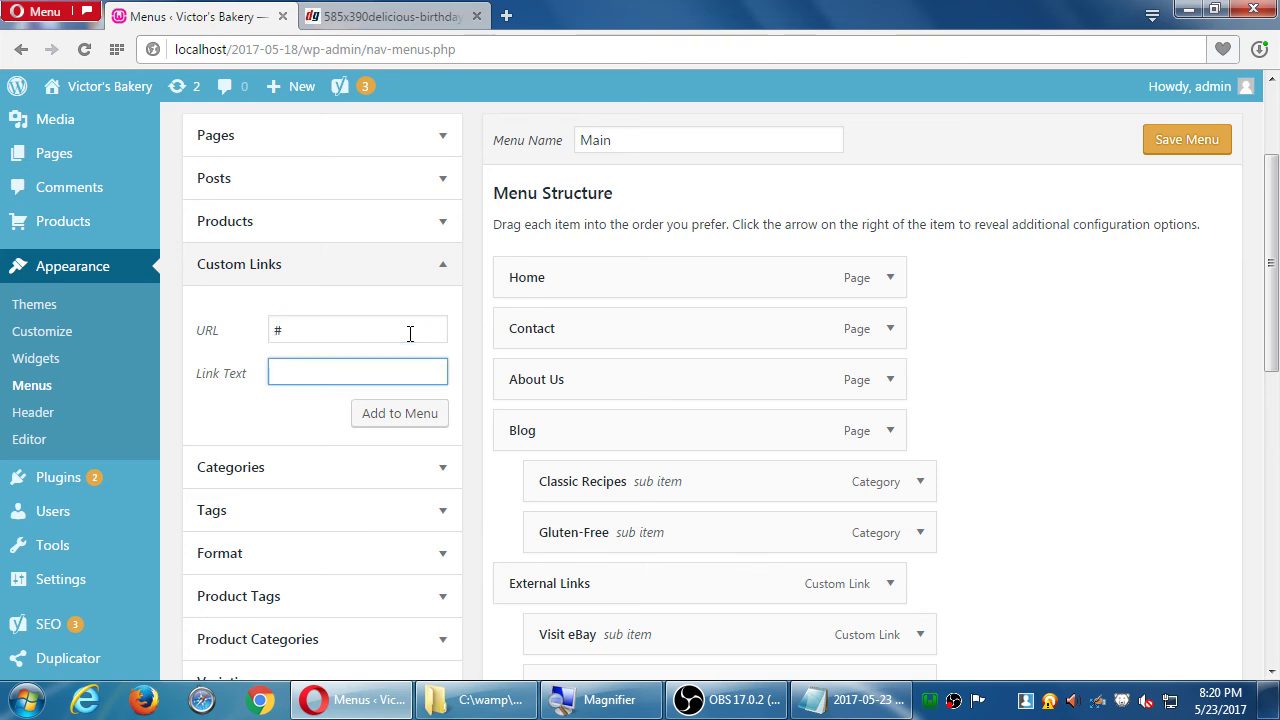
type("Categories")
scroll(455, 337, "down", 1)
scroll(460, 340, "down", 1)
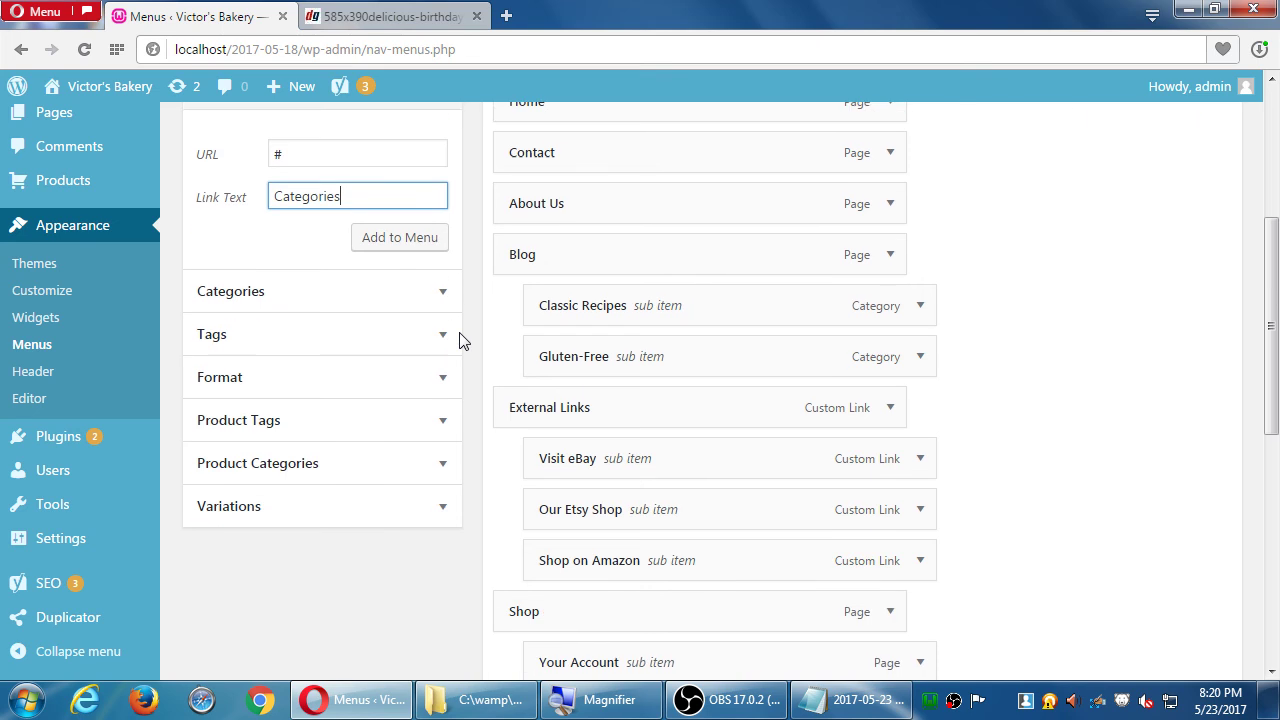
scroll(462, 341, "up", 1)
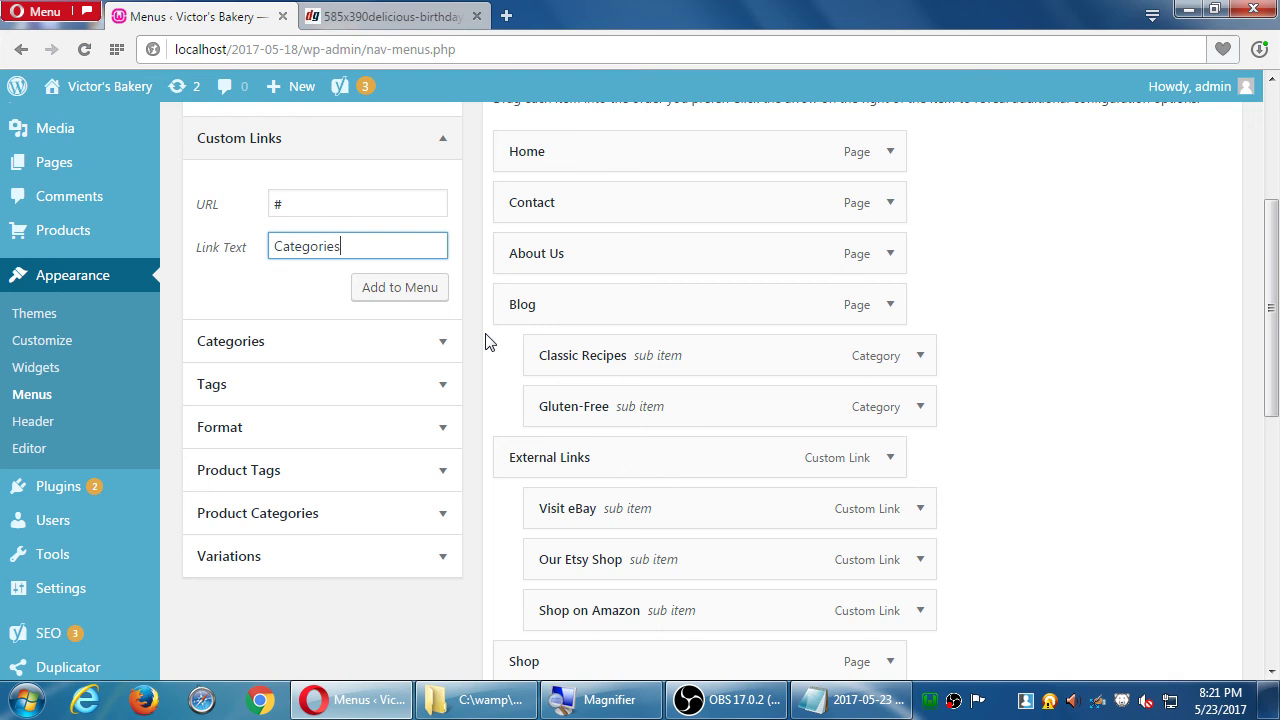
double_click(300, 204)
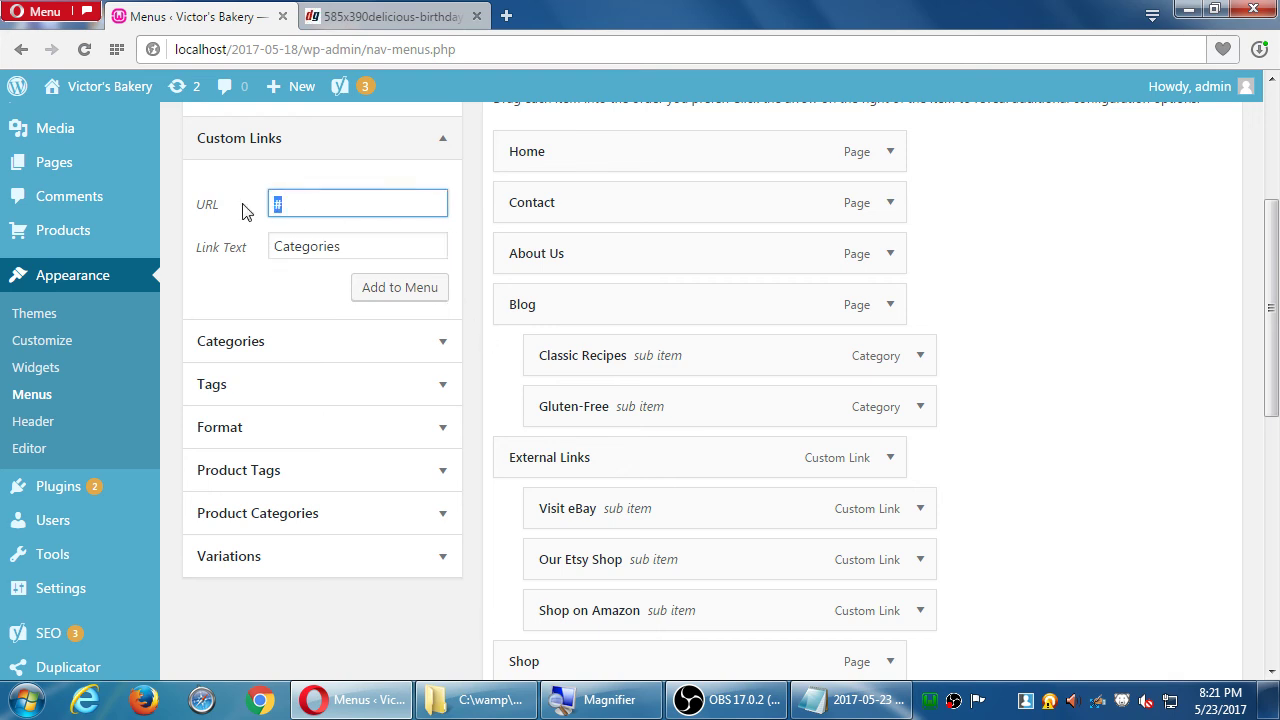
left_click(379, 292)
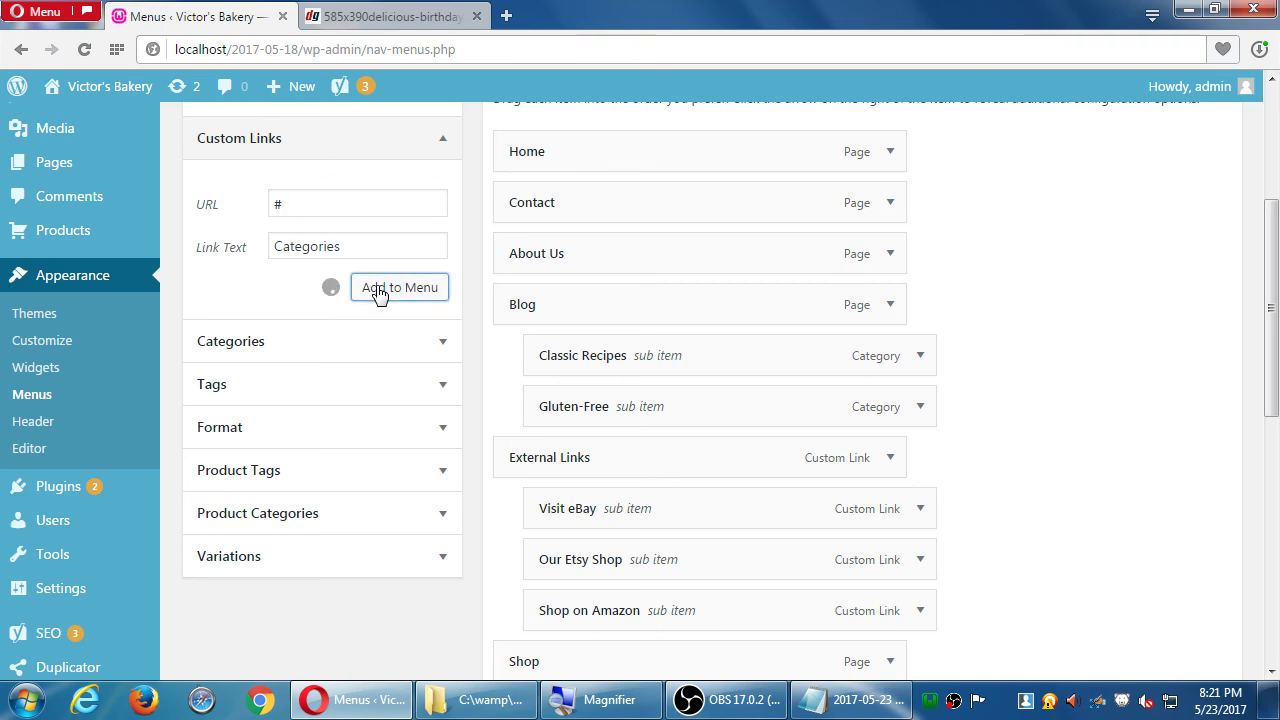
- Drag Categories under Shop, then Cakes, Cookies (with Sugar-Free) and Pies under Categories
scroll(886, 423, "down", 4)
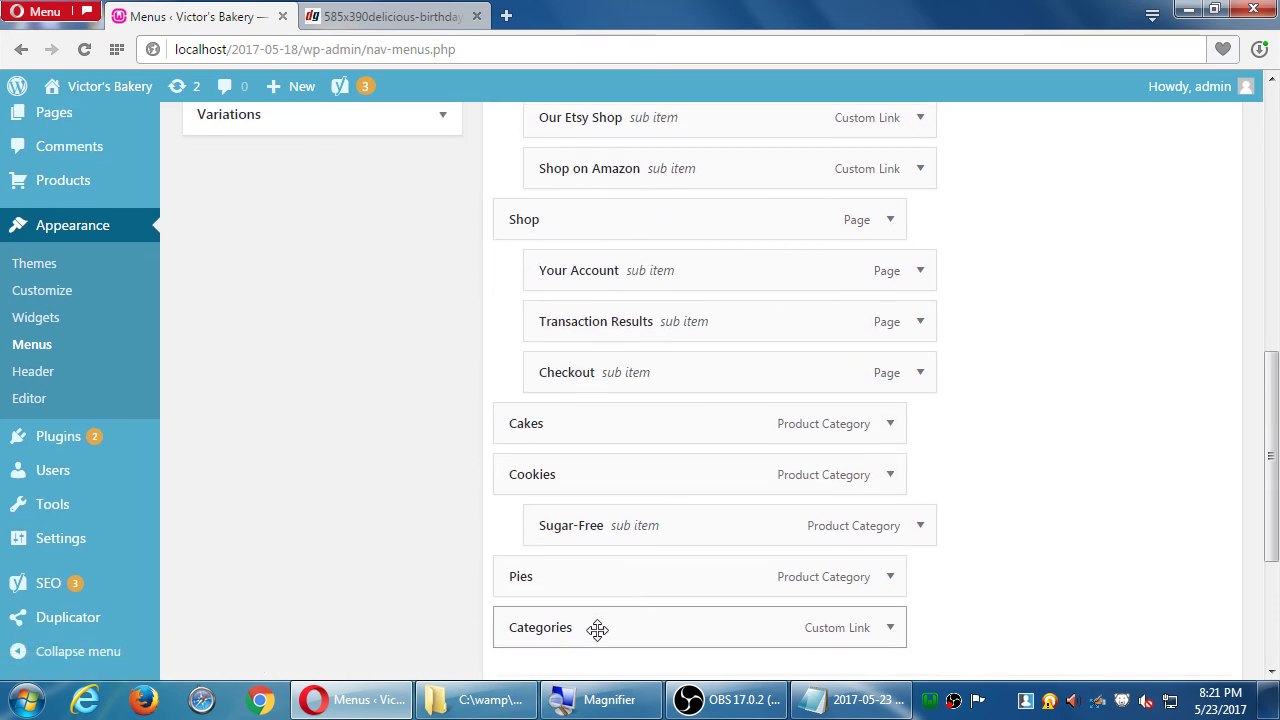
left_click_drag(597, 629, 638, 260)
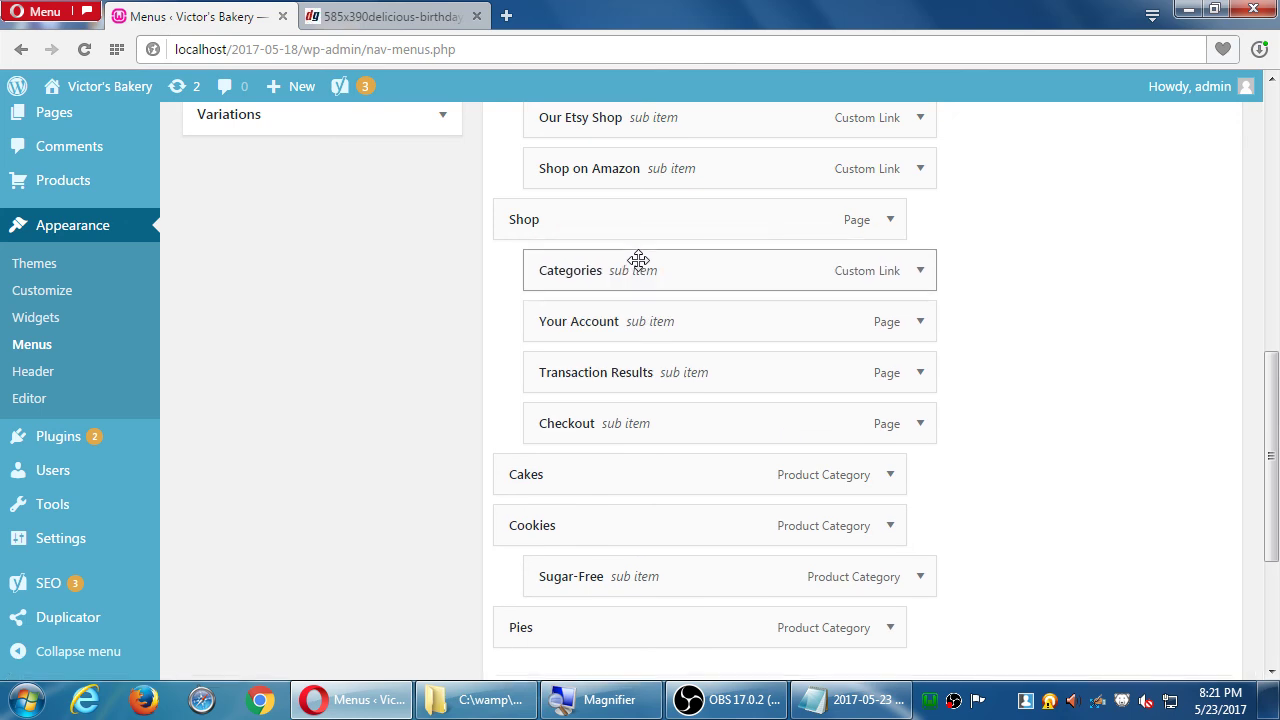
left_click_drag(551, 468, 620, 314)
left_click_drag(551, 525, 617, 364)
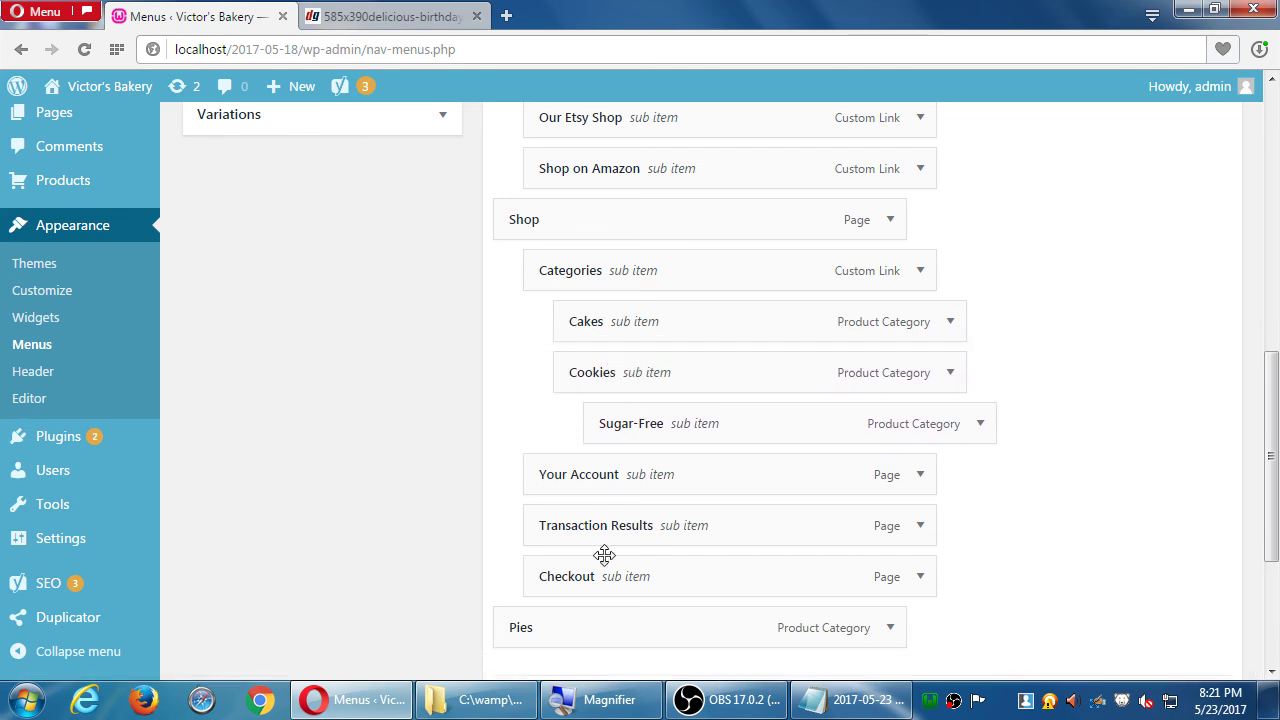
left_click_drag(591, 623, 653, 441)
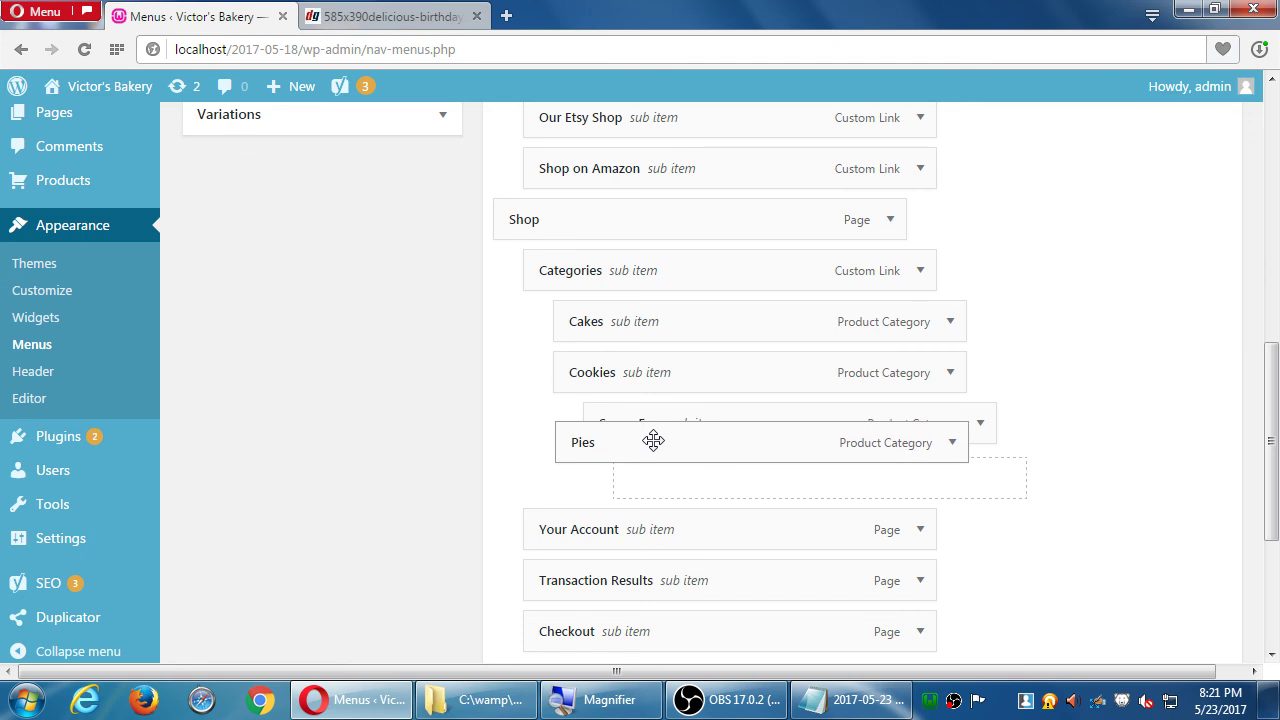
left_click_drag(653, 441, 739, 470)
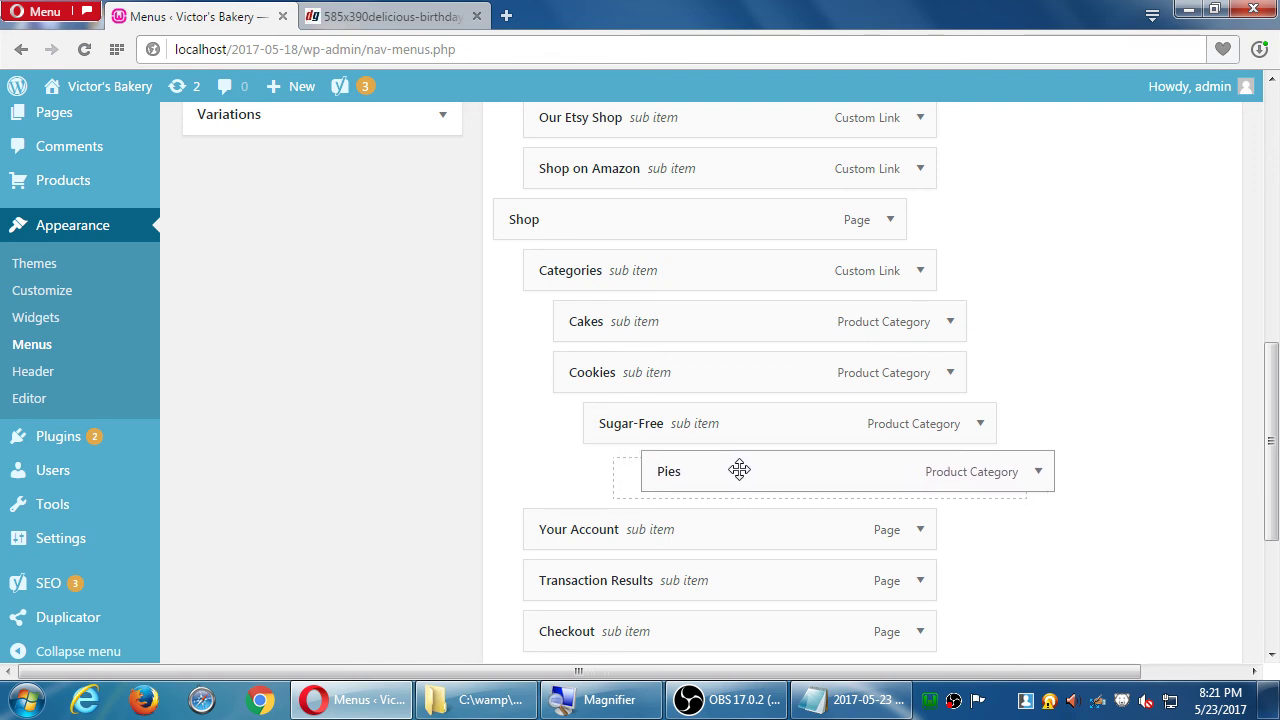
left_click_drag(739, 470, 668, 476)
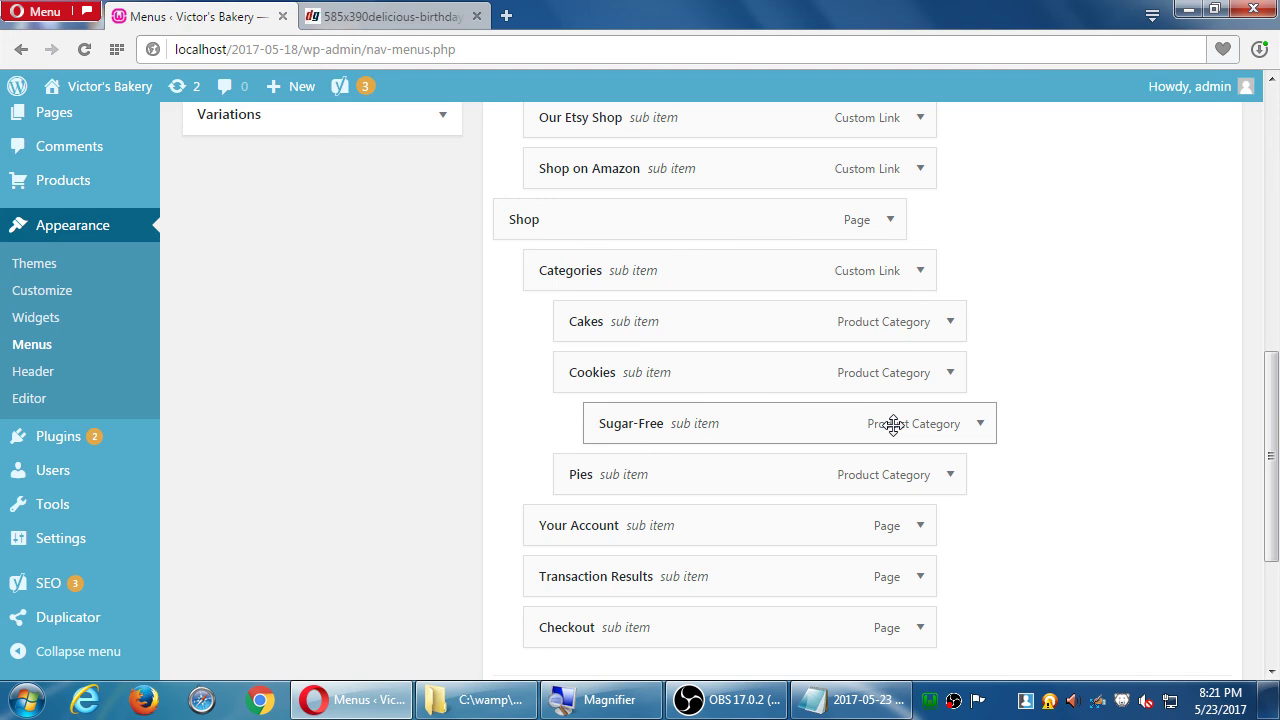
- Expand the Categories item's settings to review them, then collapse it again
left_click(920, 271)
scroll(981, 300, "down", 1)
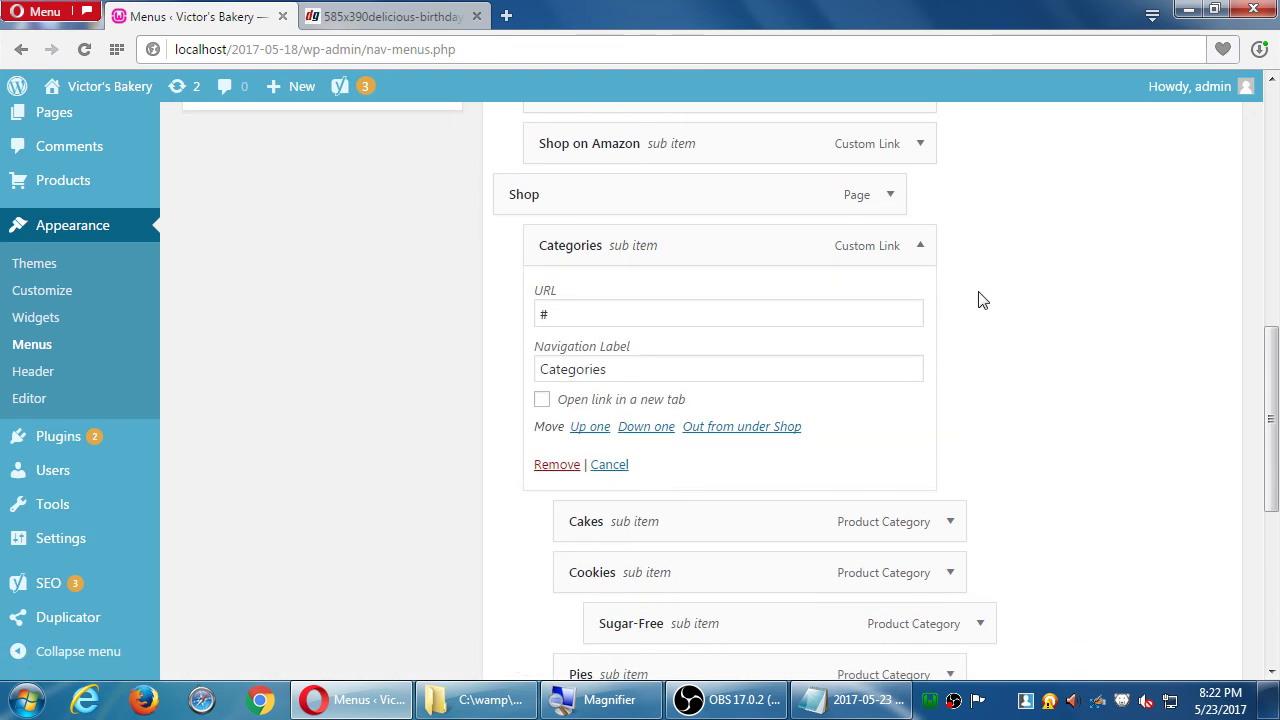
scroll(981, 300, "down", 1)
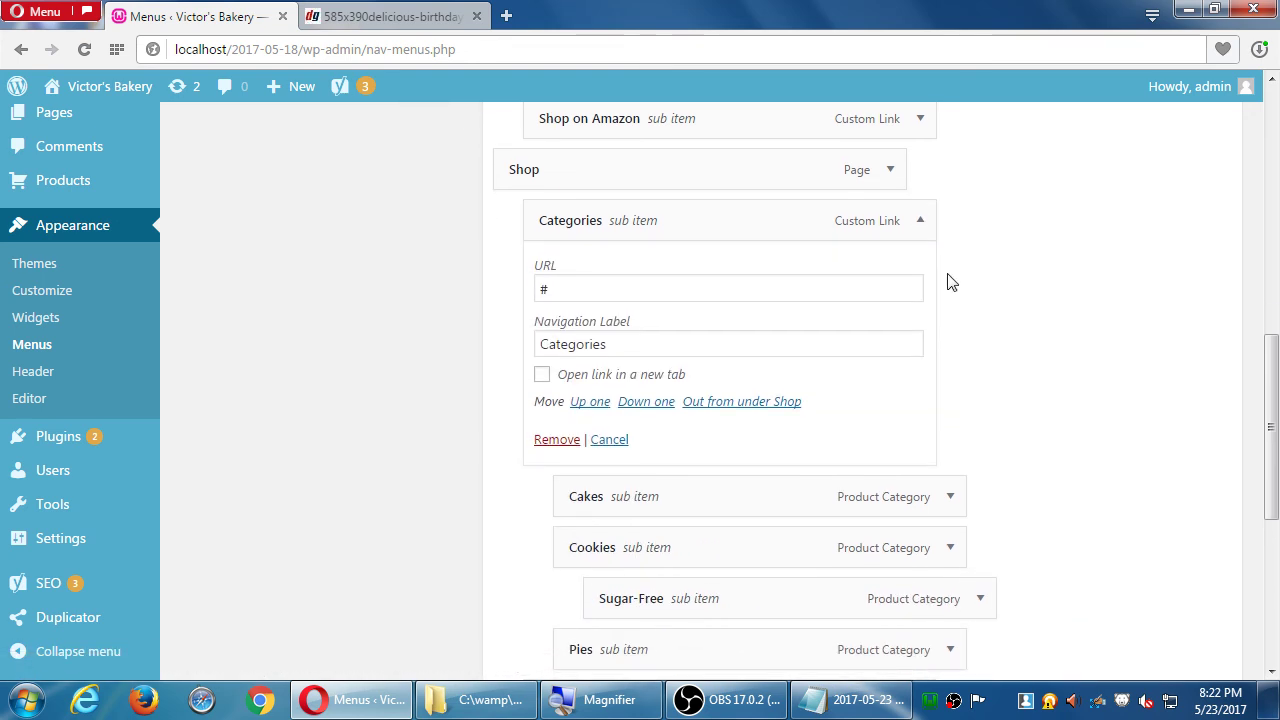
left_click(920, 221)
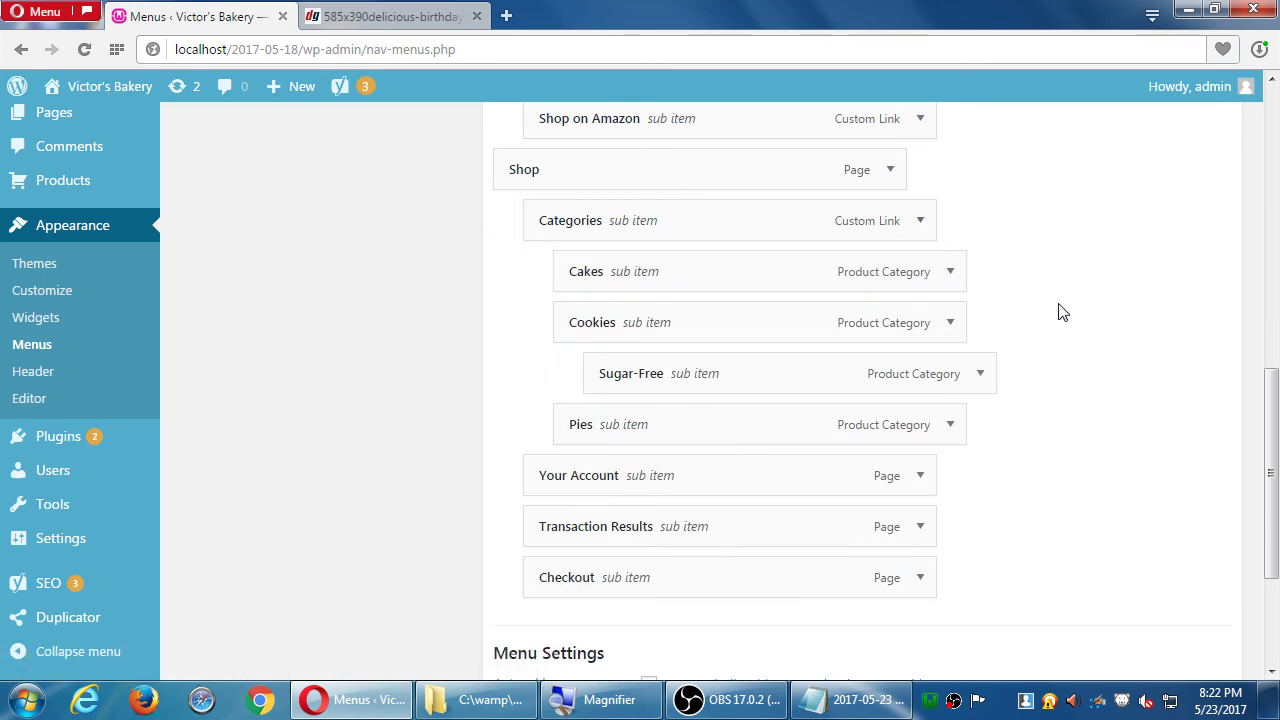
scroll(1058, 310, "up", 10)
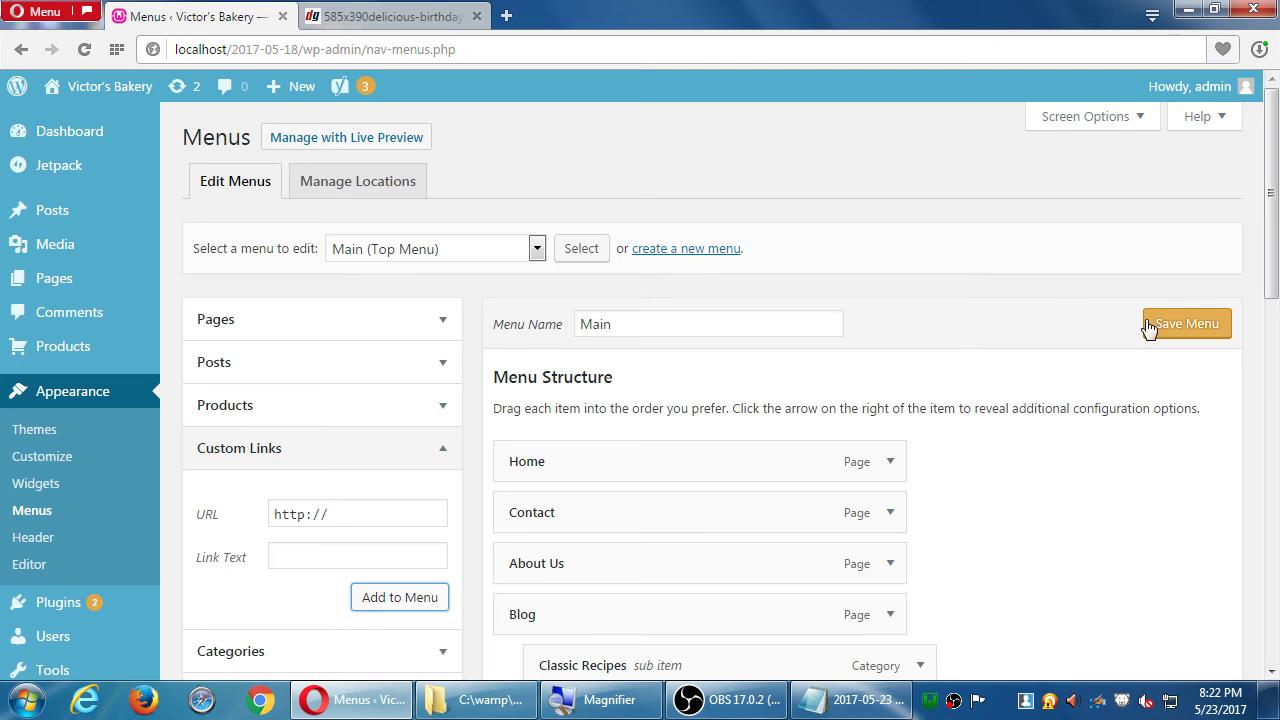
- Save the restructured Main menu and view the live site in a new tab
left_click(1149, 328)
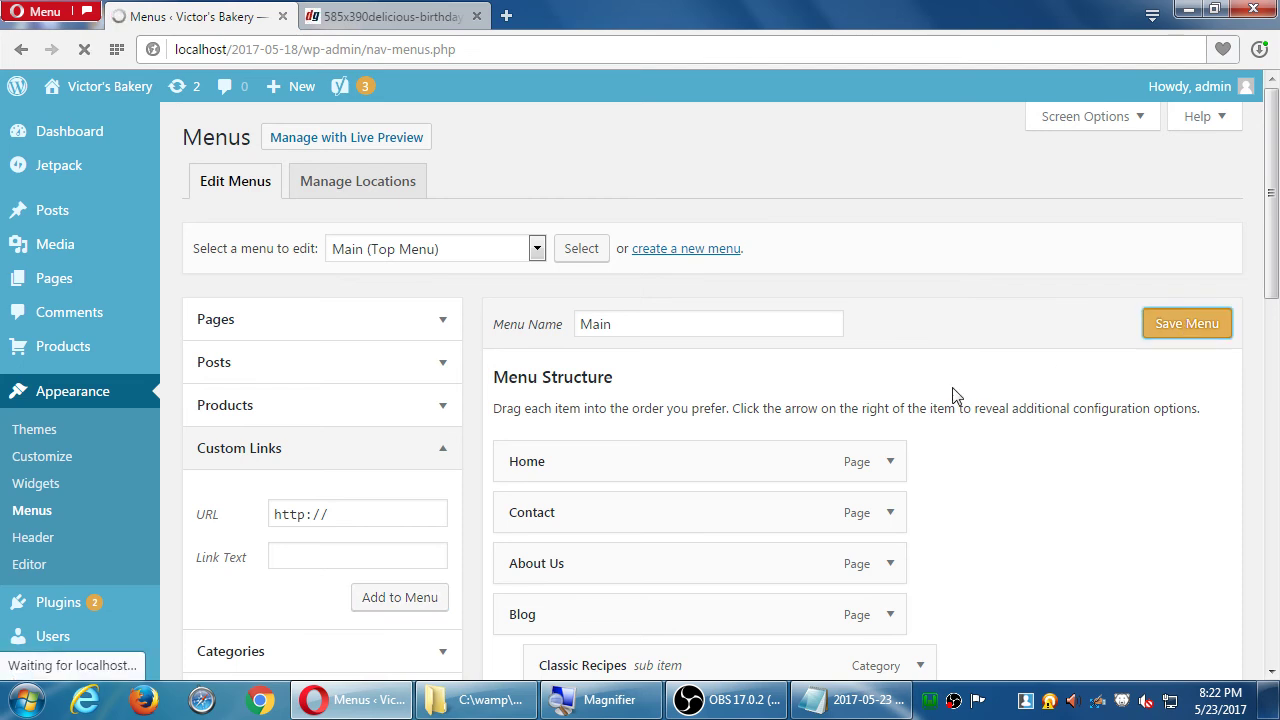
middle_click(395, 22)
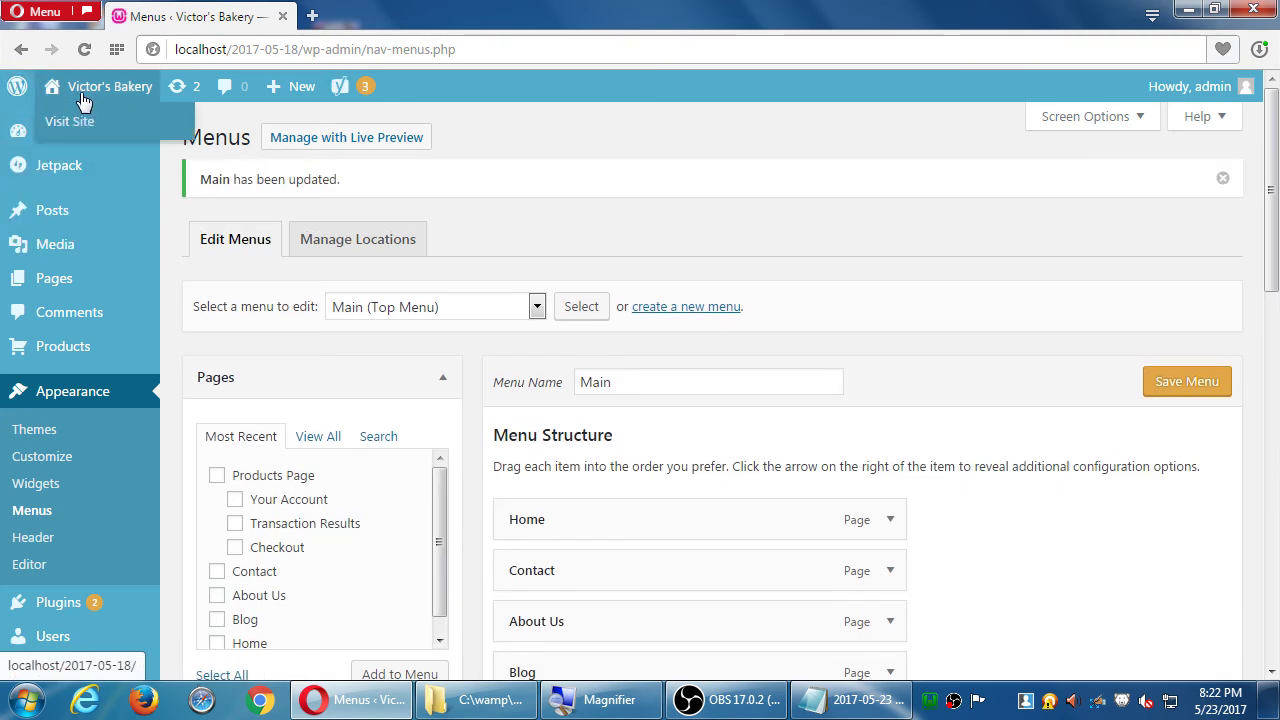
middle_click(72, 120)
left_click(340, 18)
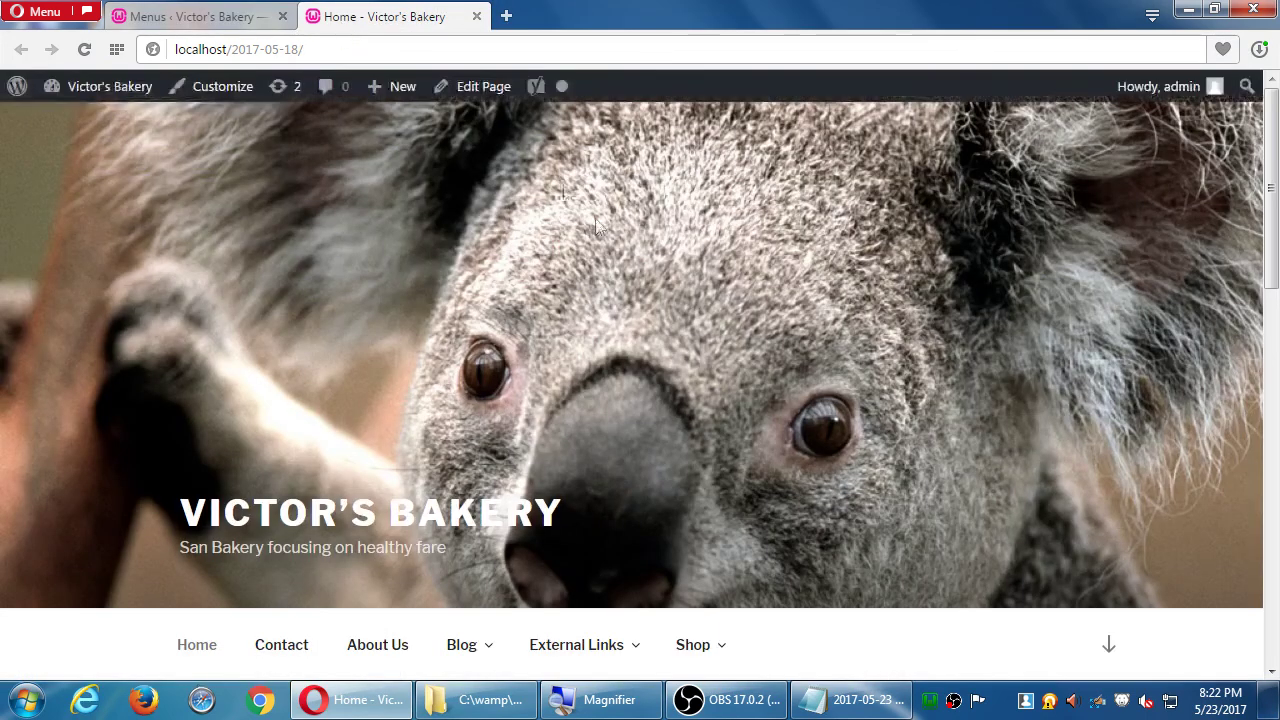
- Display the Shop > Categories > Cookies submenus on the live home page
scroll(664, 257, "down", 2)
scroll(737, 363, "down", 4)
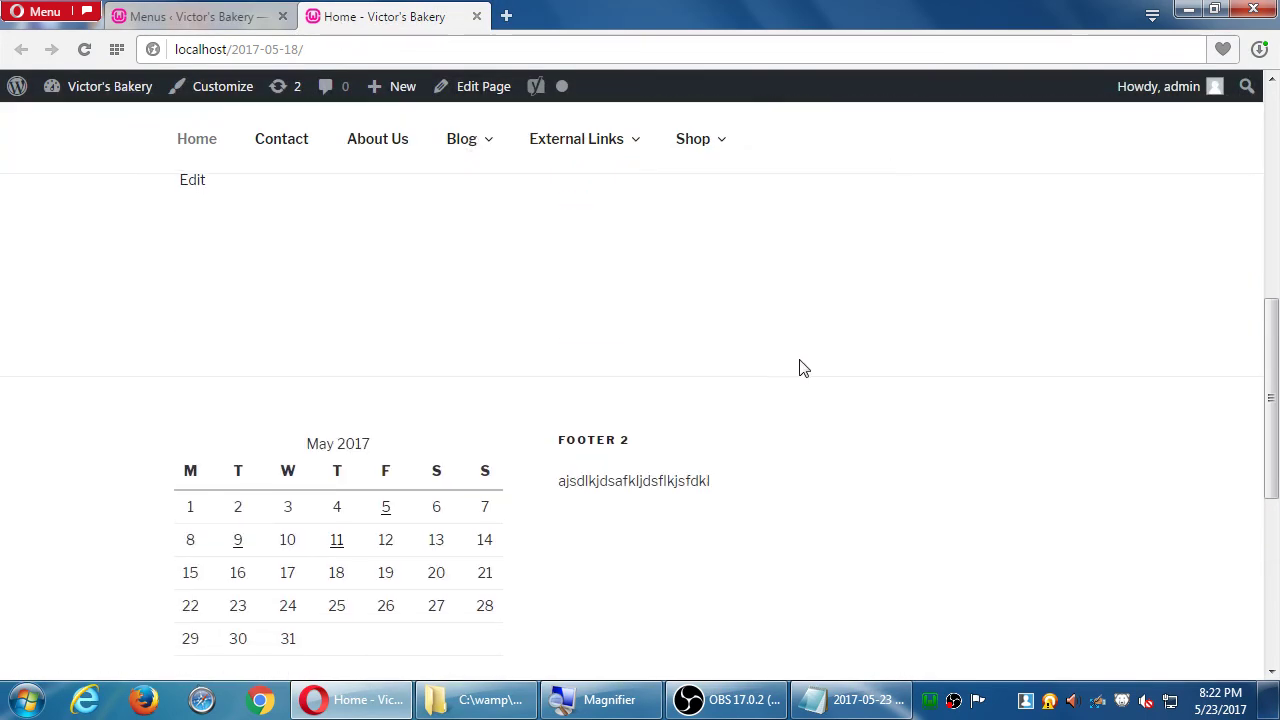
scroll(800, 368, "up", 5)
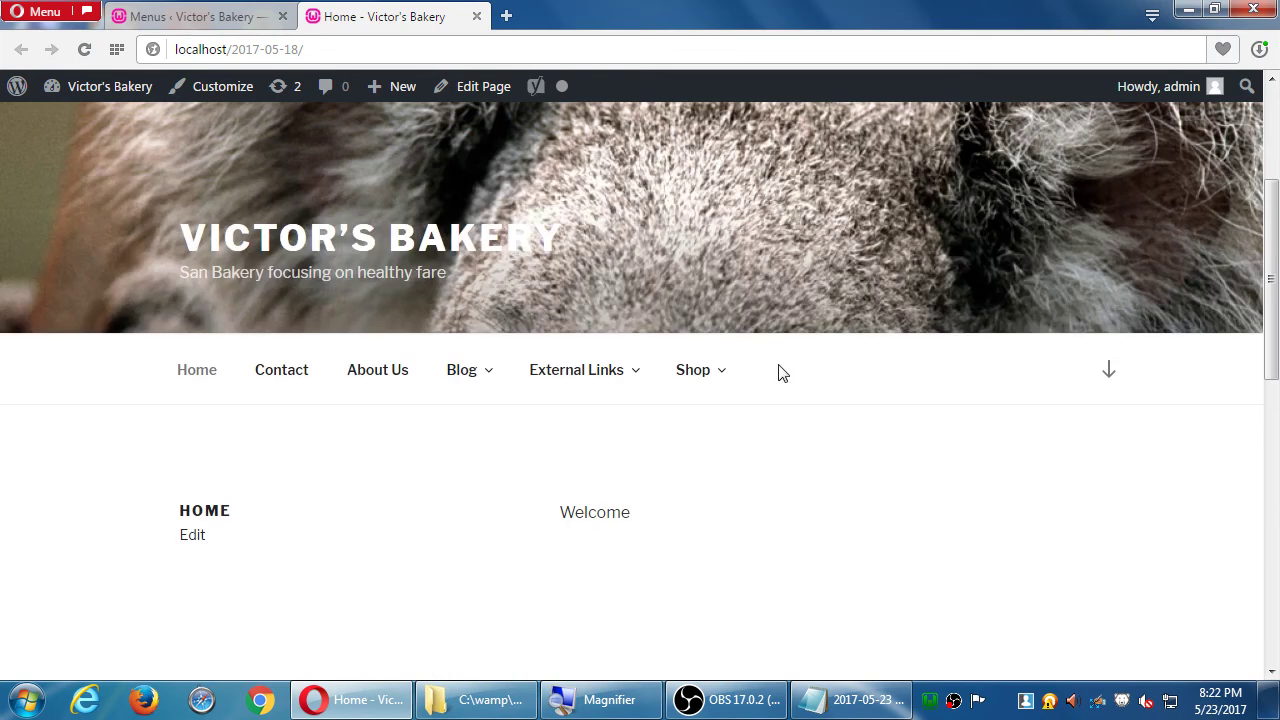
mouse_move(734, 380)
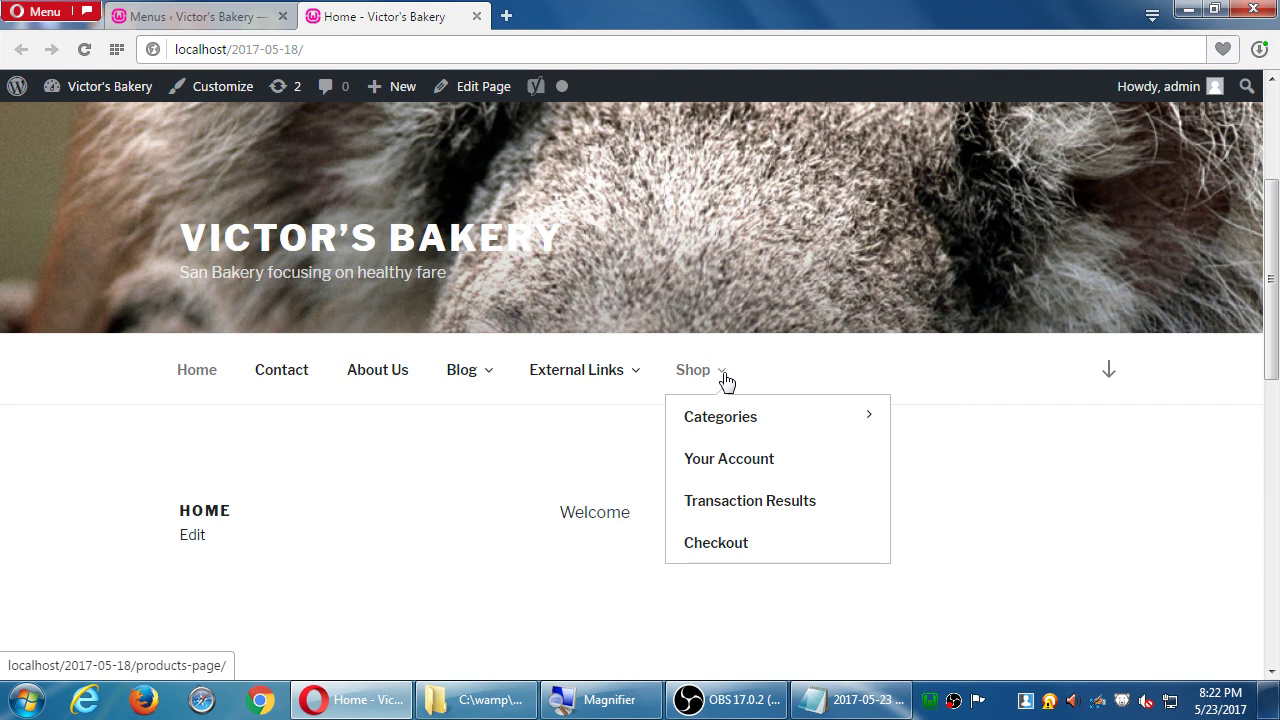
mouse_move(727, 420)
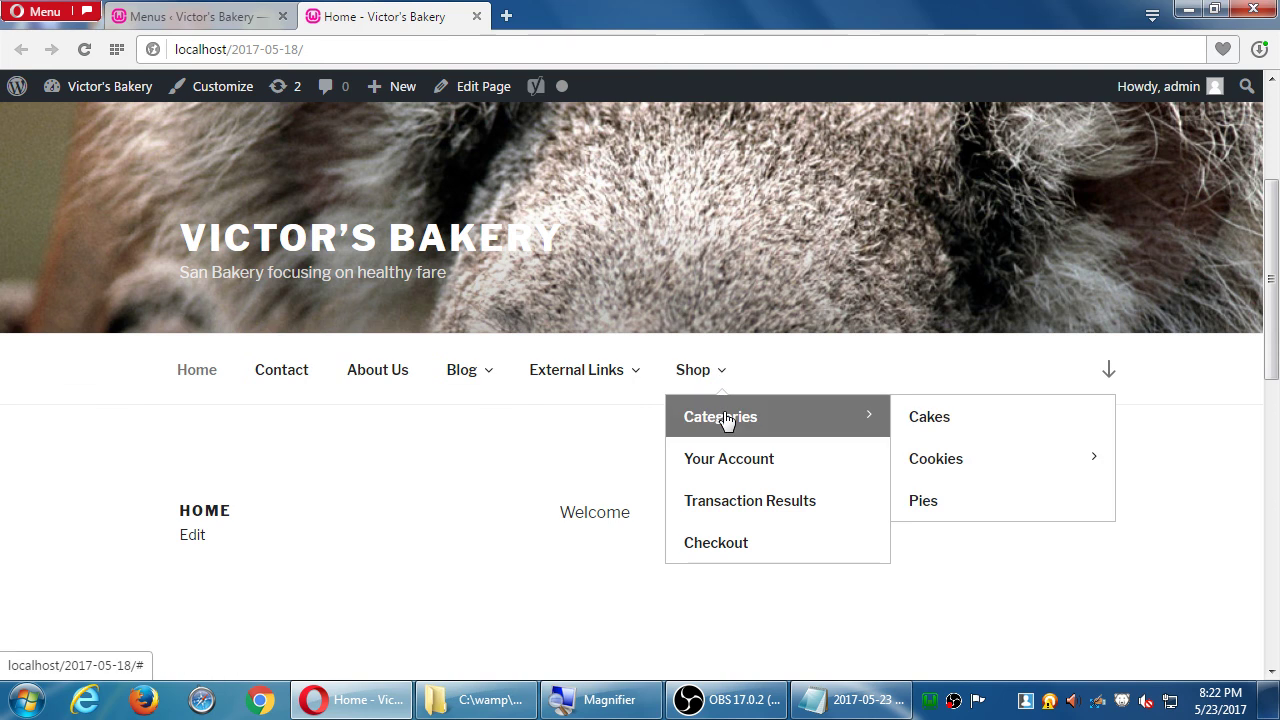
mouse_move(957, 470)
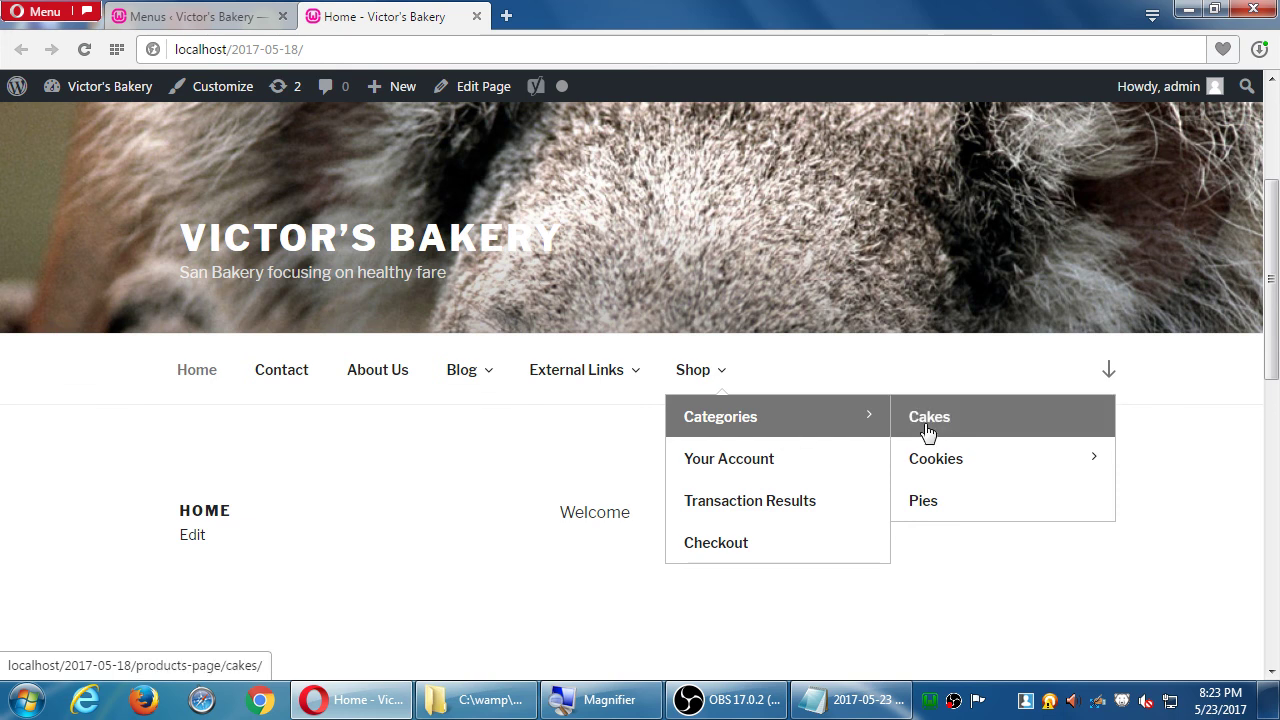
- Go to the Cakes category archive and scroll through its products
left_click(928, 423)
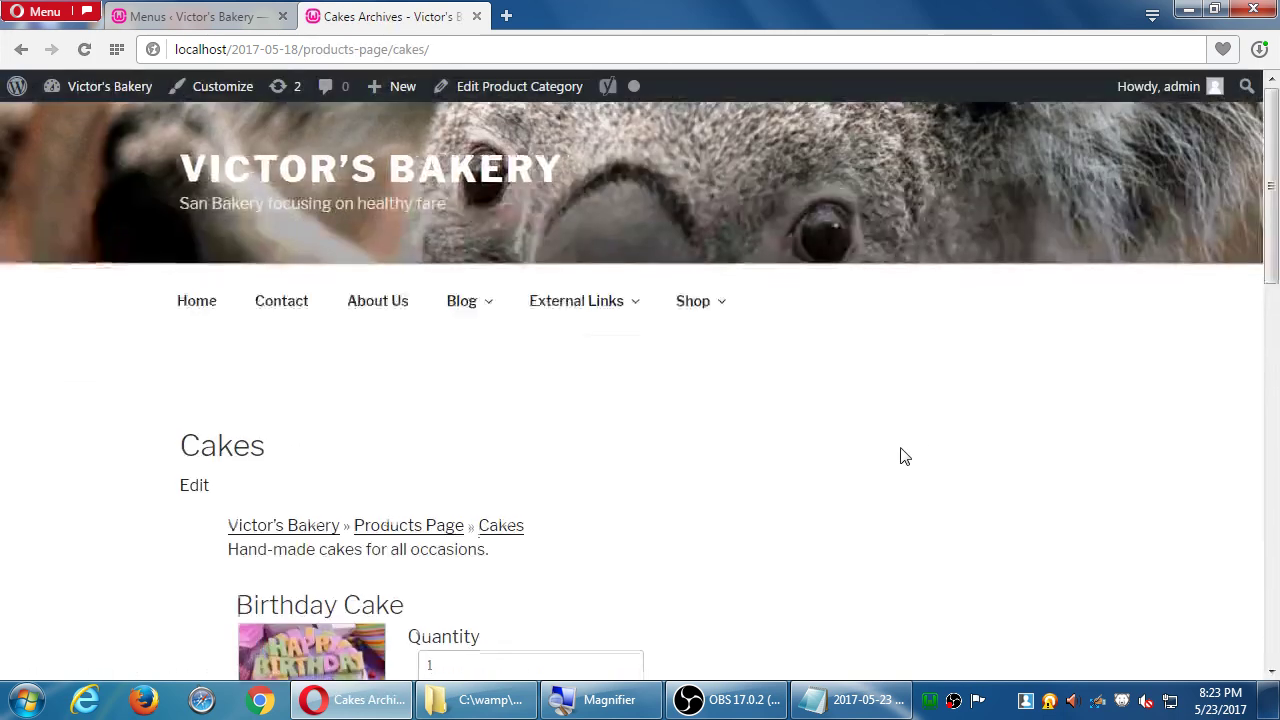
left_click_drag(240, 325, 406, 334)
left_click(583, 403)
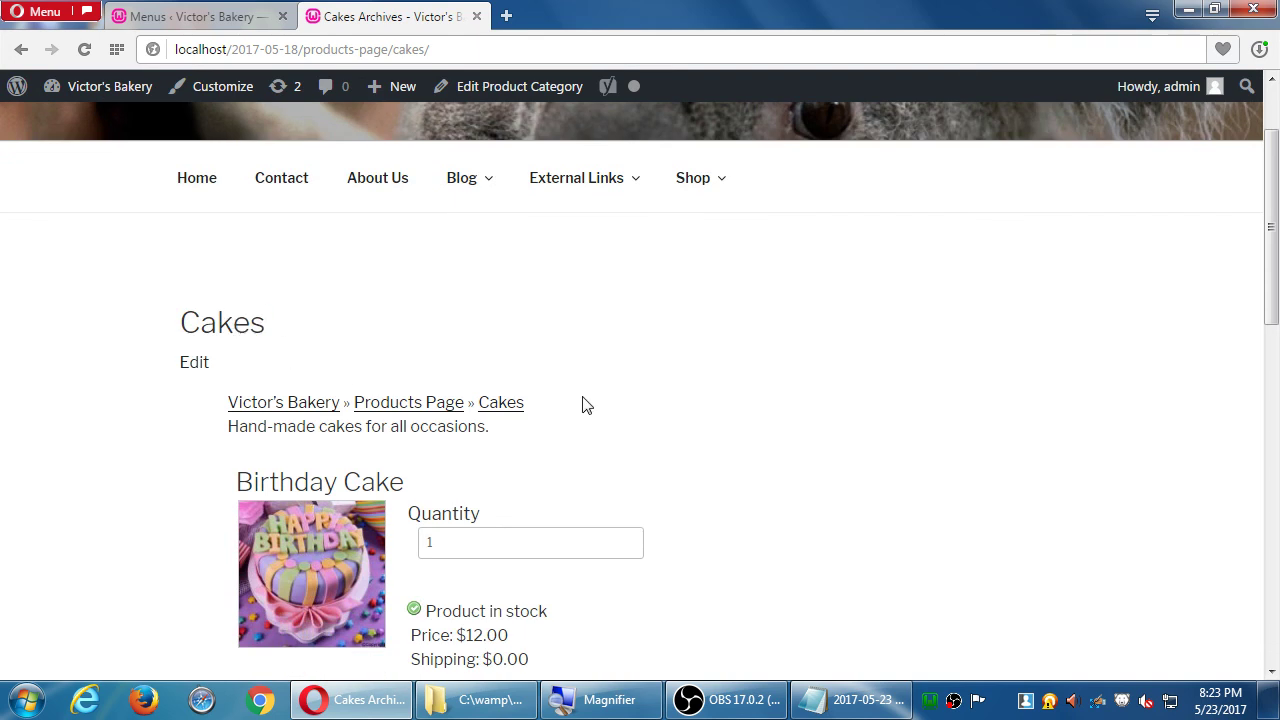
scroll(600, 402, "down", 2)
scroll(217, 443, "down", 3)
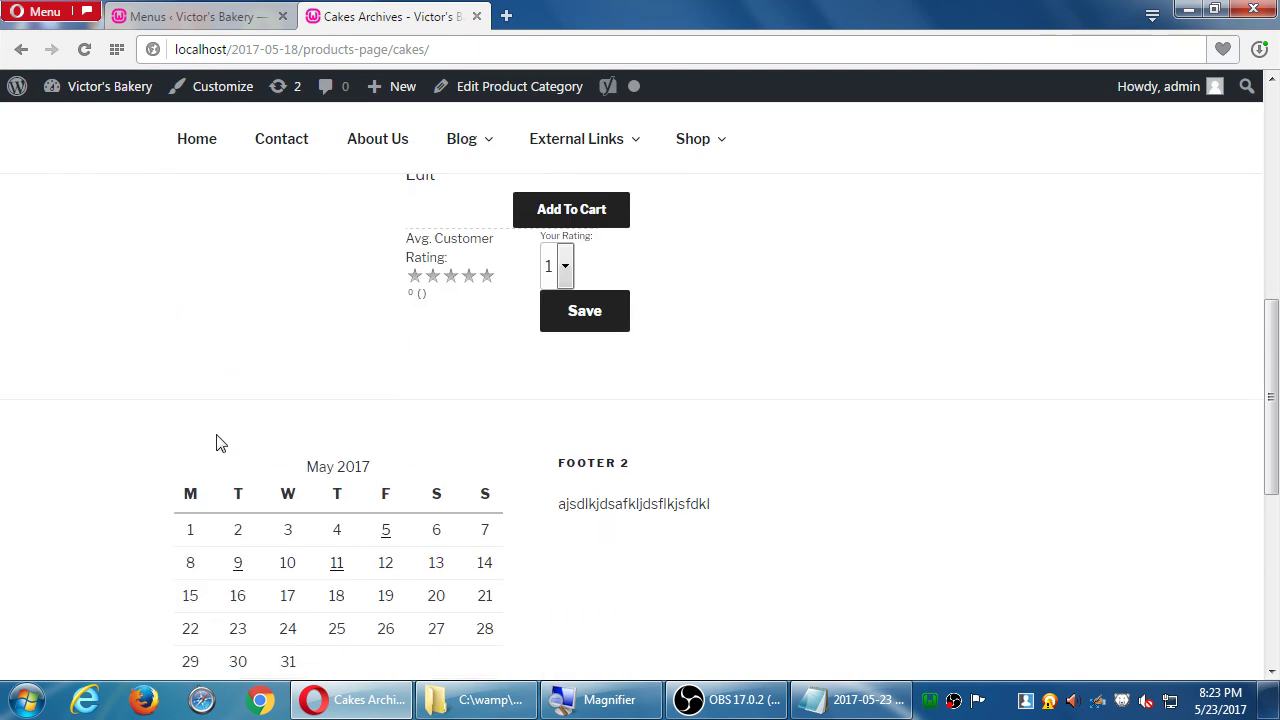
scroll(220, 441, "up", 5)
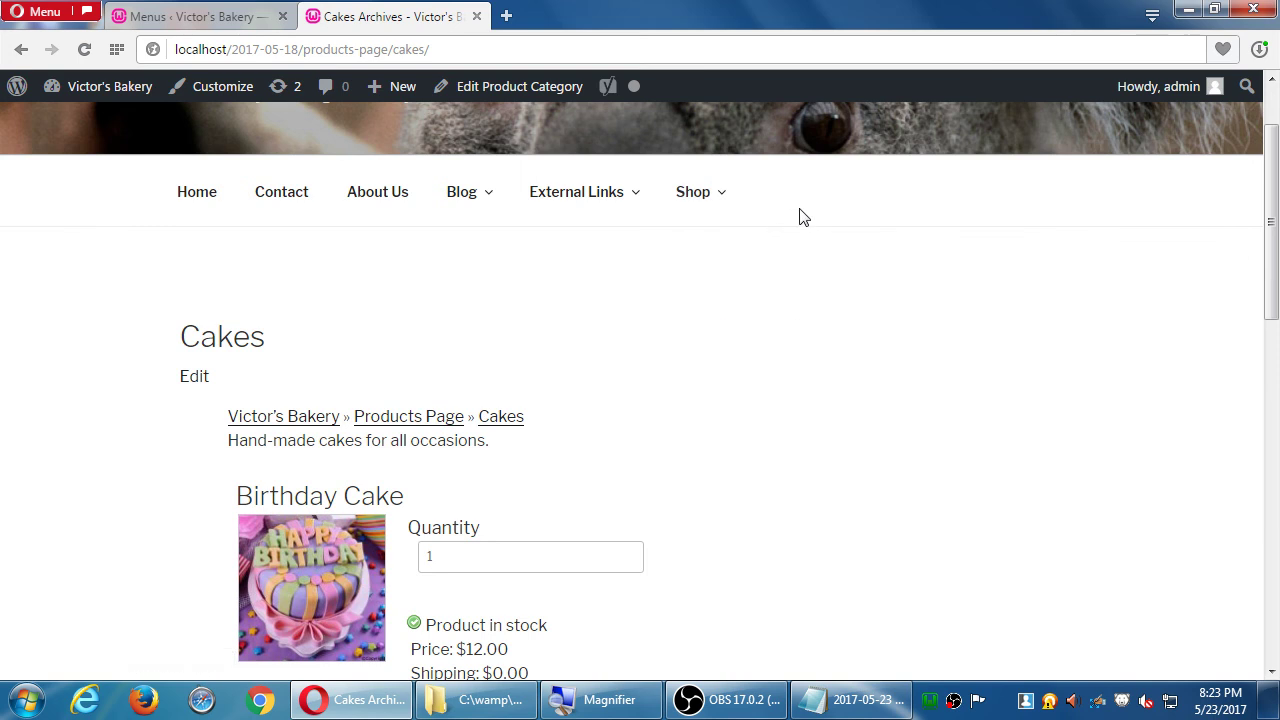
- Browse the Cookies category listing Chocolate Chip Cookie ($4.00) and Oatmeal Raisin Cookie ($5.00)
mouse_move(728, 246)
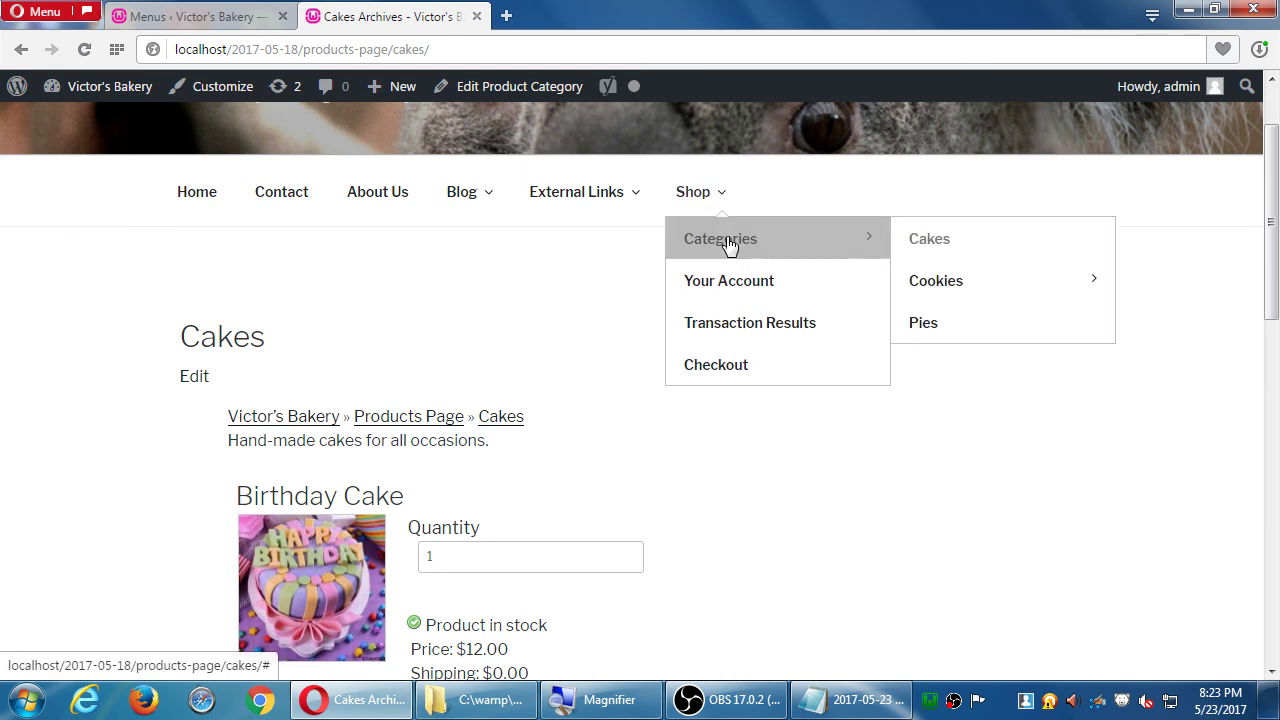
left_click(959, 282)
scroll(580, 449, "down", 2)
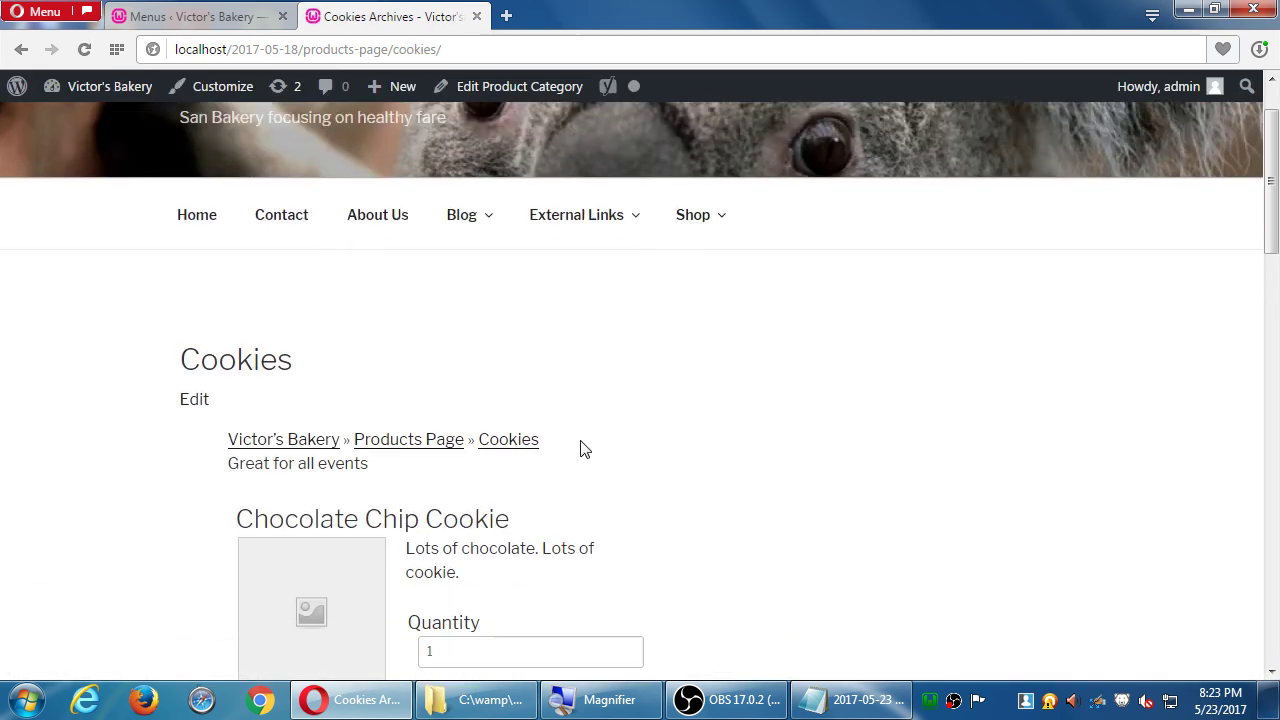
scroll(383, 371, "down", 3)
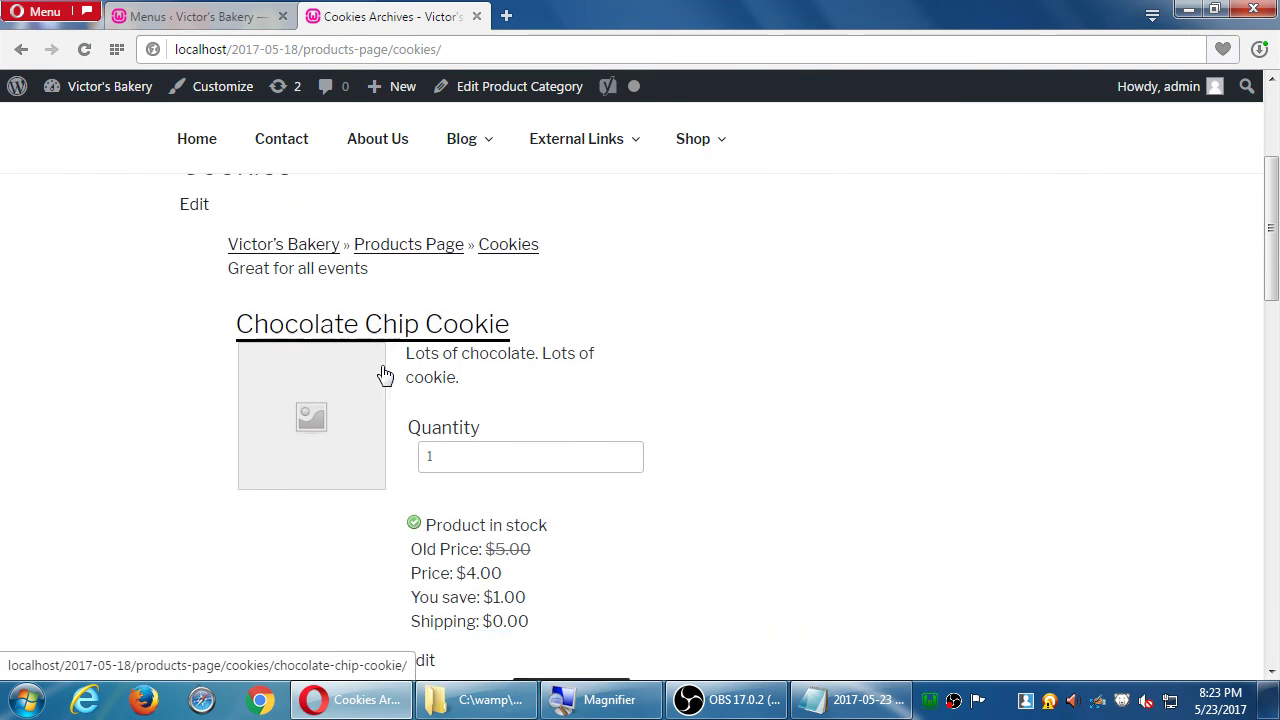
scroll(394, 430, "down", 2)
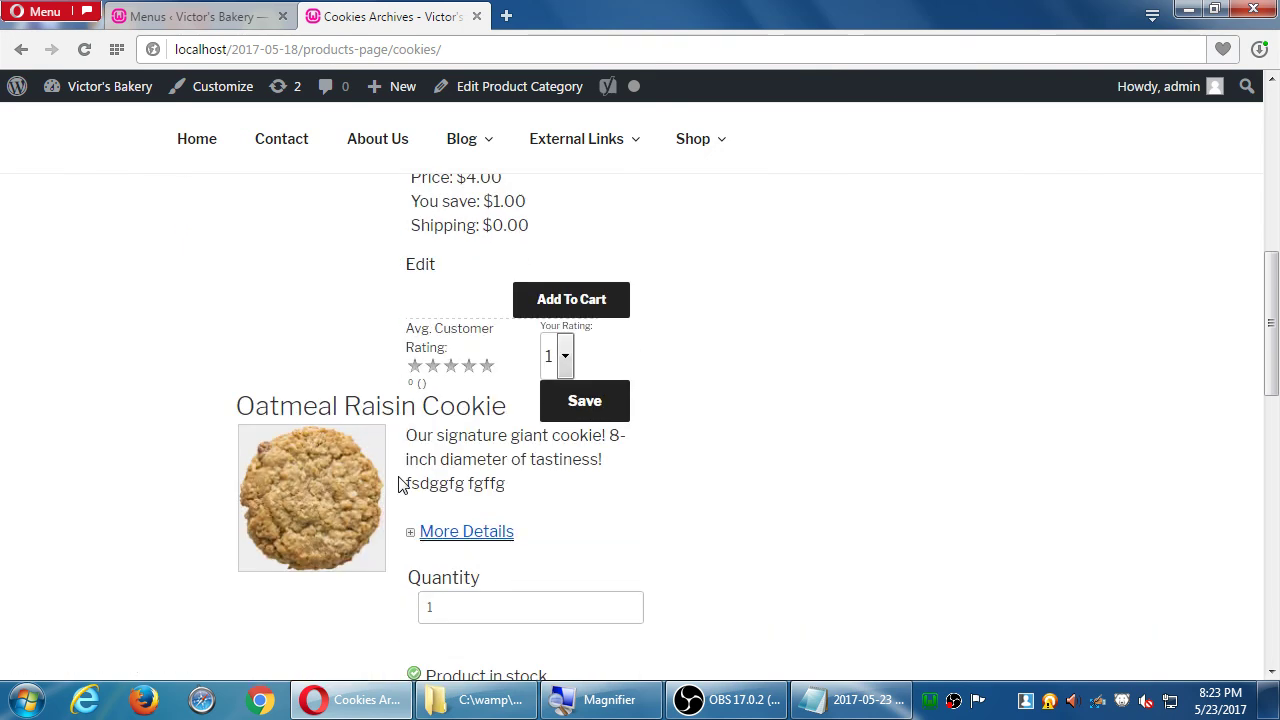
scroll(400, 483, "up", 3)
scroll(406, 475, "down", 7)
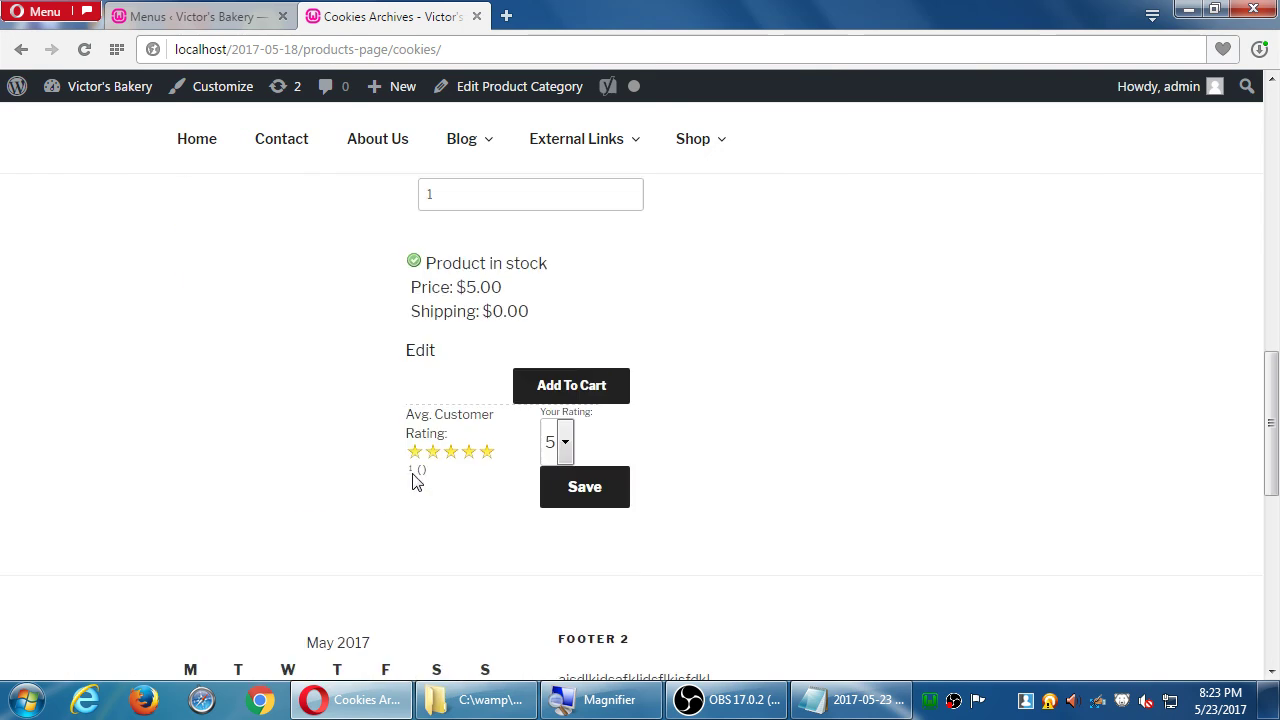
scroll(415, 478, "up", 10)
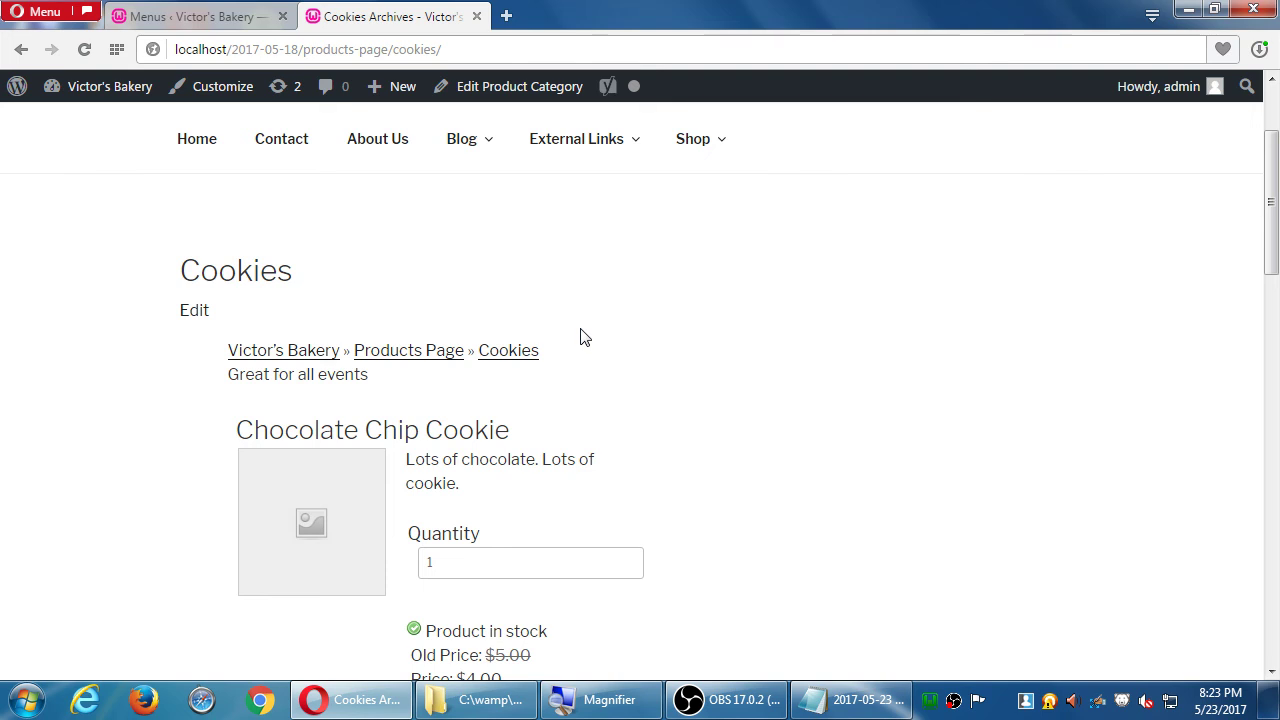
left_click(687, 150)
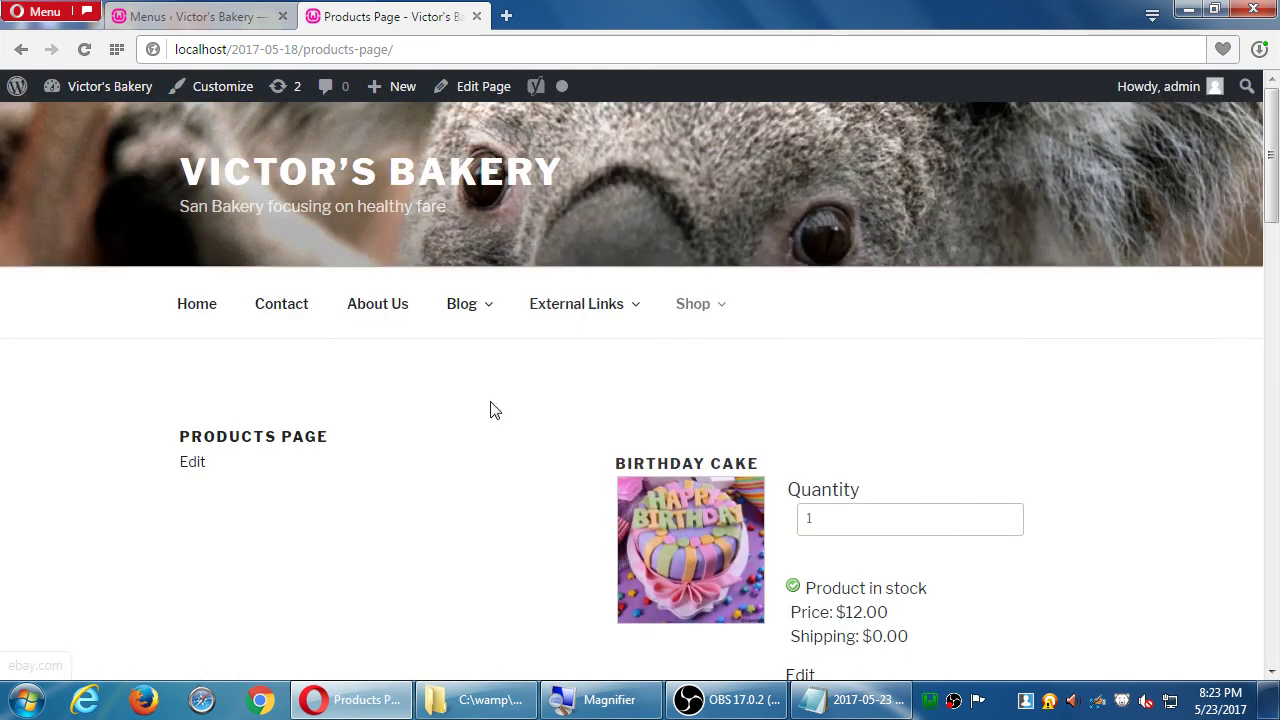
scroll(495, 405, "down", 3)
scroll(480, 360, "down", 12)
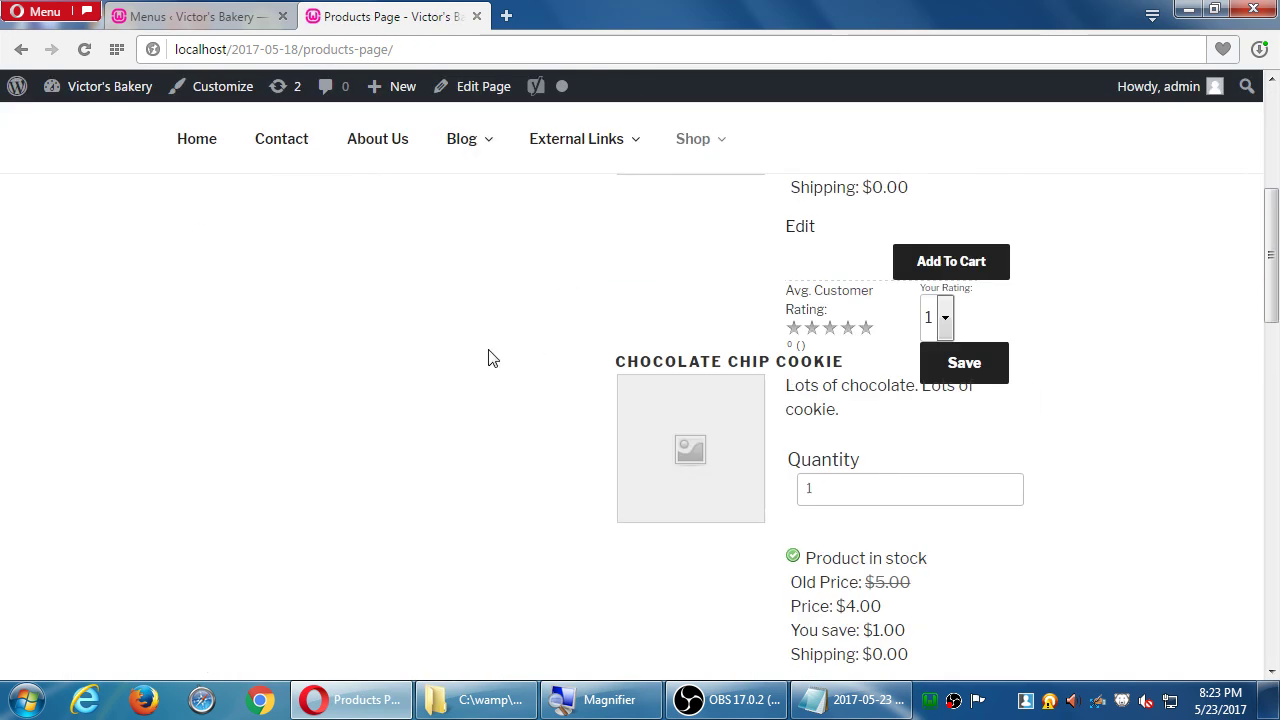
scroll(495, 353, "up", 15)
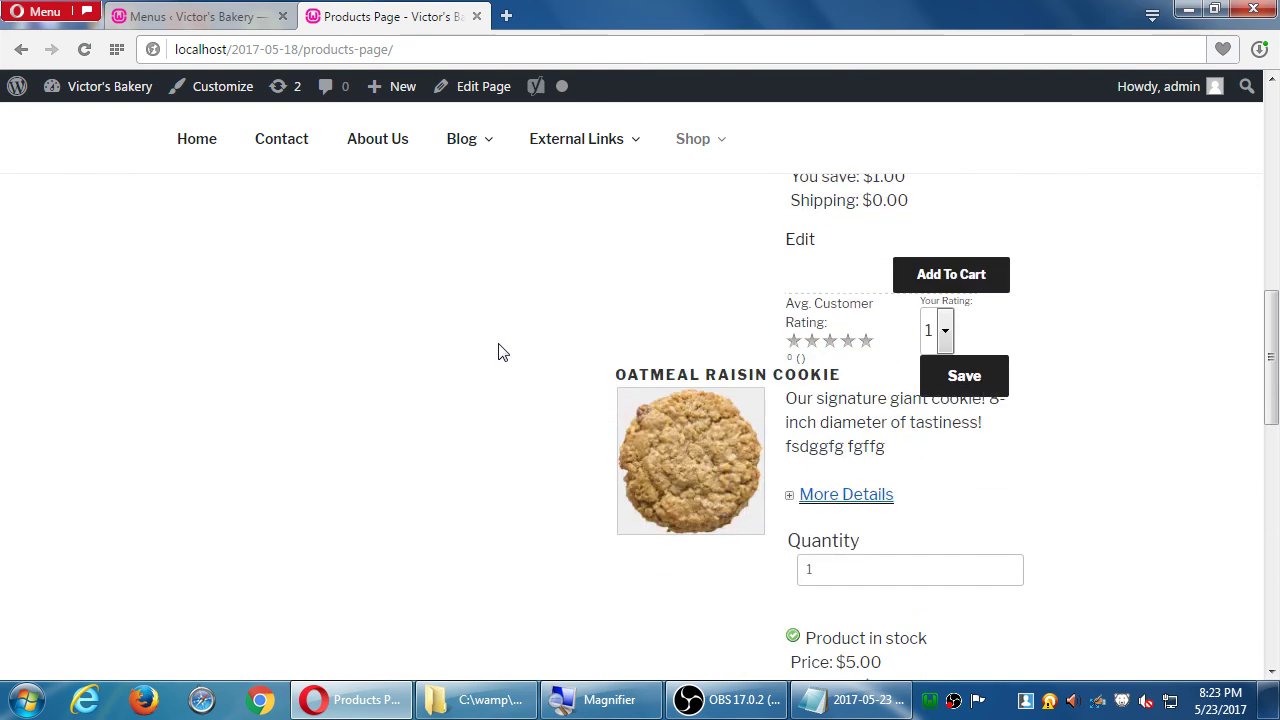
mouse_move(688, 327)
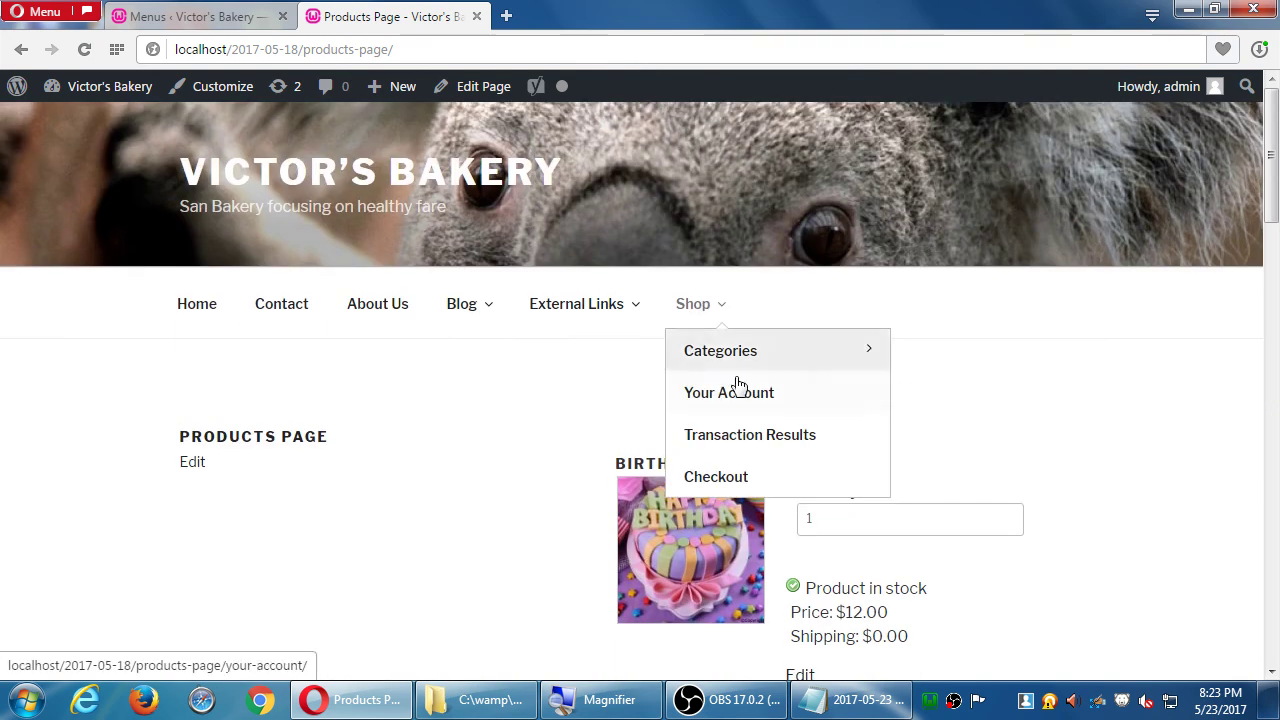
mouse_move(783, 366)
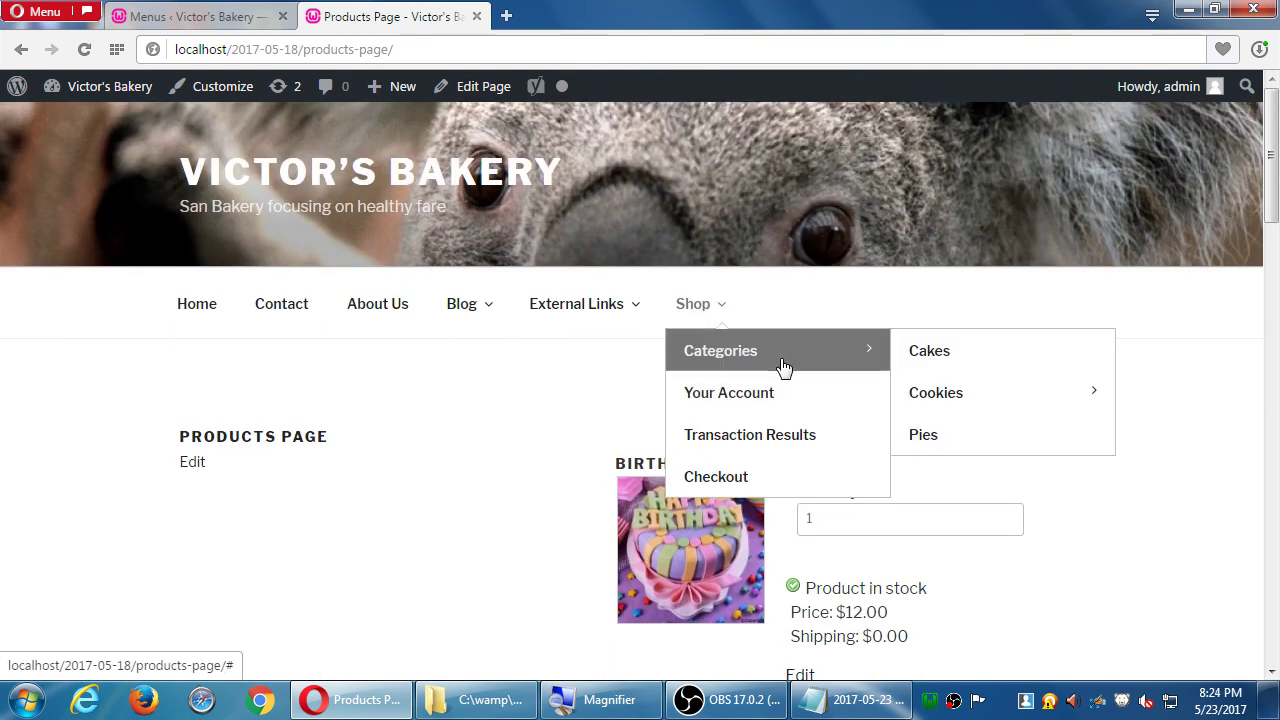
left_click(707, 362)
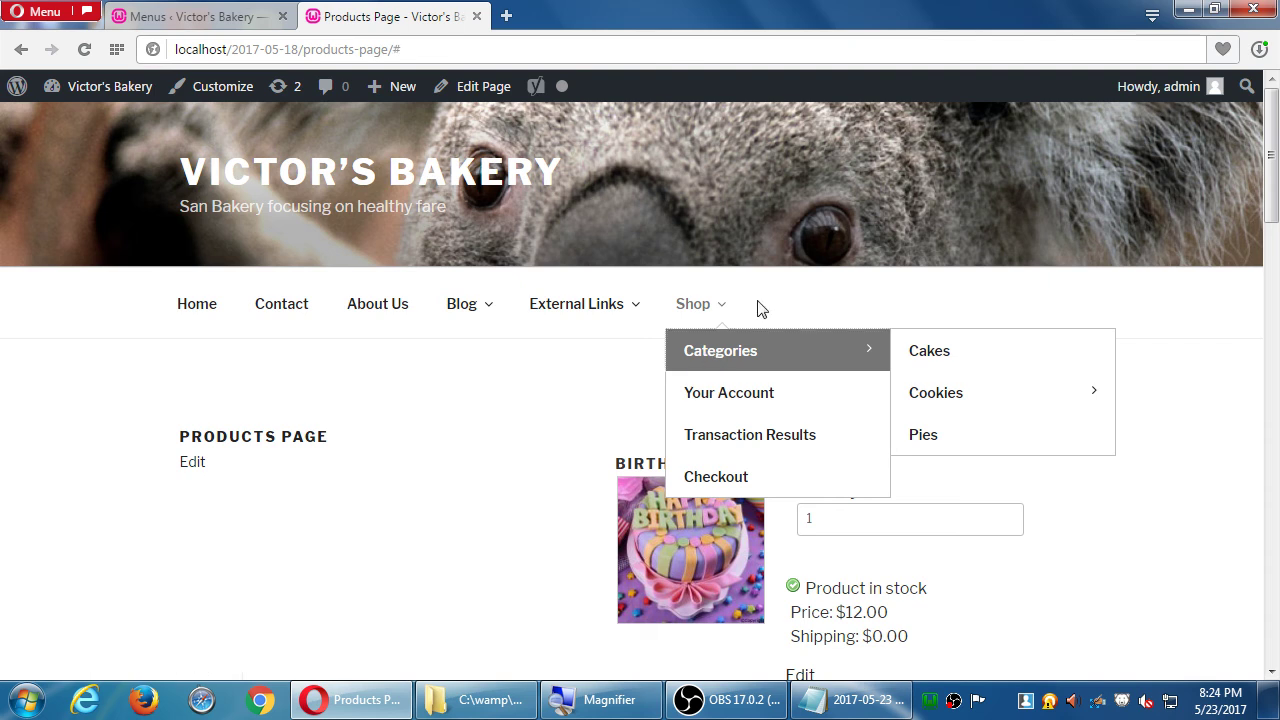
mouse_move(950, 395)
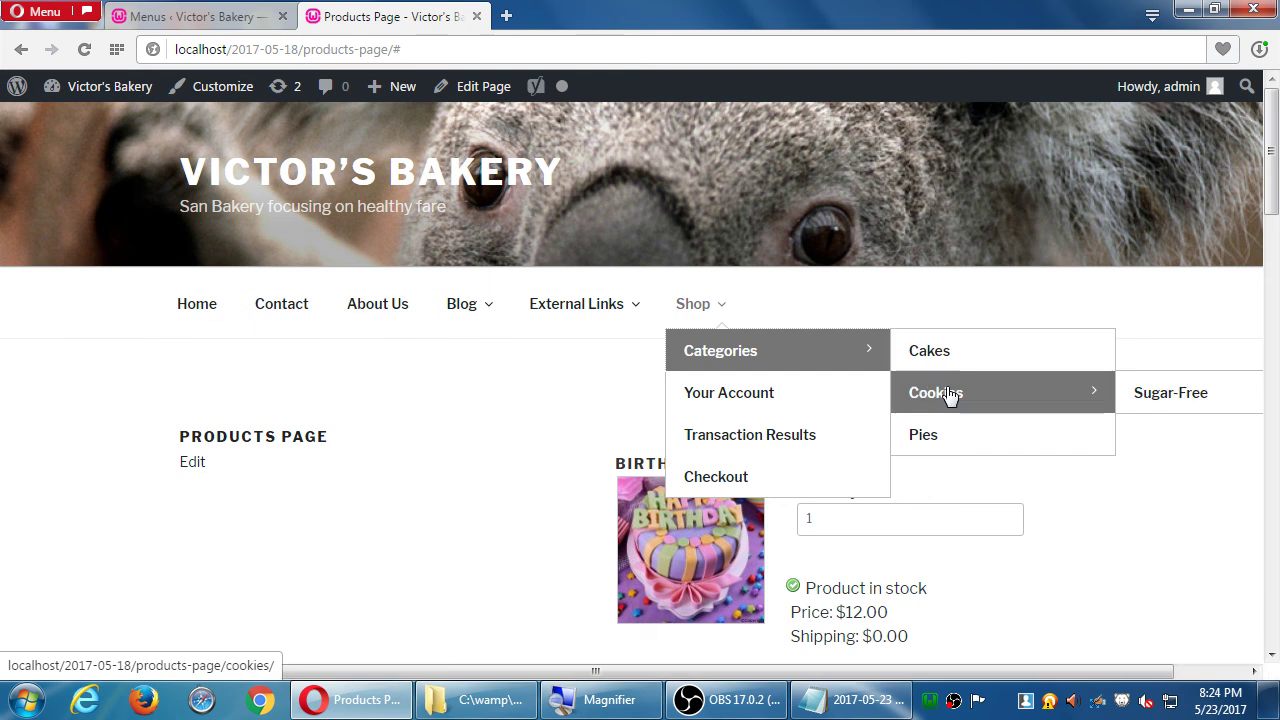
left_click(1184, 396)
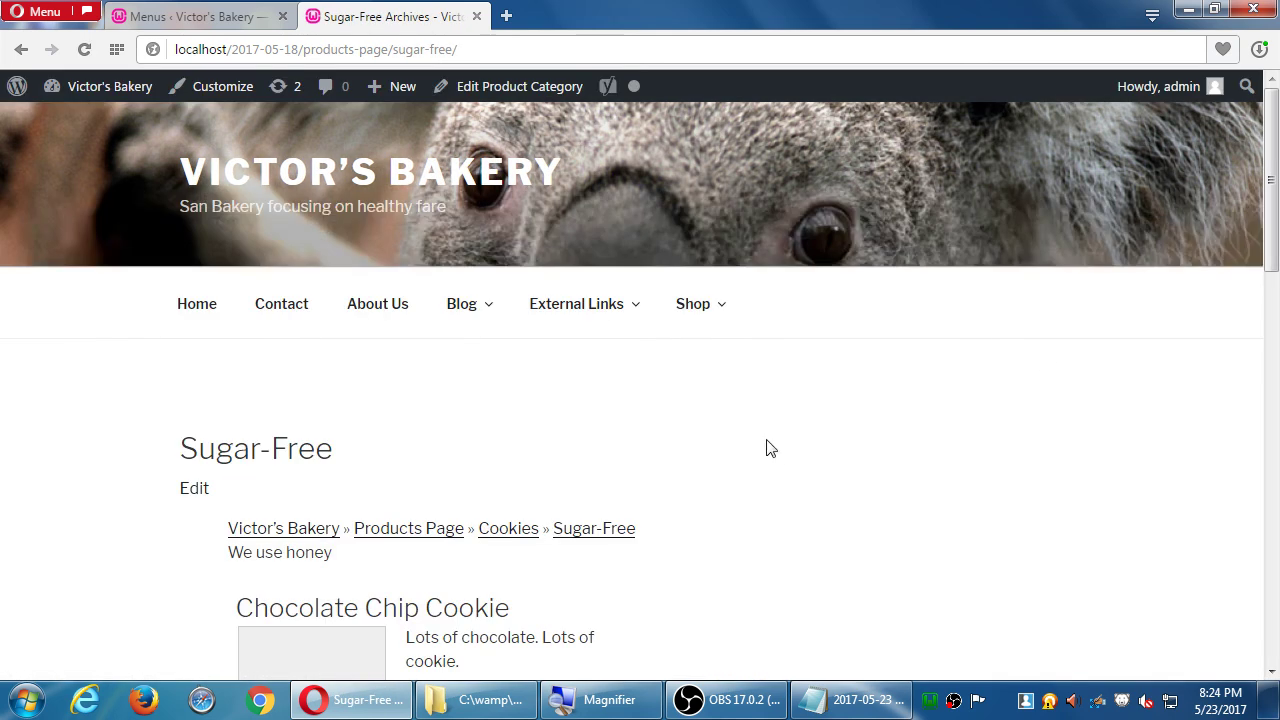
scroll(831, 457, "down", 7)
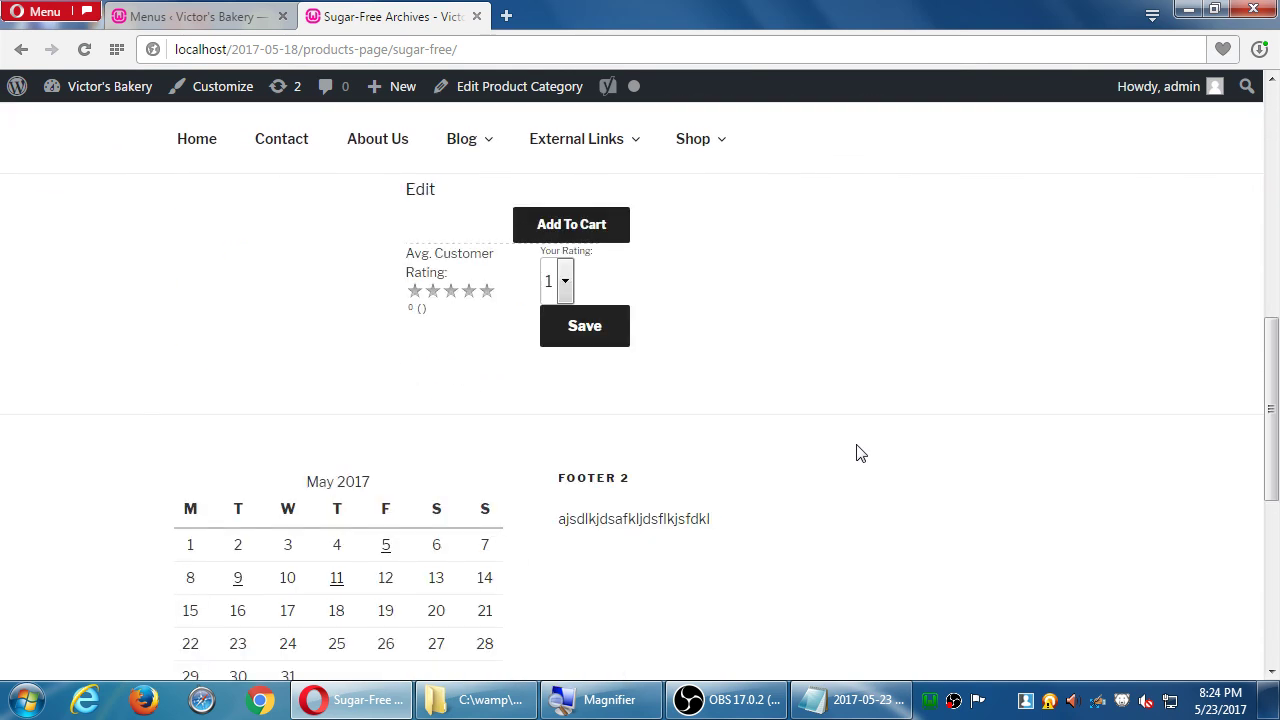
scroll(855, 450, "up", 8)
mouse_move(710, 303)
mouse_move(749, 349)
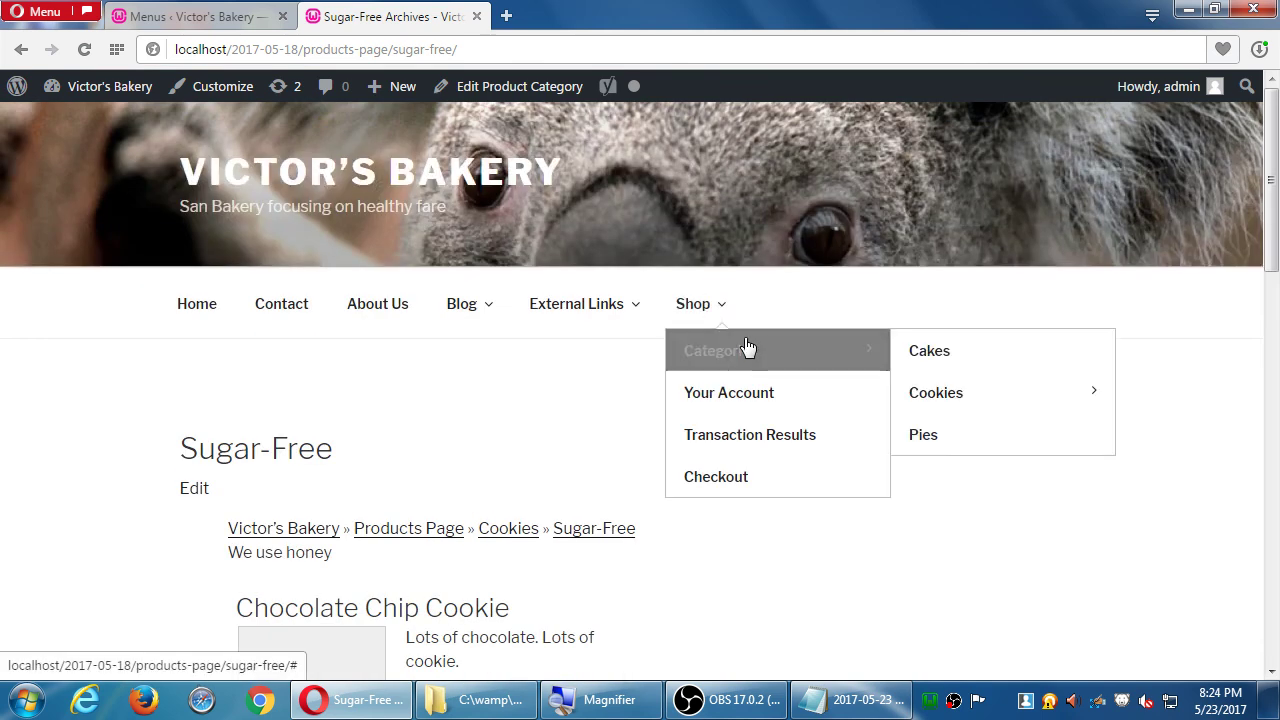
mouse_move(992, 408)
left_click(948, 399)
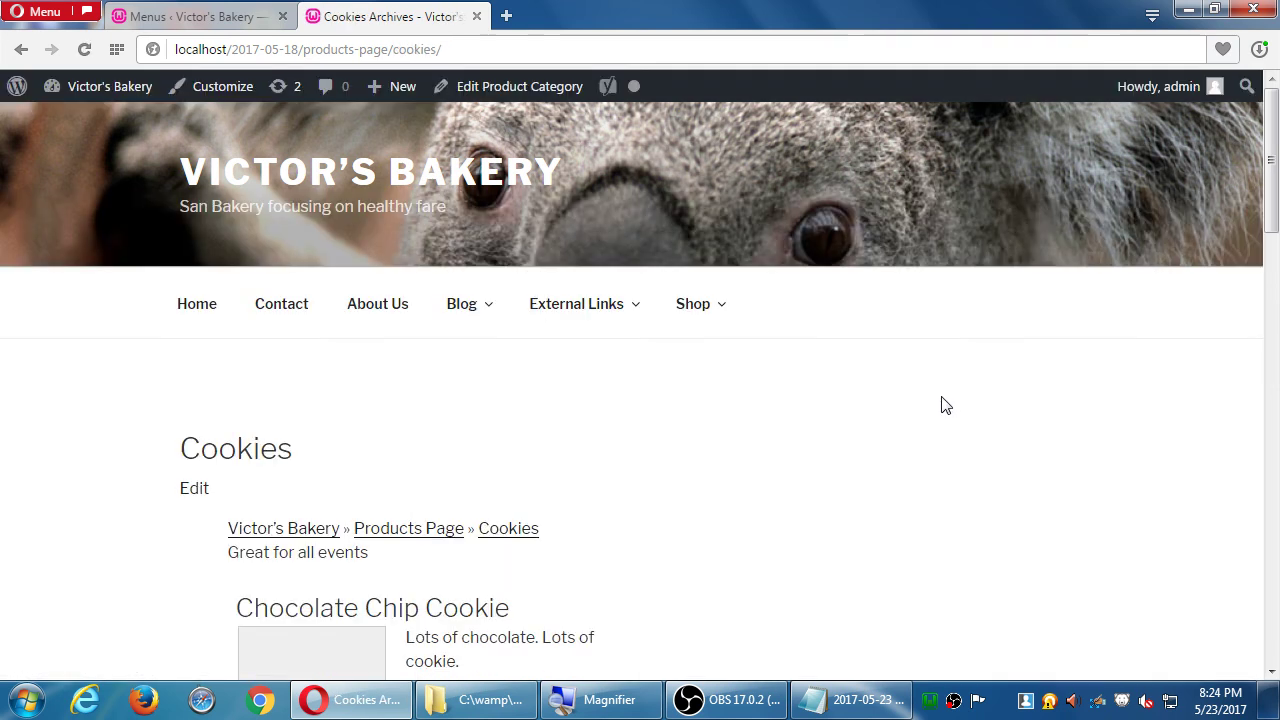
scroll(931, 409, "down", 2)
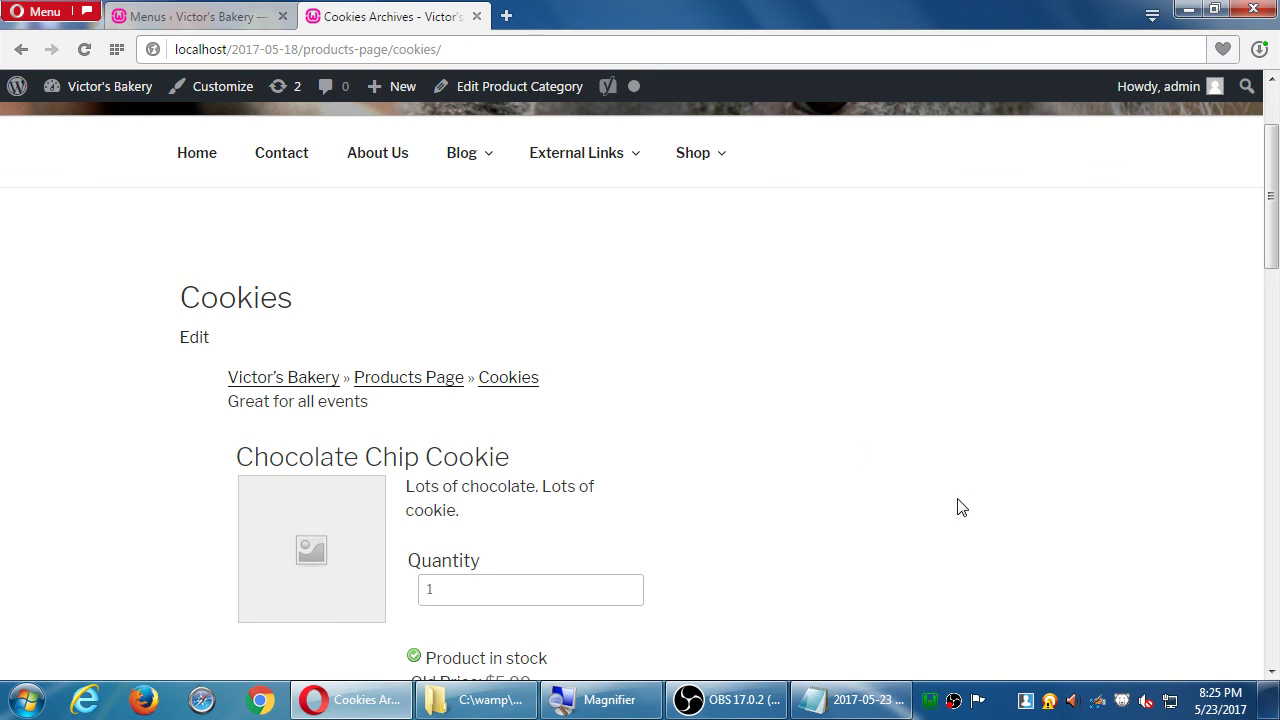
scroll(952, 507, "up", 2)
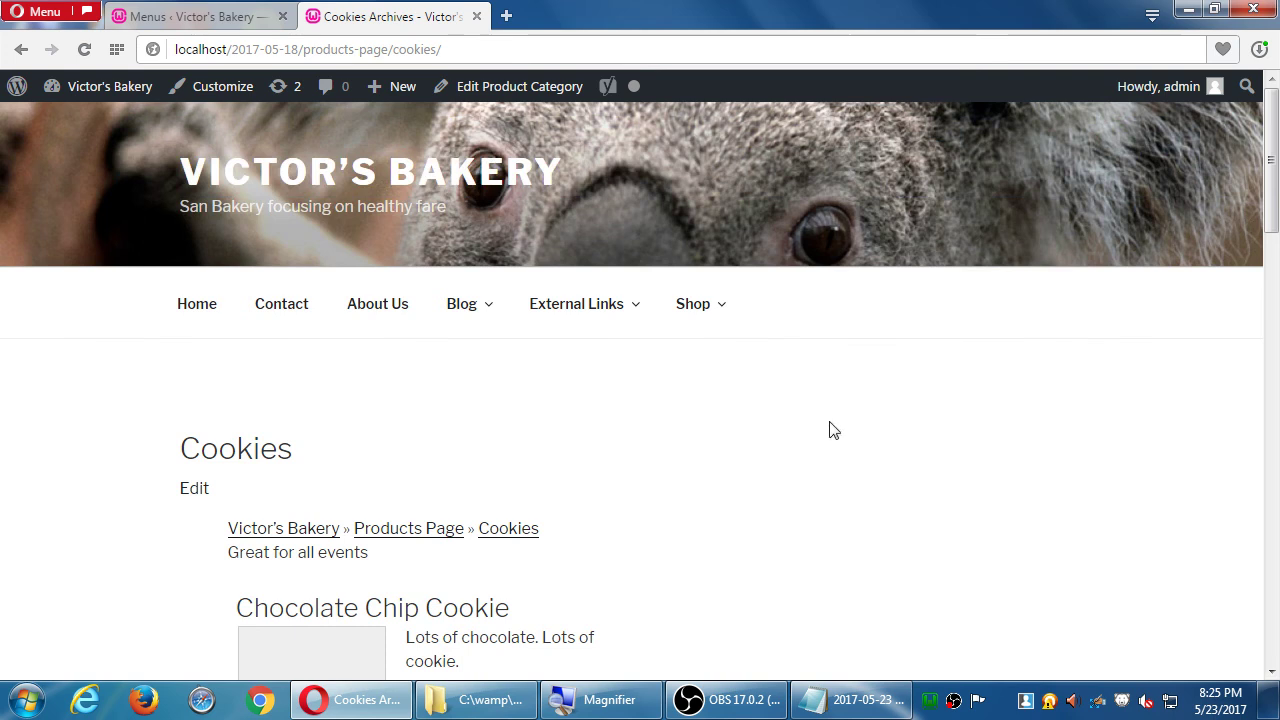
mouse_move(709, 334)
mouse_move(683, 318)
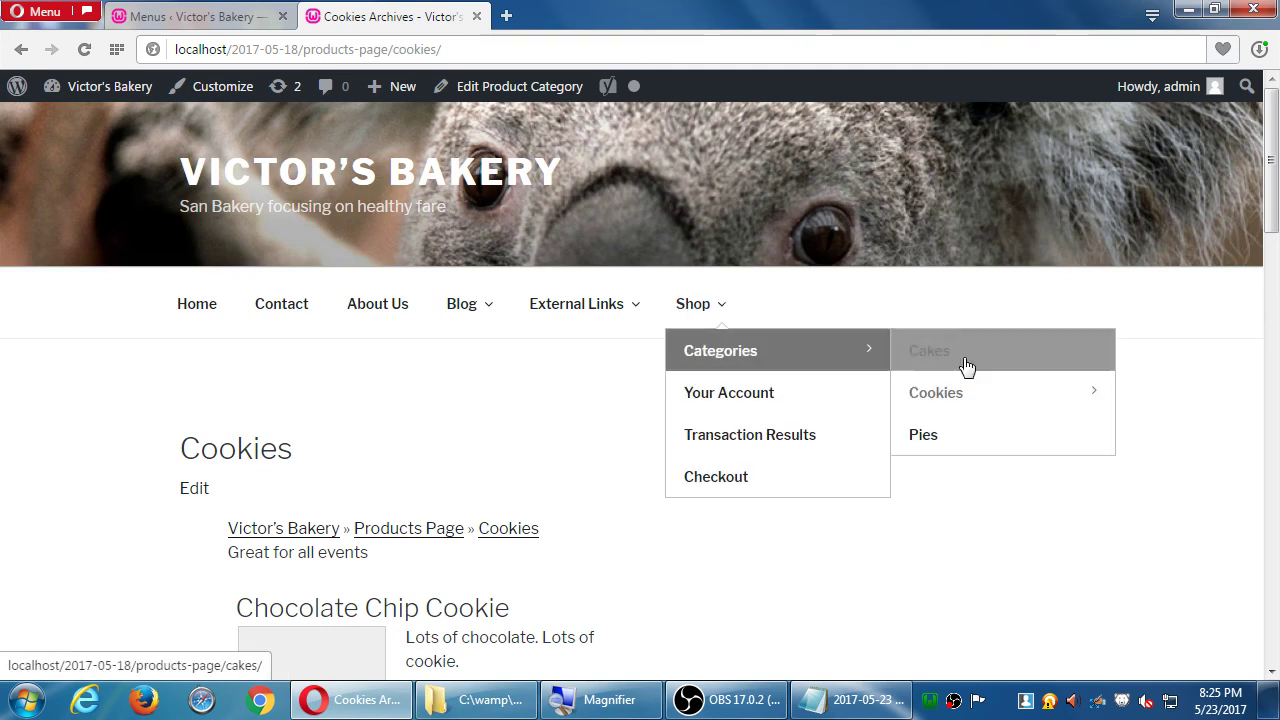
scroll(480, 466, "down", 2)
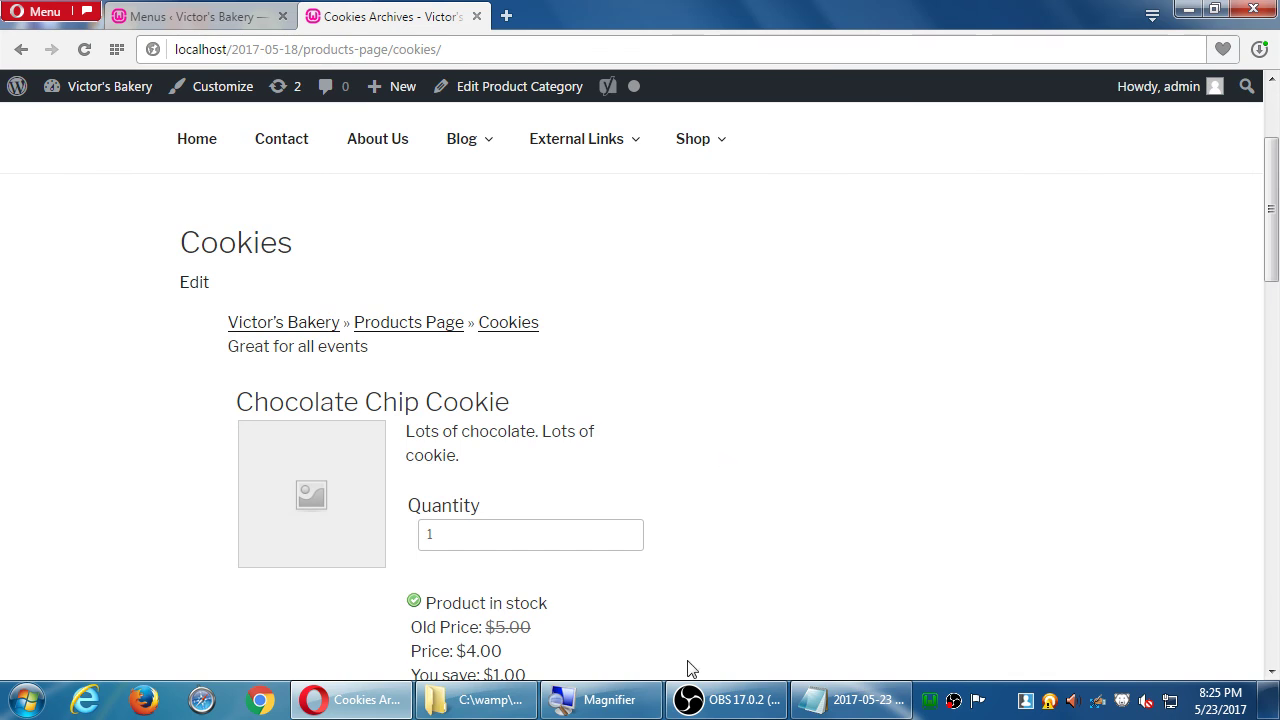
right_click(954, 700)
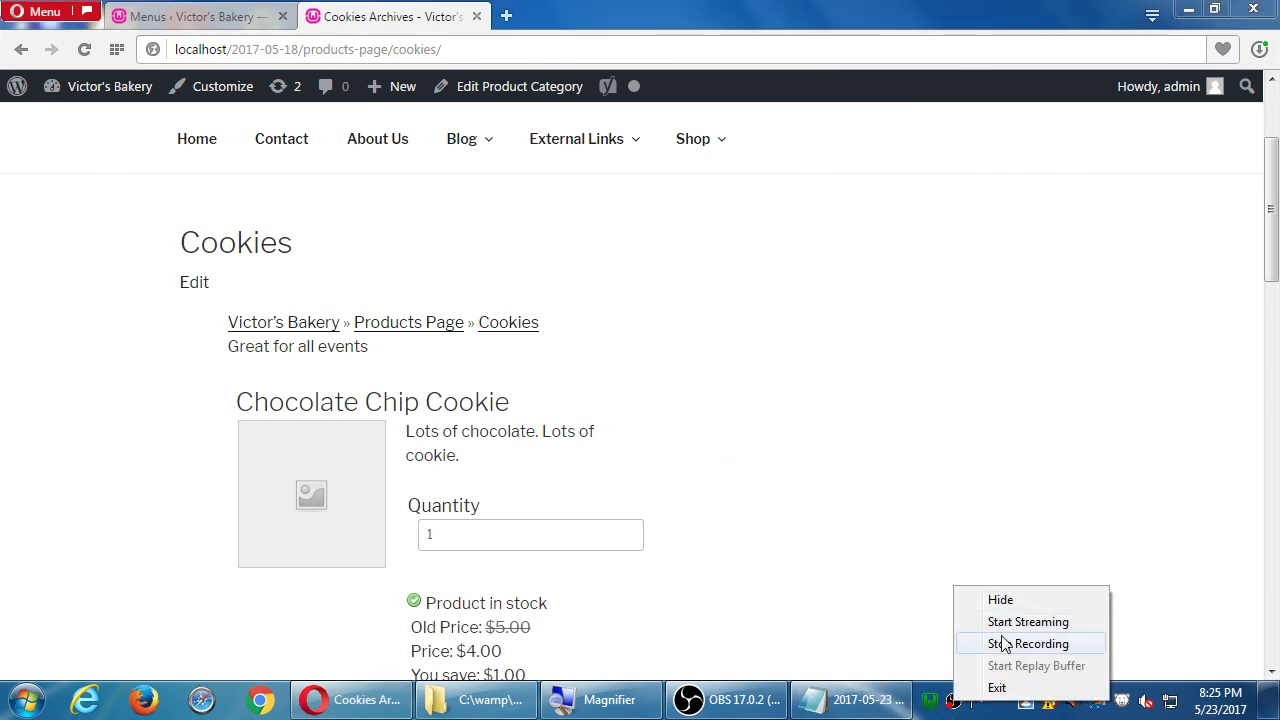